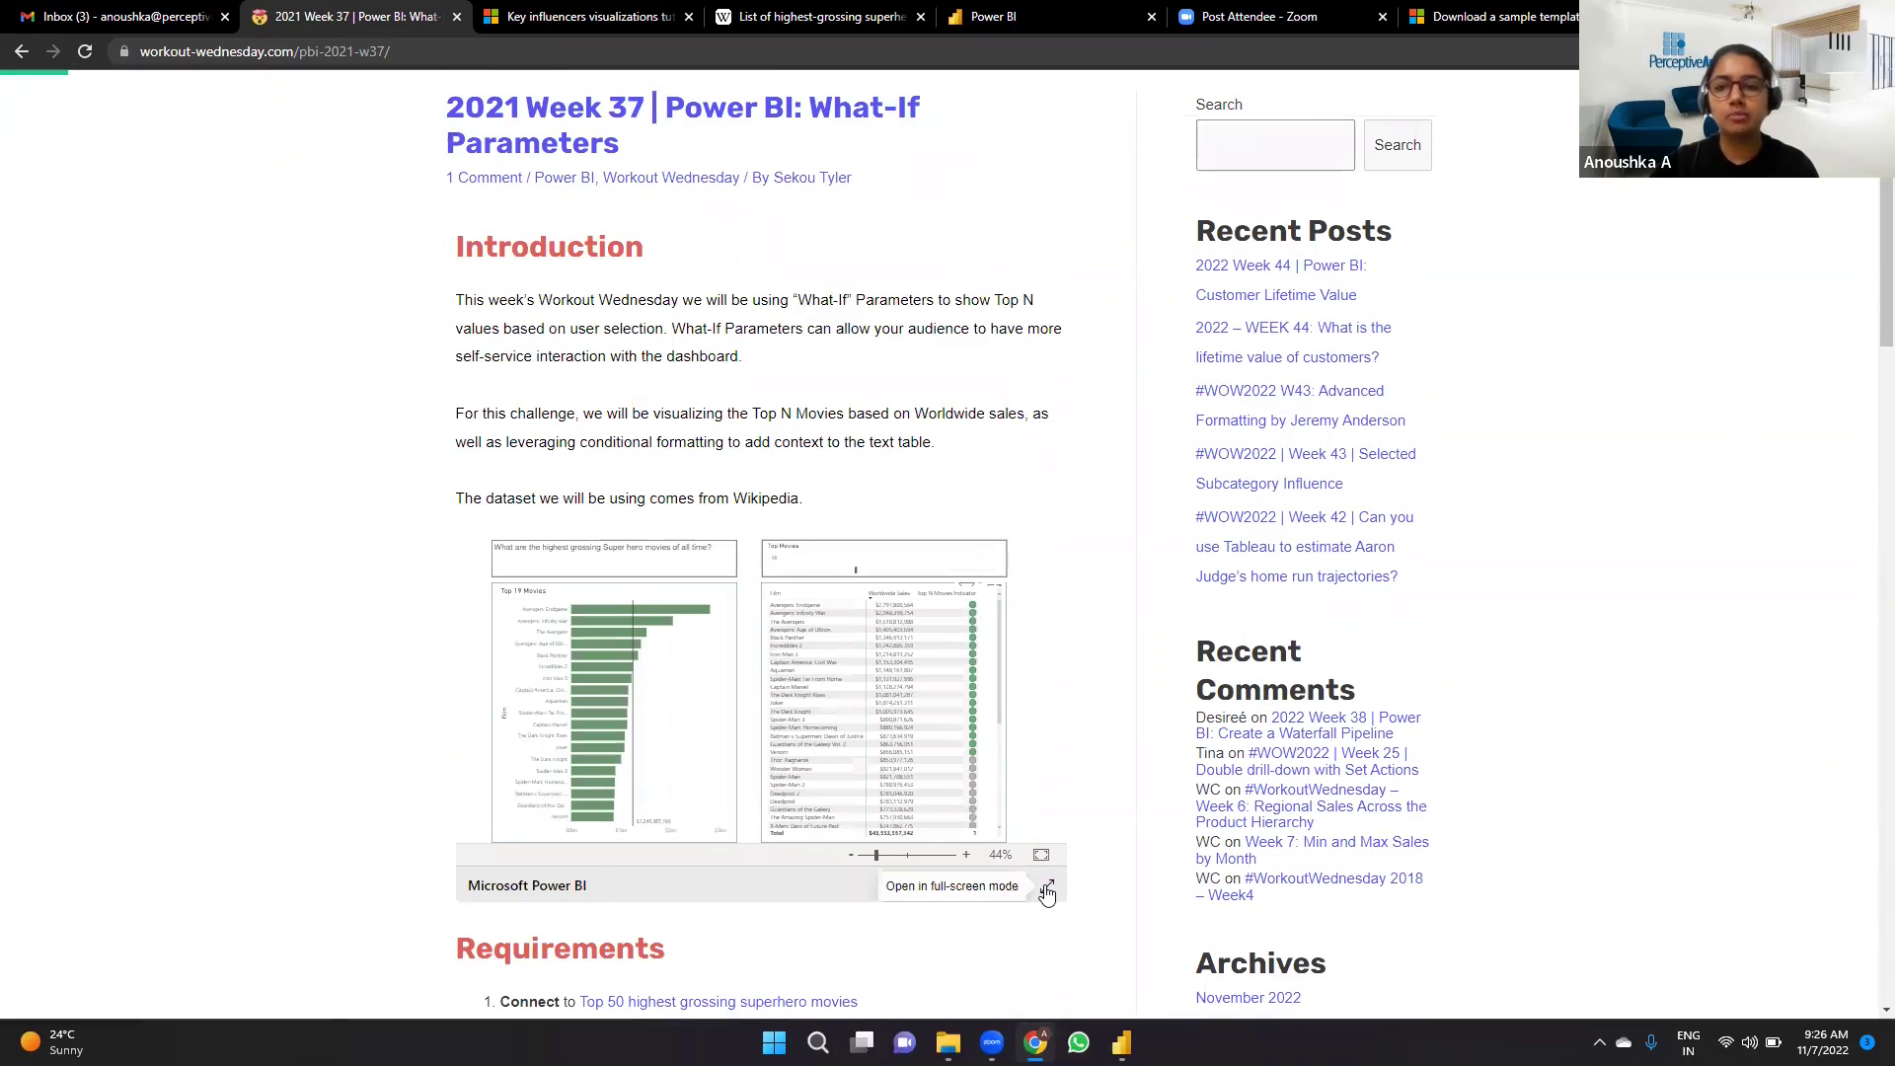
# View the embedded superhero movies report full screen, set Top Movies to 9, and examine how the chart and table respond.
pyautogui.click(1047, 889)
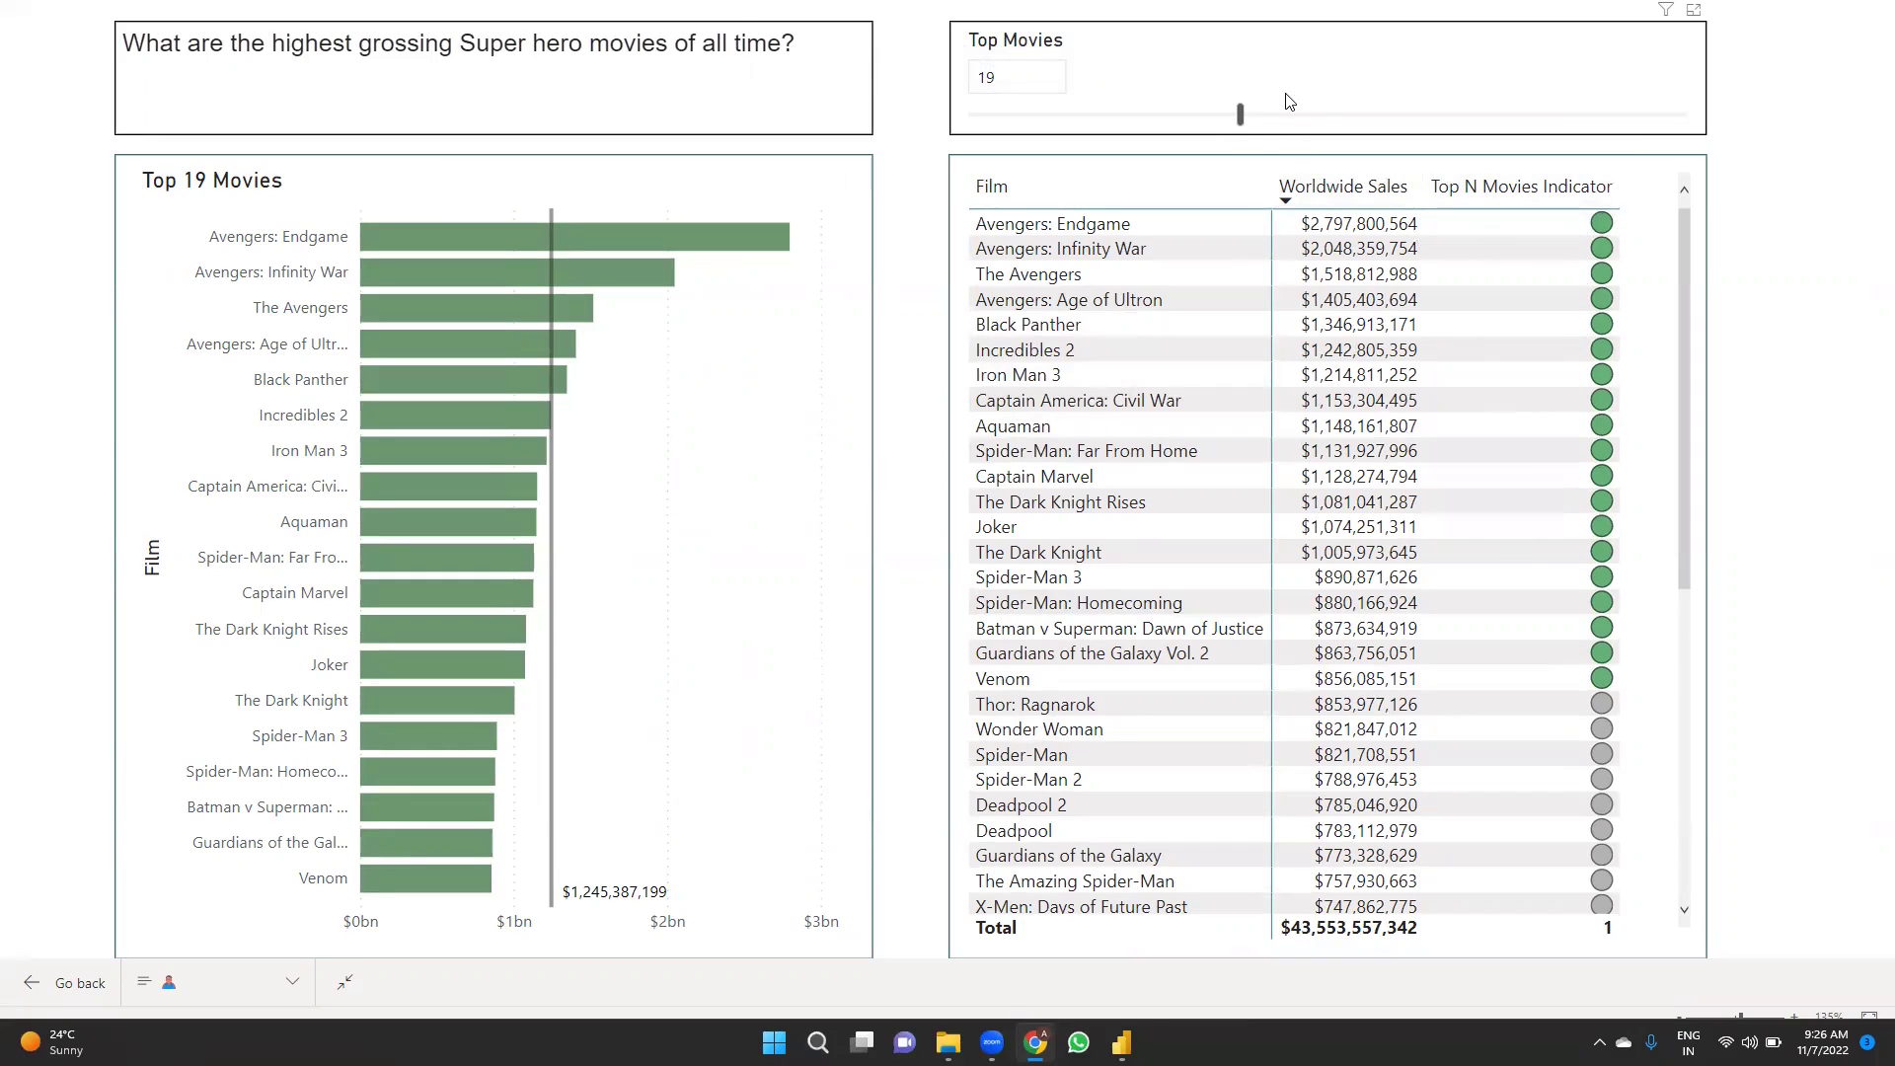
pyautogui.click(995, 86)
pyautogui.click(1100, 124)
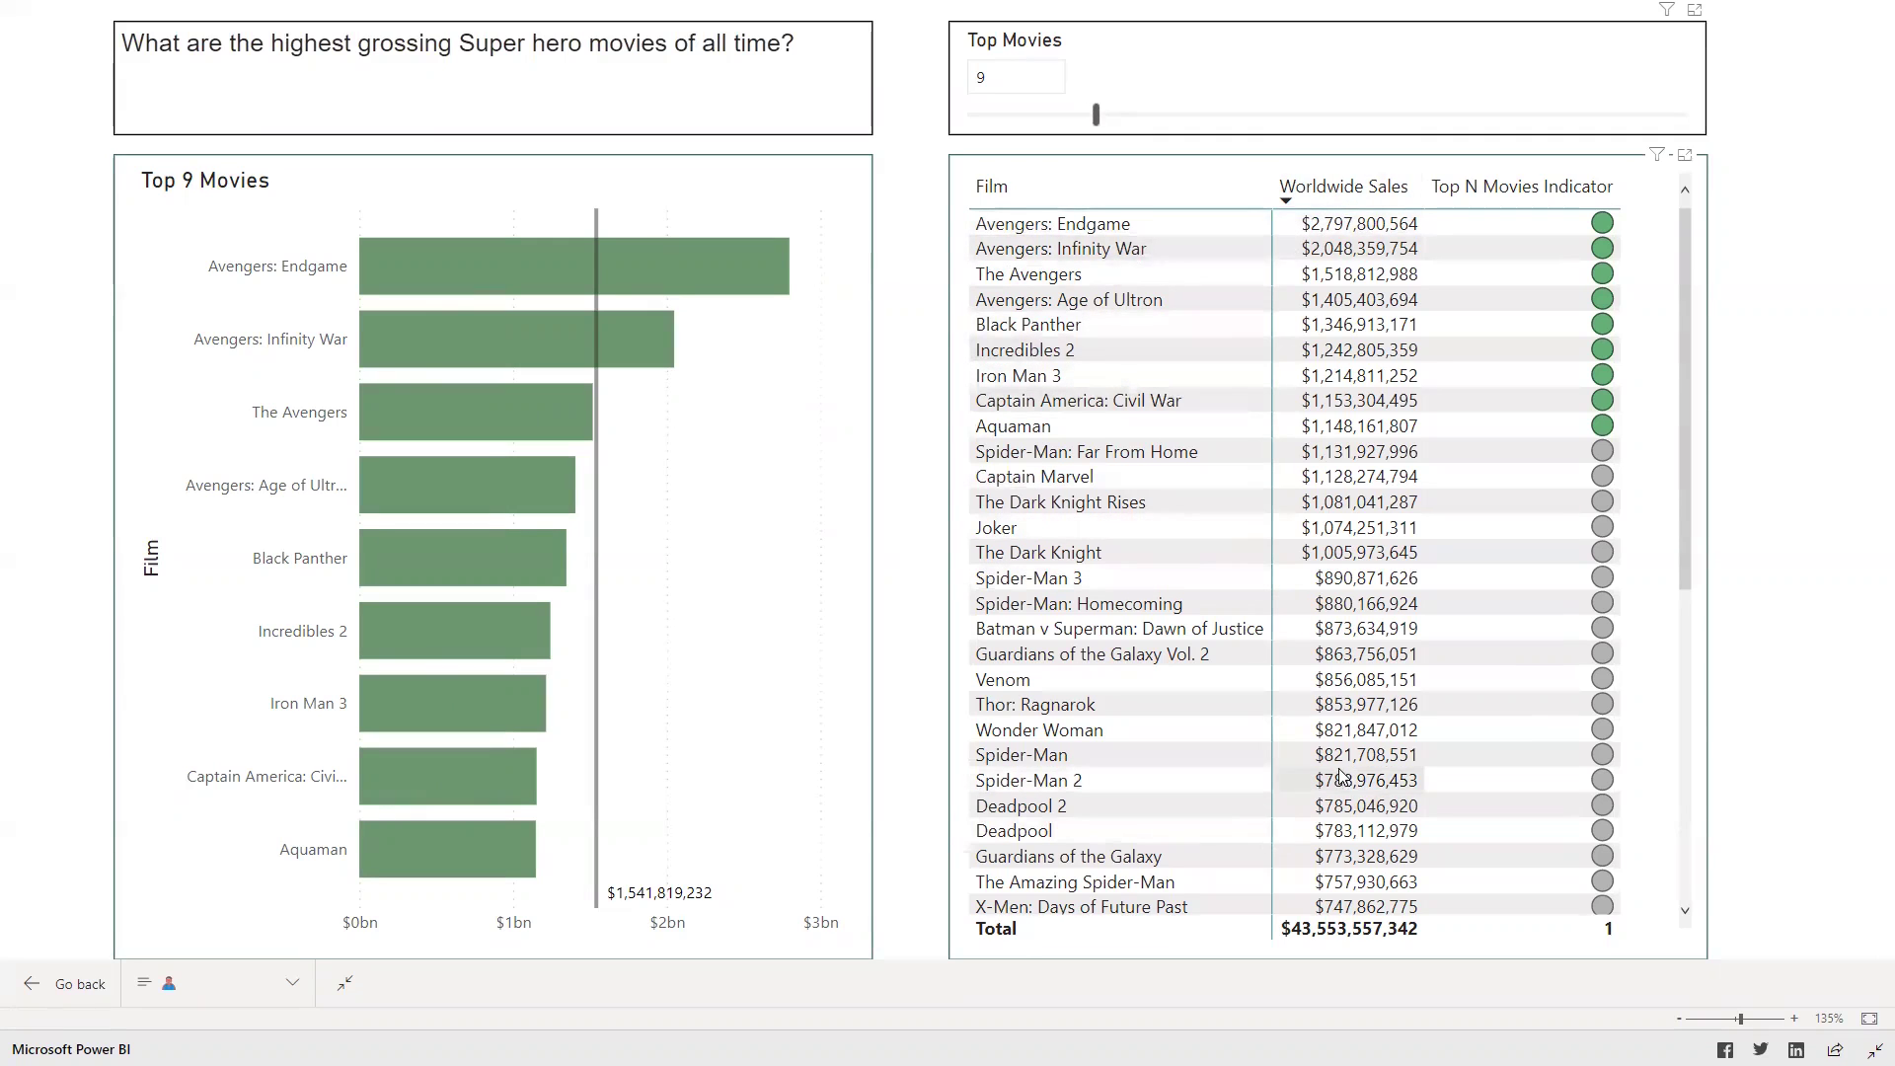
pyautogui.scroll(-7, 1274, 661)
pyautogui.scroll(7, 1398, 676)
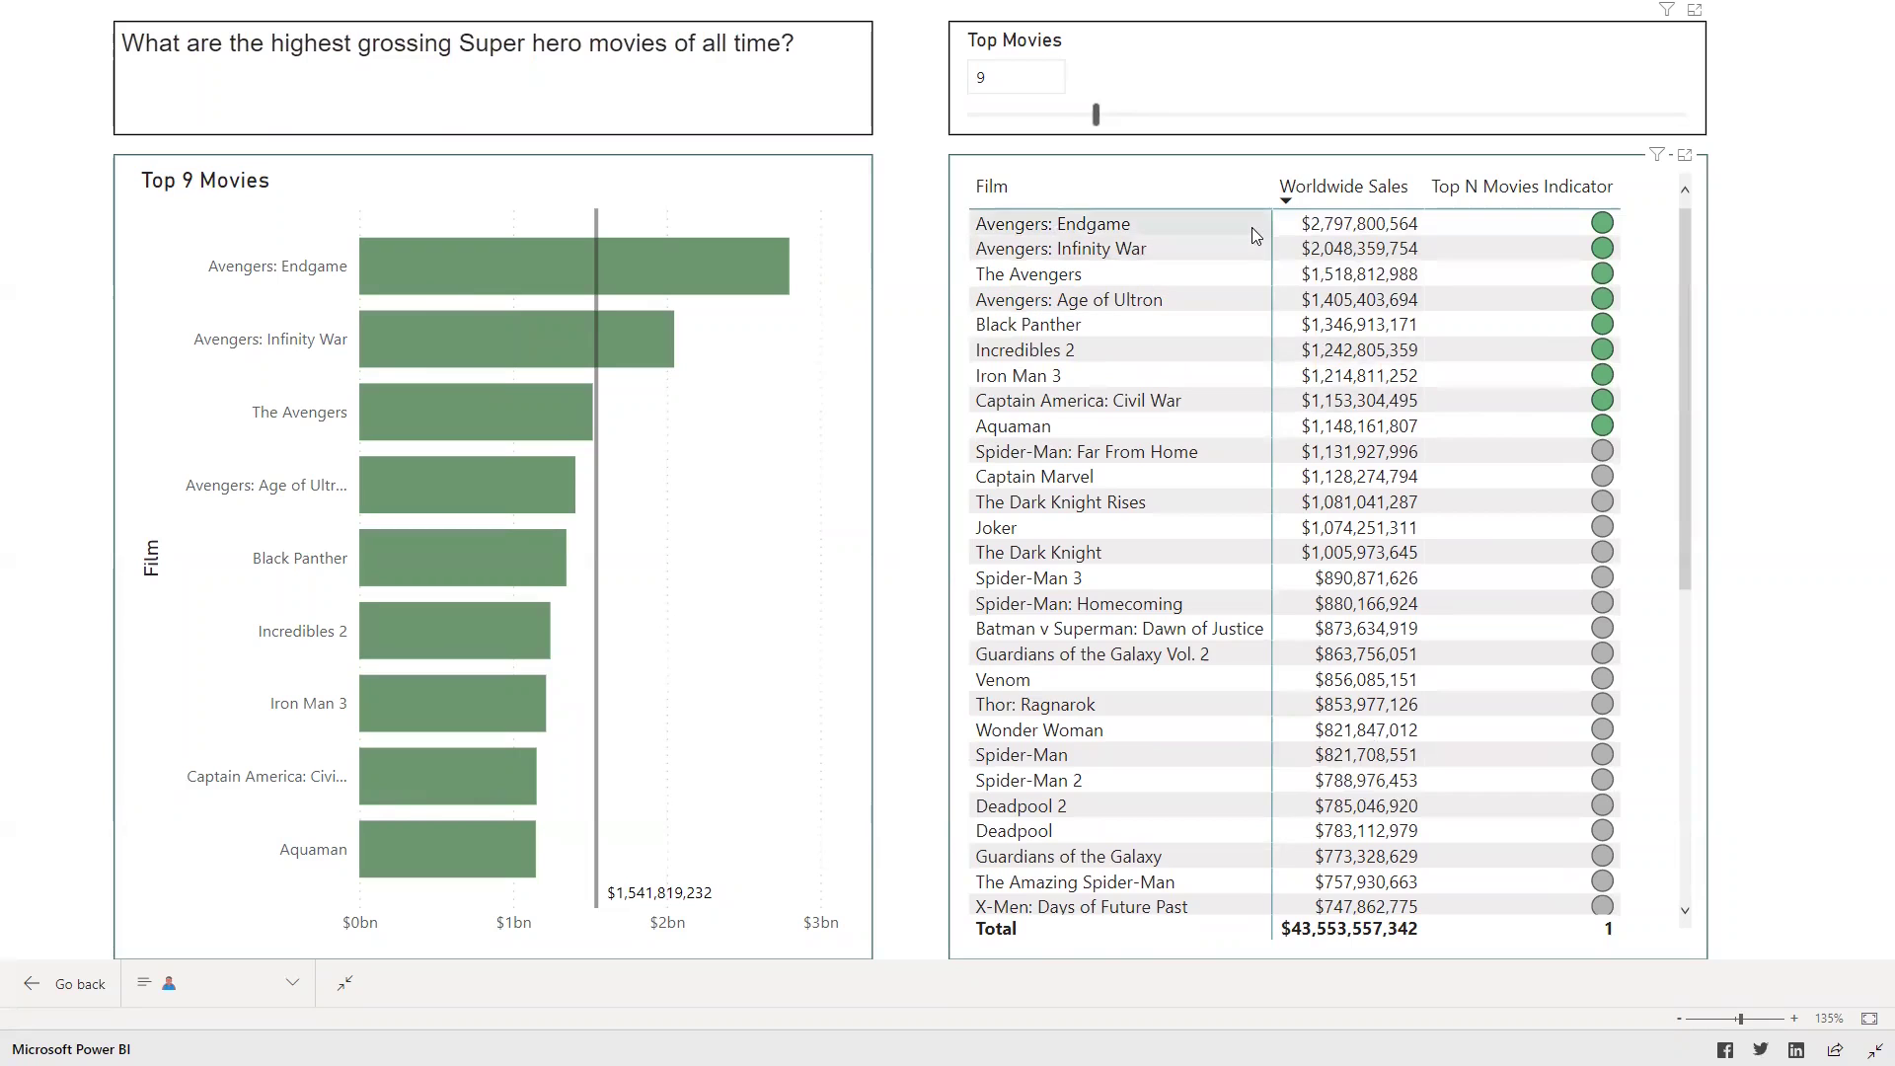
pyautogui.press('Escape')
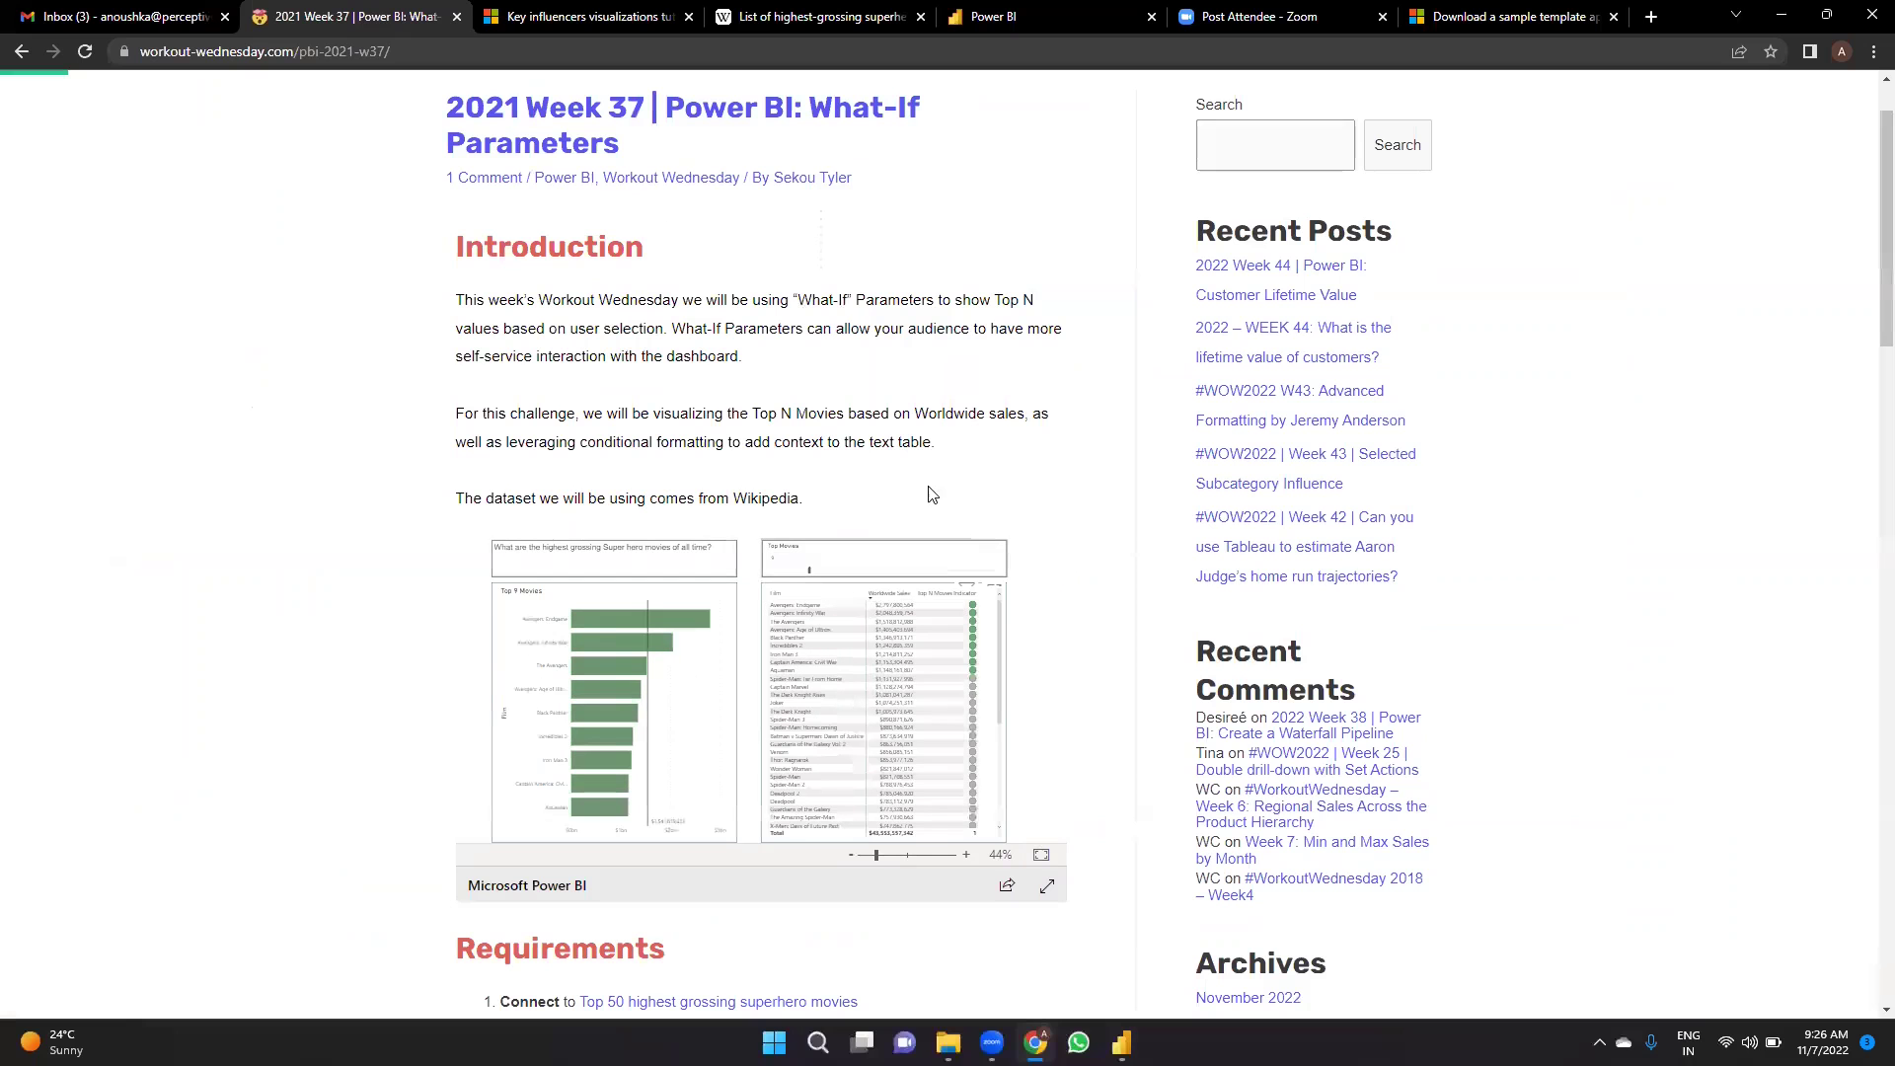
# Read the challenge's note about the Wikipedia dataset and view the sample report full screen once more.
pyautogui.moveTo(461, 503); pyautogui.dragTo(801, 500)
pyautogui.click(1118, 767)
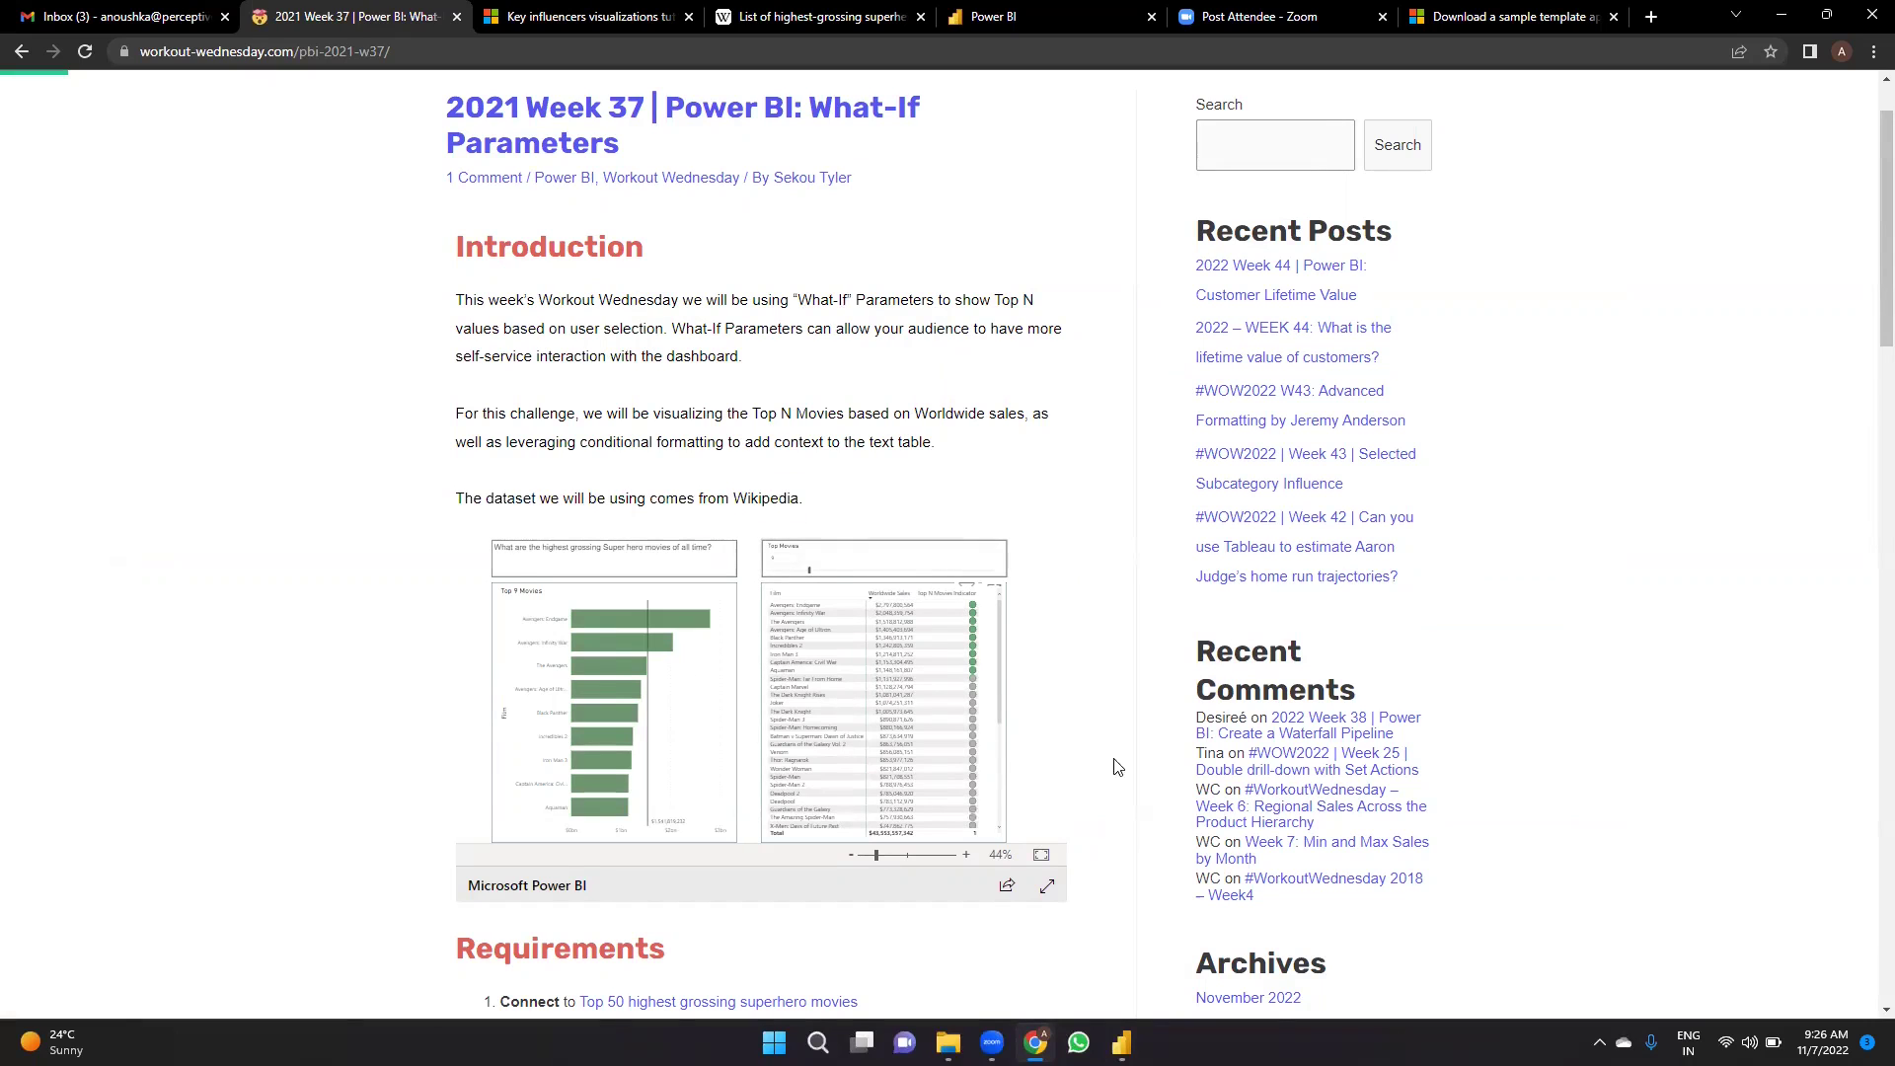
pyautogui.click(1052, 885)
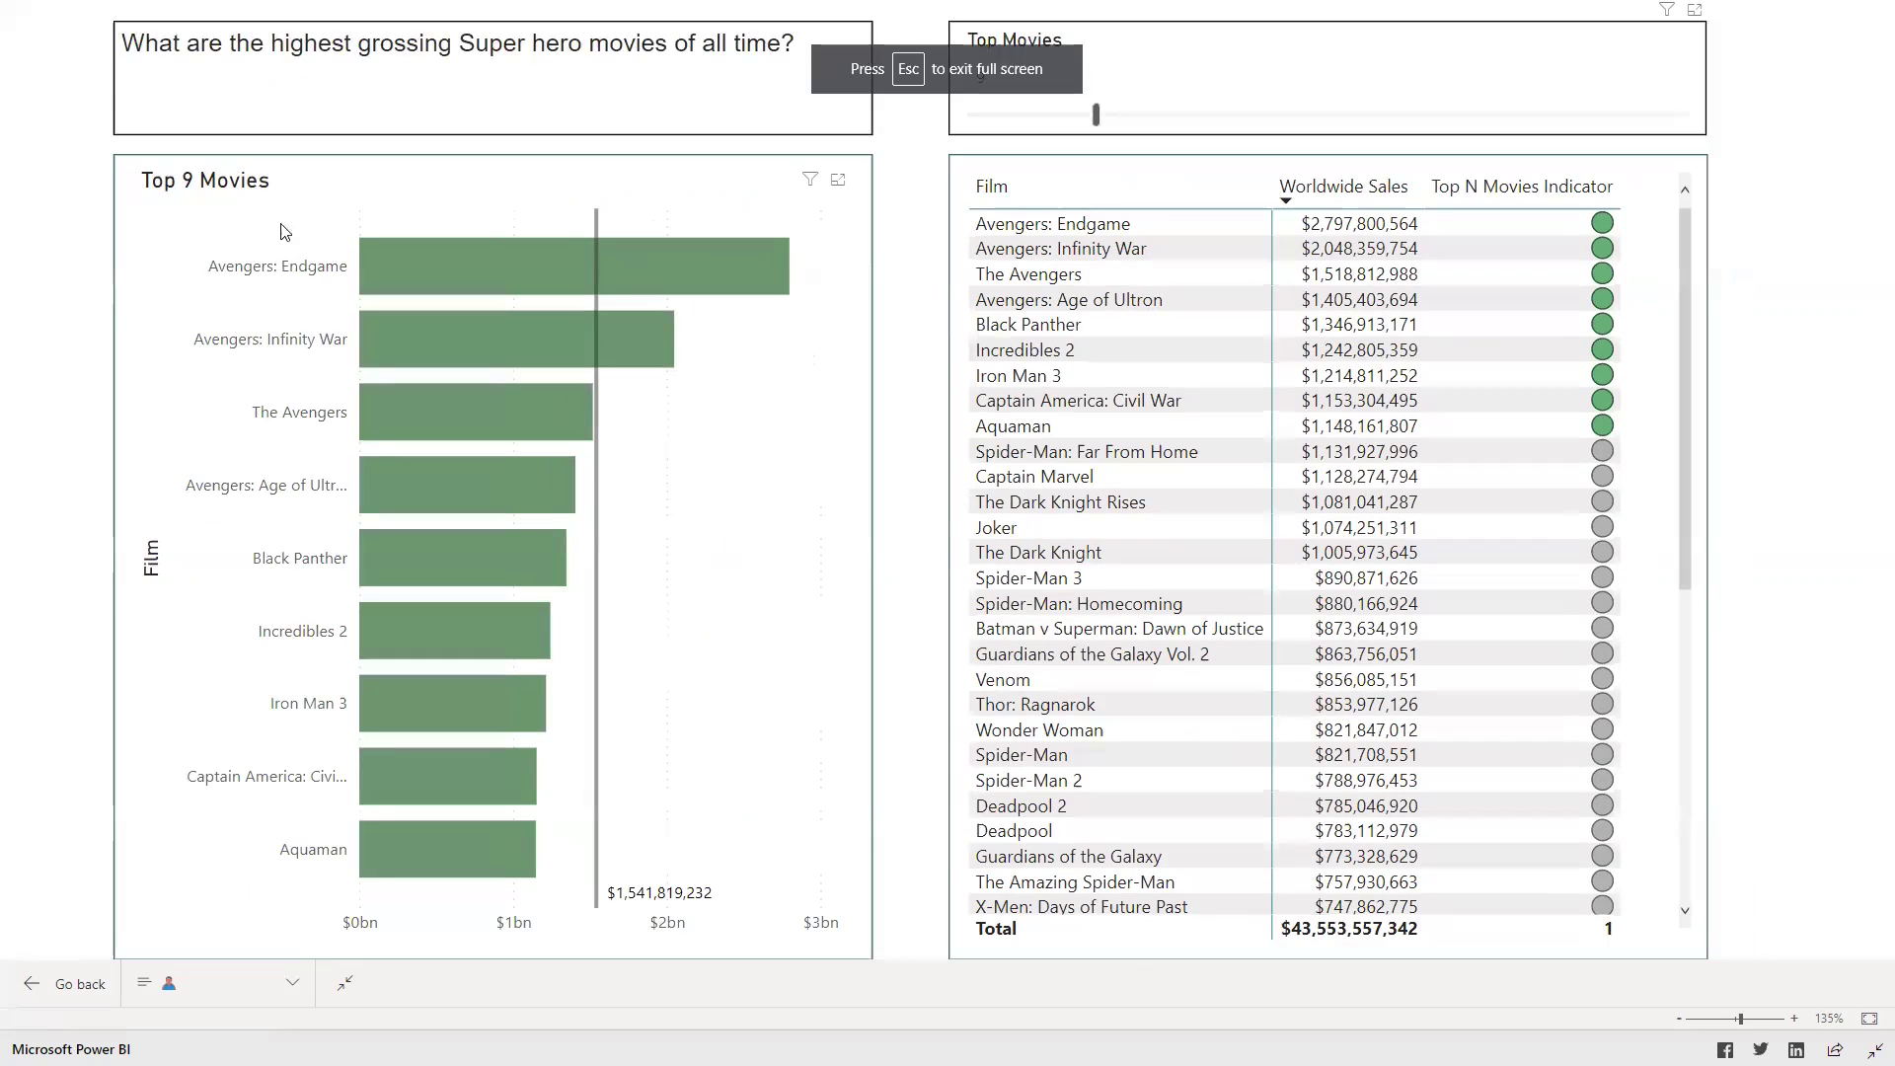
pyautogui.press('Escape')
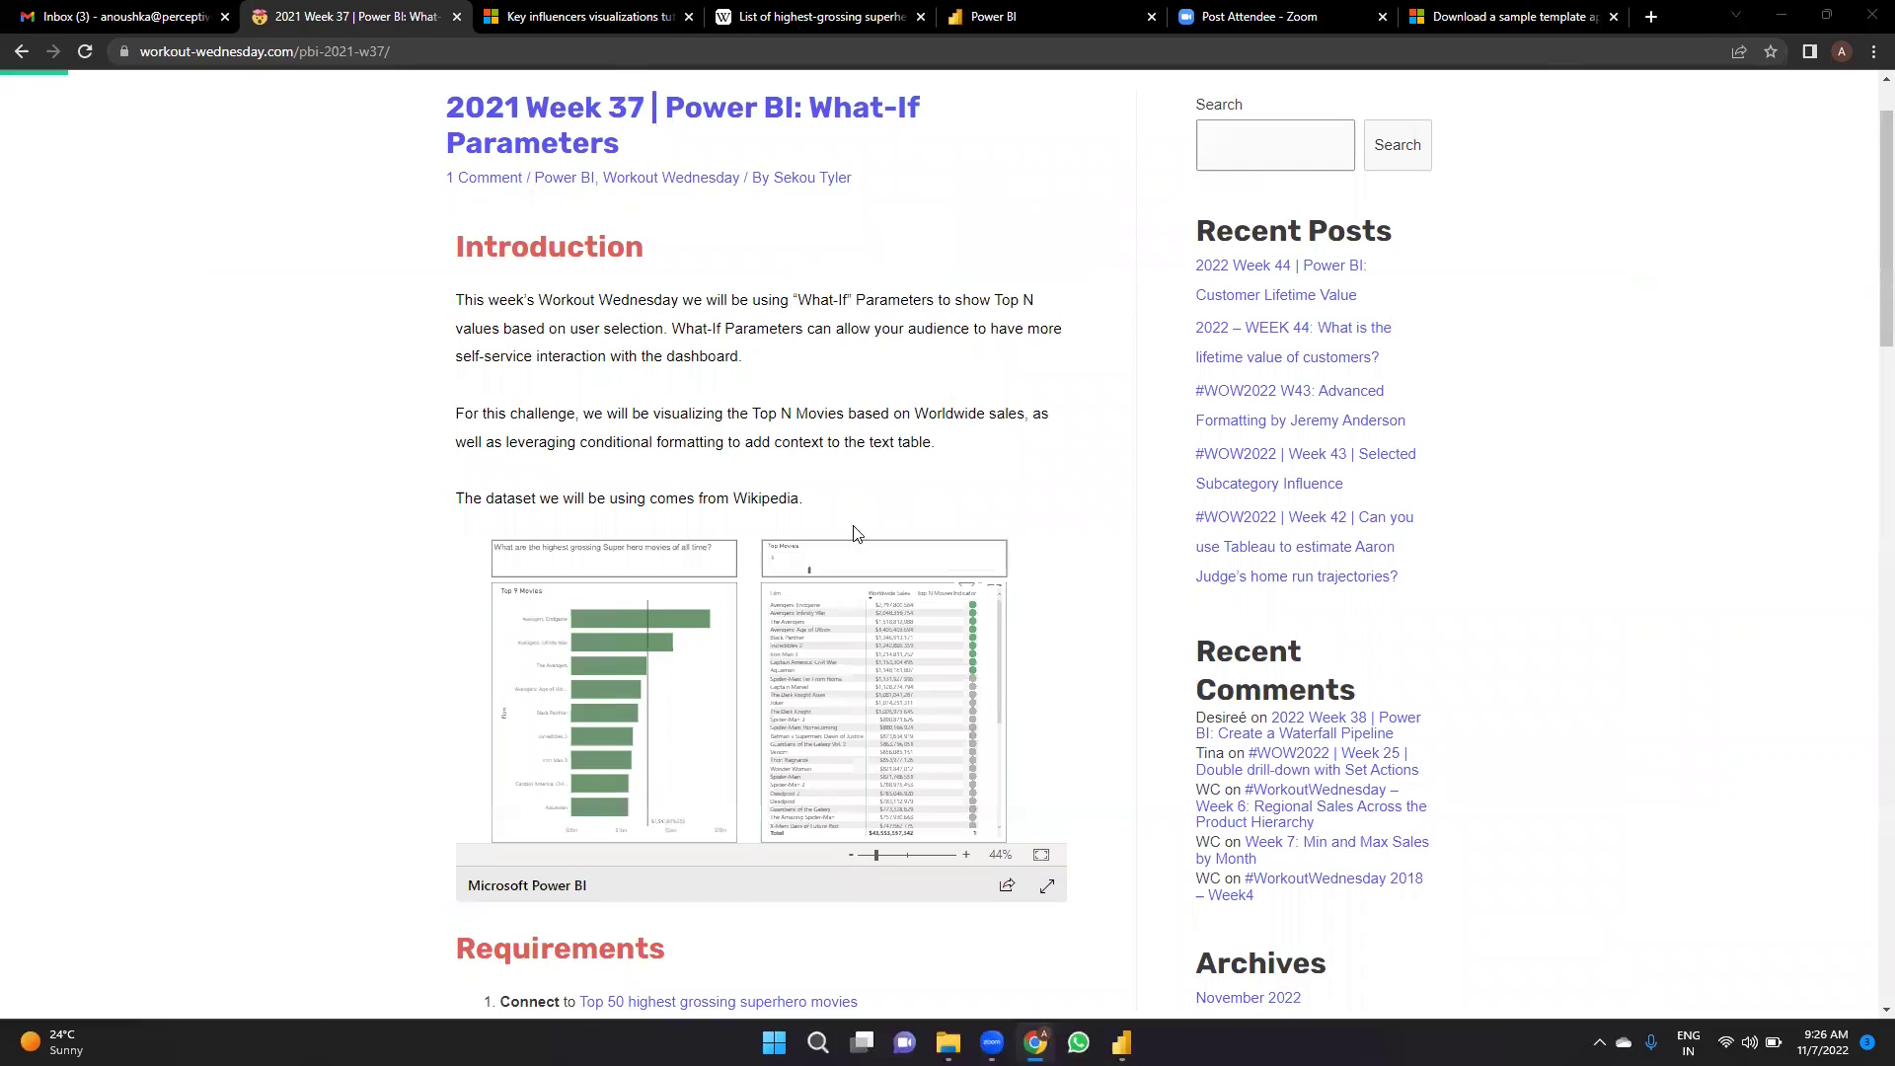
# View the Wikipedia list of highest-grossing superhero films, switch to Power BI Desktop, and start getting data from the web.
pyautogui.hotkey('ctrl', '4')
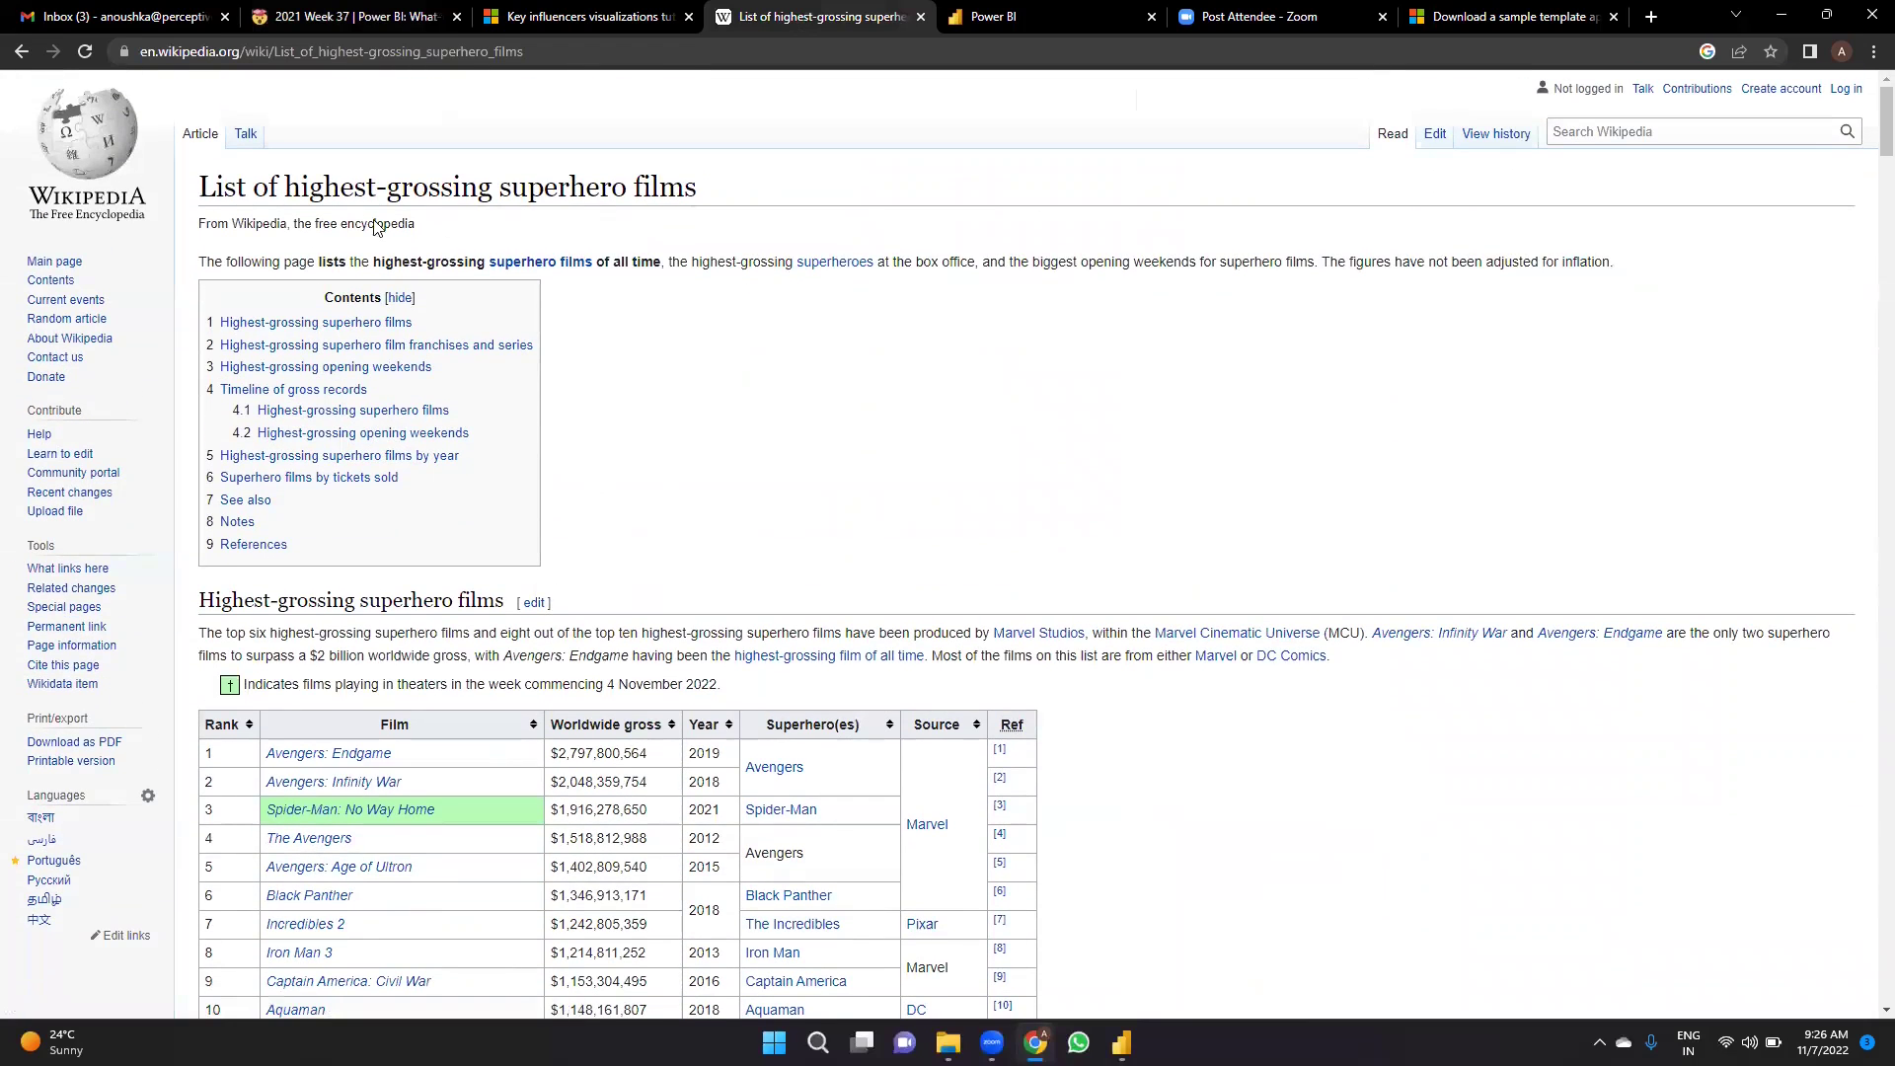
pyautogui.moveTo(1121, 1044)
pyautogui.click(1014, 933)
pyautogui.click(177, 135)
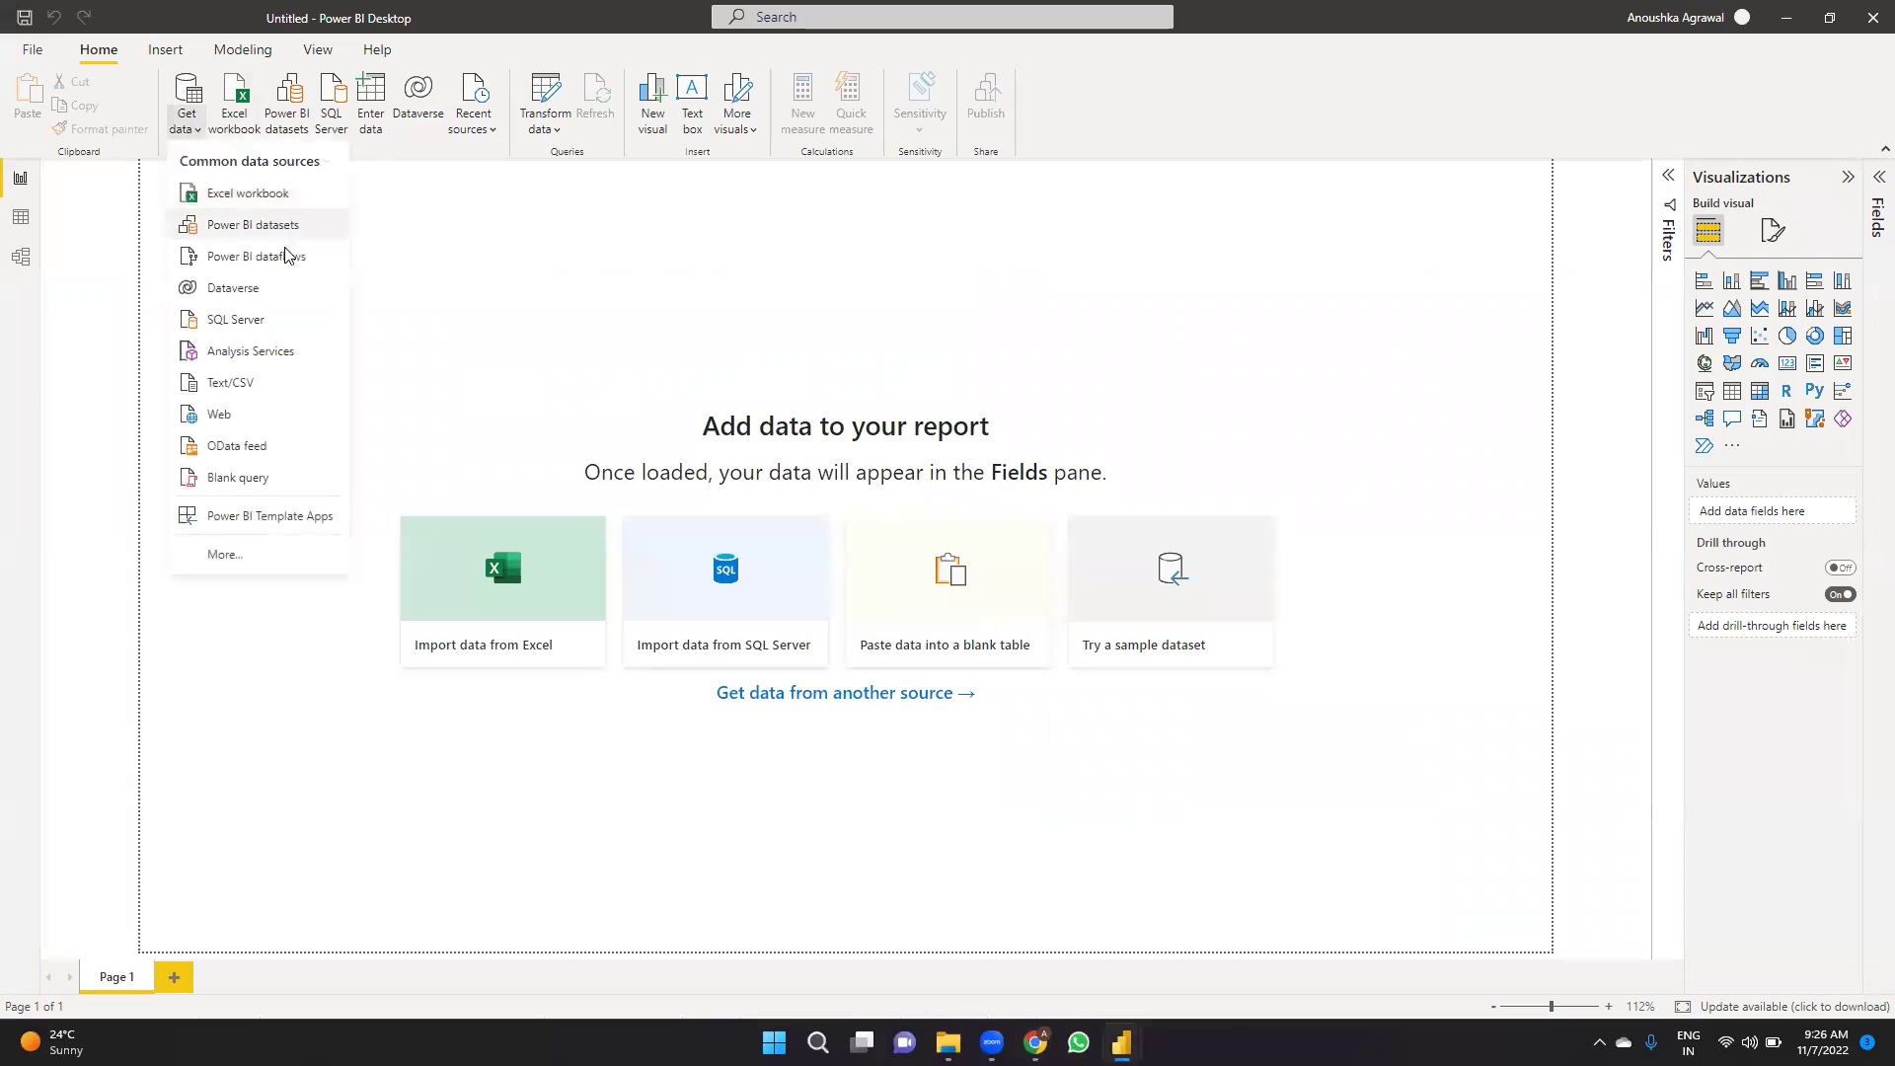
pyautogui.click(577, 541)
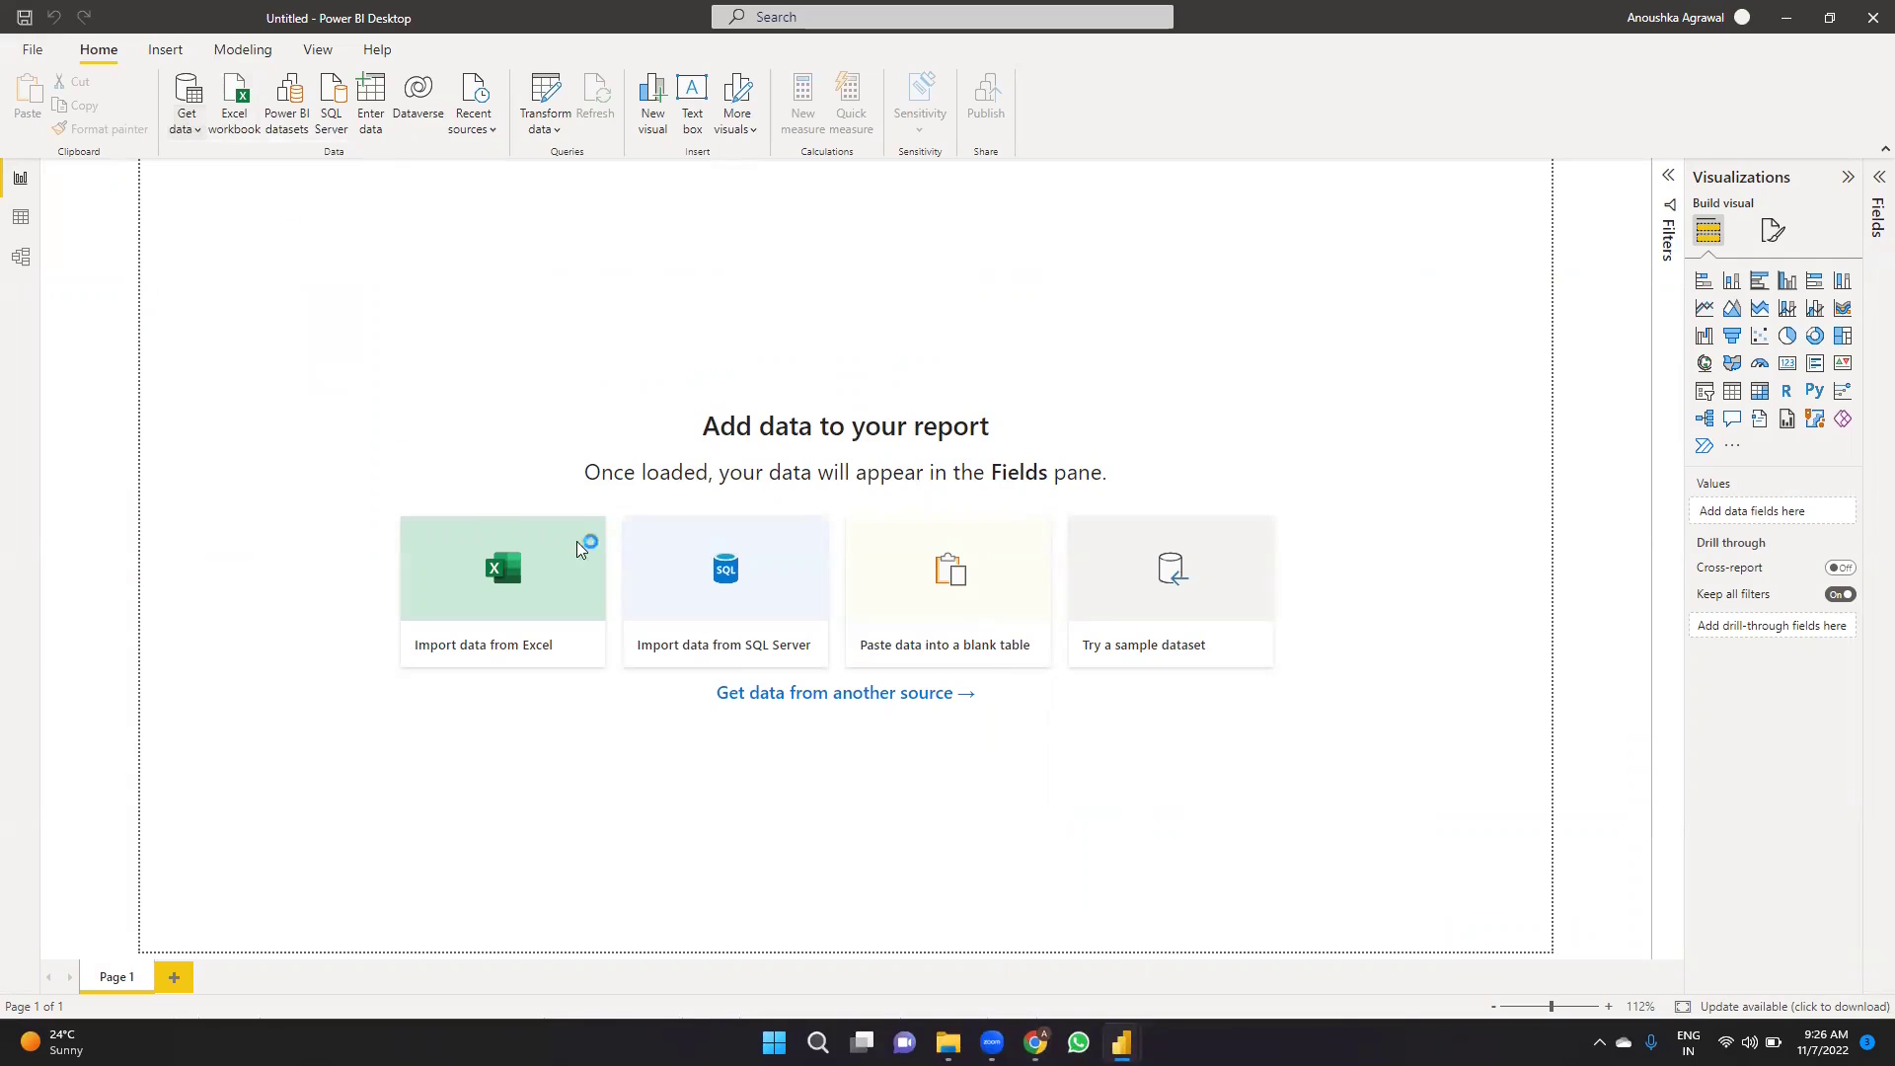
# Copy the URL of the Wikipedia list of highest-grossing superhero films and connect to it as the web source in Power BI Desktop.
pyautogui.click(1035, 1043)
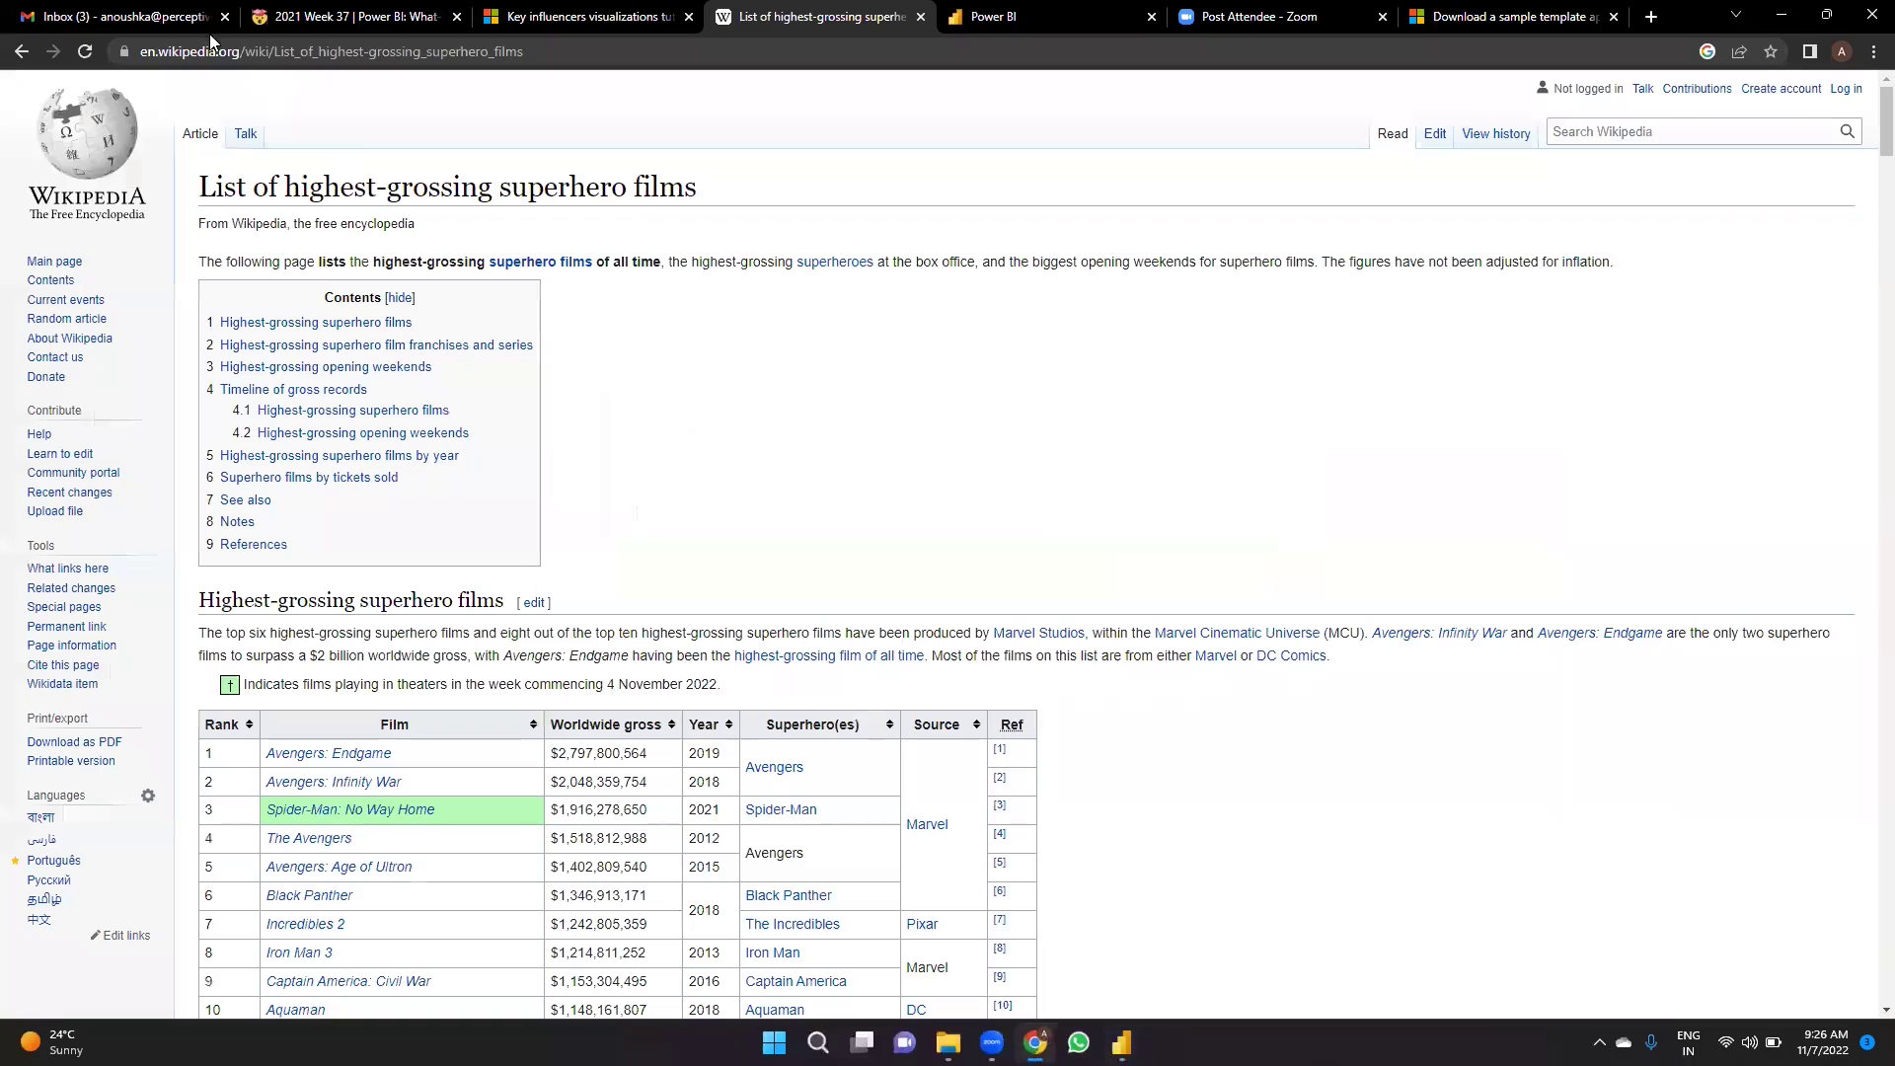
pyautogui.click(200, 51)
pyautogui.hotkey('ctrl', 'c')
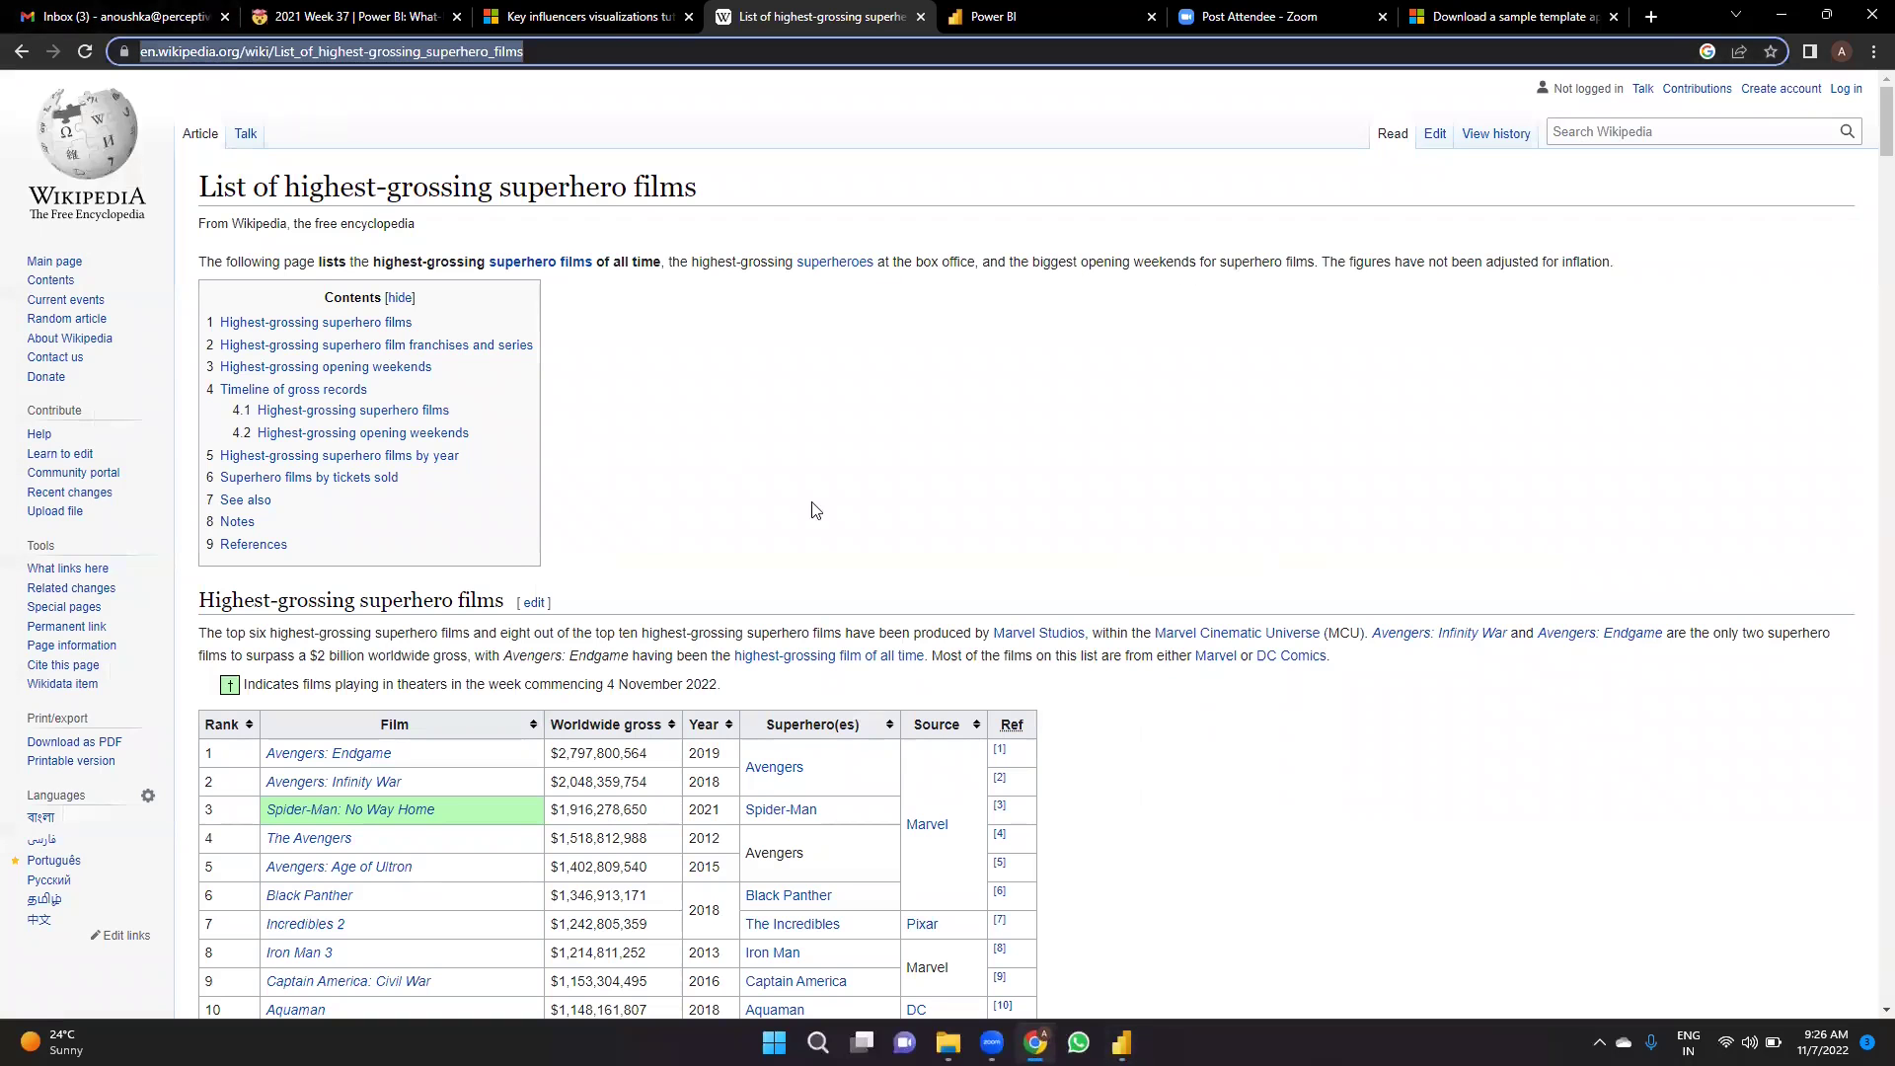
pyautogui.moveTo(1122, 1043)
pyautogui.click(1016, 927)
pyautogui.hotkey('ctrl', 'v')
pyautogui.press('Return')
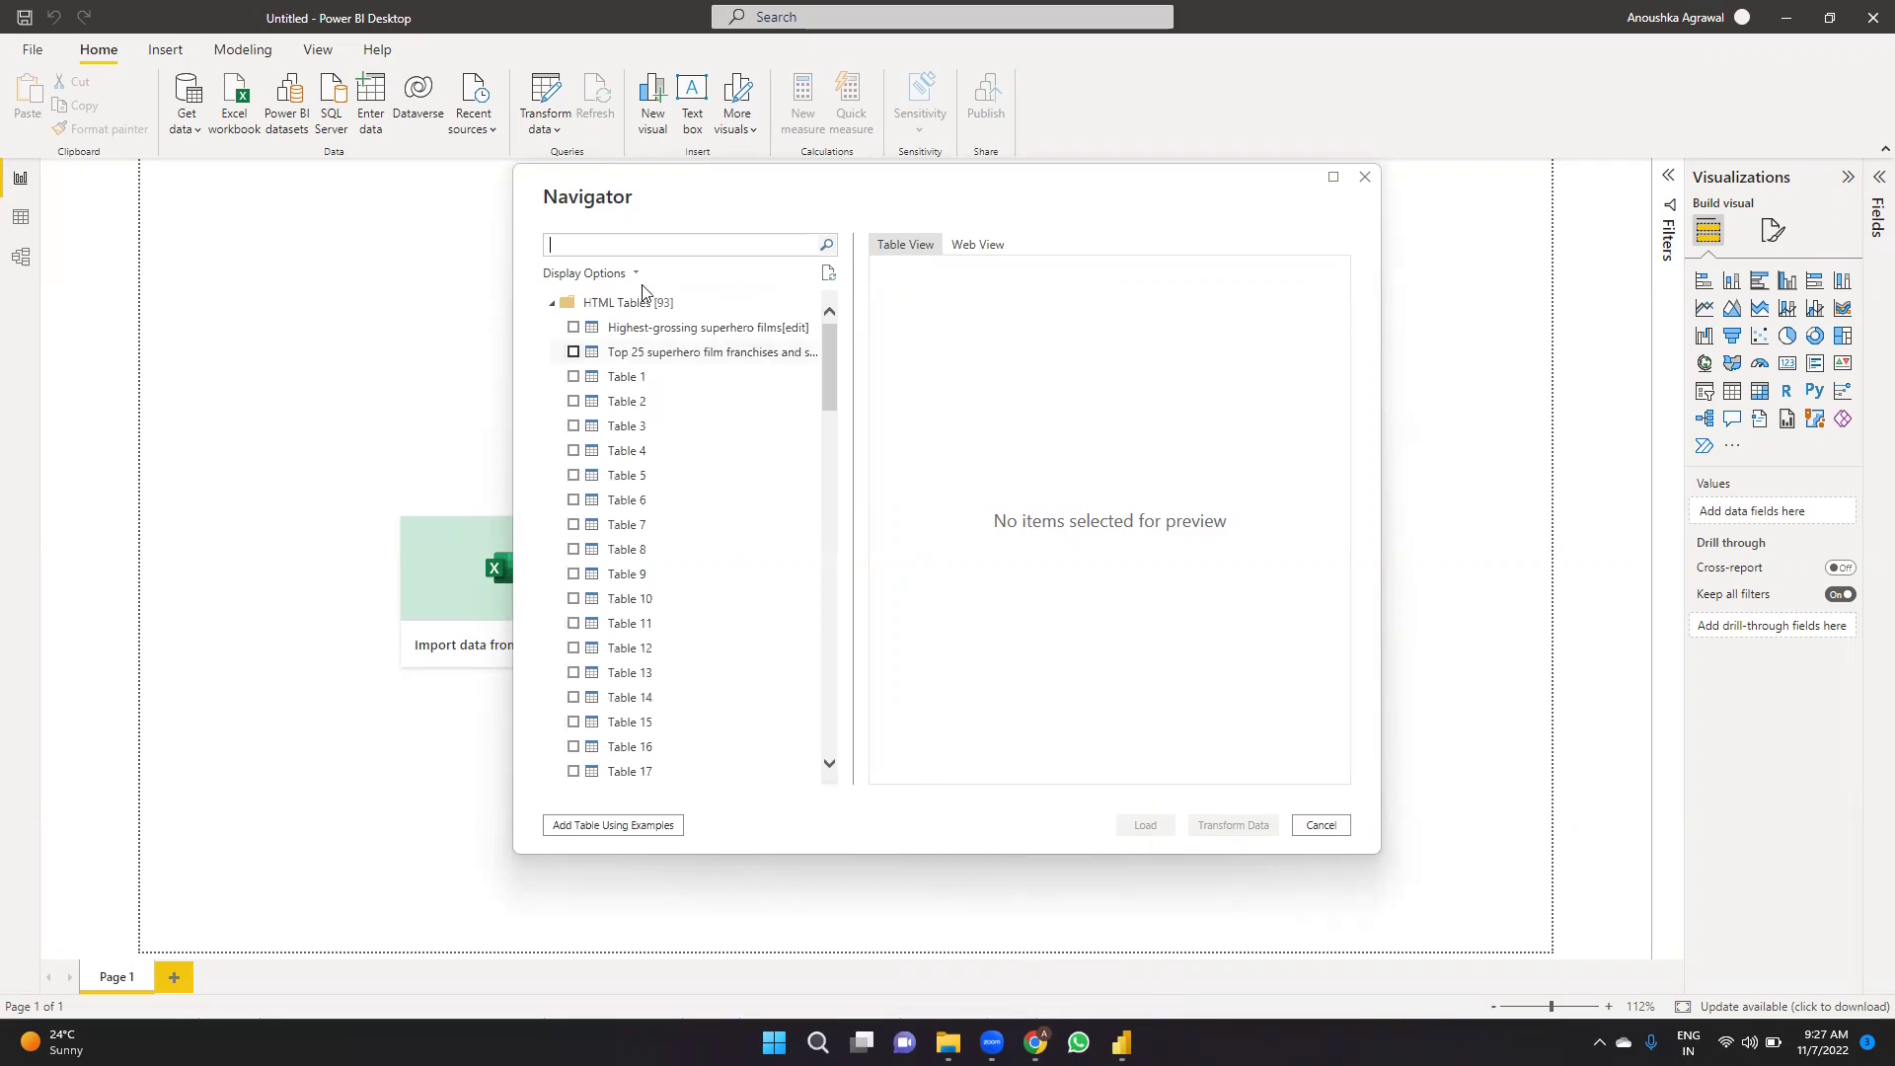
# Preview the "Highest-grossing superhero films[edit]" table and load it into the report.
pyautogui.click(622, 327)
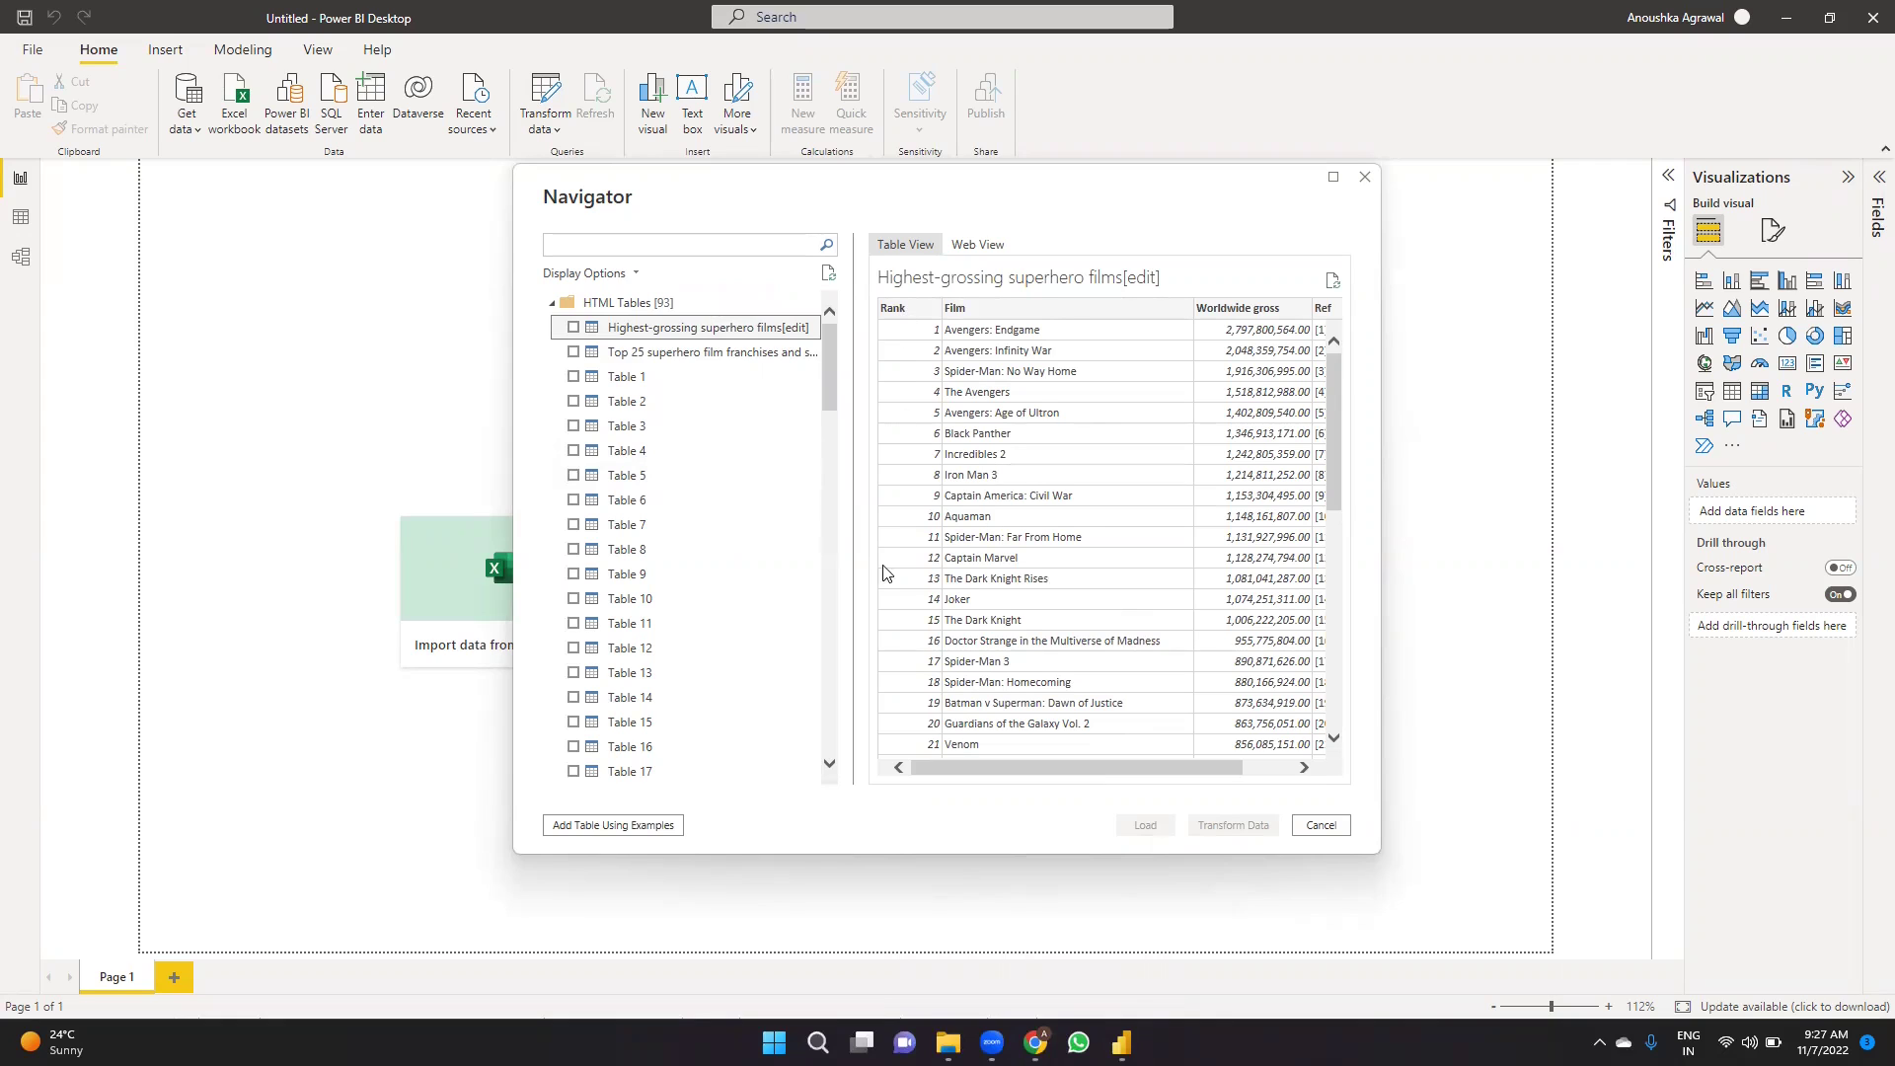
pyautogui.hscroll(2, 1071, 775)
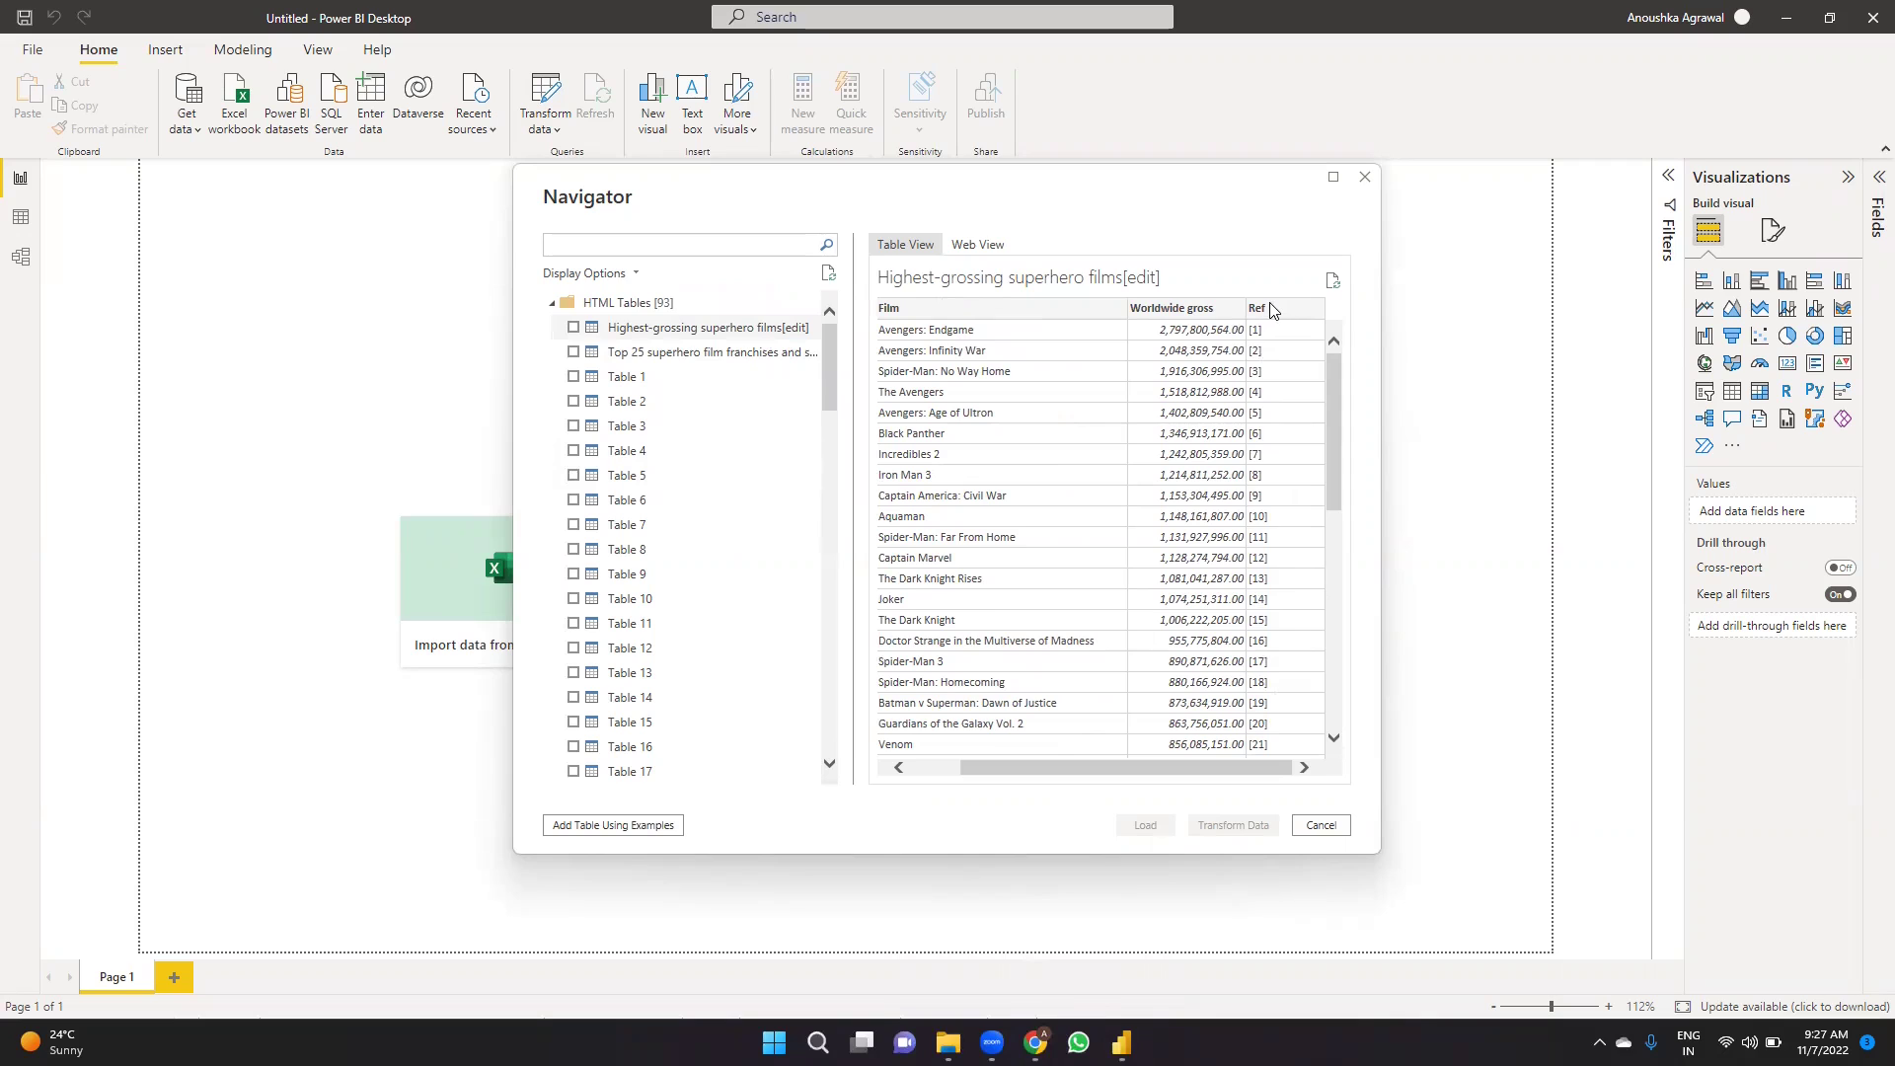
pyautogui.moveTo(1161, 769); pyautogui.dragTo(1015, 772)
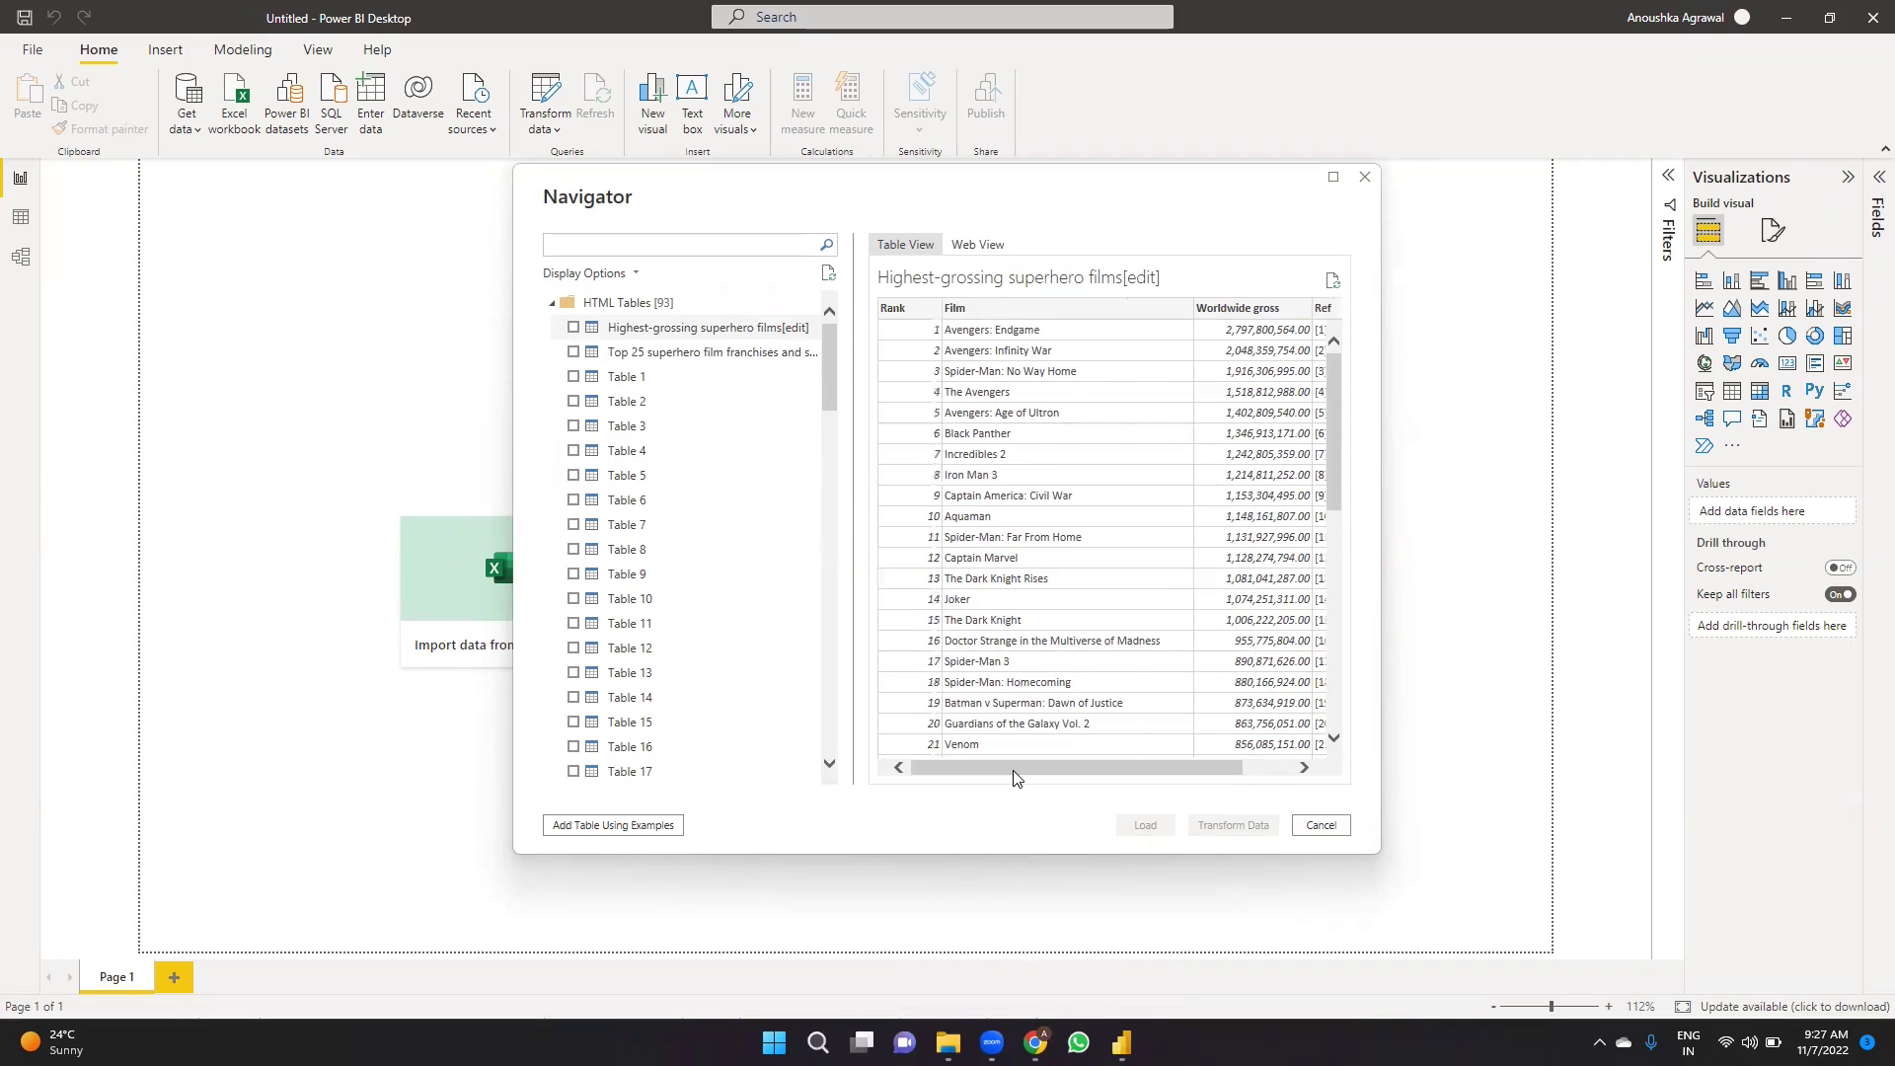
pyautogui.click(573, 329)
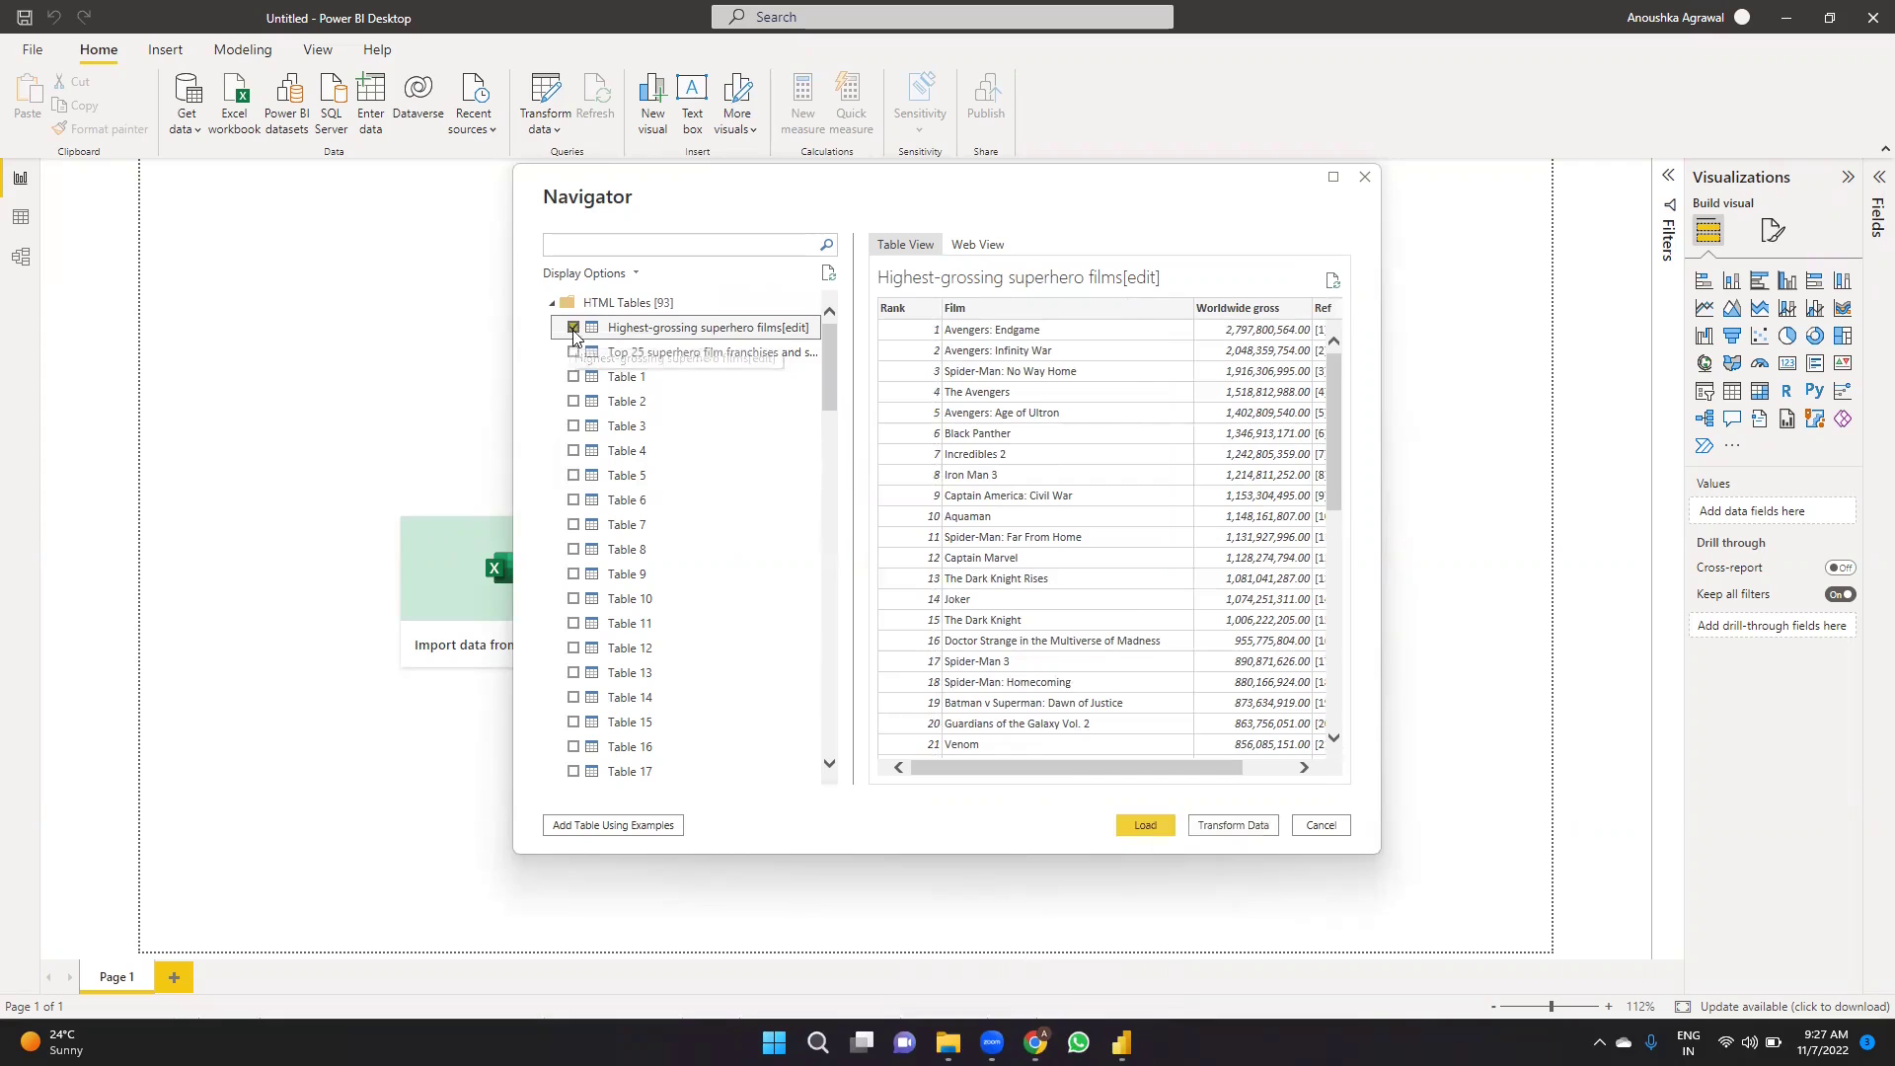
pyautogui.click(1145, 826)
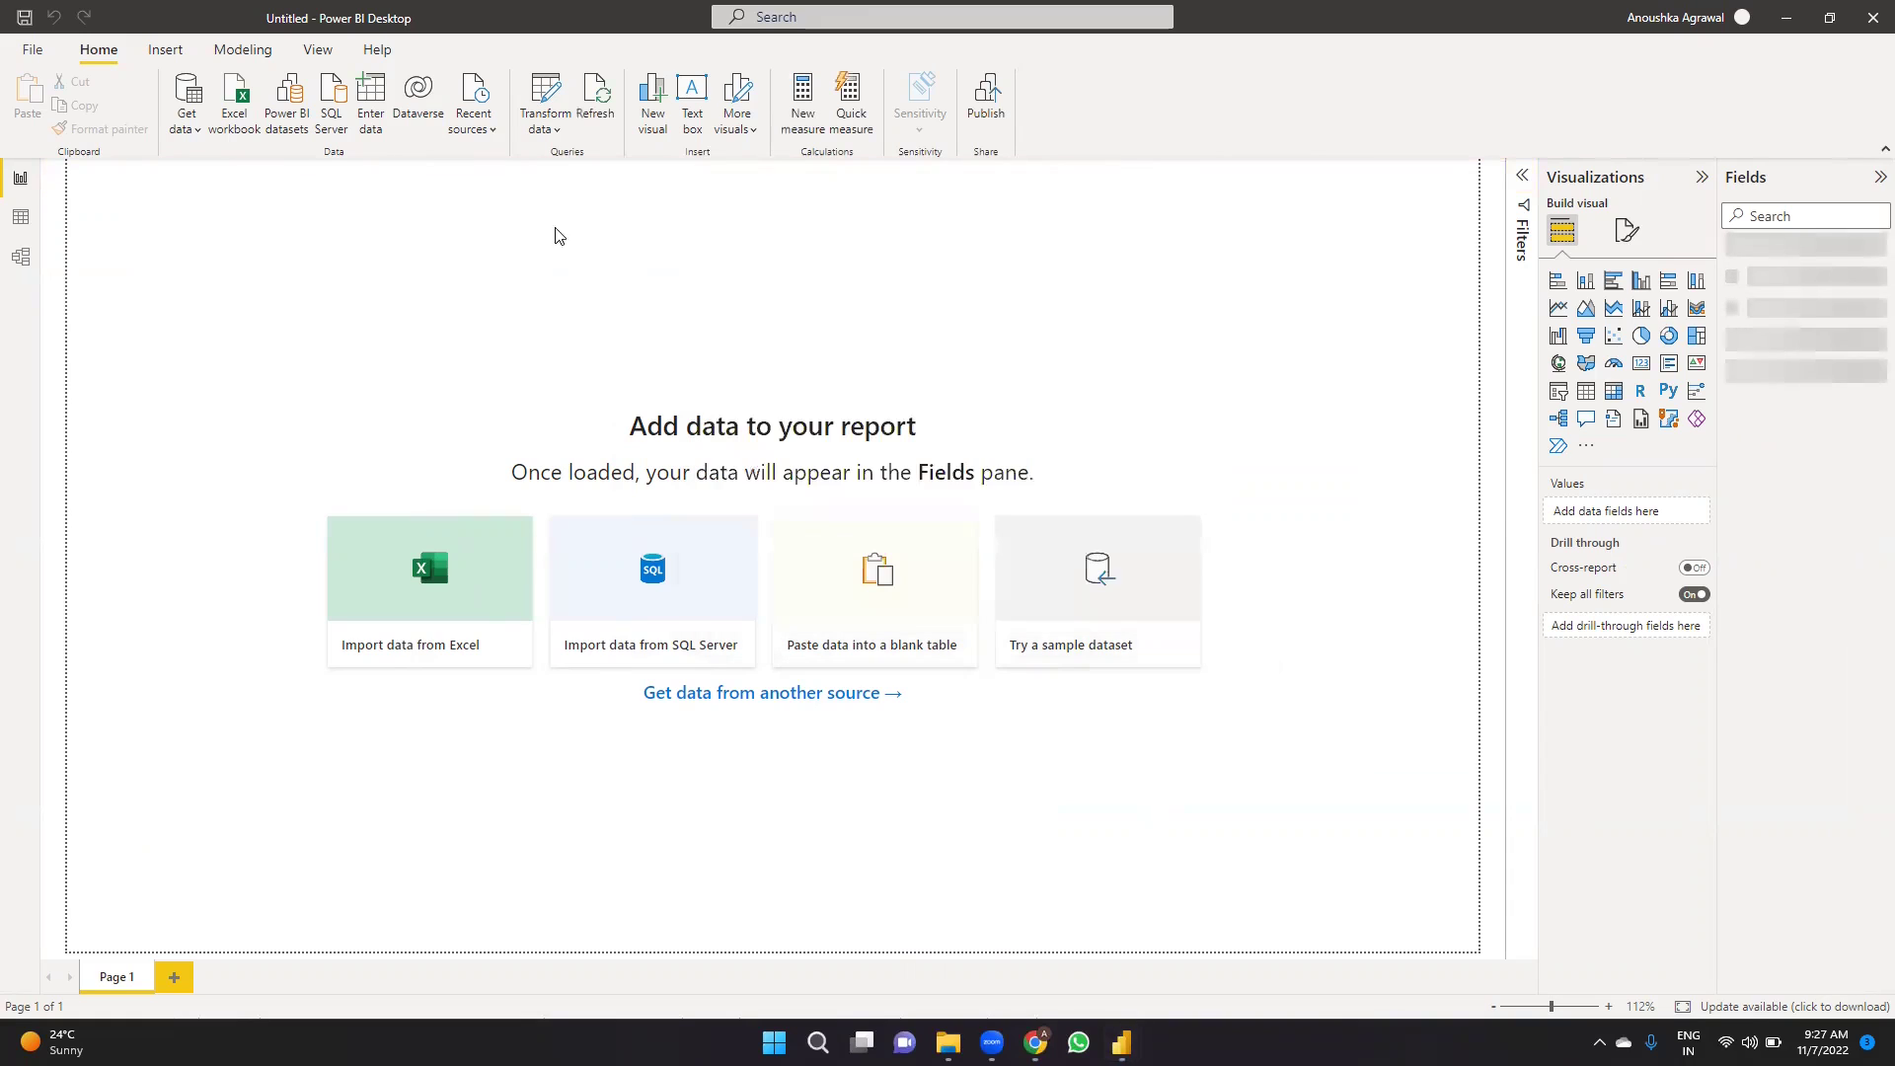
# Start a new what-if parameter and name it "What if".
pyautogui.click(259, 51)
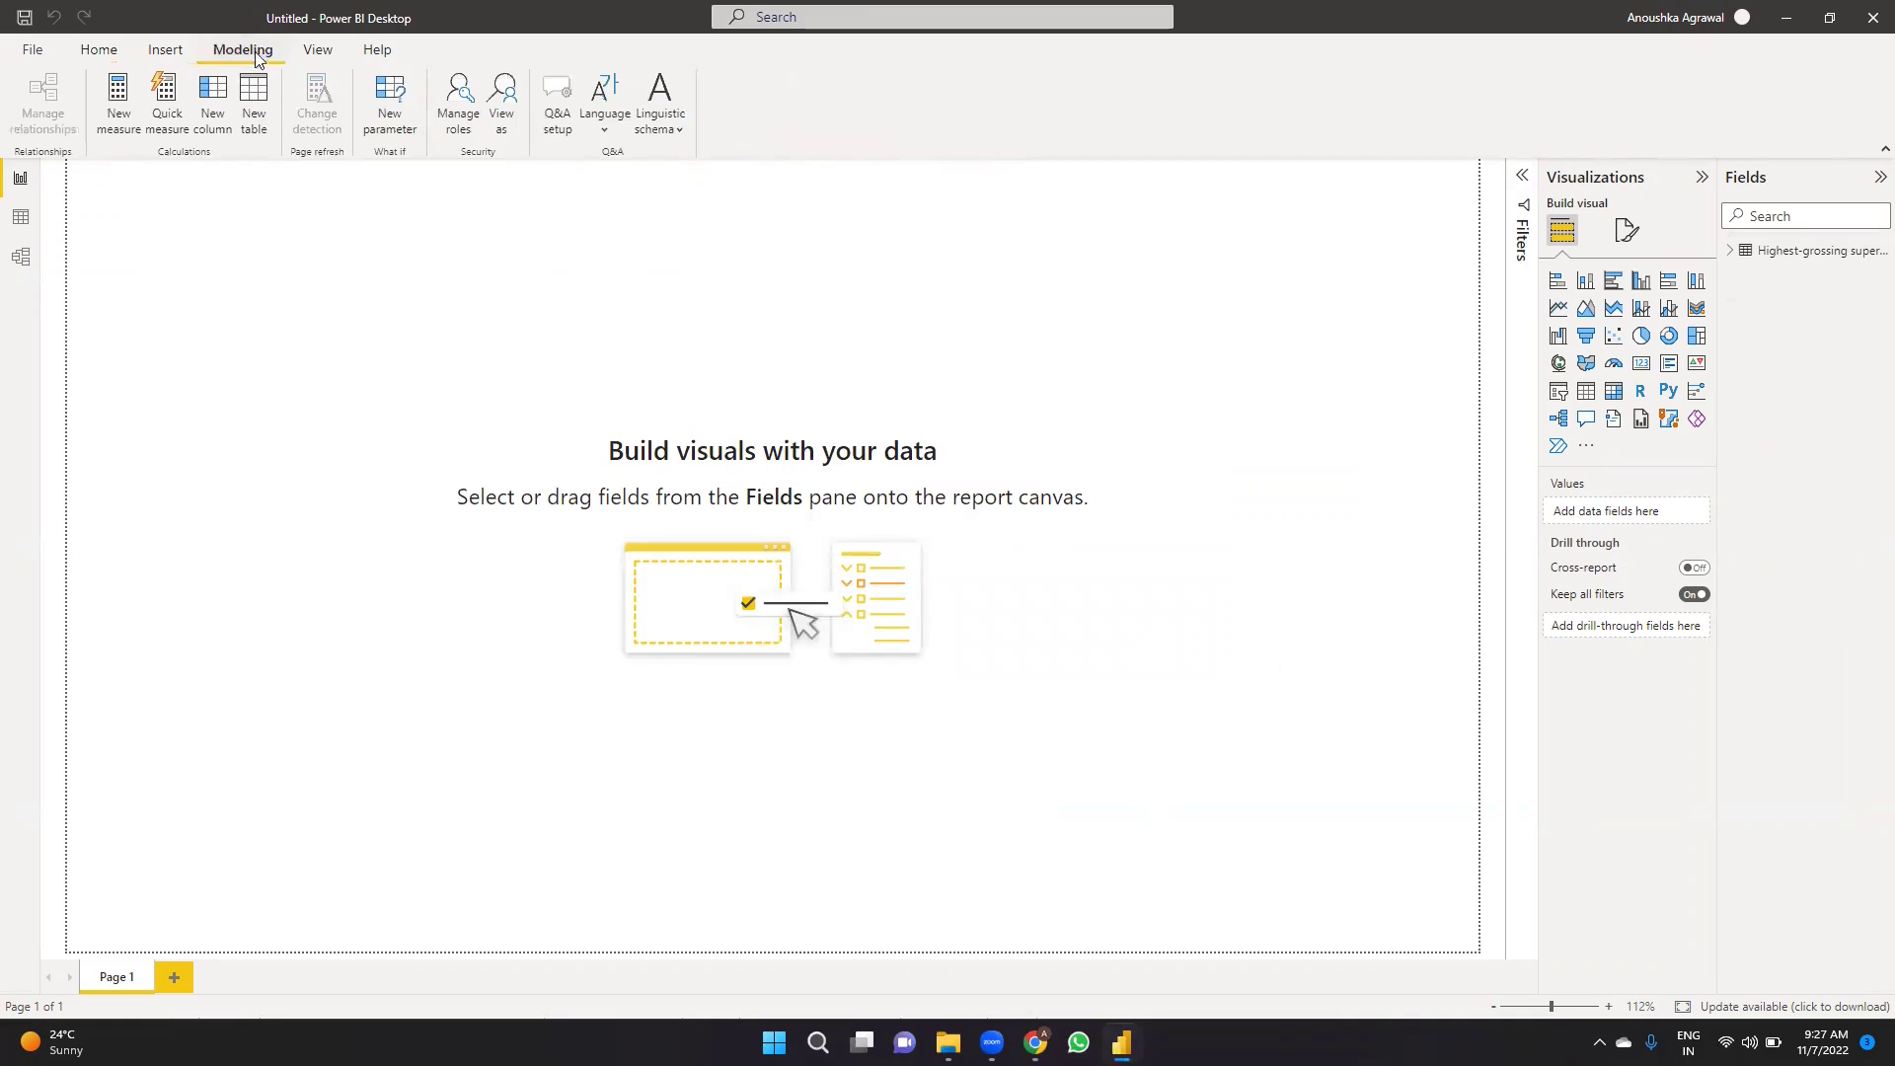
pyautogui.click(393, 99)
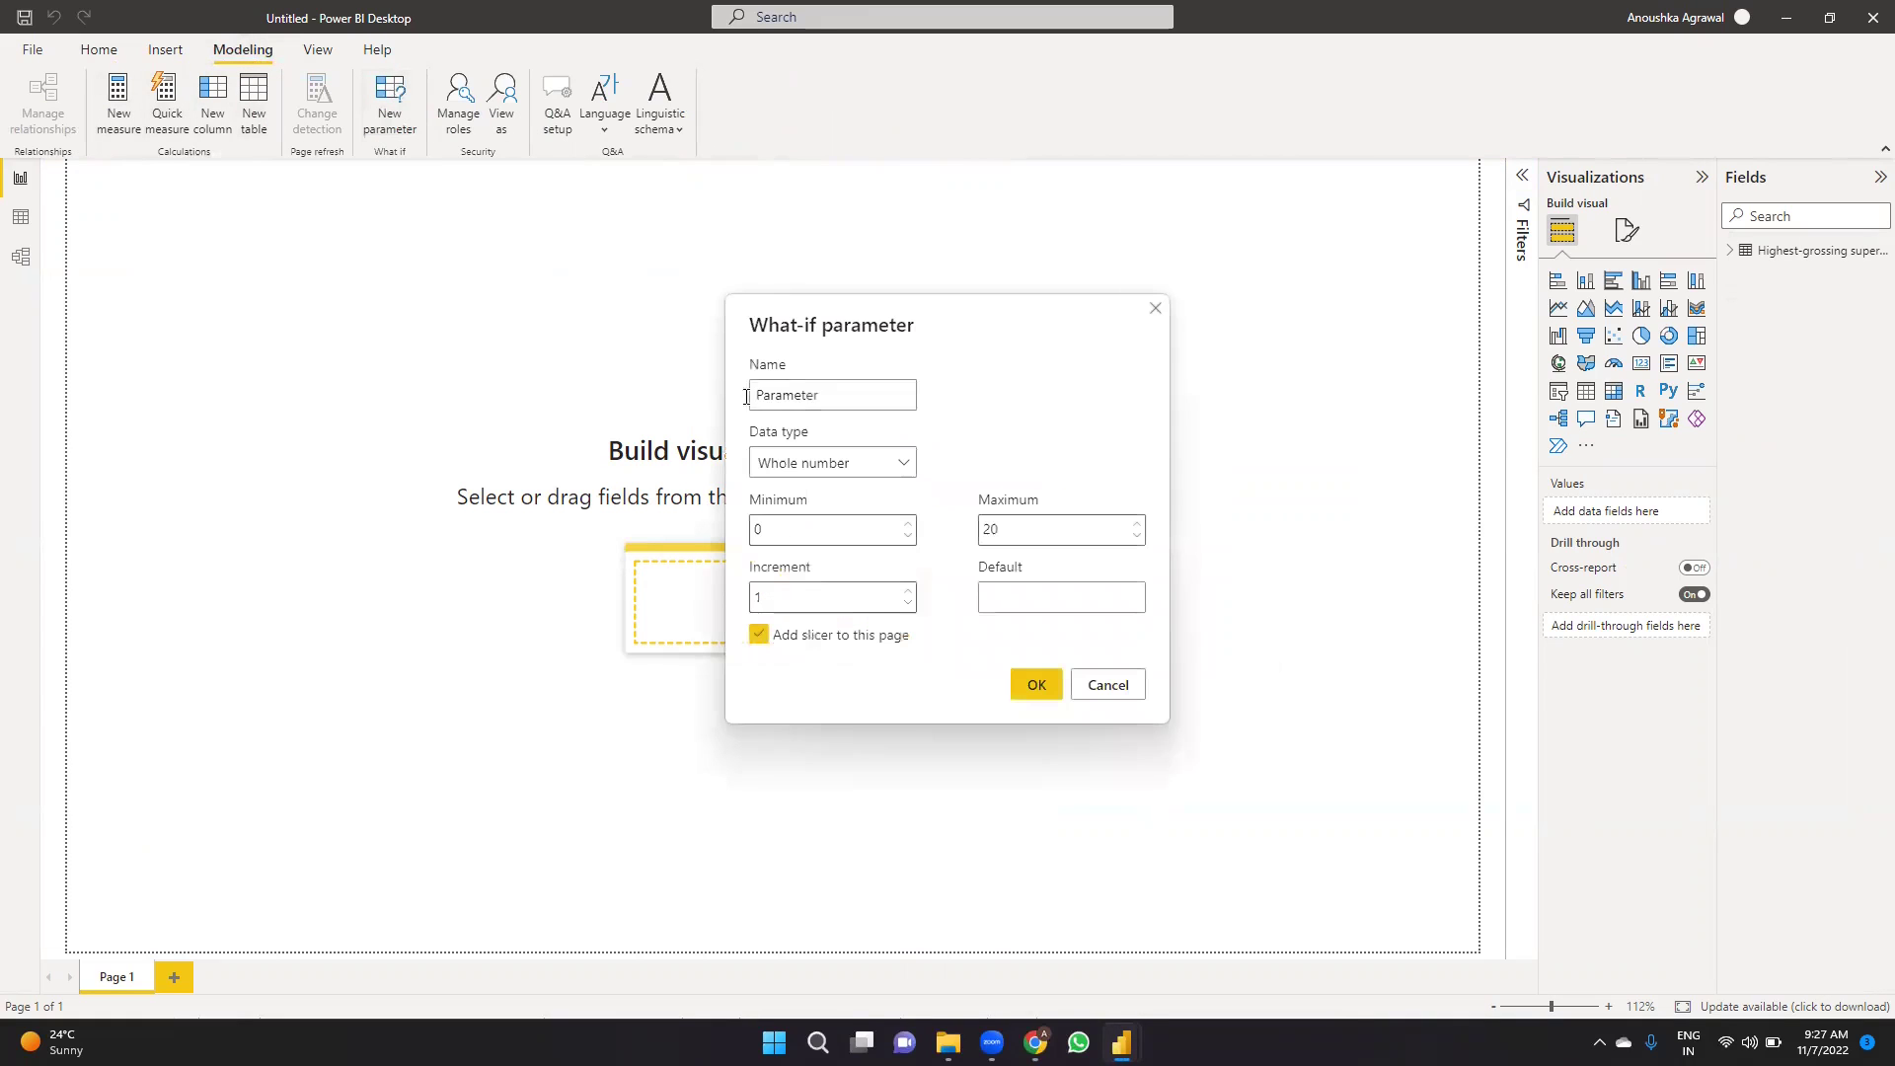
pyautogui.doubleClick(841, 392)
pyautogui.write('Wh')
# Check the last rank in the Wikipedia films table and set the parameter's maximum to 50 in Power BI Desktop.
pyautogui.hotkey('alt', 'Tab')
pyautogui.scroll(-10, 470, 809)
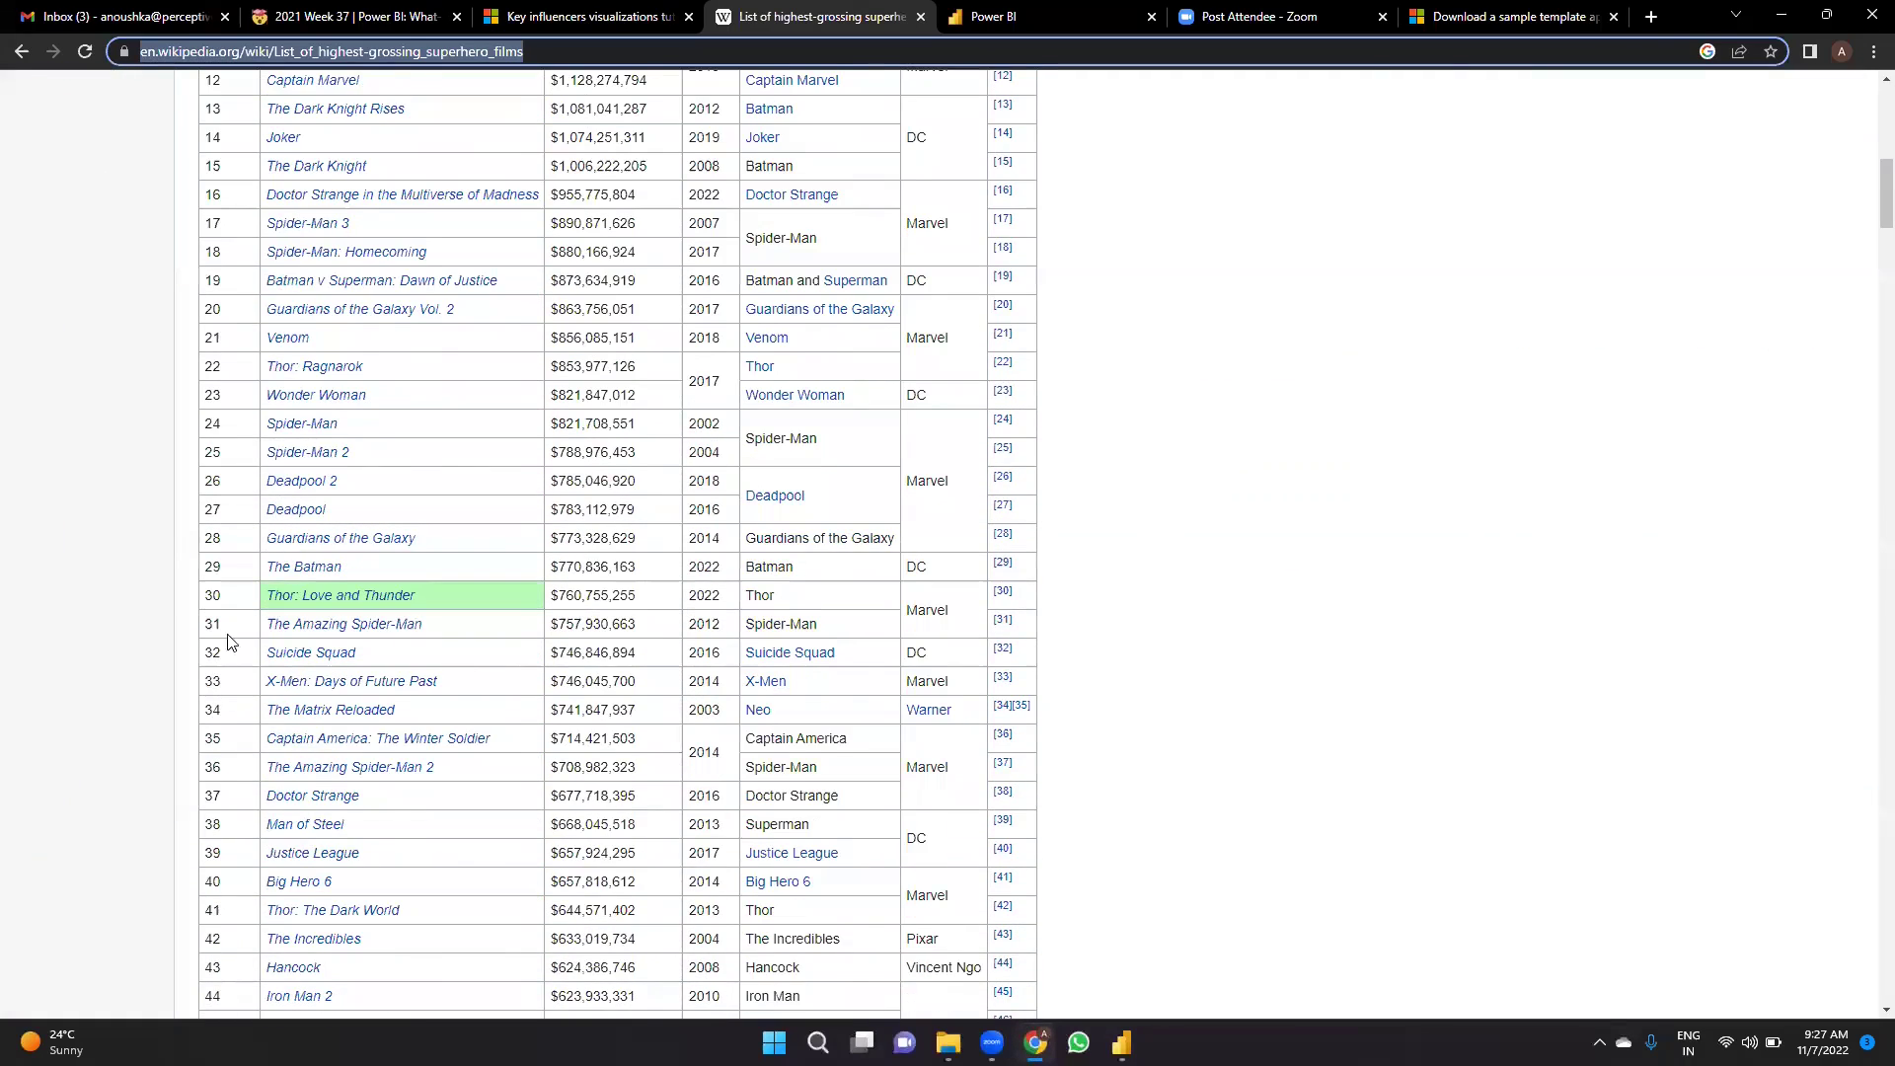
pyautogui.scroll(-5, 232, 637)
pyautogui.doubleClick(219, 578)
pyautogui.click(1197, 512)
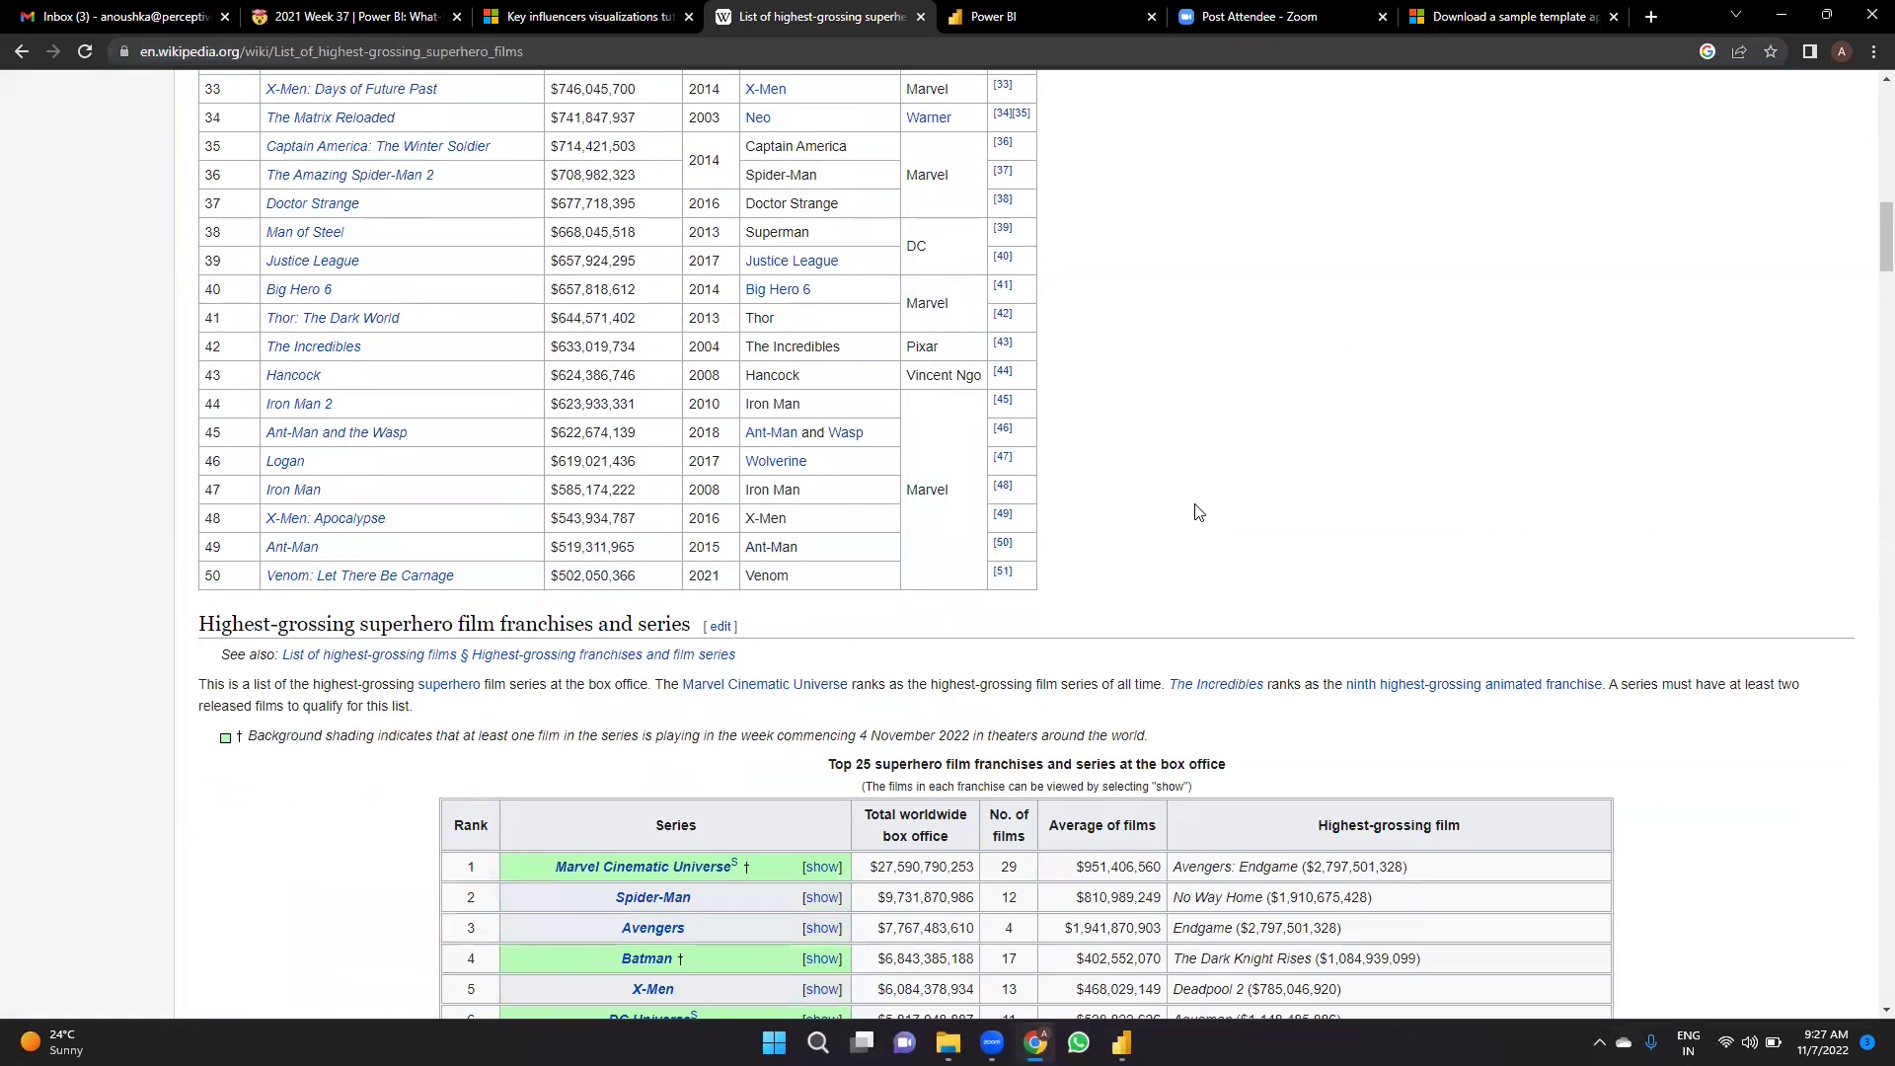
pyautogui.hotkey('alt', 'Tab')
pyautogui.doubleClick(1066, 533)
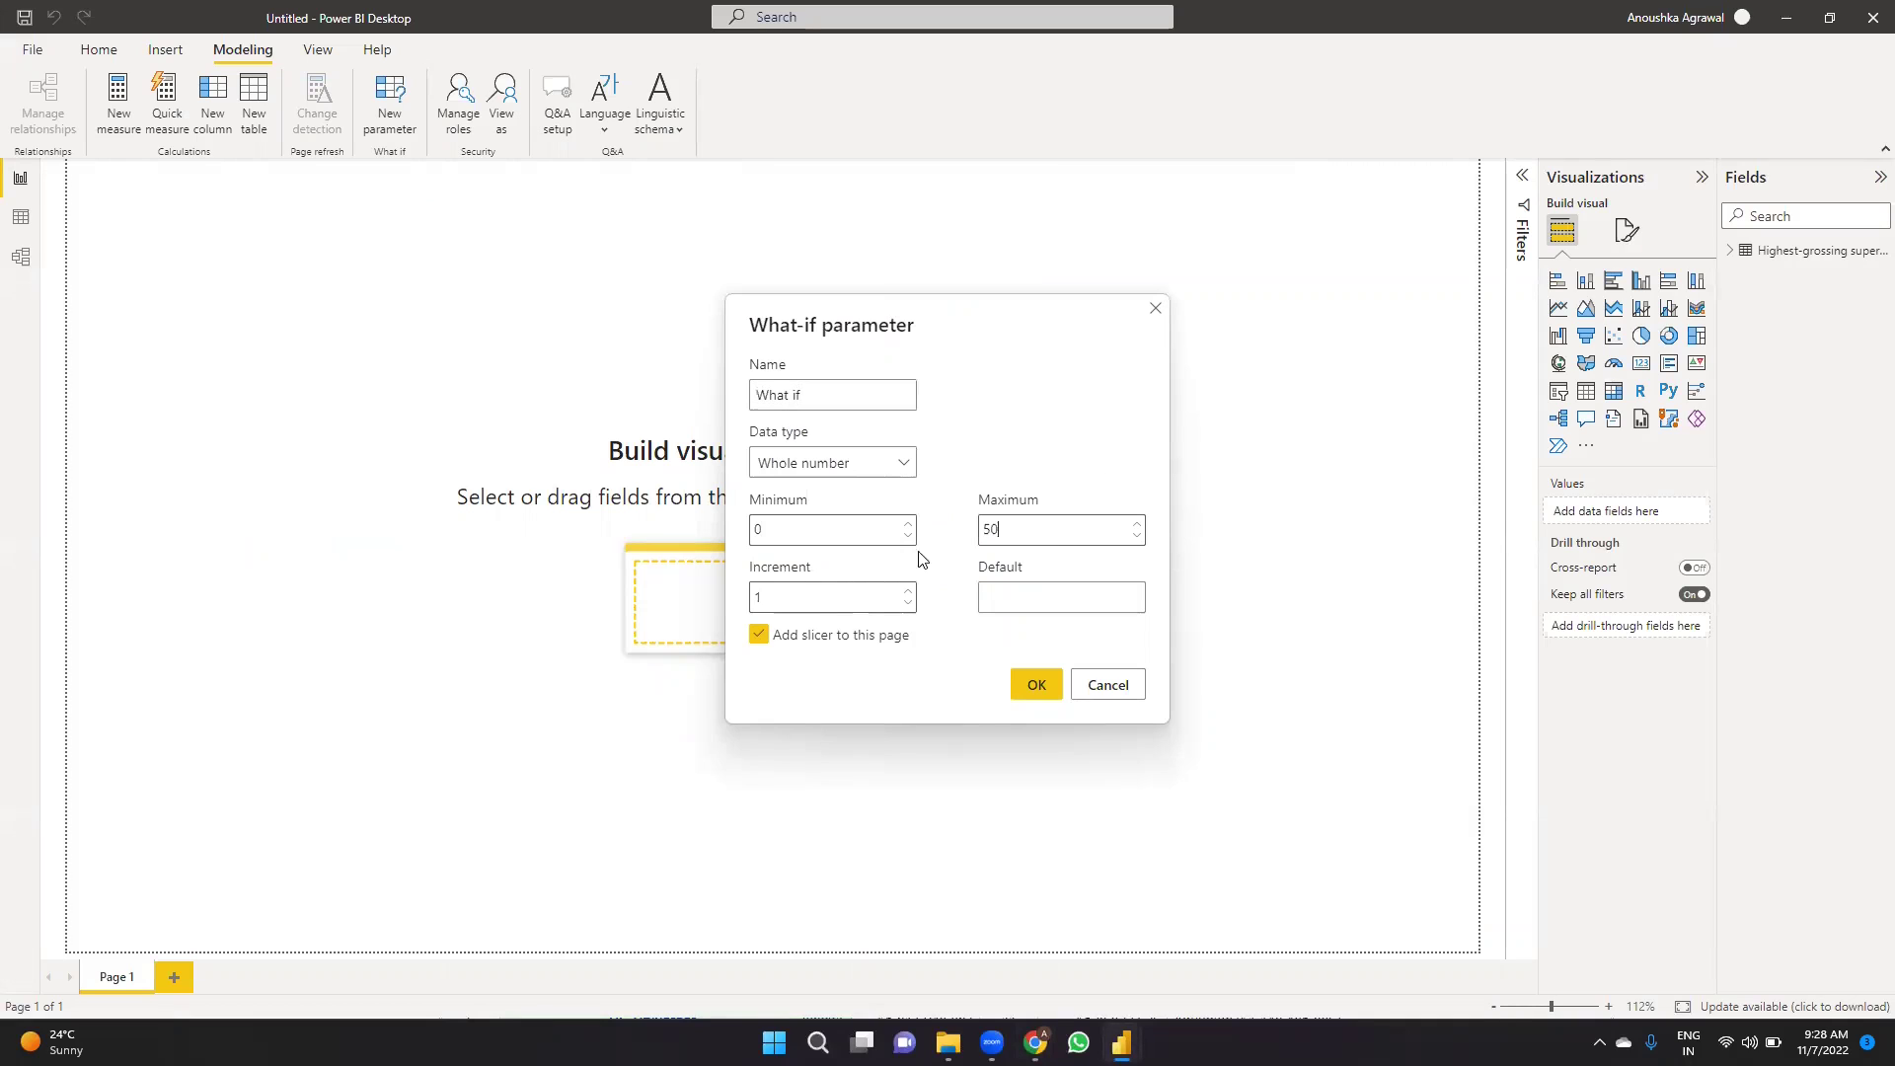
# Create the whole-number parameter with increment 1 and a page slicer, then shorten the slicer and move it to the report page's upper-right corner.
pyautogui.click(814, 462)
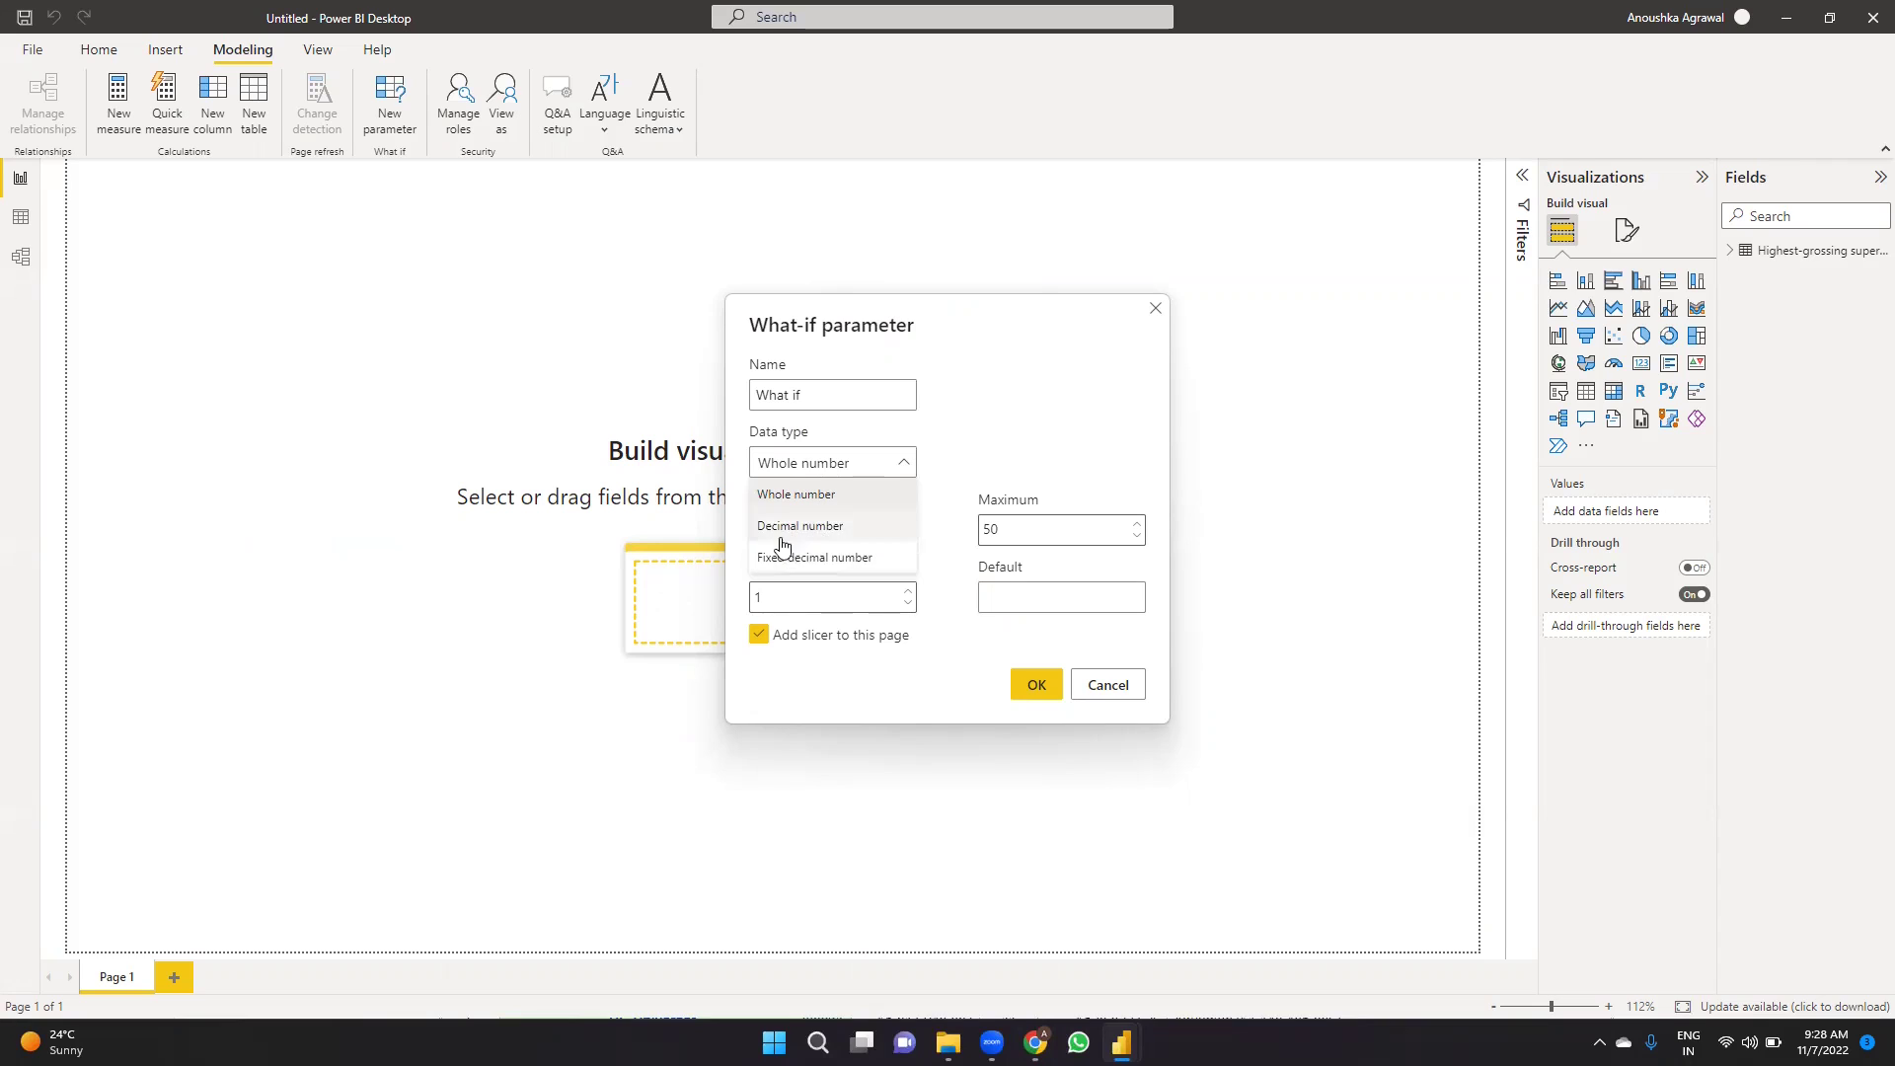
pyautogui.click(898, 601)
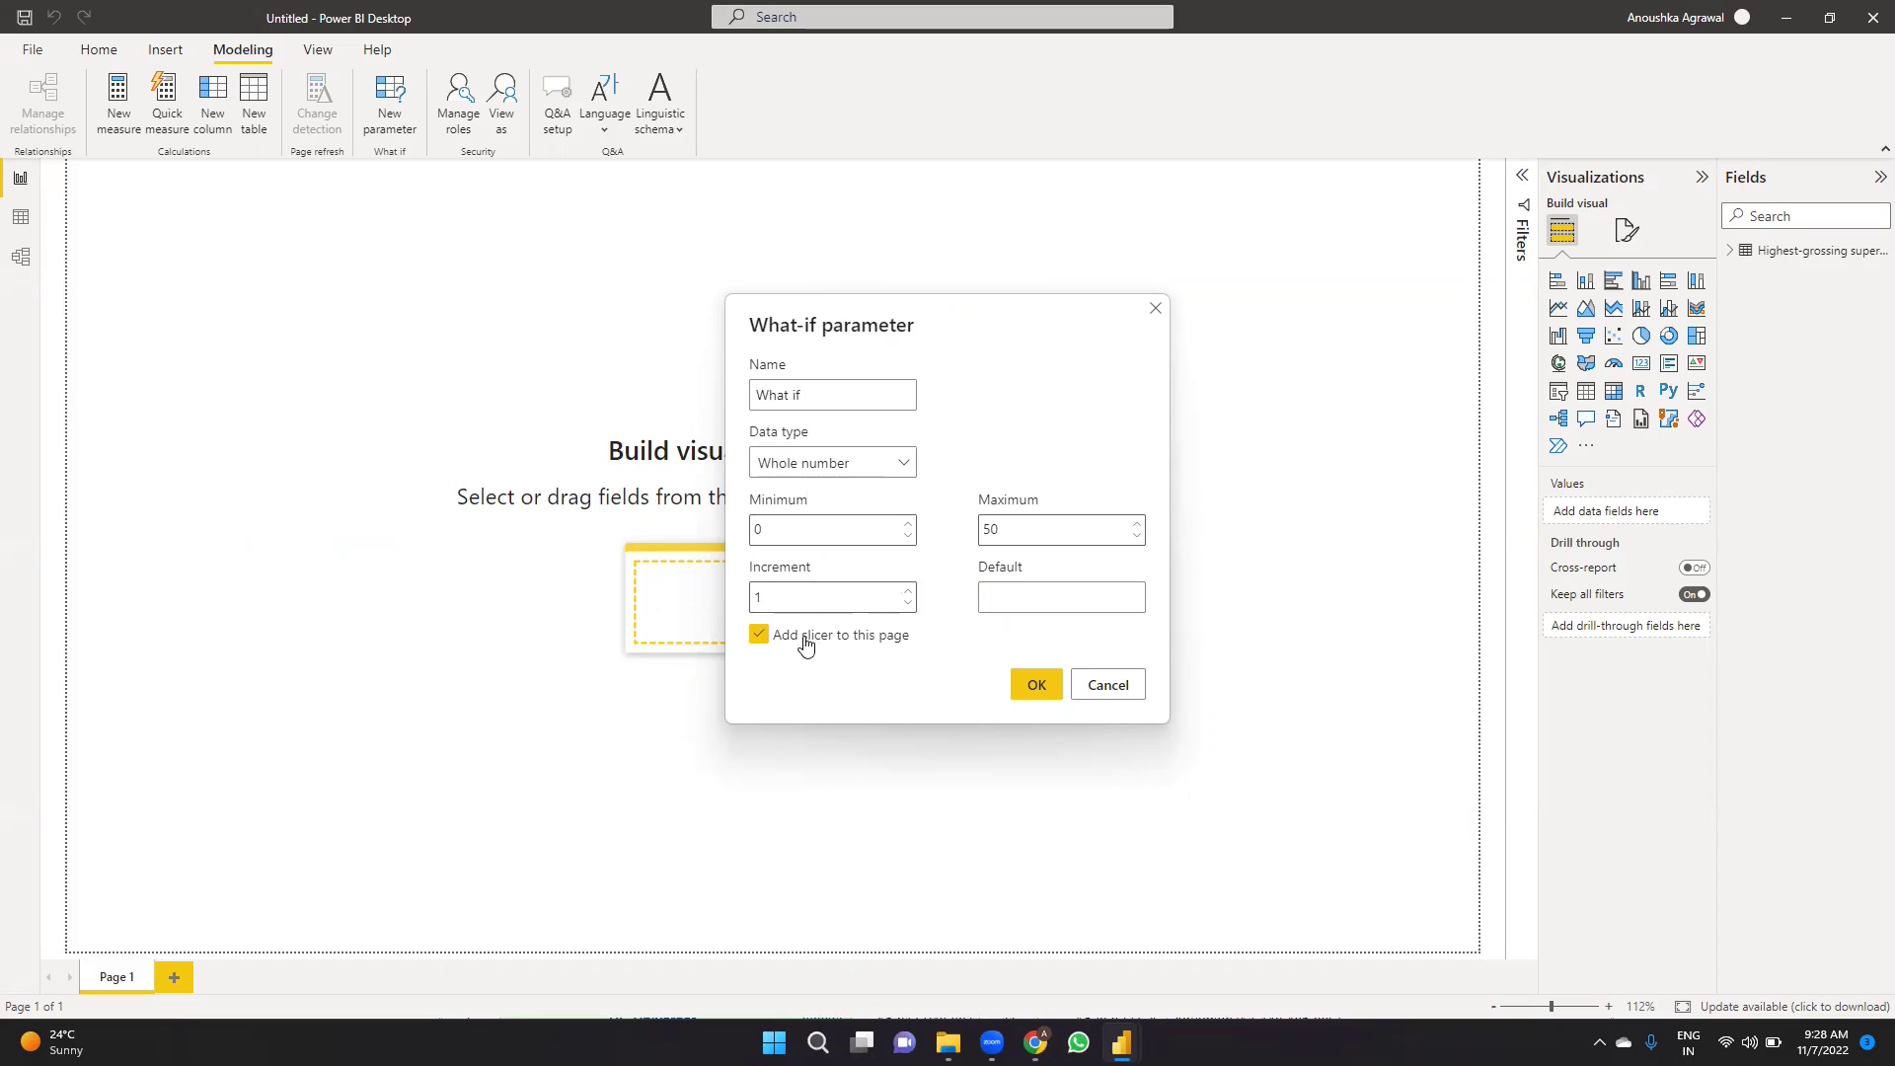
pyautogui.click(1044, 685)
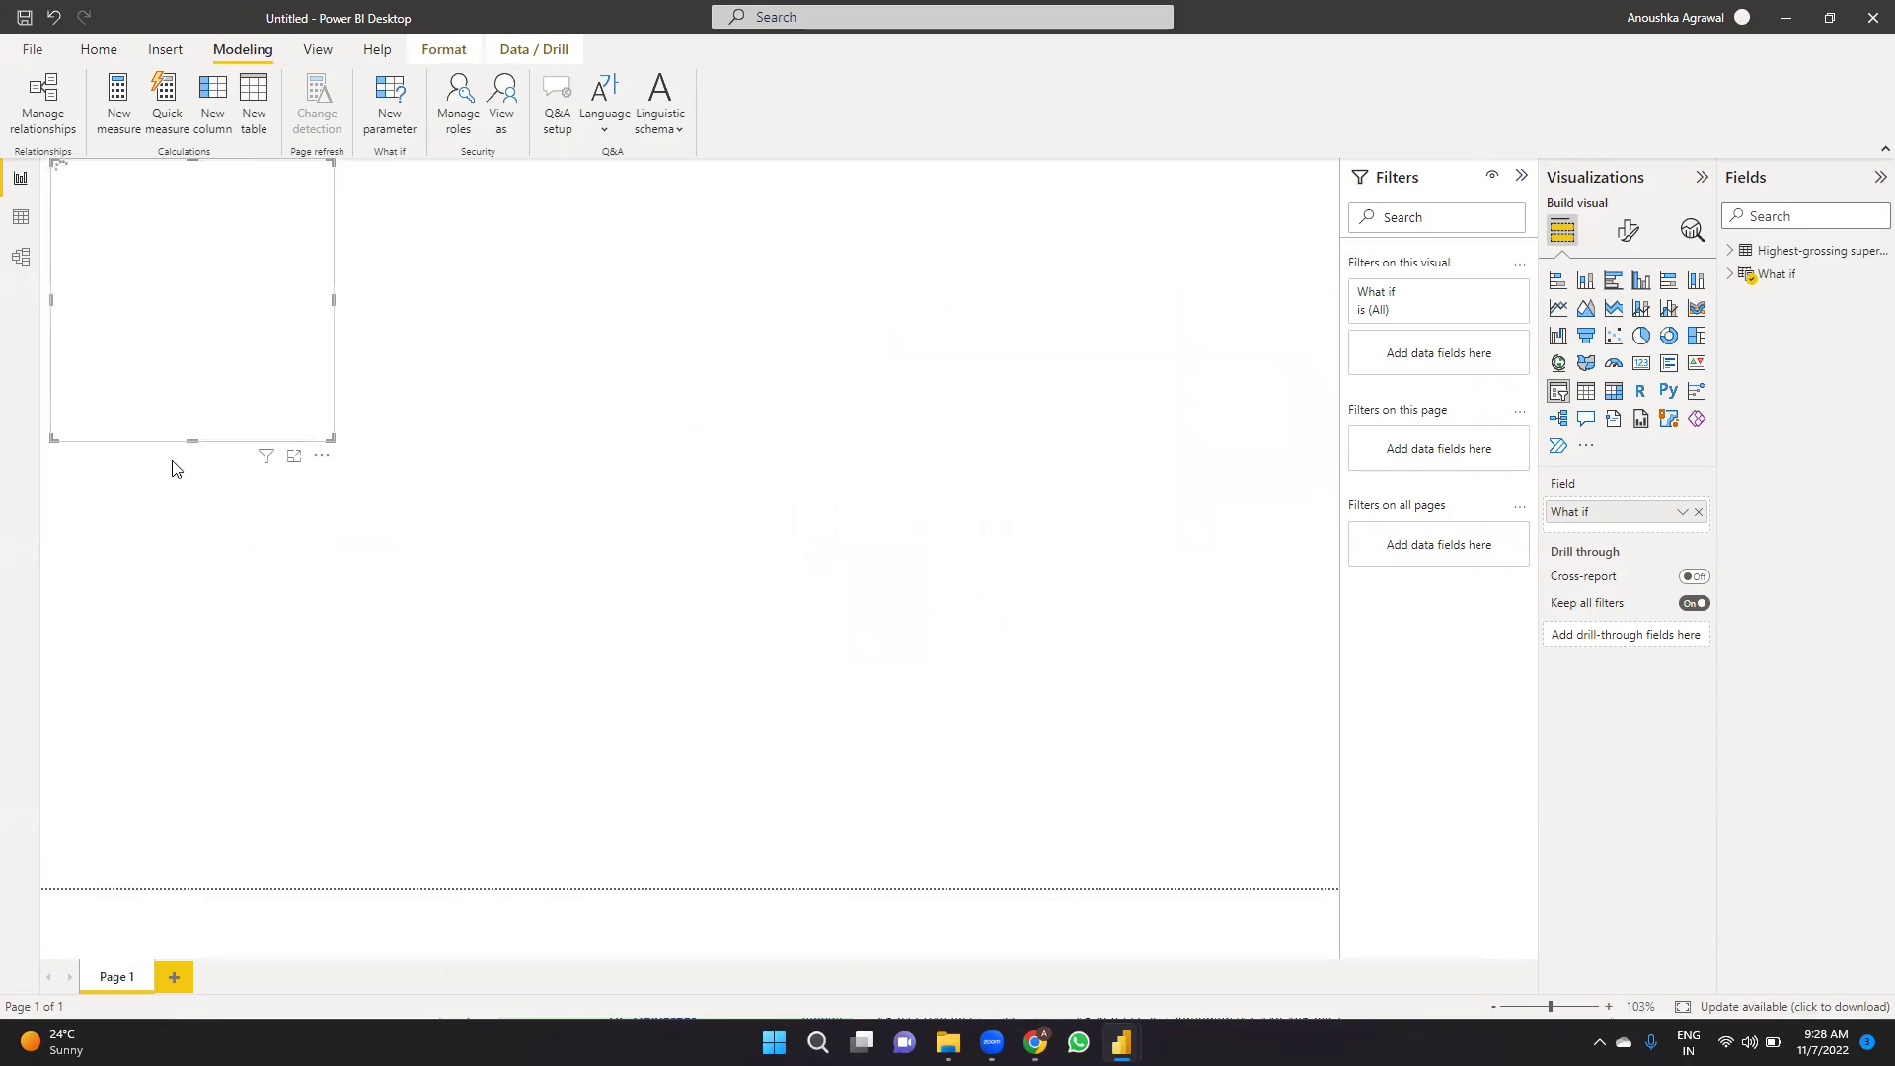
pyautogui.moveTo(190, 440); pyautogui.dragTo(204, 289)
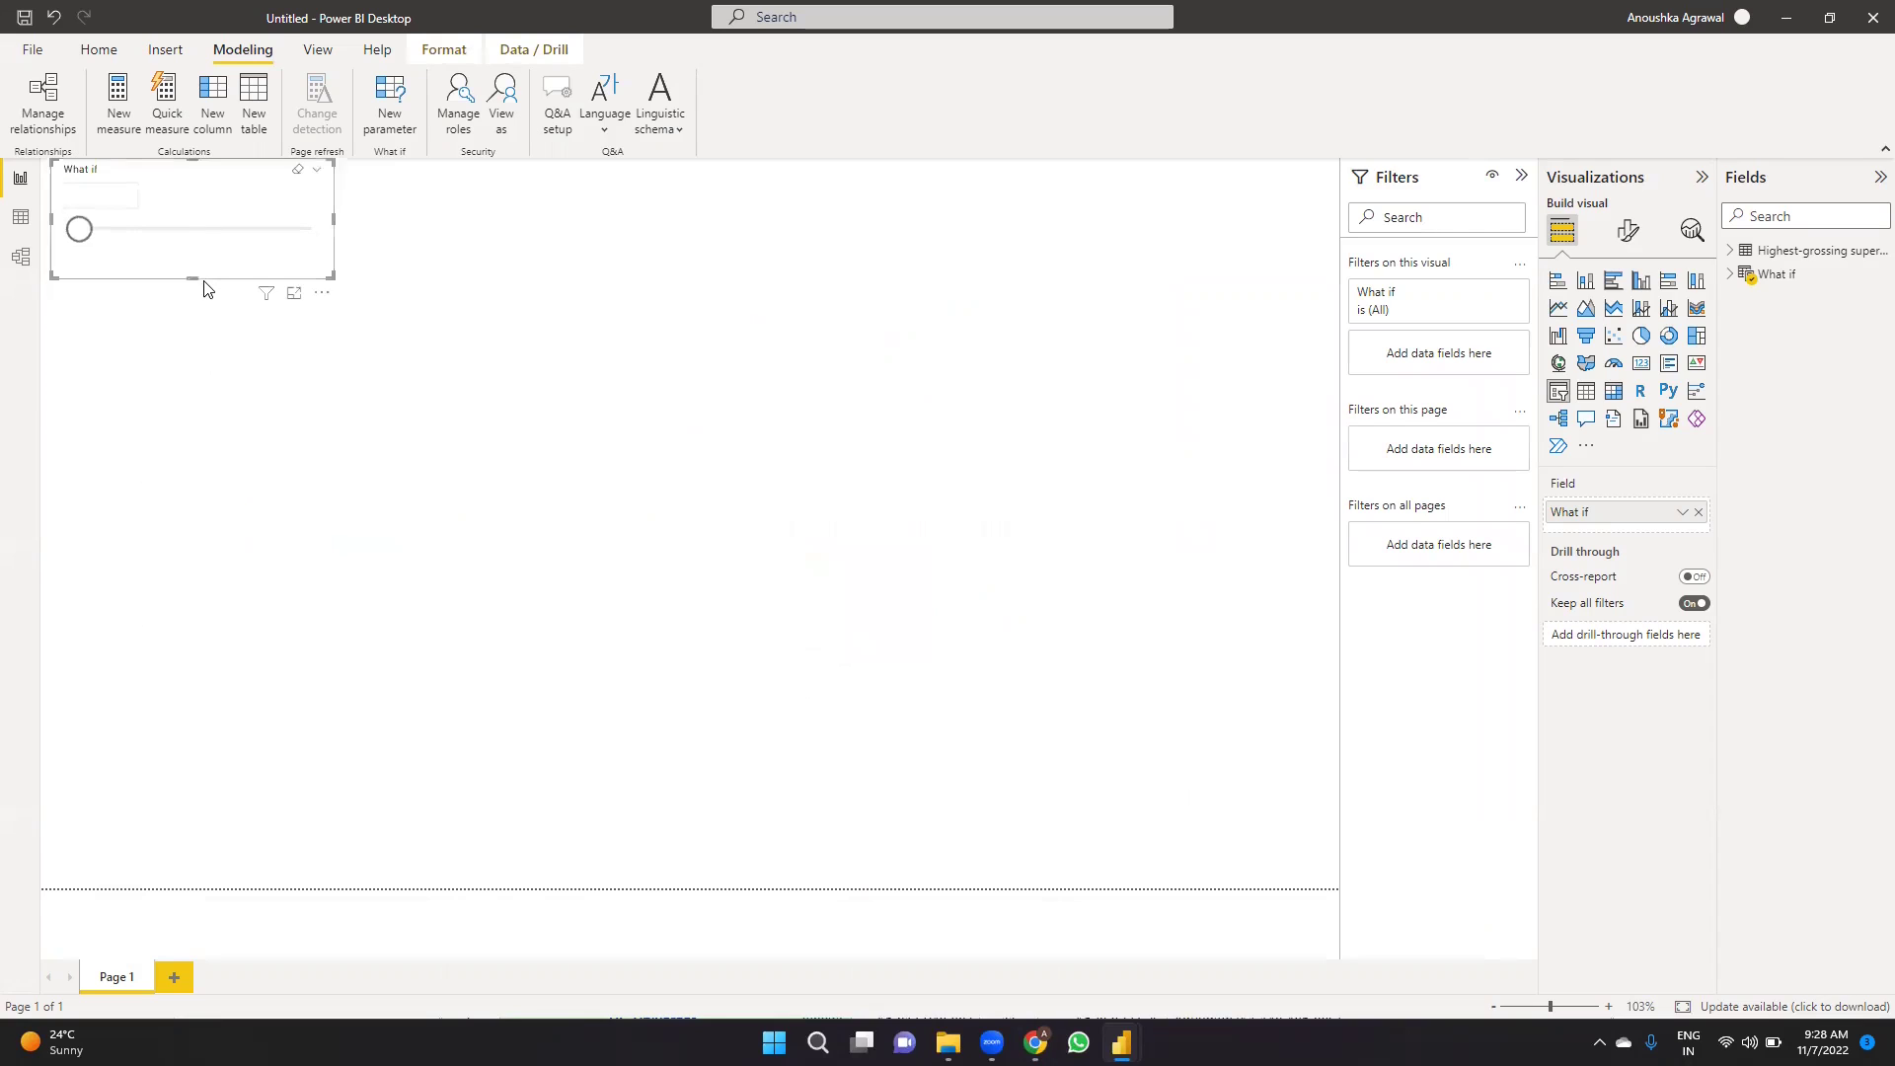
pyautogui.moveTo(129, 190); pyautogui.dragTo(1135, 189)
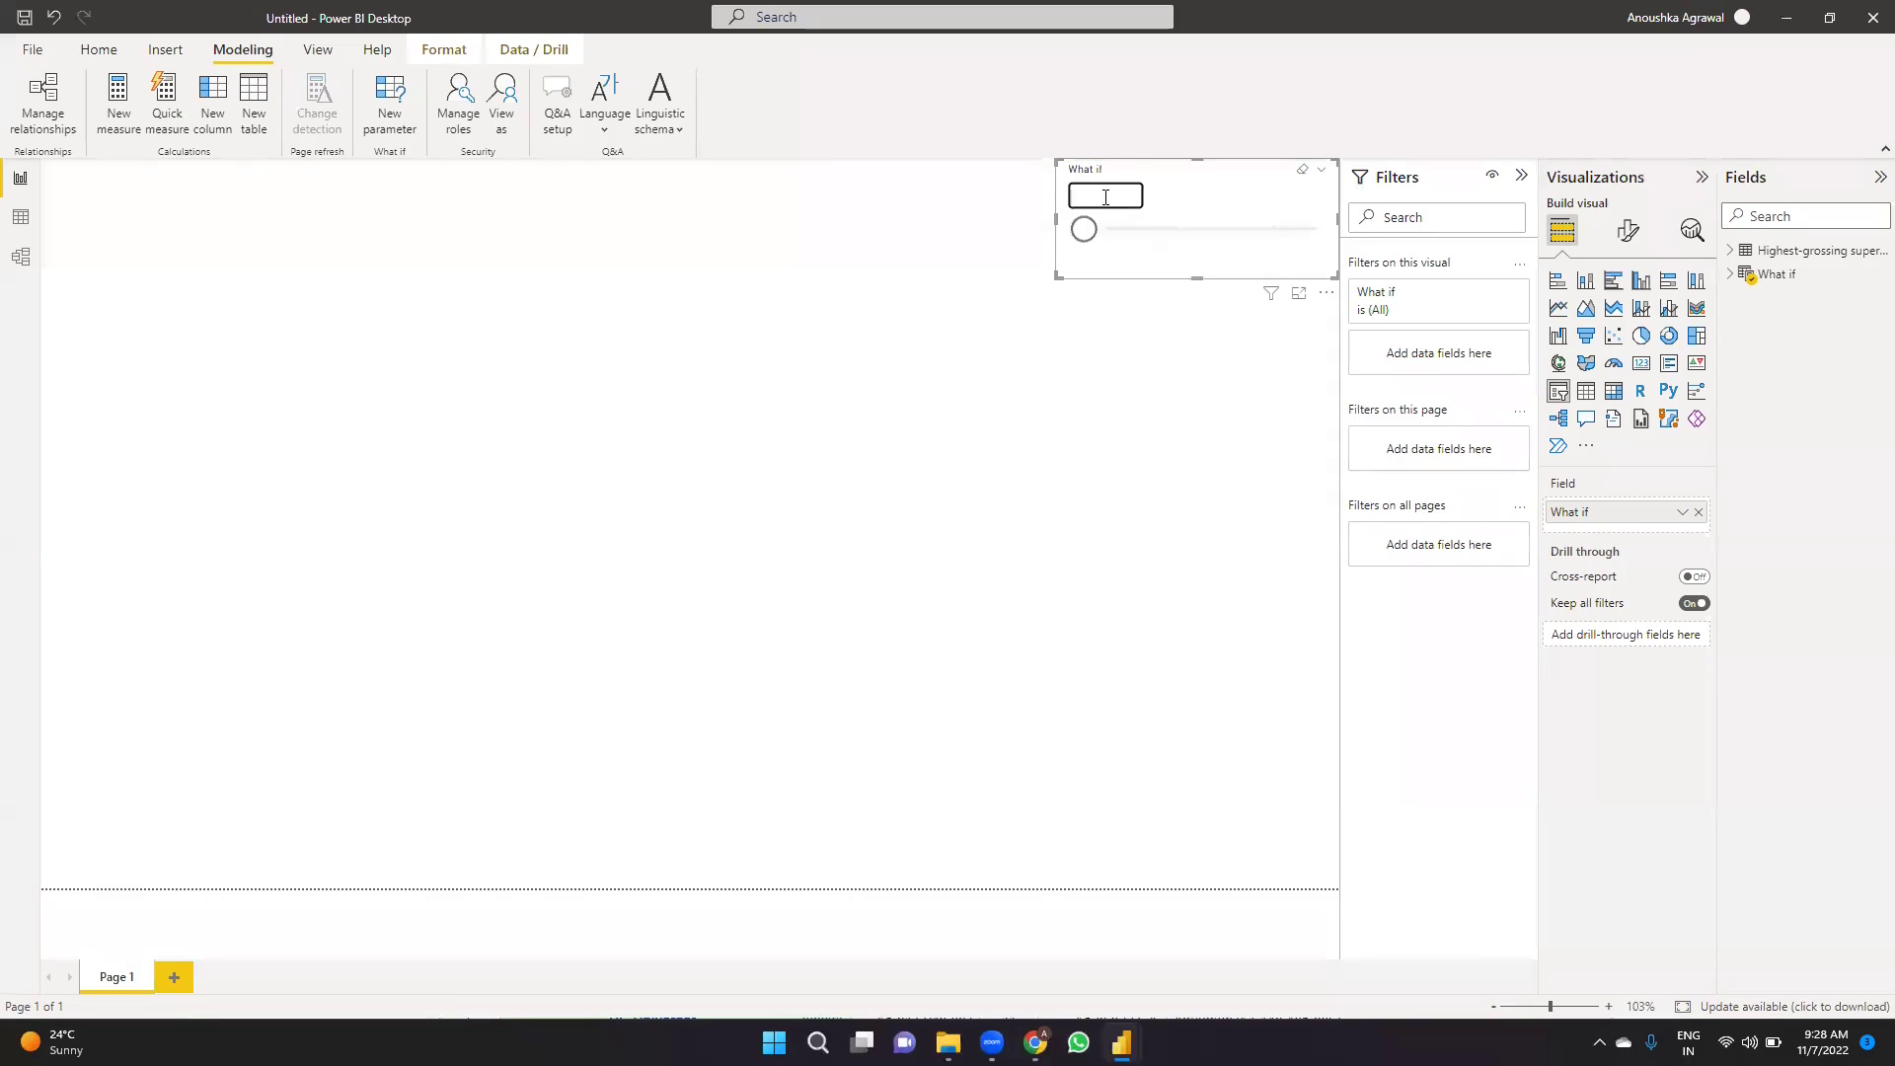
# Examine the fields of the What if table and the tables in the data model, and return to the report page.
pyautogui.click(1730, 275)
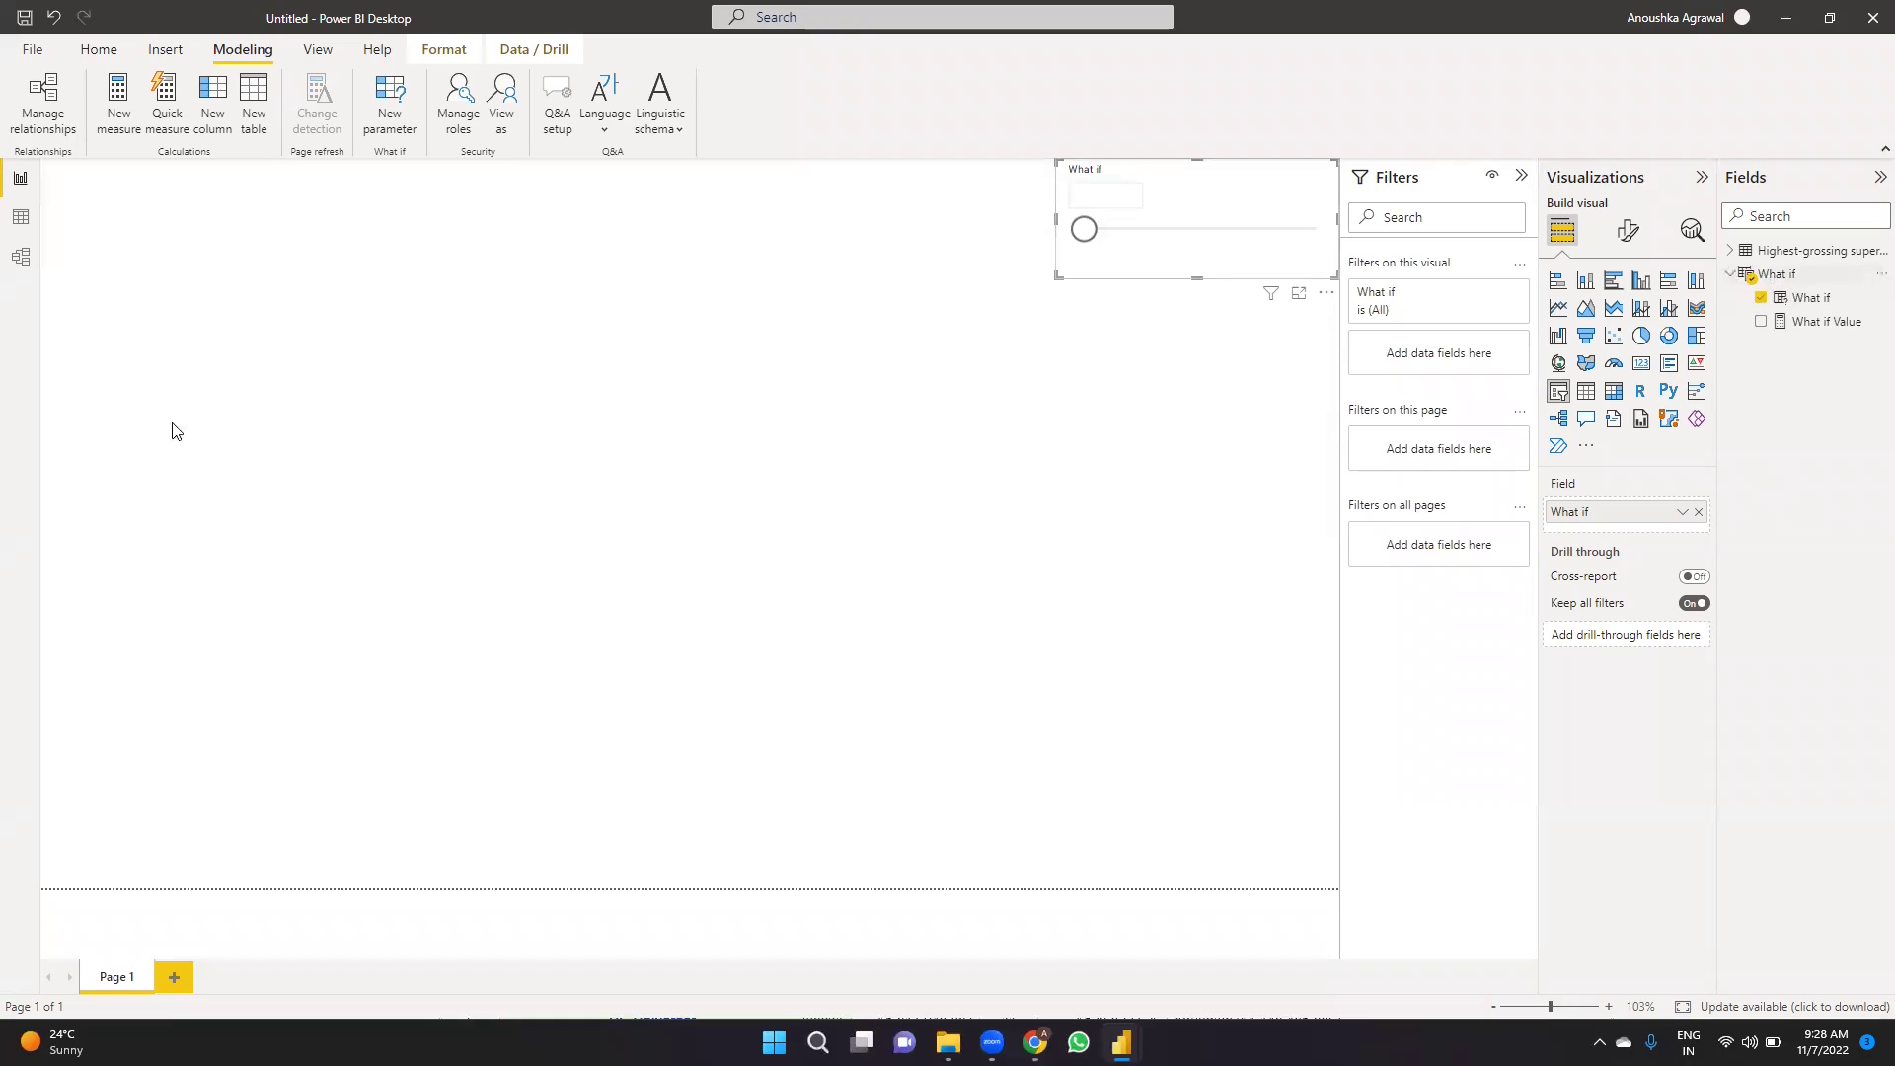
pyautogui.click(21, 258)
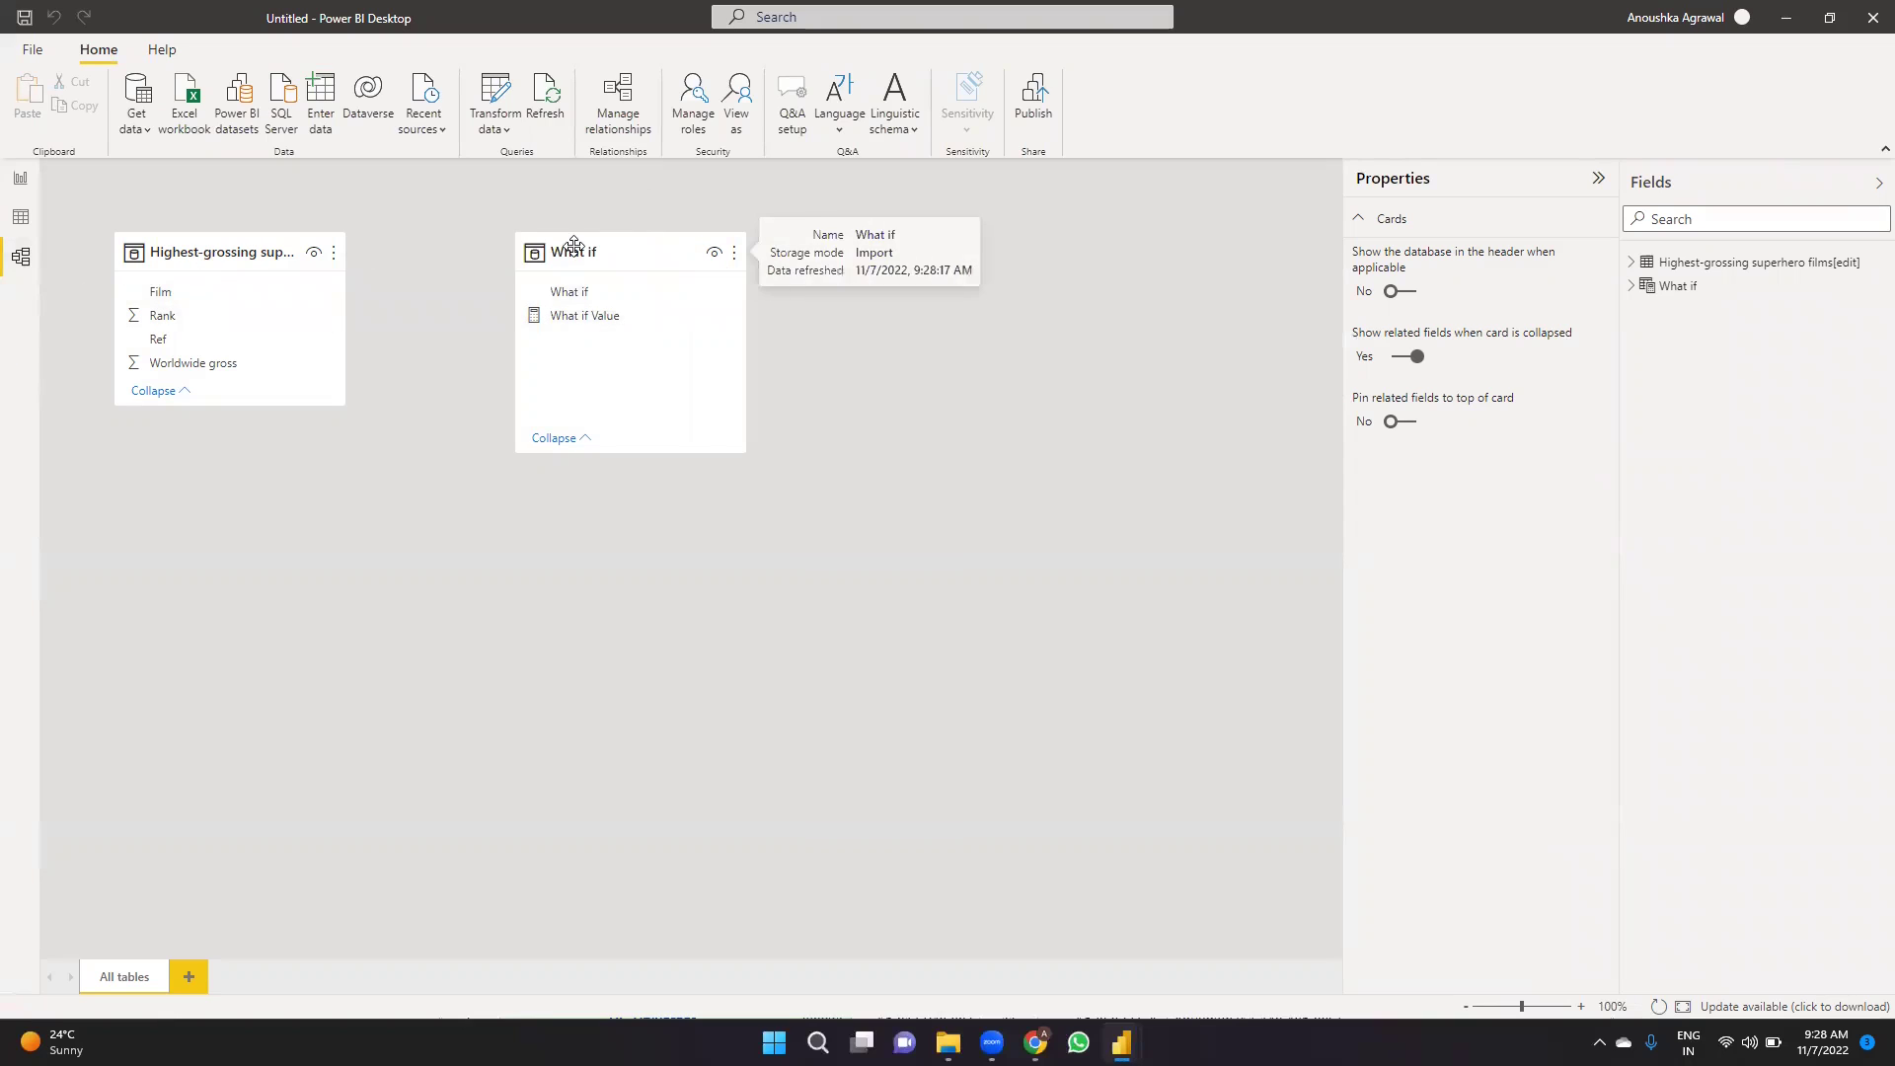
pyautogui.click(21, 180)
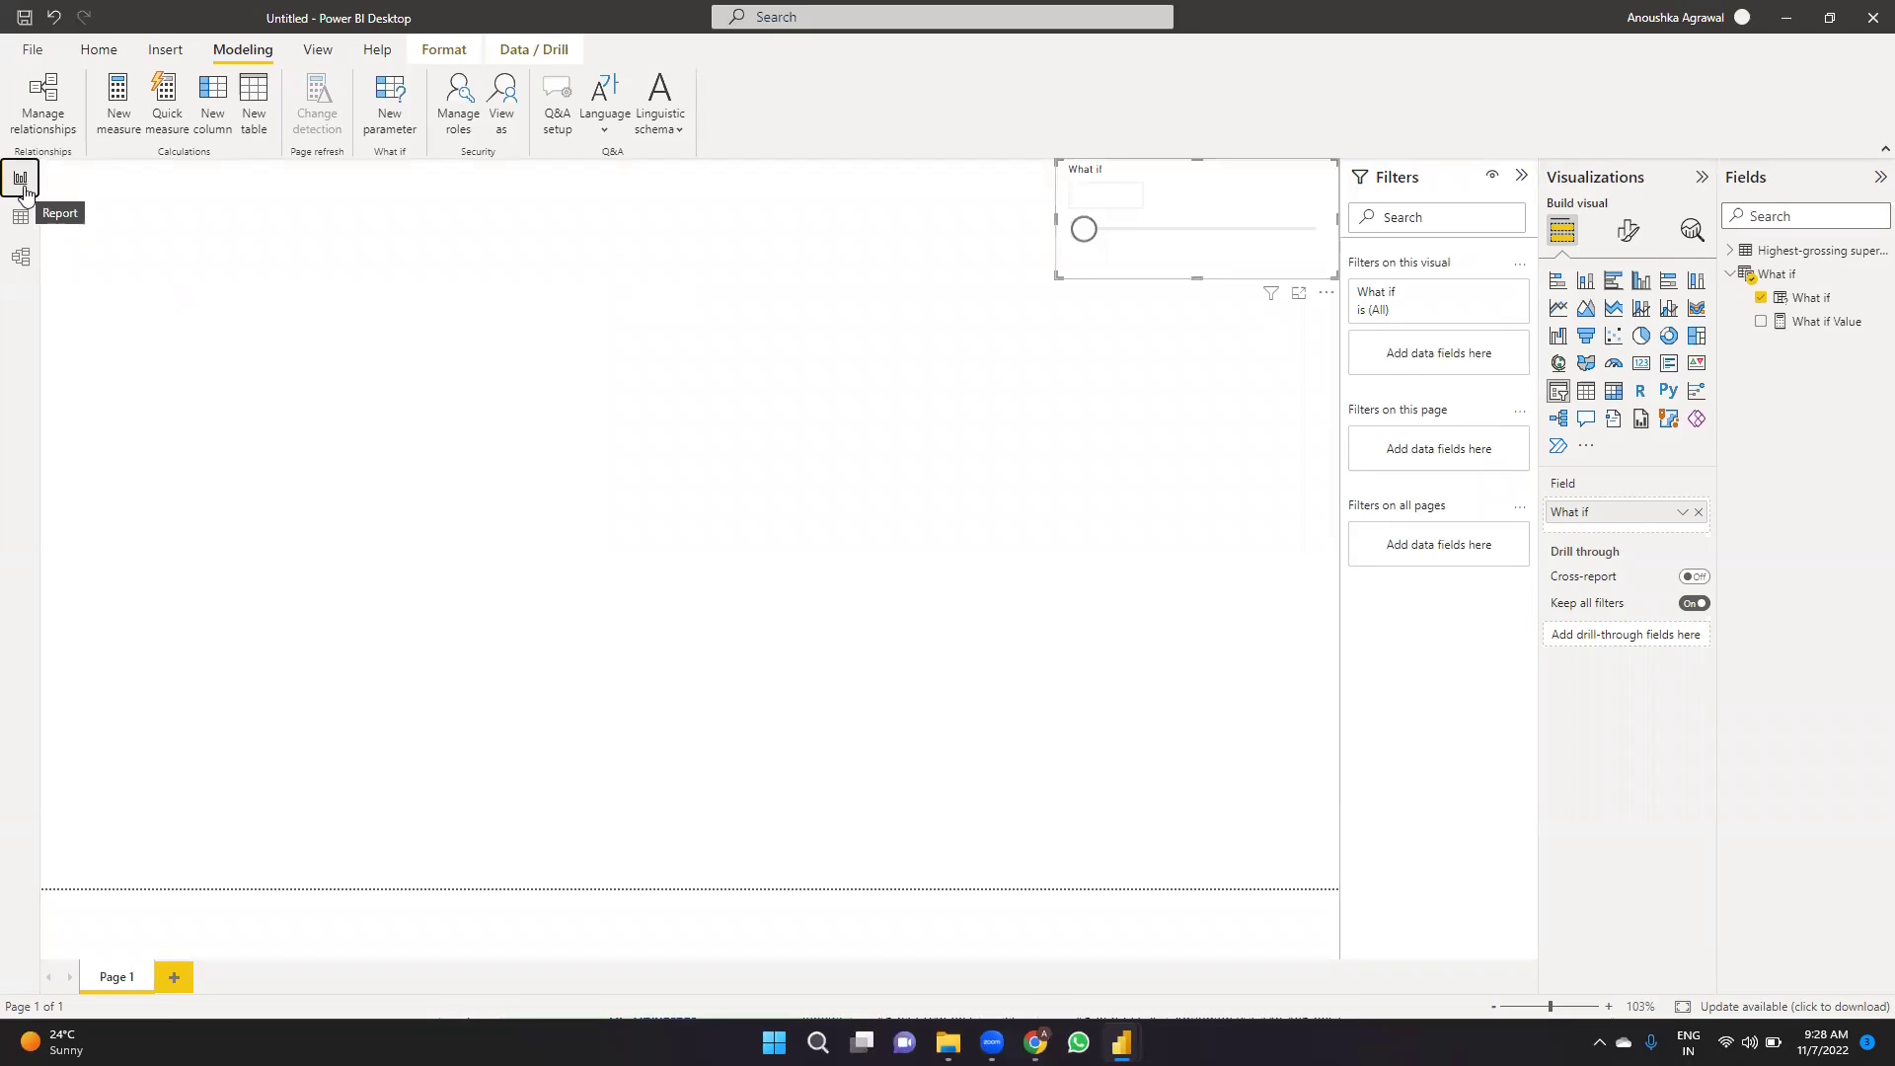
# Add a new measure to the Highest-grossing superhero films table.
pyautogui.click(1747, 254)
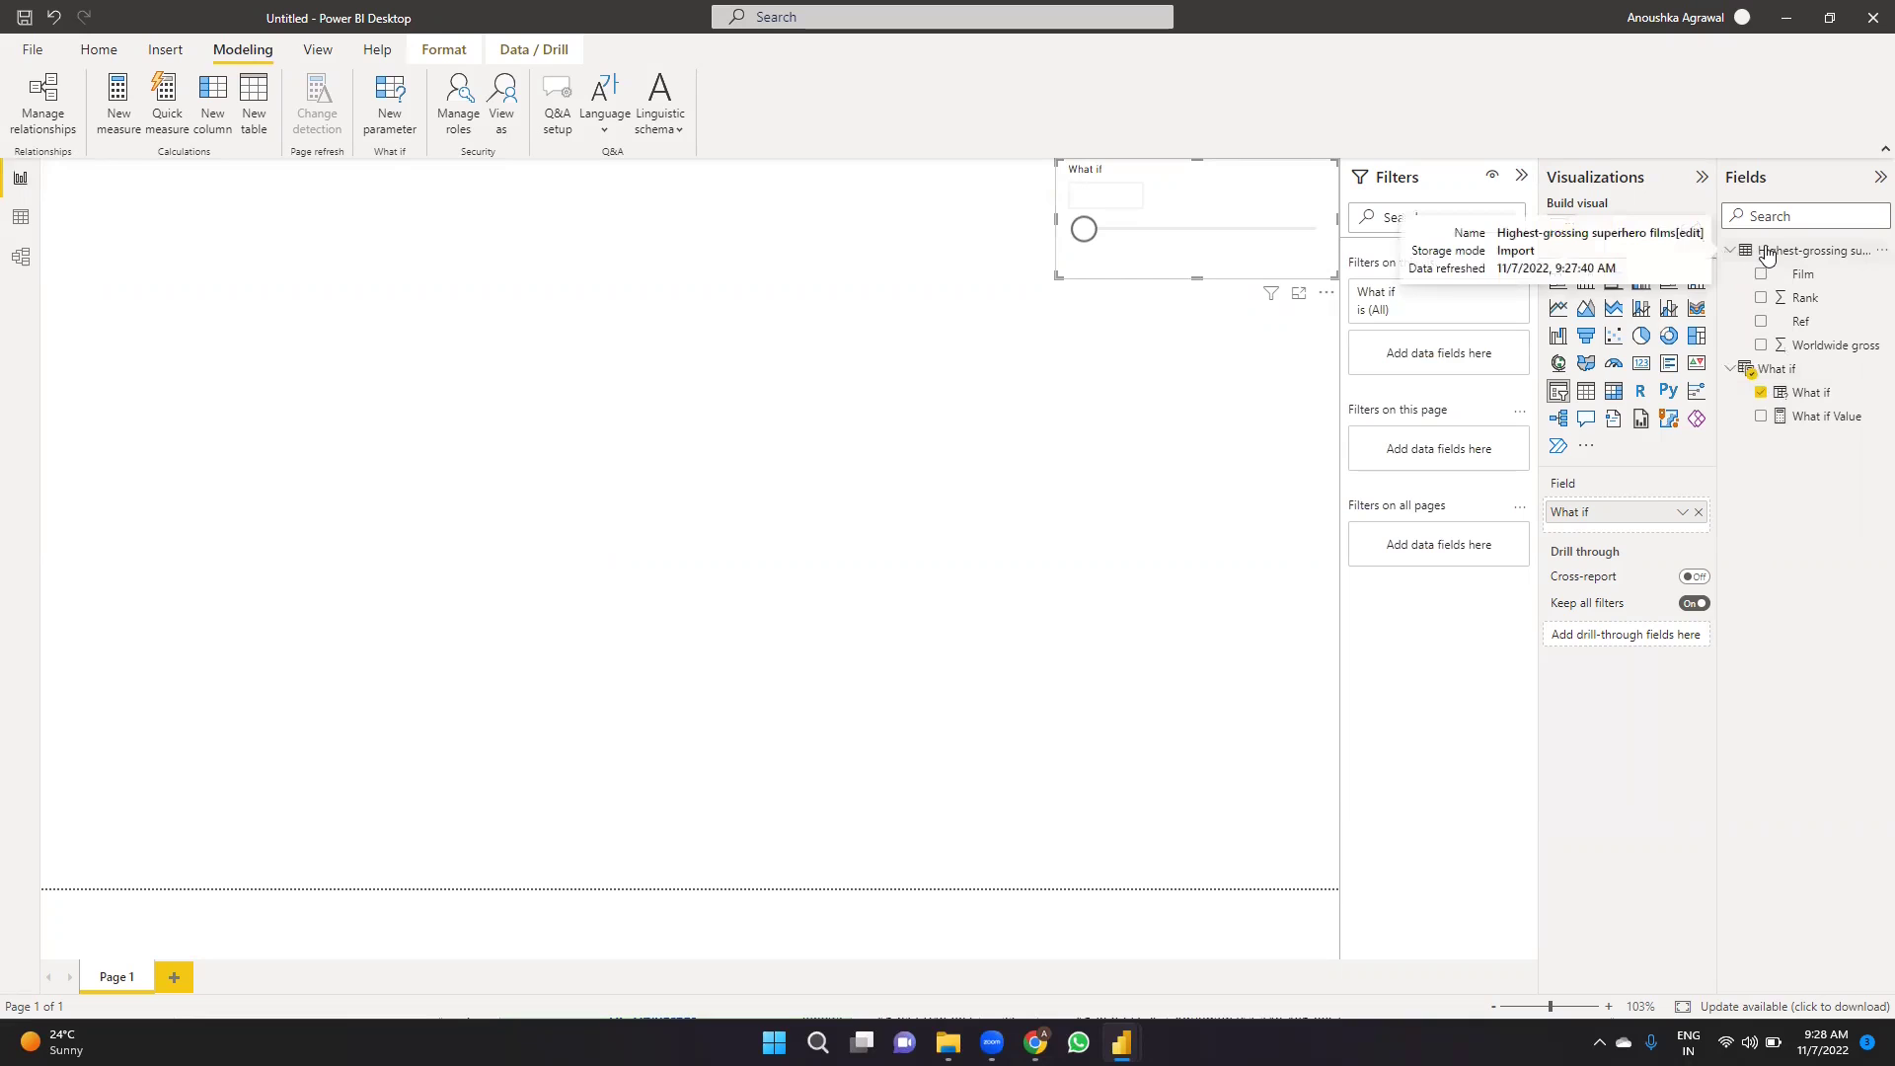
pyautogui.click(1766, 254)
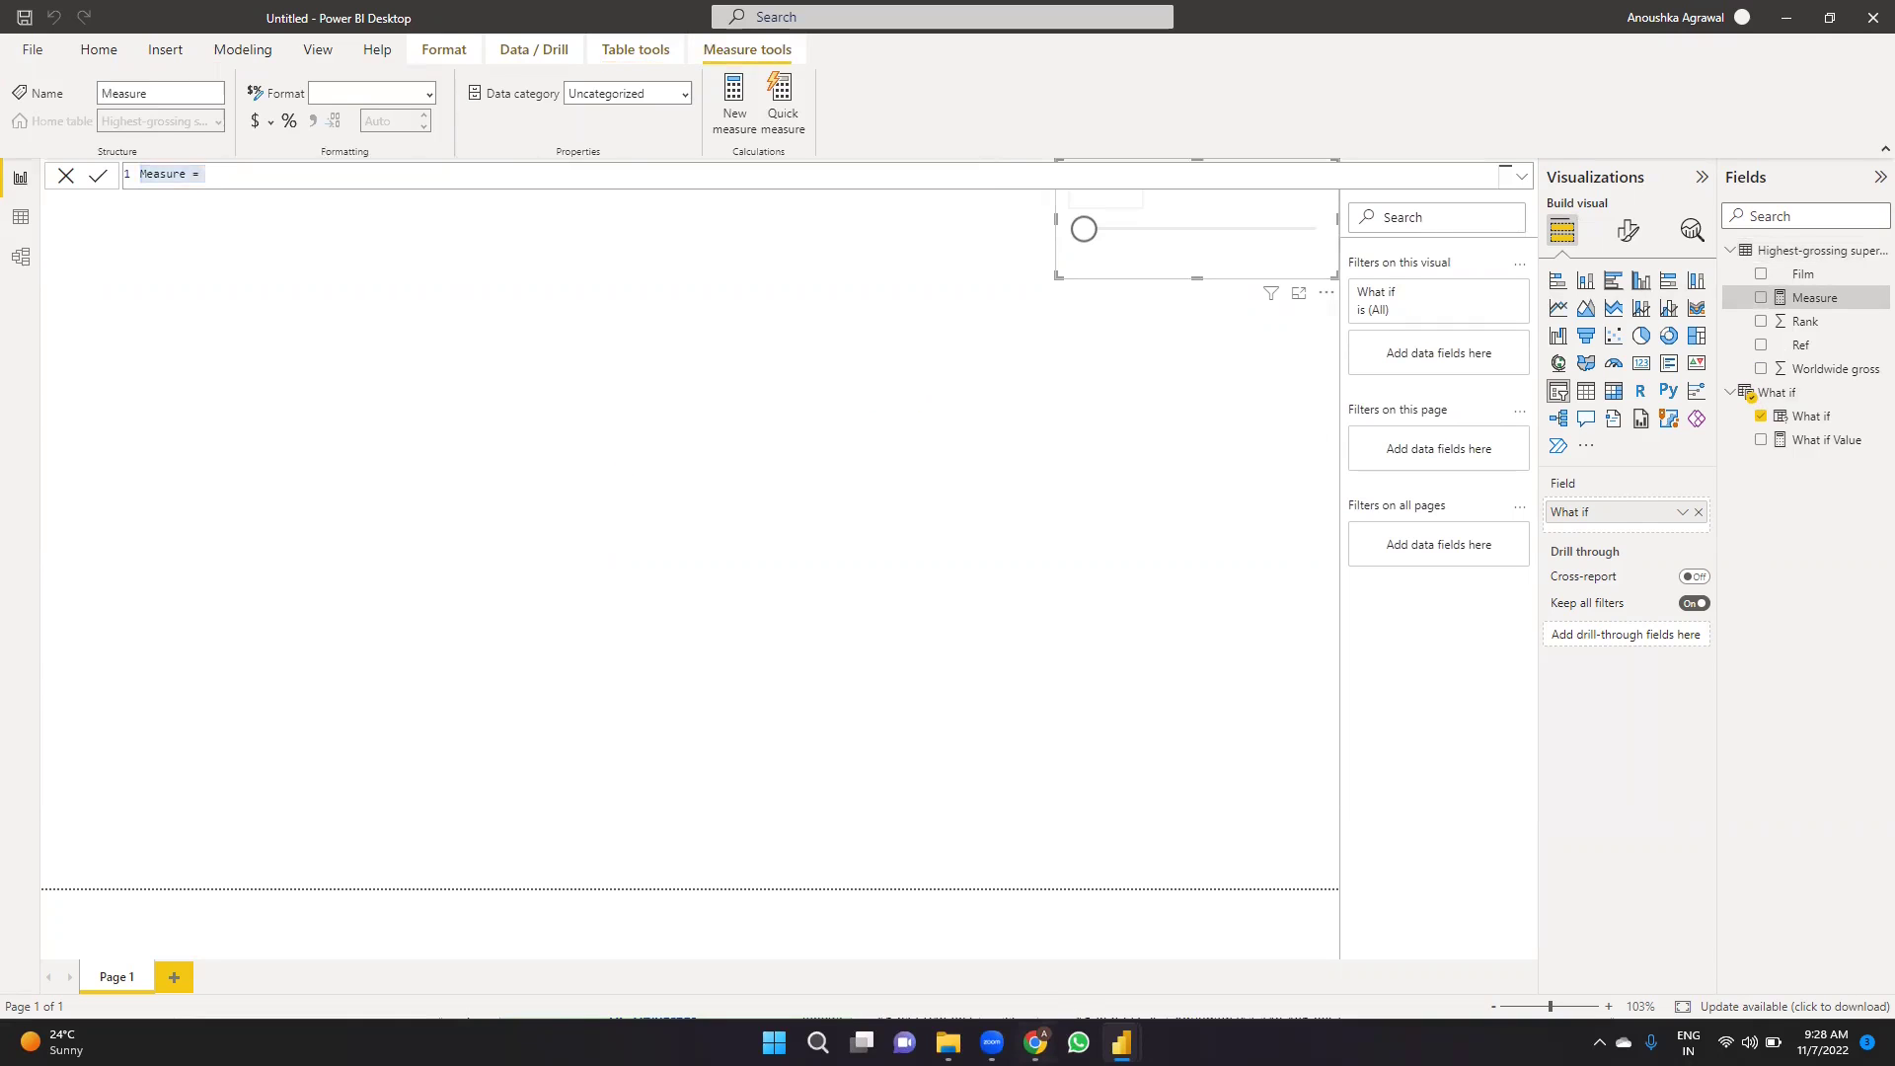
# Switch to the browser and review the Wikipedia films table and the Workout Wednesday challenge's introduction and requirements.
pyautogui.hotkey('alt', 'Tab')
pyautogui.scroll(4, 592, 494)
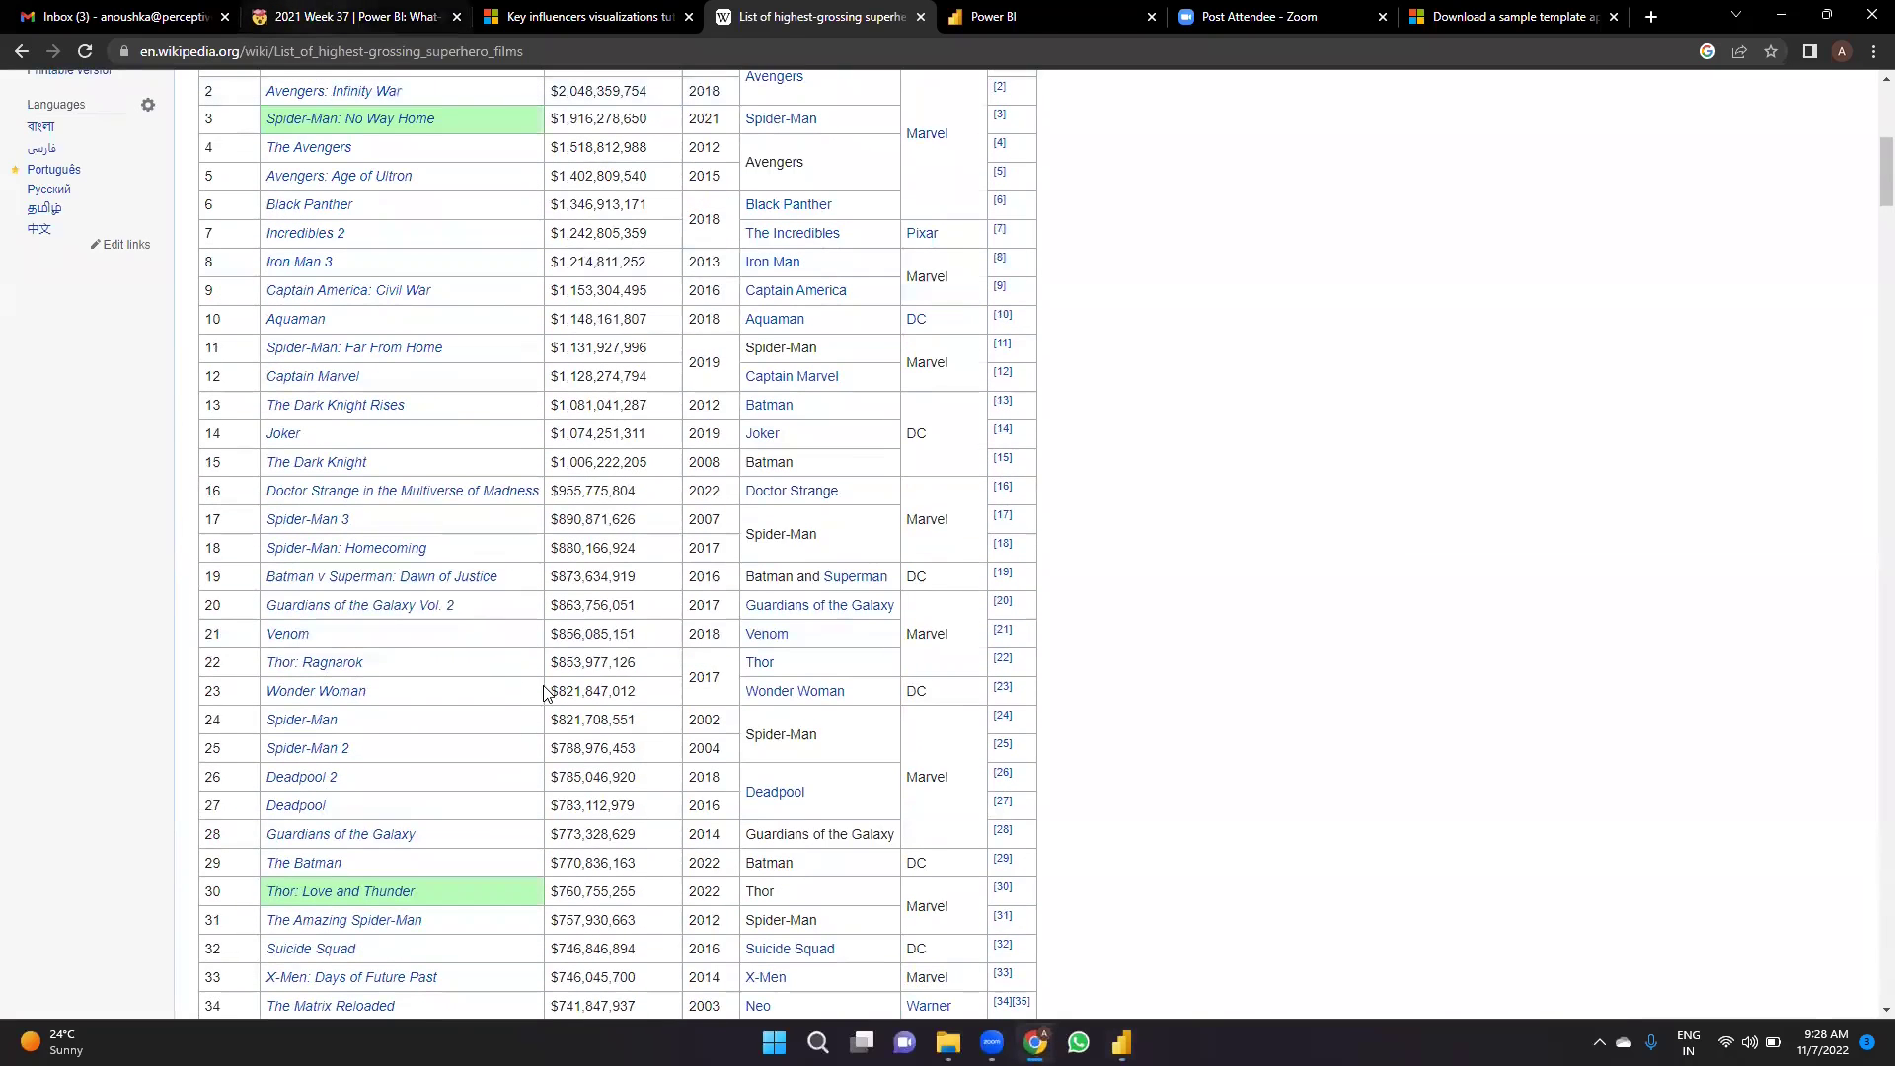
pyautogui.click(318, 14)
pyautogui.scroll(-5, 868, 537)
pyautogui.scroll(4, 1042, 923)
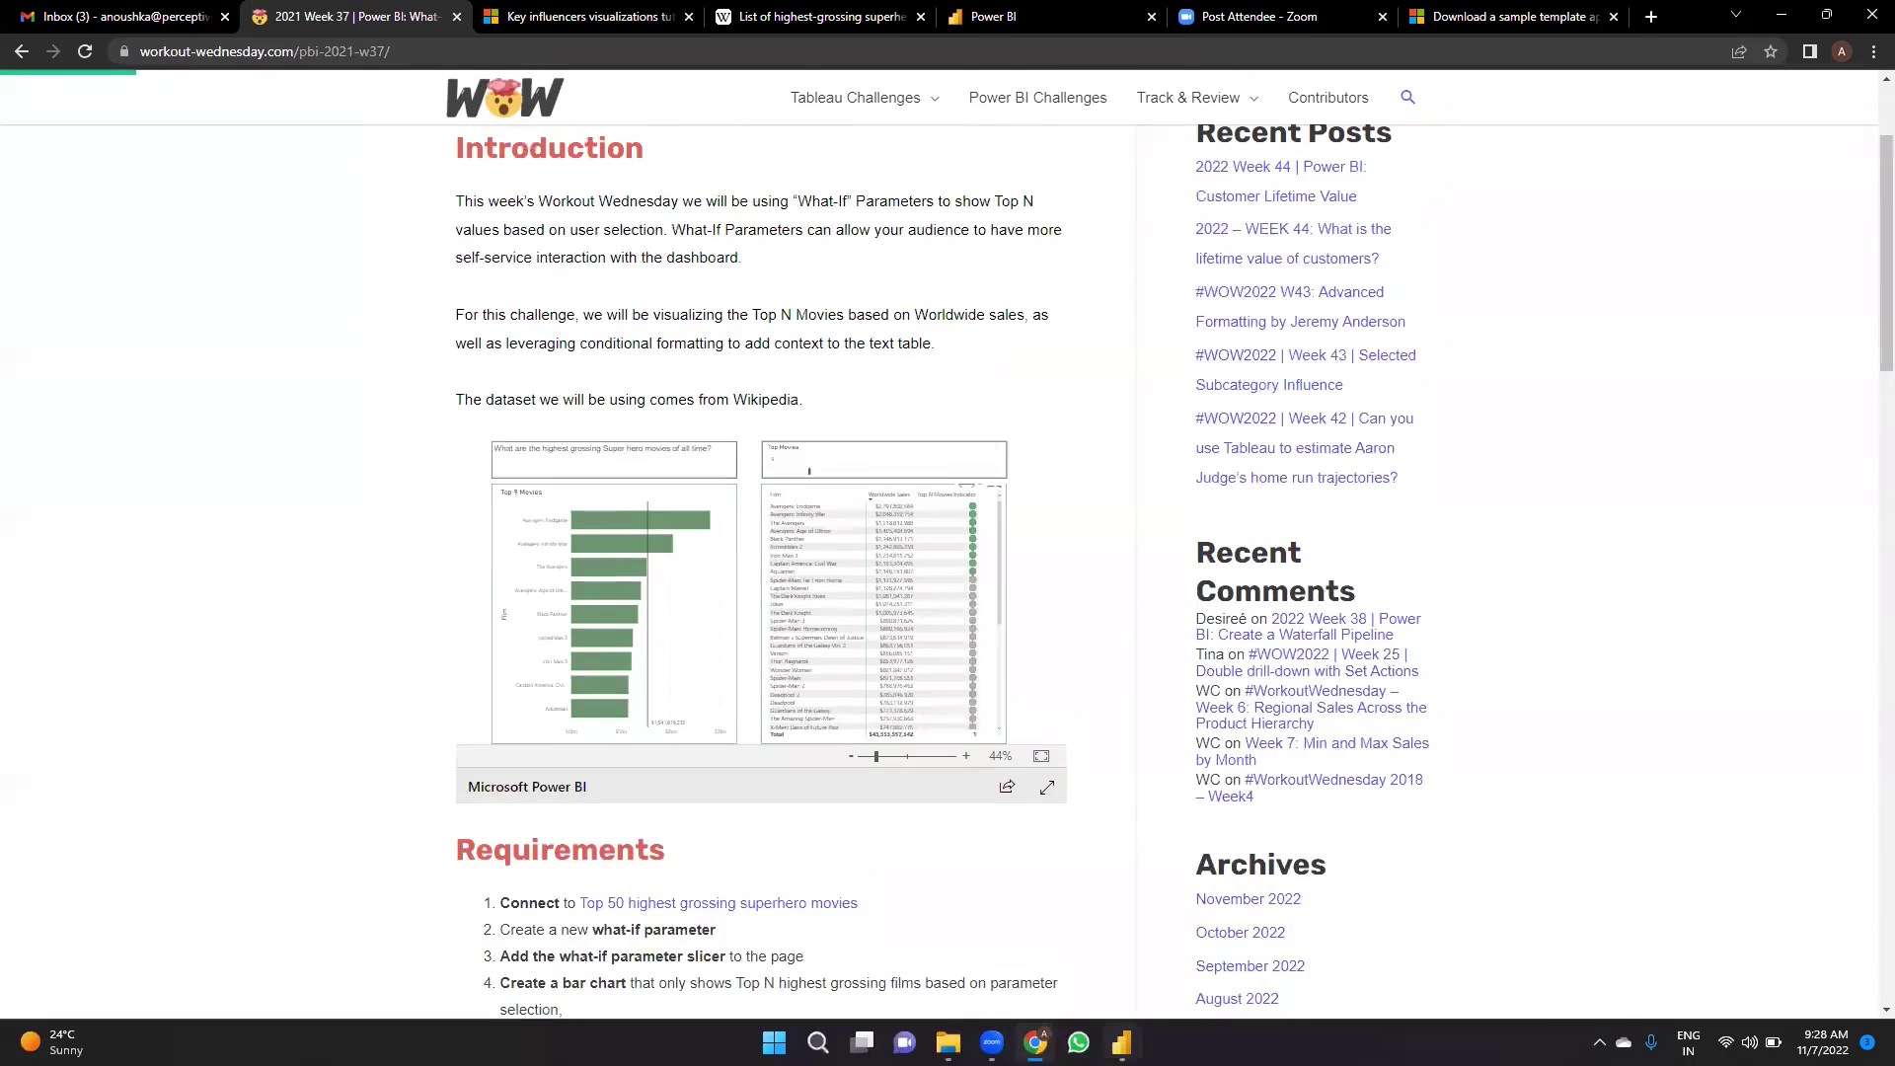
# Switch back to Power BI Desktop and define the new measure as worldwide sales = SUM('Highest-grossing superhero films[edit]'[Worldwide gross]).
pyautogui.moveTo(1130, 1031)
pyautogui.click(974, 979)
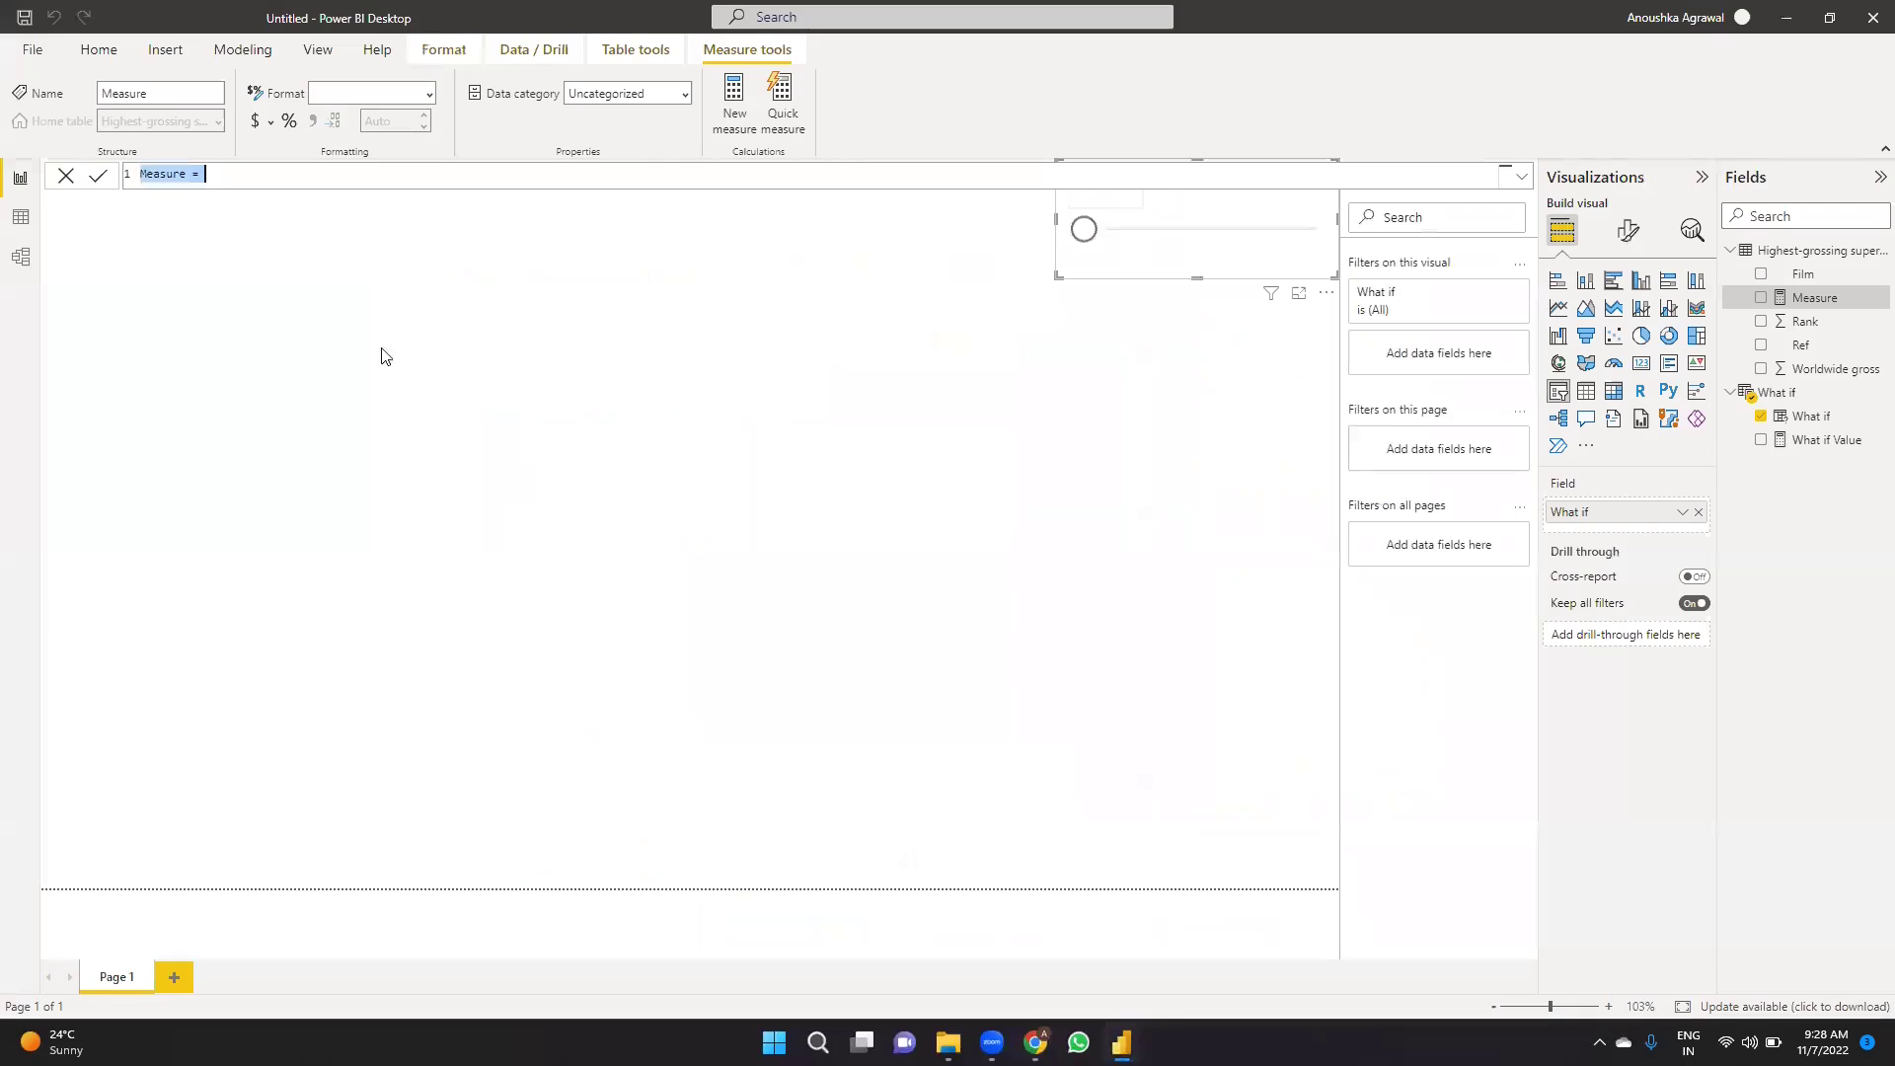
pyautogui.write('W')
pyautogui.write('SUM(')
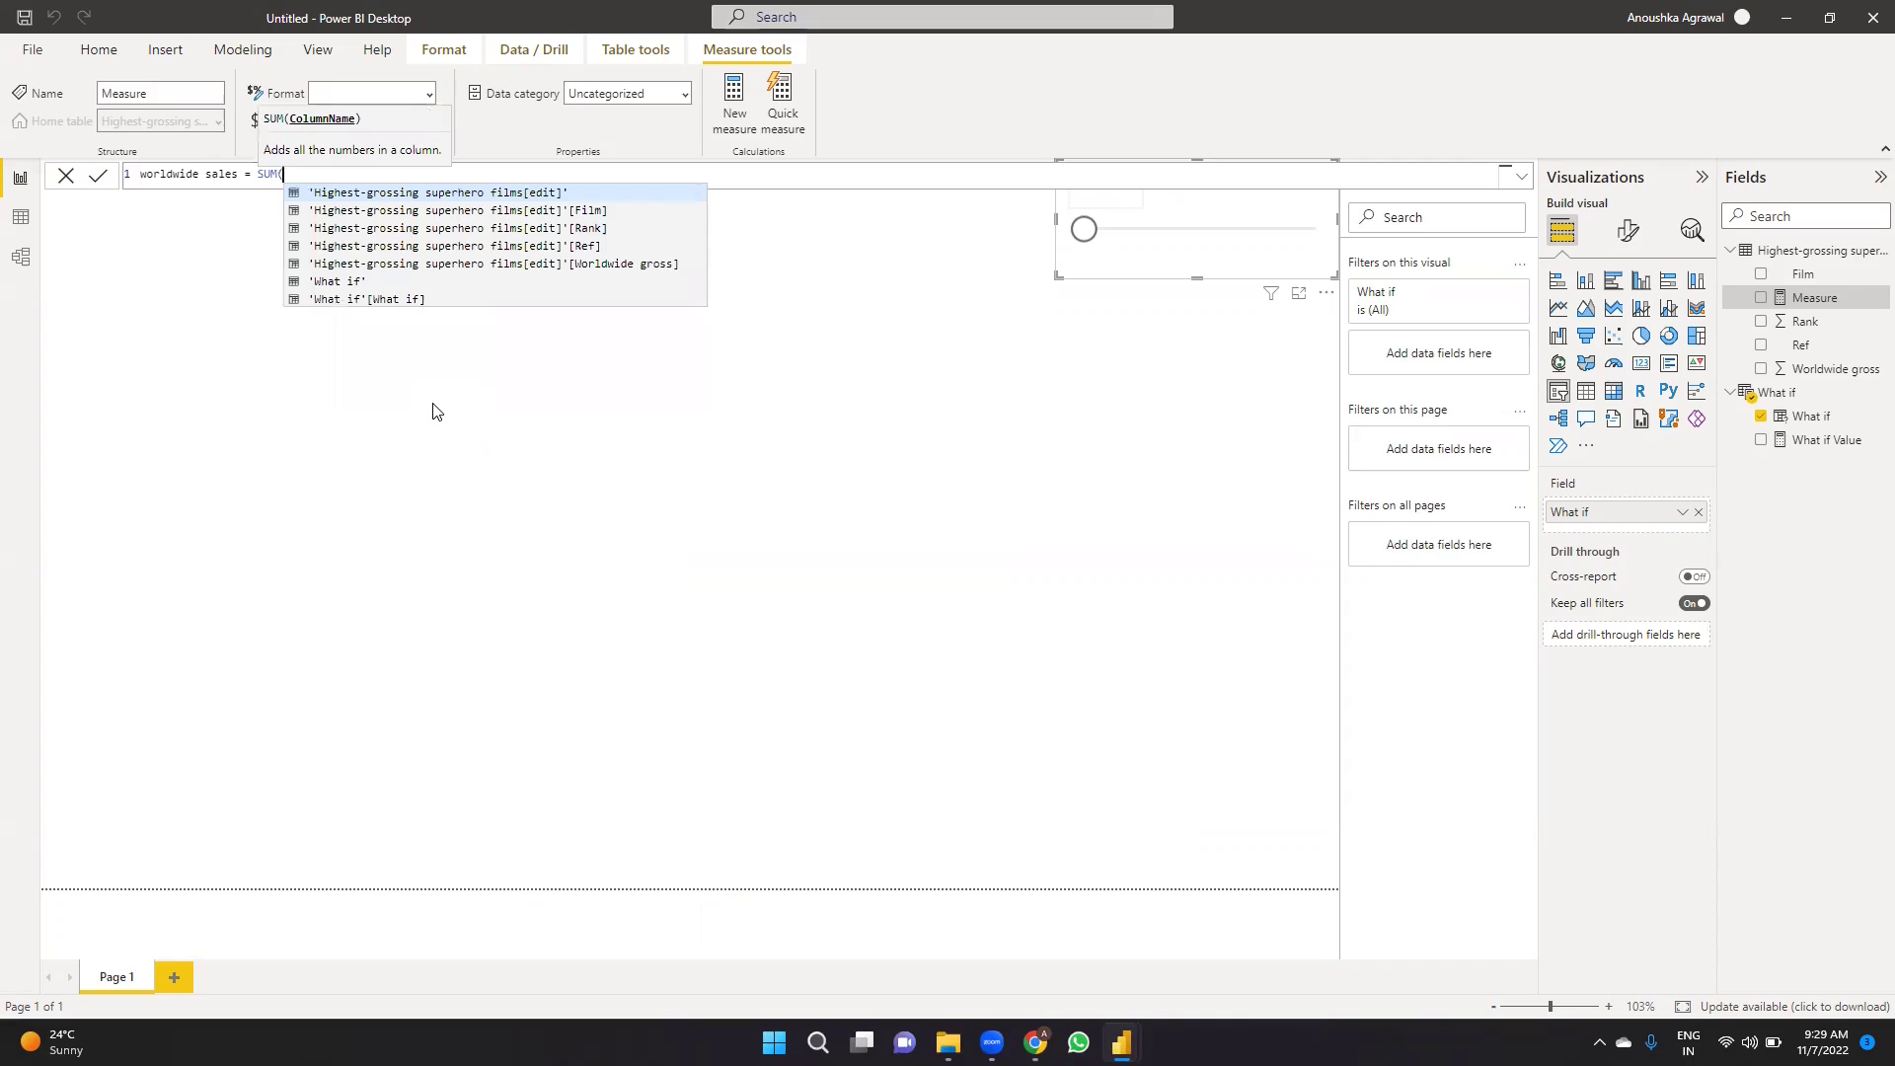
pyautogui.write('worl')
pyautogui.press('Tab')
pyautogui.write(')')
pyautogui.press('Return')
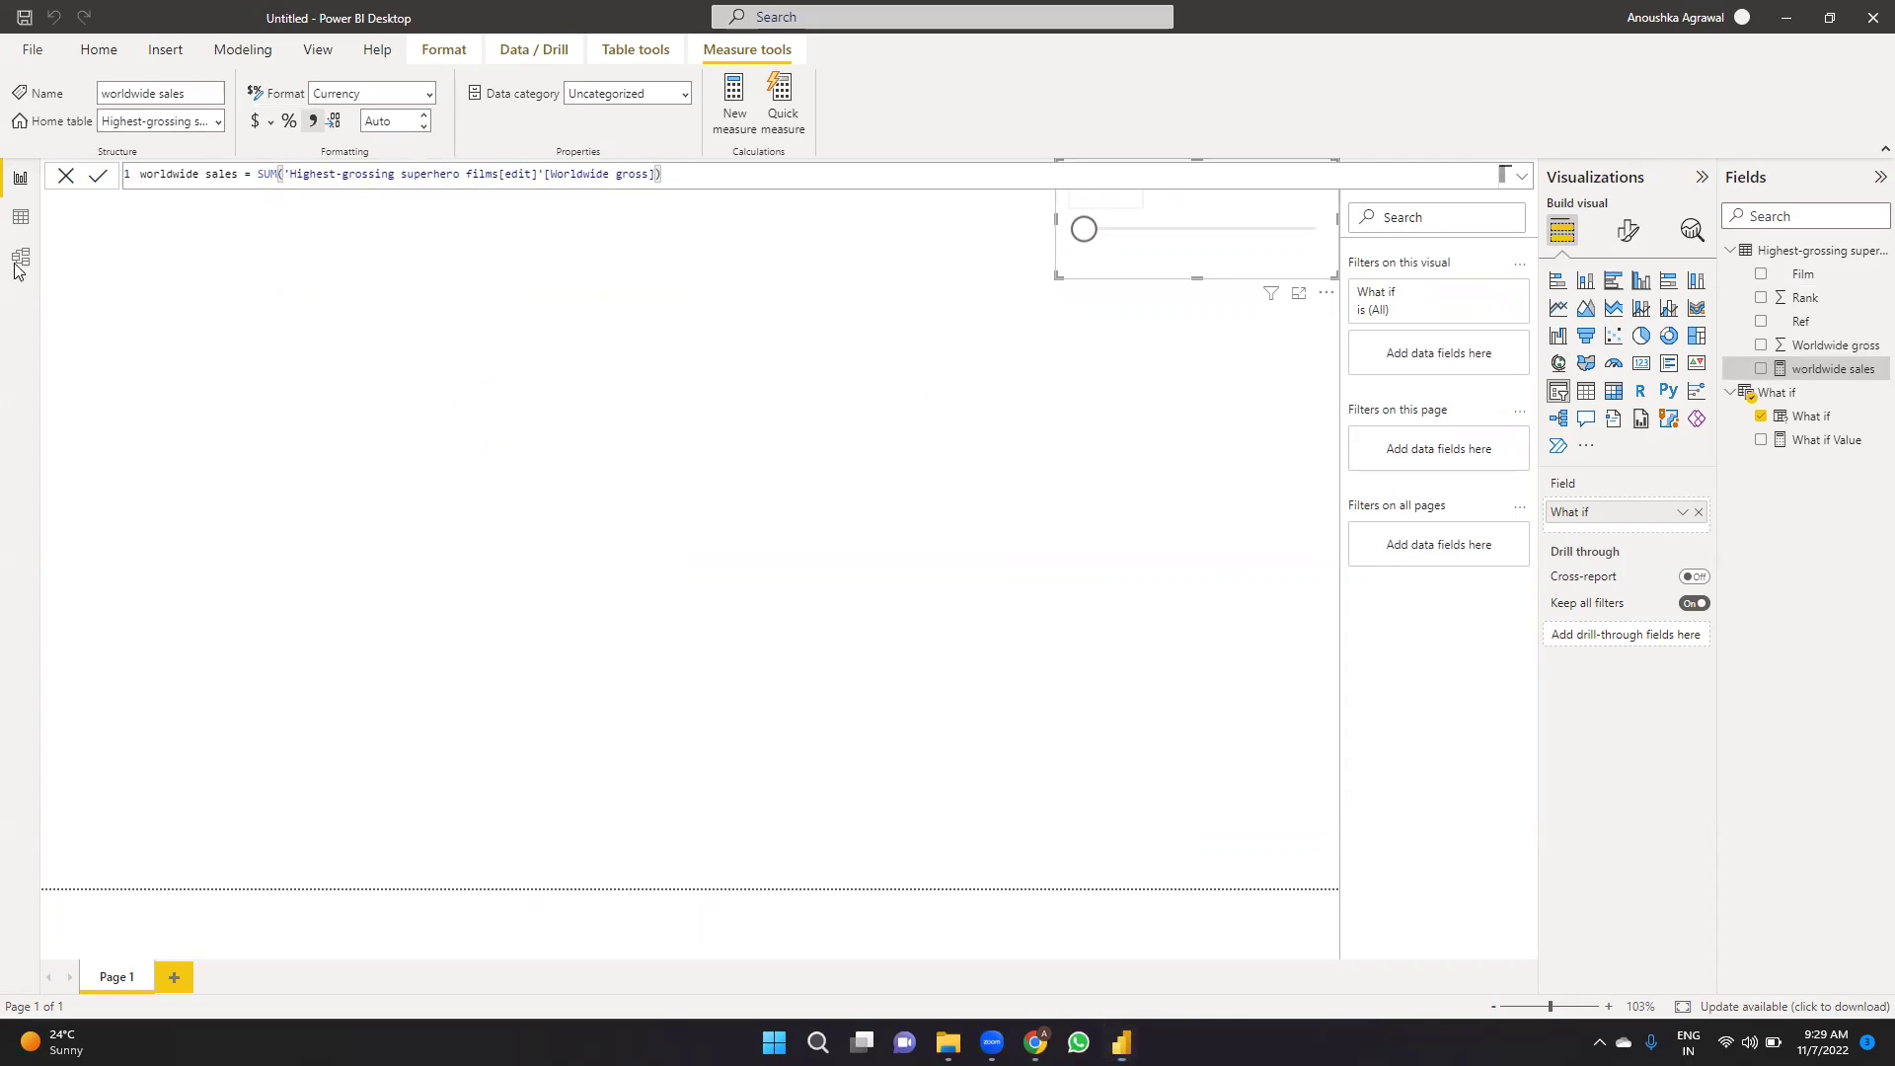
# Examine the Worldwide gross column in the films table's data, and return to the report page.
pyautogui.click(21, 218)
pyautogui.click(365, 205)
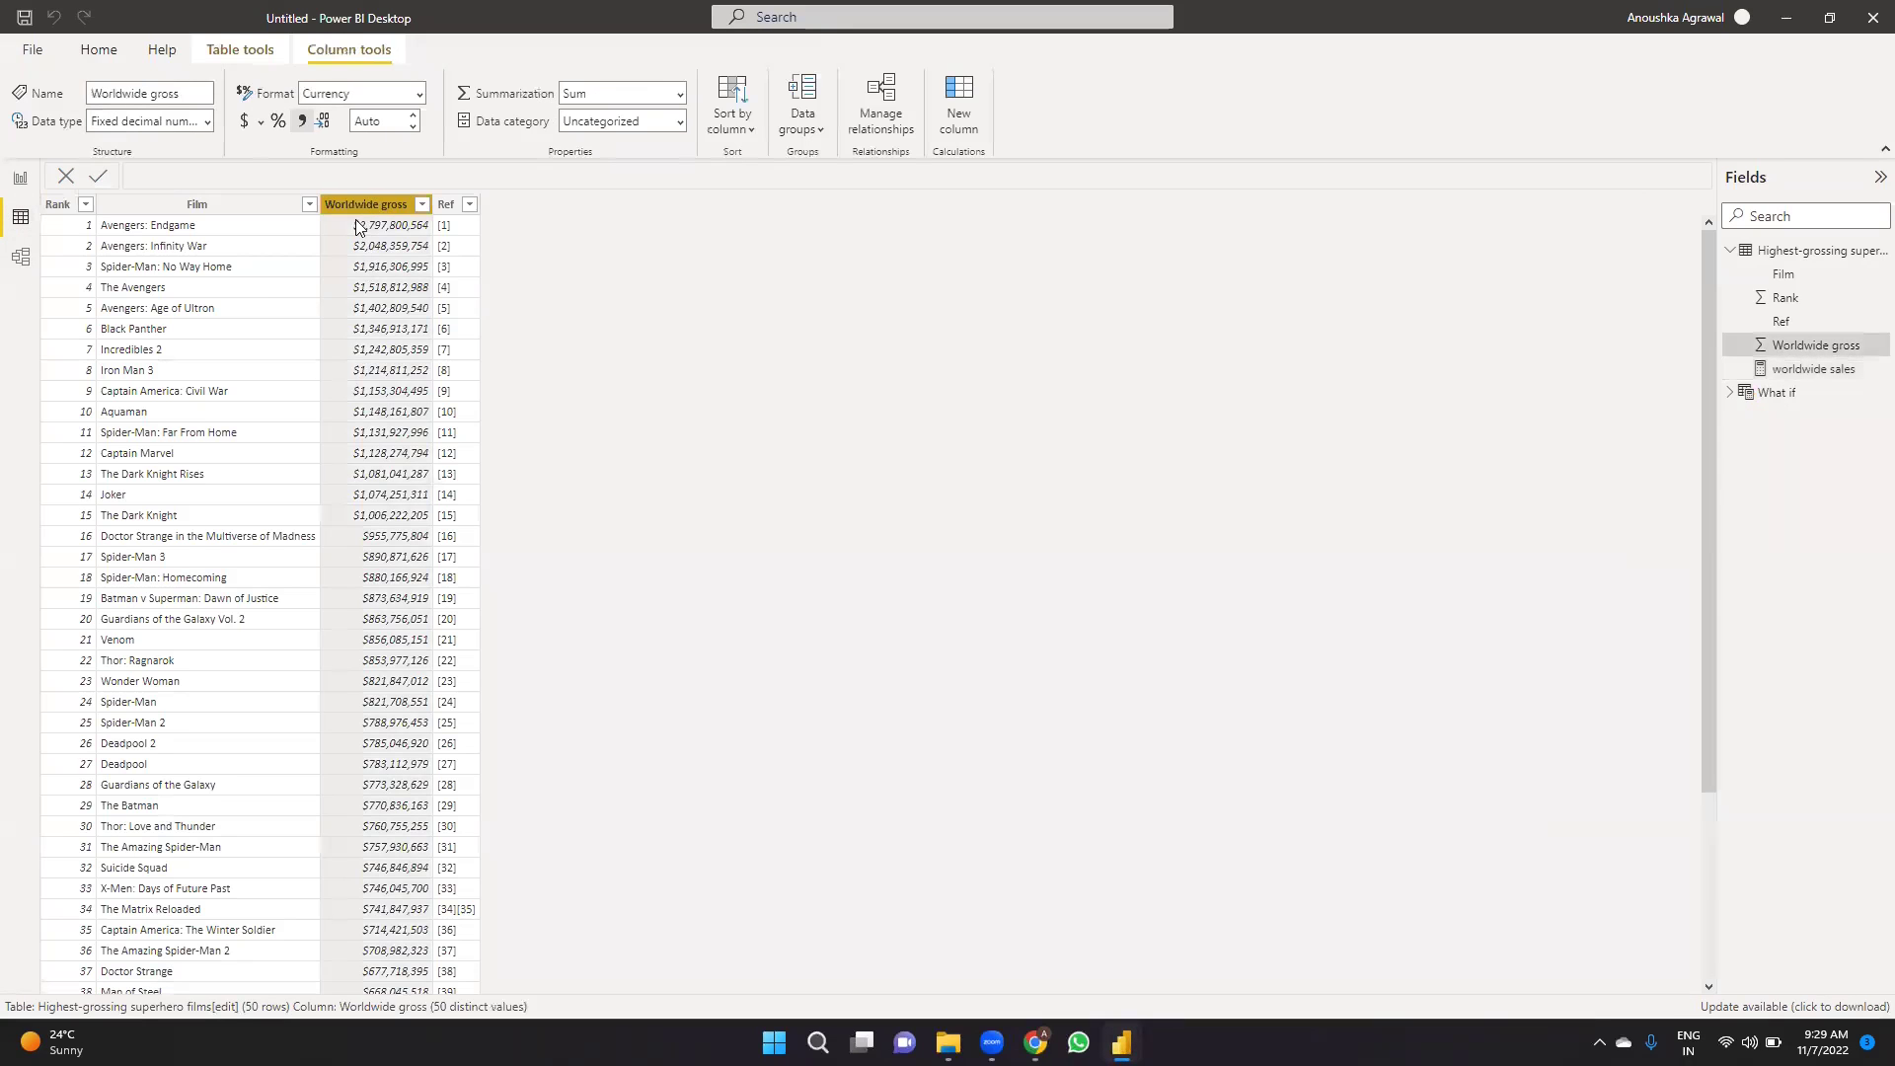
pyautogui.click(16, 181)
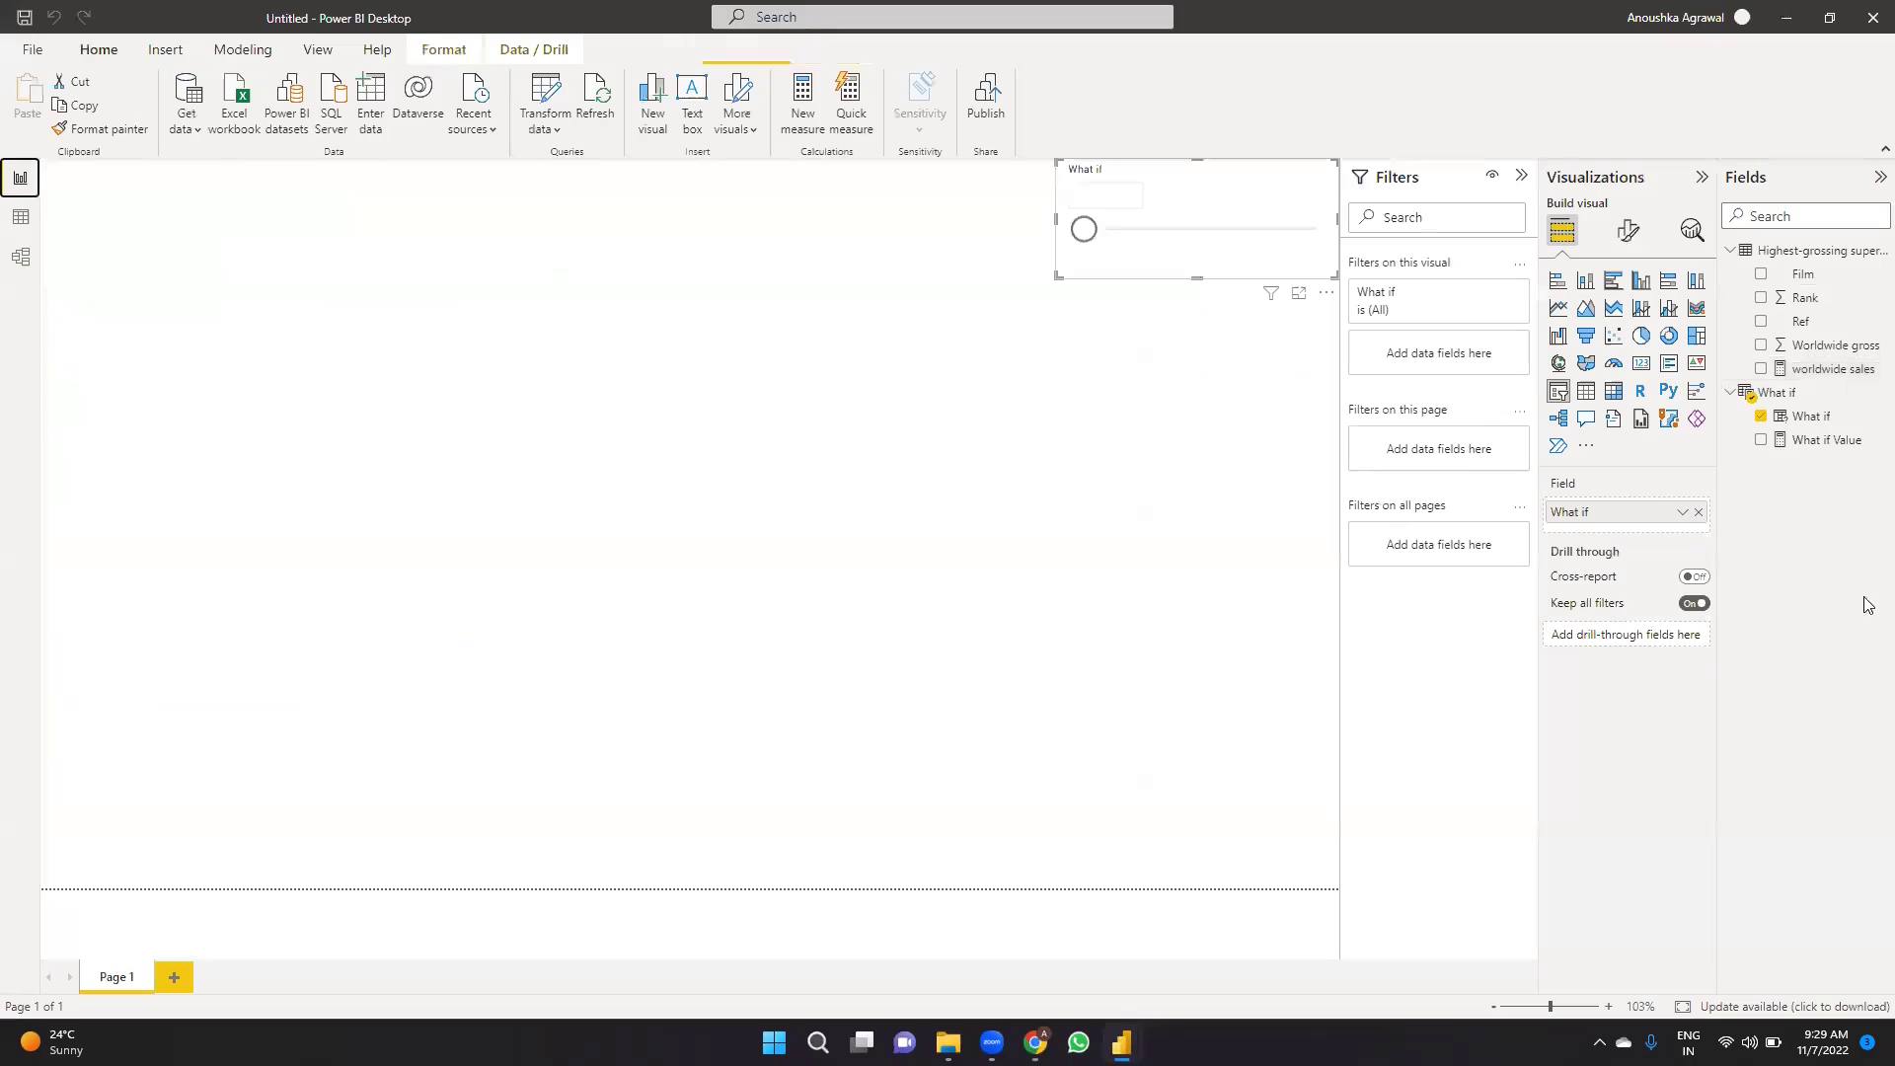
# Add another measure named Top N Movies to the Highest-grossing superhero films table, leaving its formula open on a new line.
pyautogui.rightClick(1810, 250)
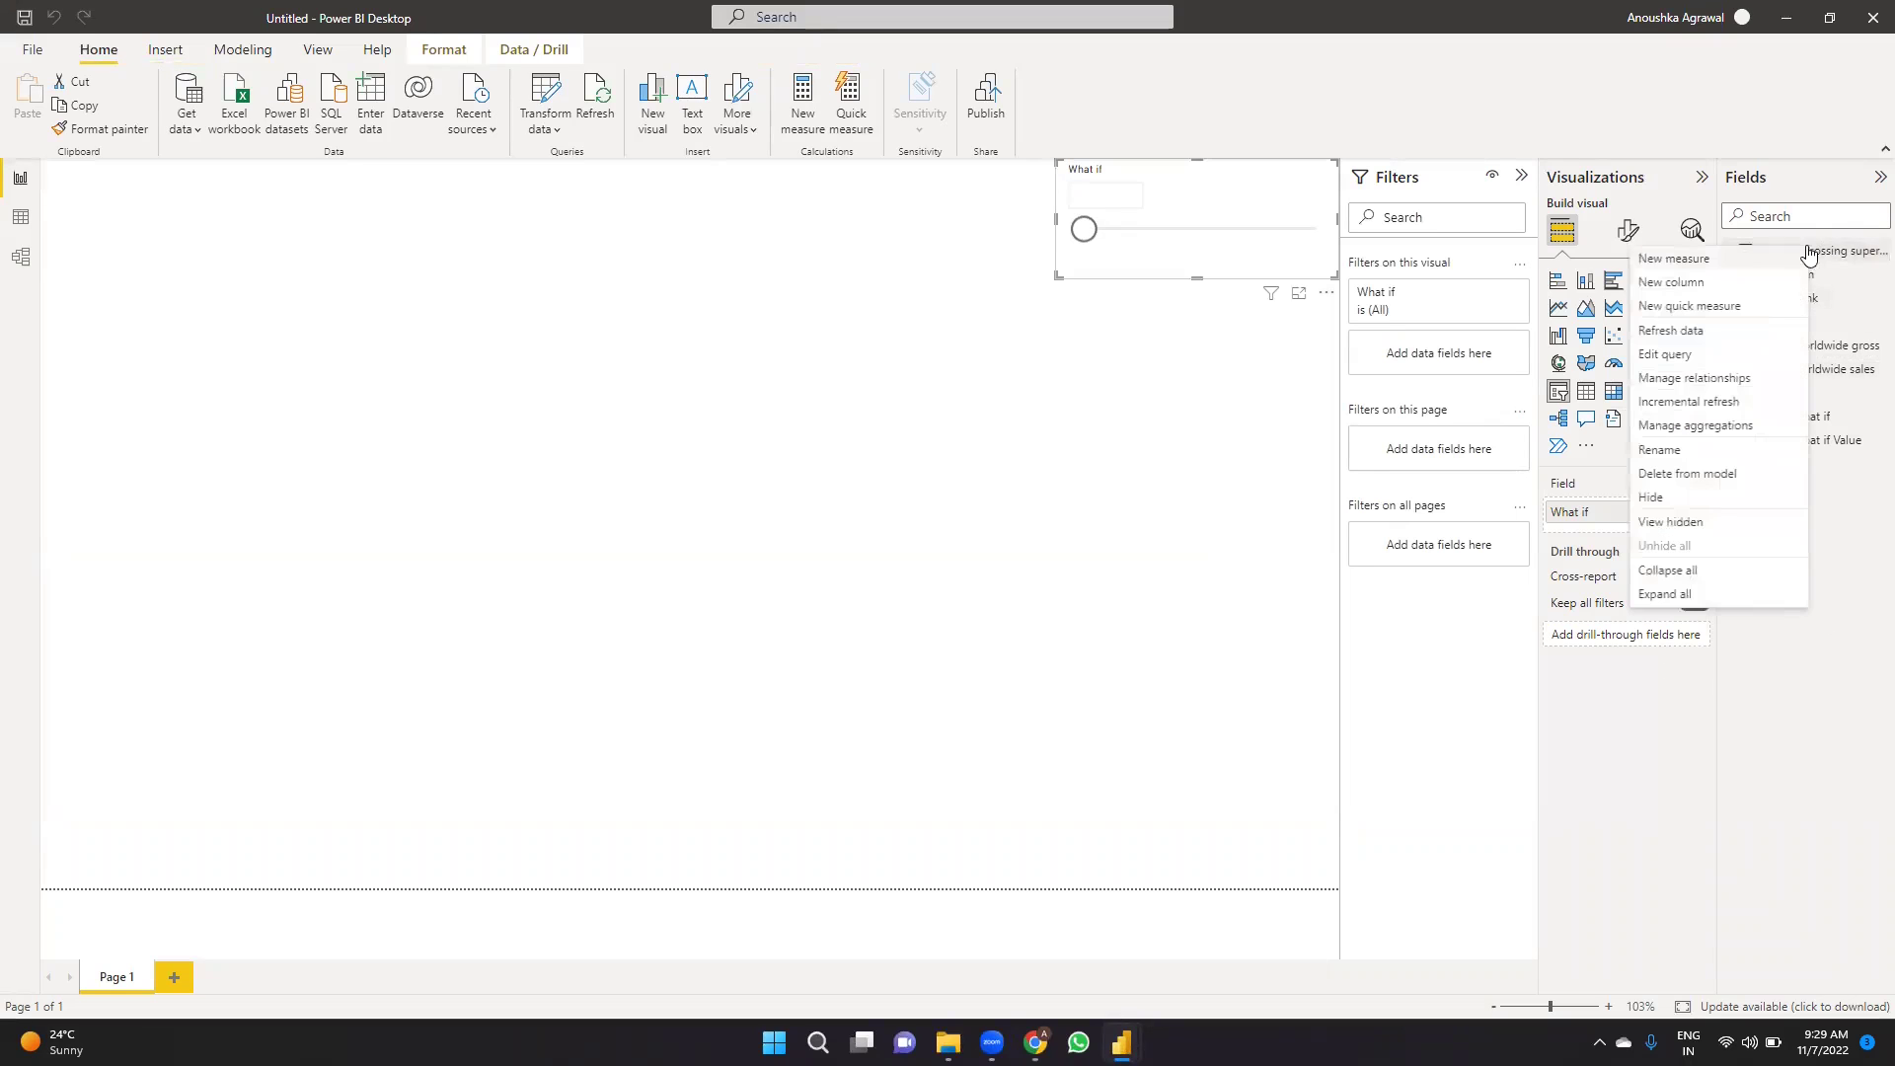
pyautogui.click(1722, 259)
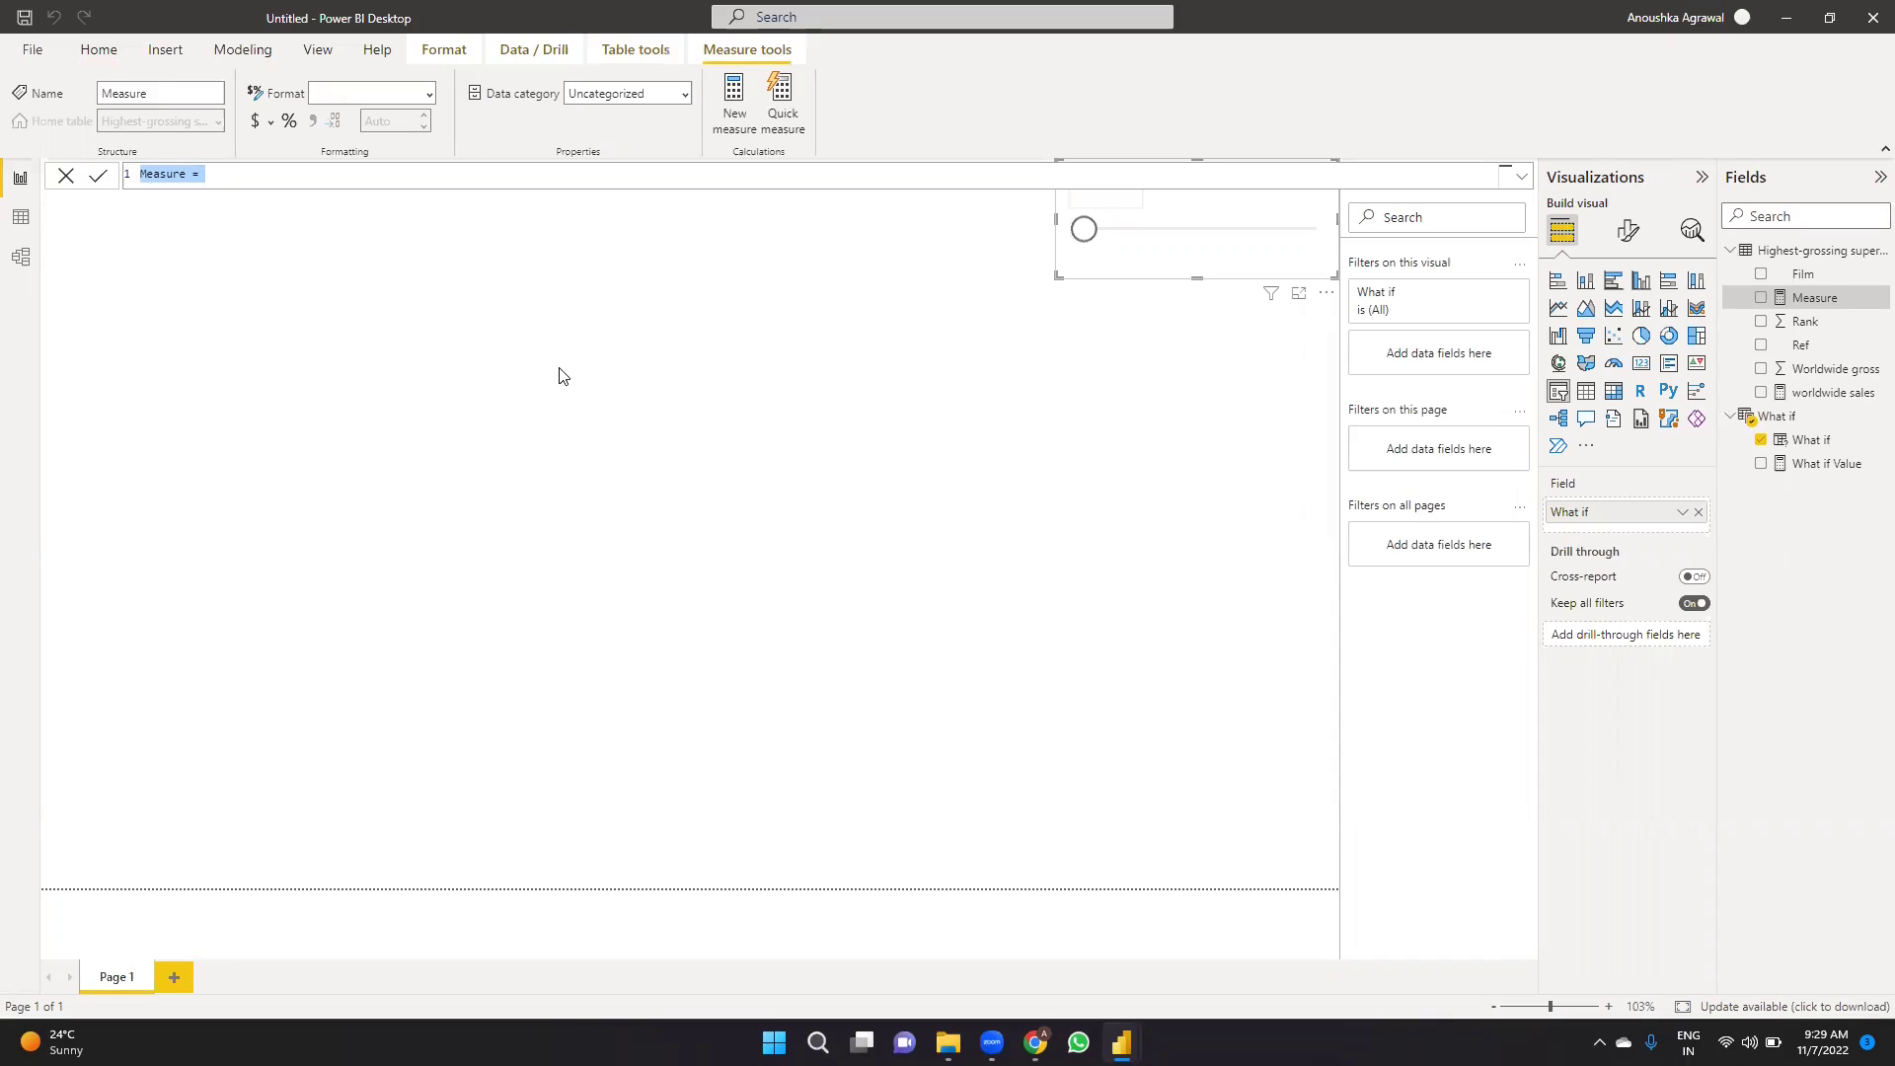
pyautogui.write('Top N Movi')
pyautogui.hotkey('shift', 'Return')
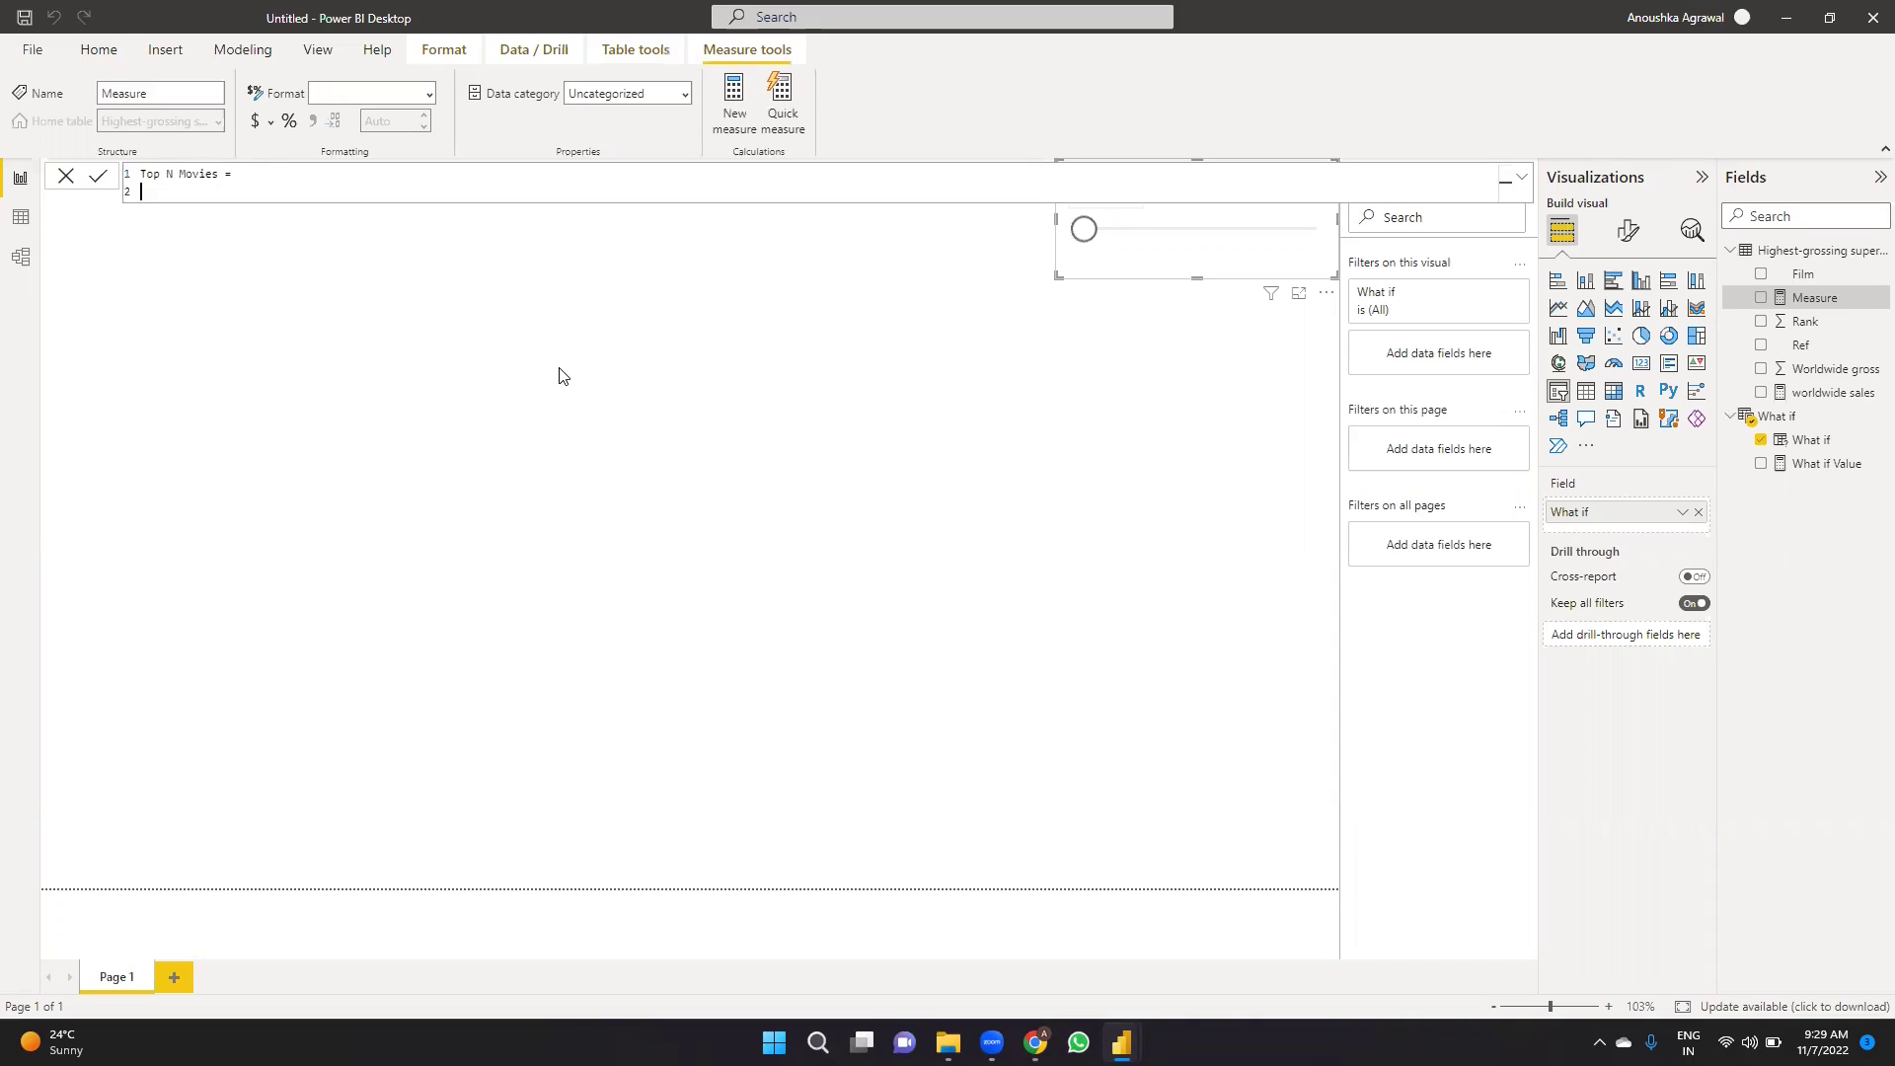
# Declare the variable selectedtop in the Top N Movies formula as SELECTEDVALUE('What if'[What if]).
pyautogui.write('var selectedtop = selected')
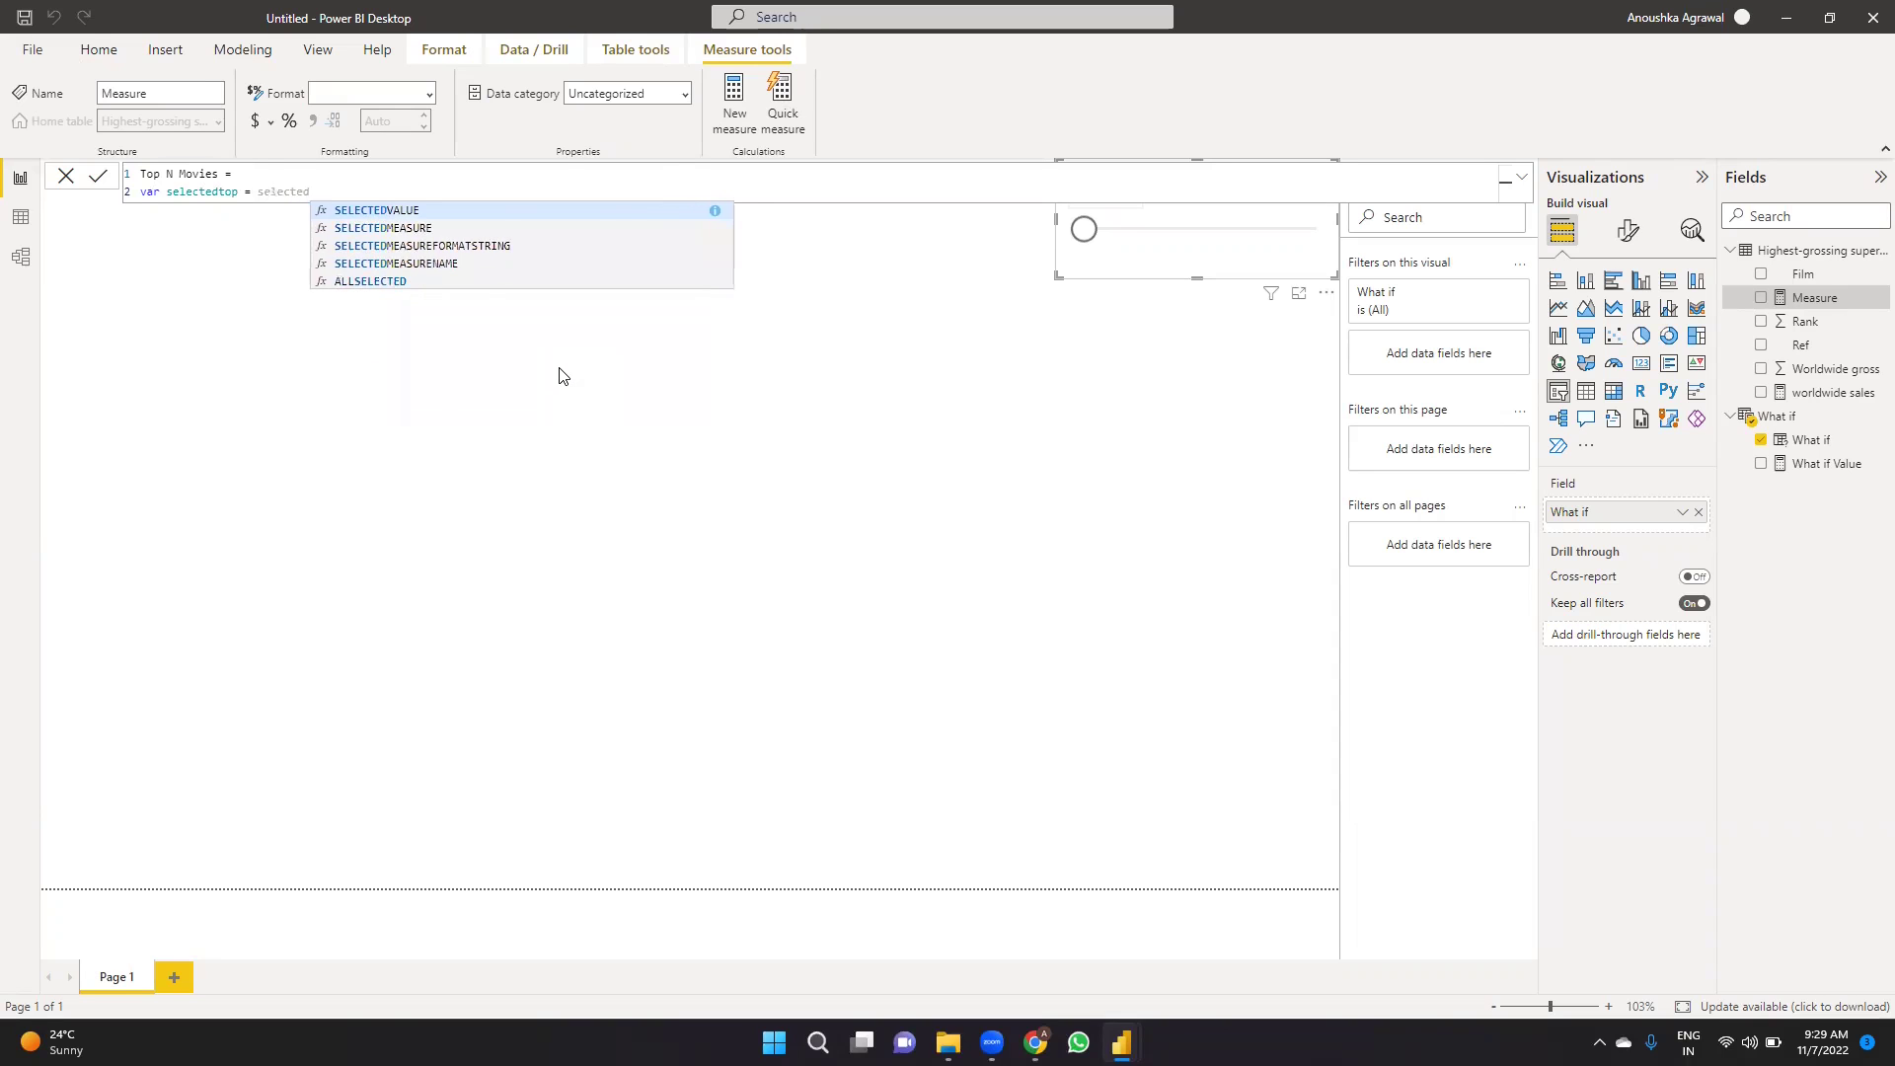
pyautogui.press('Tab')
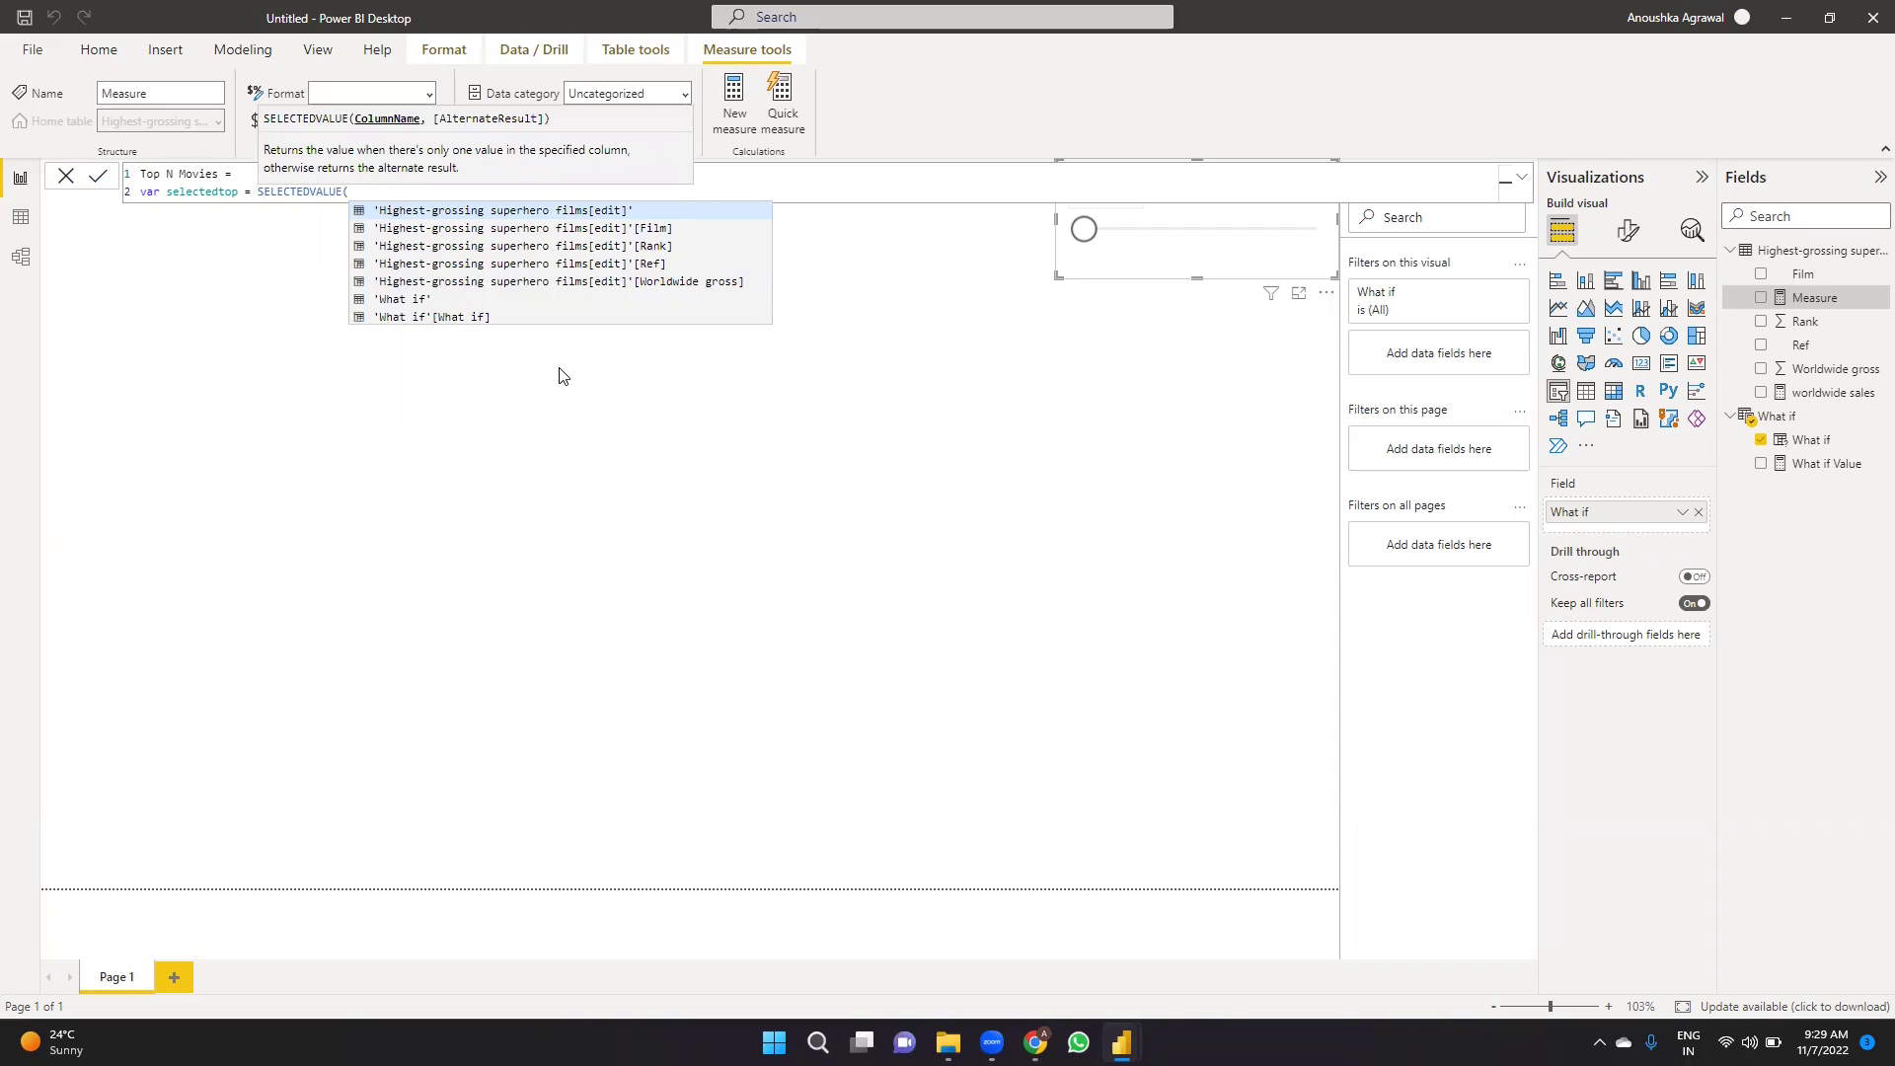
pyautogui.write('wha')
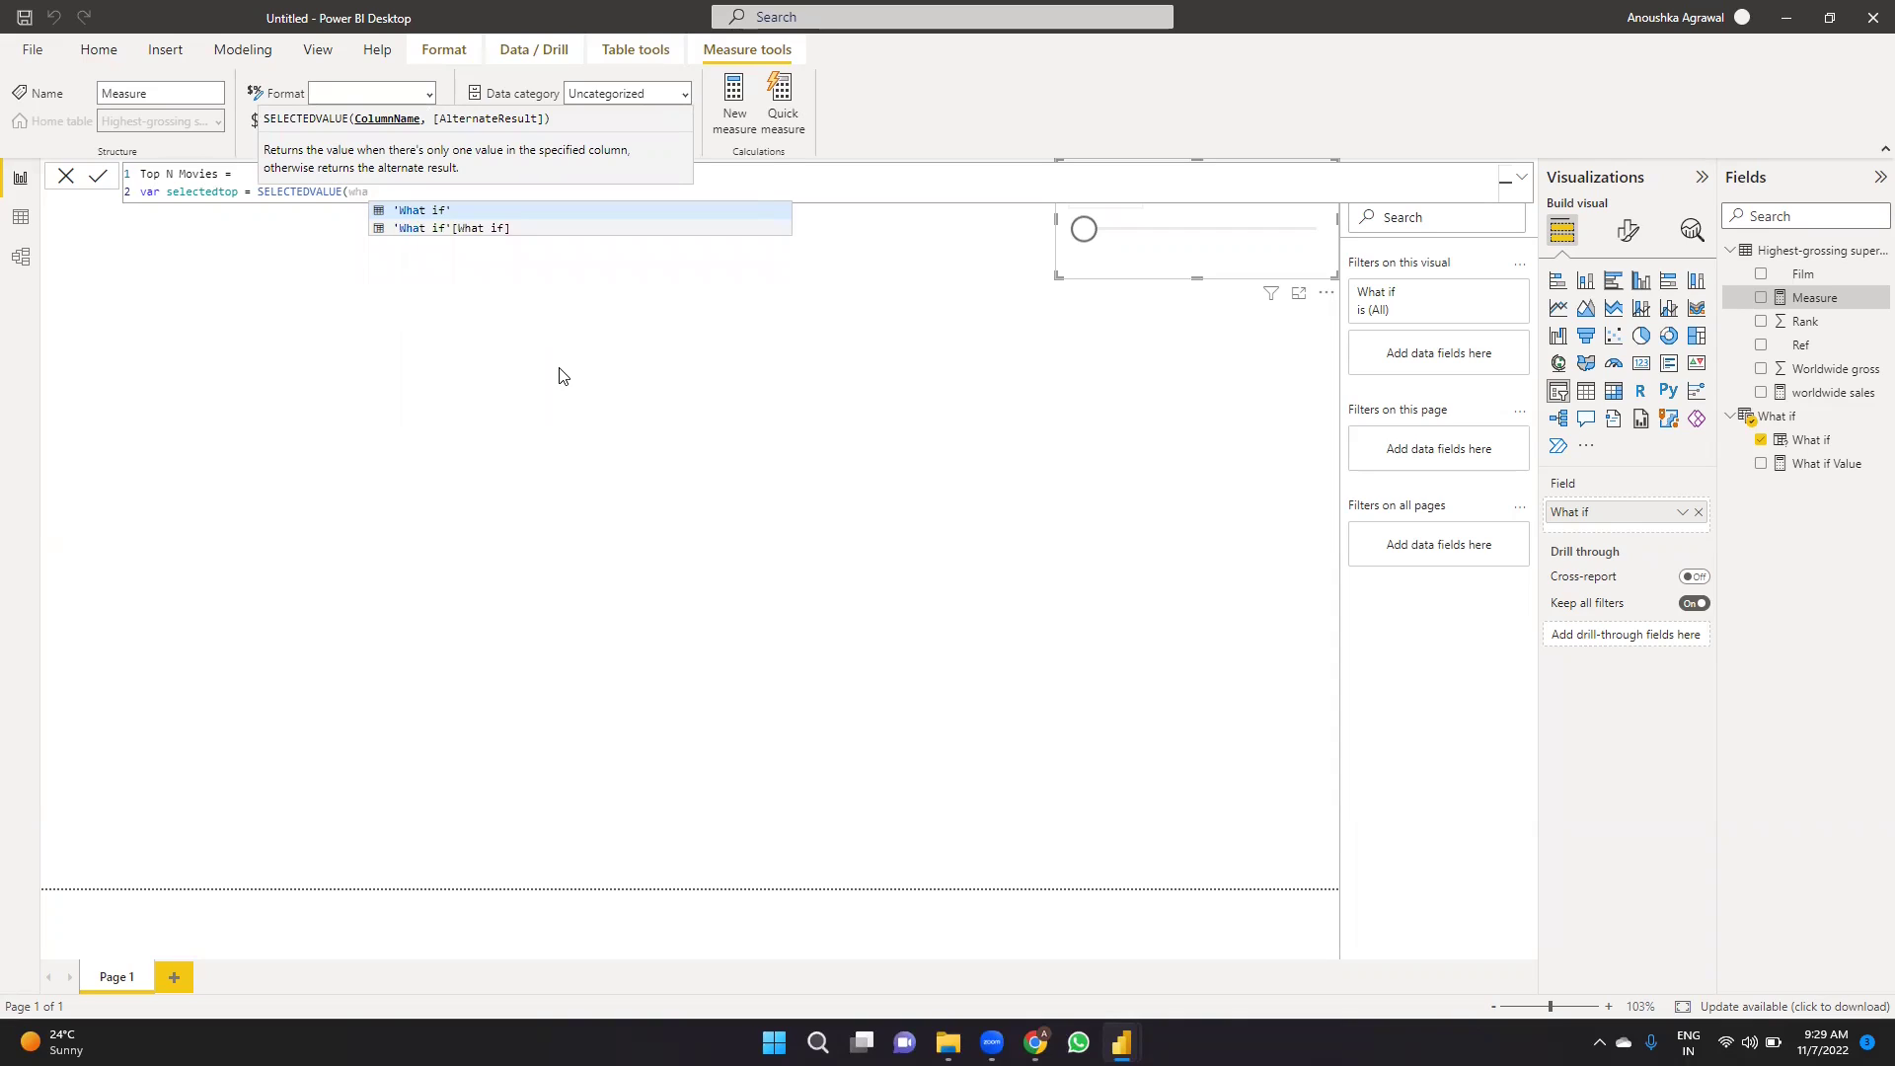
pyautogui.press('Down')
pyautogui.press('Tab')
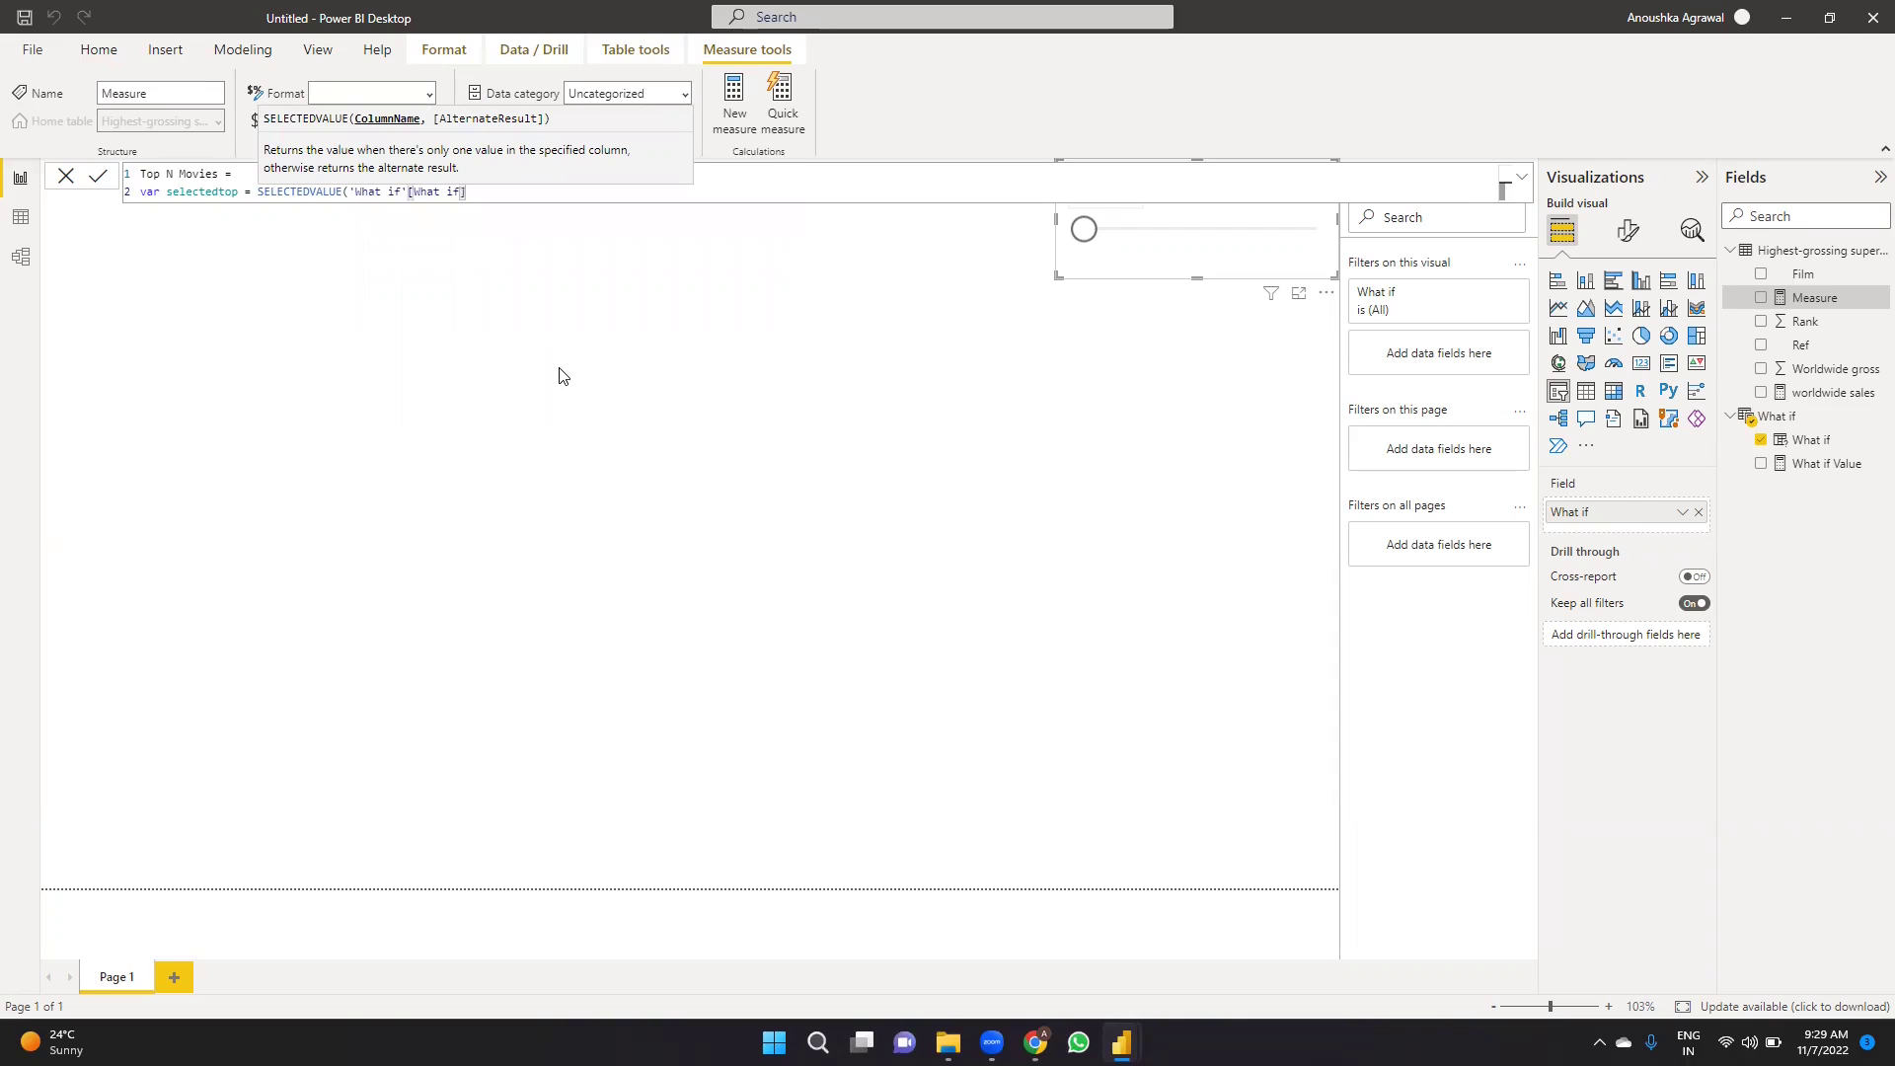
pyautogui.write(')')
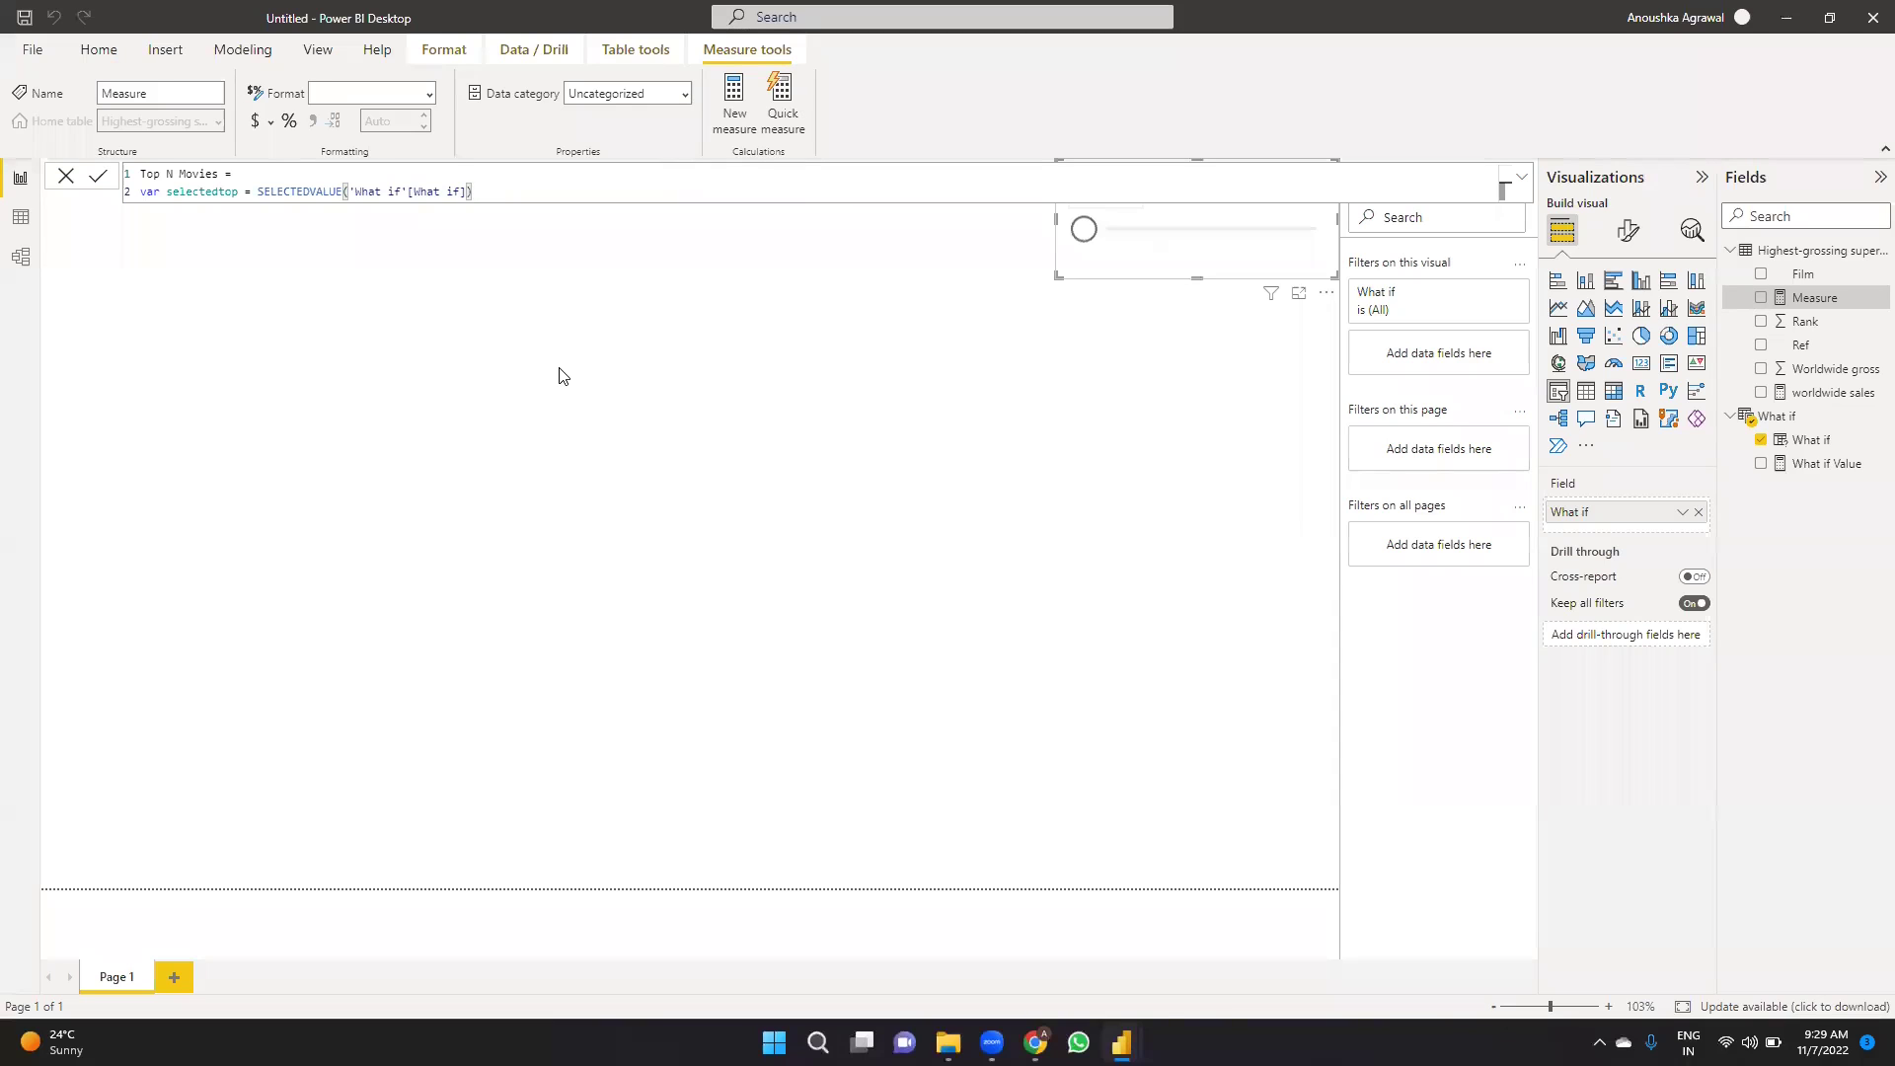
# Add a return line to the formula and begin a SWITCH function with TRUE() as its expression.
pyautogui.hotkey('shift', 'Return')
pyautogui.write('return')
pyautogui.hotkey('shift', 'Return')
pyautogui.write('s')
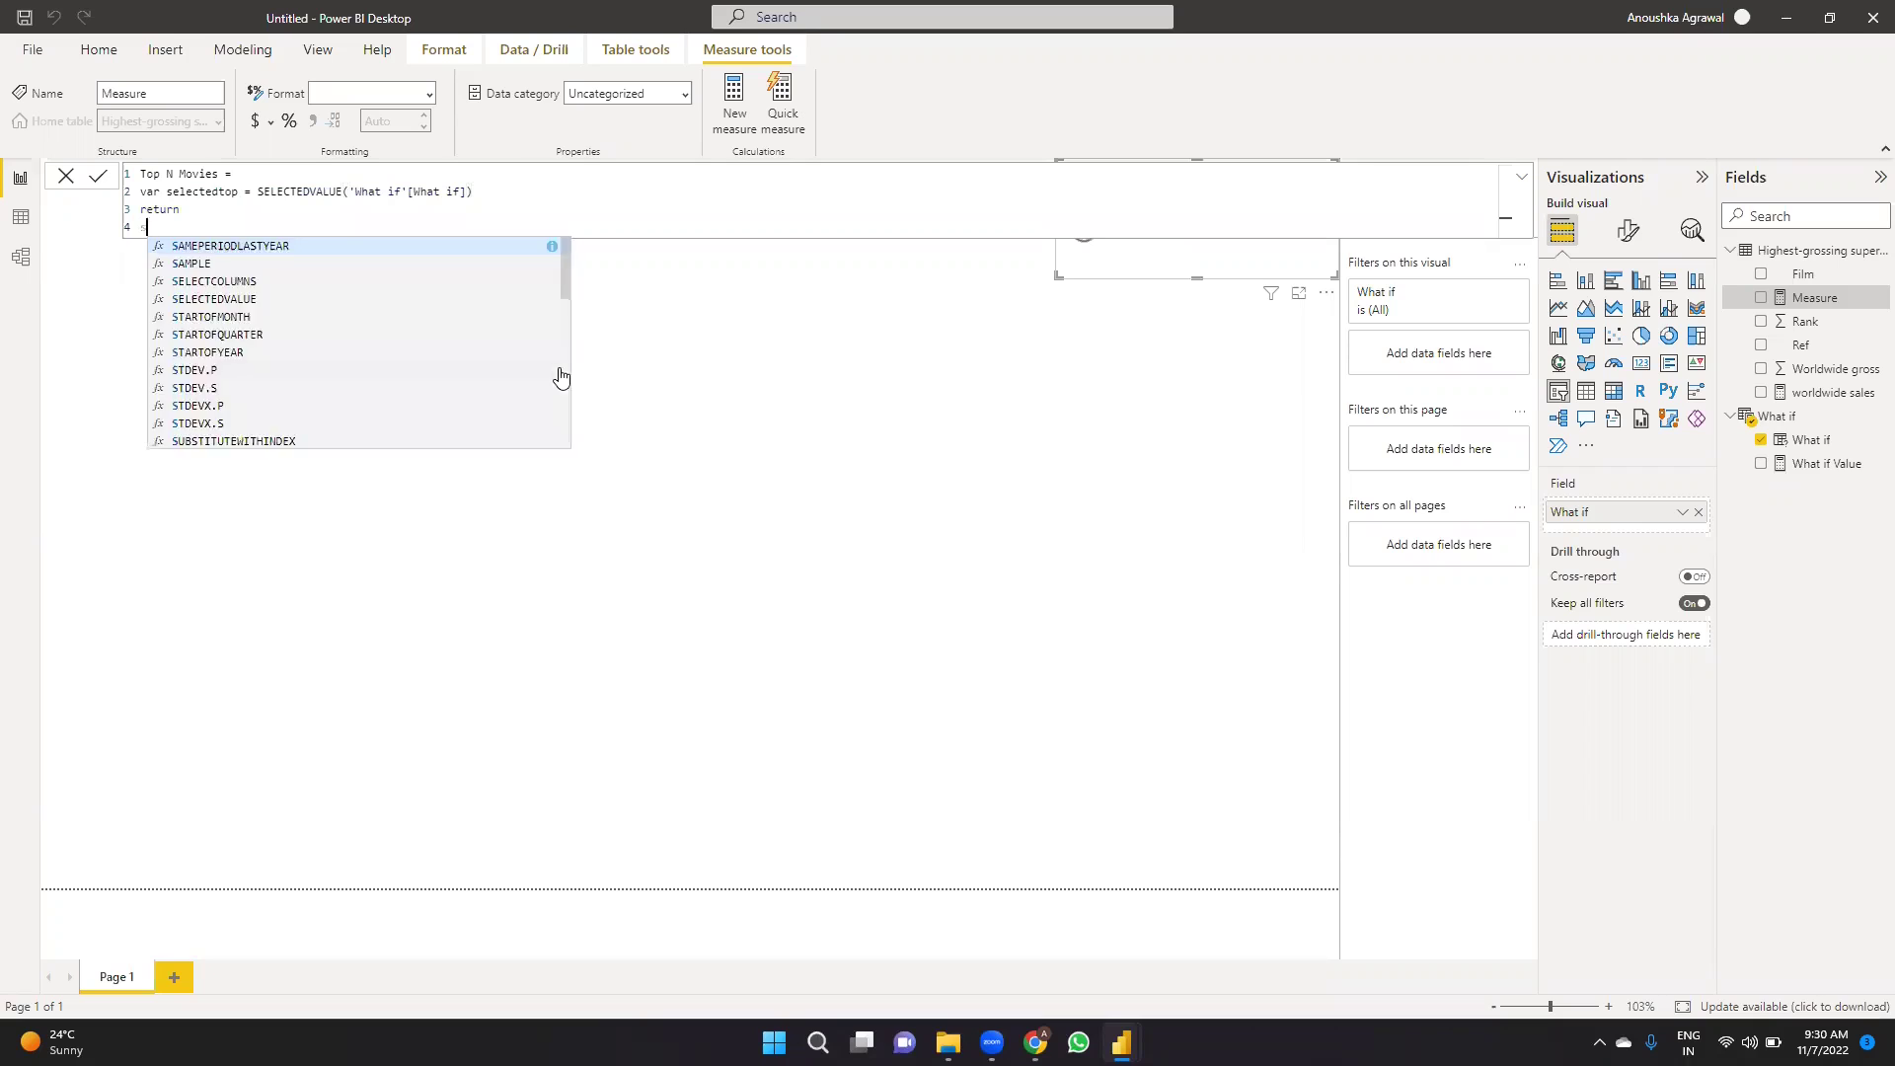
pyautogui.write('witch')
pyautogui.press('Tab')
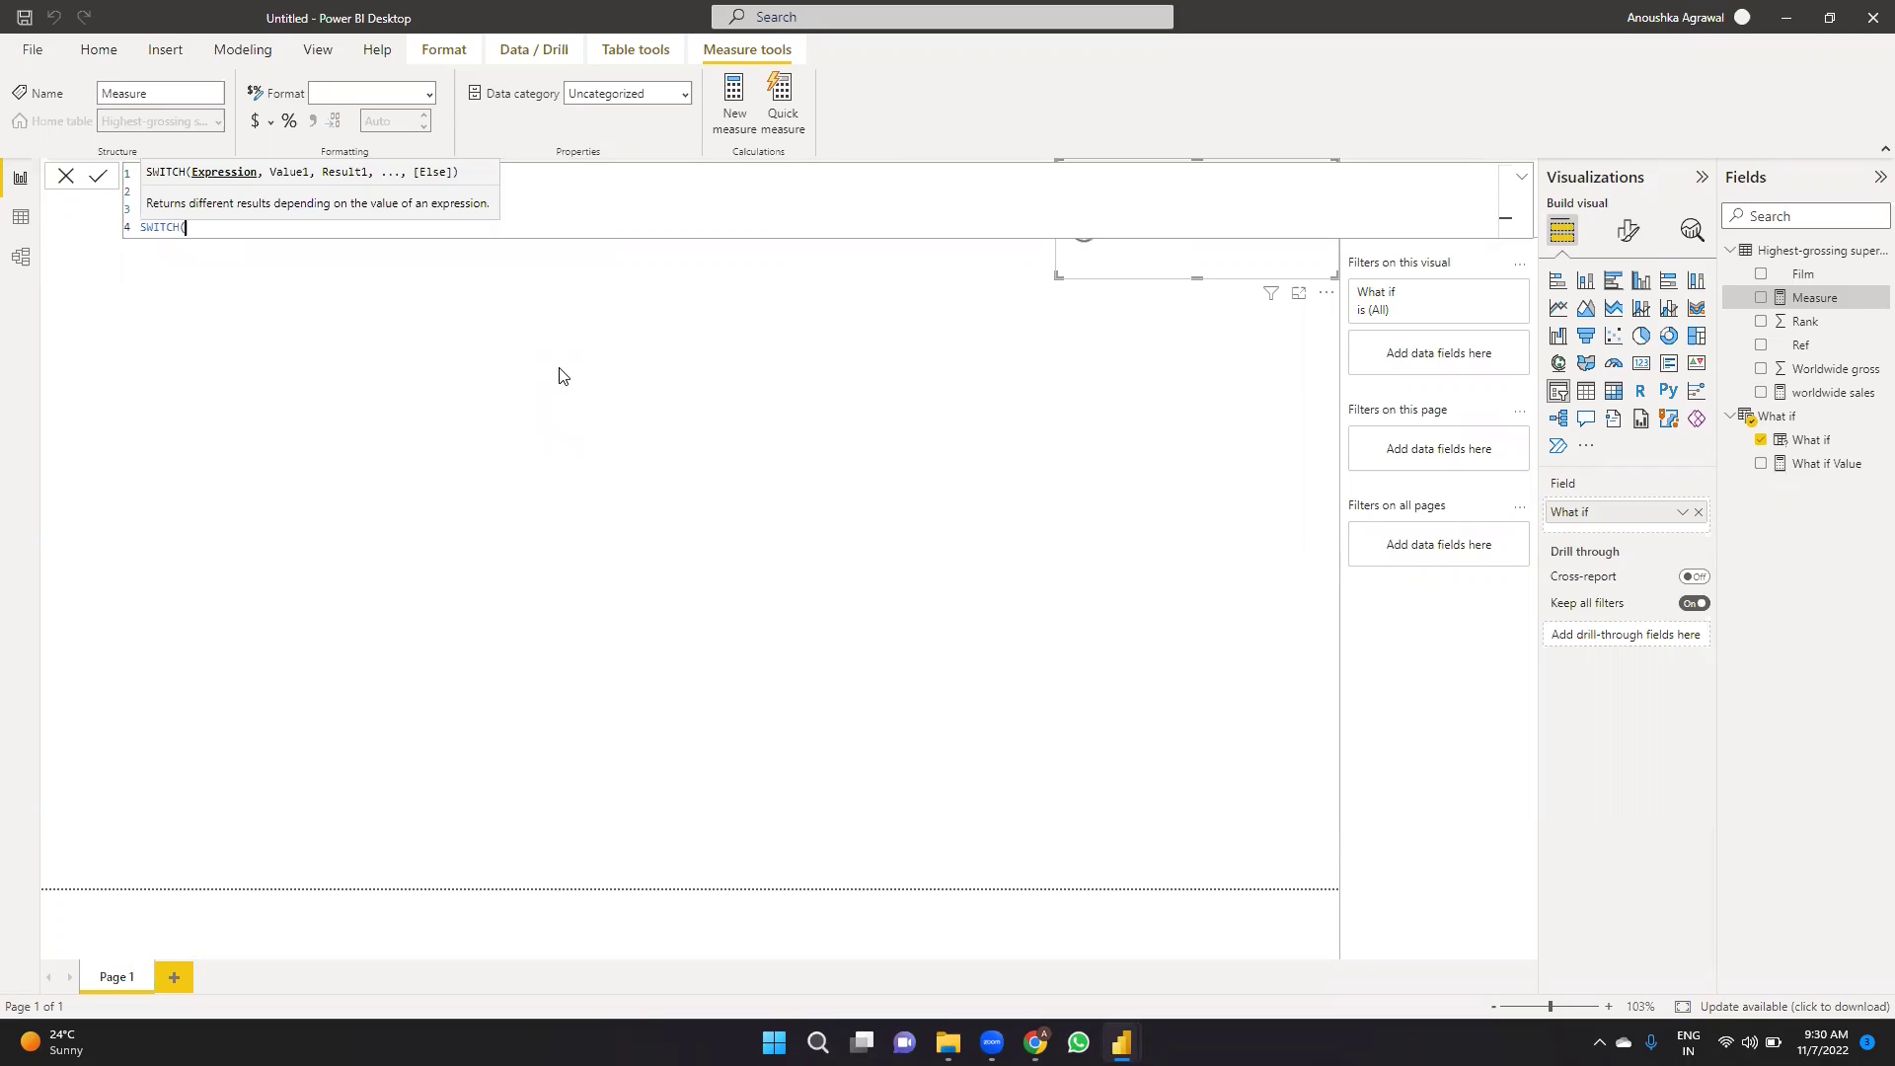
pyautogui.hotkey('shift', 'Return')
pyautogui.write('true')
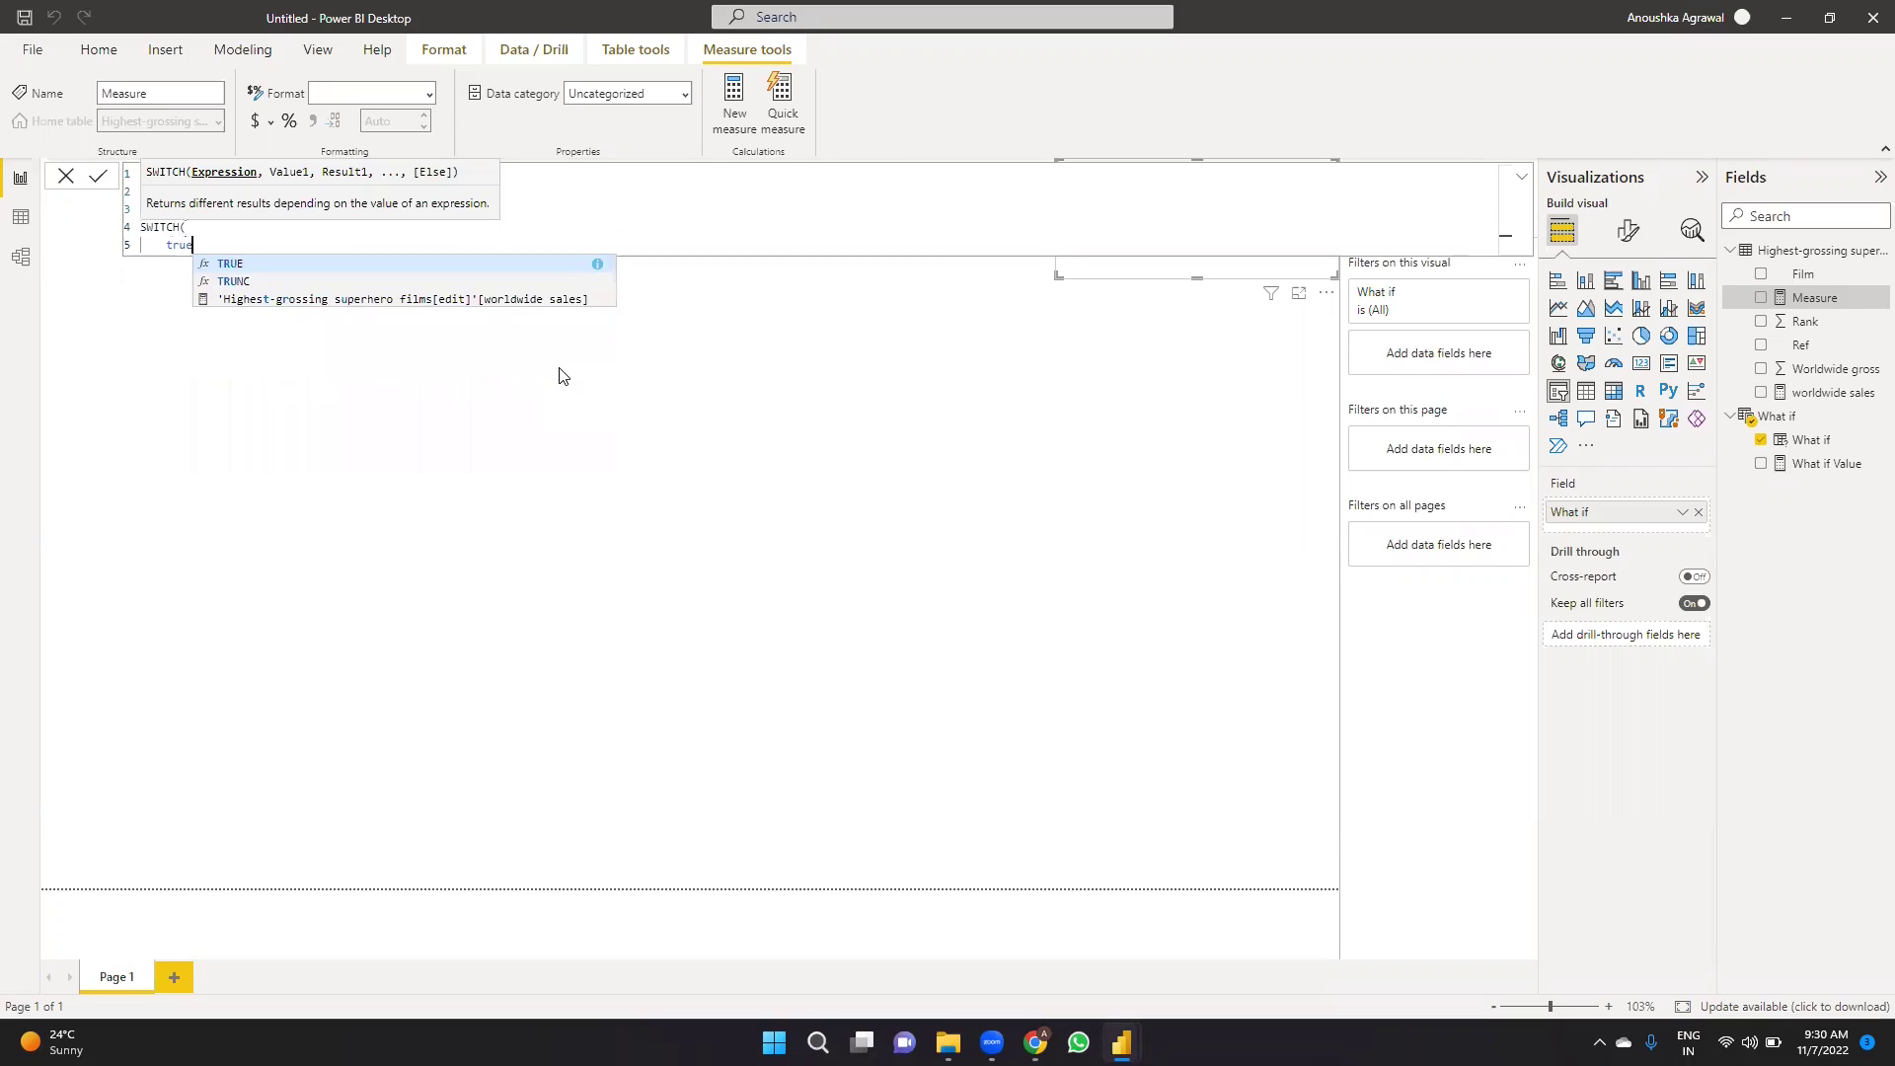
pyautogui.press('Tab')
pyautogui.write(')')
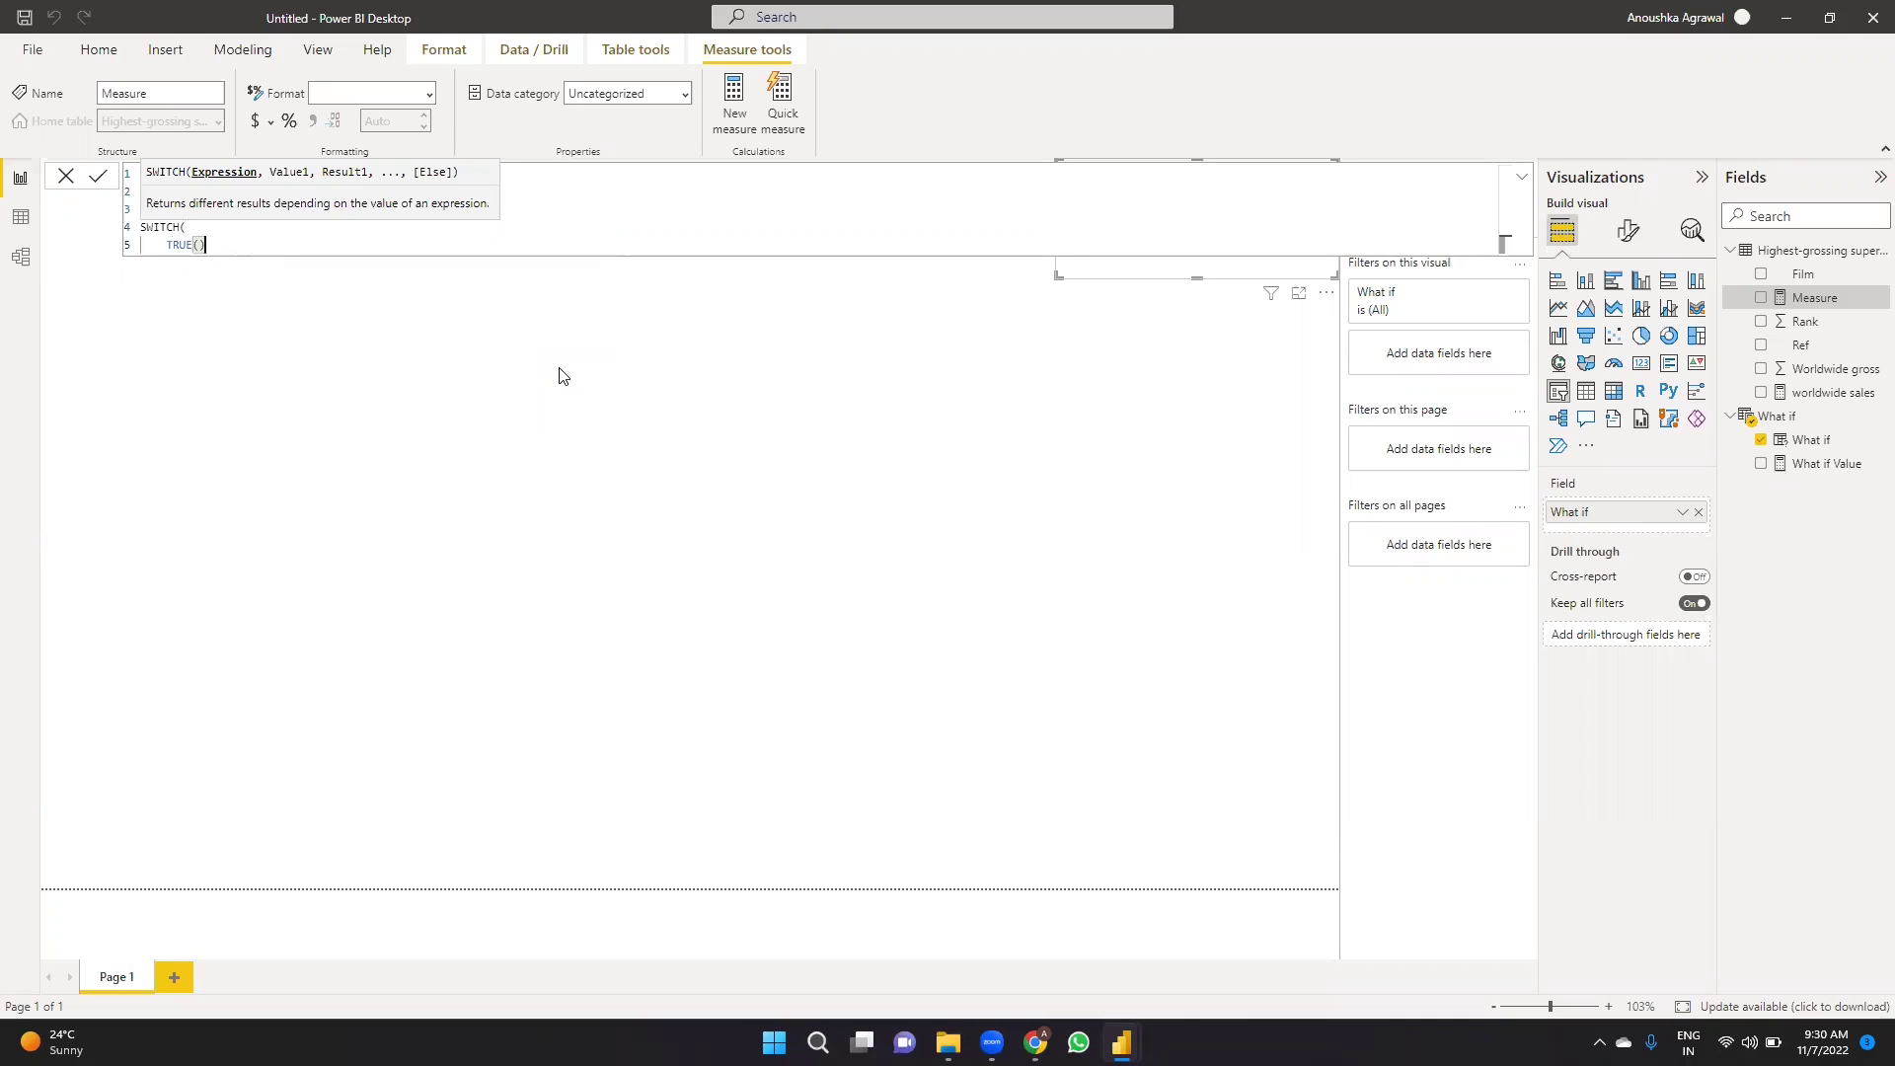
pyautogui.write(',')
pyautogui.hotkey('shift', 'Return')
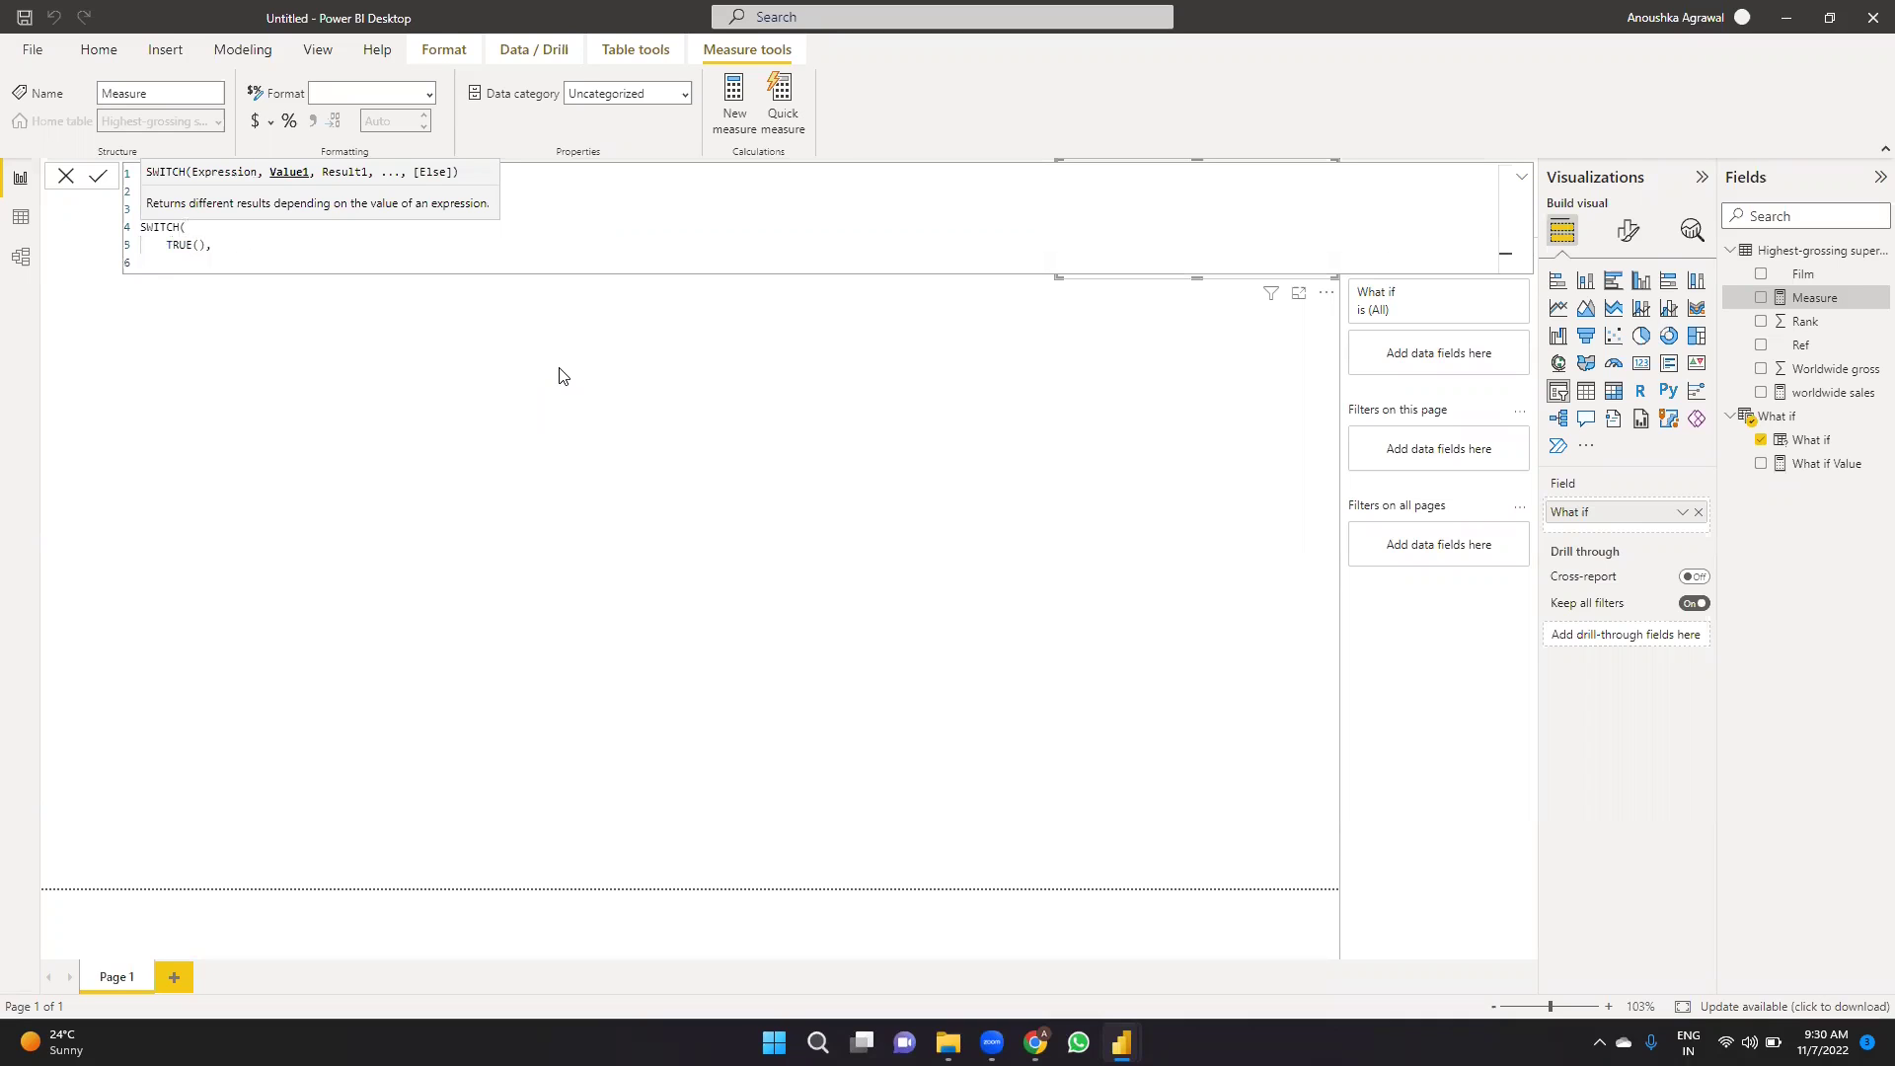
# Add the first SWITCH case so that selectedtop = 0 returns [worldwide sales].
pyautogui.write('selected')
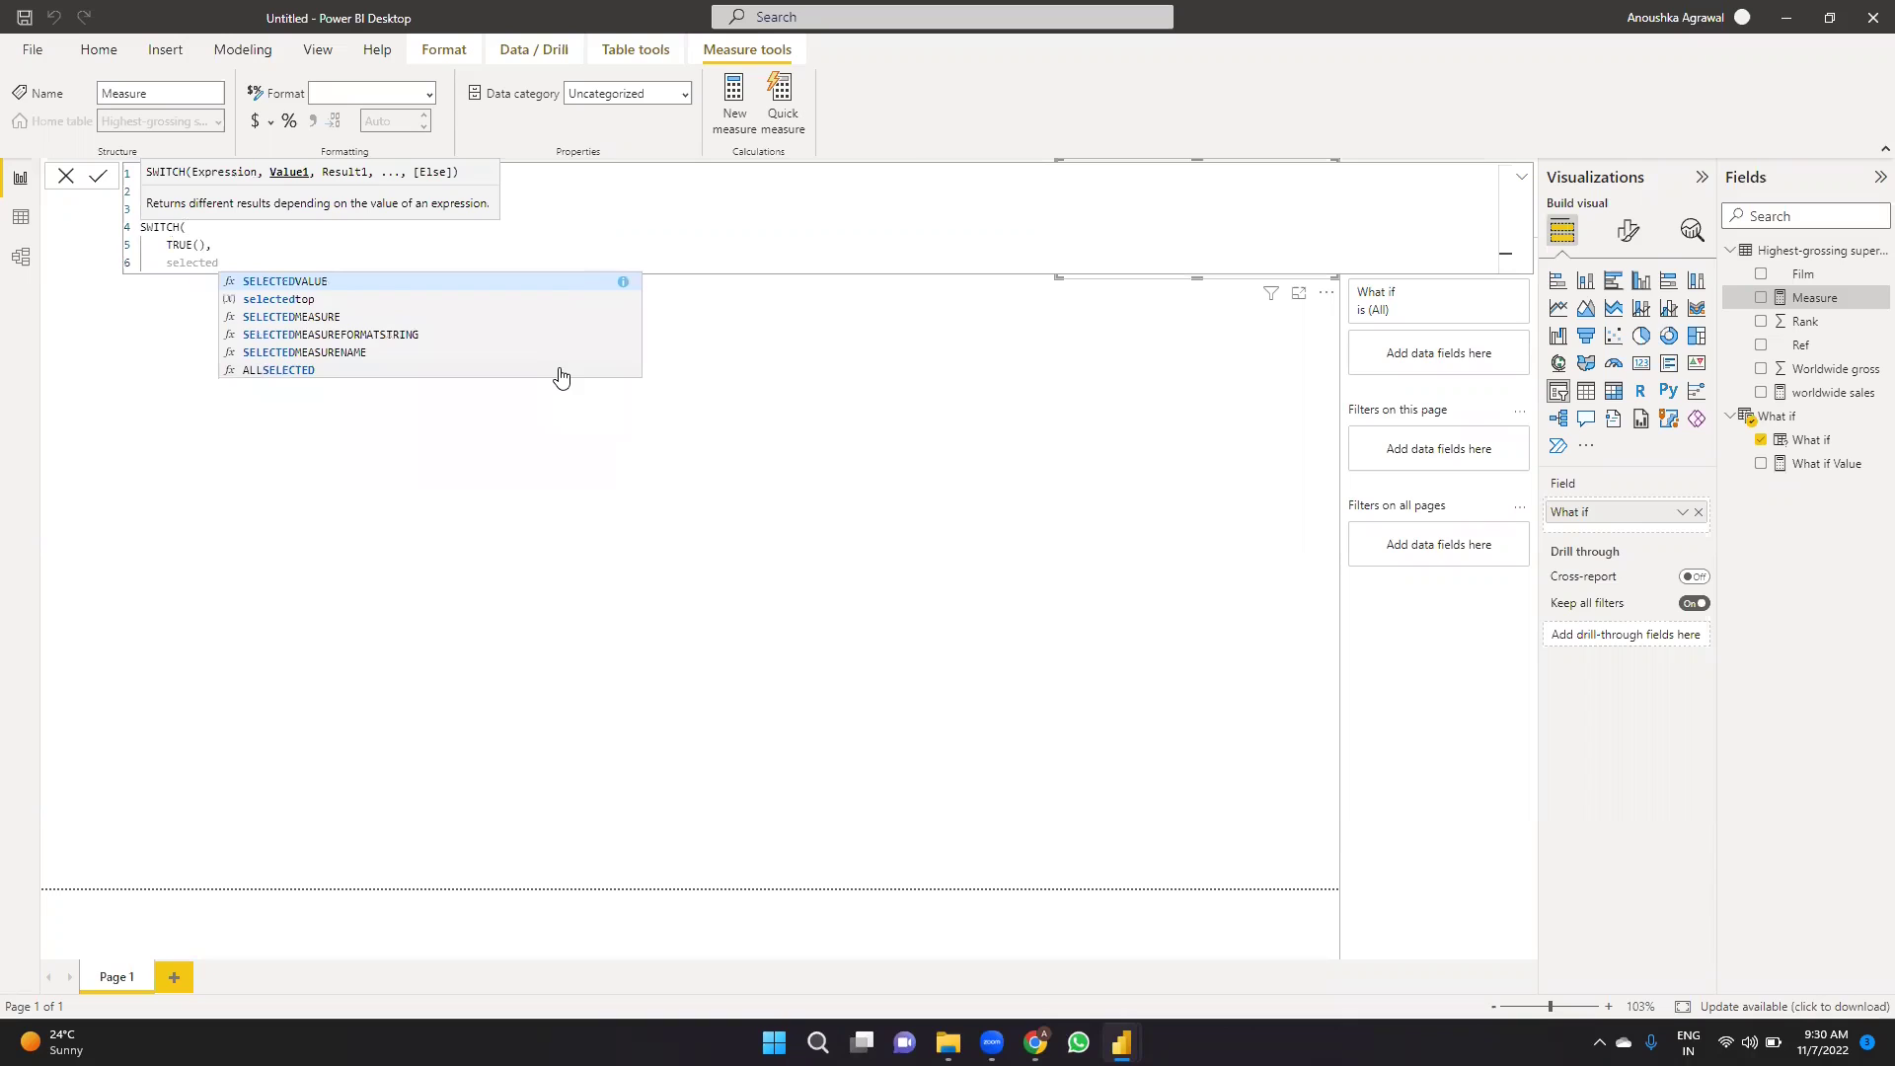
pyautogui.press('Down')
pyautogui.write('top')
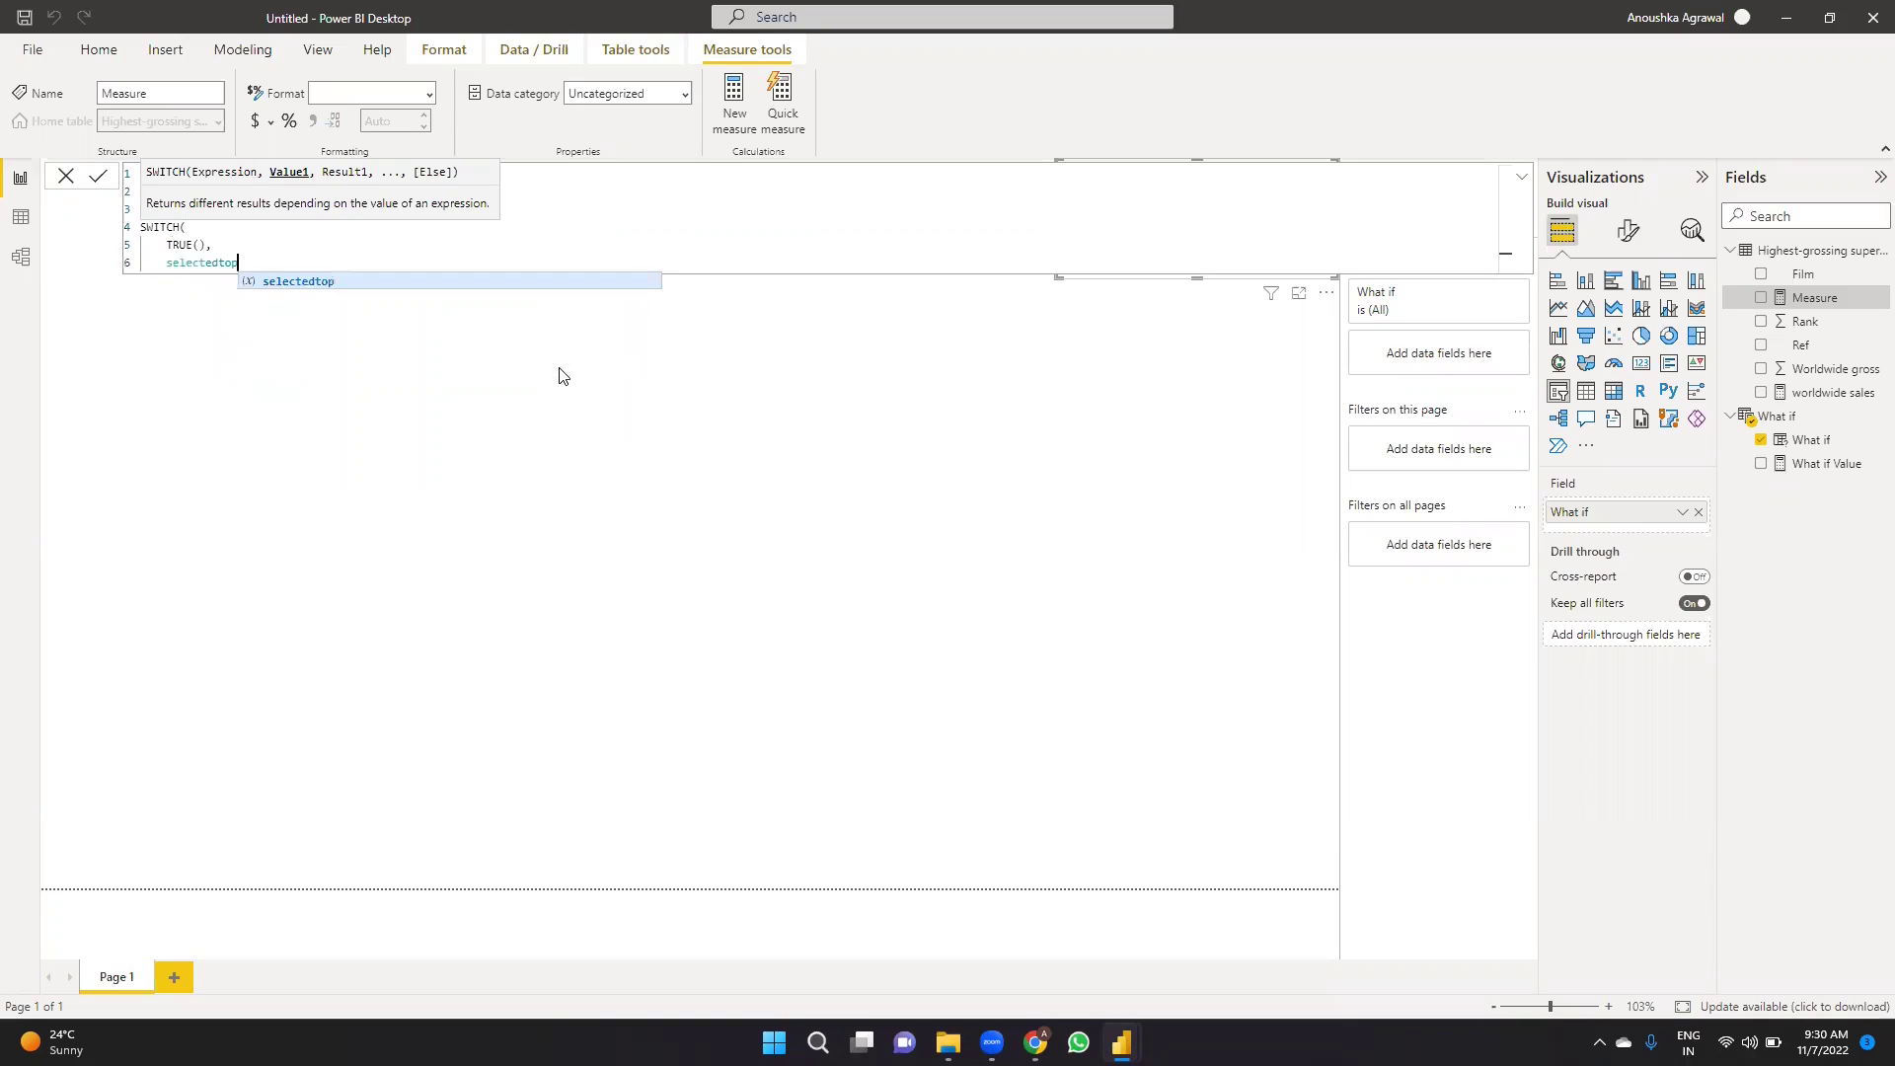
pyautogui.write(' =')
pyautogui.write(' 0, [wor')
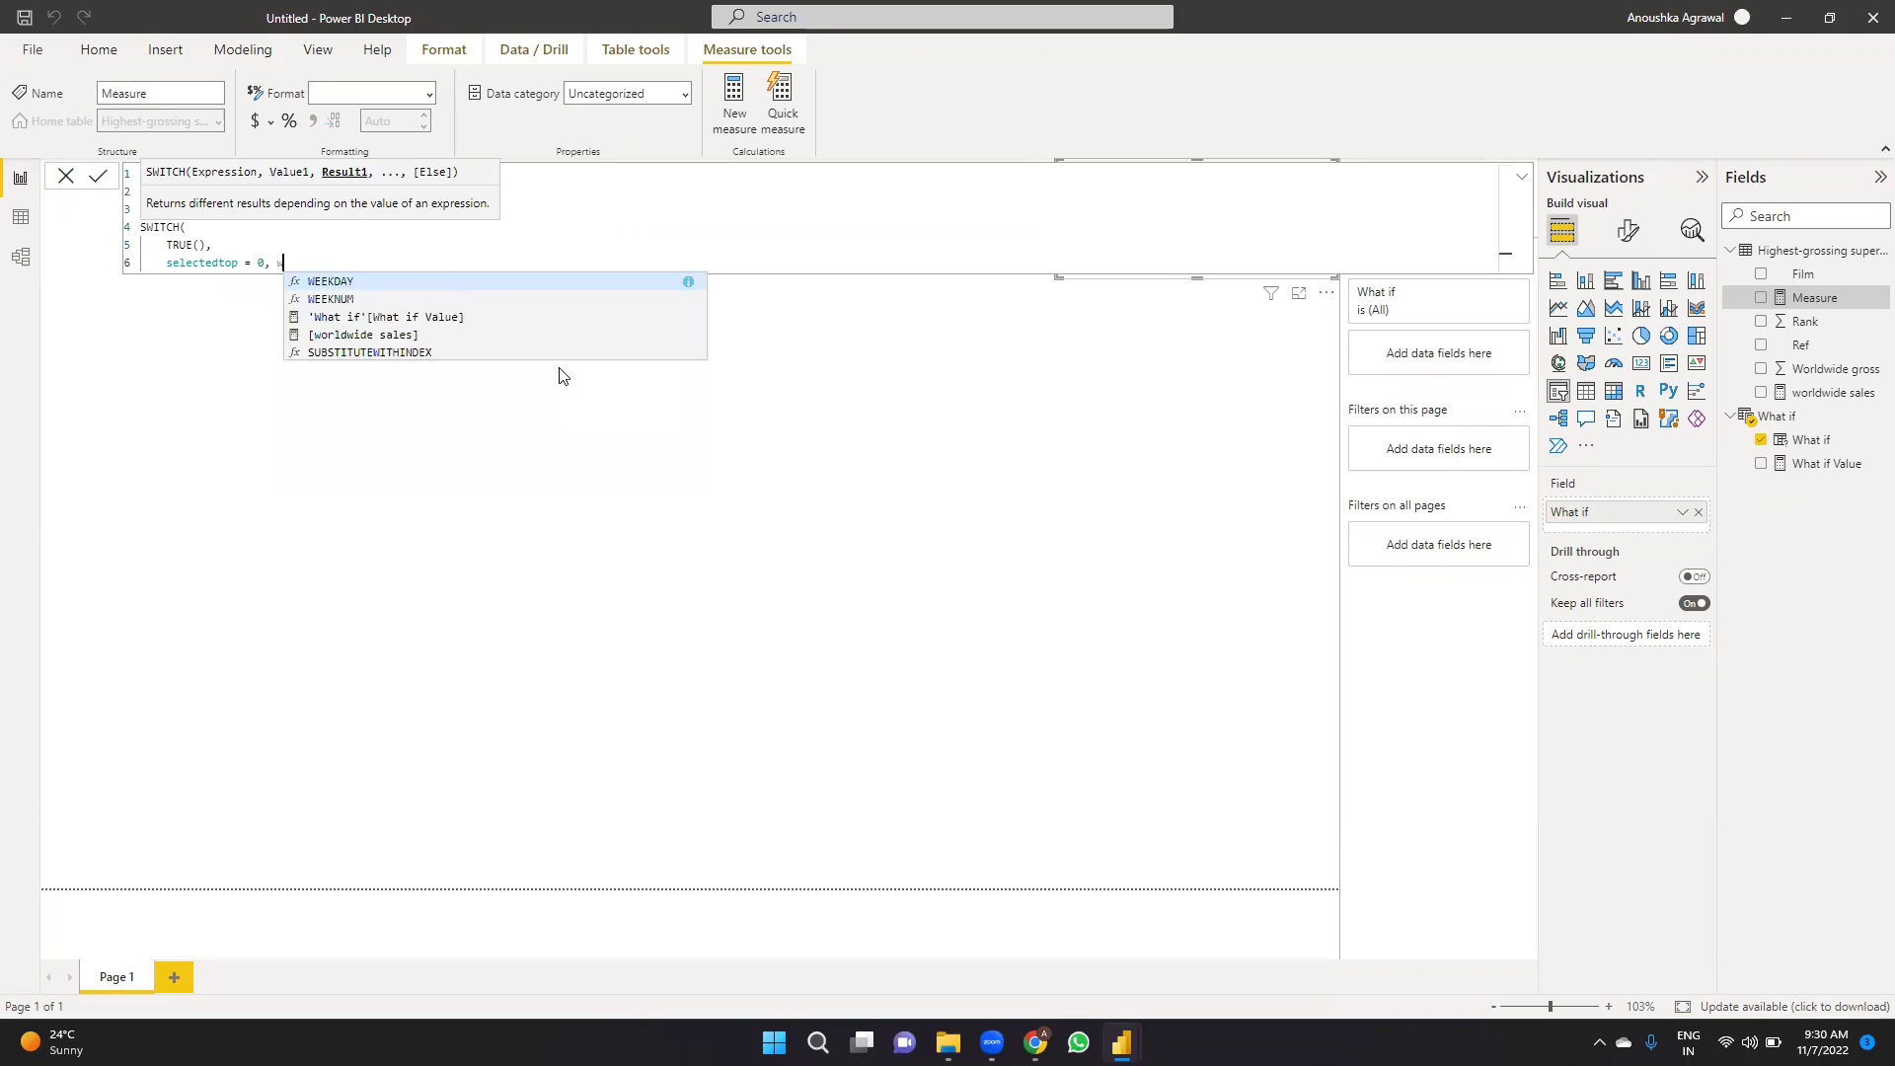
pyautogui.write('ld')
pyautogui.press('Tab')
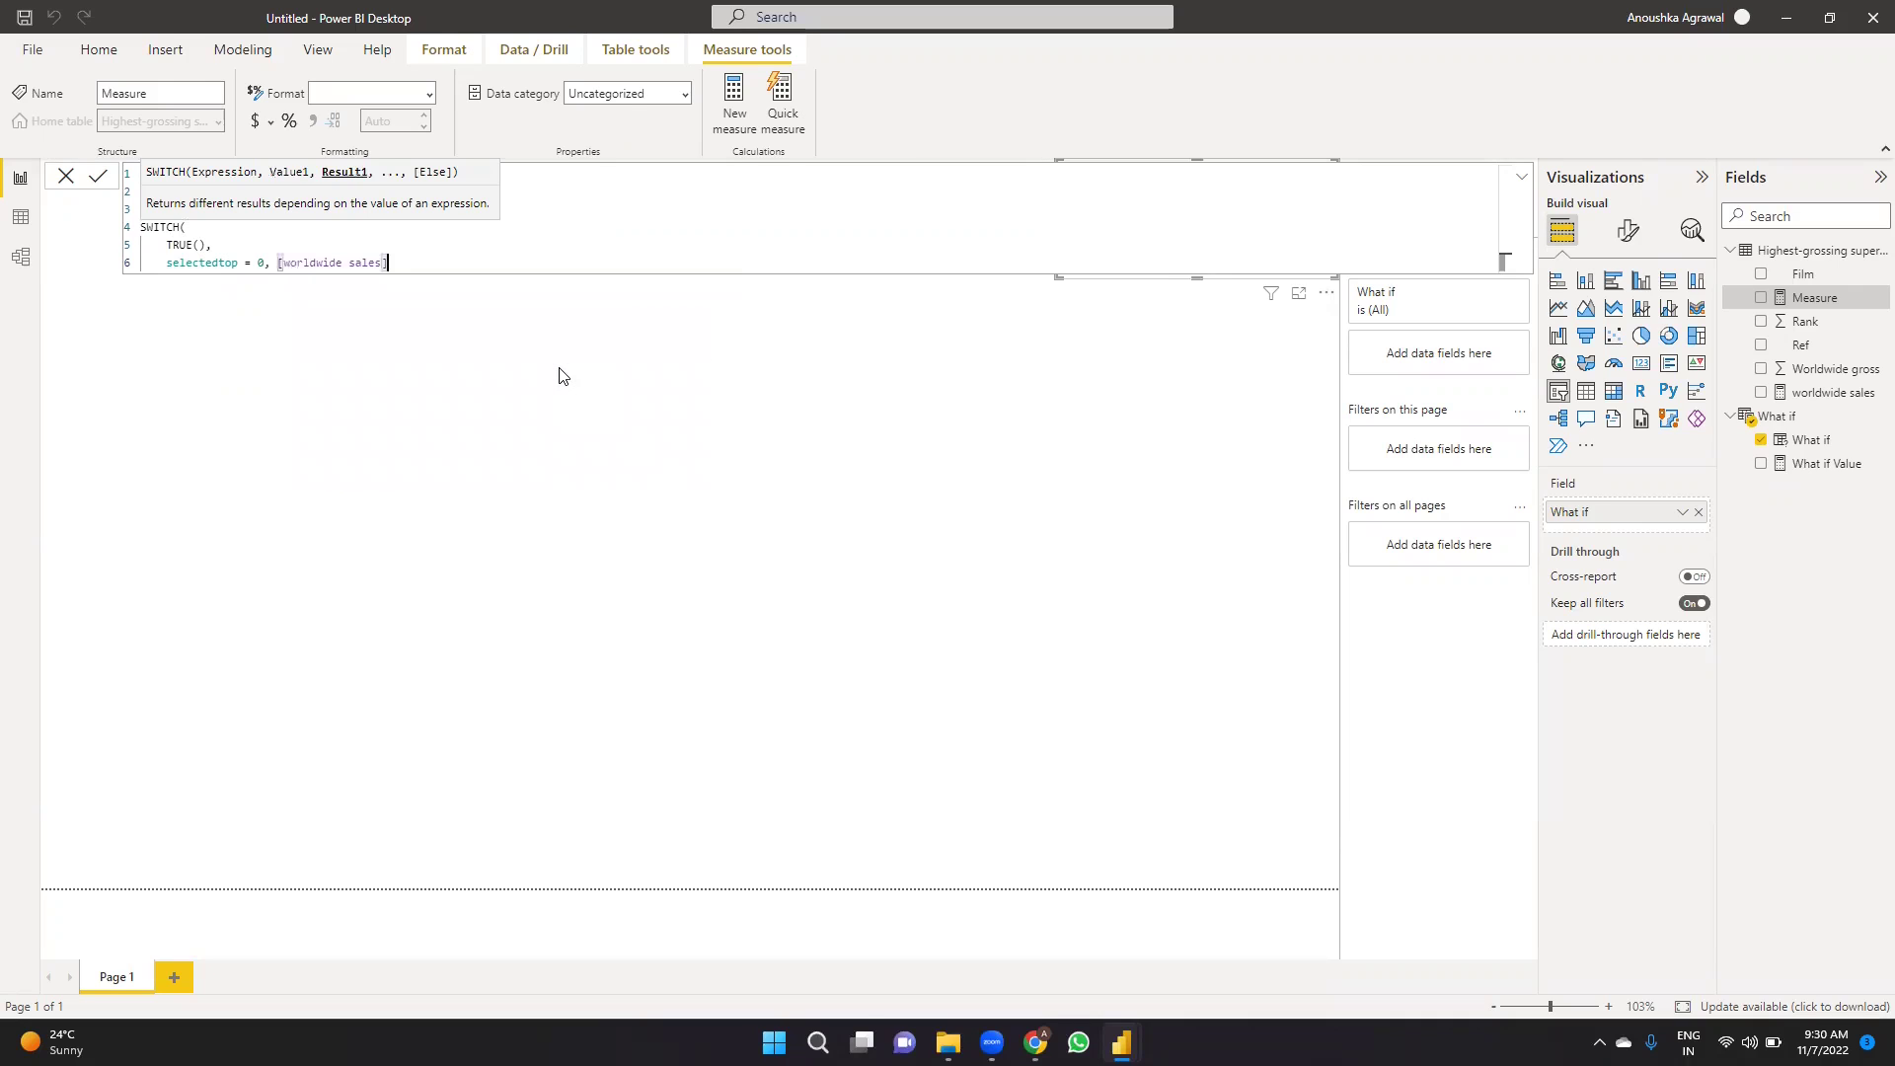
pyautogui.write(',')
pyautogui.hotkey('shift', 'Return')
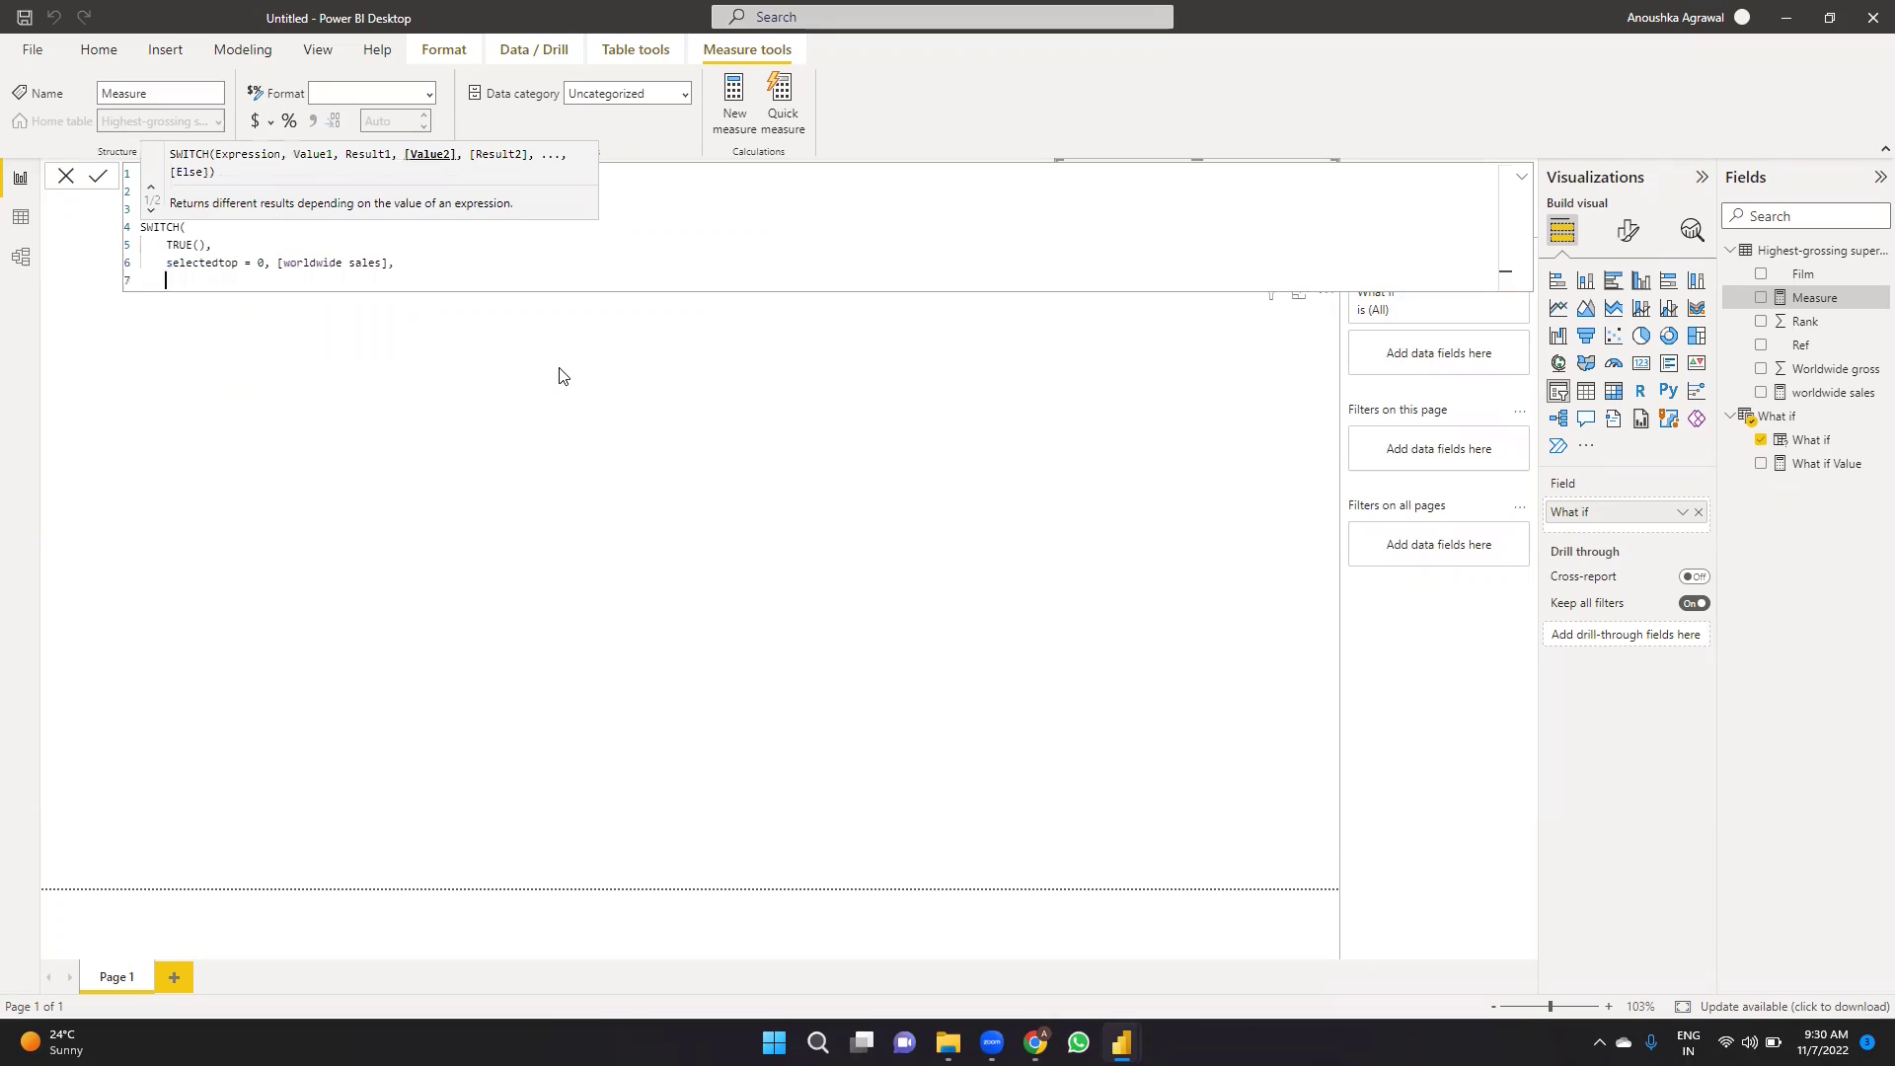
# Start the second SWITCH condition with RANKX over ALLSELECTED('Highest-grossing superhero films[edit]'[Film]).
pyautogui.write('rank')
pyautogui.press('Down')
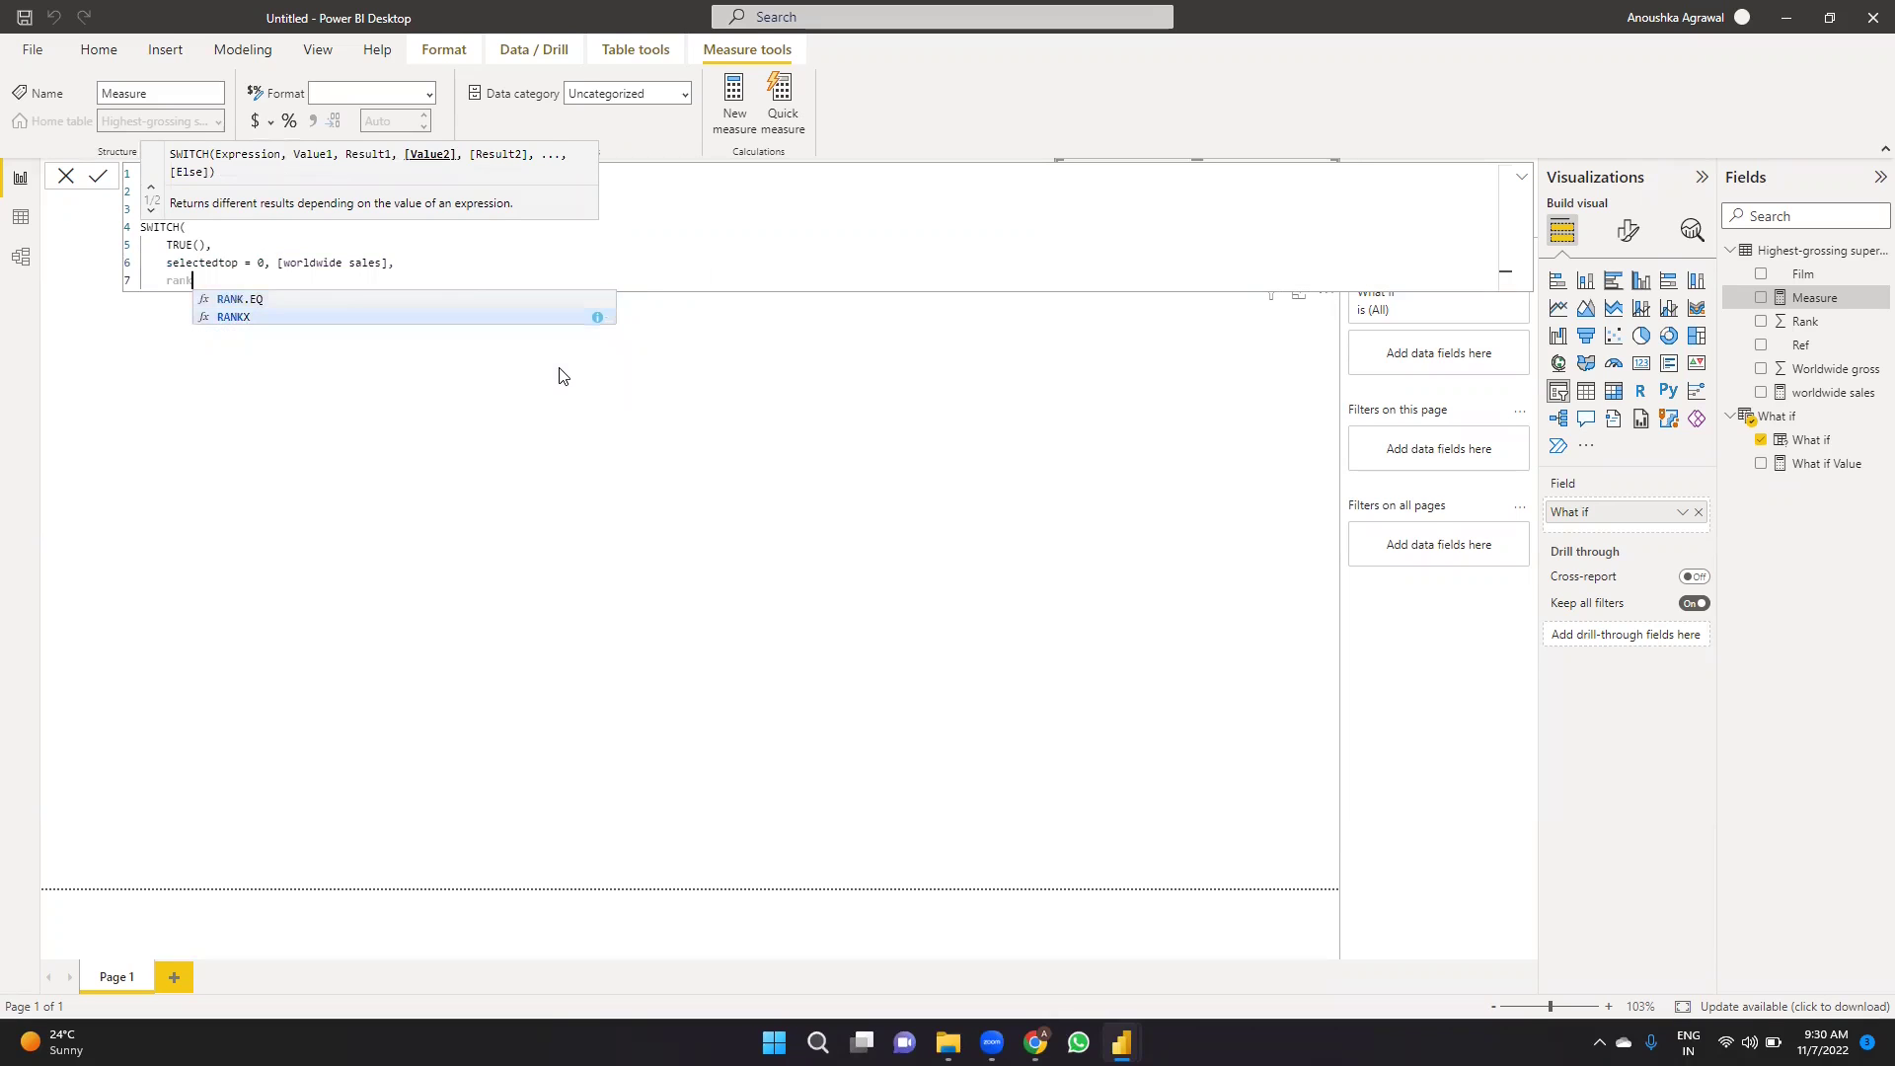
pyautogui.press('Tab')
pyautogui.write('alls')
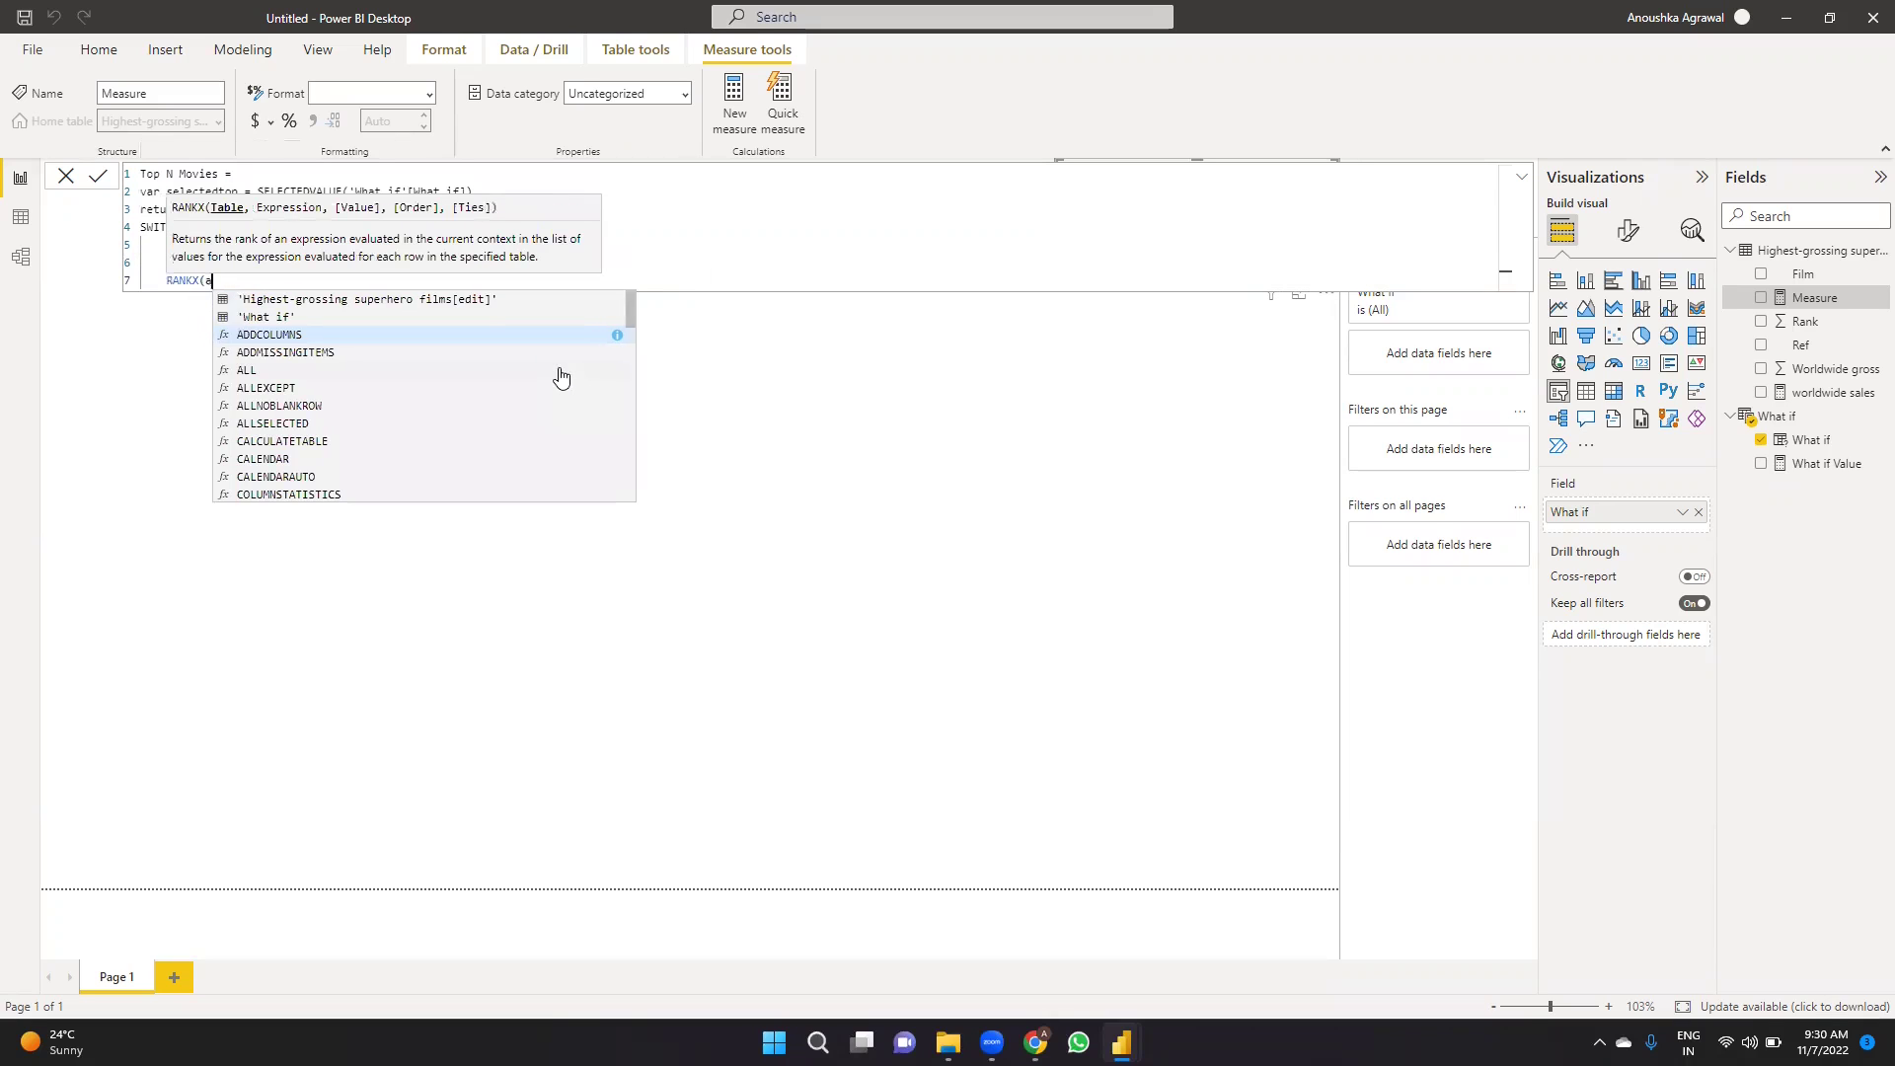
pyautogui.press('Tab')
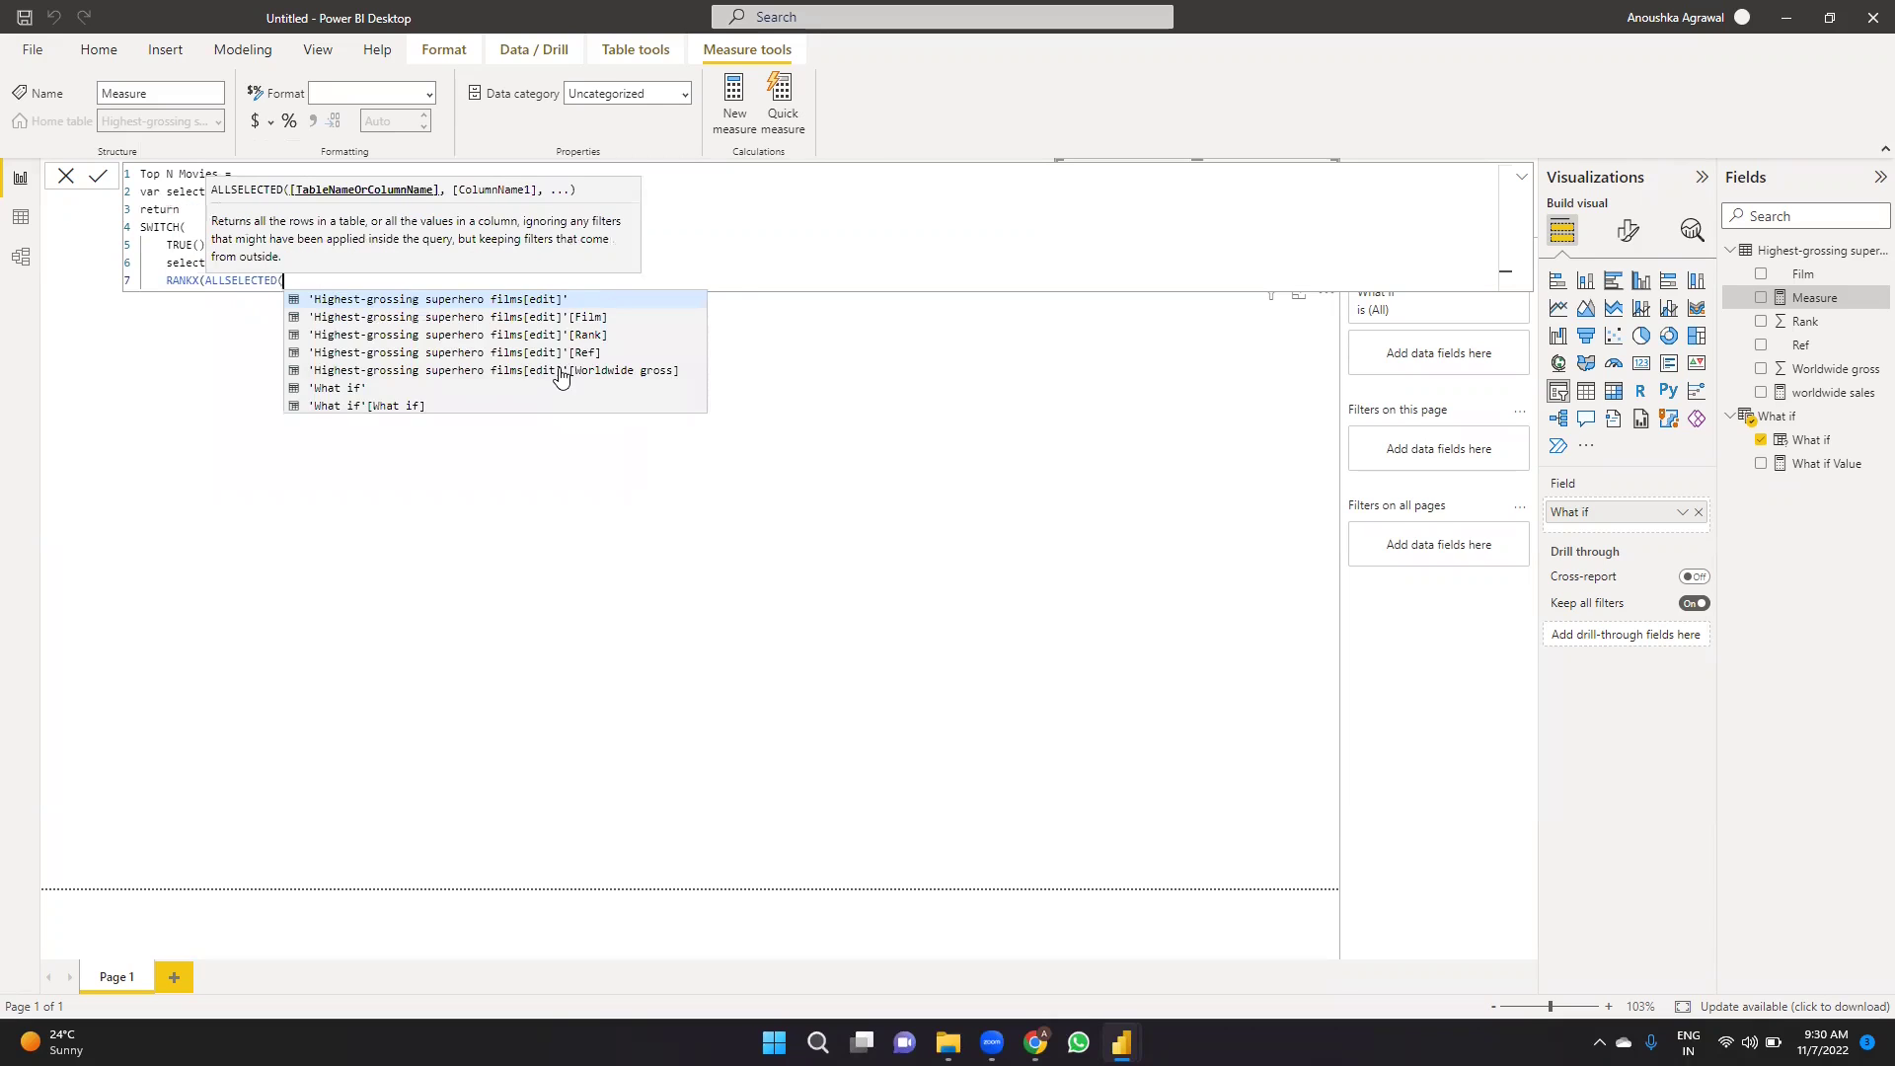
pyautogui.write('film')
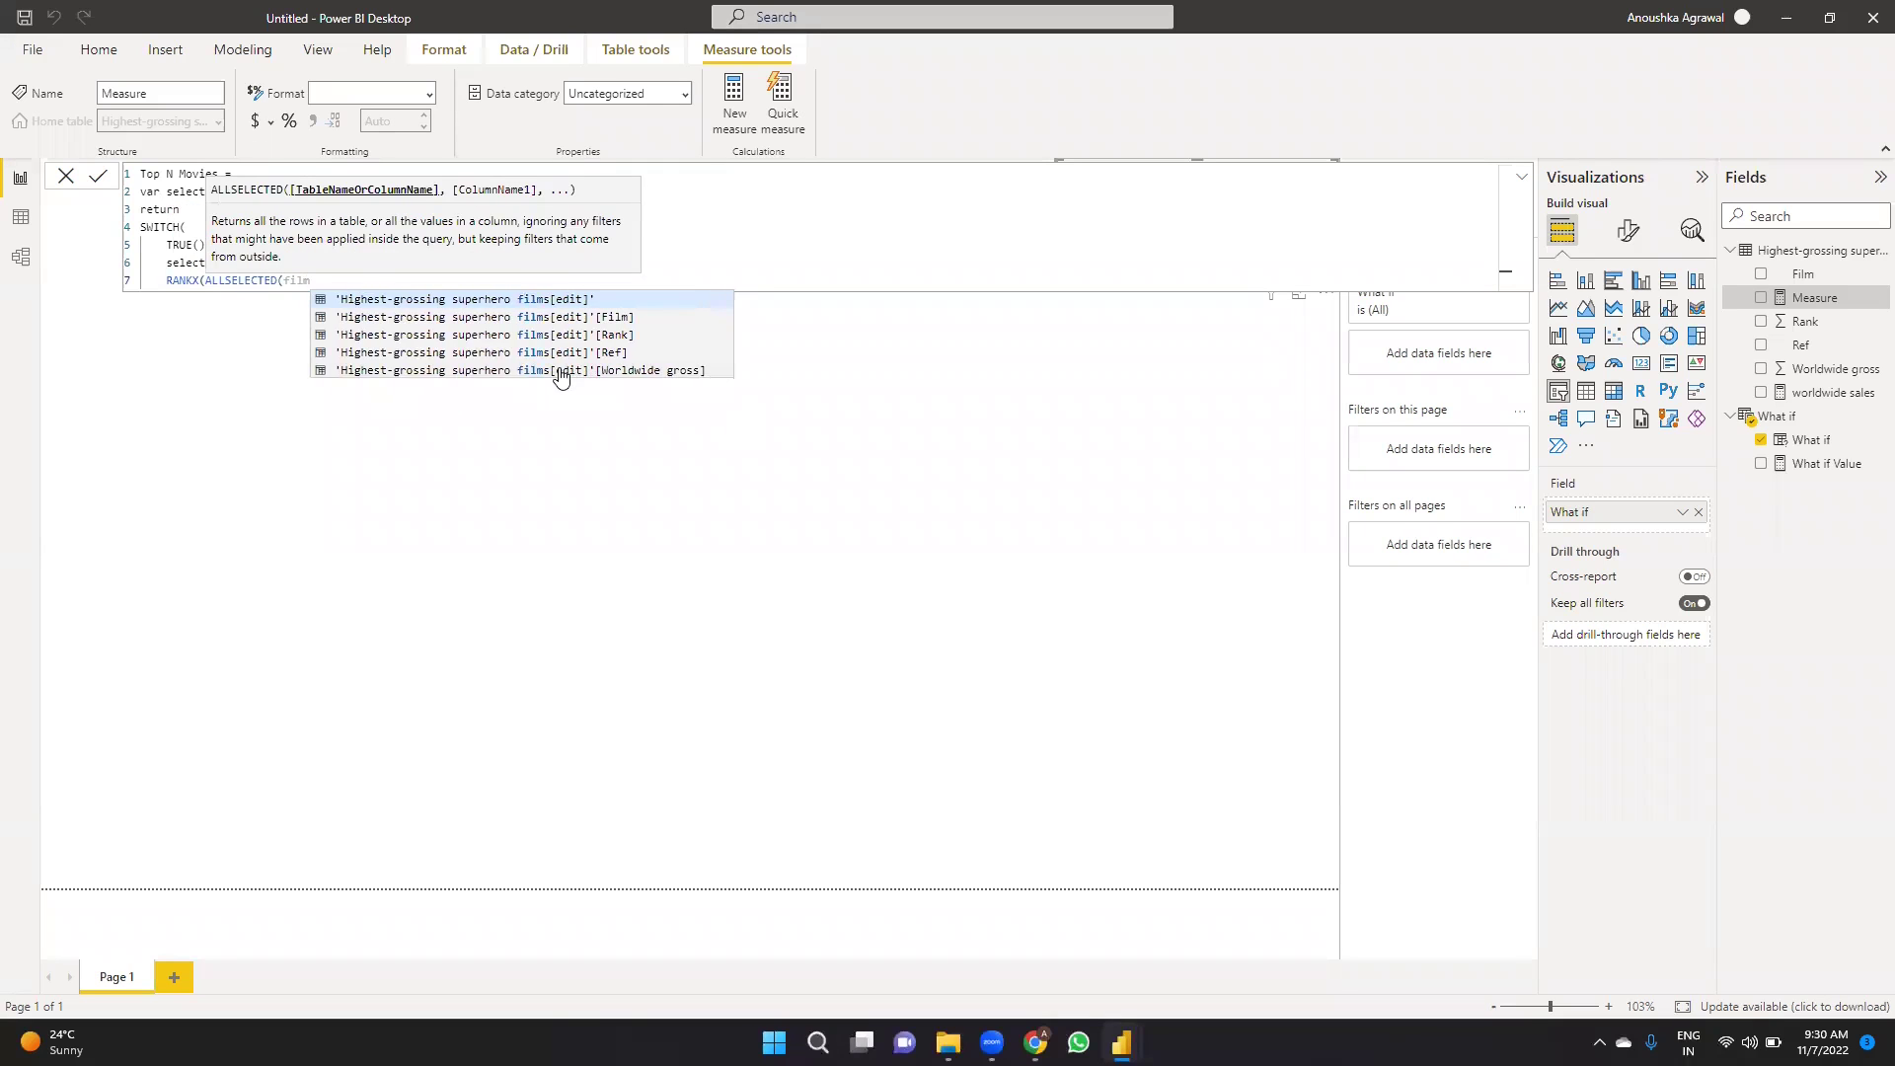
pyautogui.press('Down')
pyautogui.press('Tab')
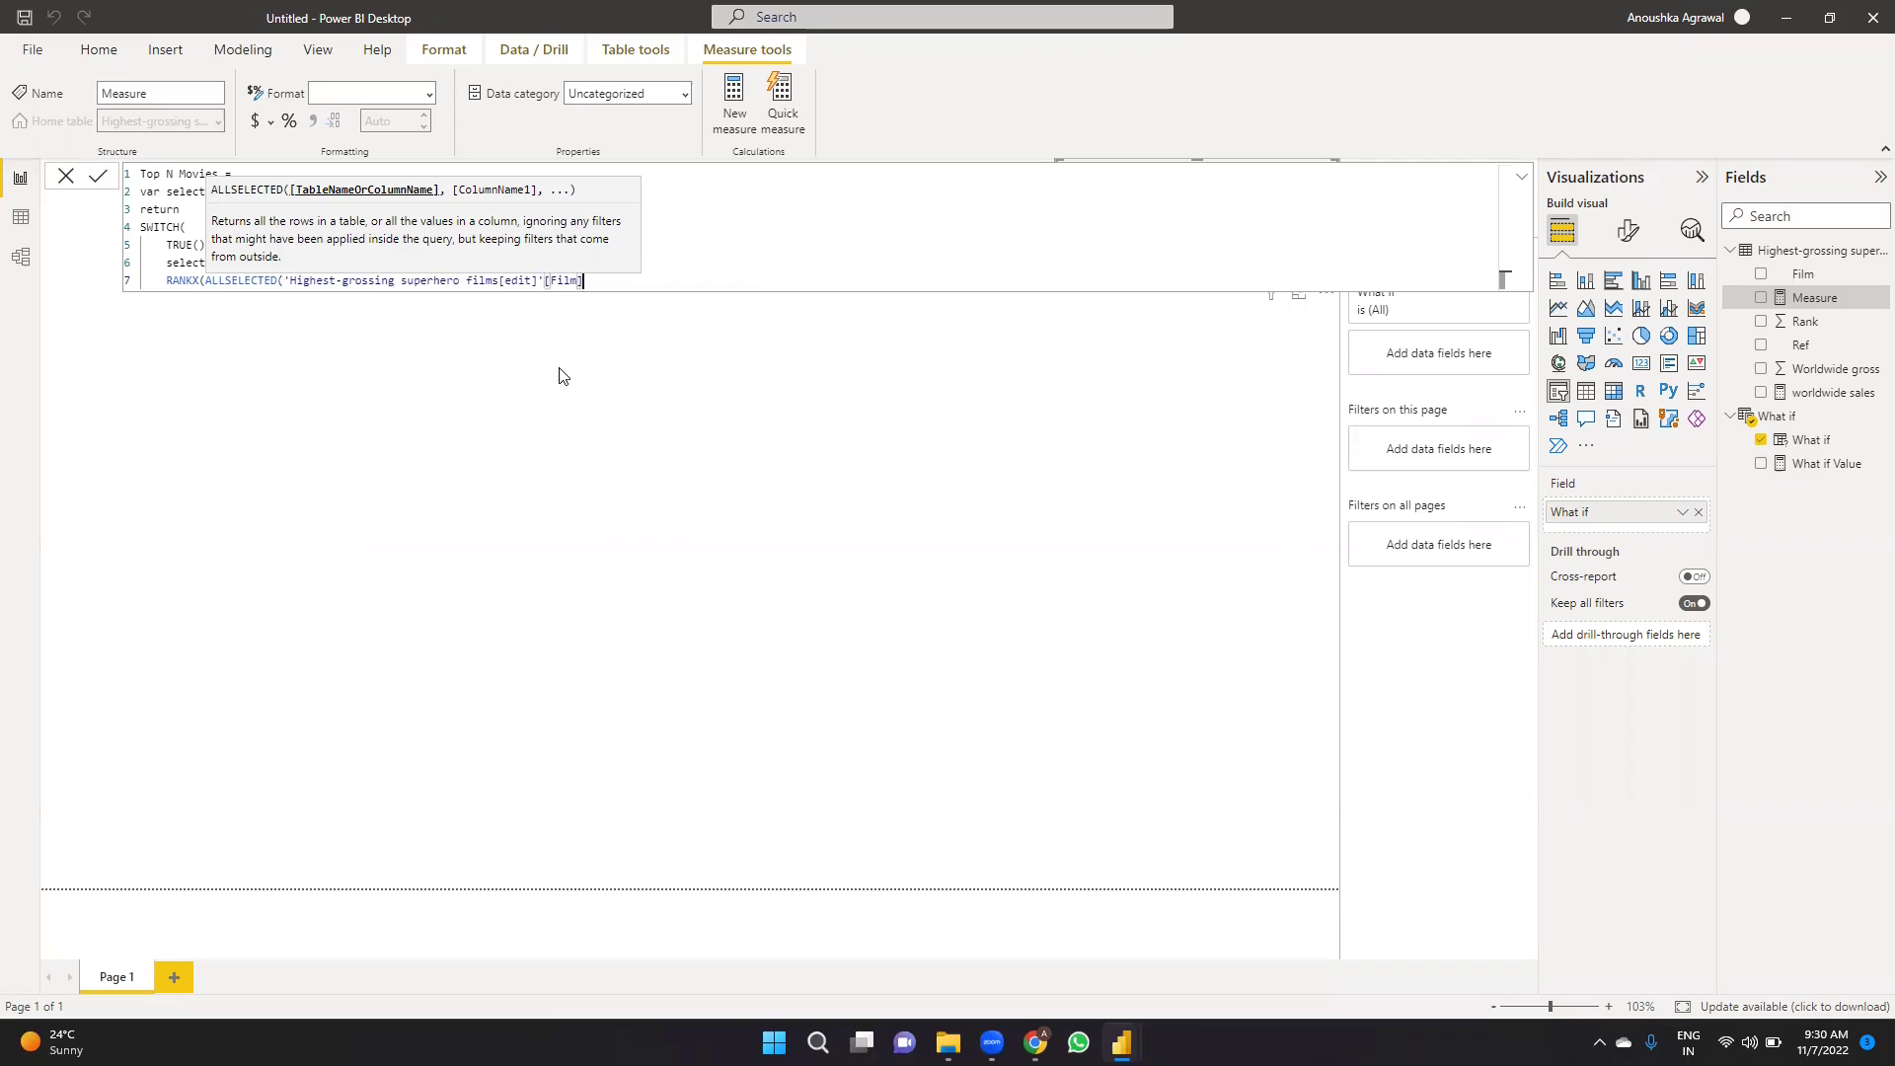
pyautogui.write('),')
# Use [worldwide sales] as the RANKX expression on its own line and close the function.
pyautogui.press('Return')
pyautogui.write('world')
pyautogui.press('Tab')
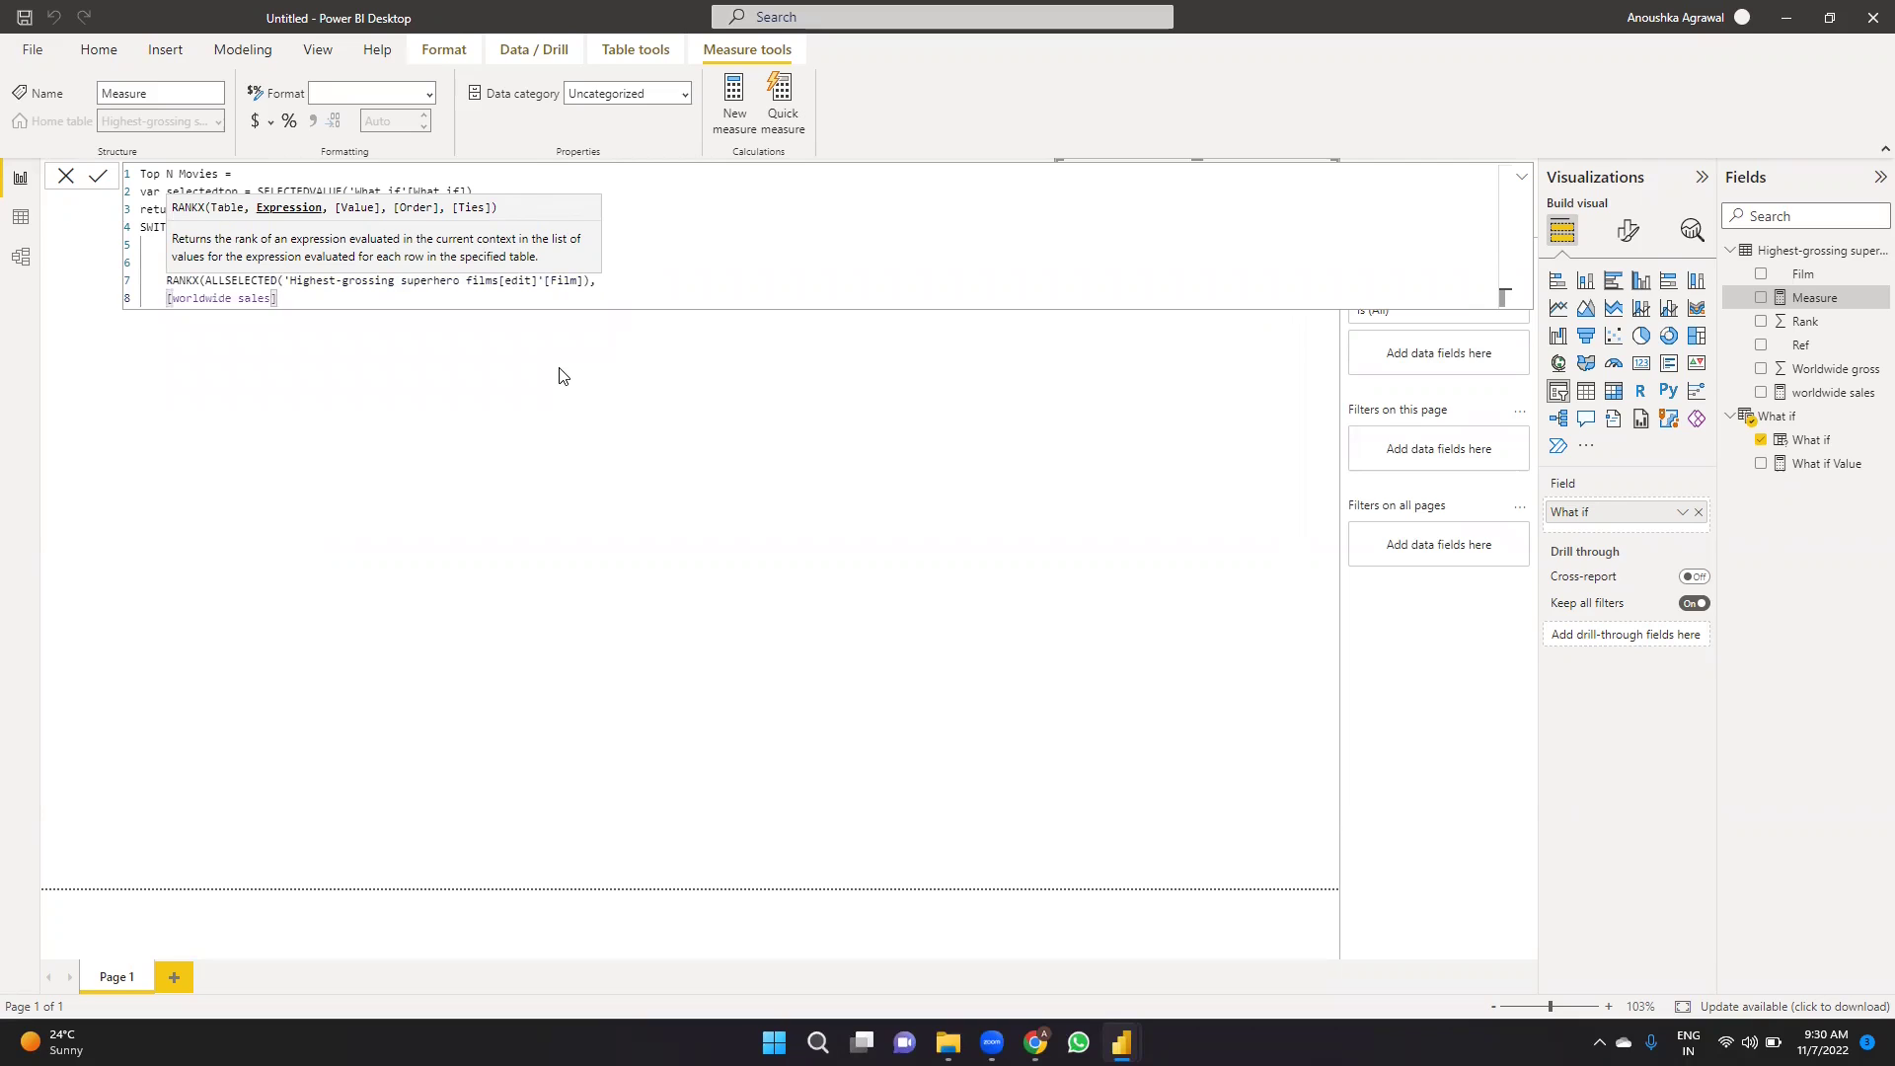
pyautogui.press('Return')
pyautogui.write(')')
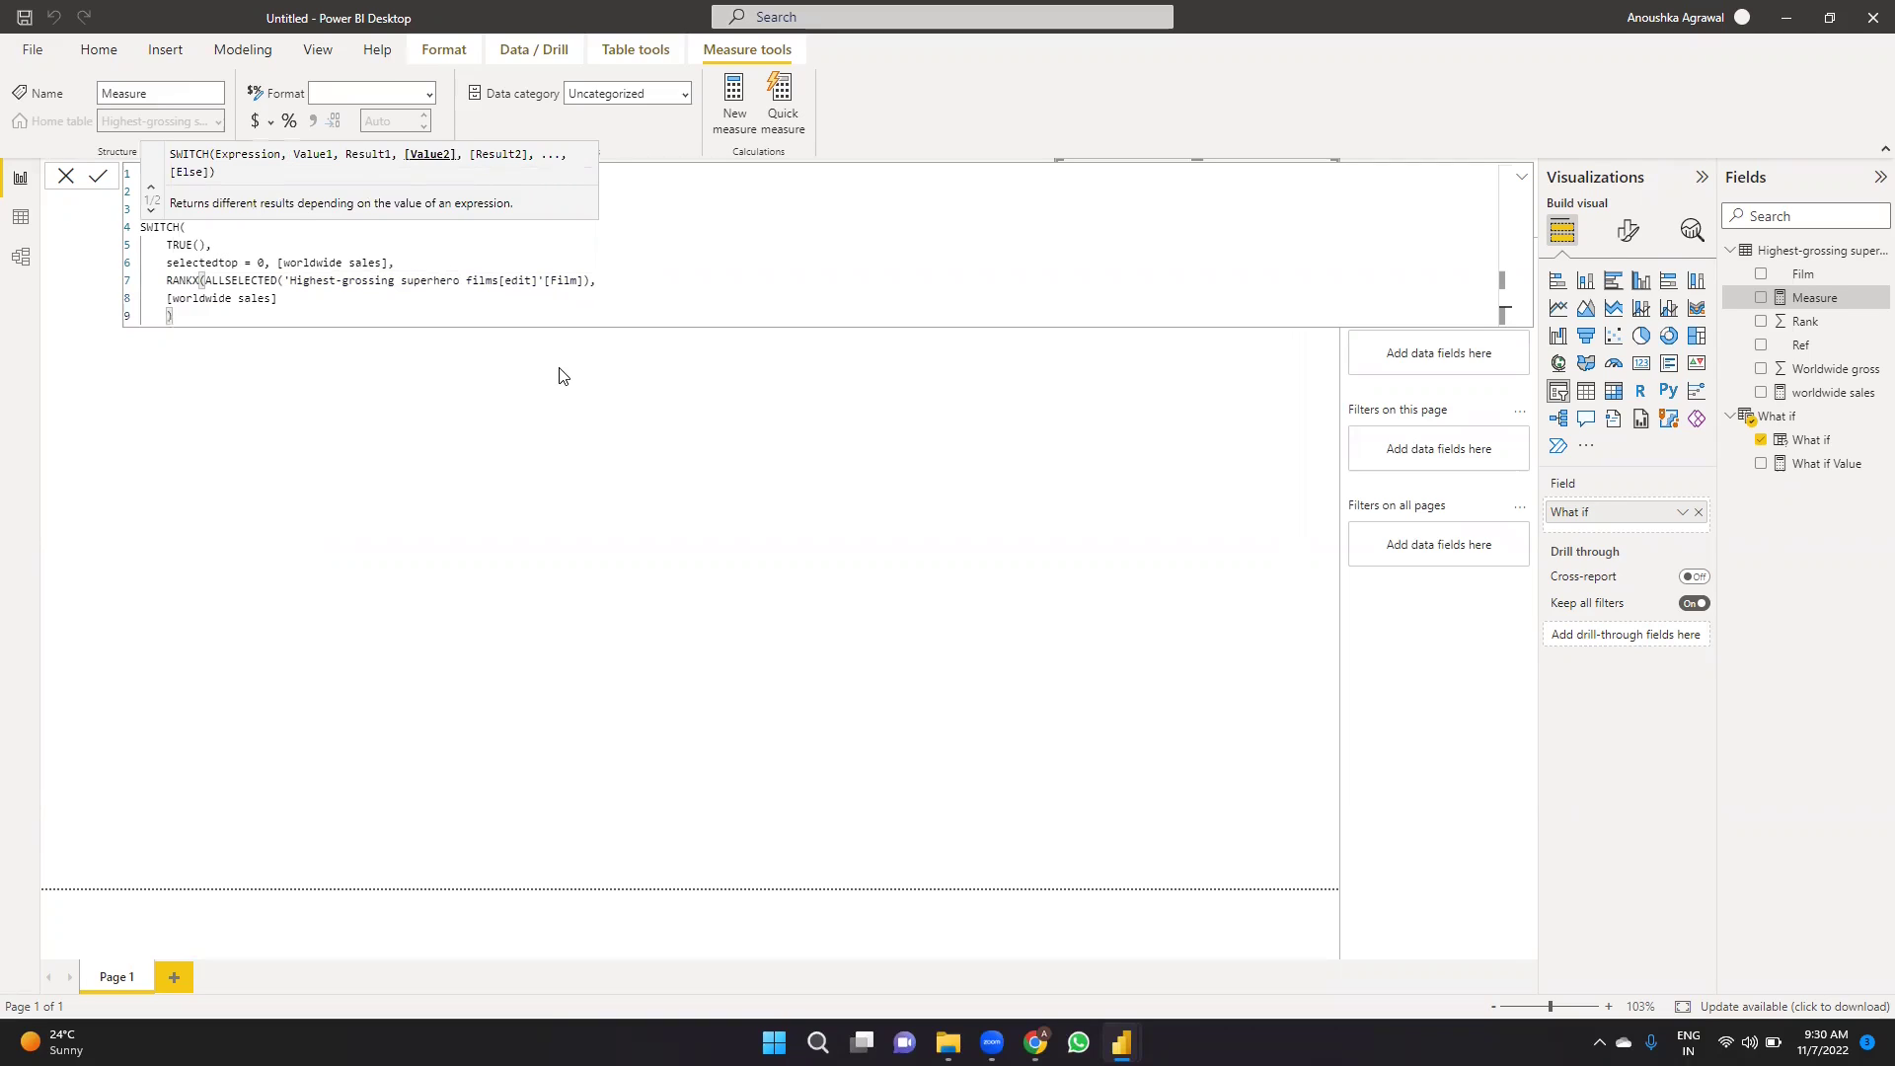
# Compare the rank with <=selectedtop, return [worldwide sales] for that case, then close the SWITCH and commit the Top N Movies measure.
pyautogui.write('<=select')
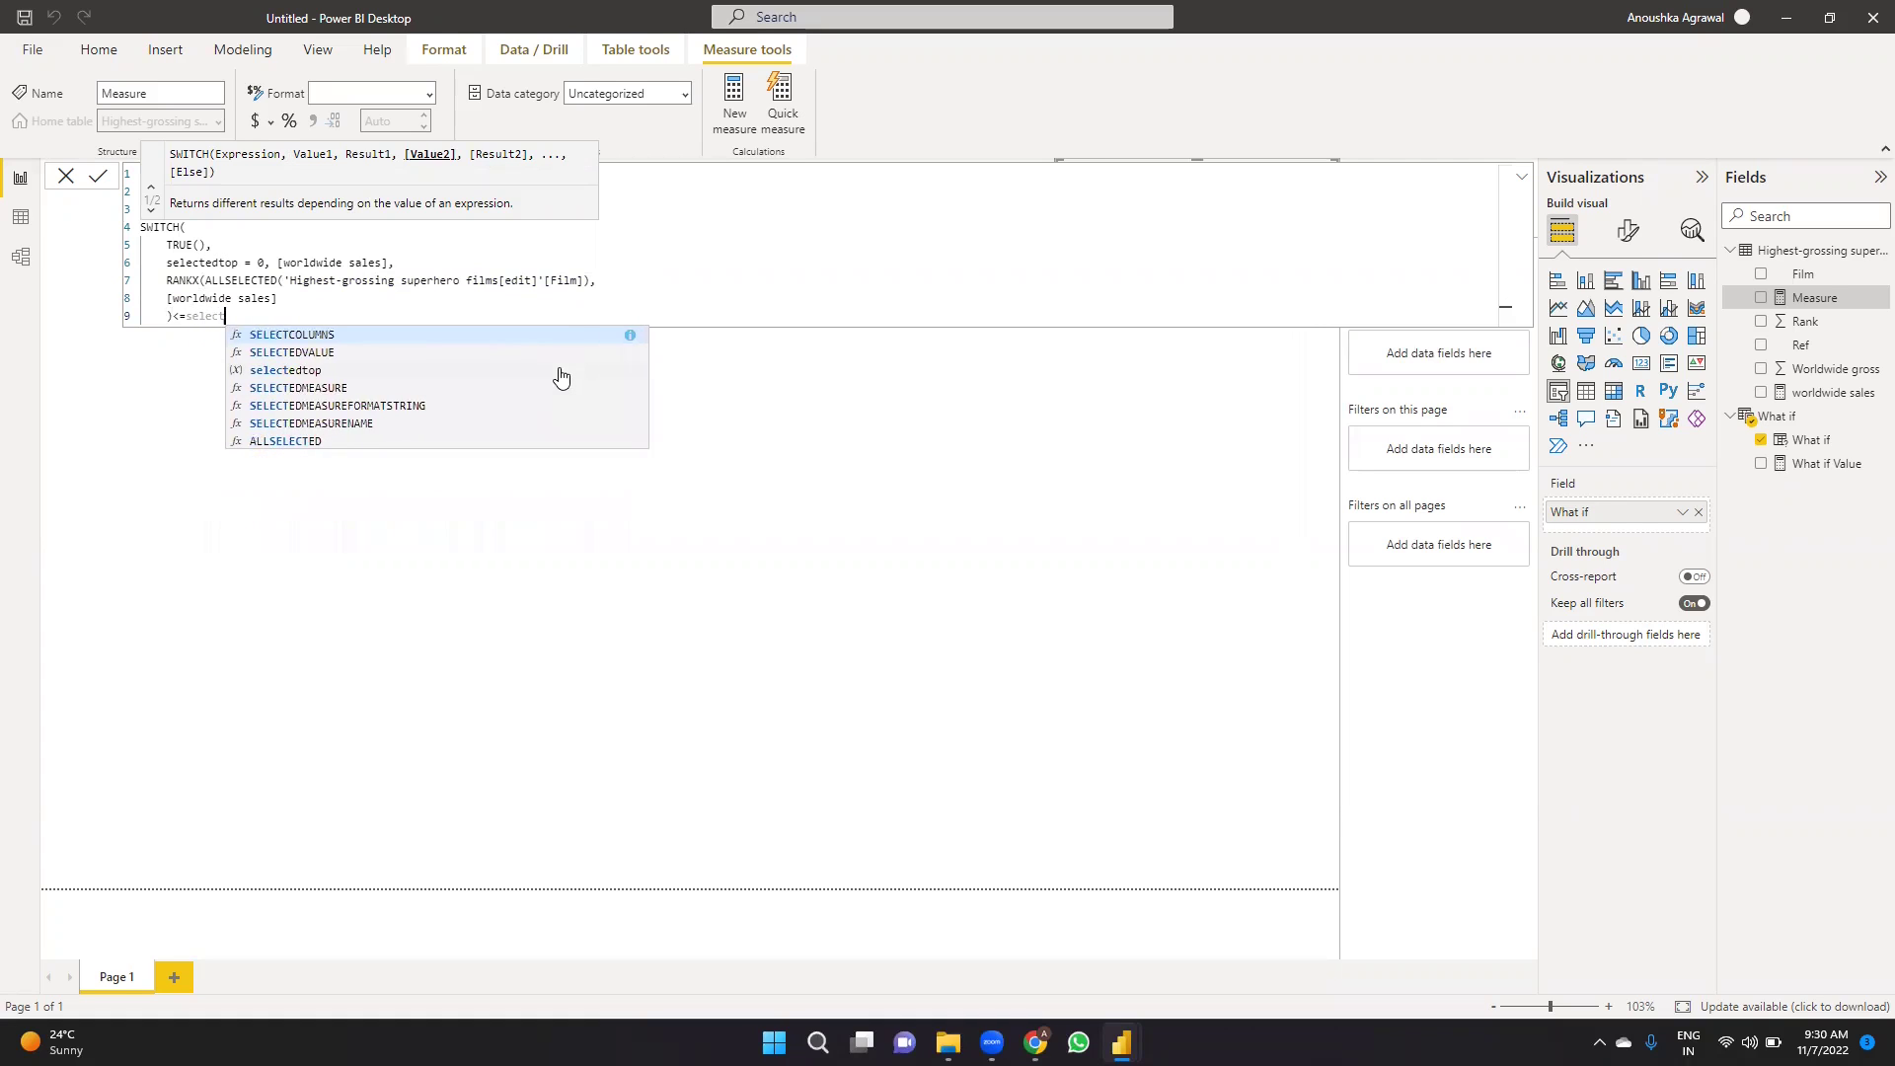
pyautogui.press('Down')
pyautogui.press('Down')
pyautogui.press('Tab')
pyautogui.write(', world')
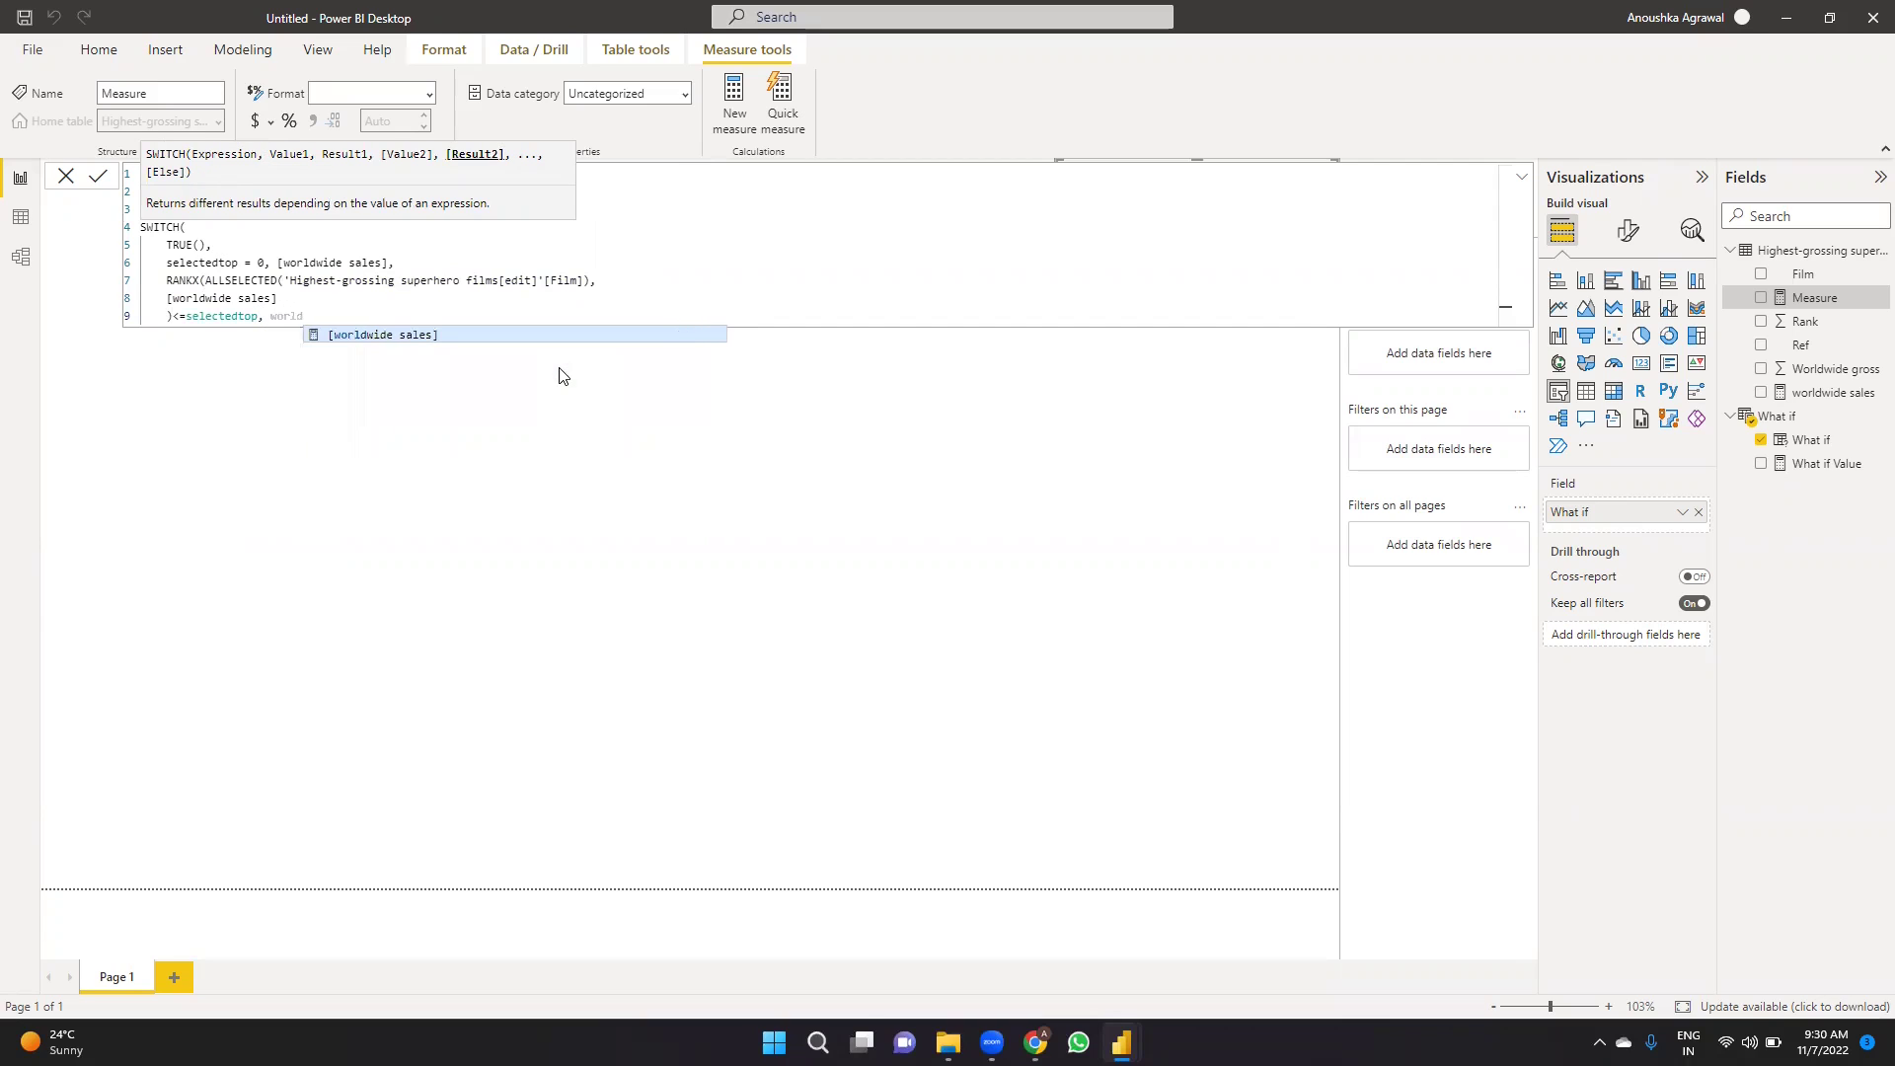
pyautogui.press('Tab')
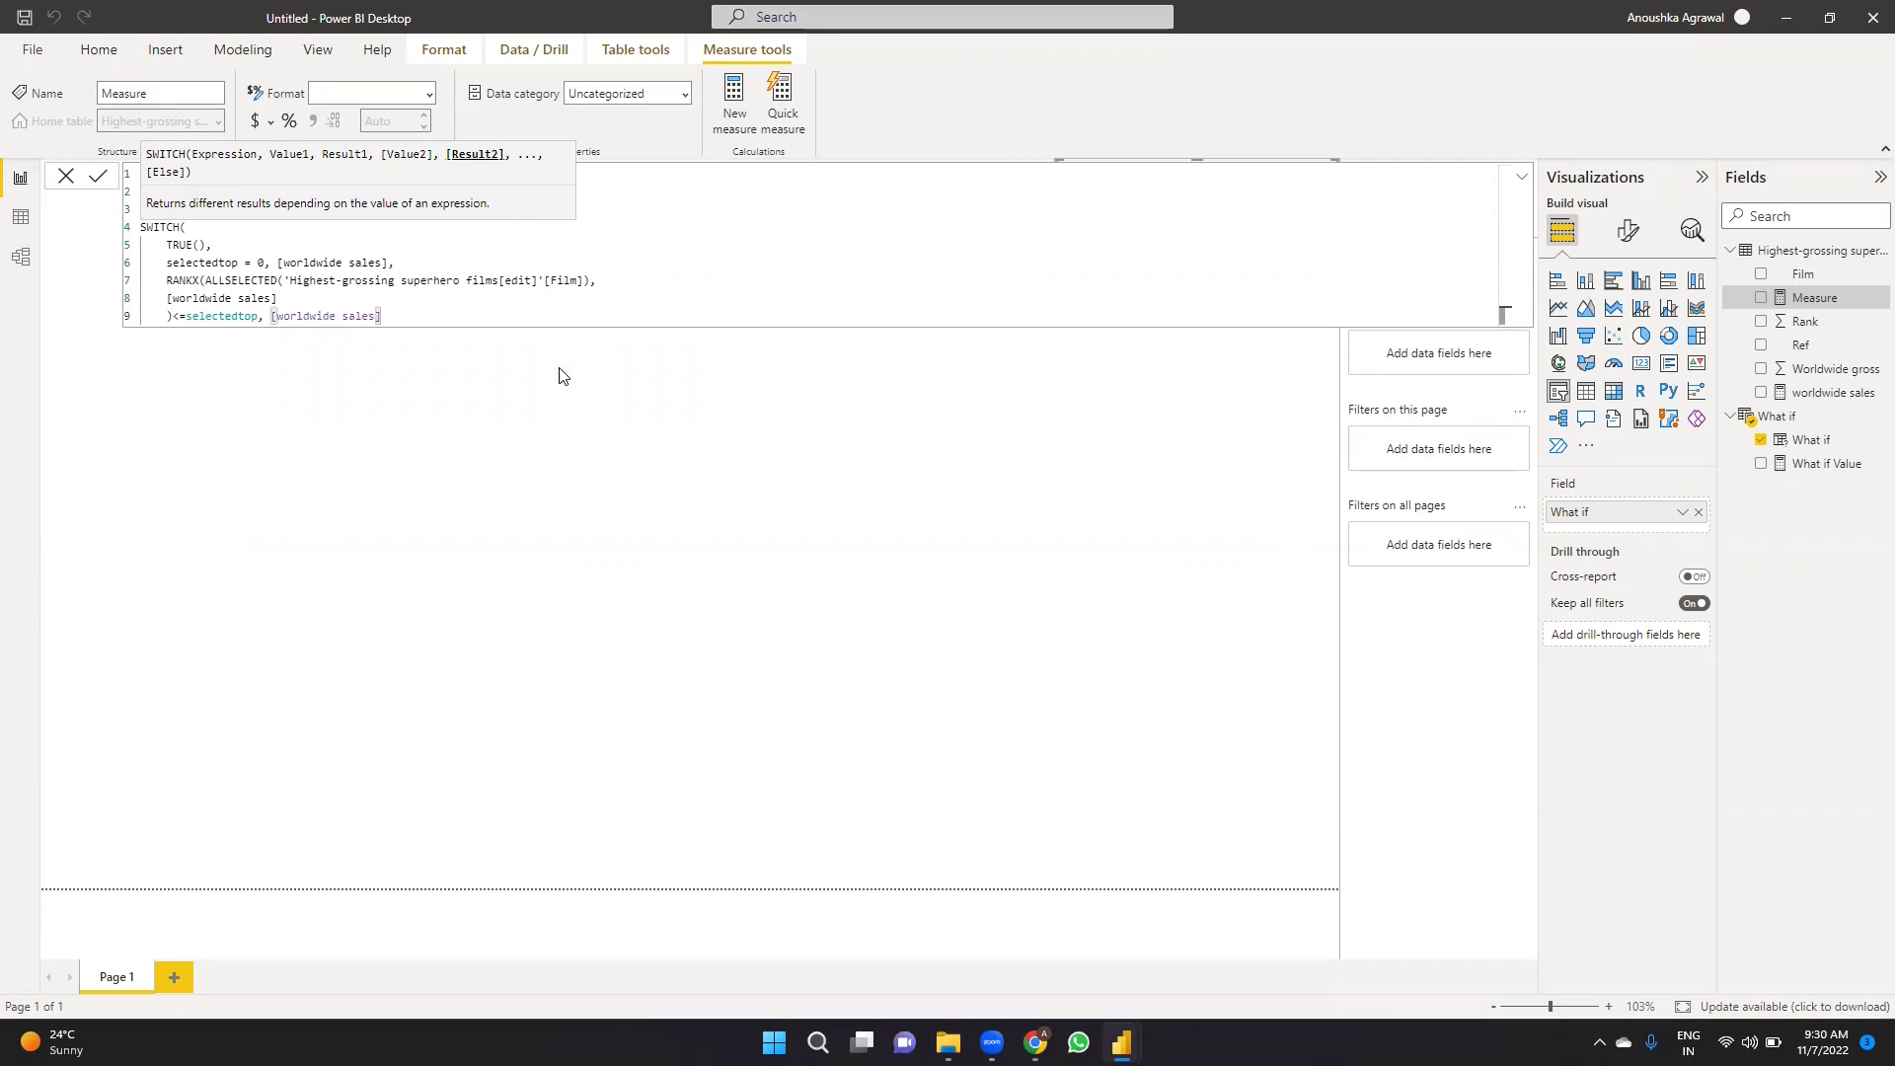
pyautogui.hotkey('shift', 'Return')
pyautogui.write(')')
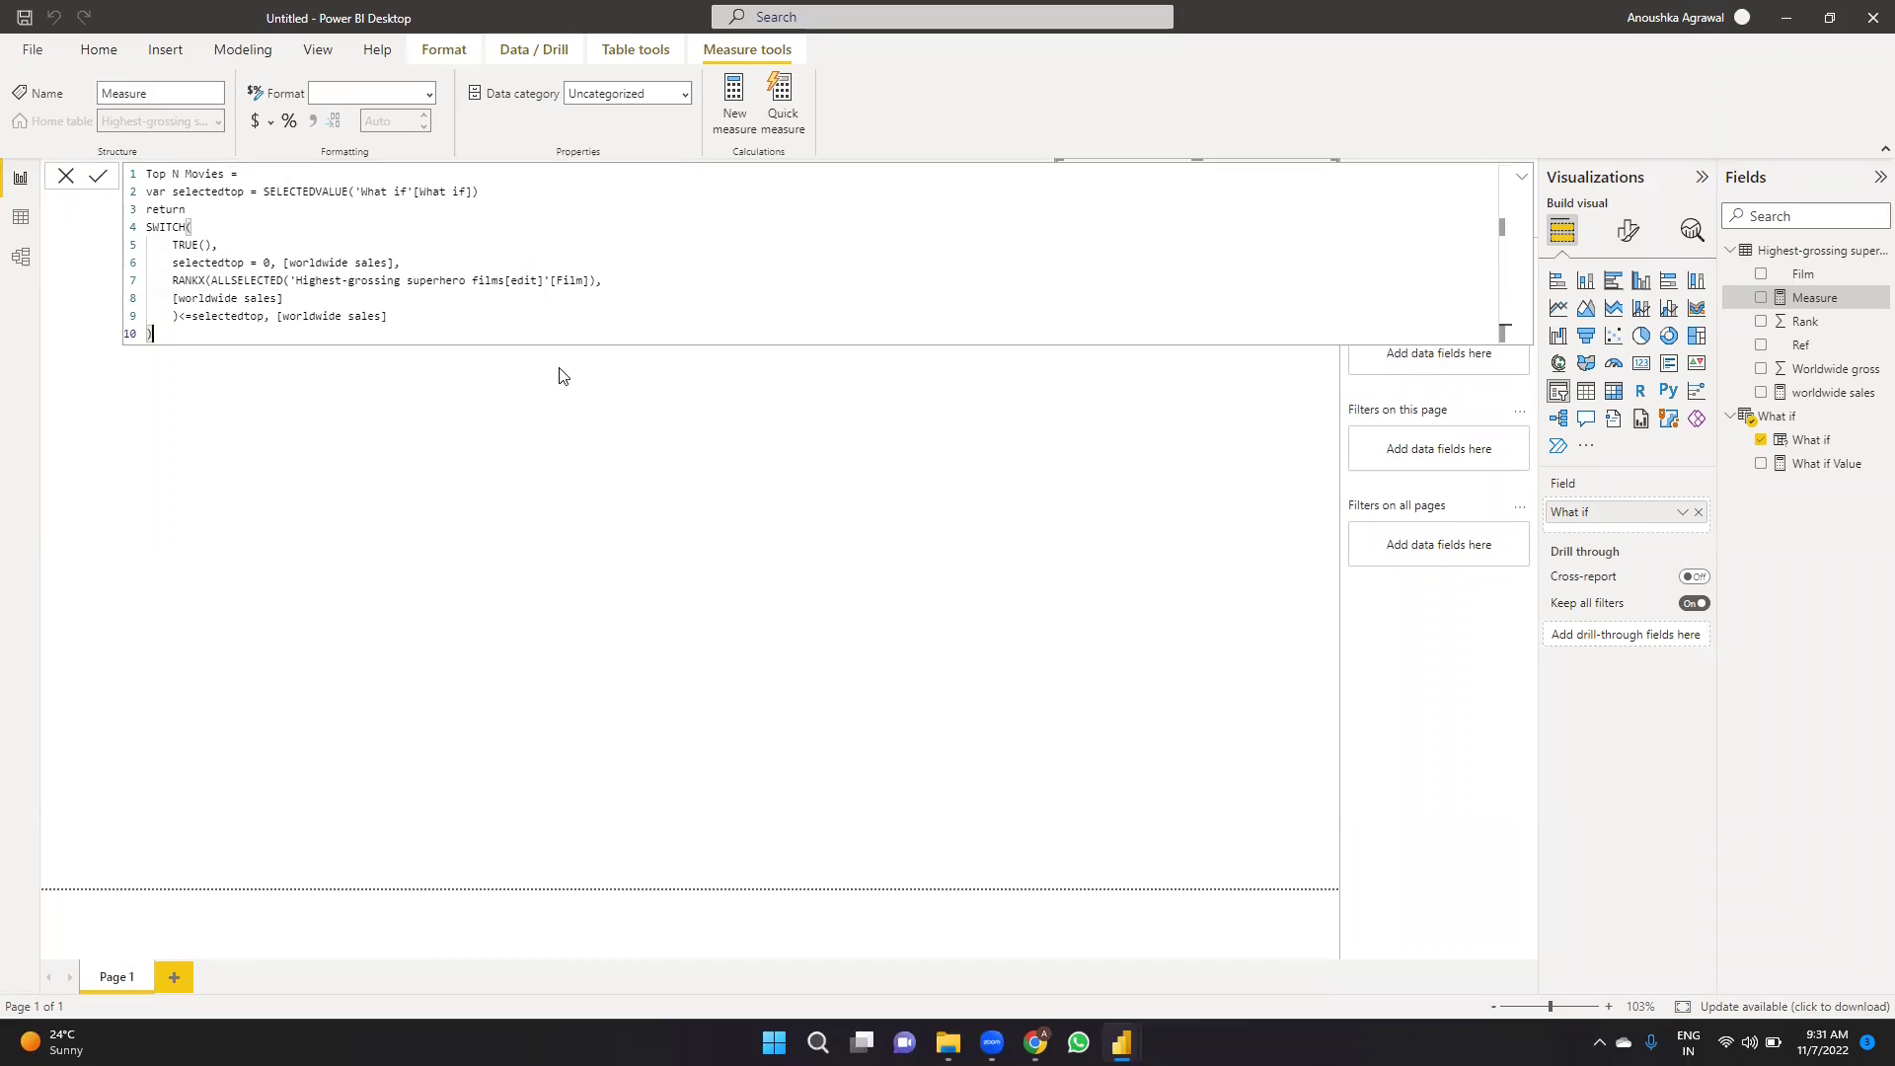
pyautogui.hotkey('ctrl', 'a')
pyautogui.press('Right')
pyautogui.press('Return')
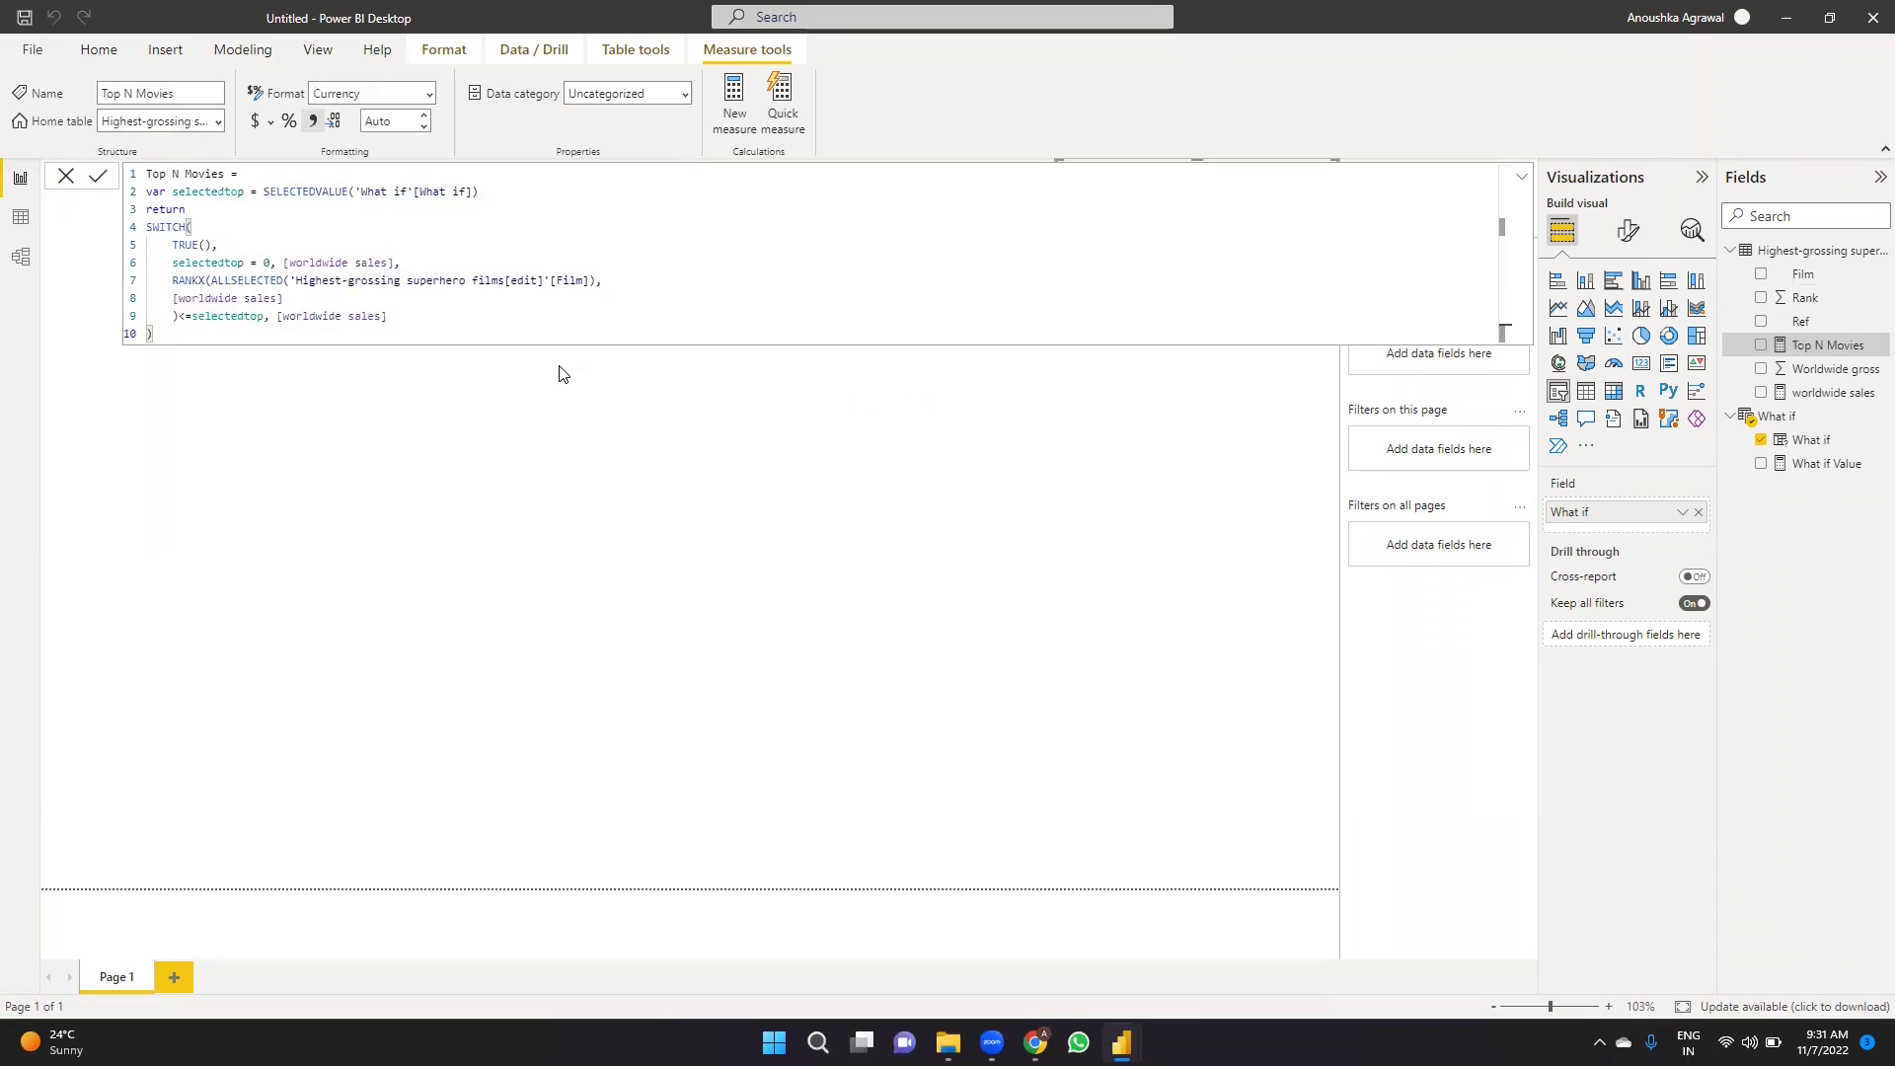
# Add a clustered bar chart to the page, enlarge it to a tall portrait shape and place it against the page's left edge.
pyautogui.click(475, 728)
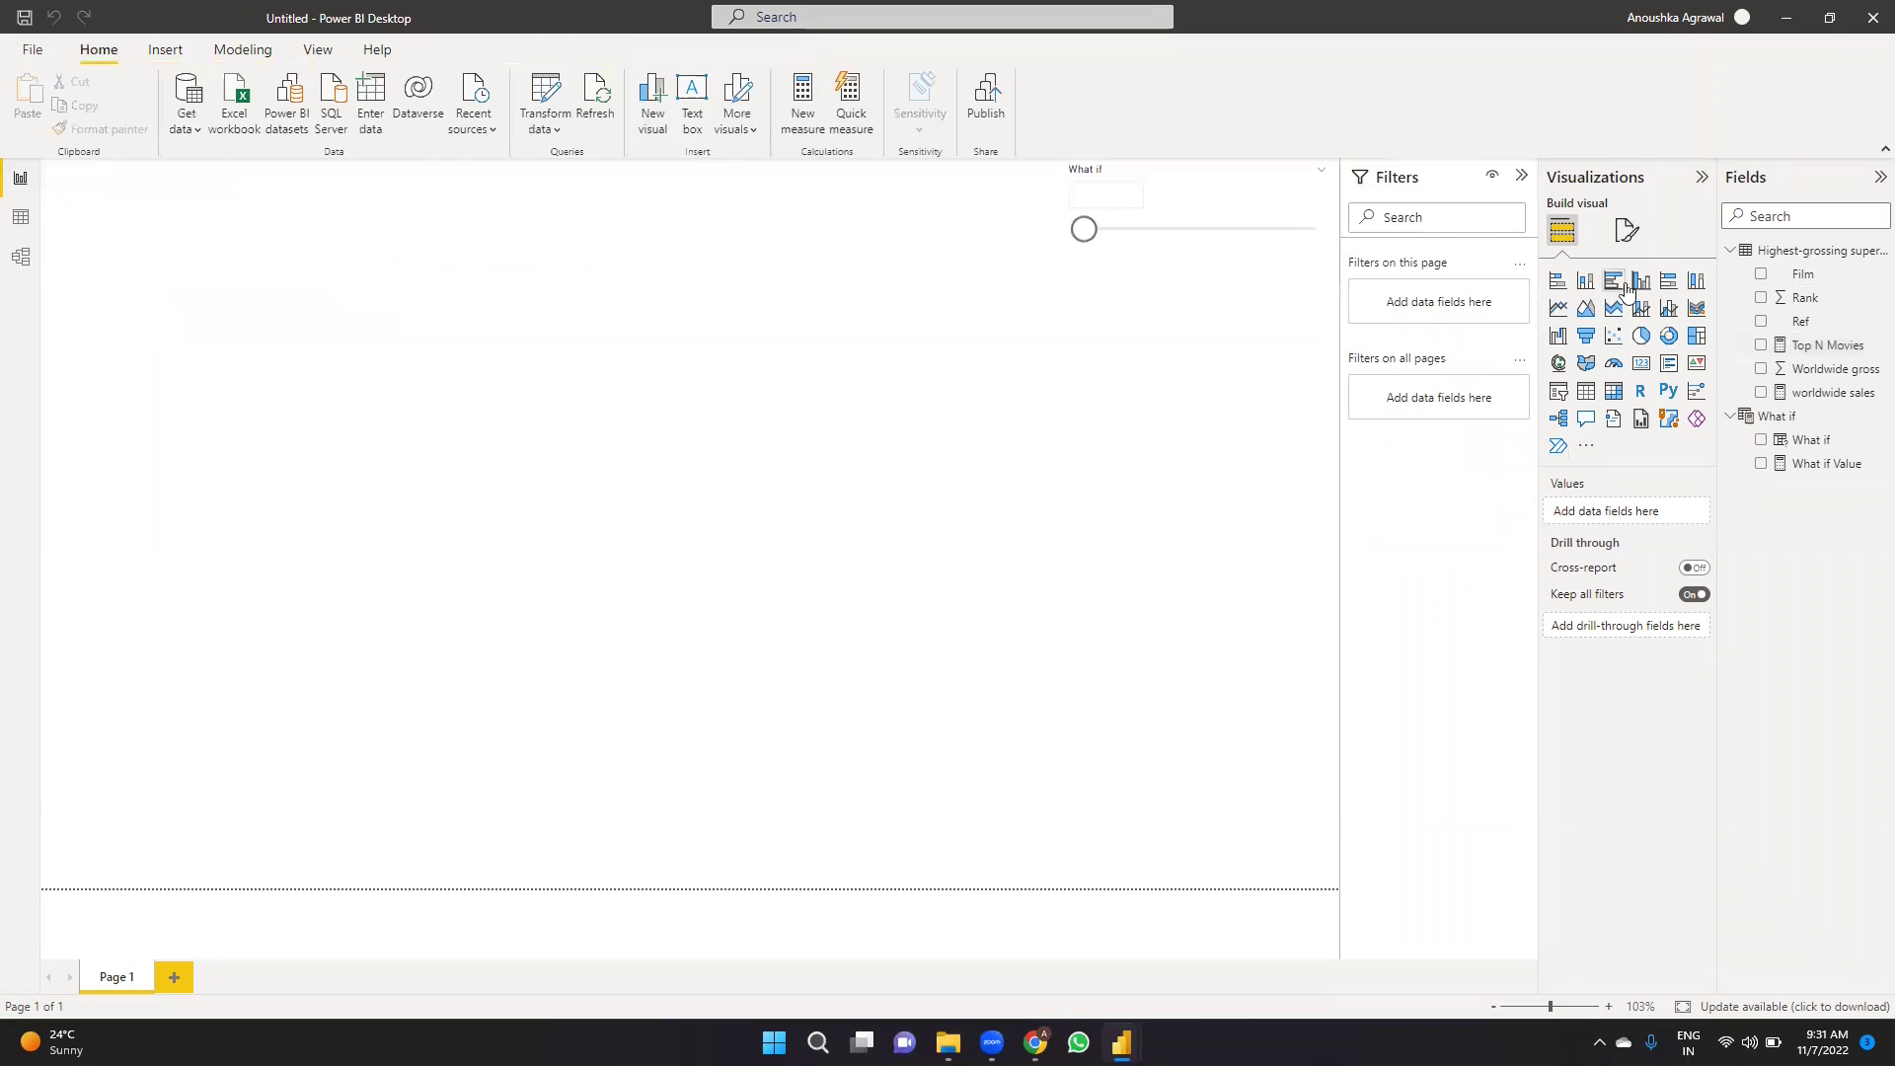
pyautogui.click(1612, 281)
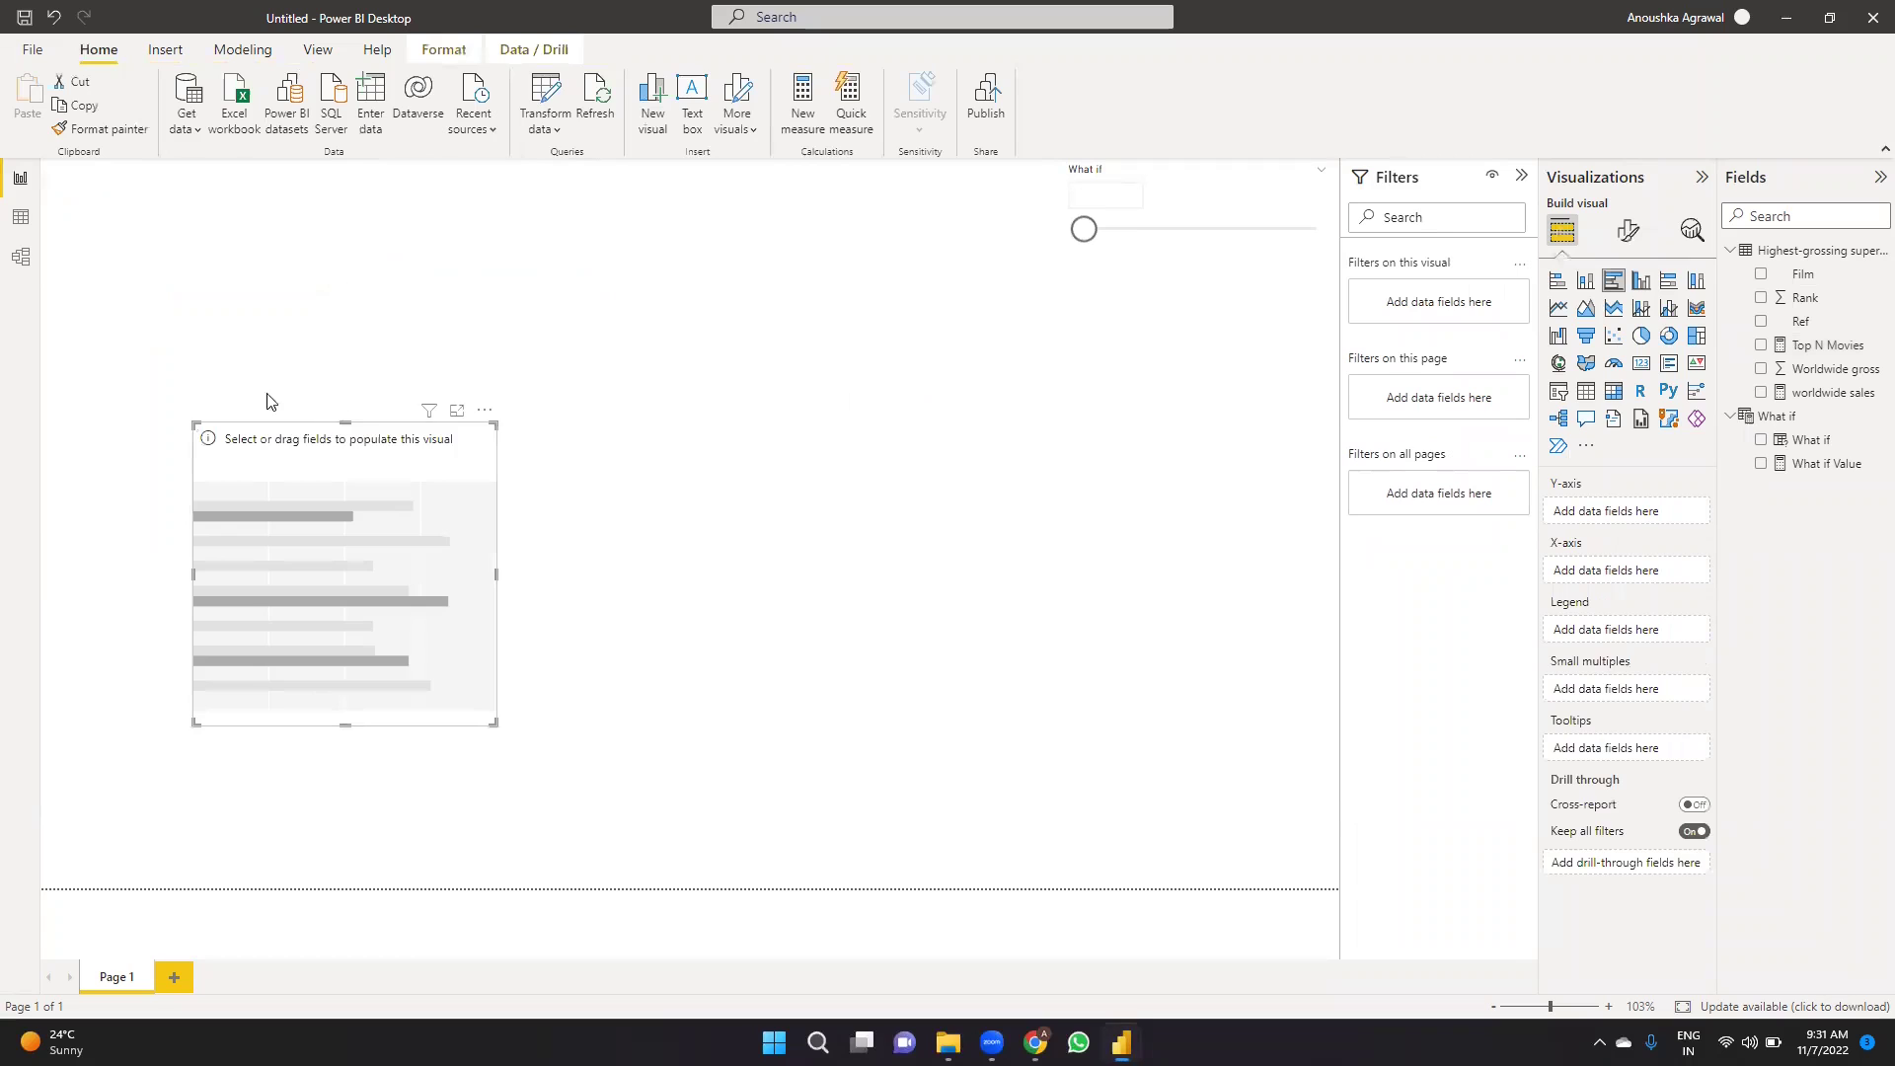
pyautogui.moveTo(344, 422); pyautogui.dragTo(344, 197)
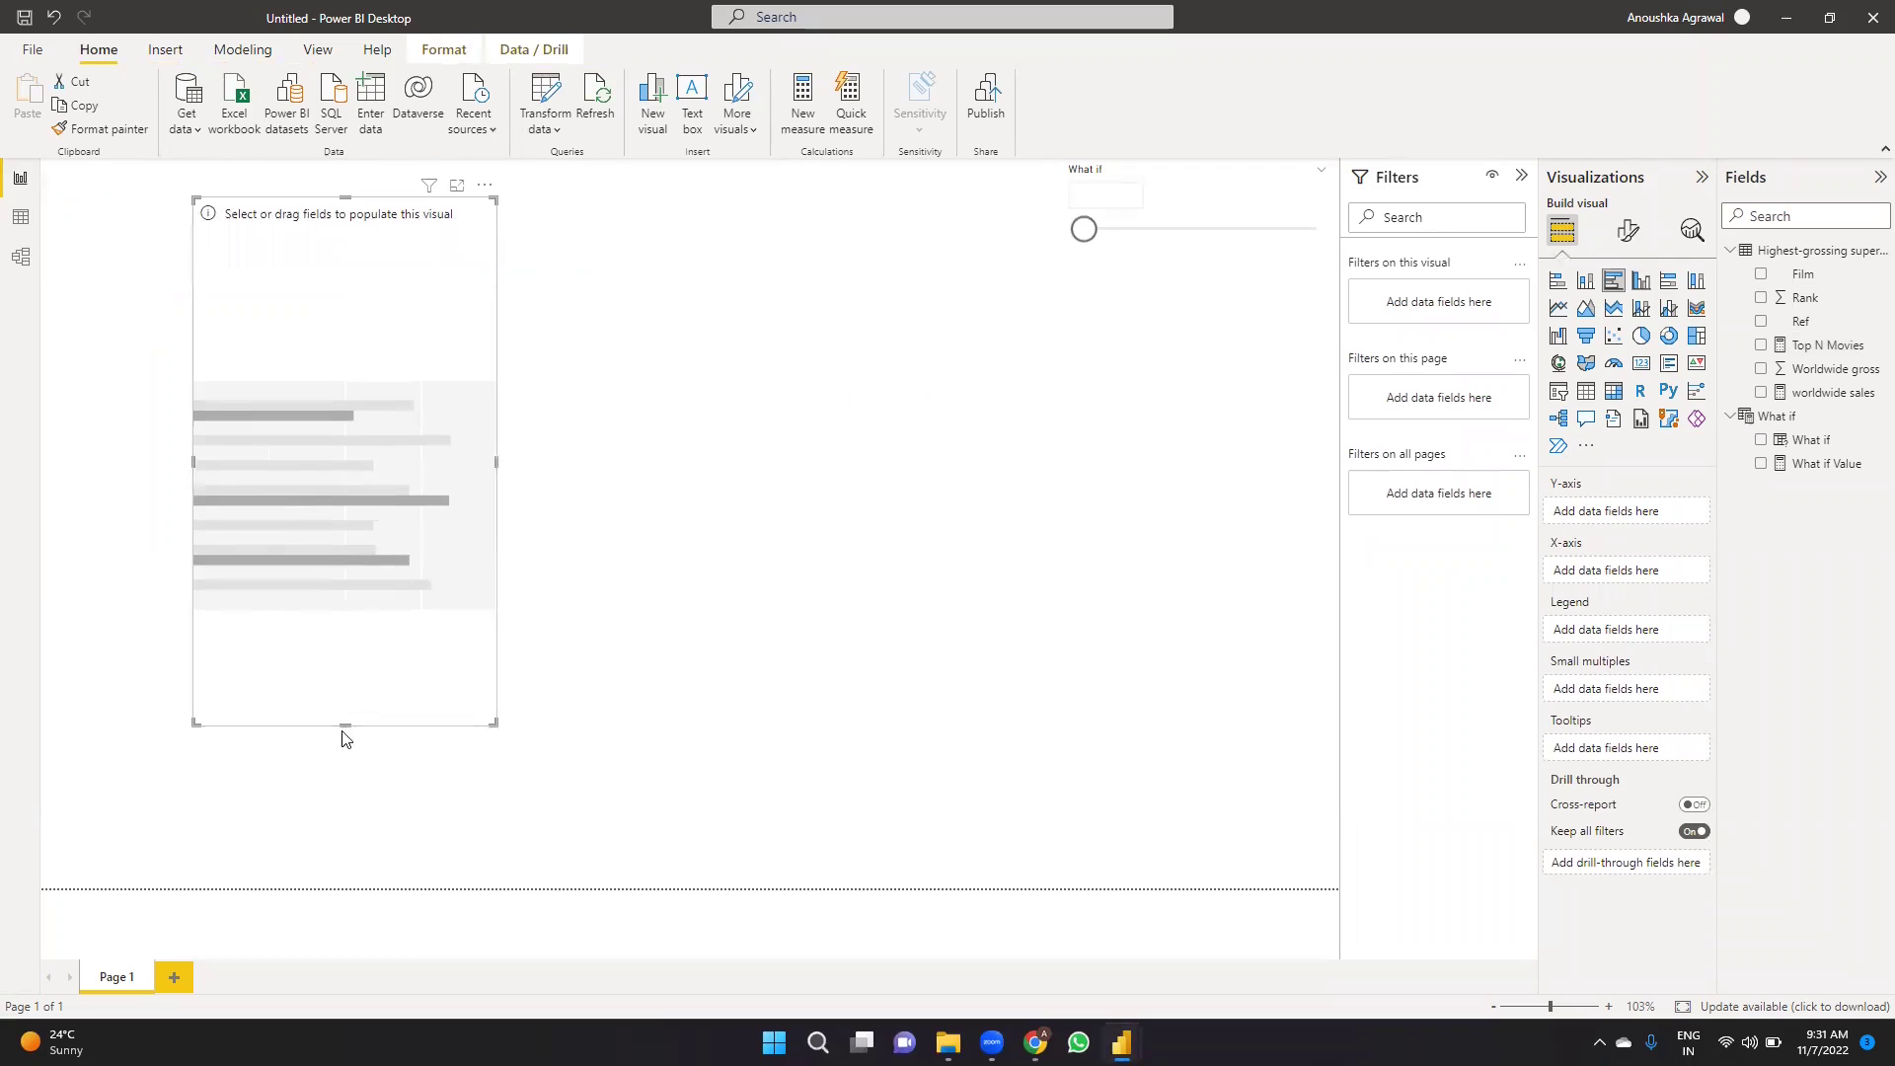
pyautogui.moveTo(344, 738); pyautogui.dragTo(342, 851)
pyautogui.moveTo(192, 521); pyautogui.dragTo(109, 520)
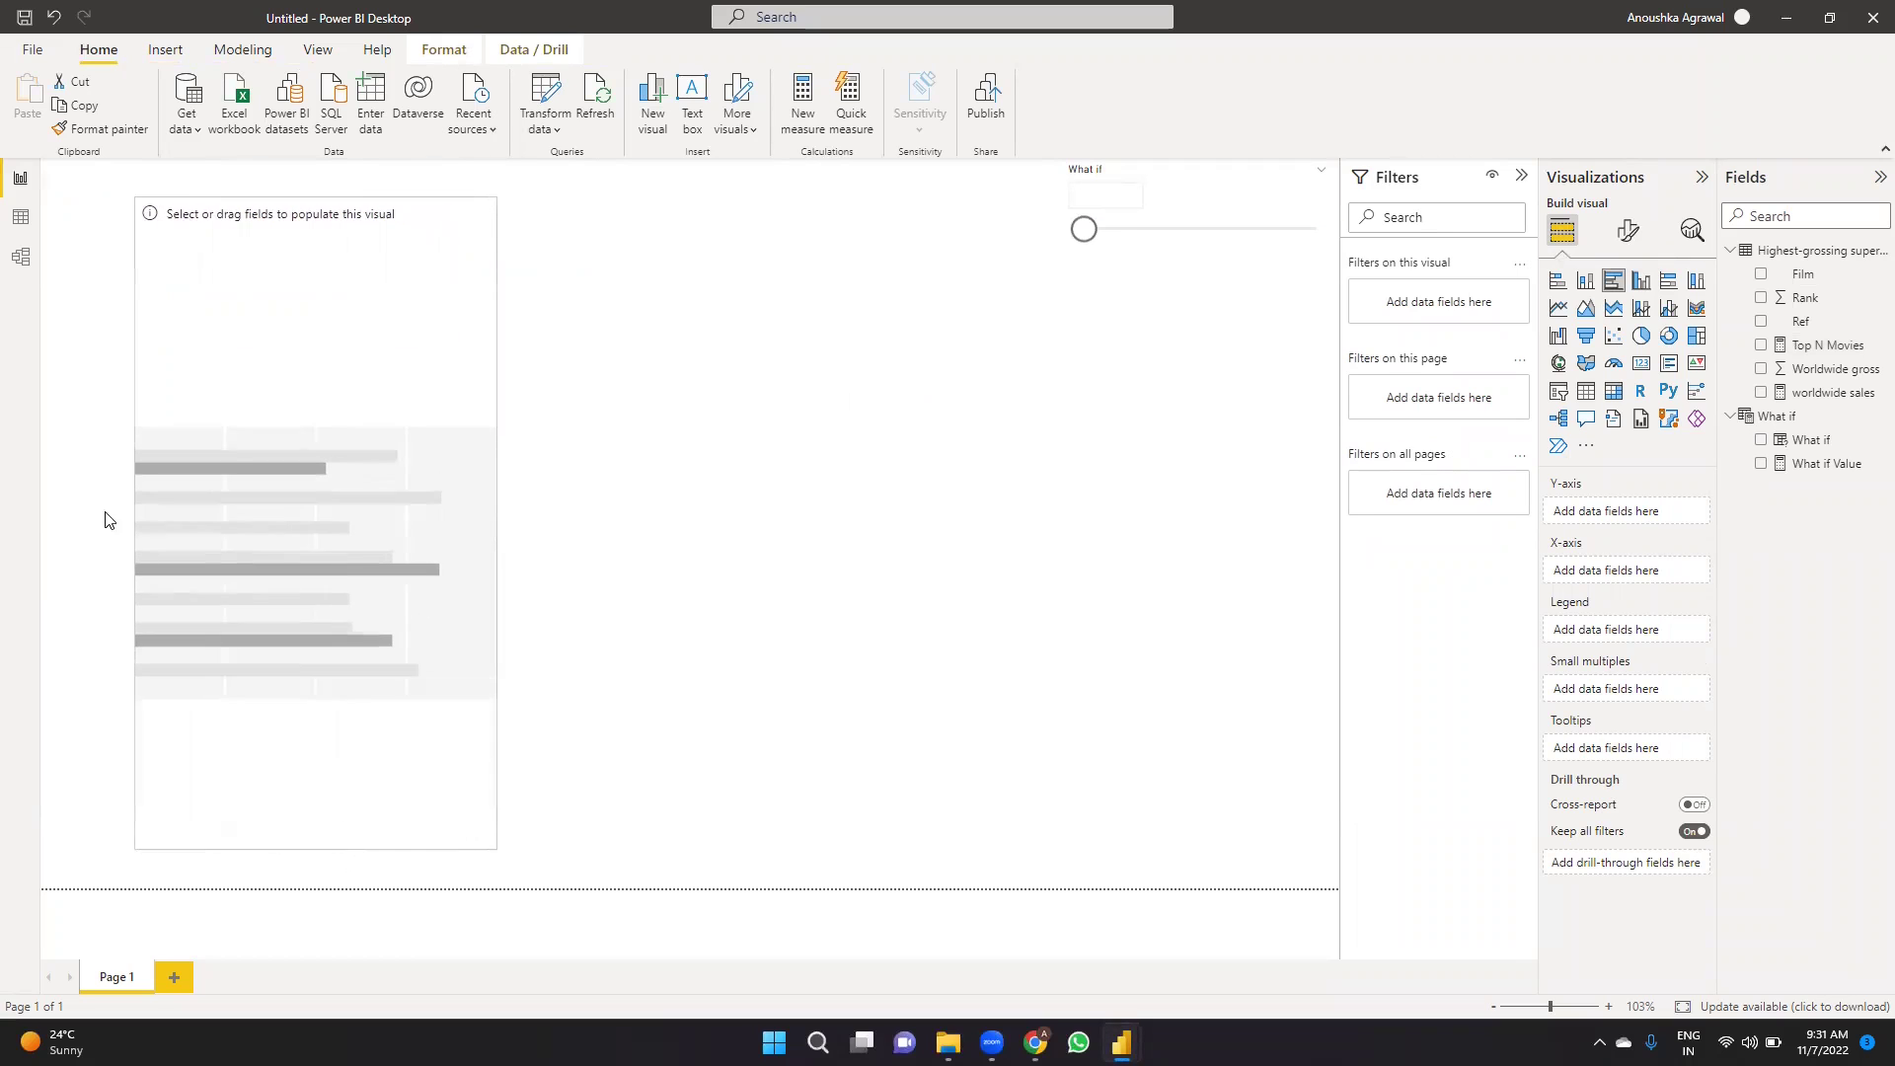
pyautogui.moveTo(267, 342); pyautogui.dragTo(211, 322)
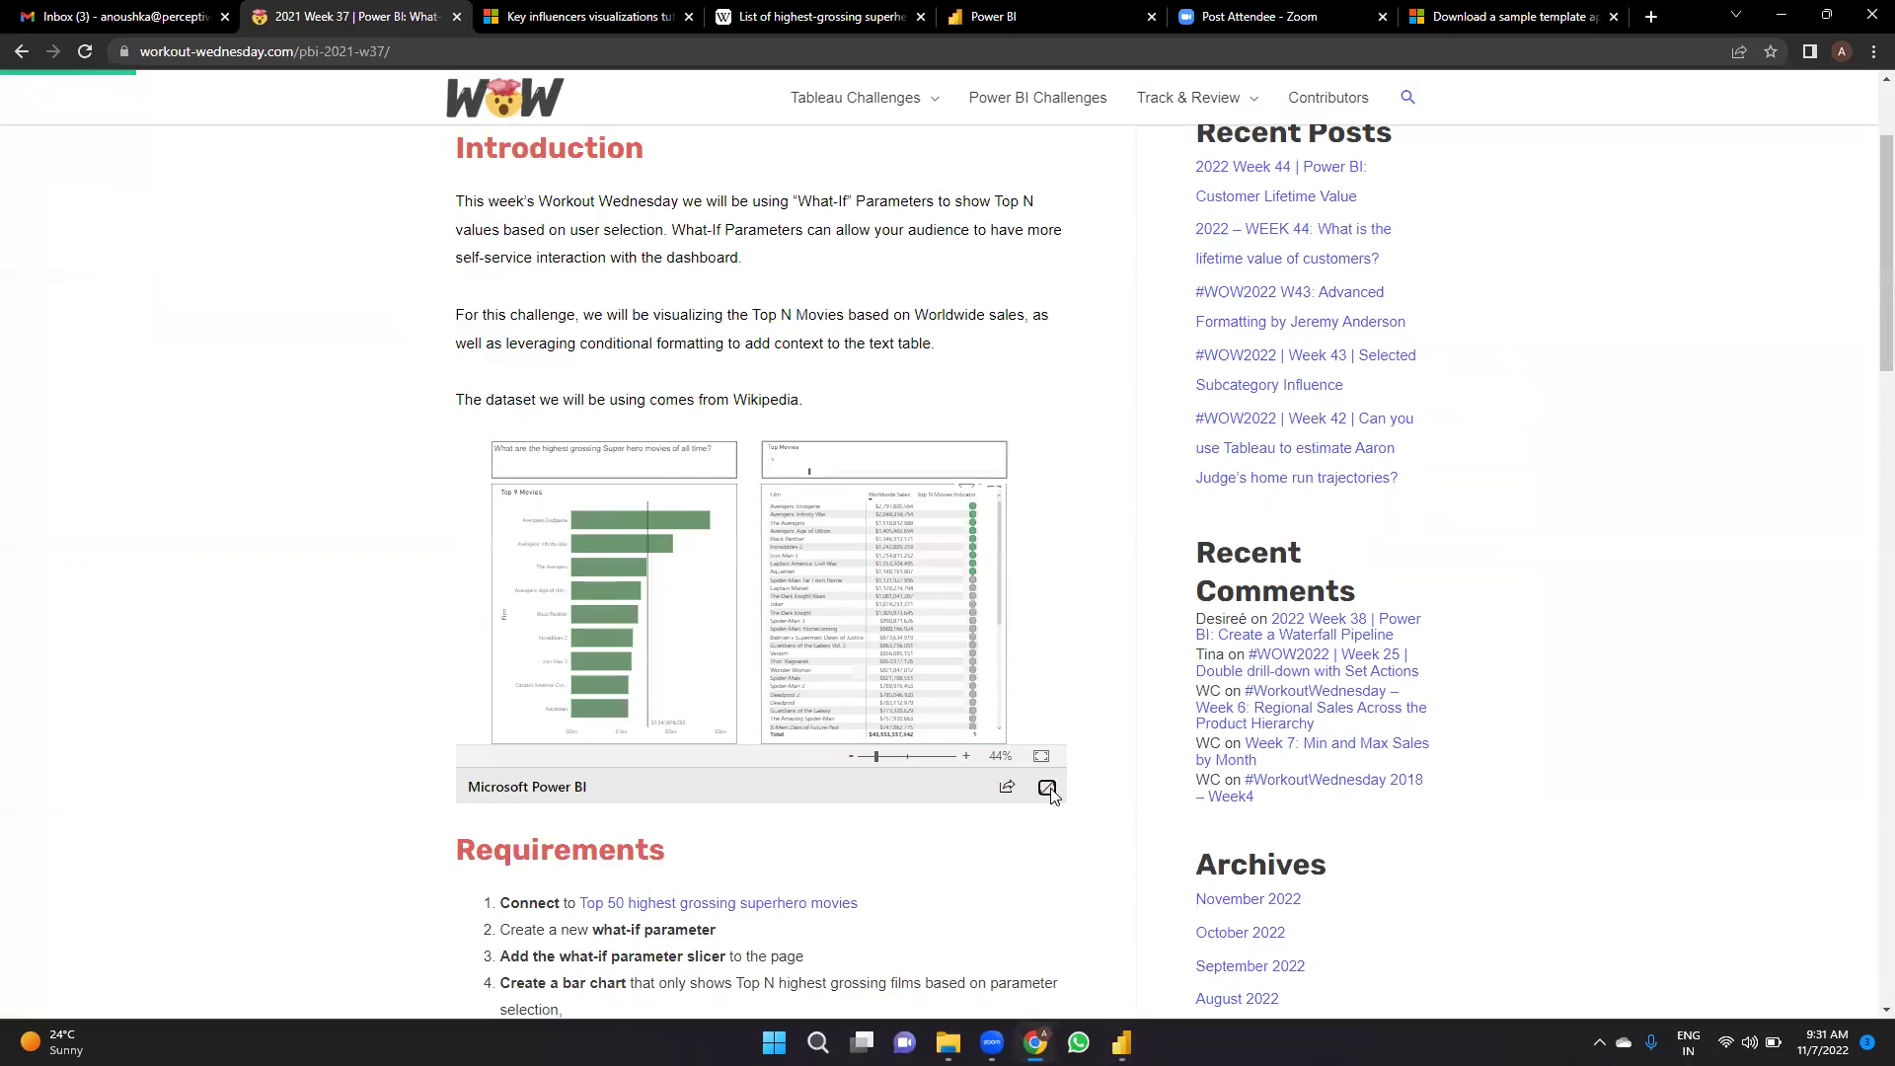
# Examine the sample report's layout in full screen on the Workout Wednesday page, and return to the report in Power BI Desktop.
pyautogui.click(1045, 787)
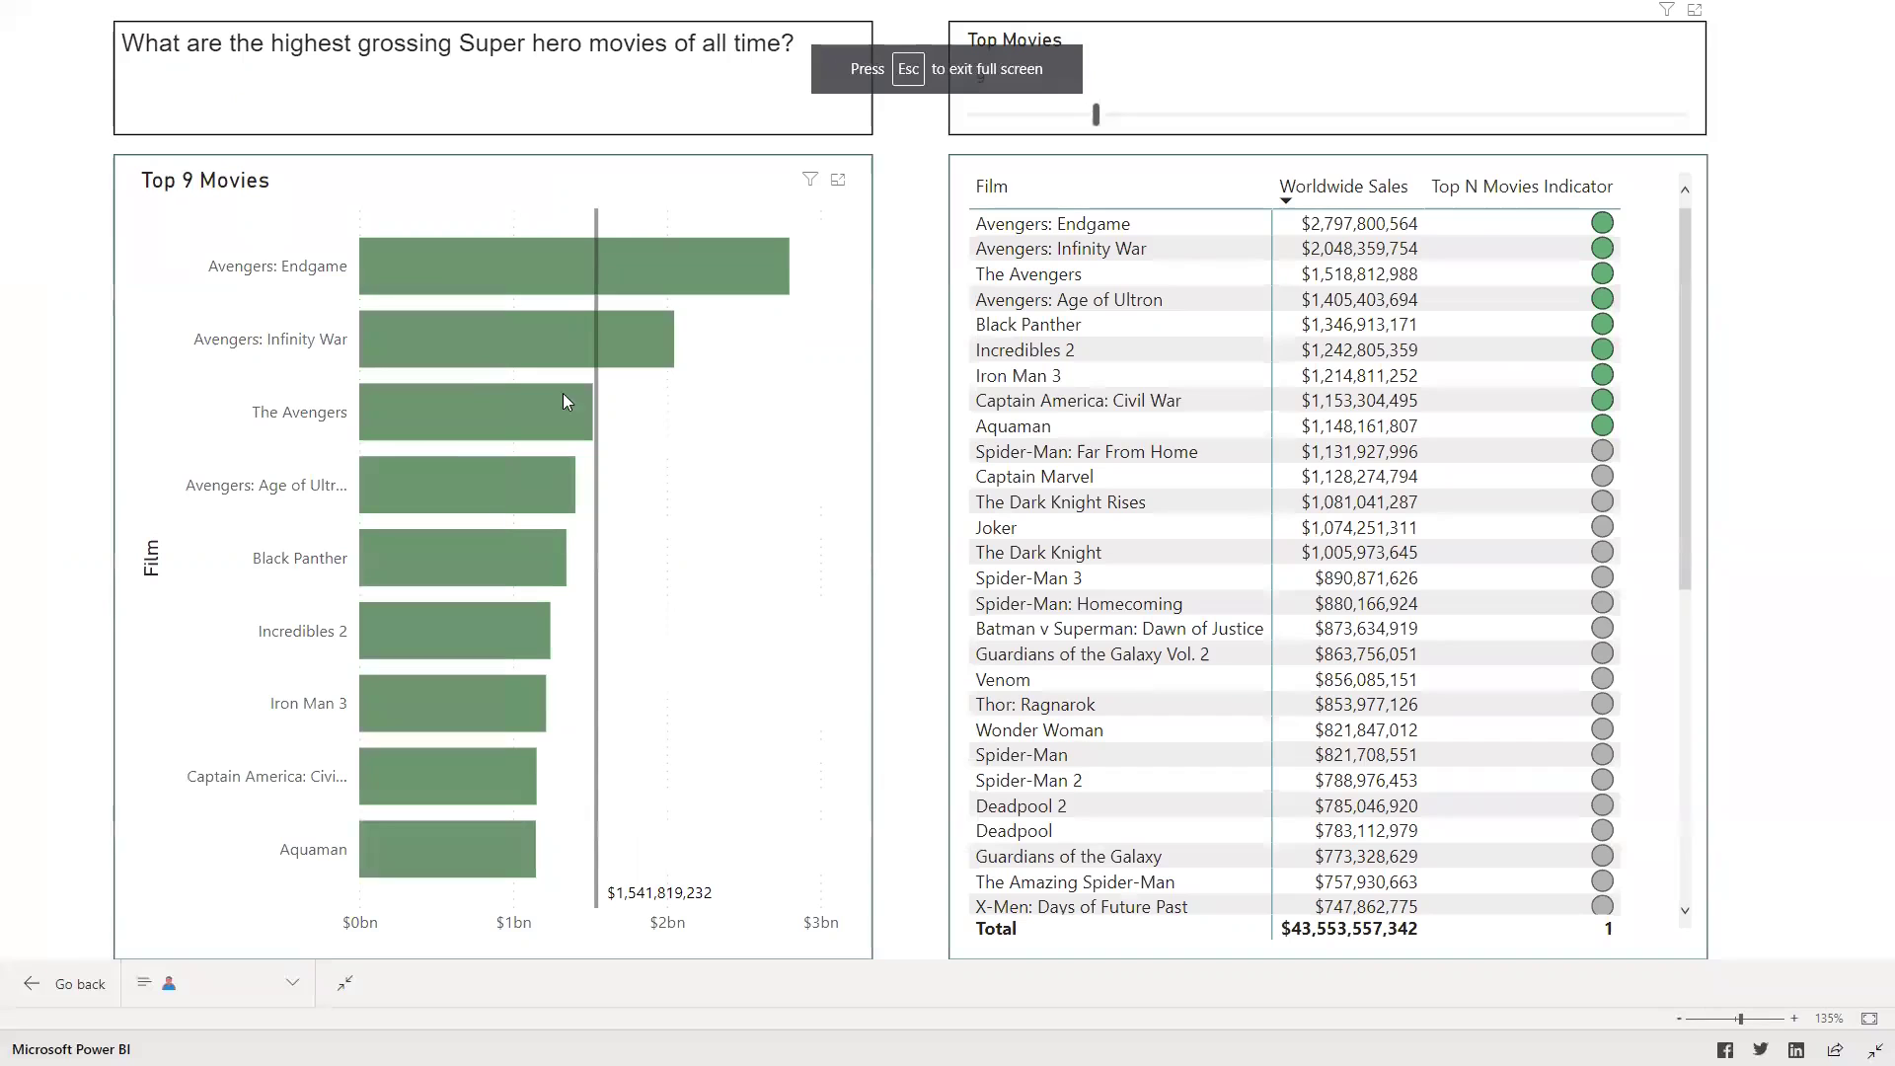
pyautogui.press('Escape')
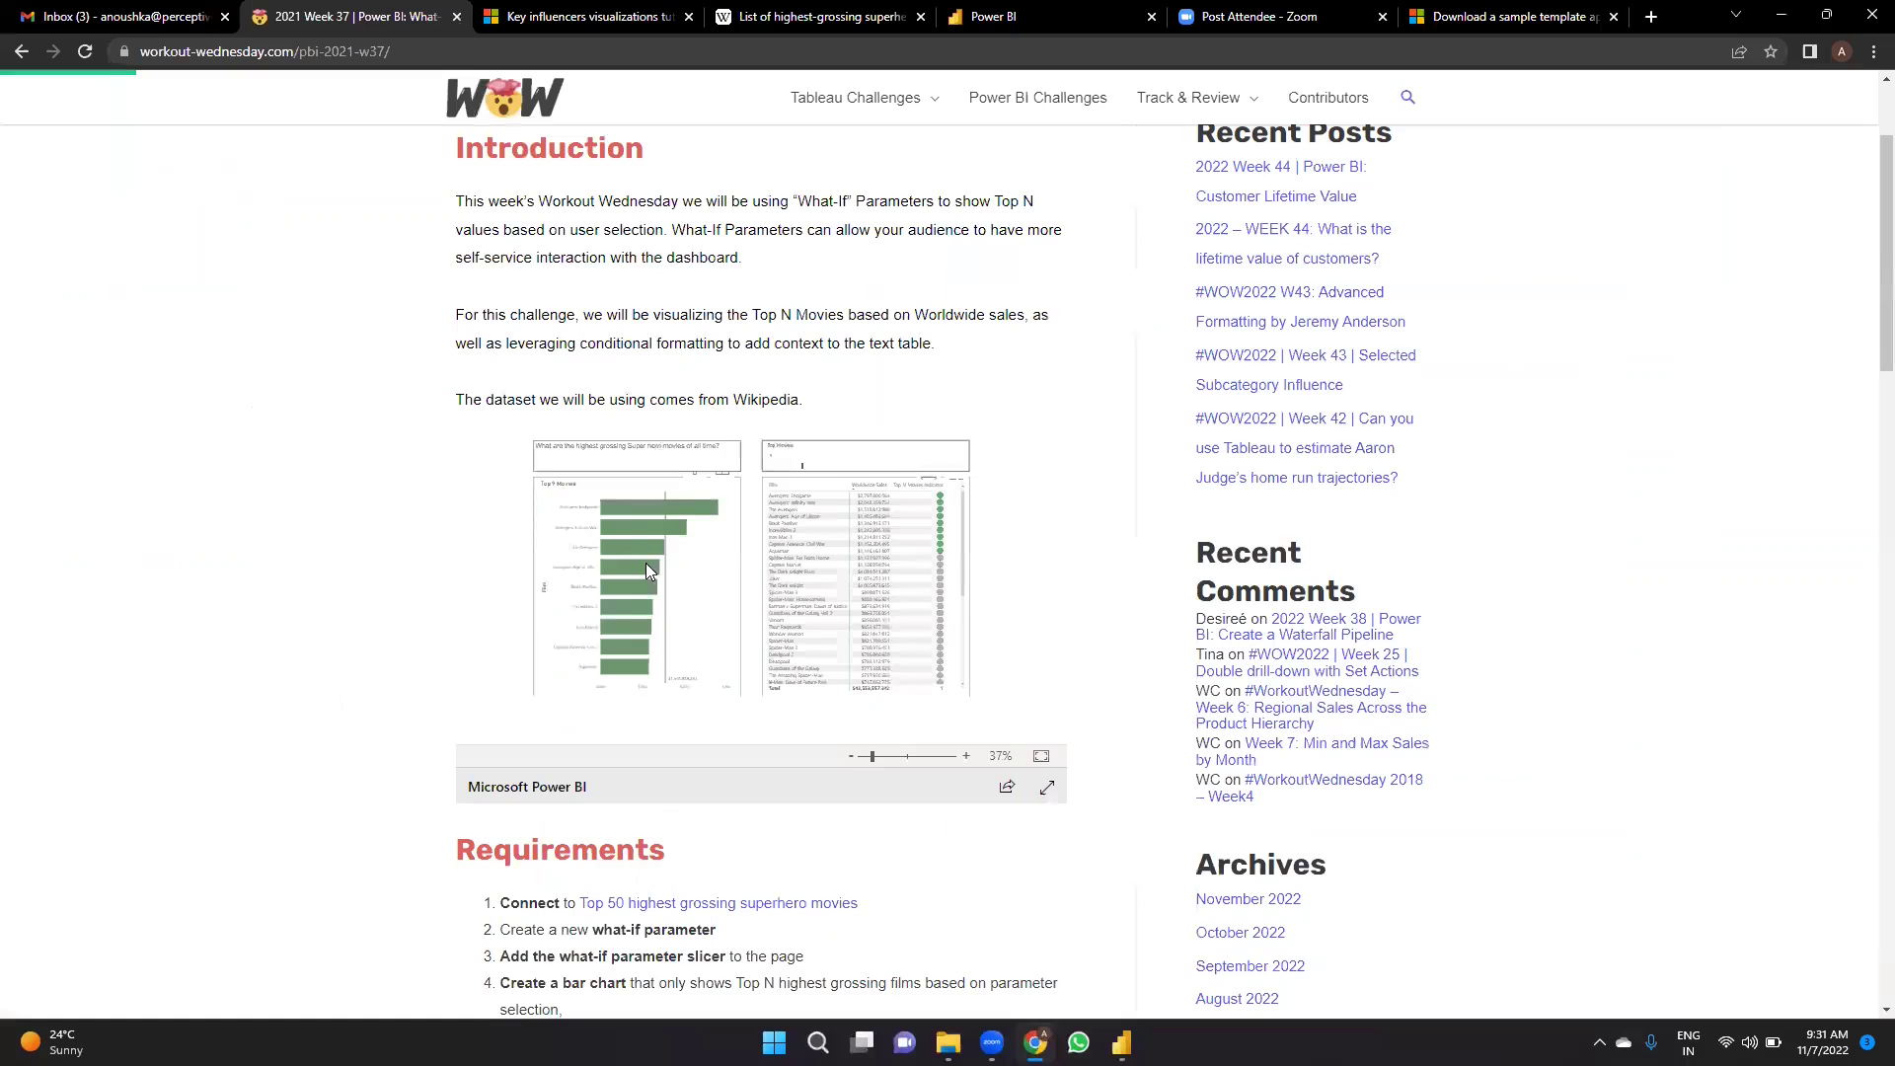
pyautogui.moveTo(1121, 1042)
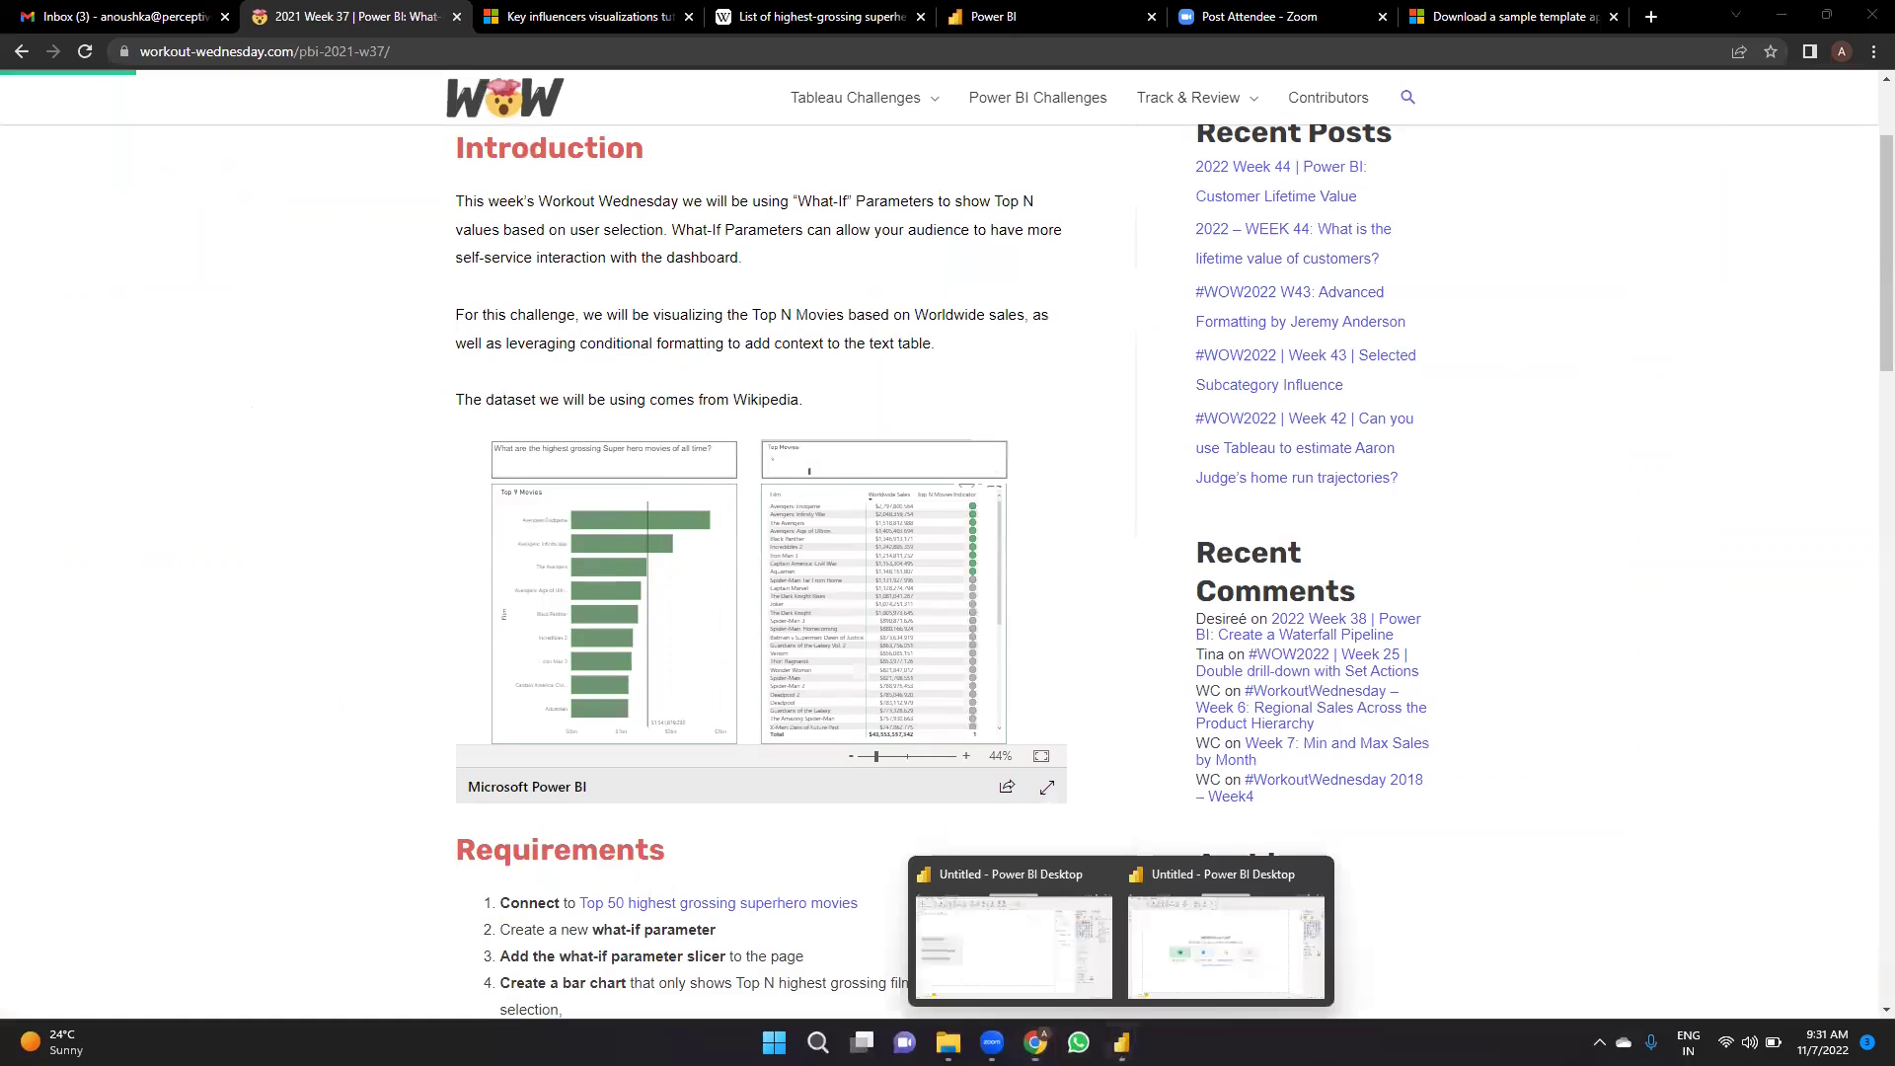
pyautogui.click(1007, 942)
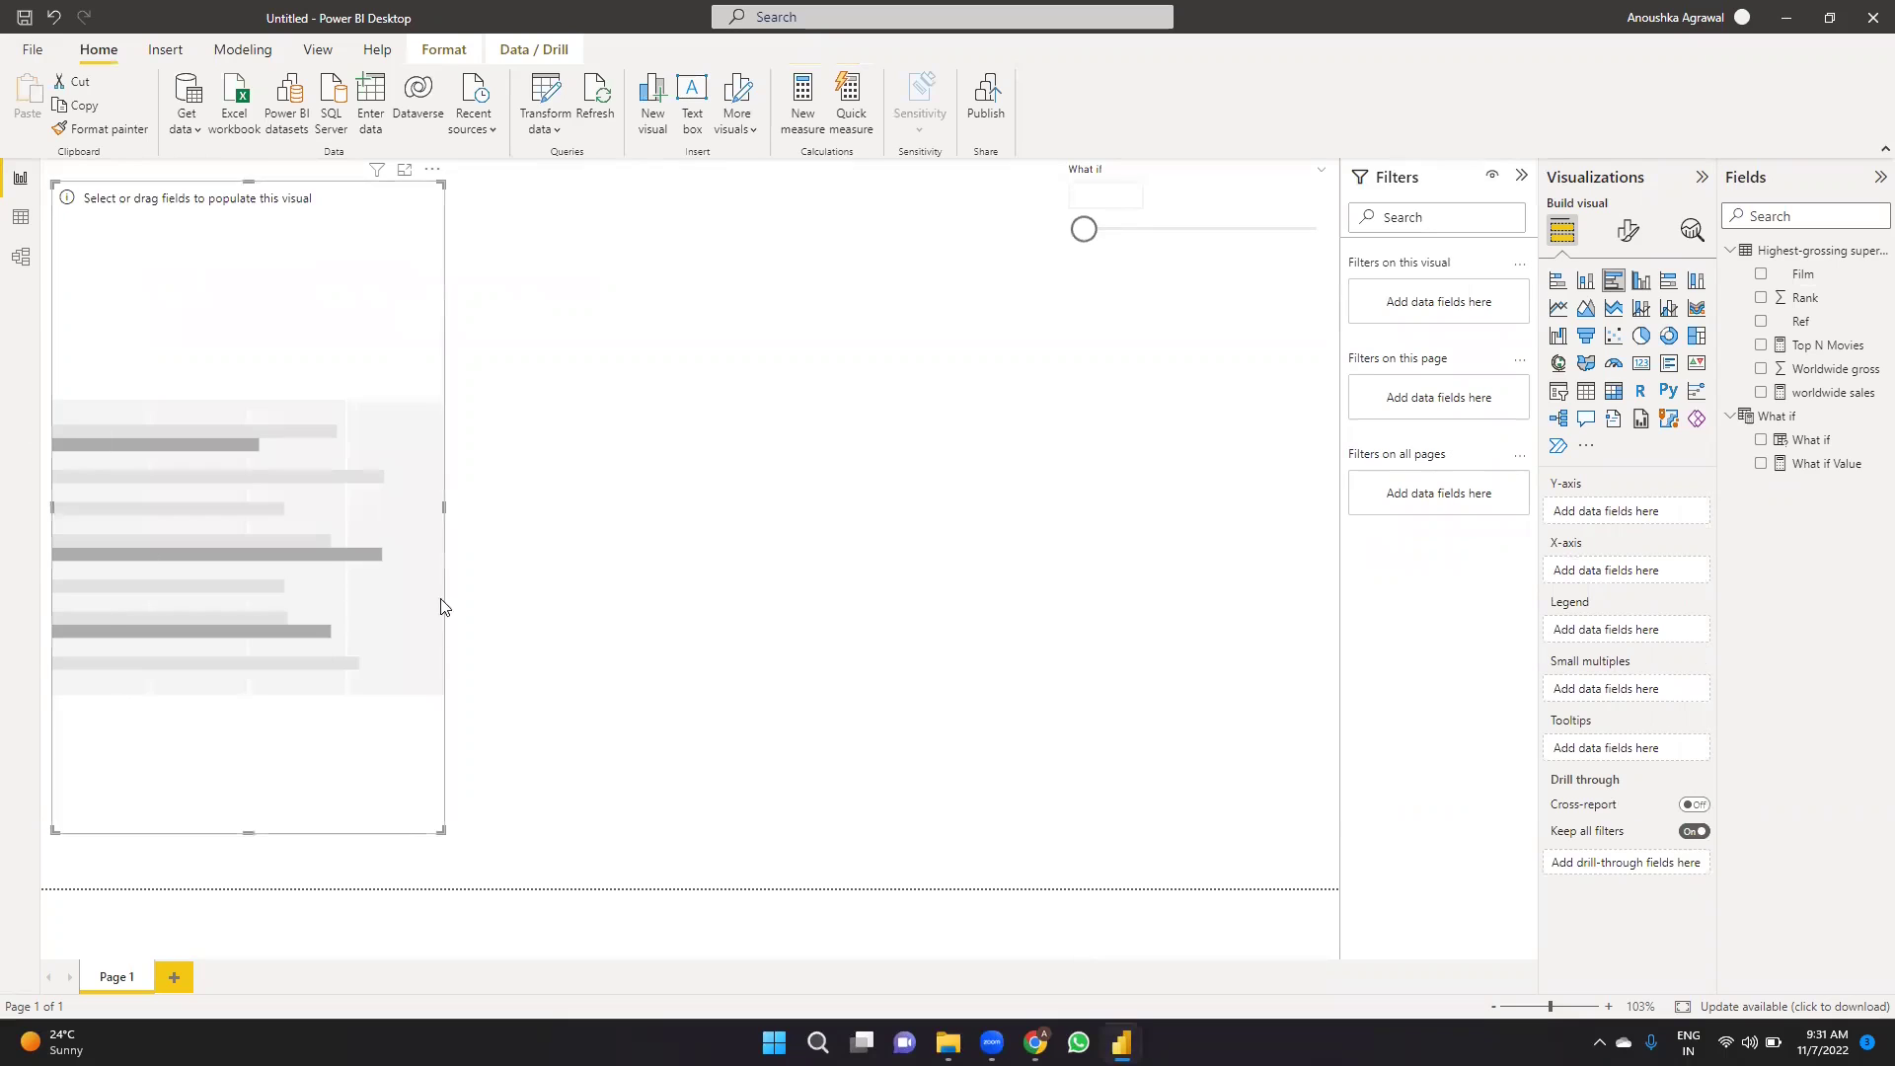
# Widen the empty bar chart slightly and assign Film to its Y-axis and Top N Movies to its X-axis.
pyautogui.click(445, 513)
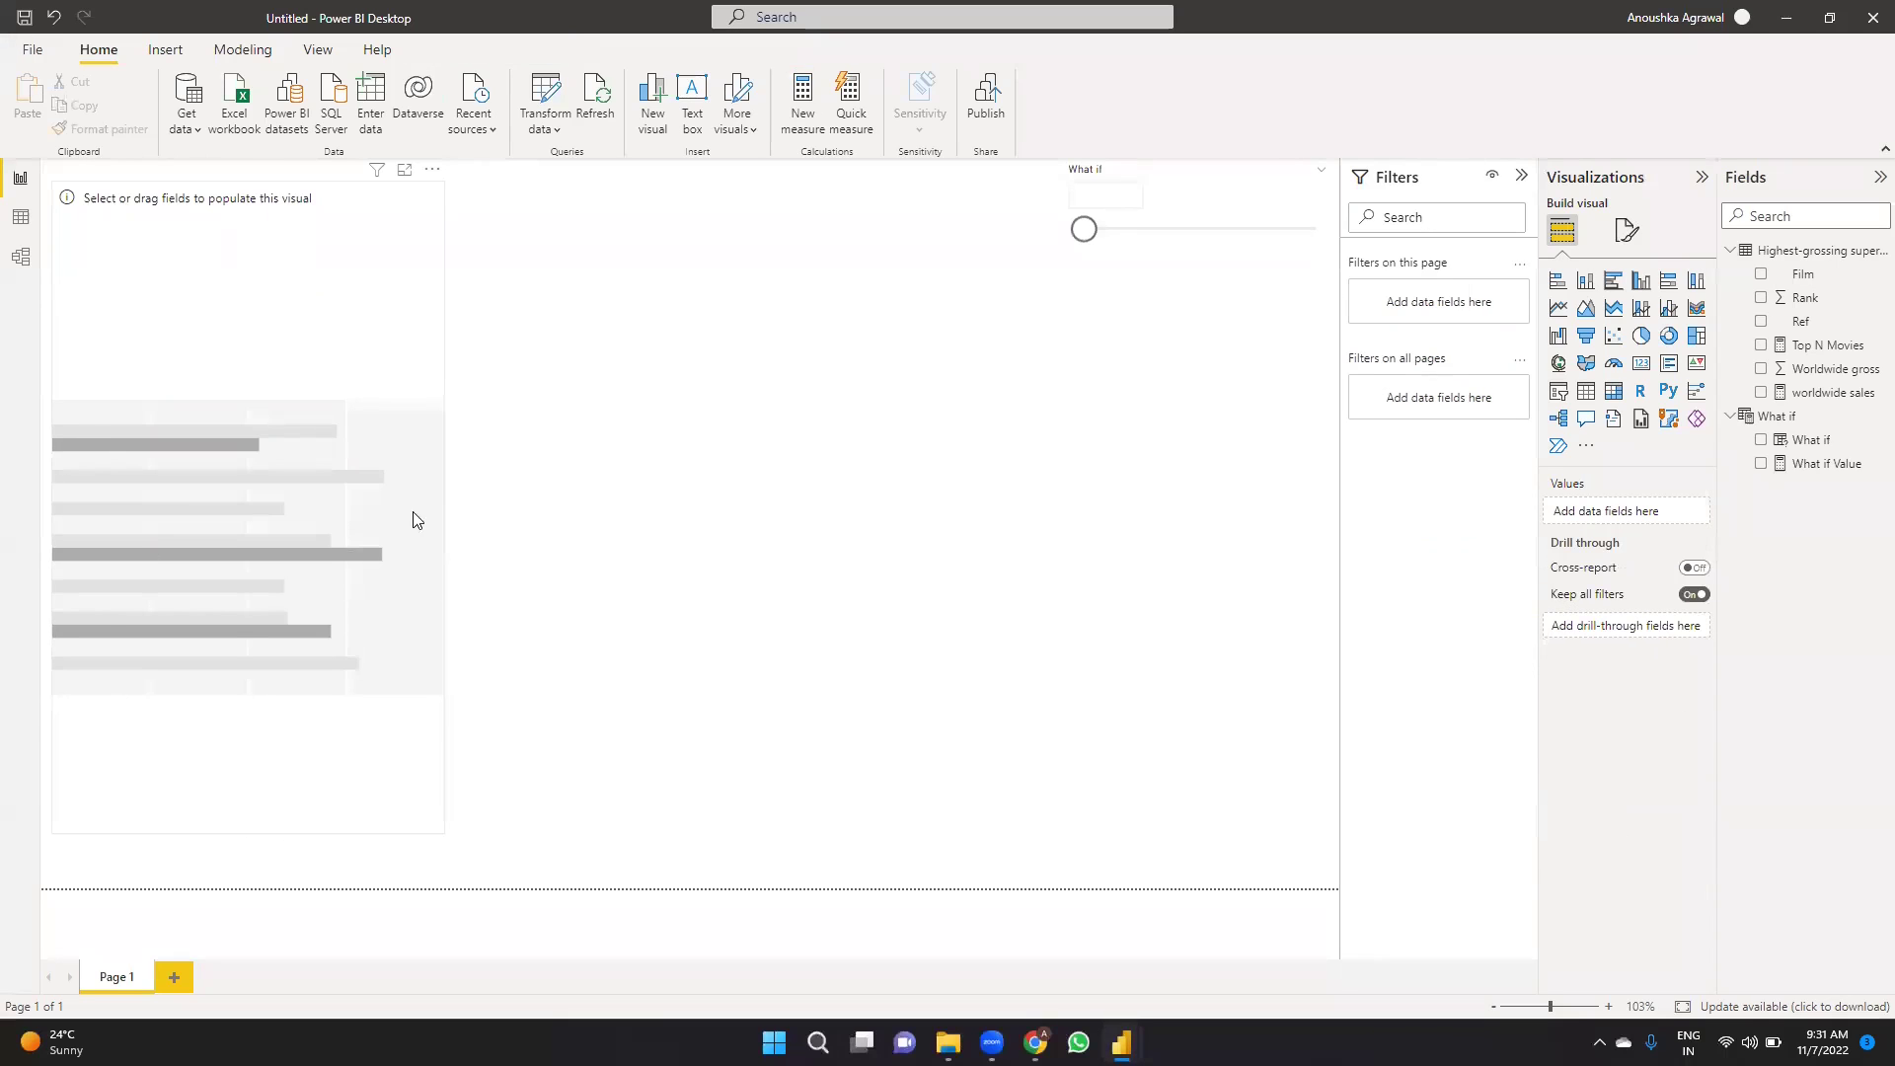
pyautogui.click(440, 502)
pyautogui.moveTo(446, 506); pyautogui.dragTo(474, 507)
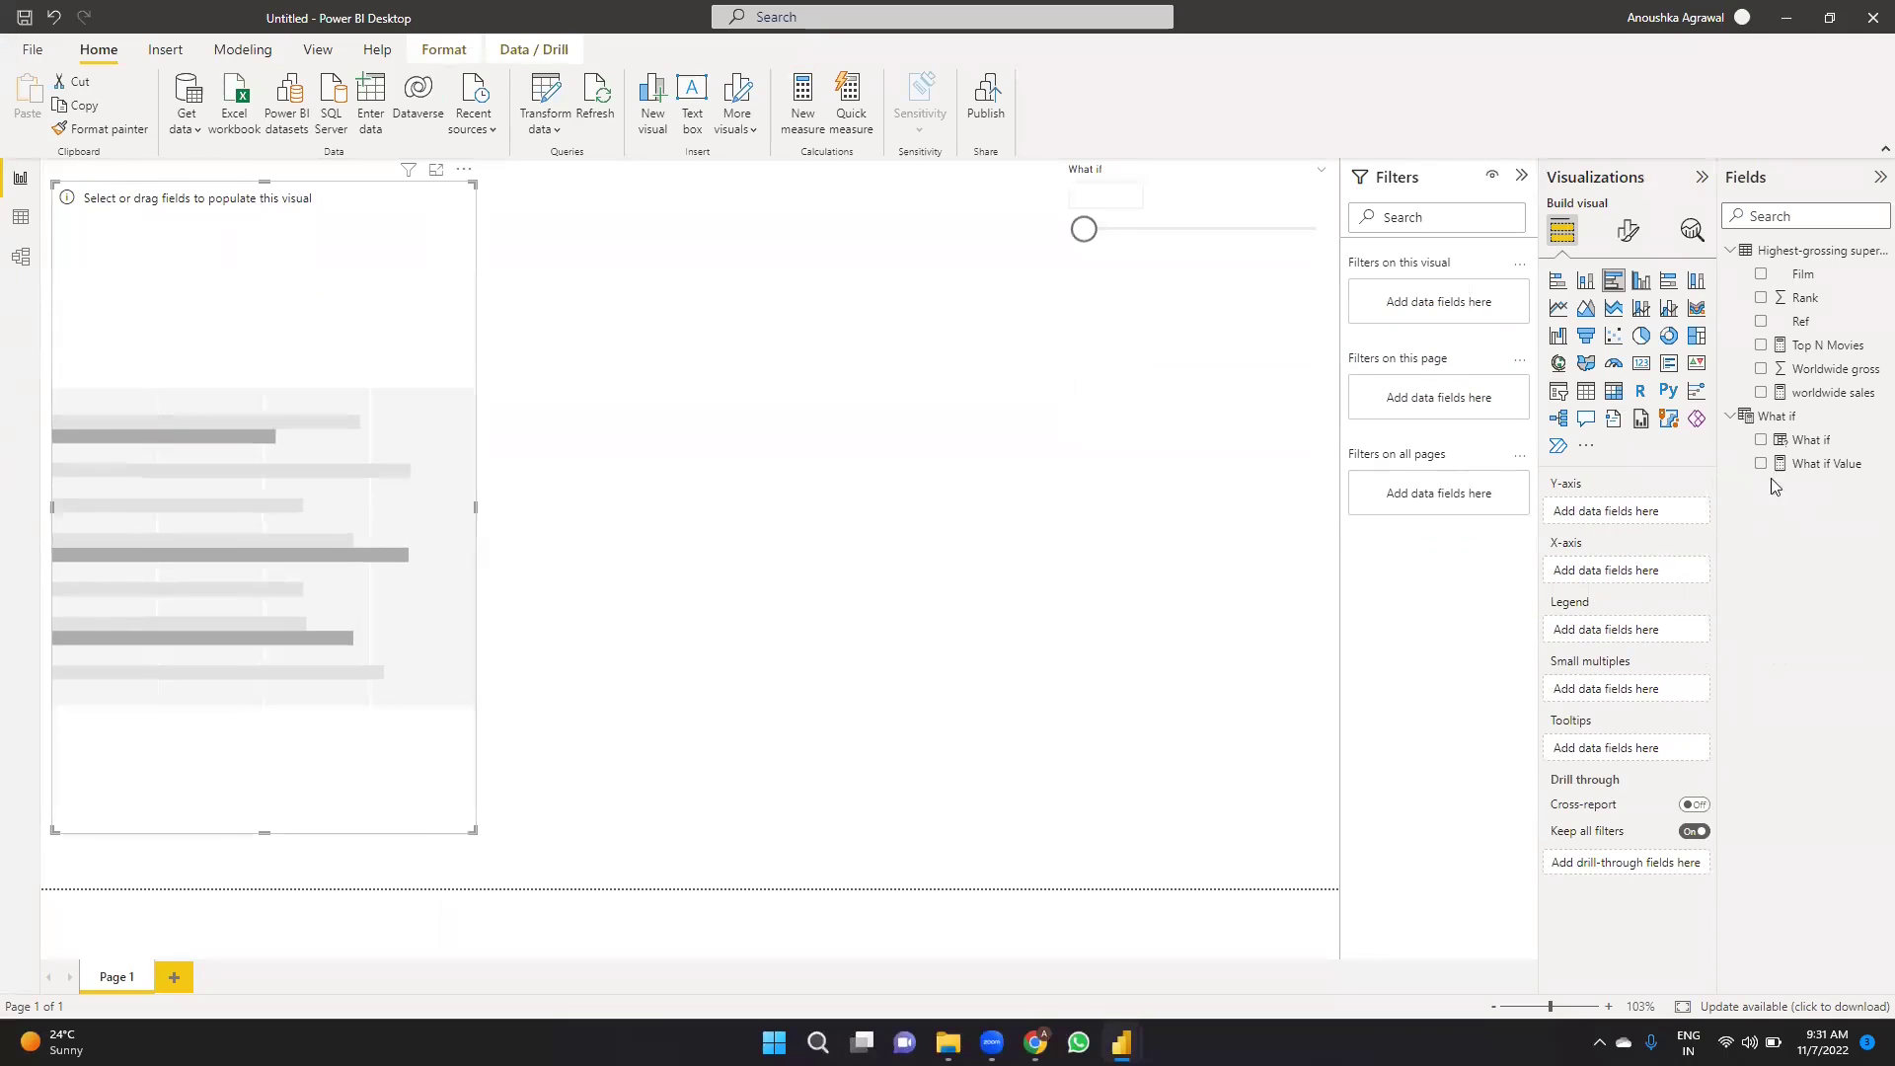
pyautogui.moveTo(1802, 274); pyautogui.dragTo(1638, 513)
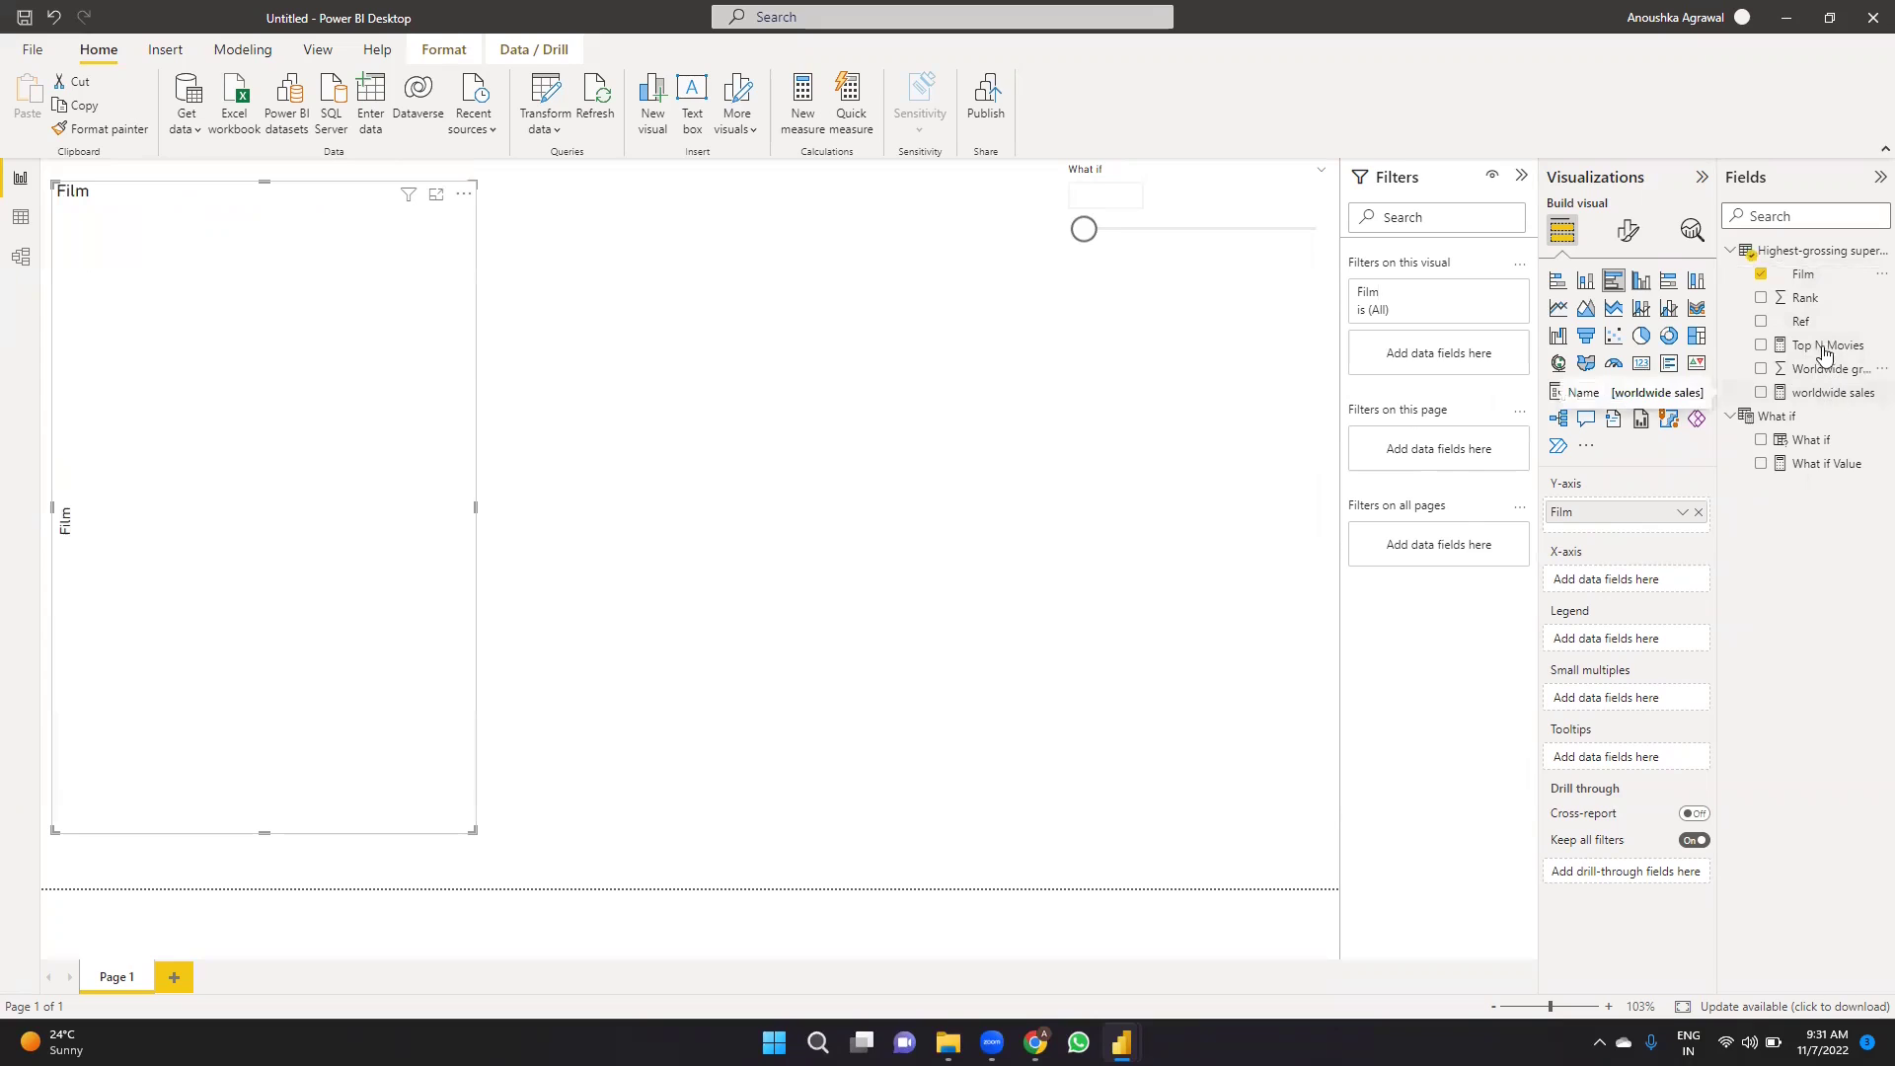
pyautogui.moveTo(1816, 345); pyautogui.dragTo(1609, 585)
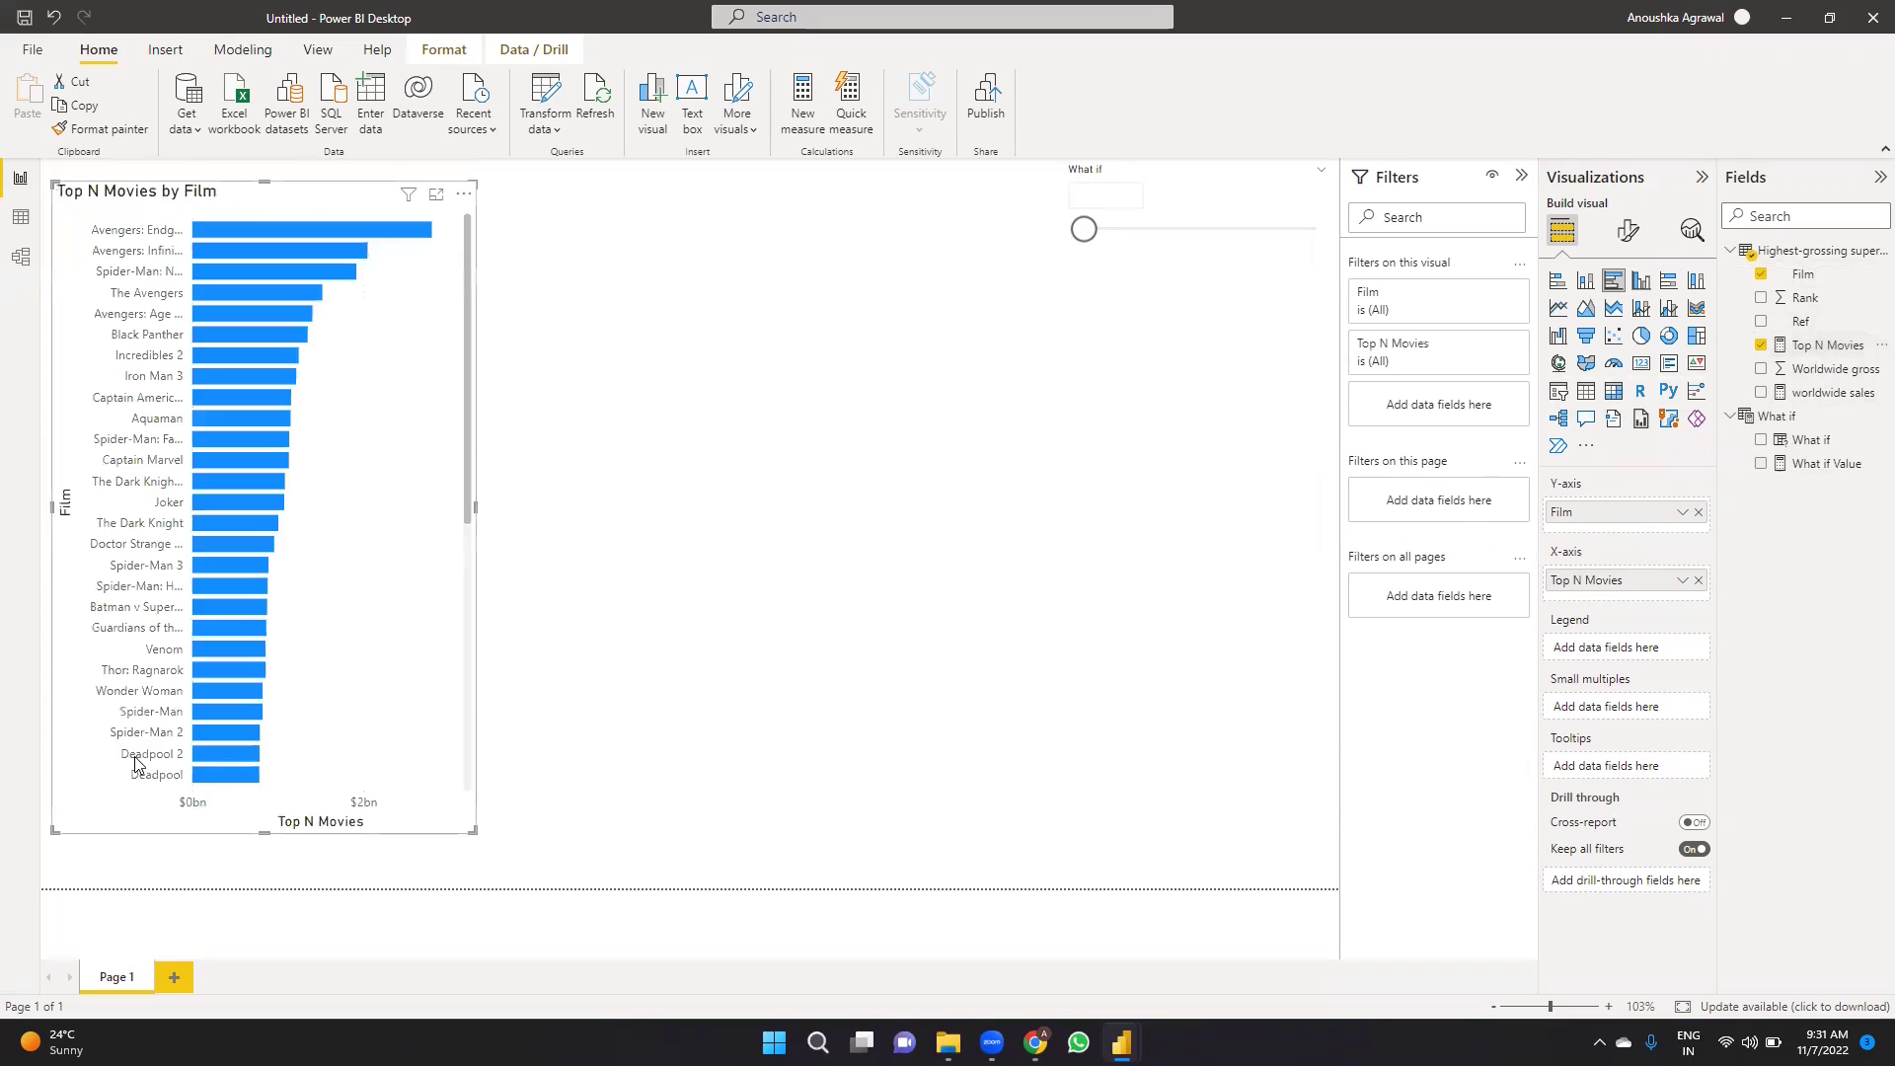
# Set the What if slicer to 7, and shift and widen the bar chart slightly.
pyautogui.click(1123, 196)
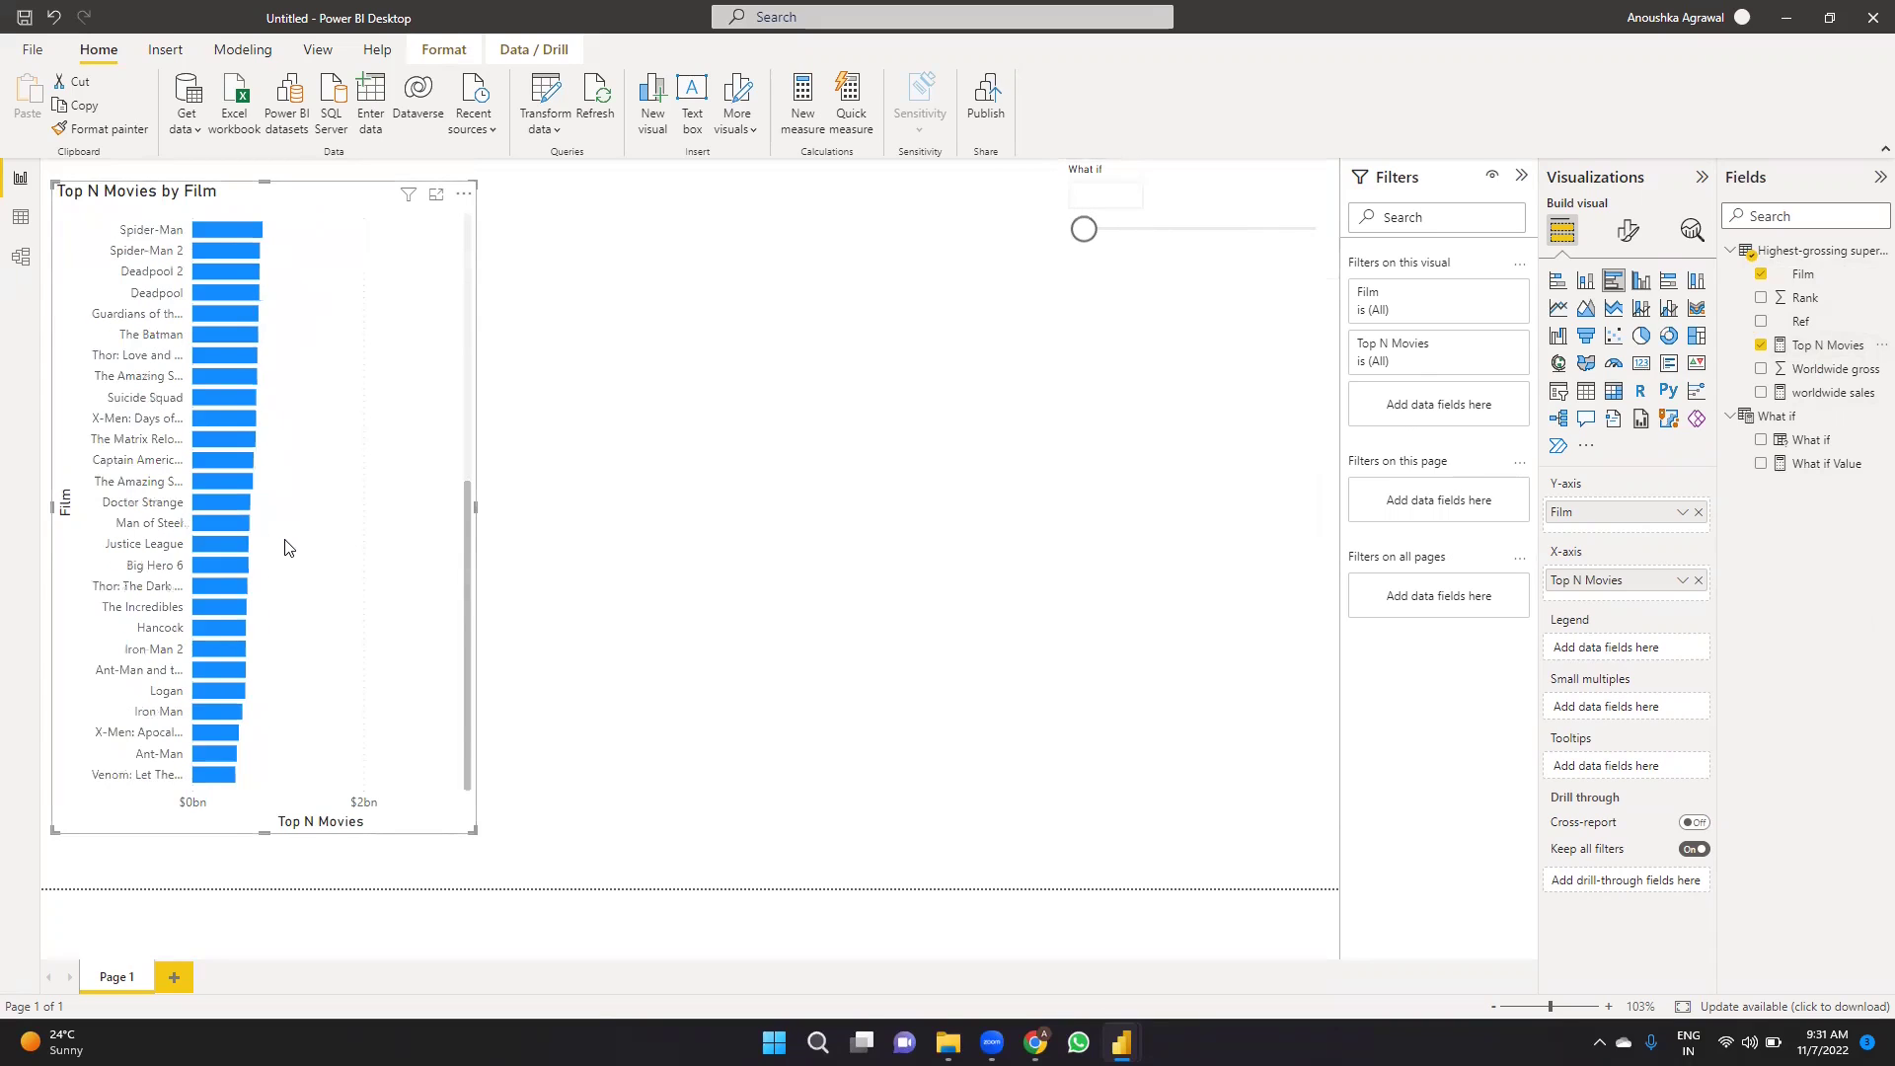
pyautogui.click(1116, 231)
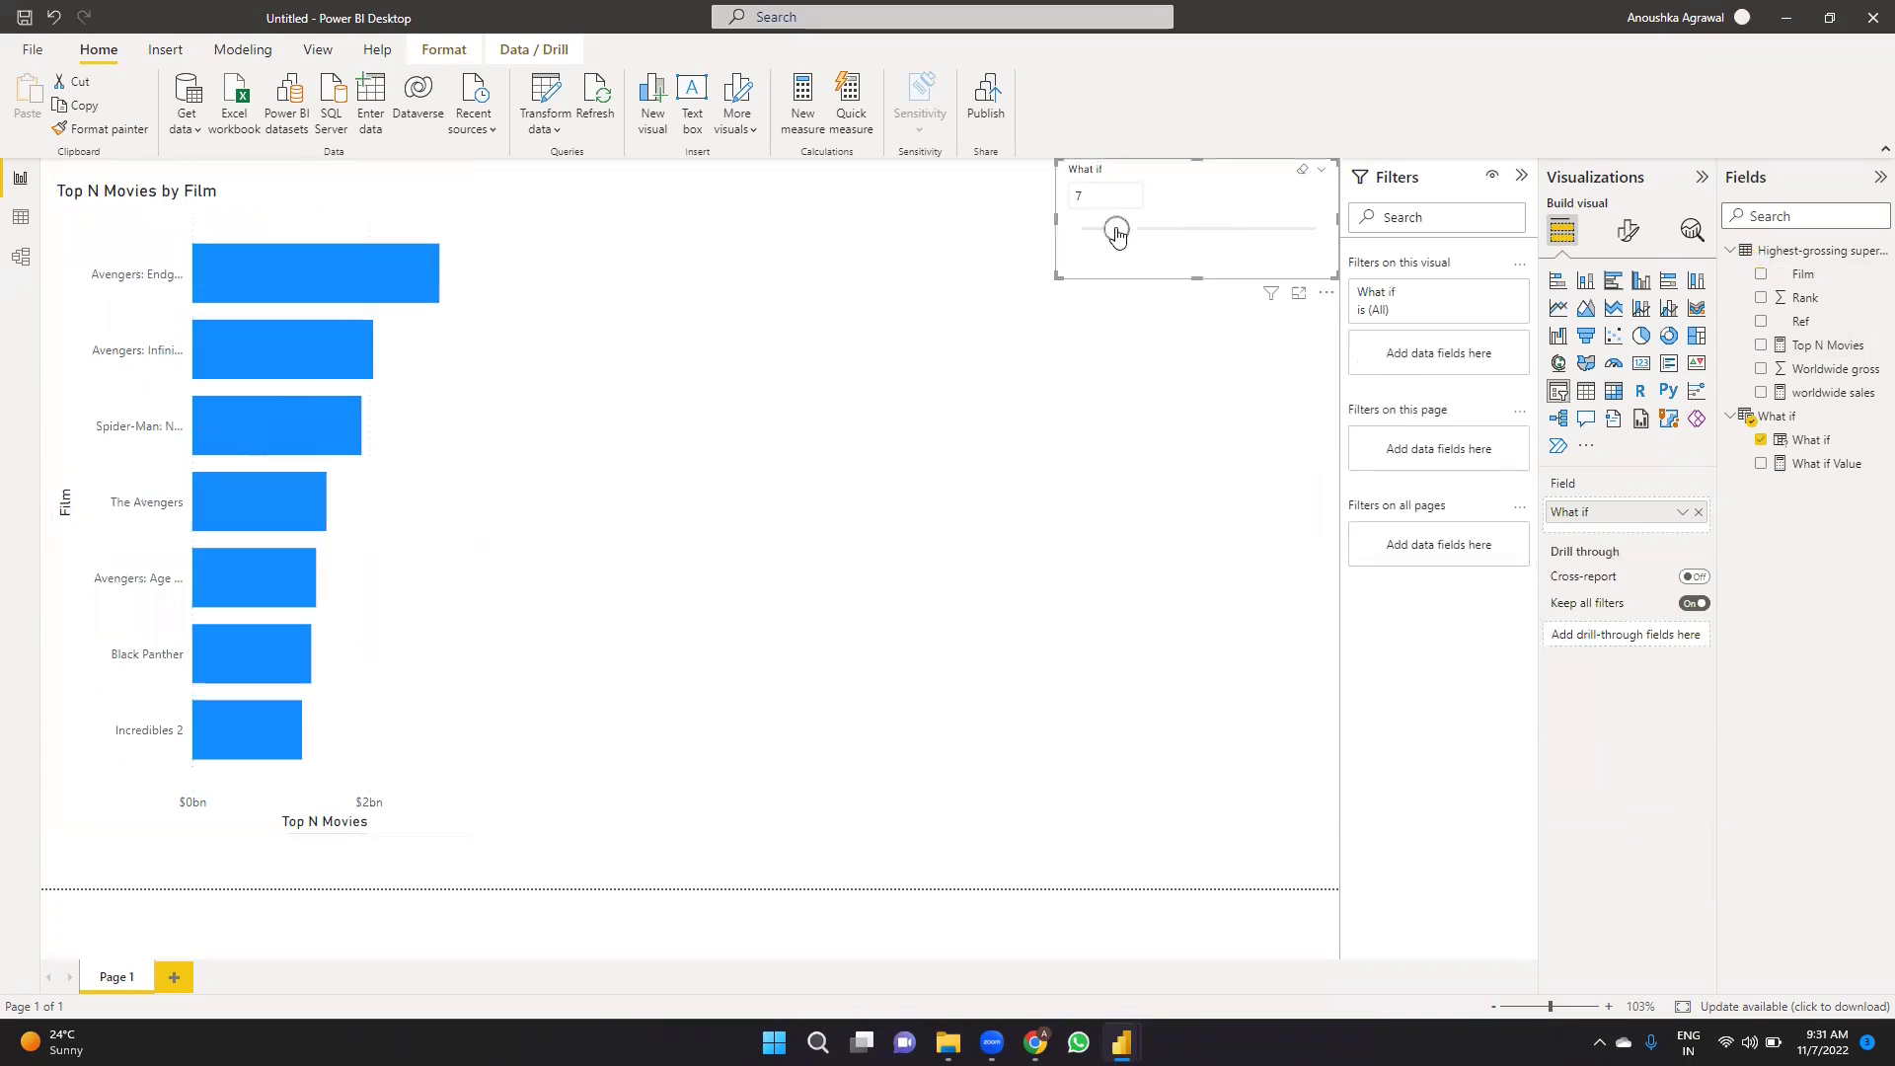
pyautogui.click(431, 600)
pyautogui.moveTo(431, 600); pyautogui.dragTo(437, 616)
pyautogui.moveTo(482, 523); pyautogui.dragTo(503, 525)
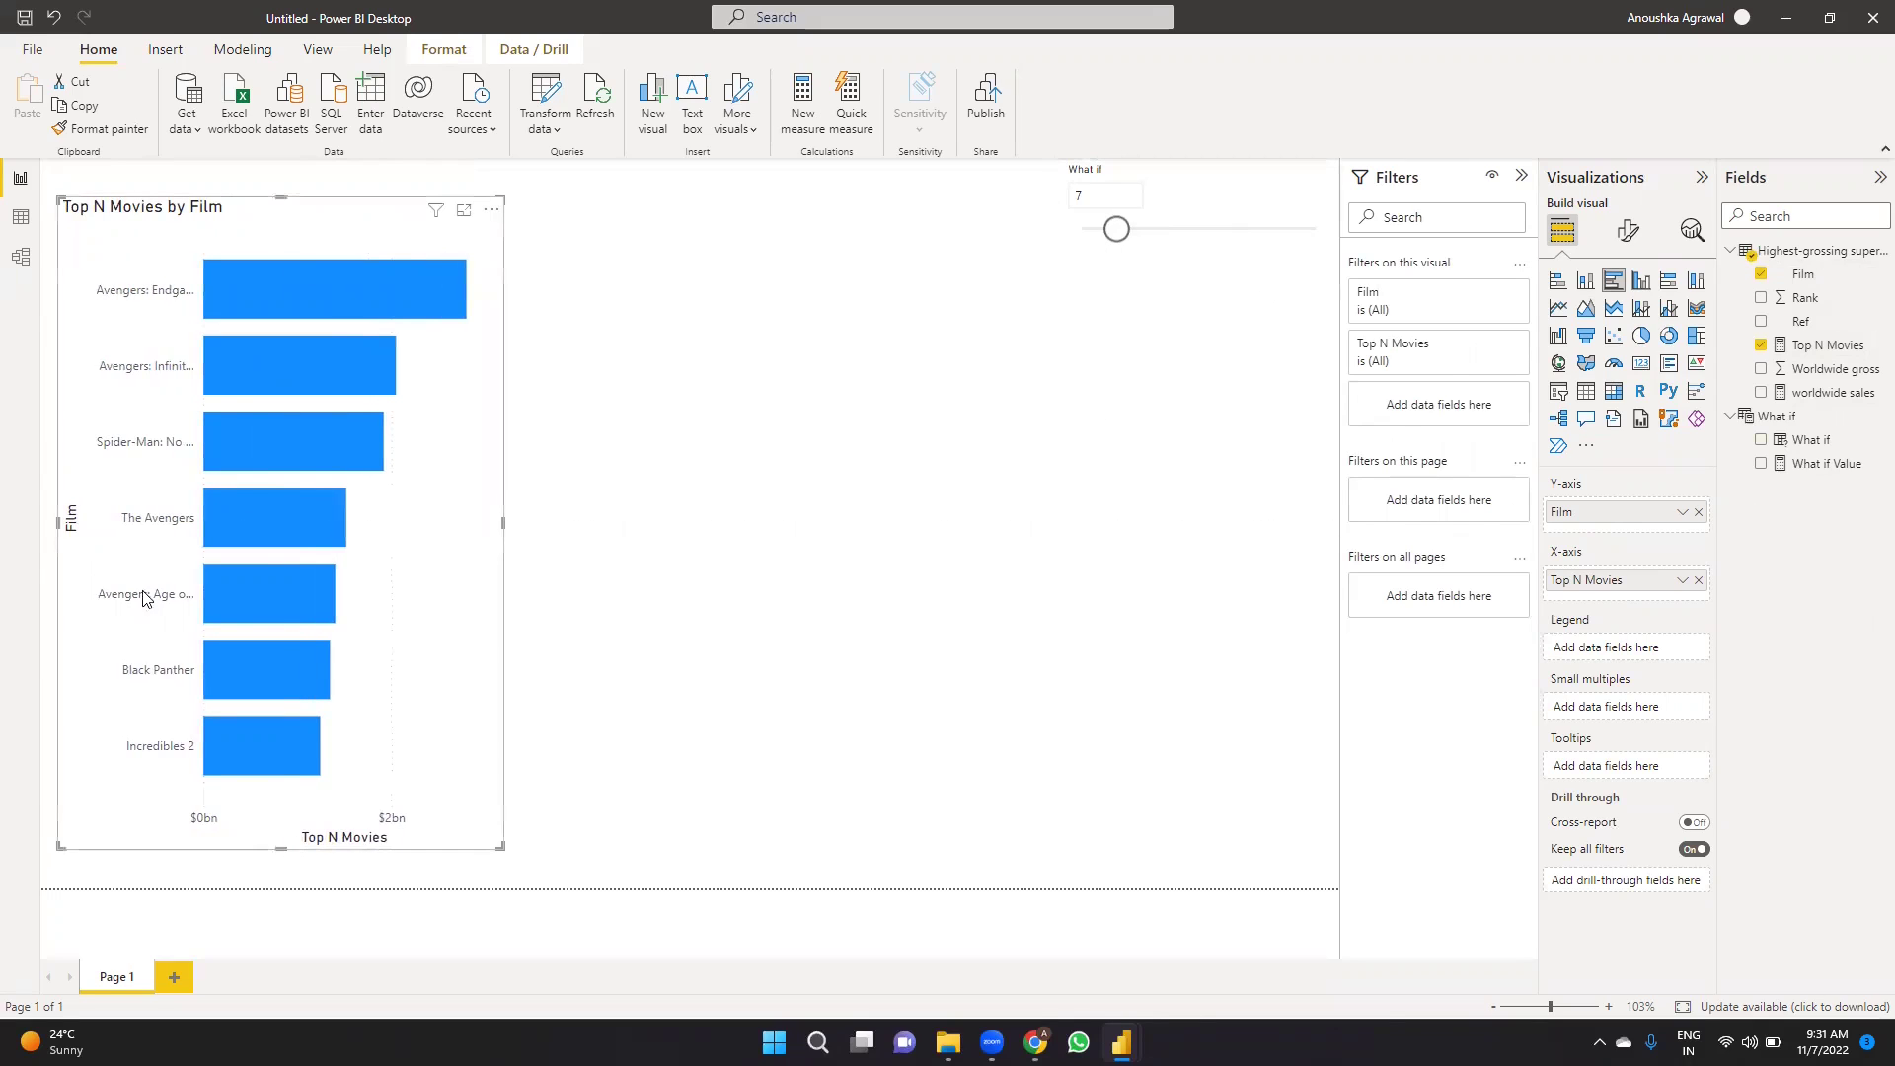
pyautogui.click(1079, 196)
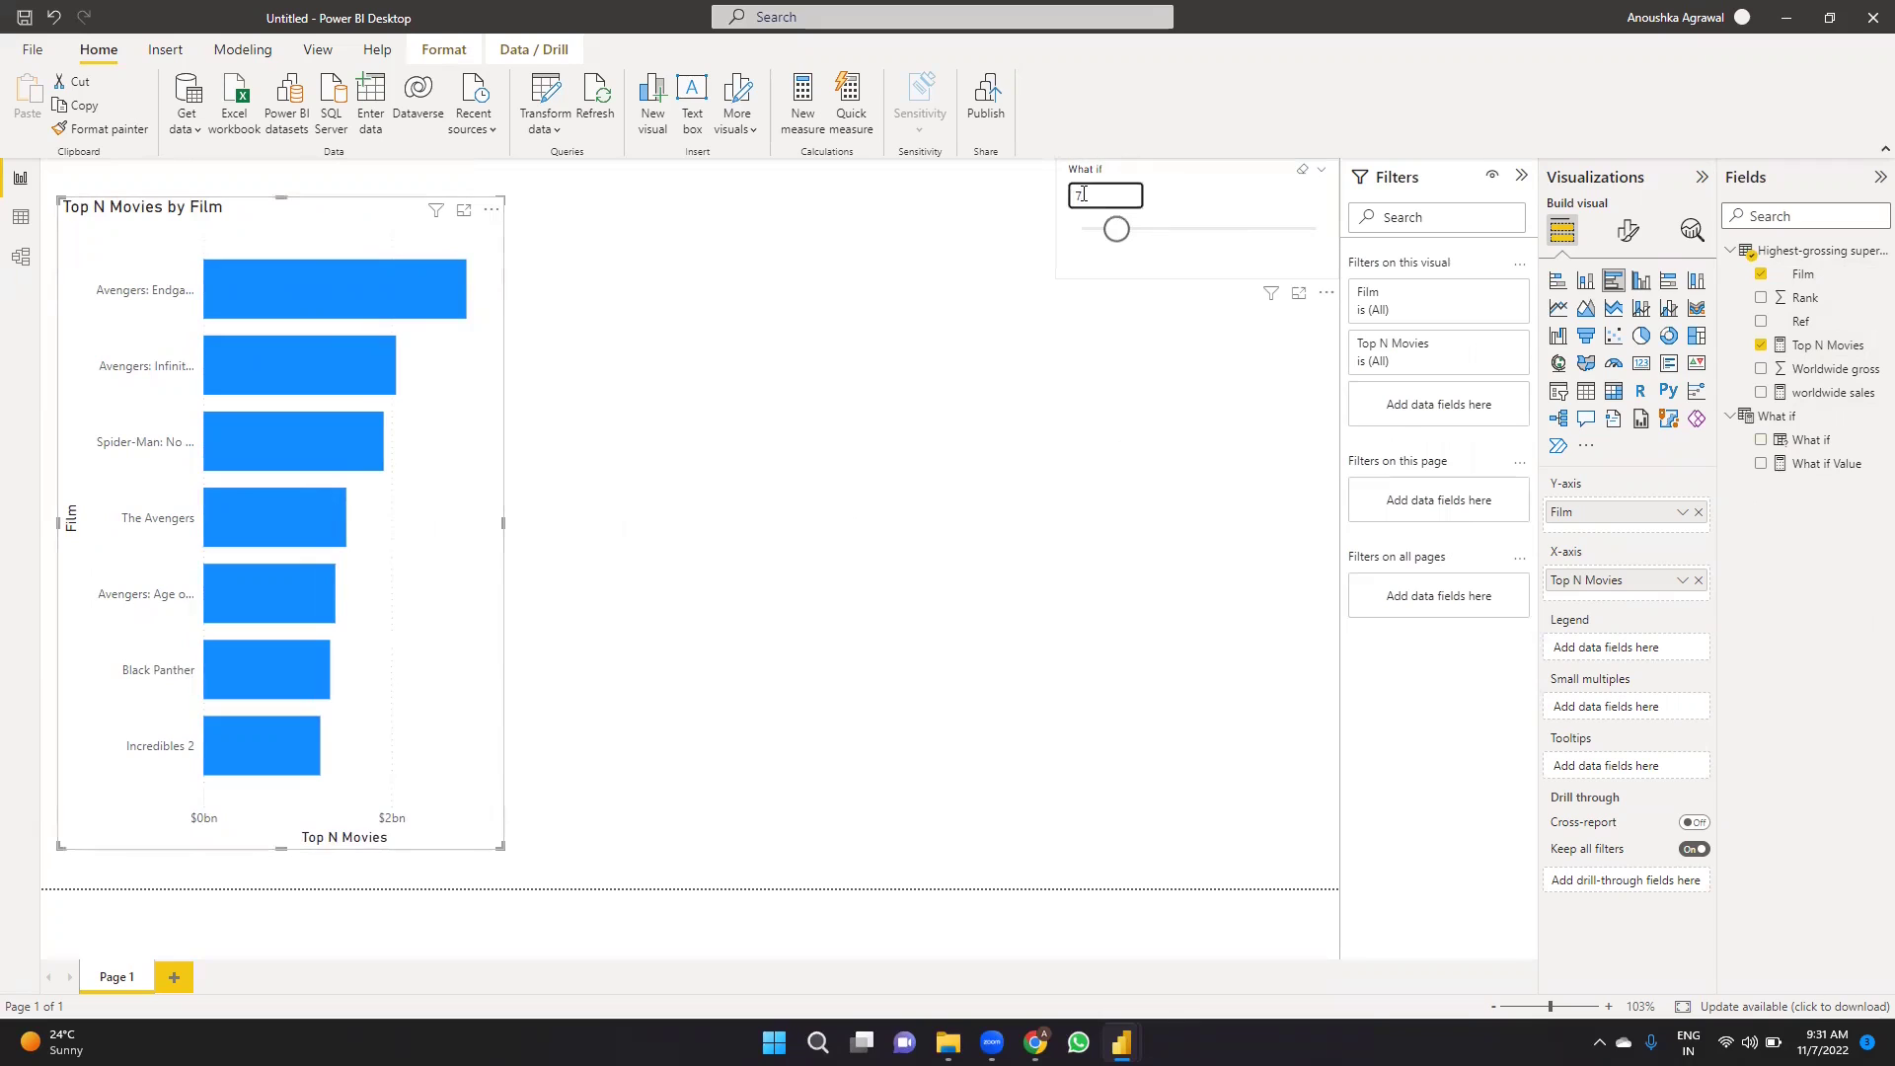
pyautogui.click(590, 583)
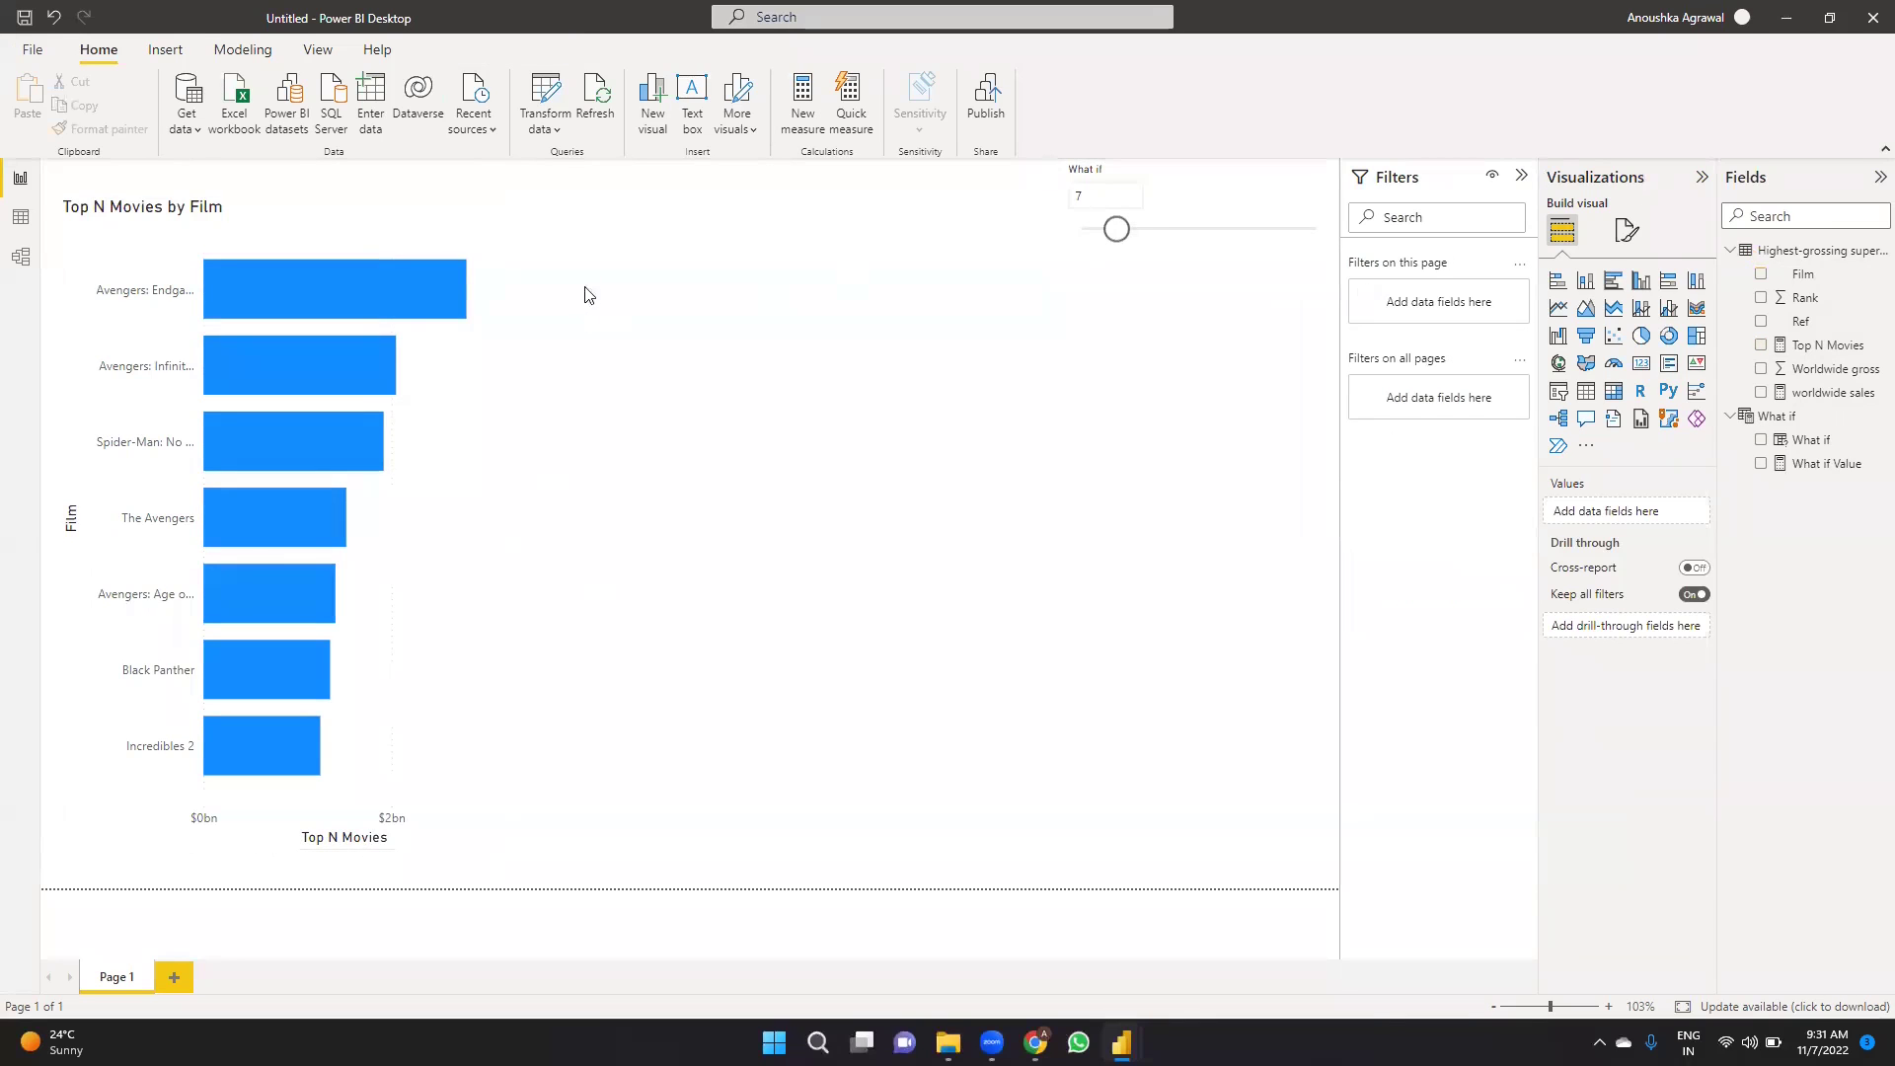
# Add a wide table visual beside the bar chart with Film and worldwide sales, sorted by worldwide sales in descending order.
pyautogui.click(1586, 391)
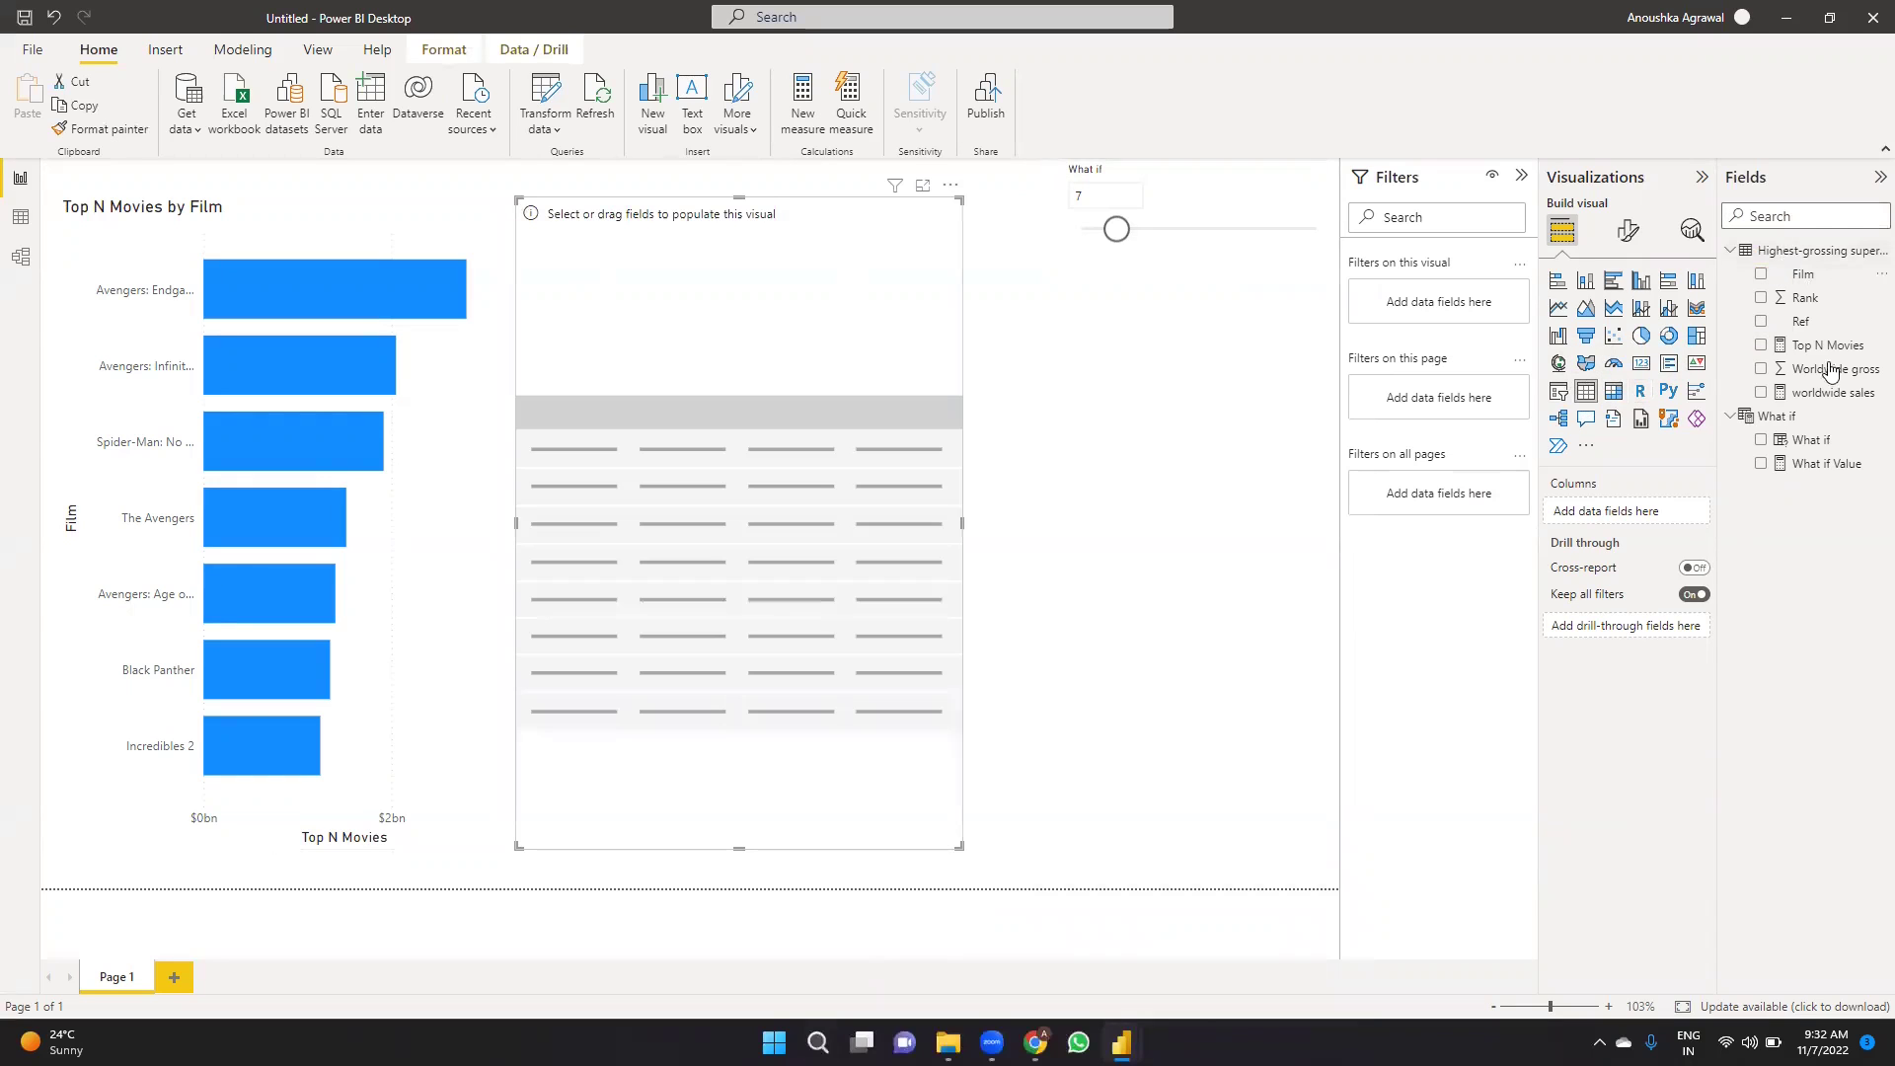
pyautogui.moveTo(1807, 279); pyautogui.dragTo(1642, 511)
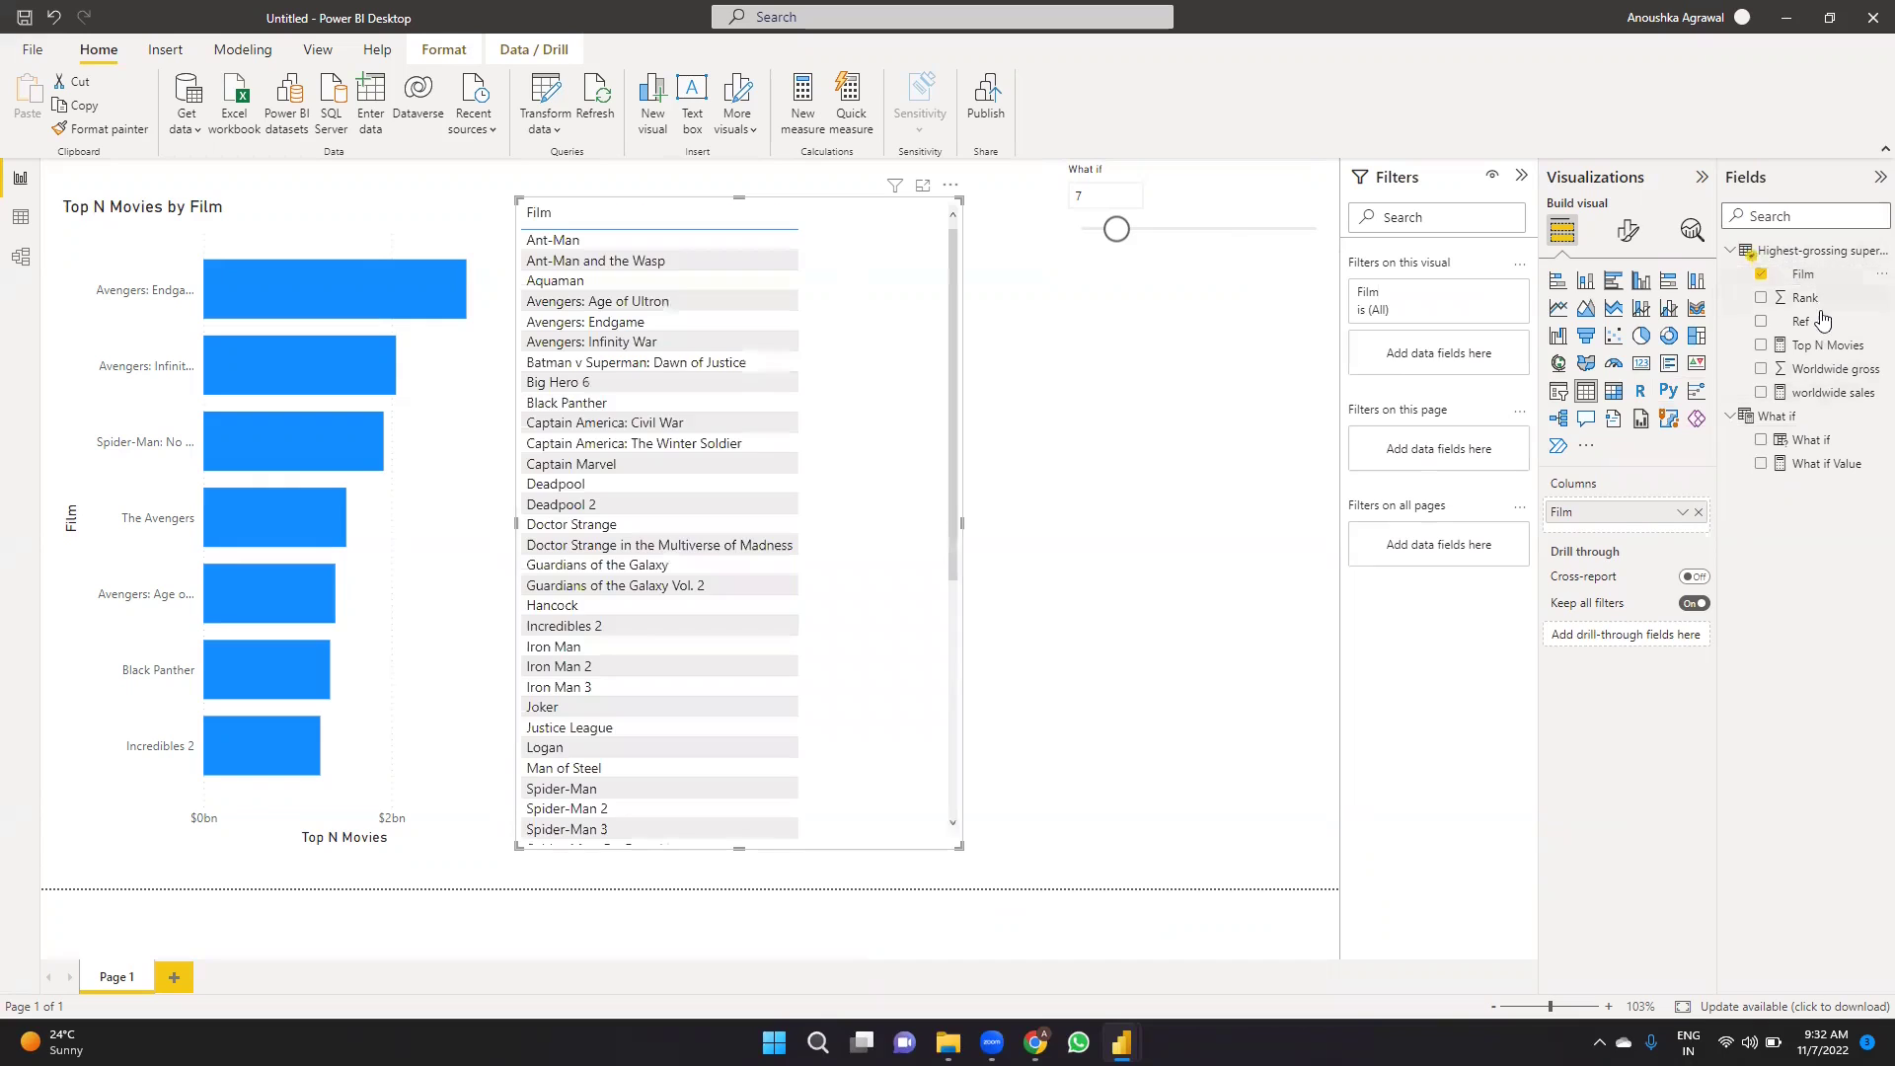
pyautogui.moveTo(1828, 369); pyautogui.dragTo(1678, 533)
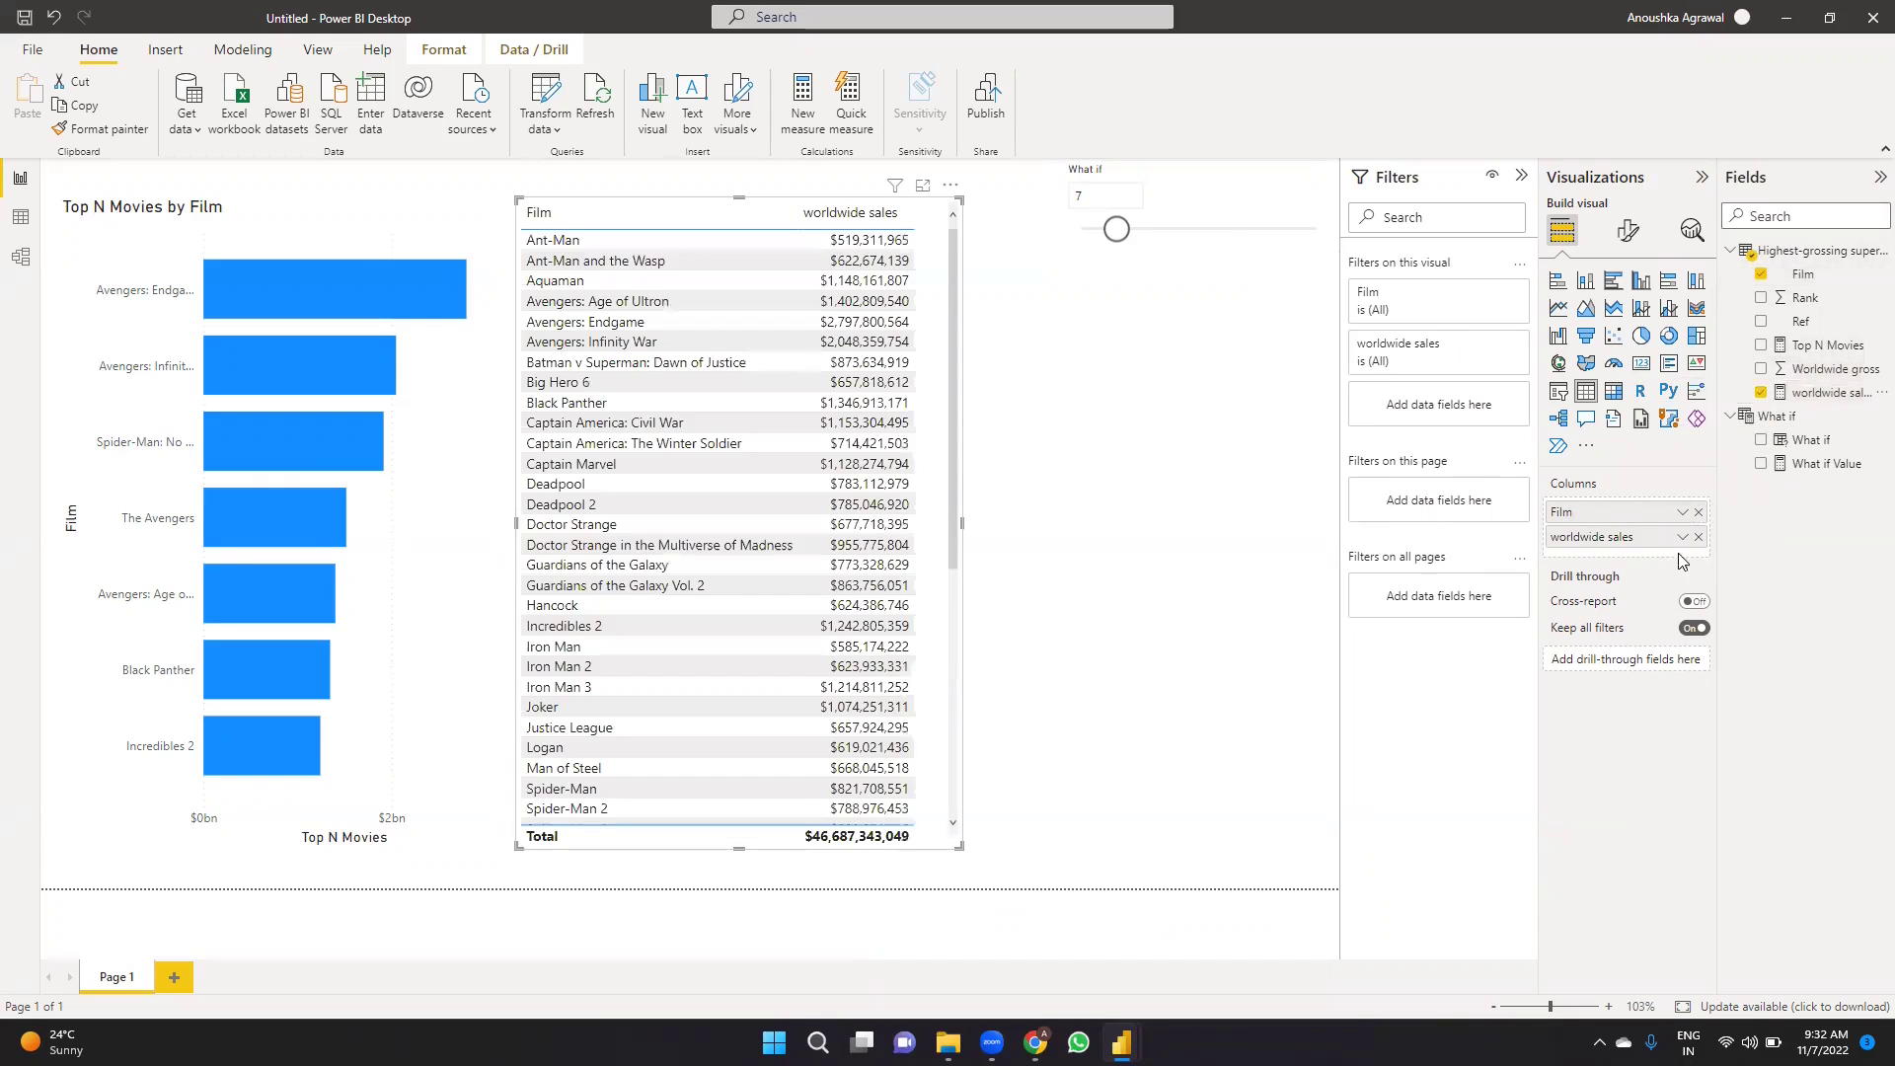
pyautogui.moveTo(962, 523); pyautogui.dragTo(1077, 534)
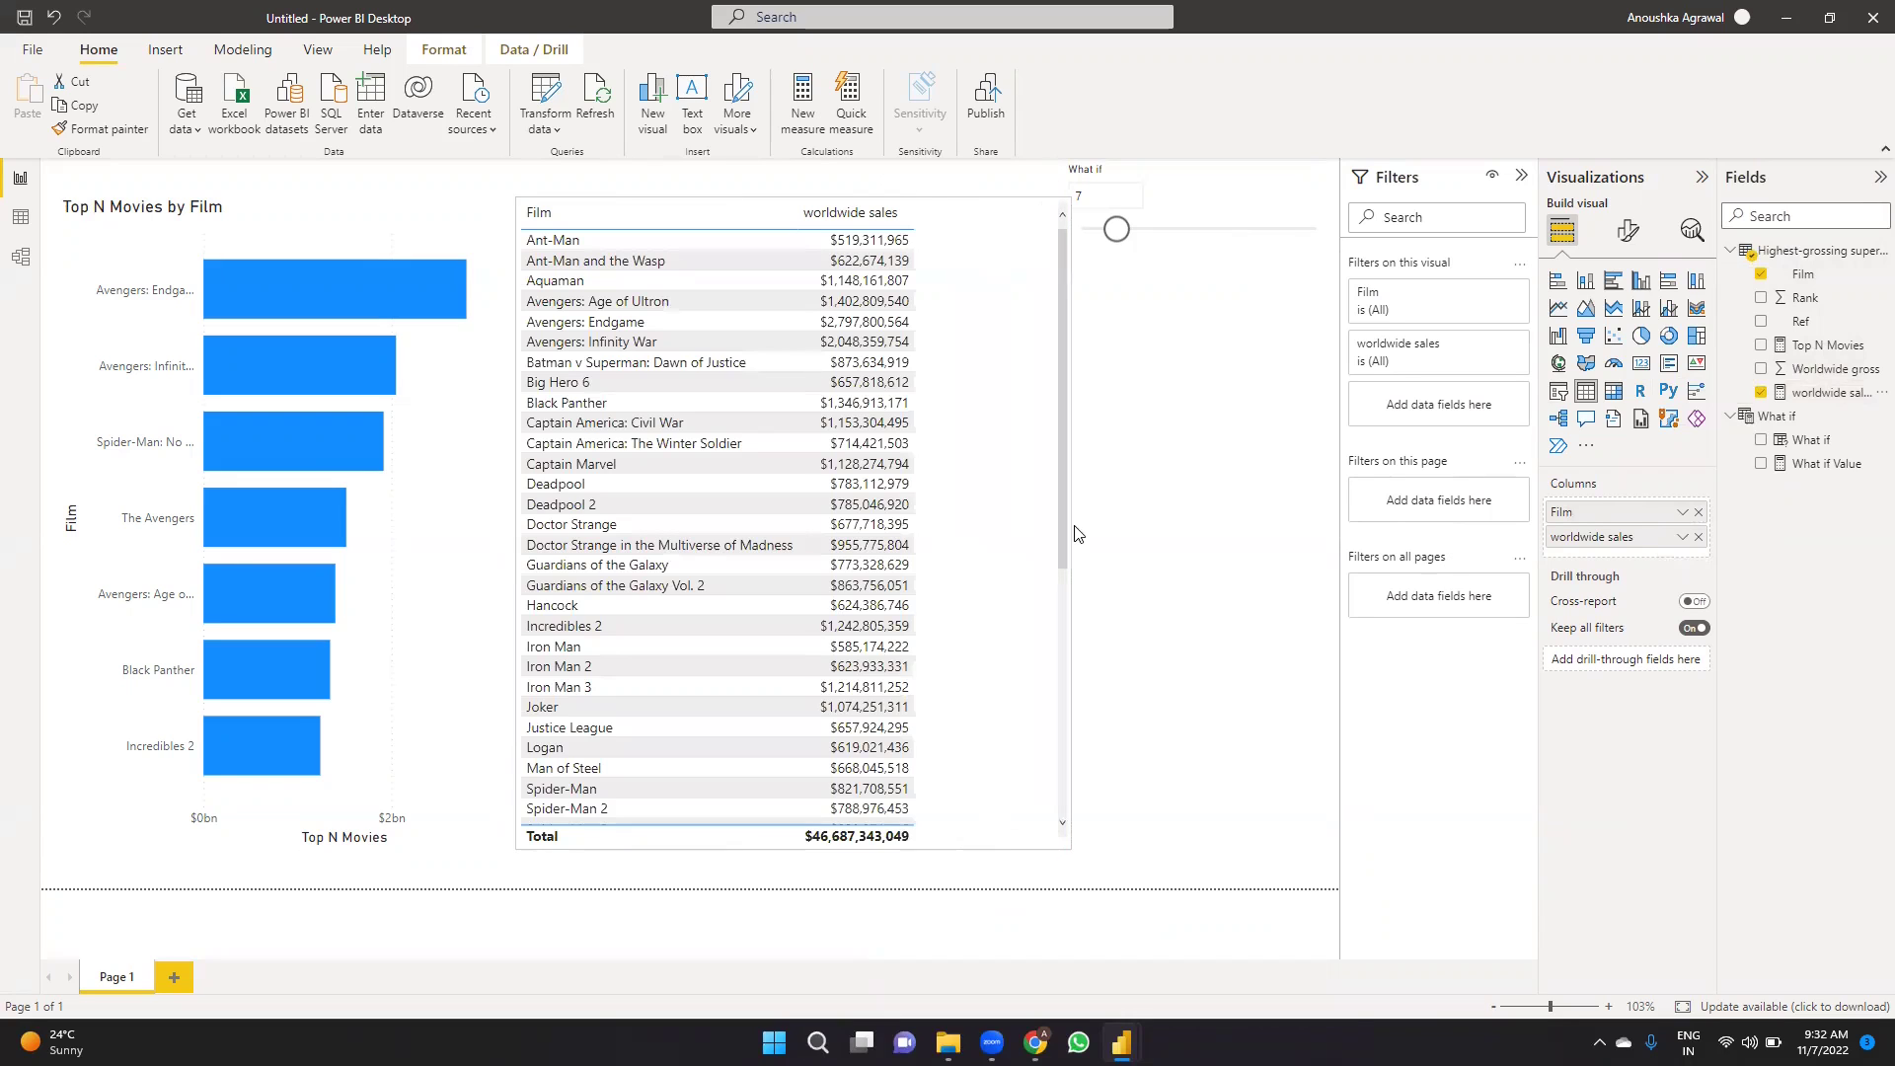
pyautogui.click(834, 219)
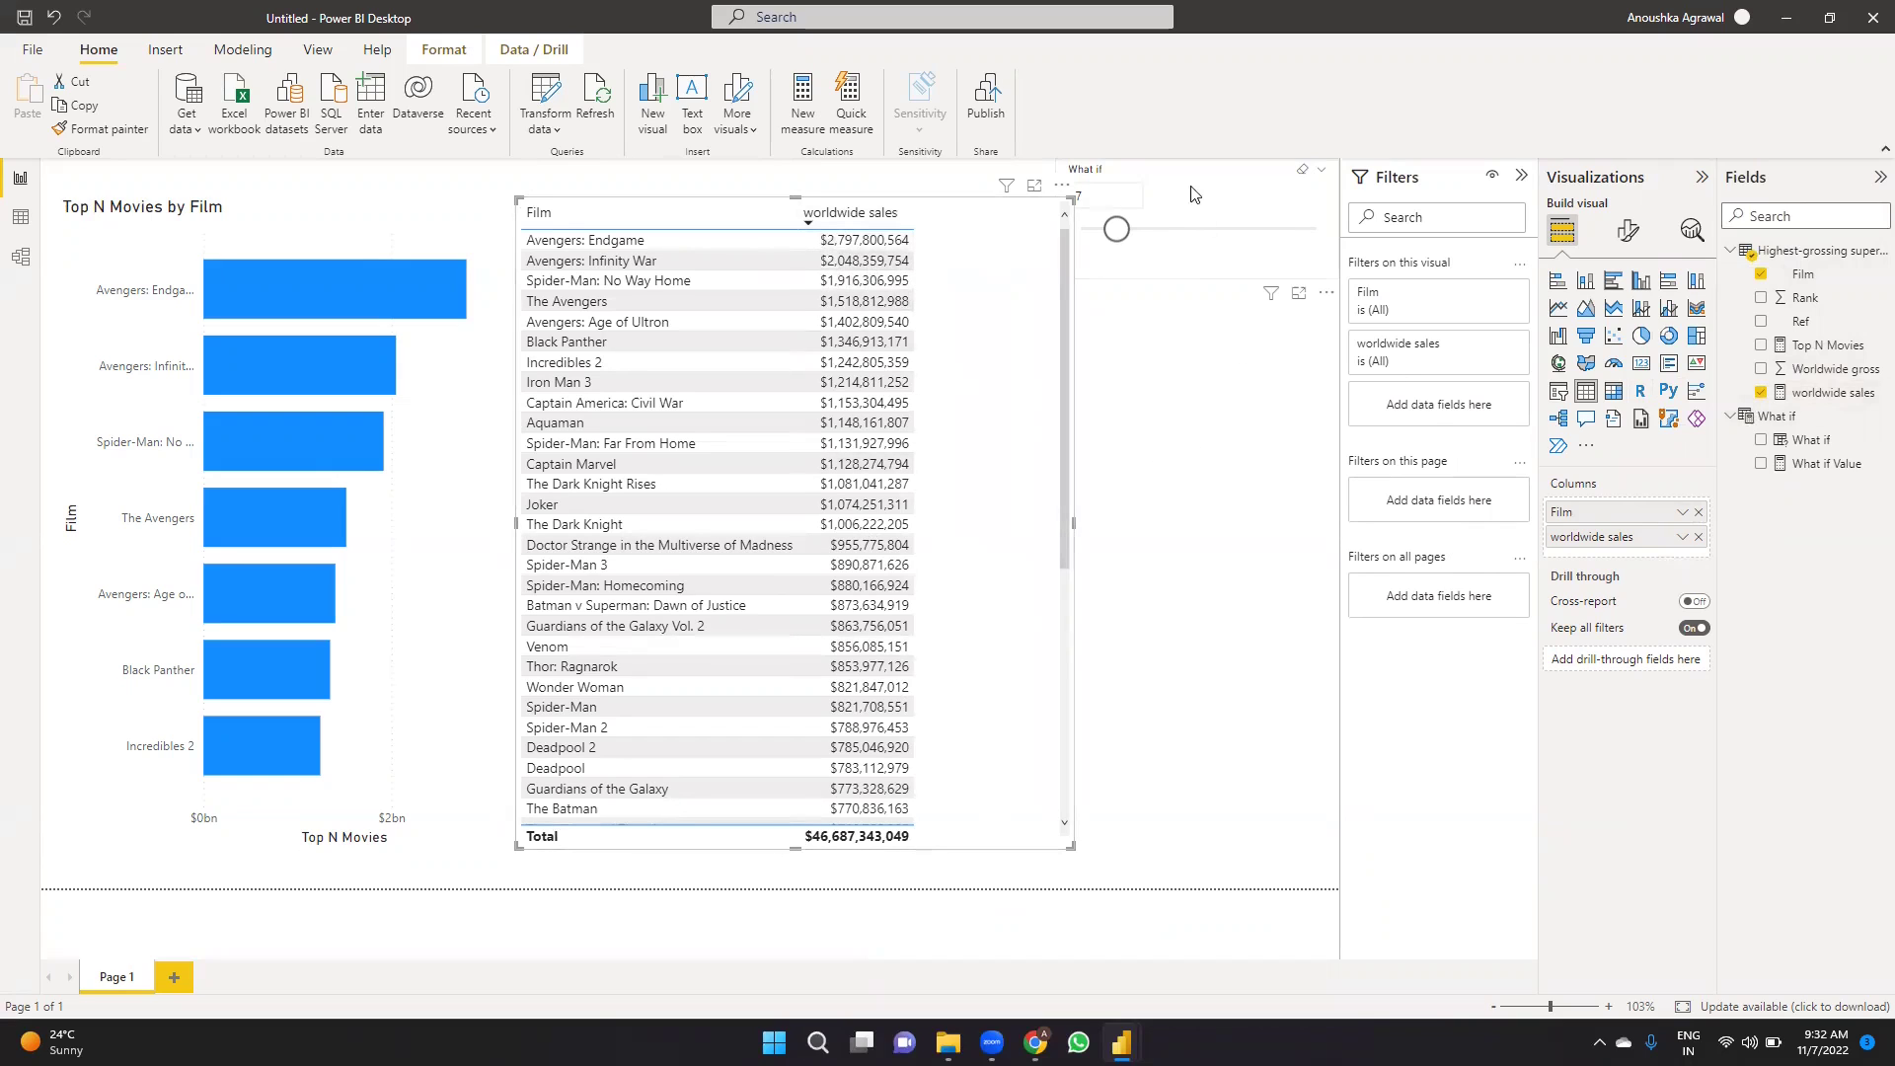
# Narrow the What if slicer and widen the table up to it, consulting the sample report in Chrome for the layout.
pyautogui.click(1174, 255)
pyautogui.moveTo(1059, 223); pyautogui.dragTo(1085, 227)
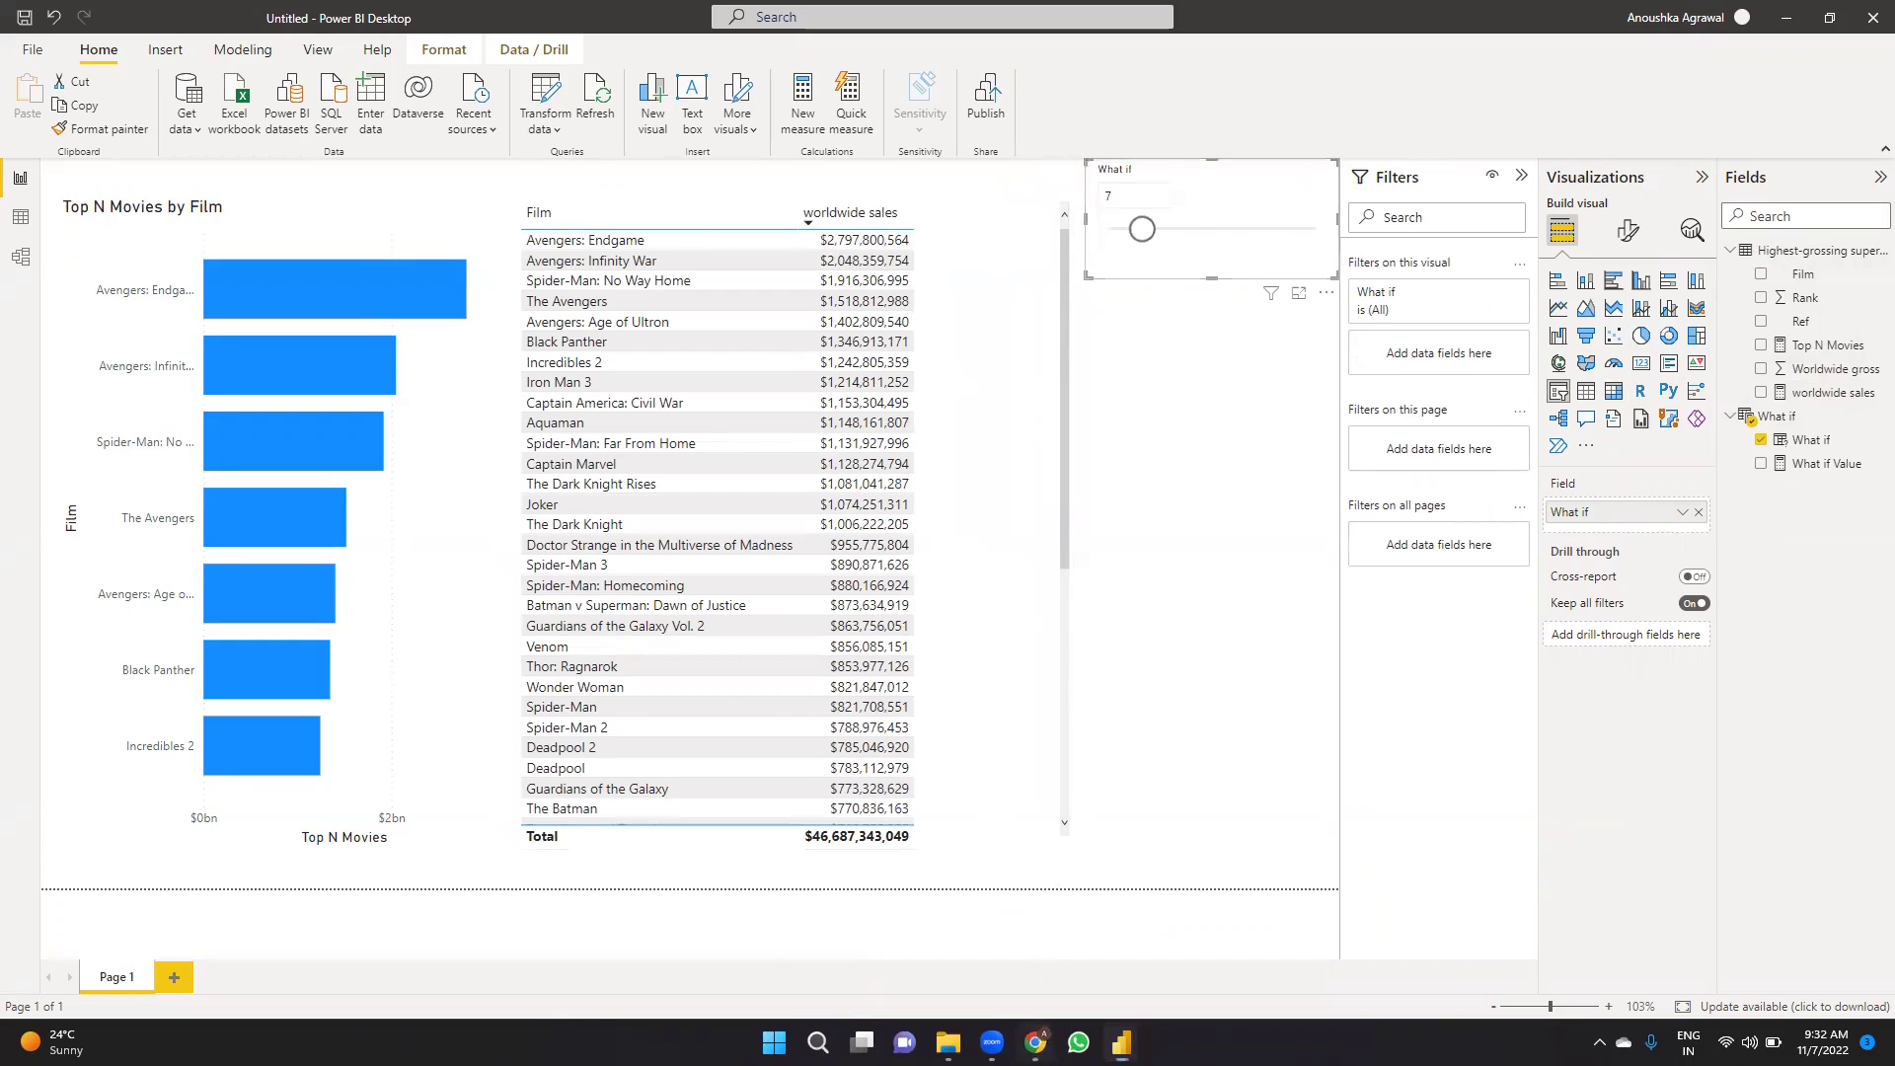
pyautogui.click(1034, 1042)
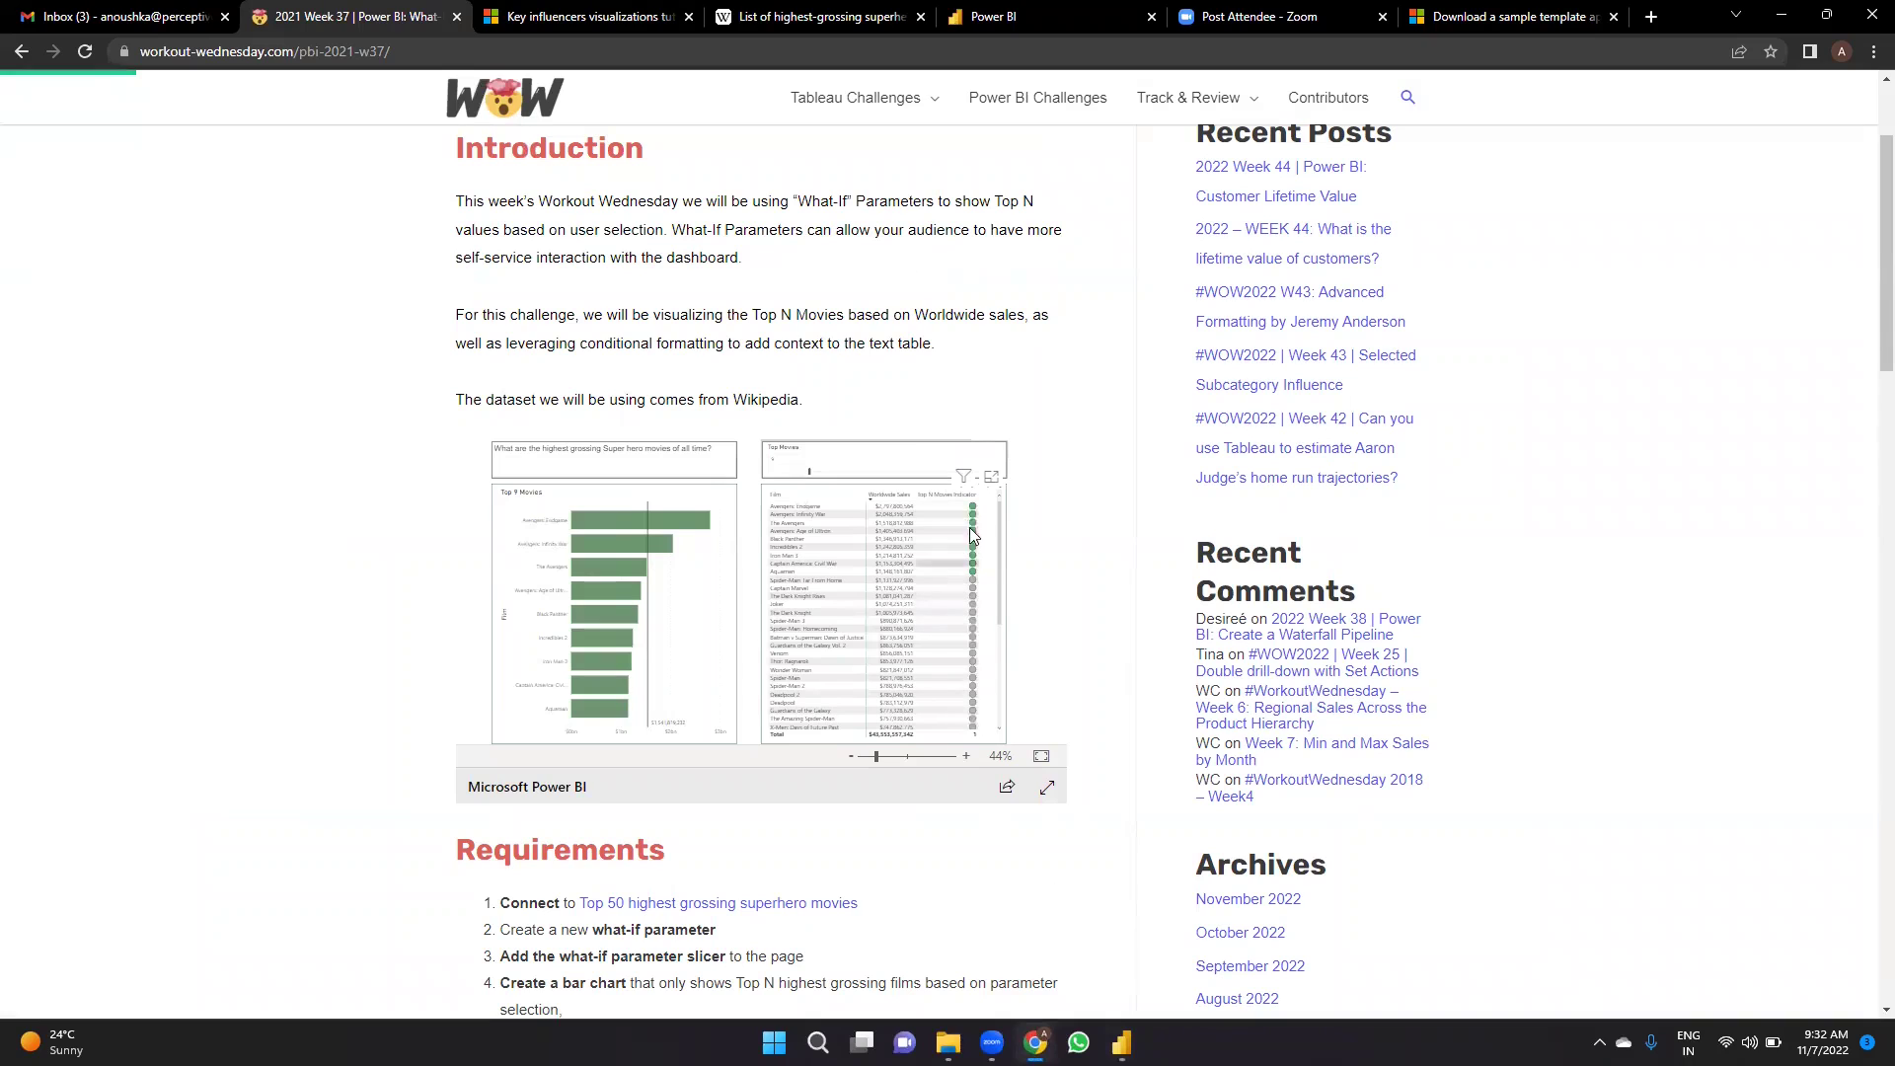
pyautogui.moveTo(1121, 1042)
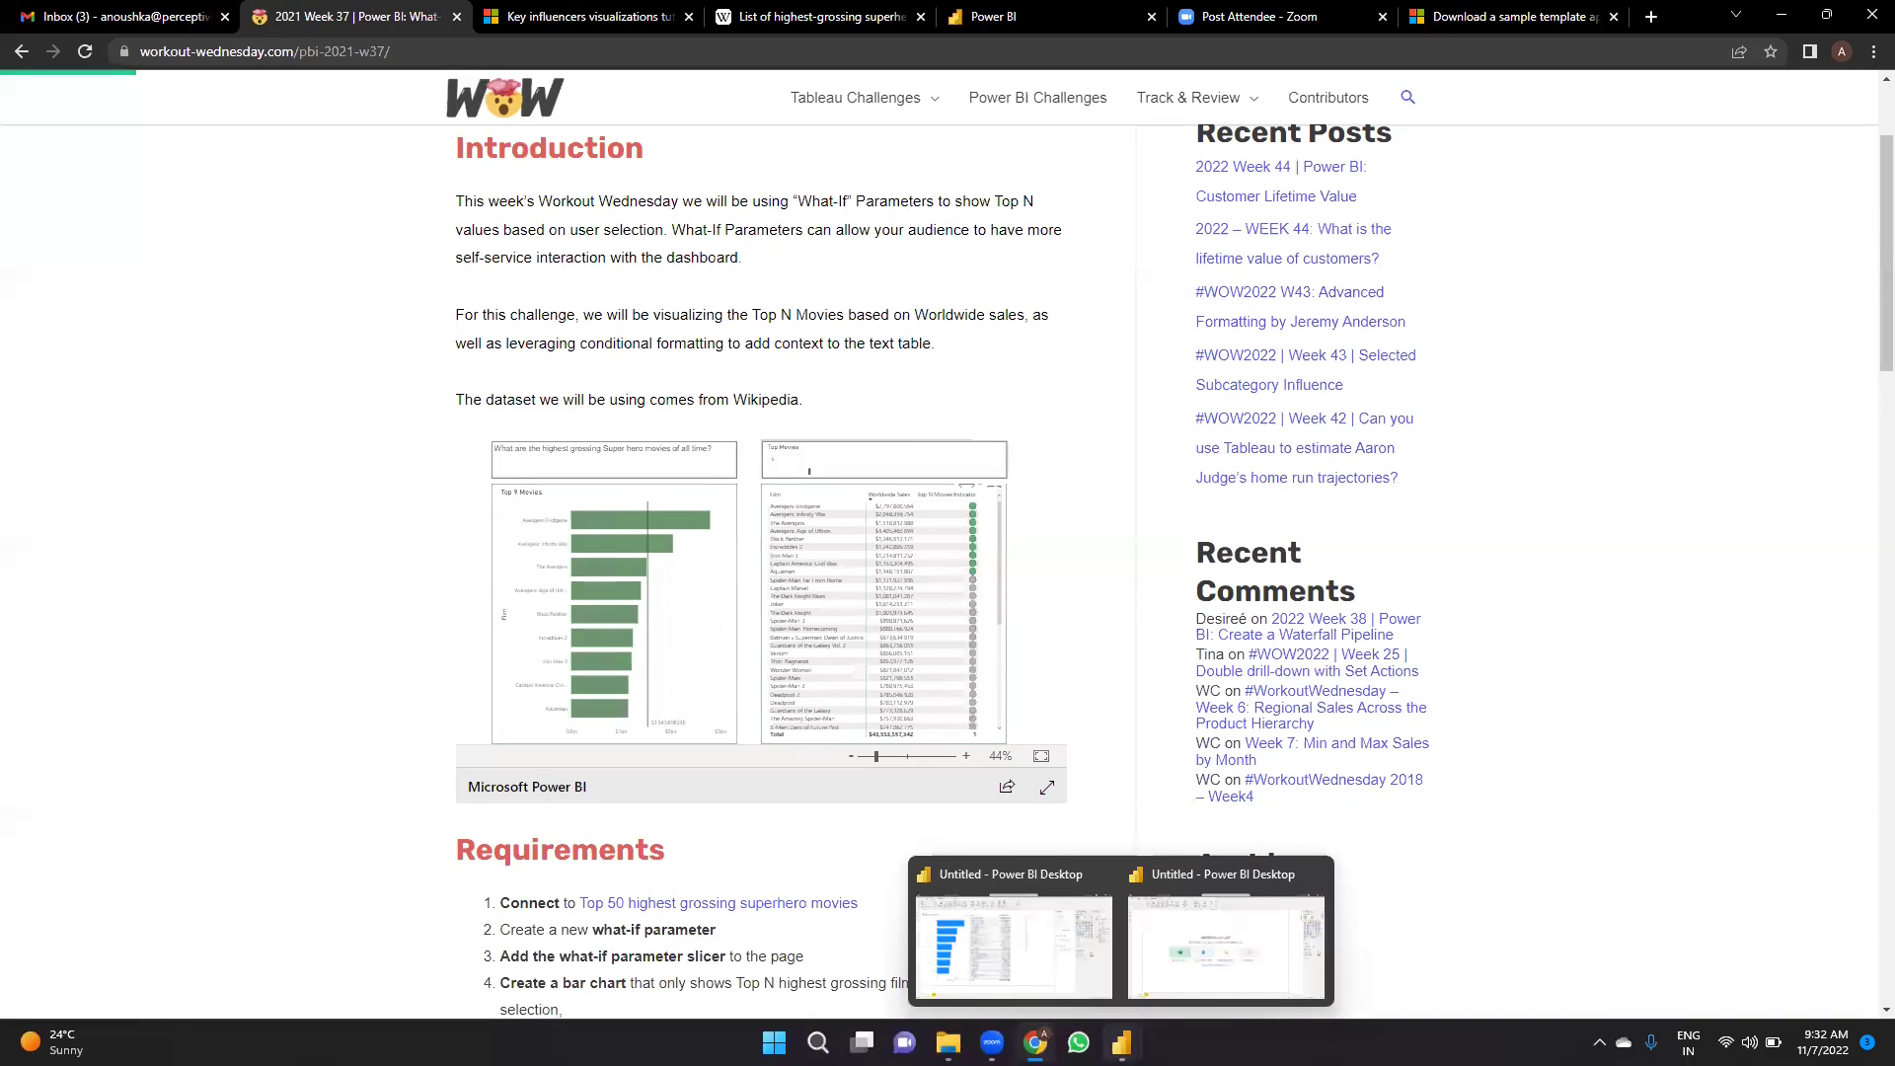
pyautogui.click(1096, 967)
pyautogui.click(1070, 525)
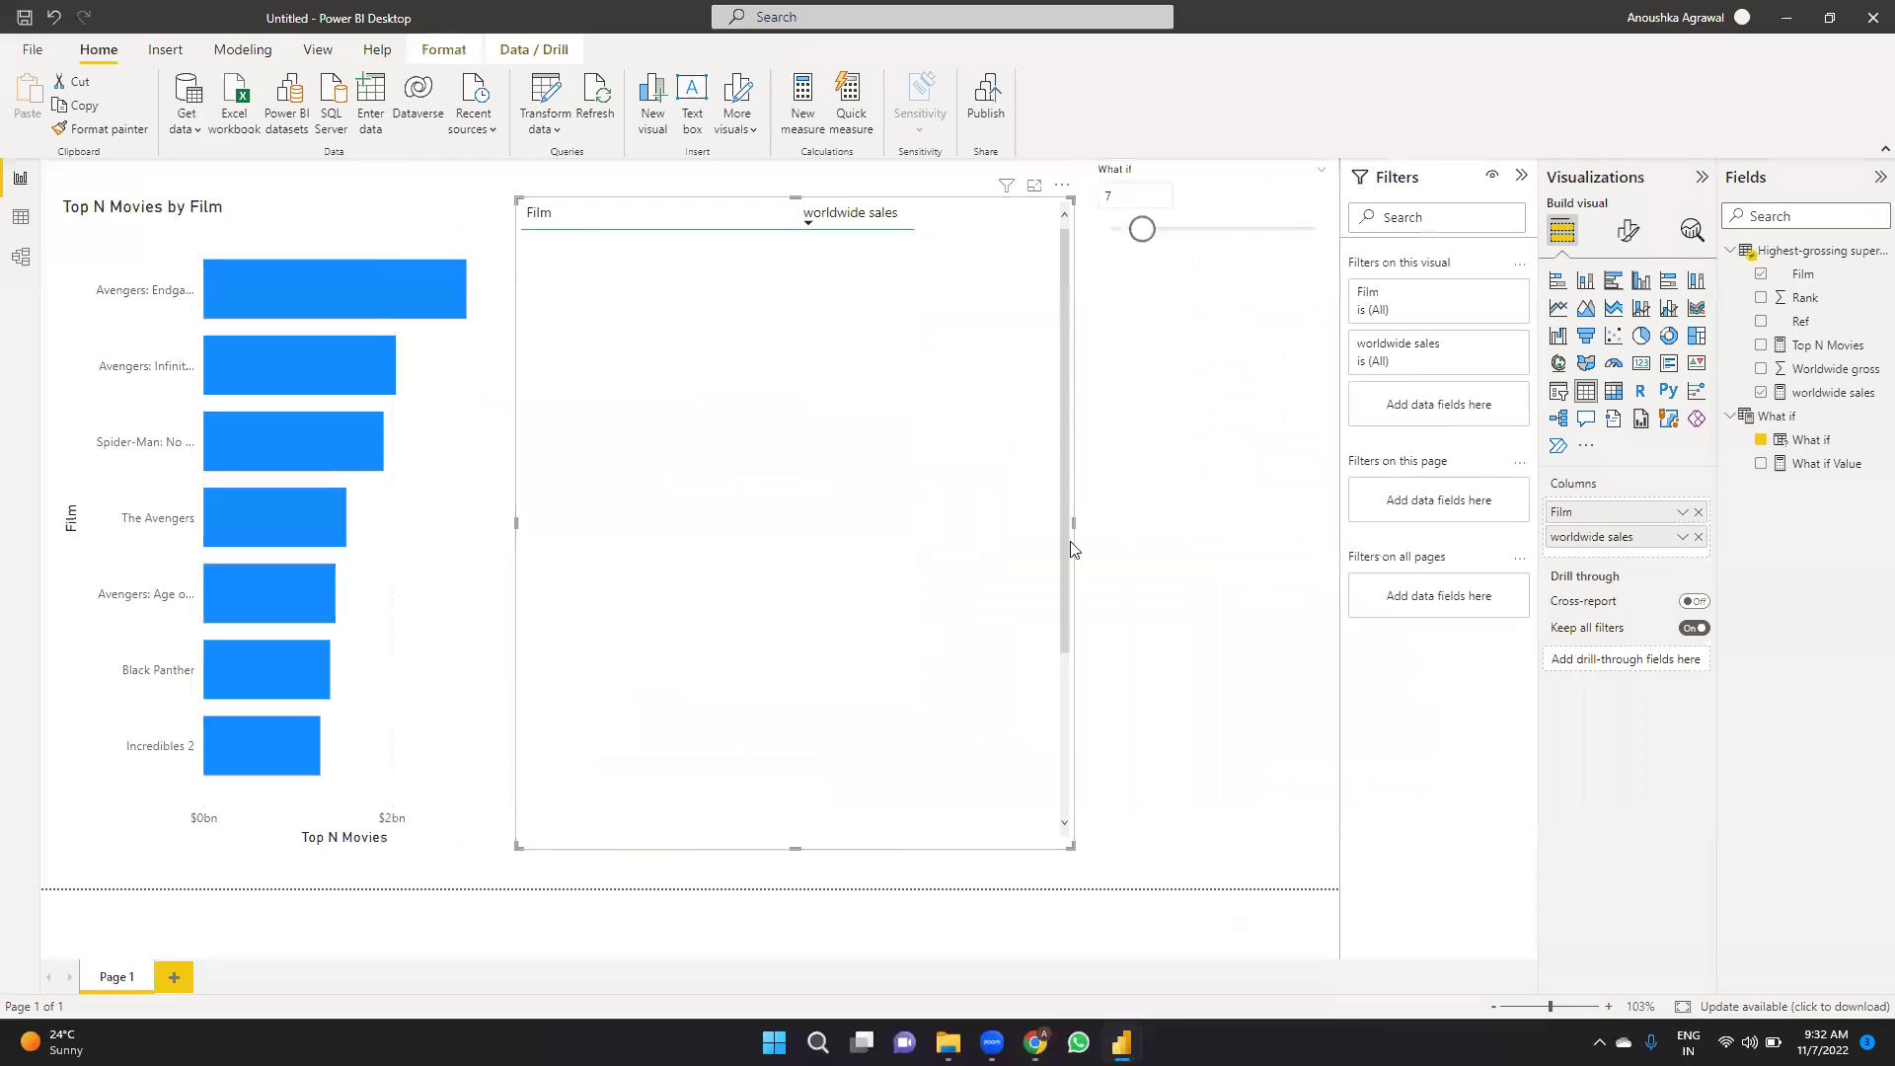
pyautogui.moveTo(1074, 524); pyautogui.dragTo(1093, 525)
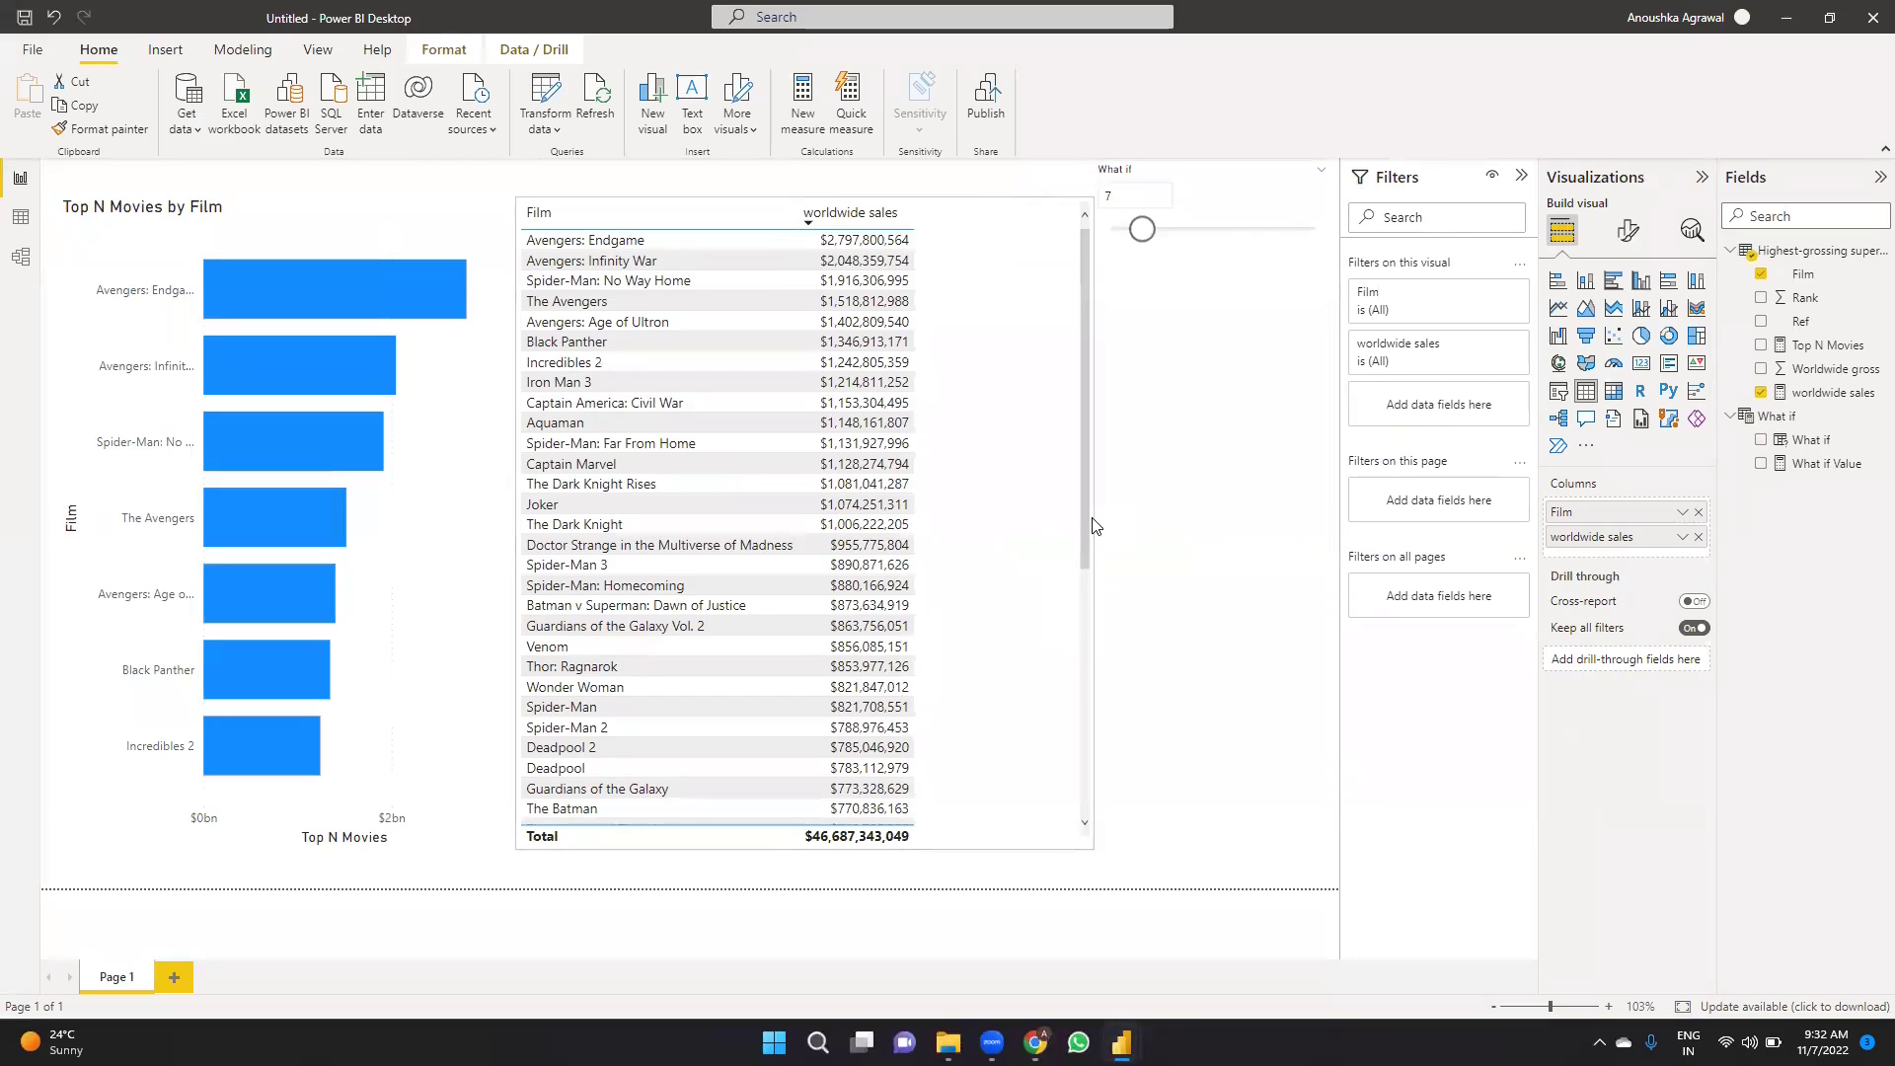
# Create a measure named Top N Movies indicator in the Highest-grossing superhero films table, reusing the Top N Movies formula.
pyautogui.click(1167, 474)
pyautogui.rightClick(1762, 259)
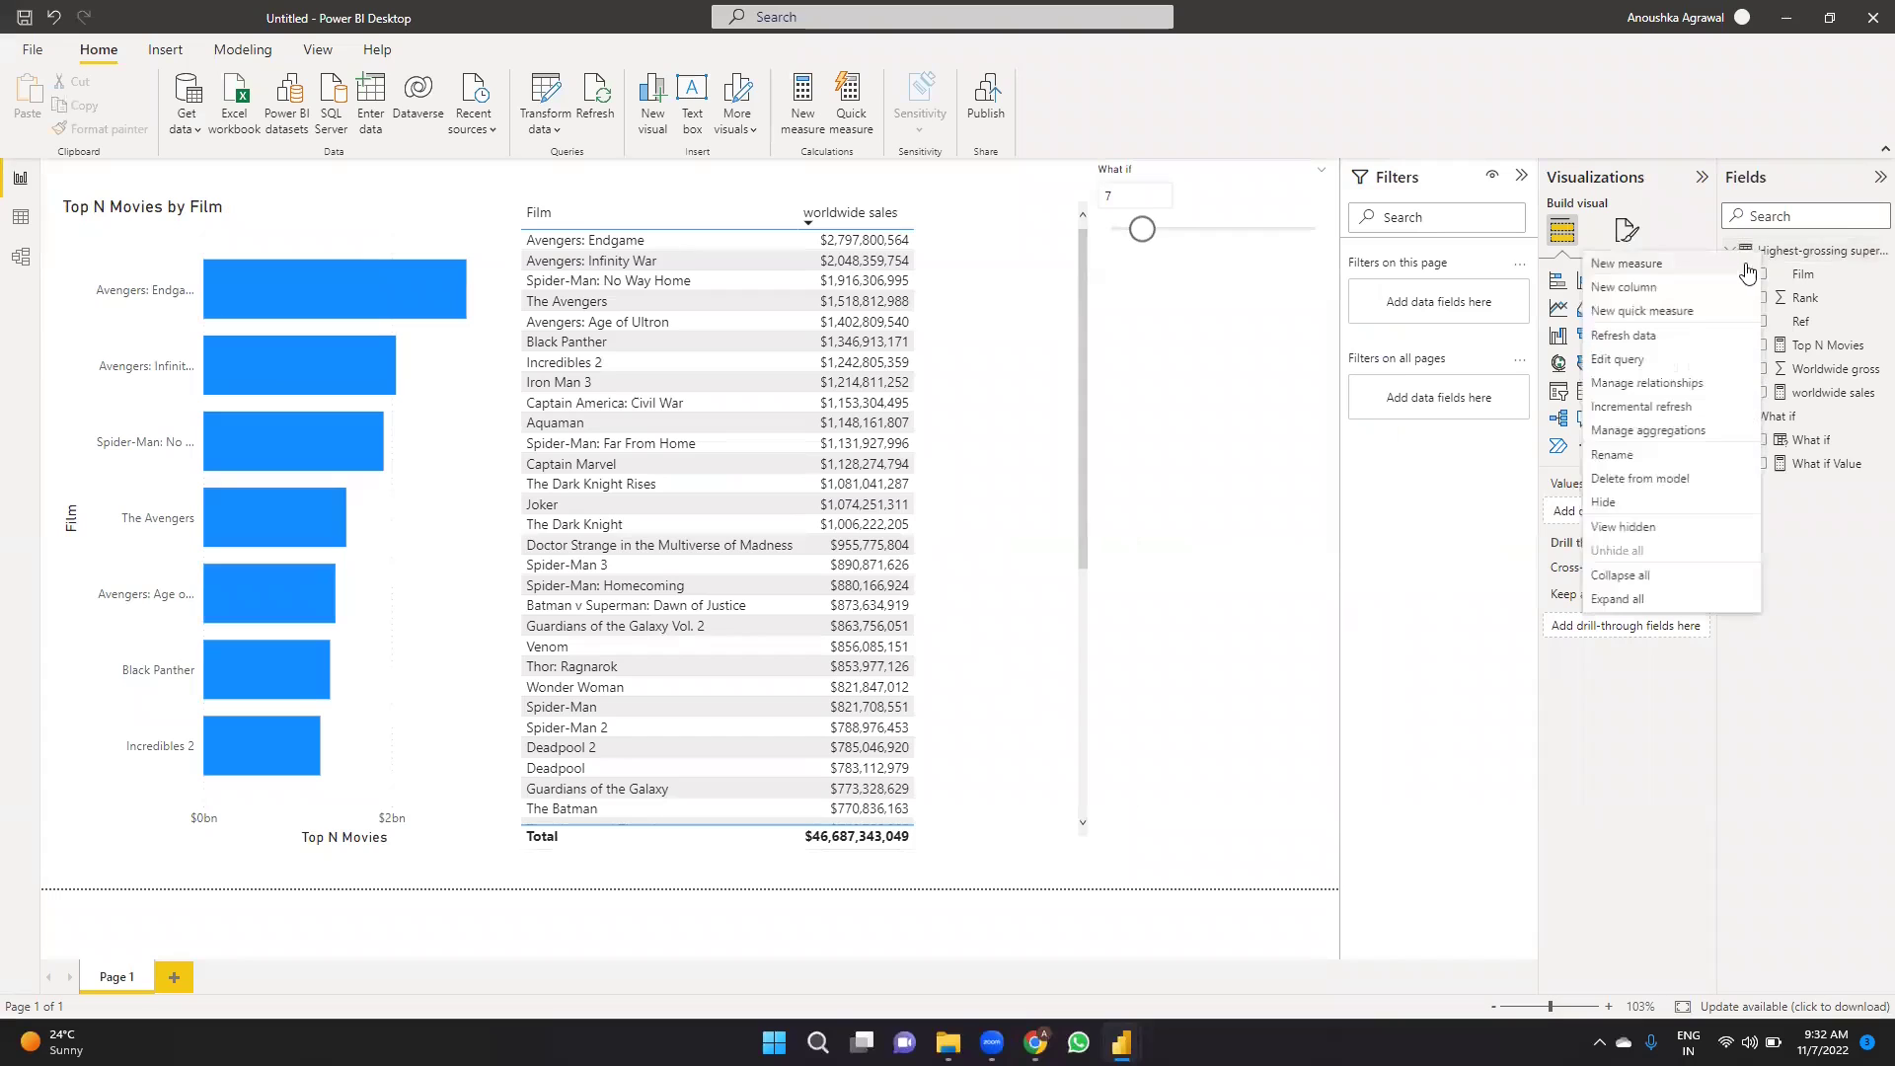
pyautogui.click(1627, 263)
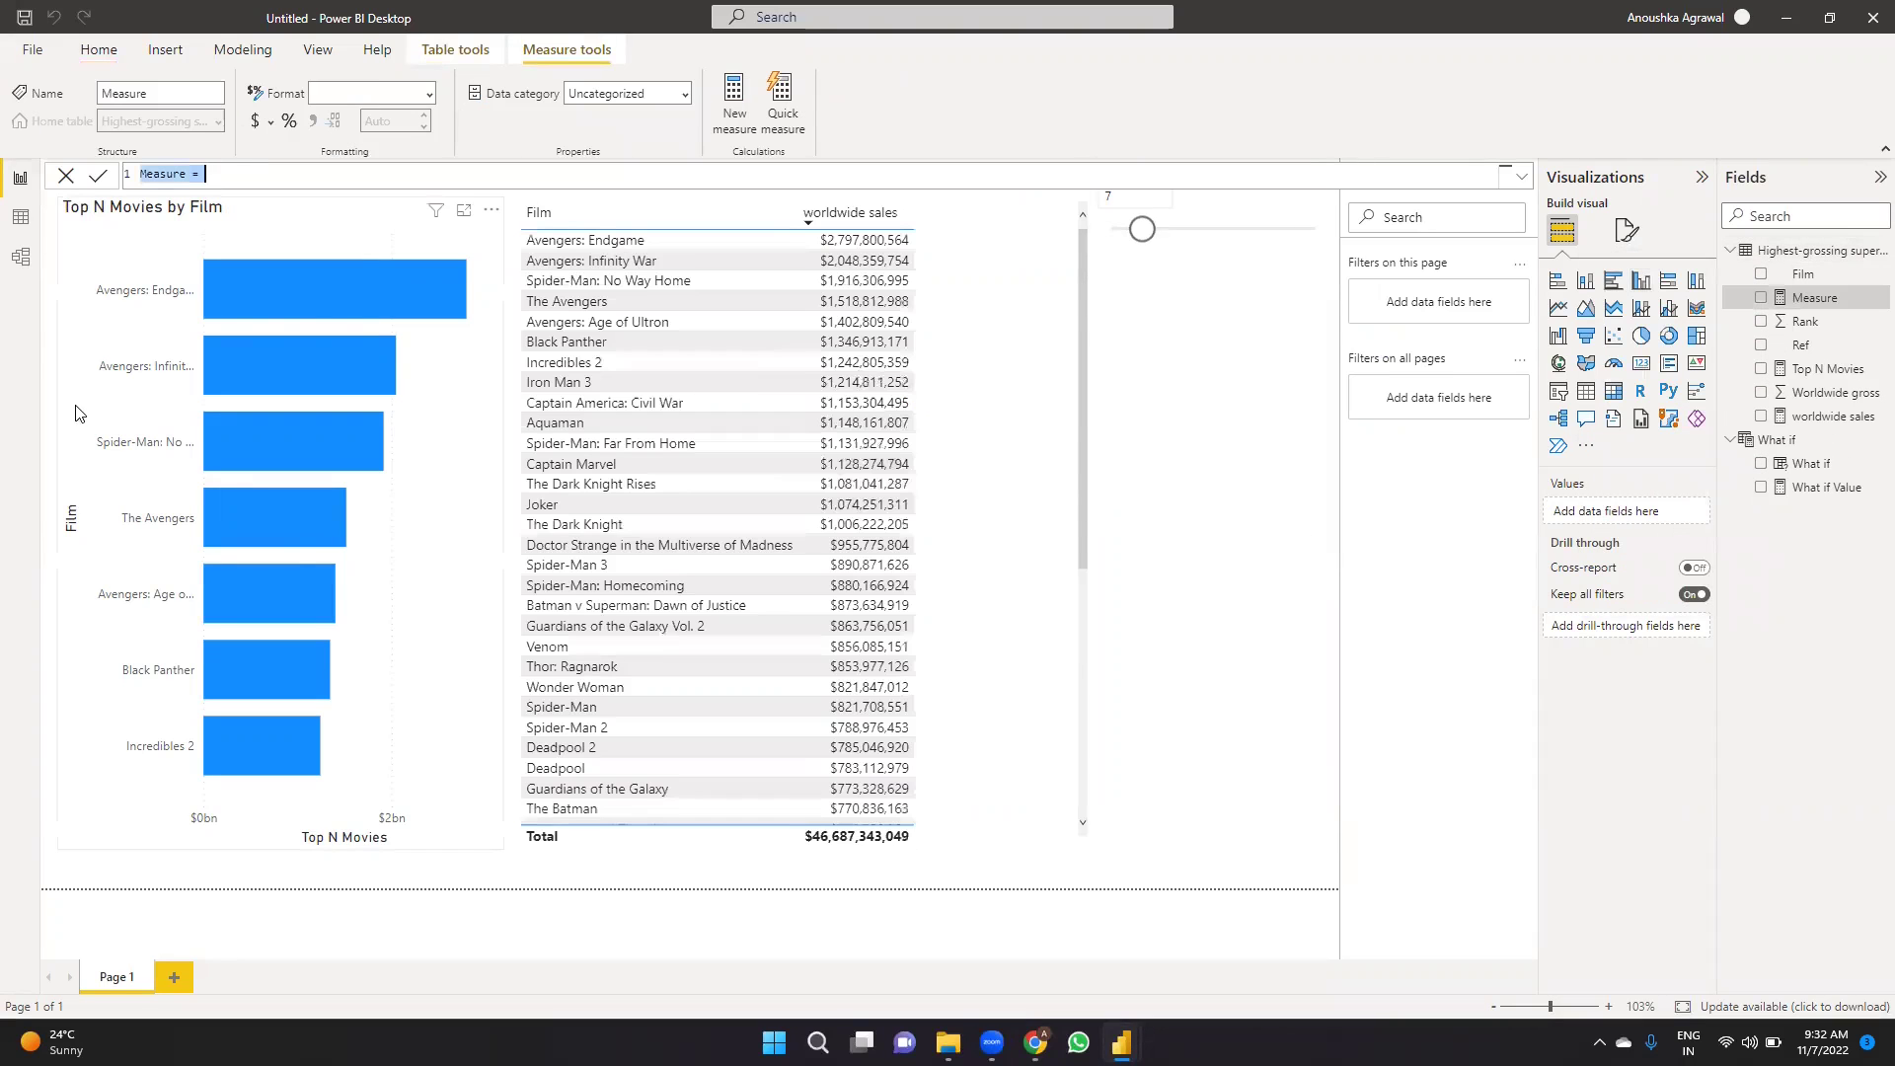
pyautogui.write("Top N Movies = var selectedtop = SELECTEDVALUE('What if'[What if]) return SWITCH(     TRUE(),     selectedtop = 0, [worldwide sales],     RANKX(ALLSELECTED('Highest-grossing superhero films[edit]'[Film]),     [worldwide sales]     )<=selectedtop, [worldwide sales] )")
pyautogui.click(225, 172)
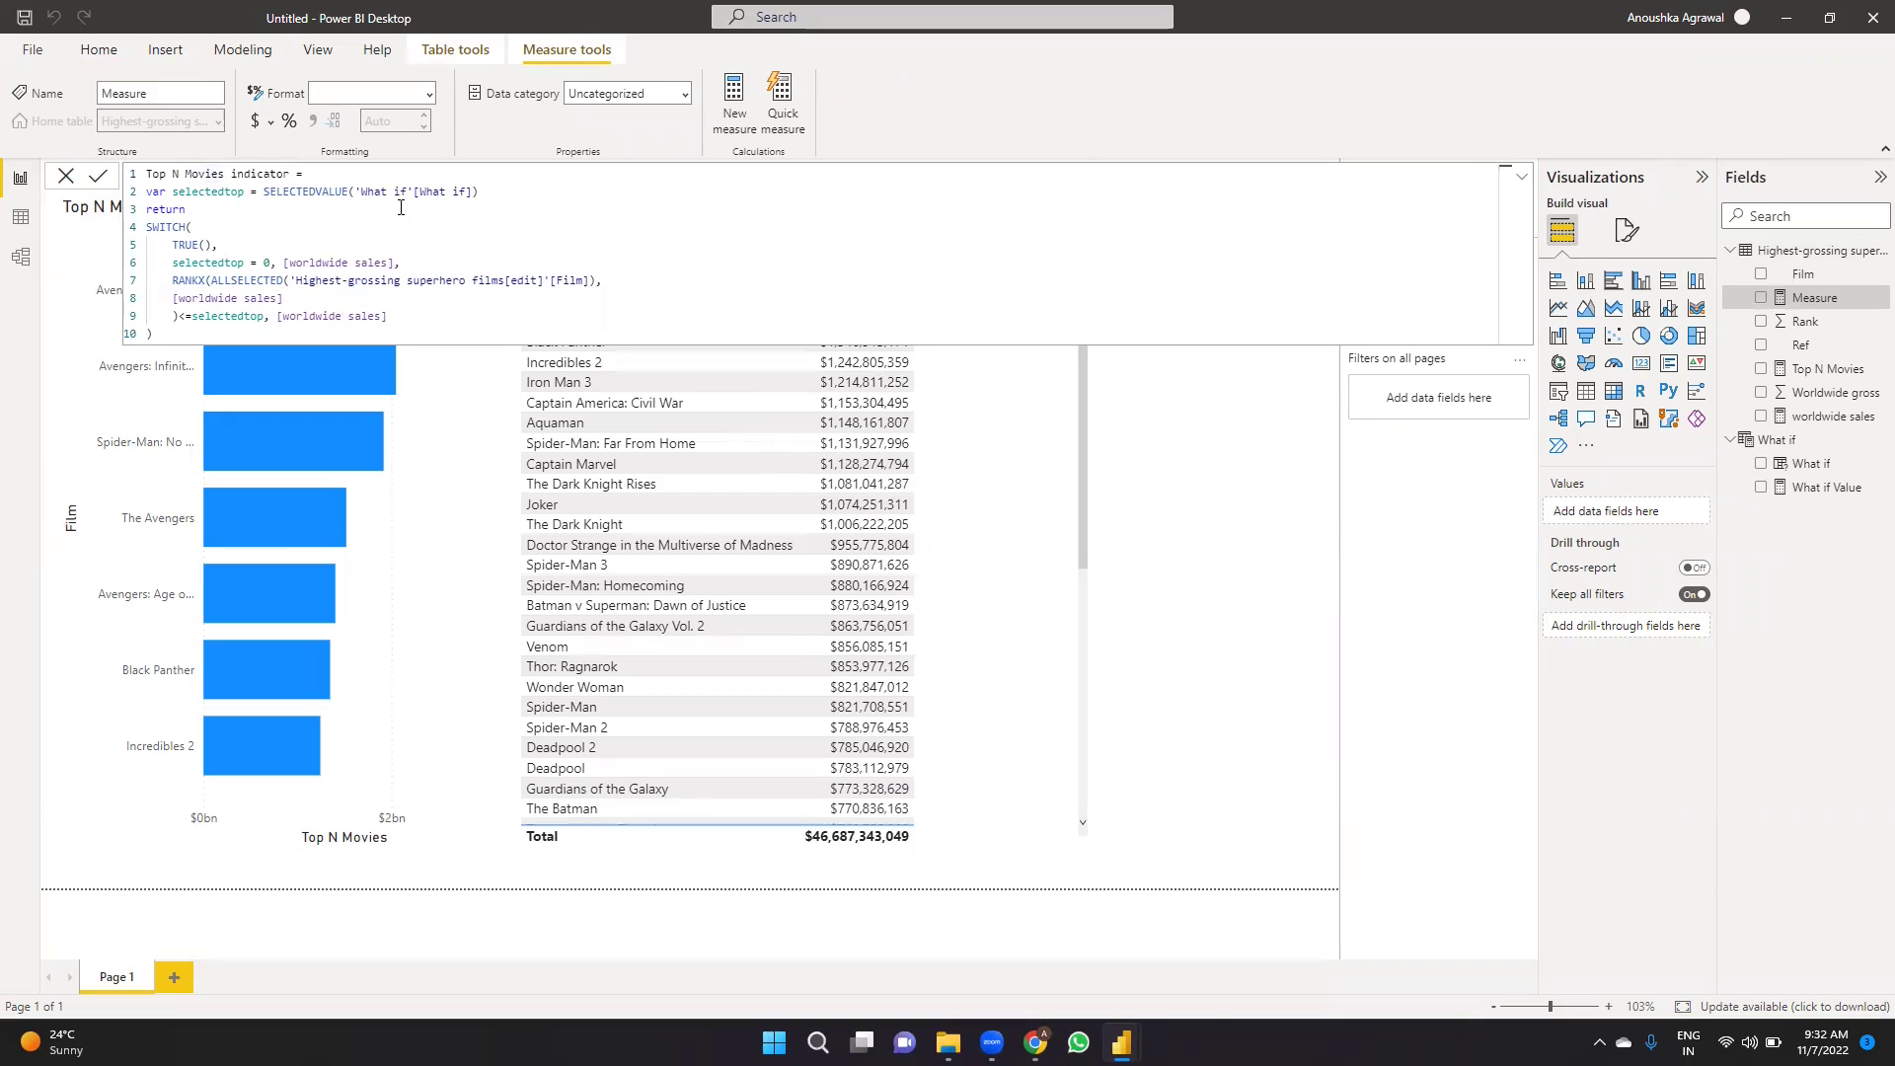
# Delete the selectedtop = 0, [worldwide sales] case from the indicator measure's SWITCH.
pyautogui.click(403, 268)
pyautogui.hotkey('ctrl', 'shift', 'Left')
pyautogui.hotkey('ctrl', 'shift', 'Left')
pyautogui.hotkey('ctrl', 'shift', 'Left')
pyautogui.hotkey('ctrl', 'shift', 'Left')
pyautogui.hotkey('ctrl', 'shift', 'Left')
pyautogui.hotkey('ctrl', 'shift', 'Left')
pyautogui.hotkey('ctrl', 'shift', 'Left')
pyautogui.hotkey('ctrl', 'shift', 'Left')
pyautogui.hotkey('ctrl', 'shift', 'Left')
pyautogui.hotkey('ctrl', 'shift', 'Left')
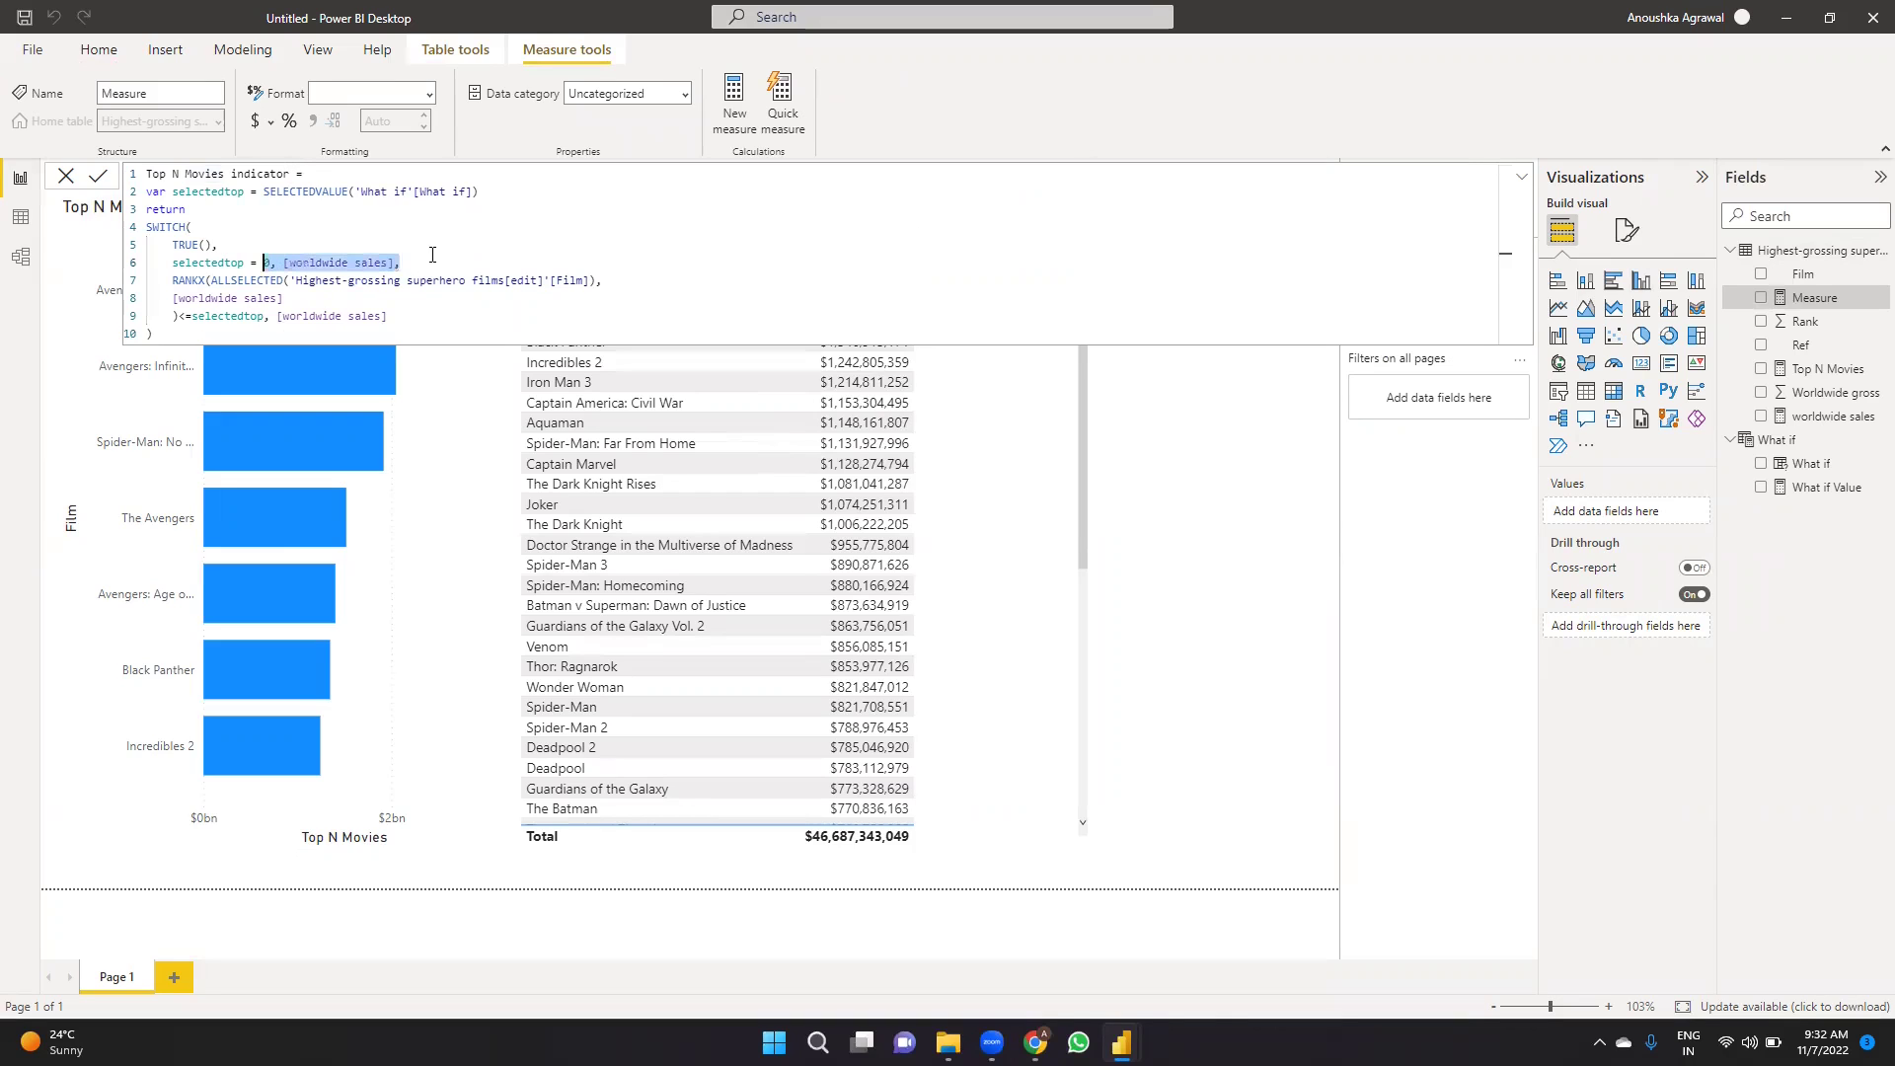
pyautogui.hotkey('ctrl', 'shift', 'Right')
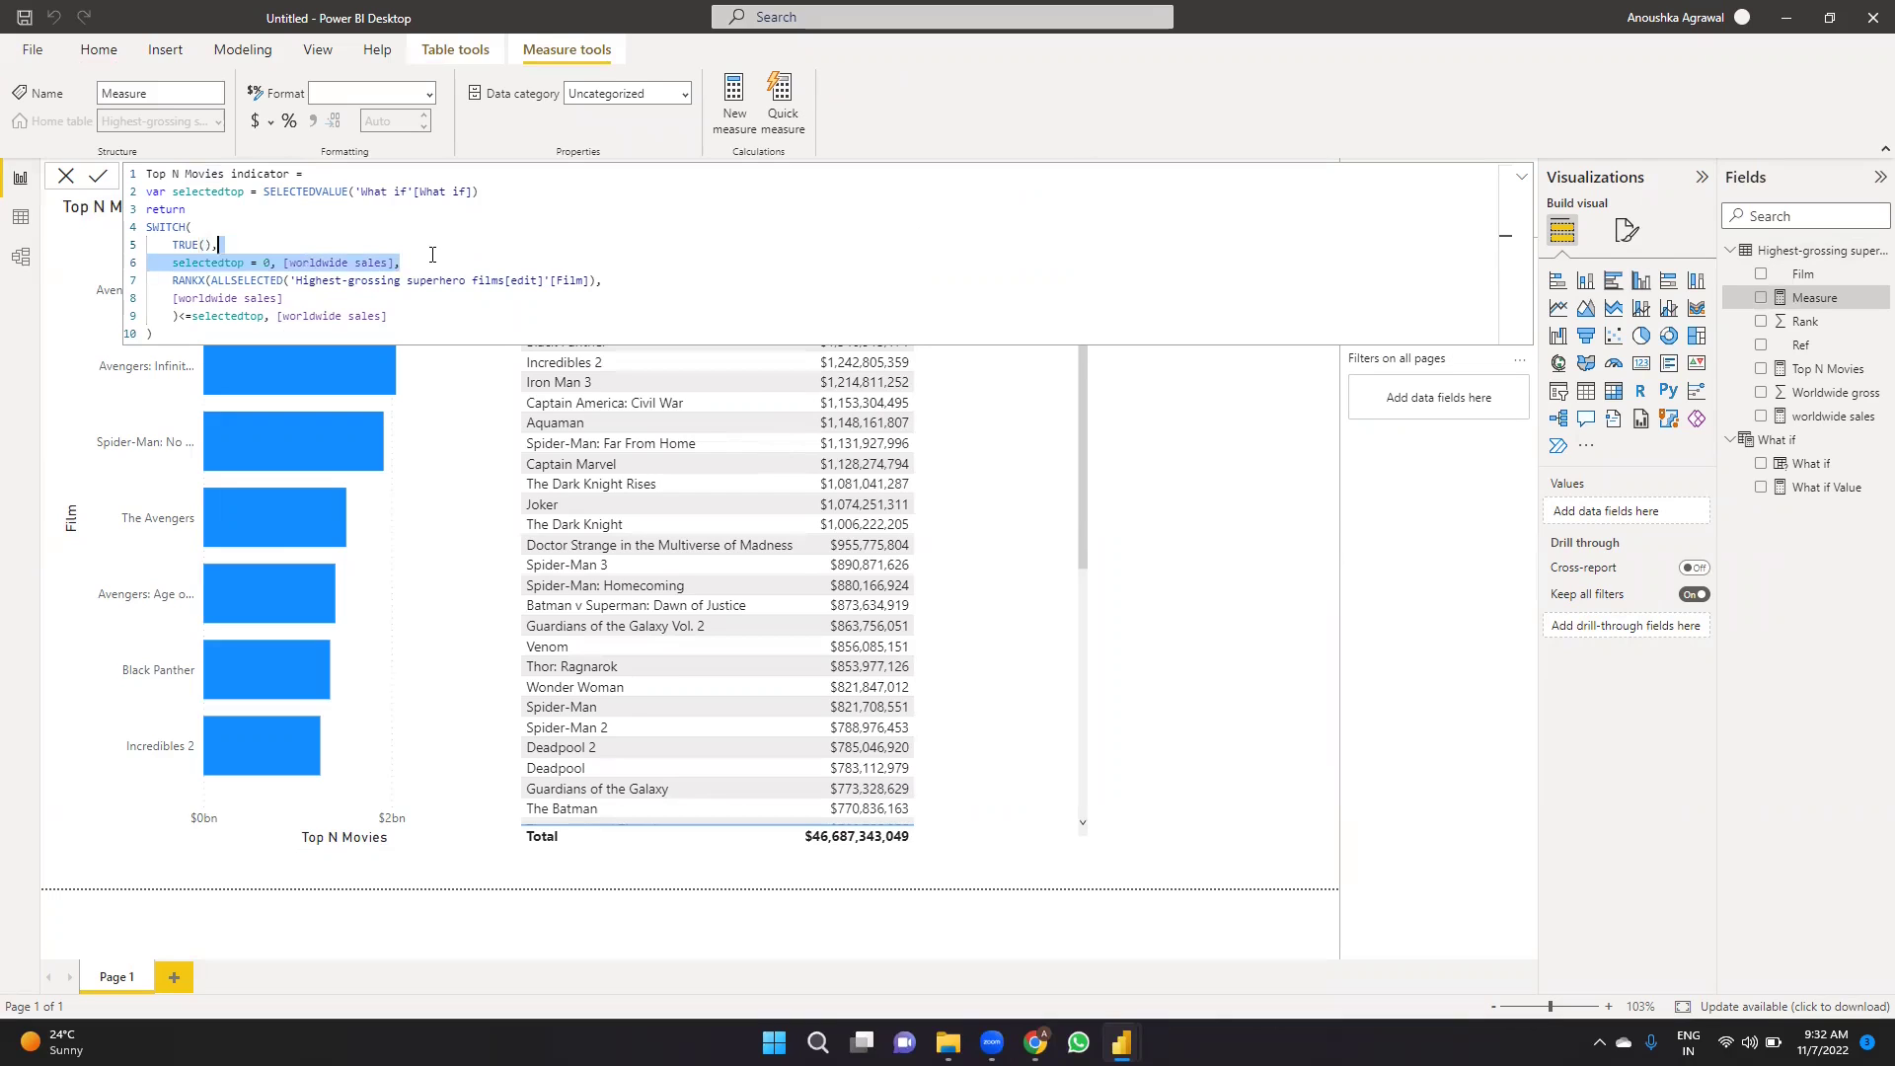
pyautogui.press('BackSpace')
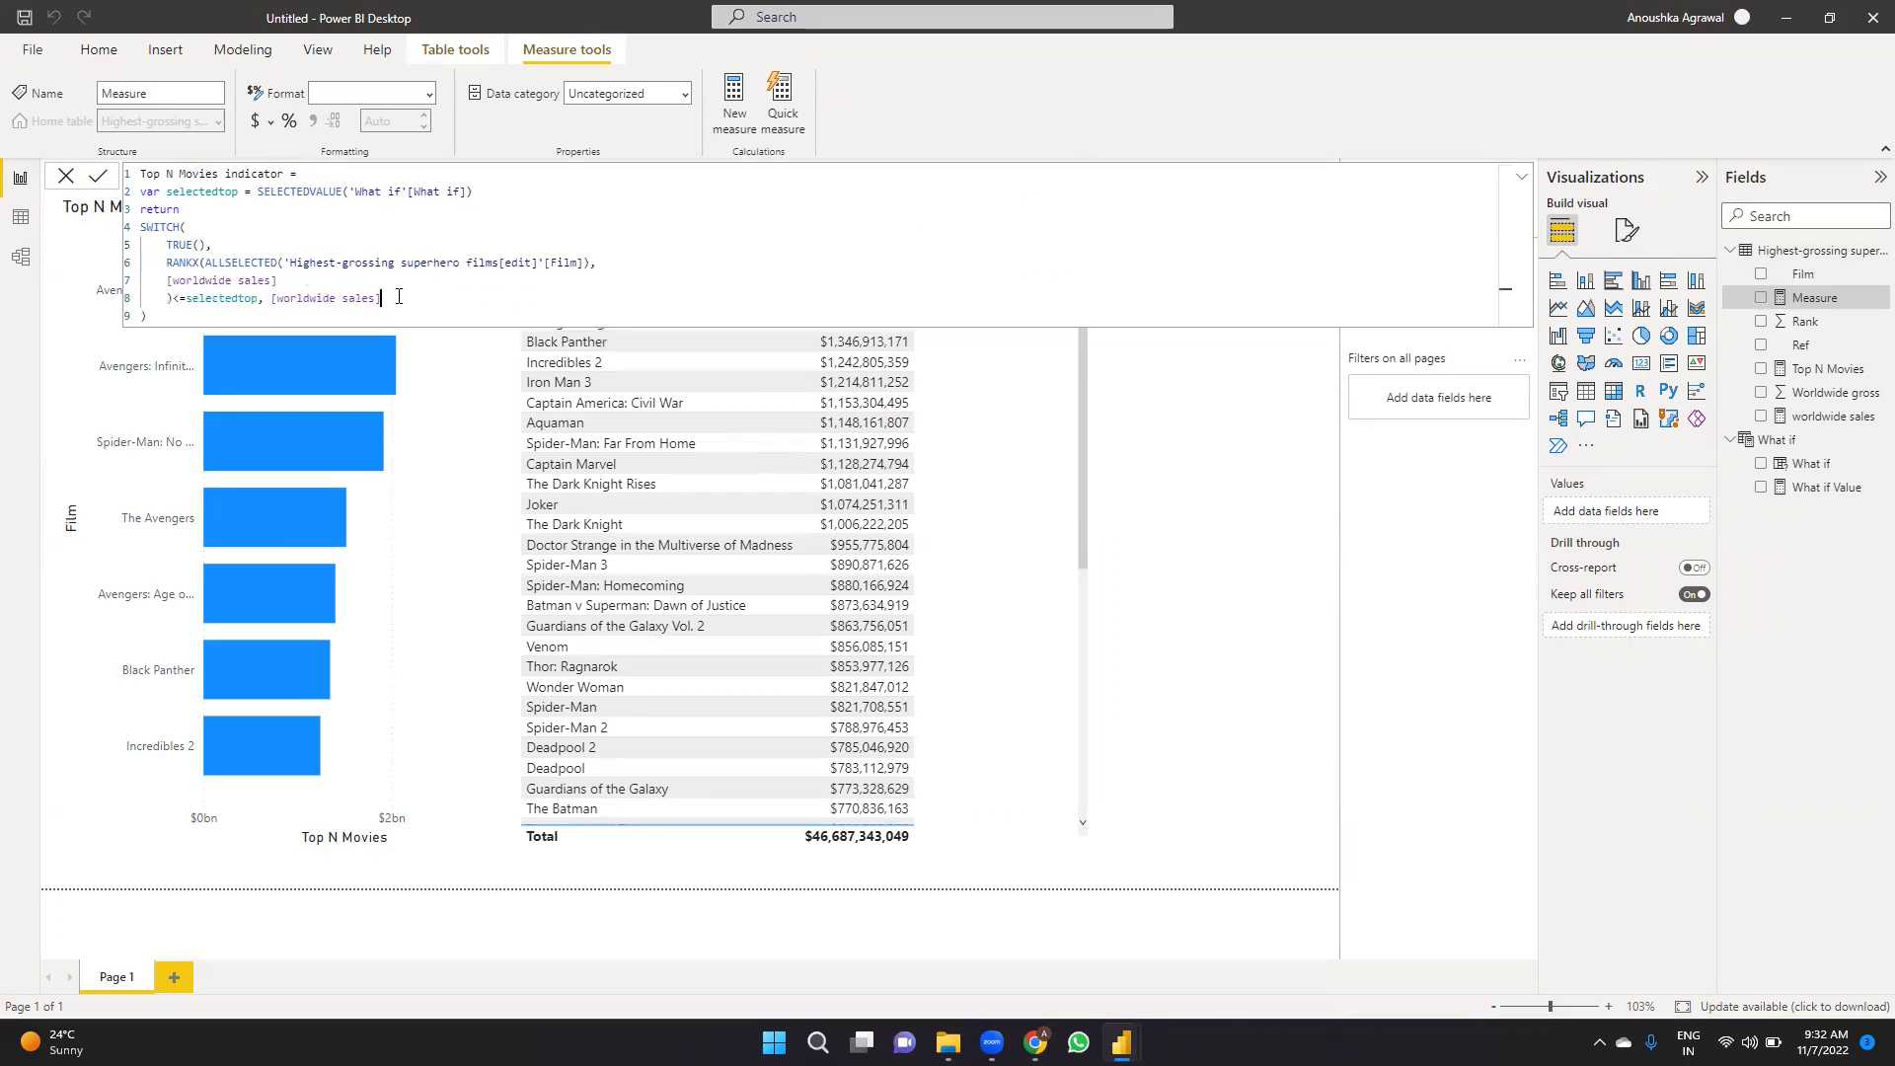
# Make the Top N Movies indicator measure return 1 for films ranked within selectedtop and 0 otherwise, and commit it.
pyautogui.press('BackSpace')
pyautogui.press('BackSpace')
pyautogui.press('BackSpace')
pyautogui.press('BackSpace')
pyautogui.write('1, ')
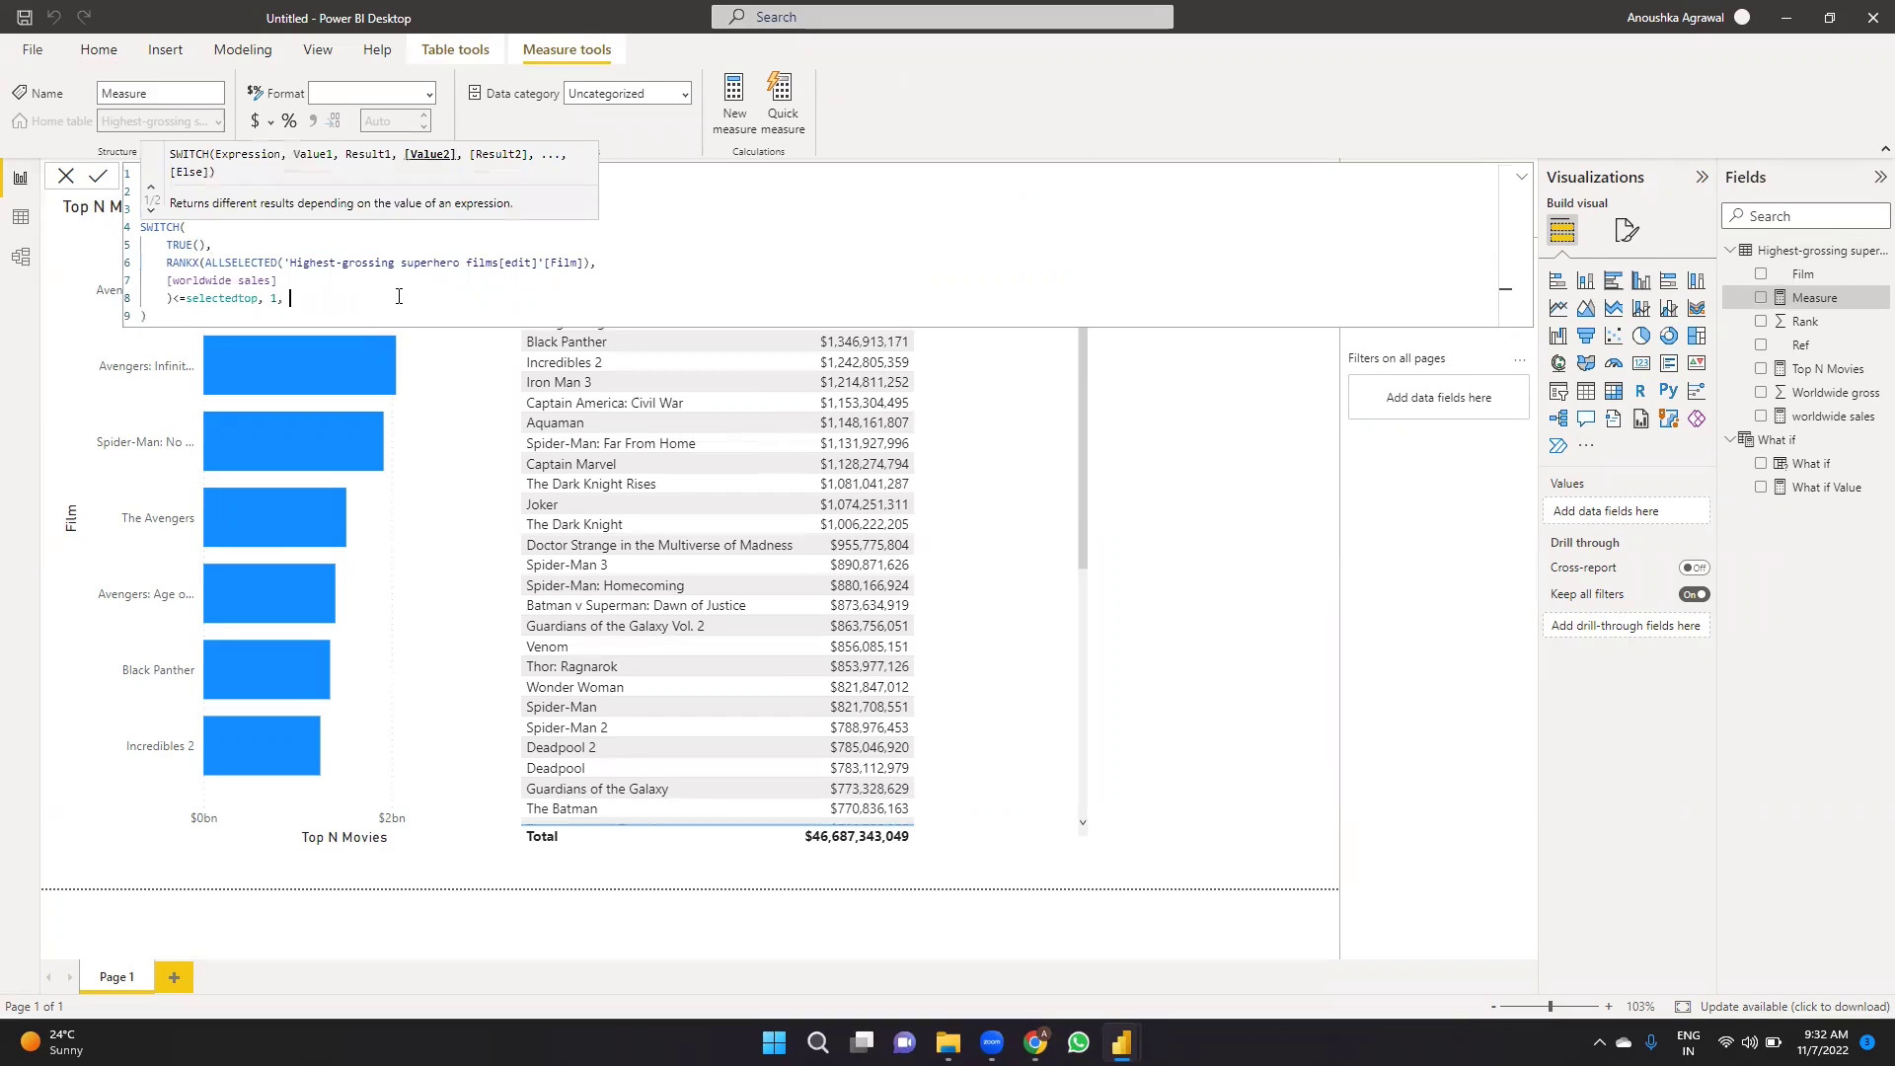
pyautogui.write('0')
pyautogui.press('Return')
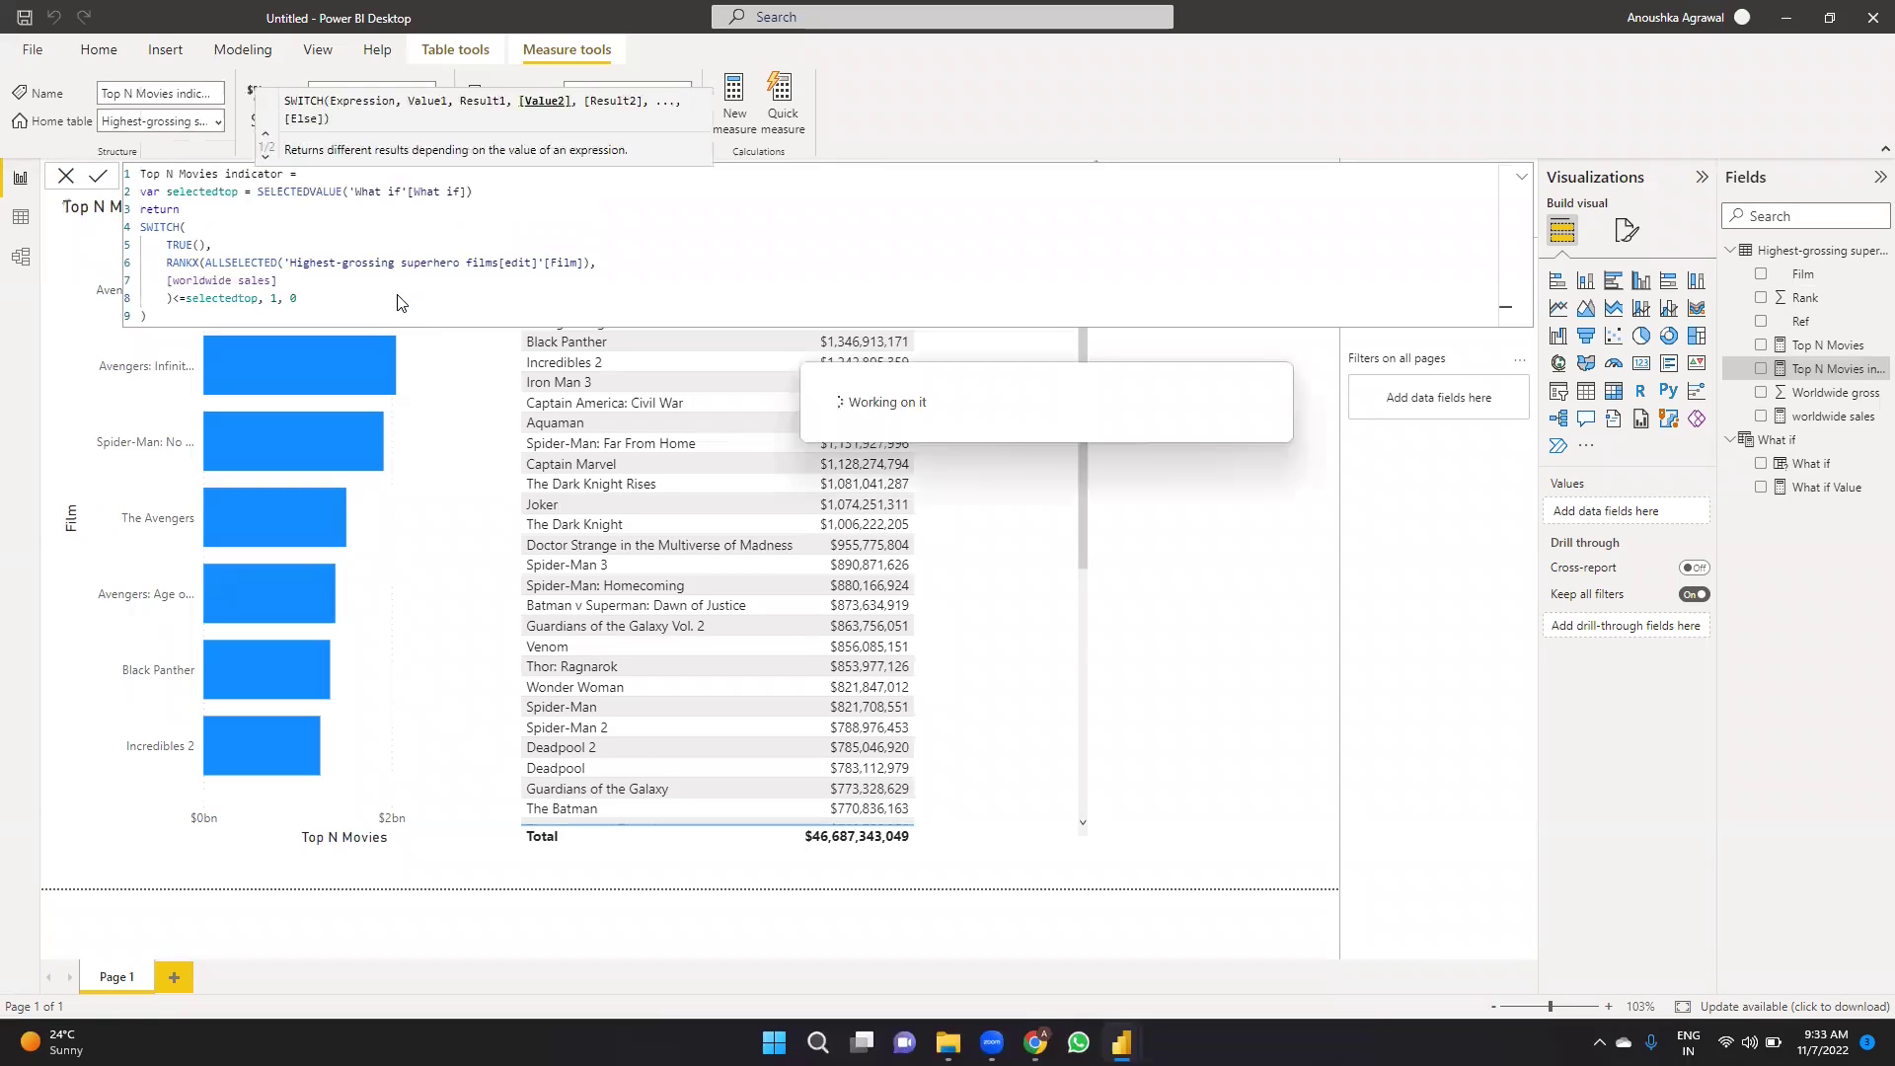
# Add the Top N Movies indicator measure to the film table as a column after worldwide sales.
pyautogui.click(1192, 542)
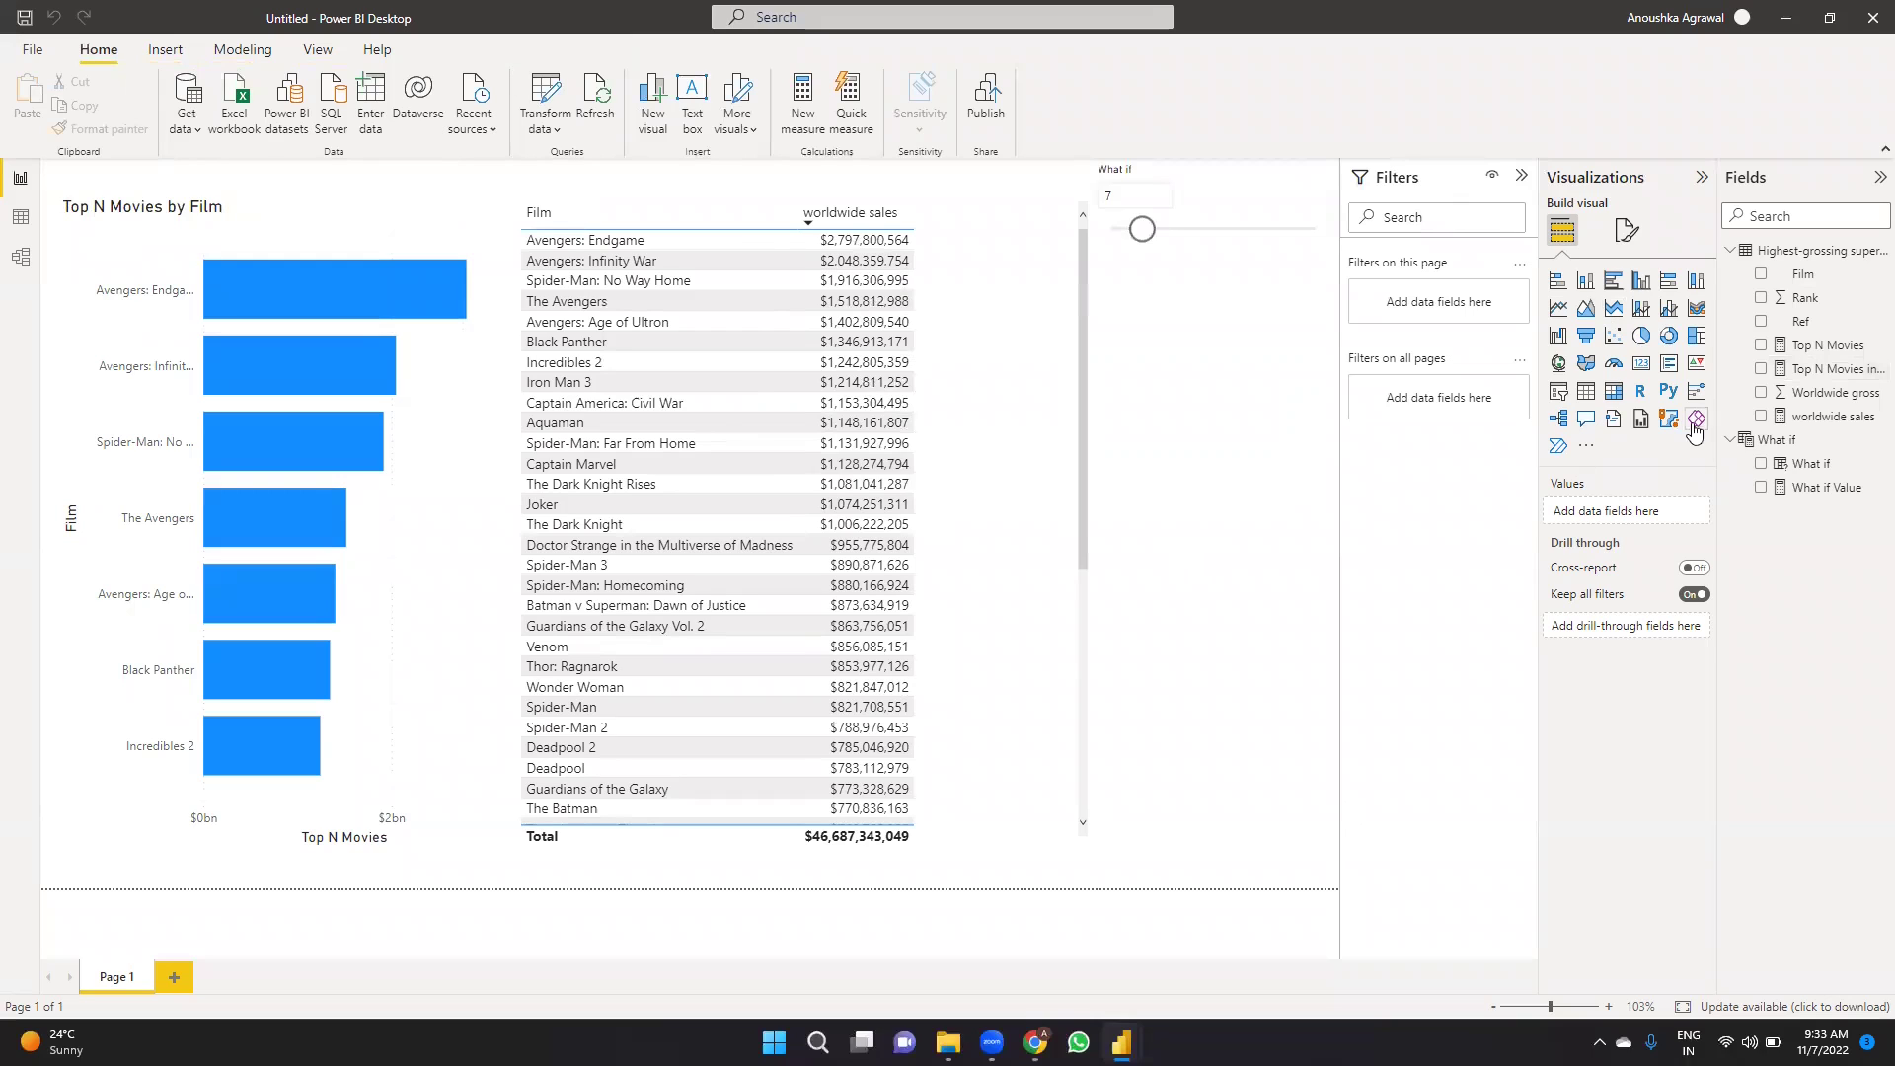
pyautogui.click(1033, 540)
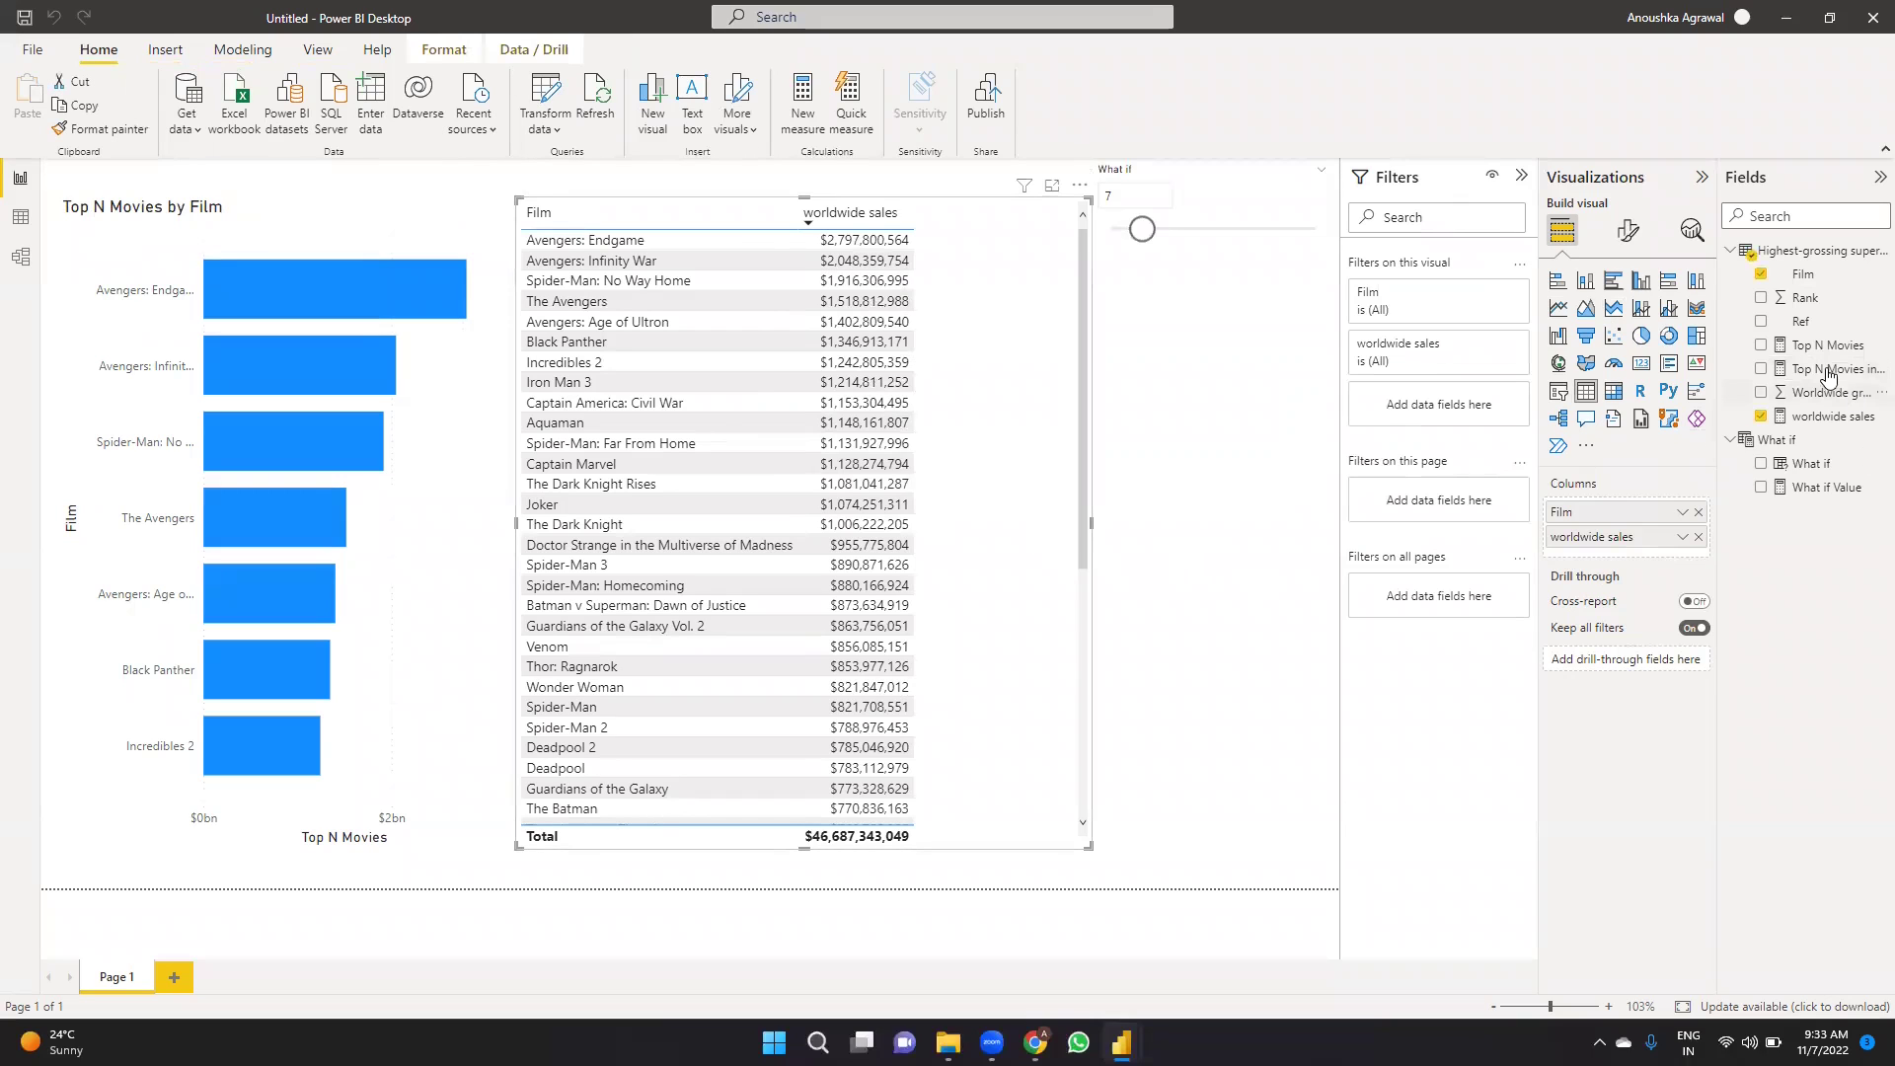
pyautogui.moveTo(1828, 369); pyautogui.dragTo(1658, 554)
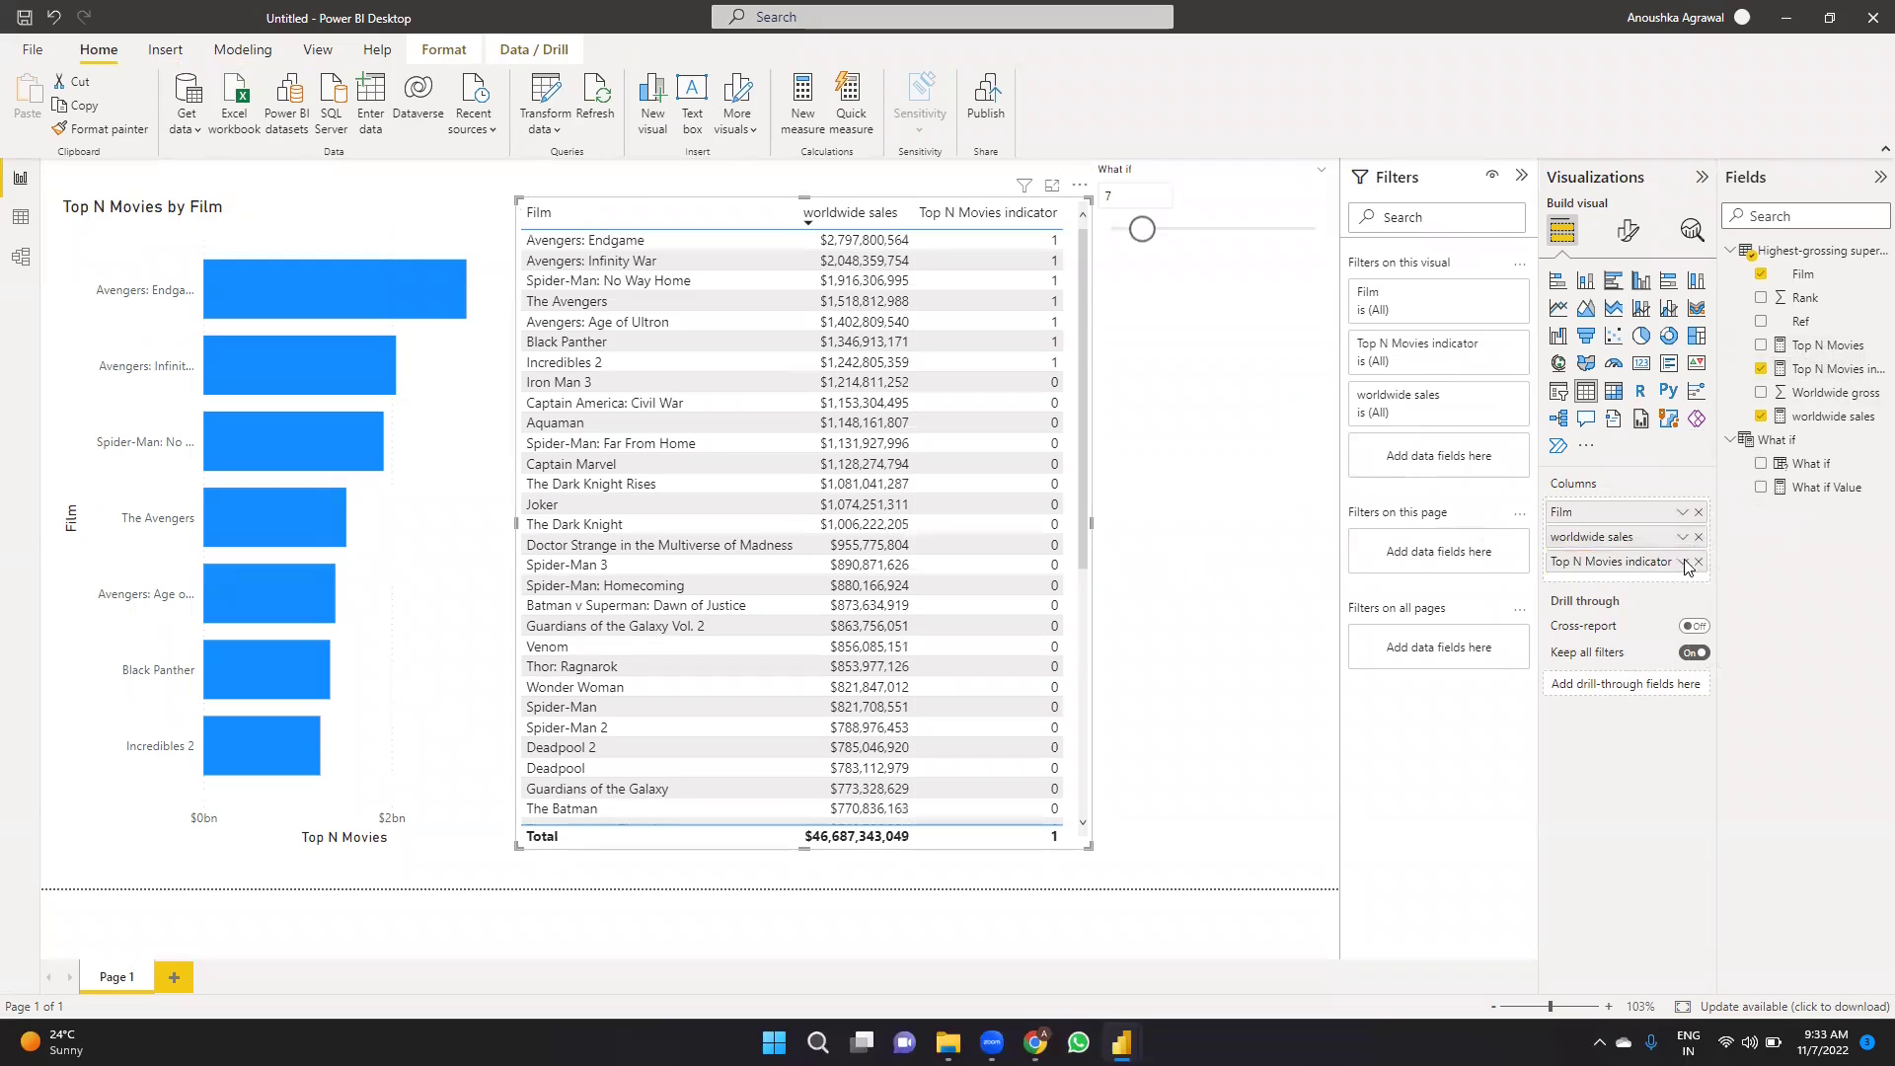
pyautogui.click(1682, 560)
pyautogui.moveTo(1752, 662)
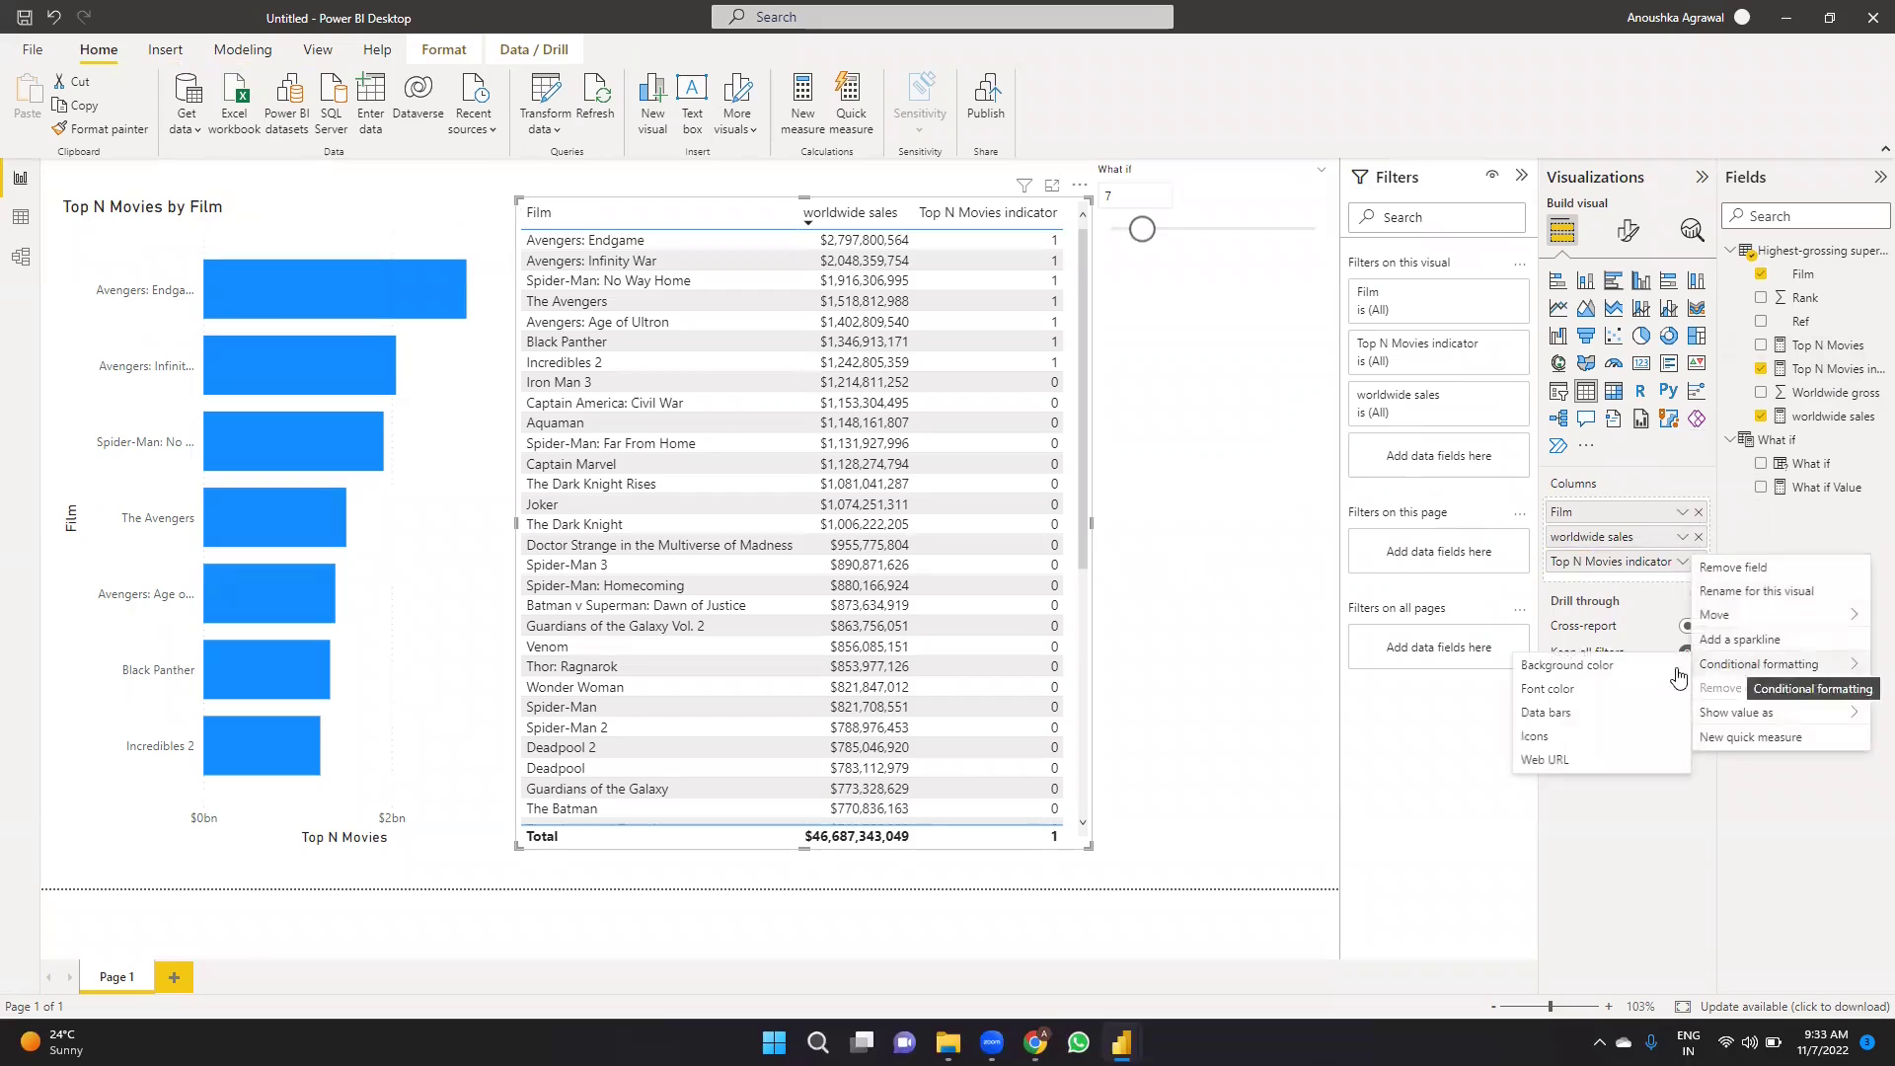
pyautogui.click(1615, 738)
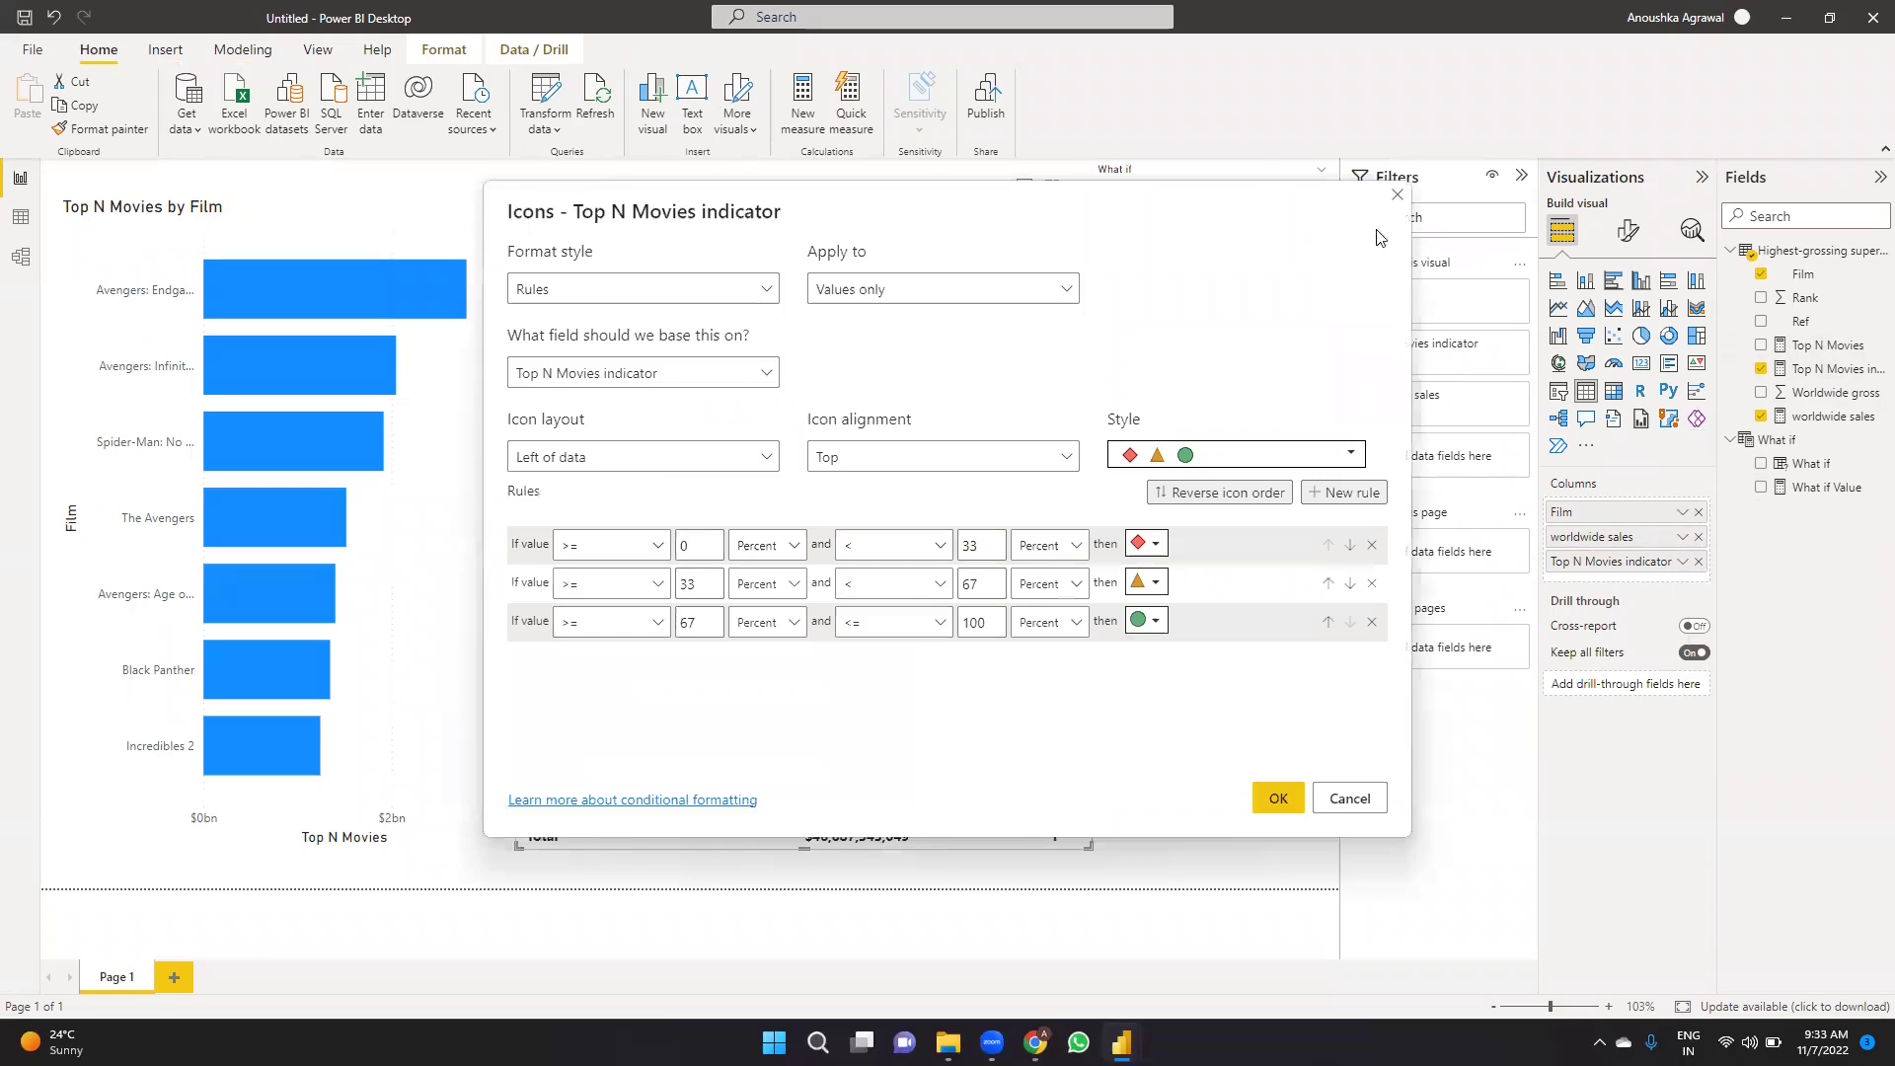
pyautogui.click(1397, 196)
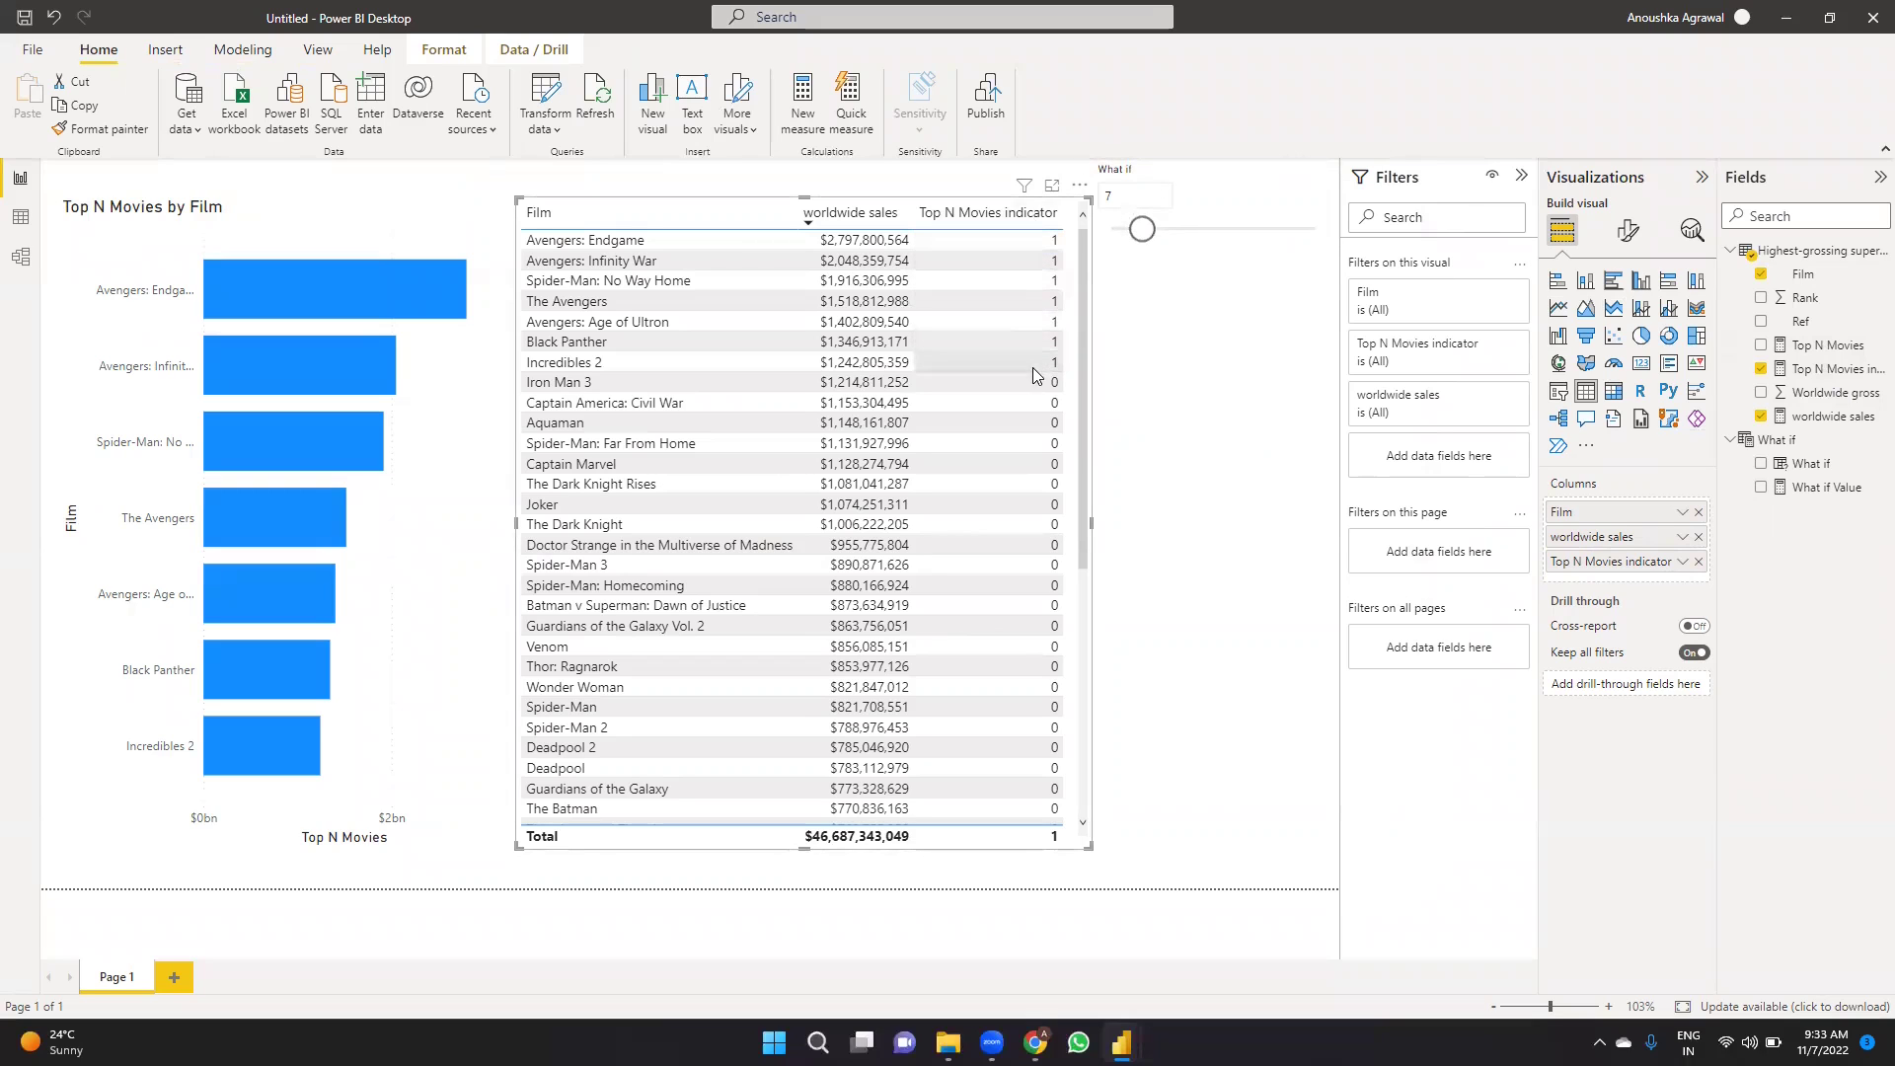
# Start icon conditional formatting on the Top N Movies indicator column, with the first rule giving a green circle for values = 1 (Number).
pyautogui.click(1682, 561)
pyautogui.moveTo(1744, 661)
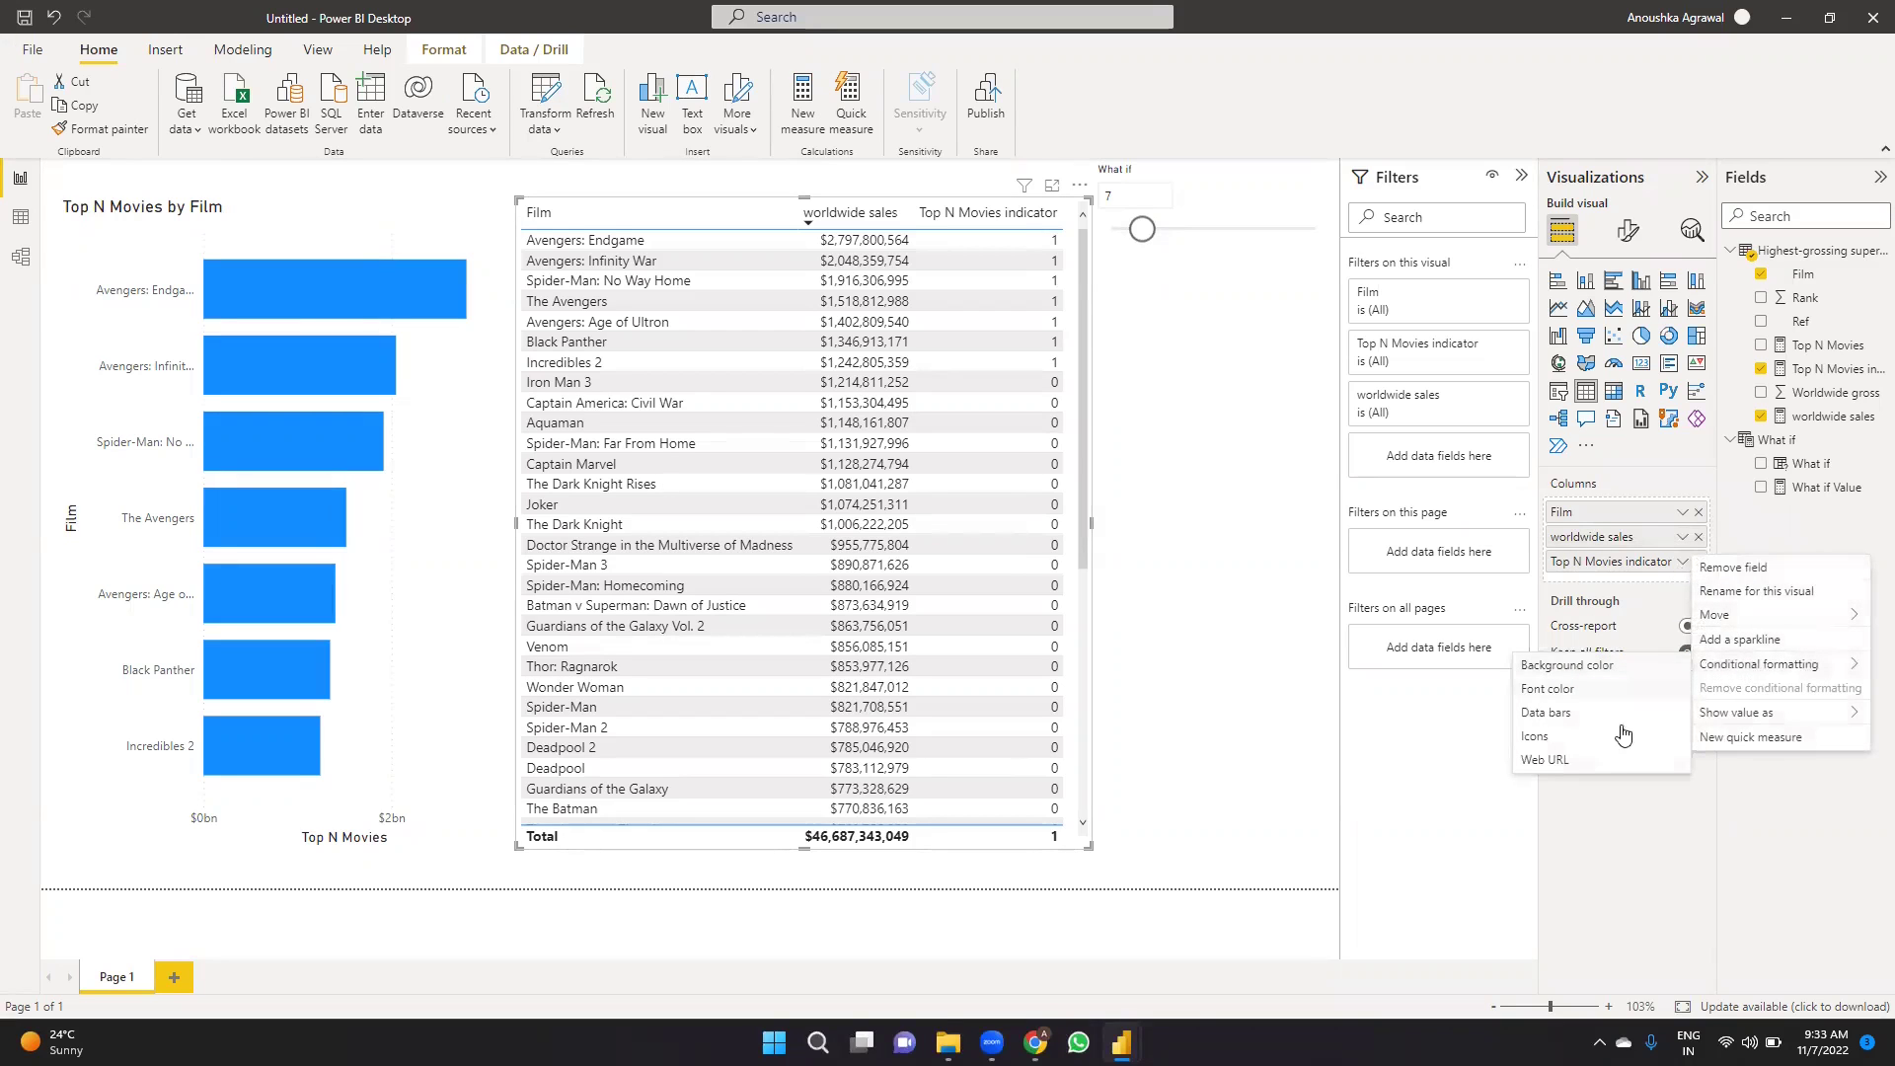
pyautogui.click(1579, 736)
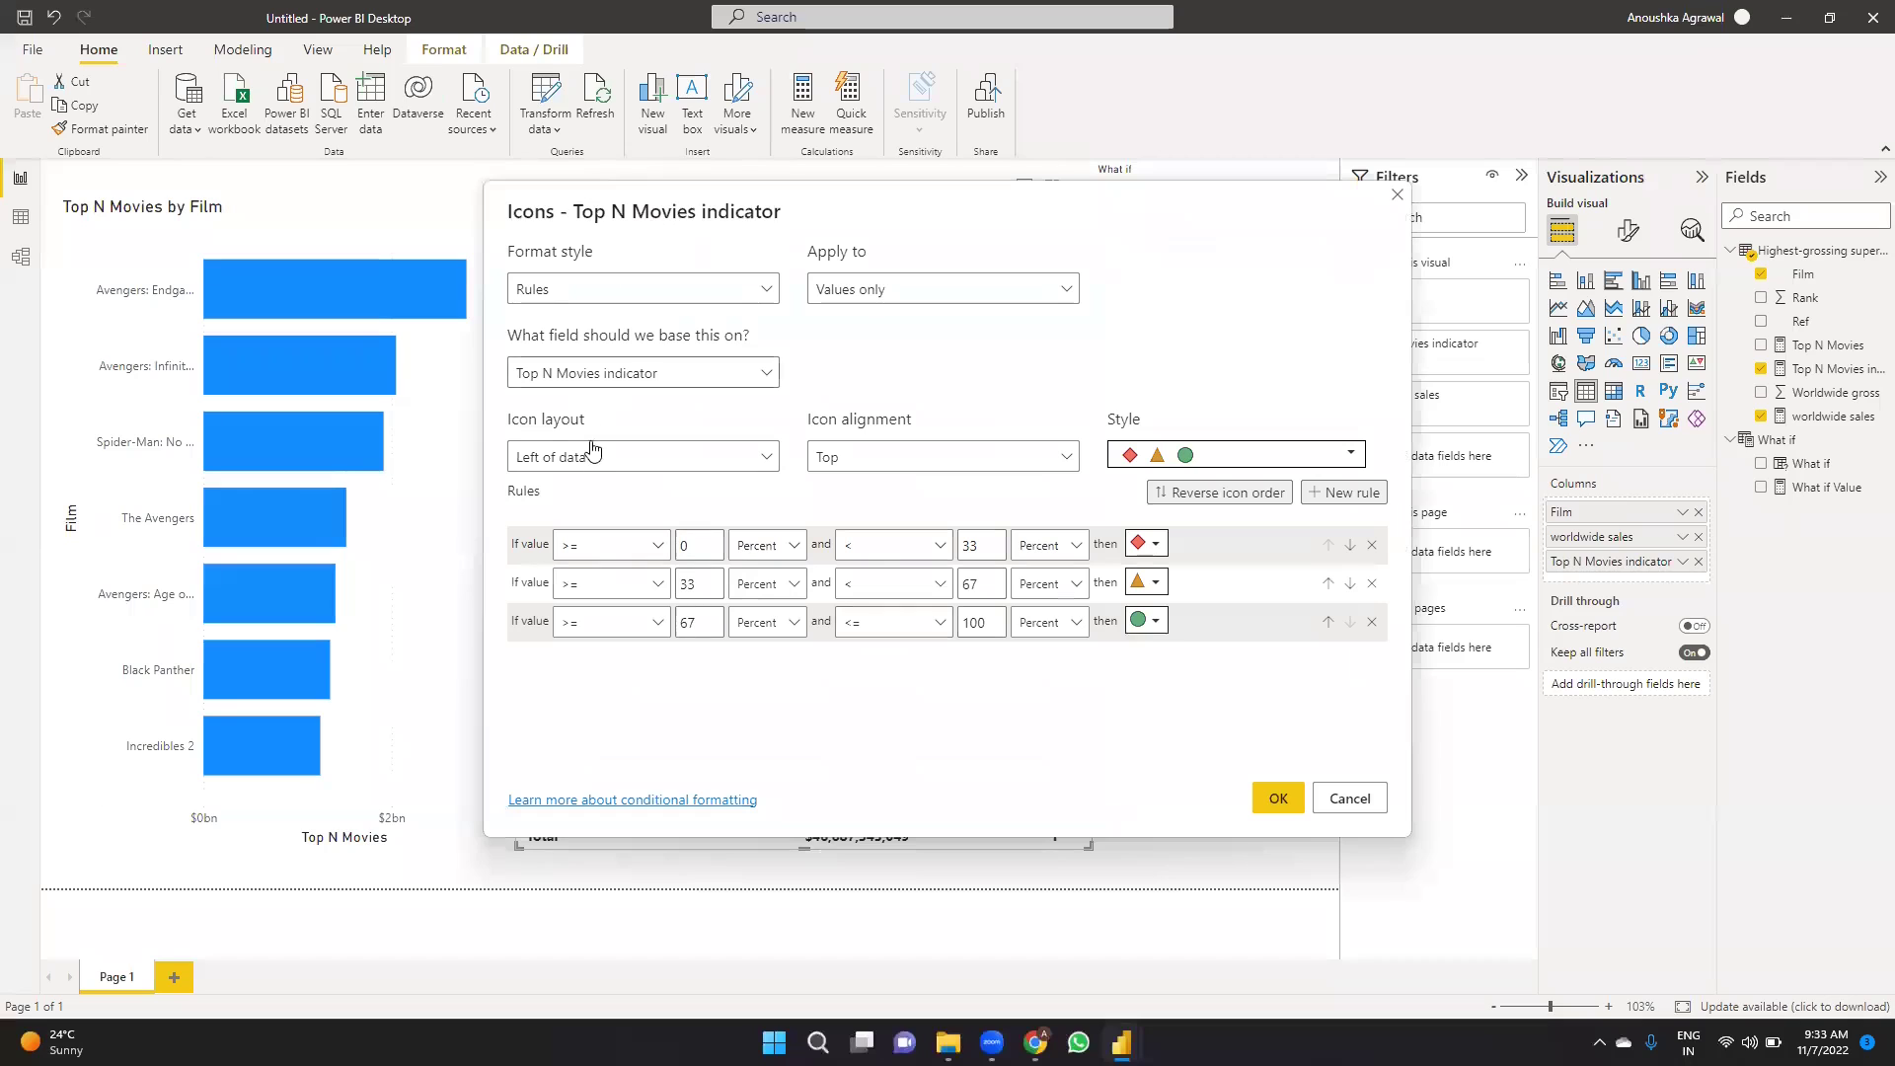
pyautogui.click(634, 549)
pyautogui.click(610, 643)
pyautogui.click(715, 547)
pyautogui.write('1')
pyautogui.click(770, 546)
pyautogui.click(760, 596)
pyautogui.click(1151, 544)
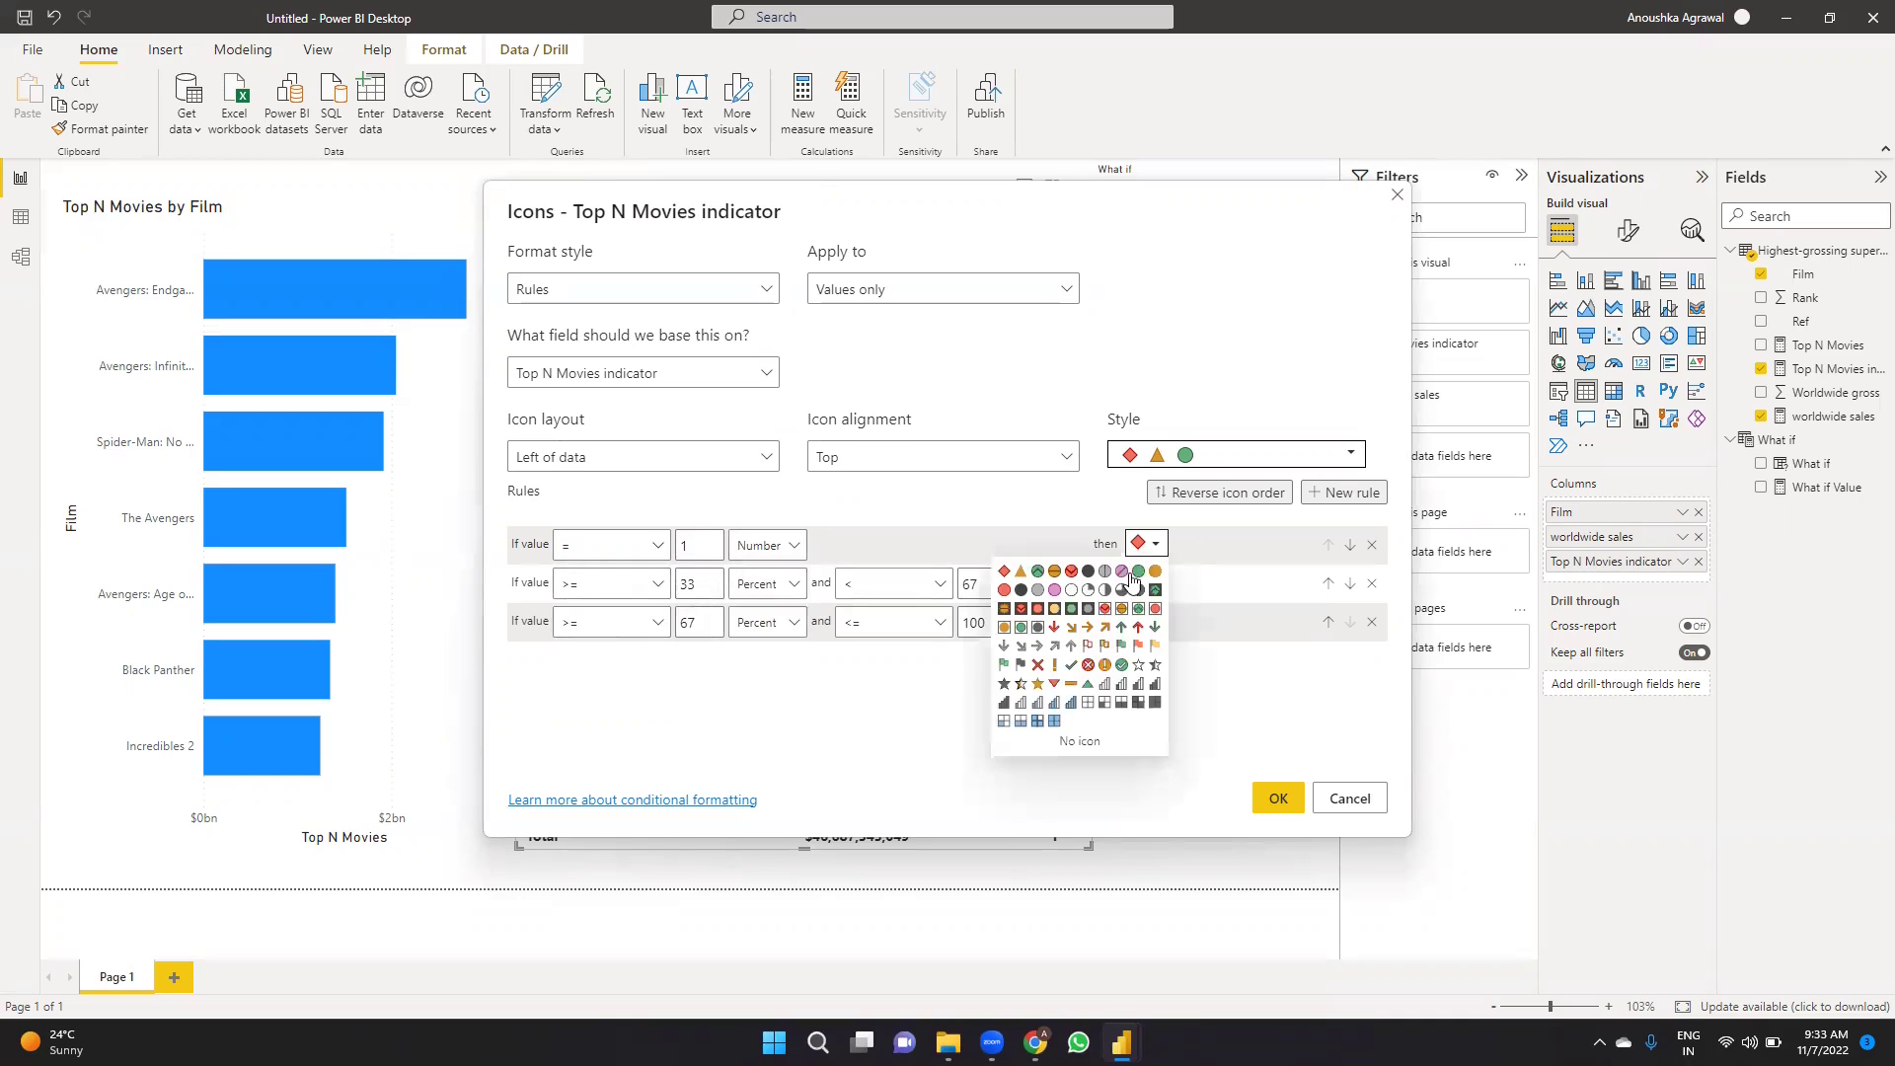
pyautogui.click(1138, 571)
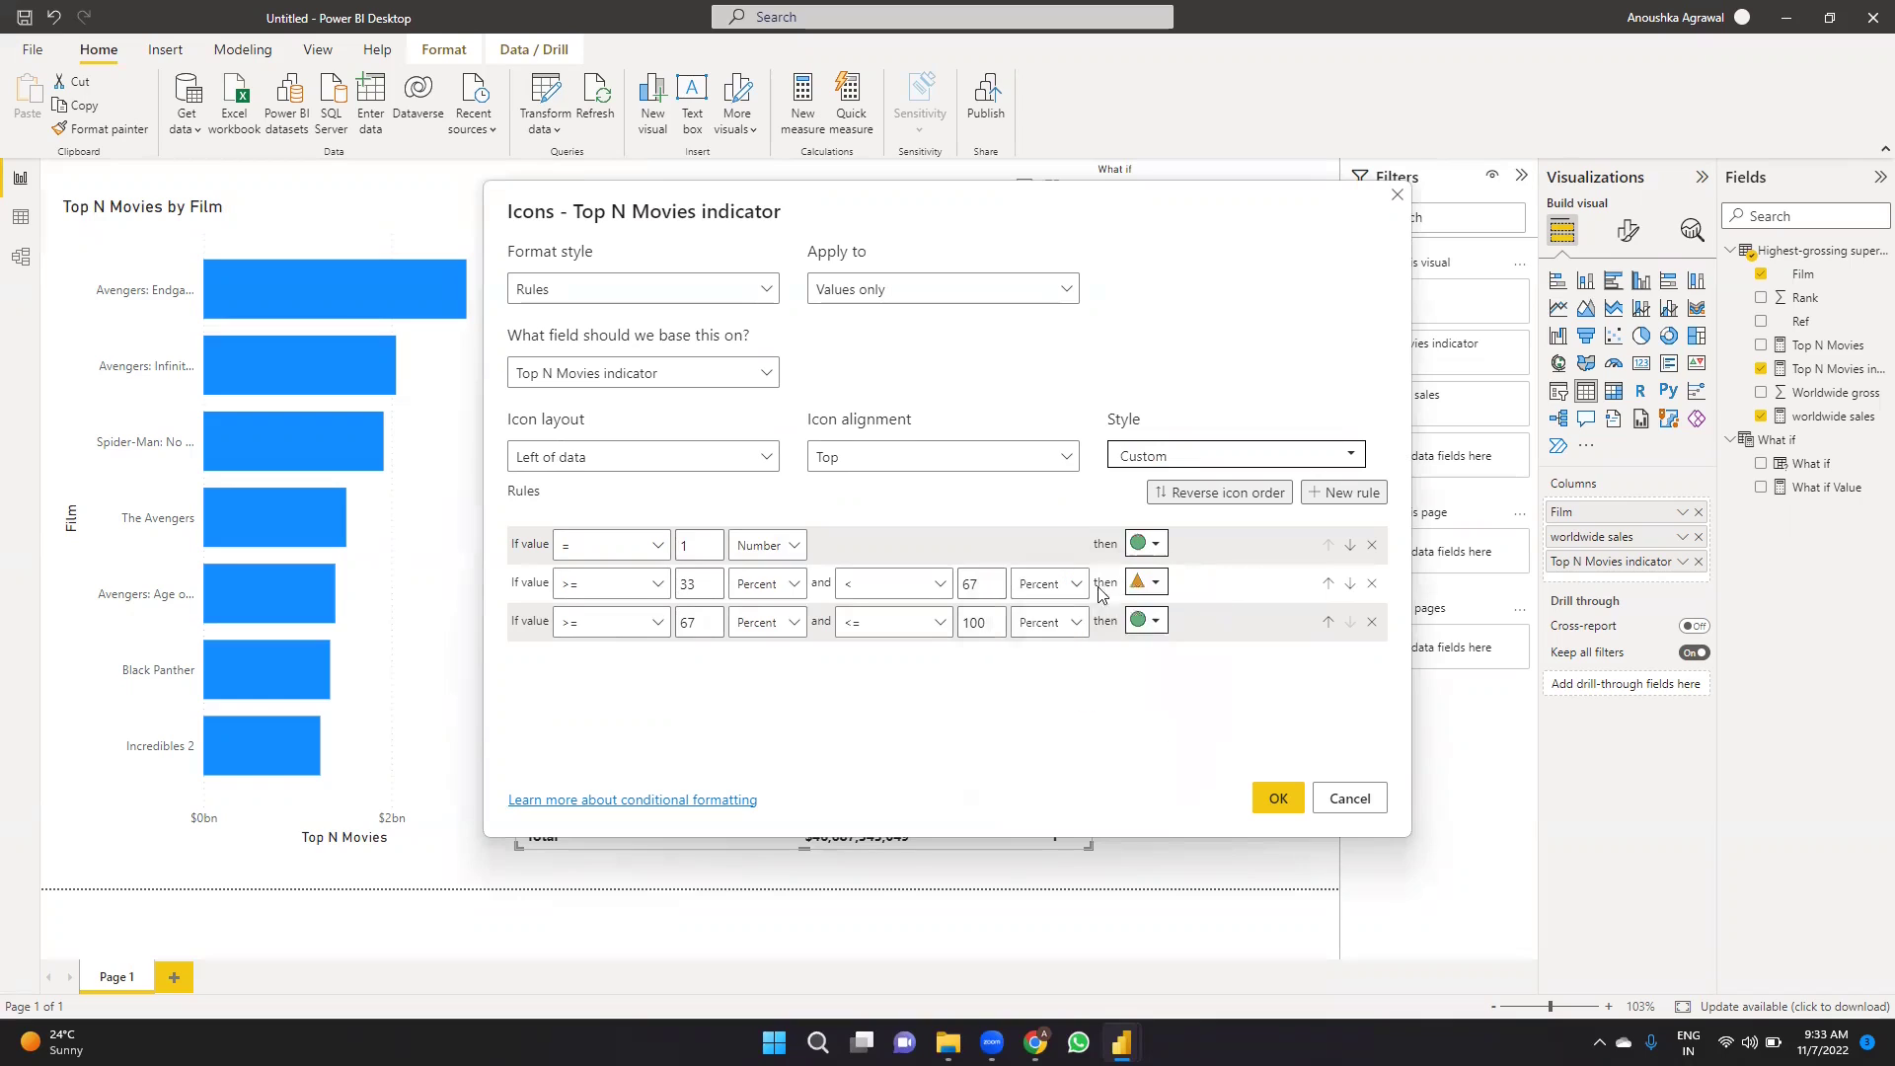
# Set the second icon rule to show a white circle for values = 0 (Number), delete the third rule, and apply the formatting.
pyautogui.click(657, 584)
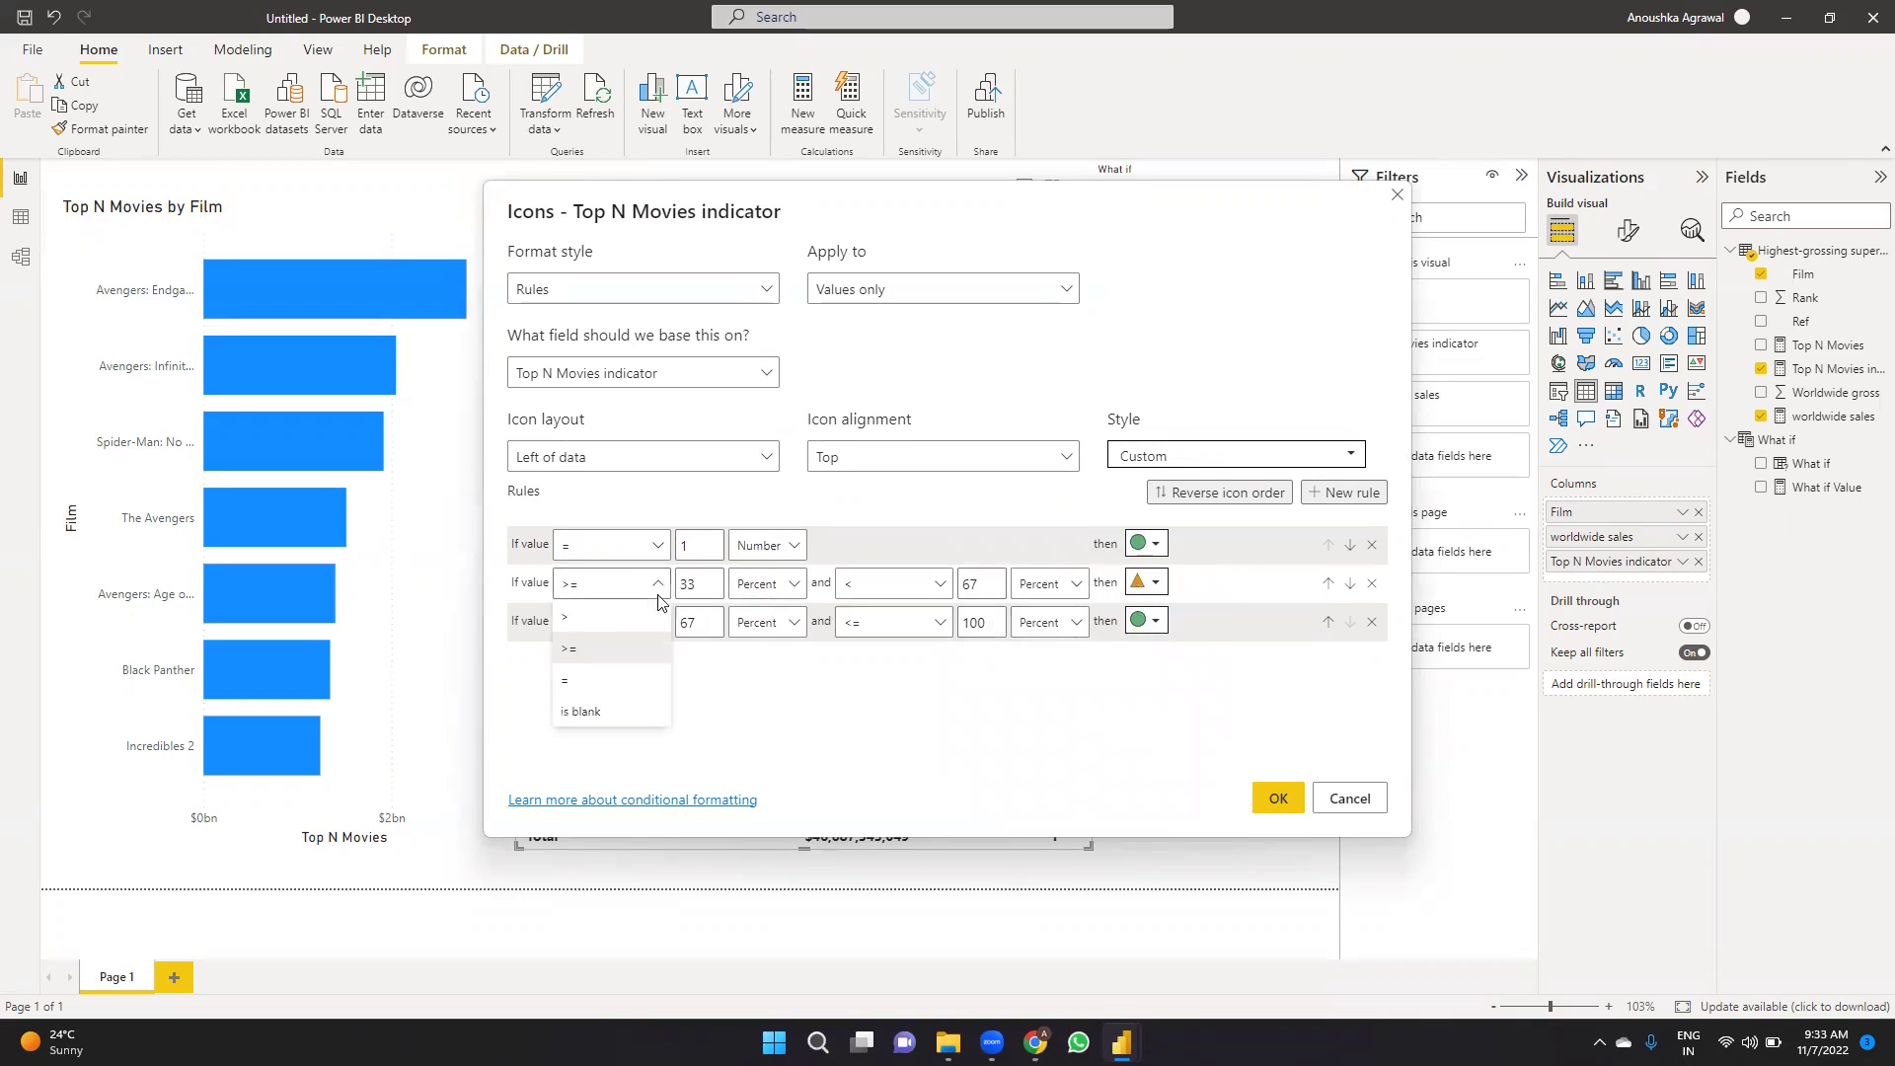
pyautogui.click(620, 679)
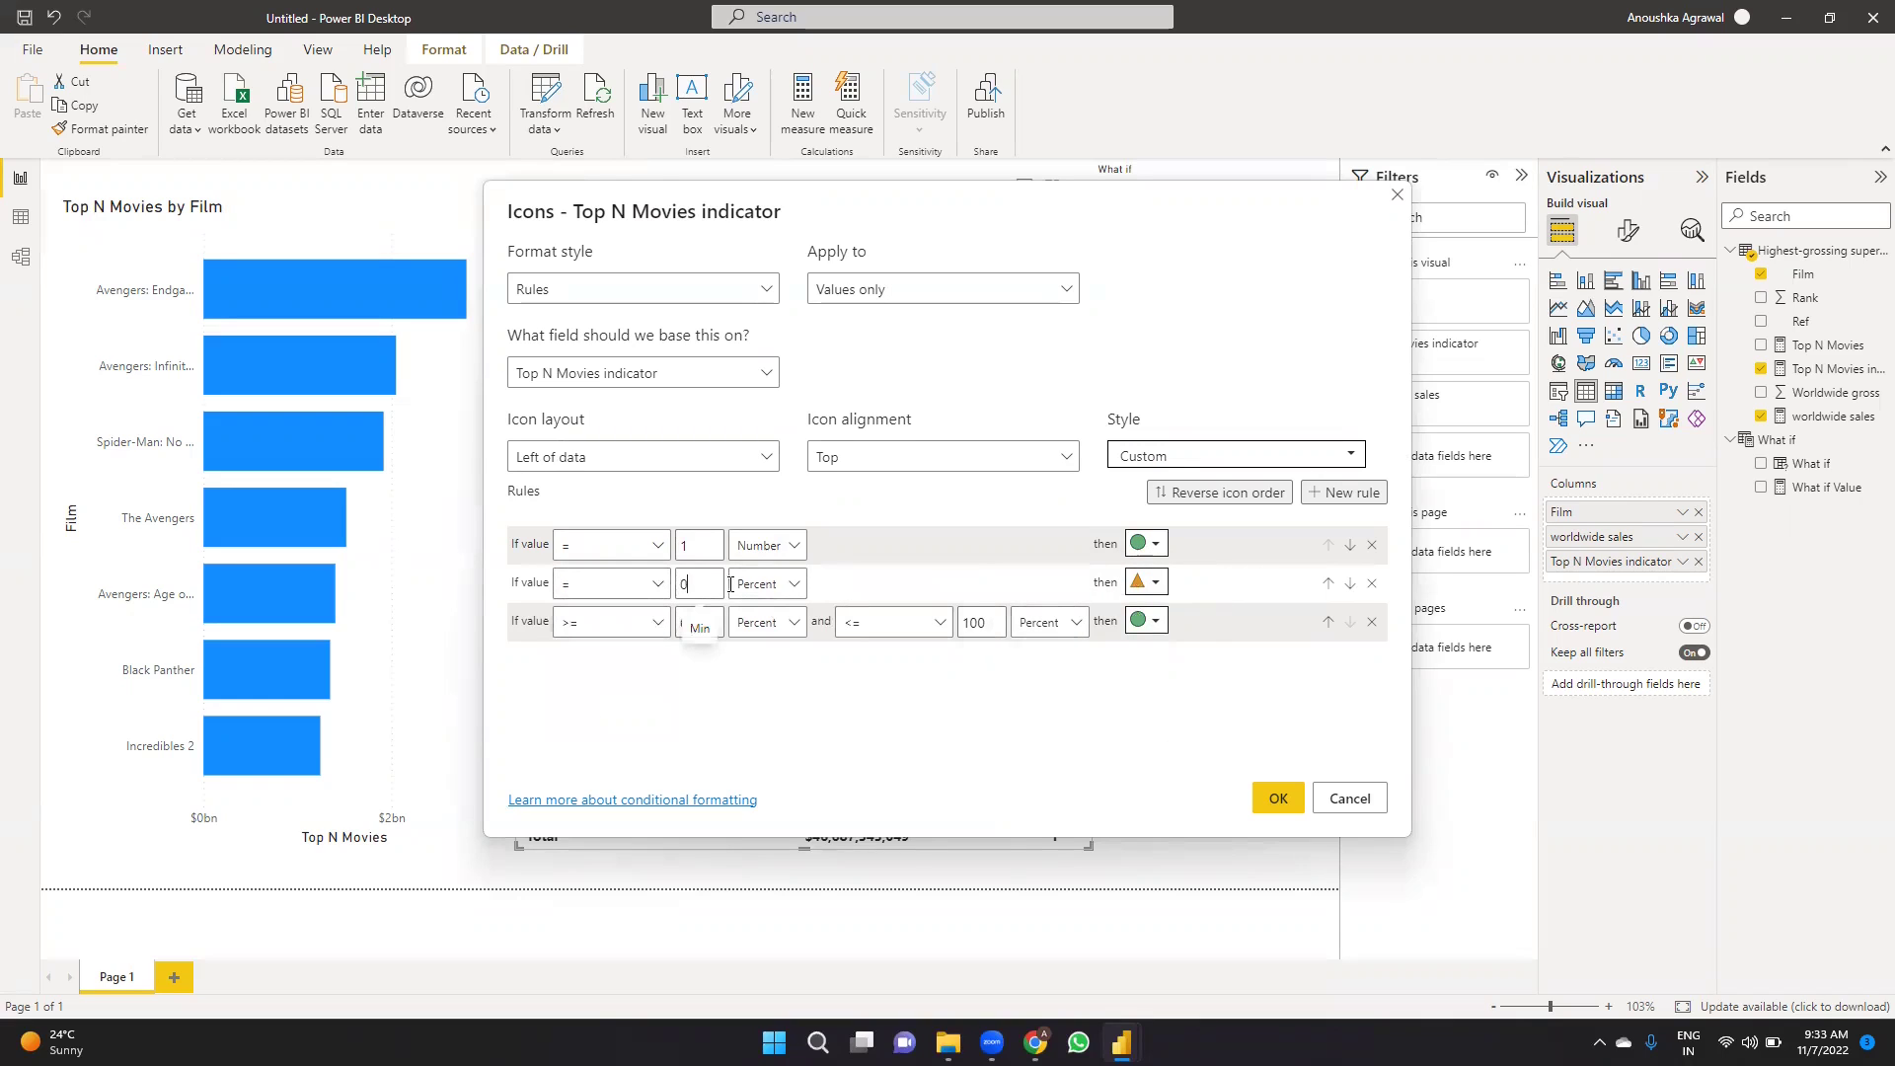
pyautogui.click(763, 585)
pyautogui.click(757, 617)
pyautogui.click(1143, 582)
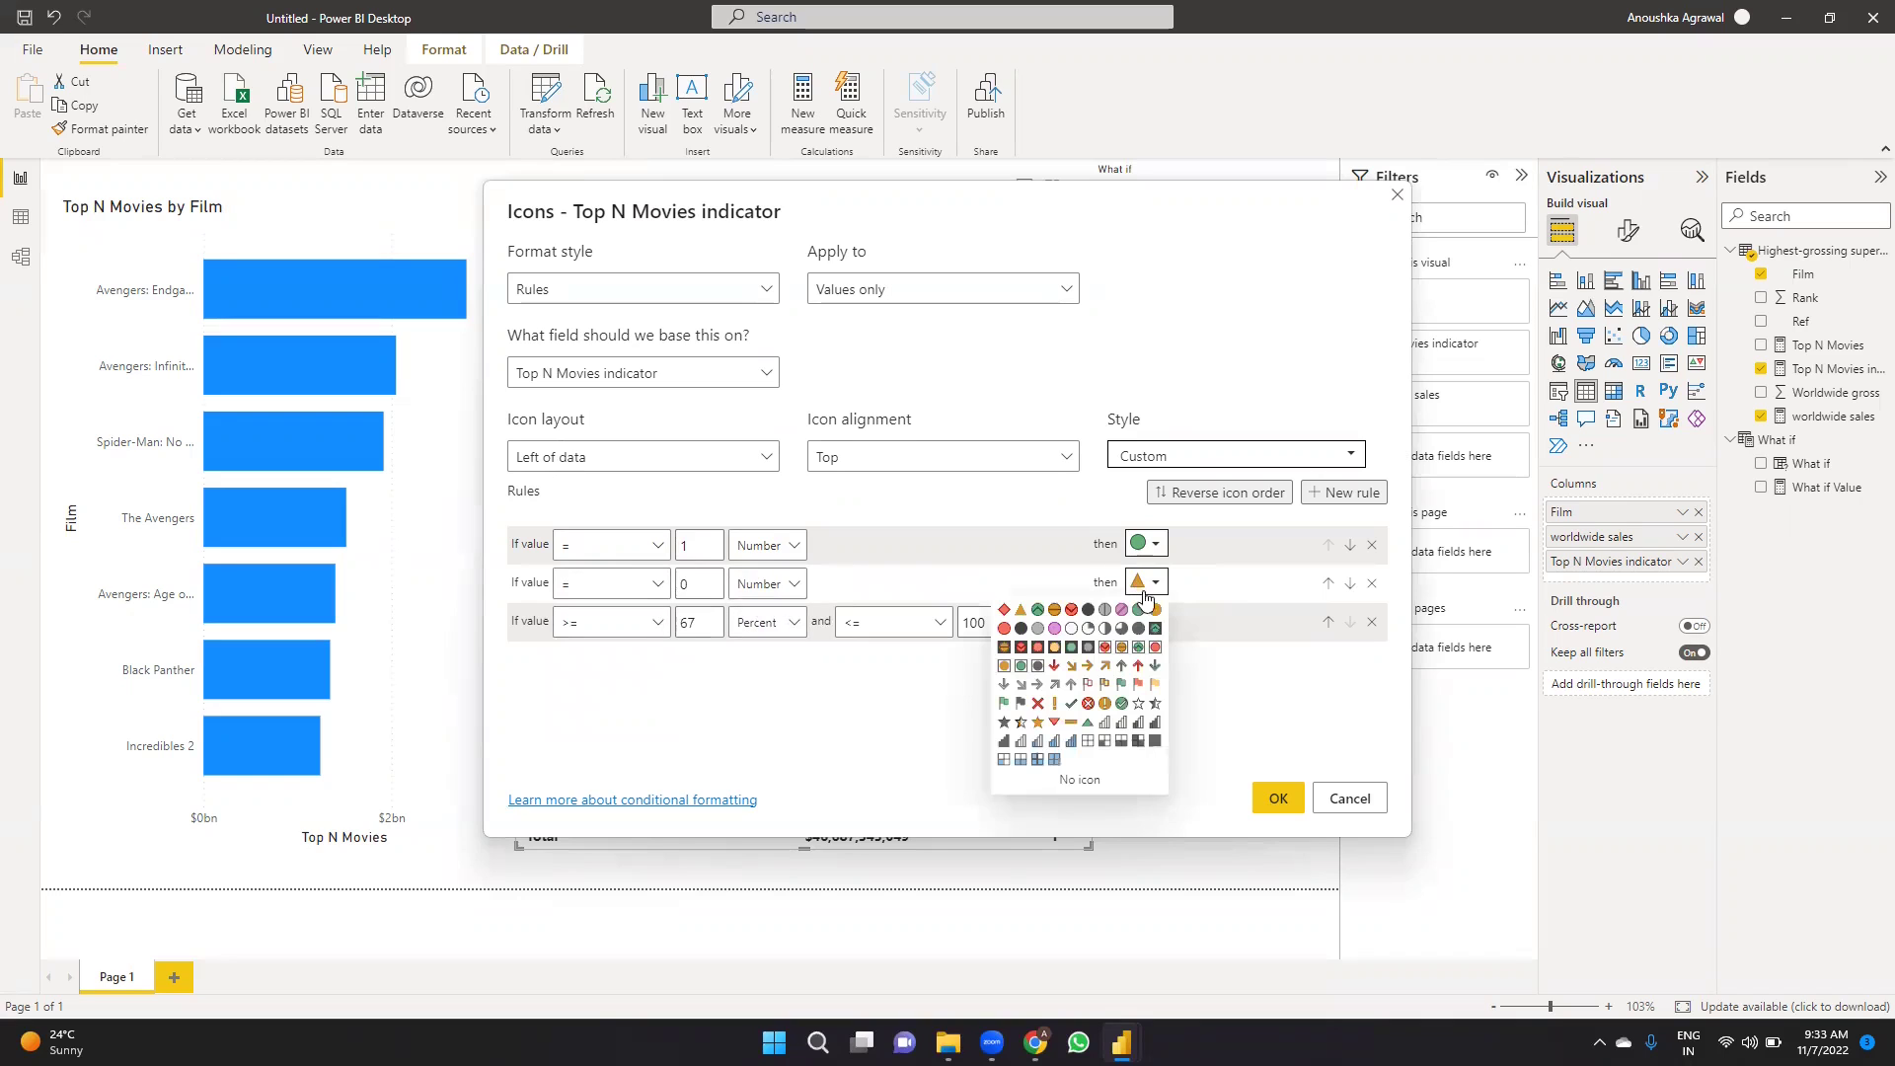
pyautogui.click(1071, 629)
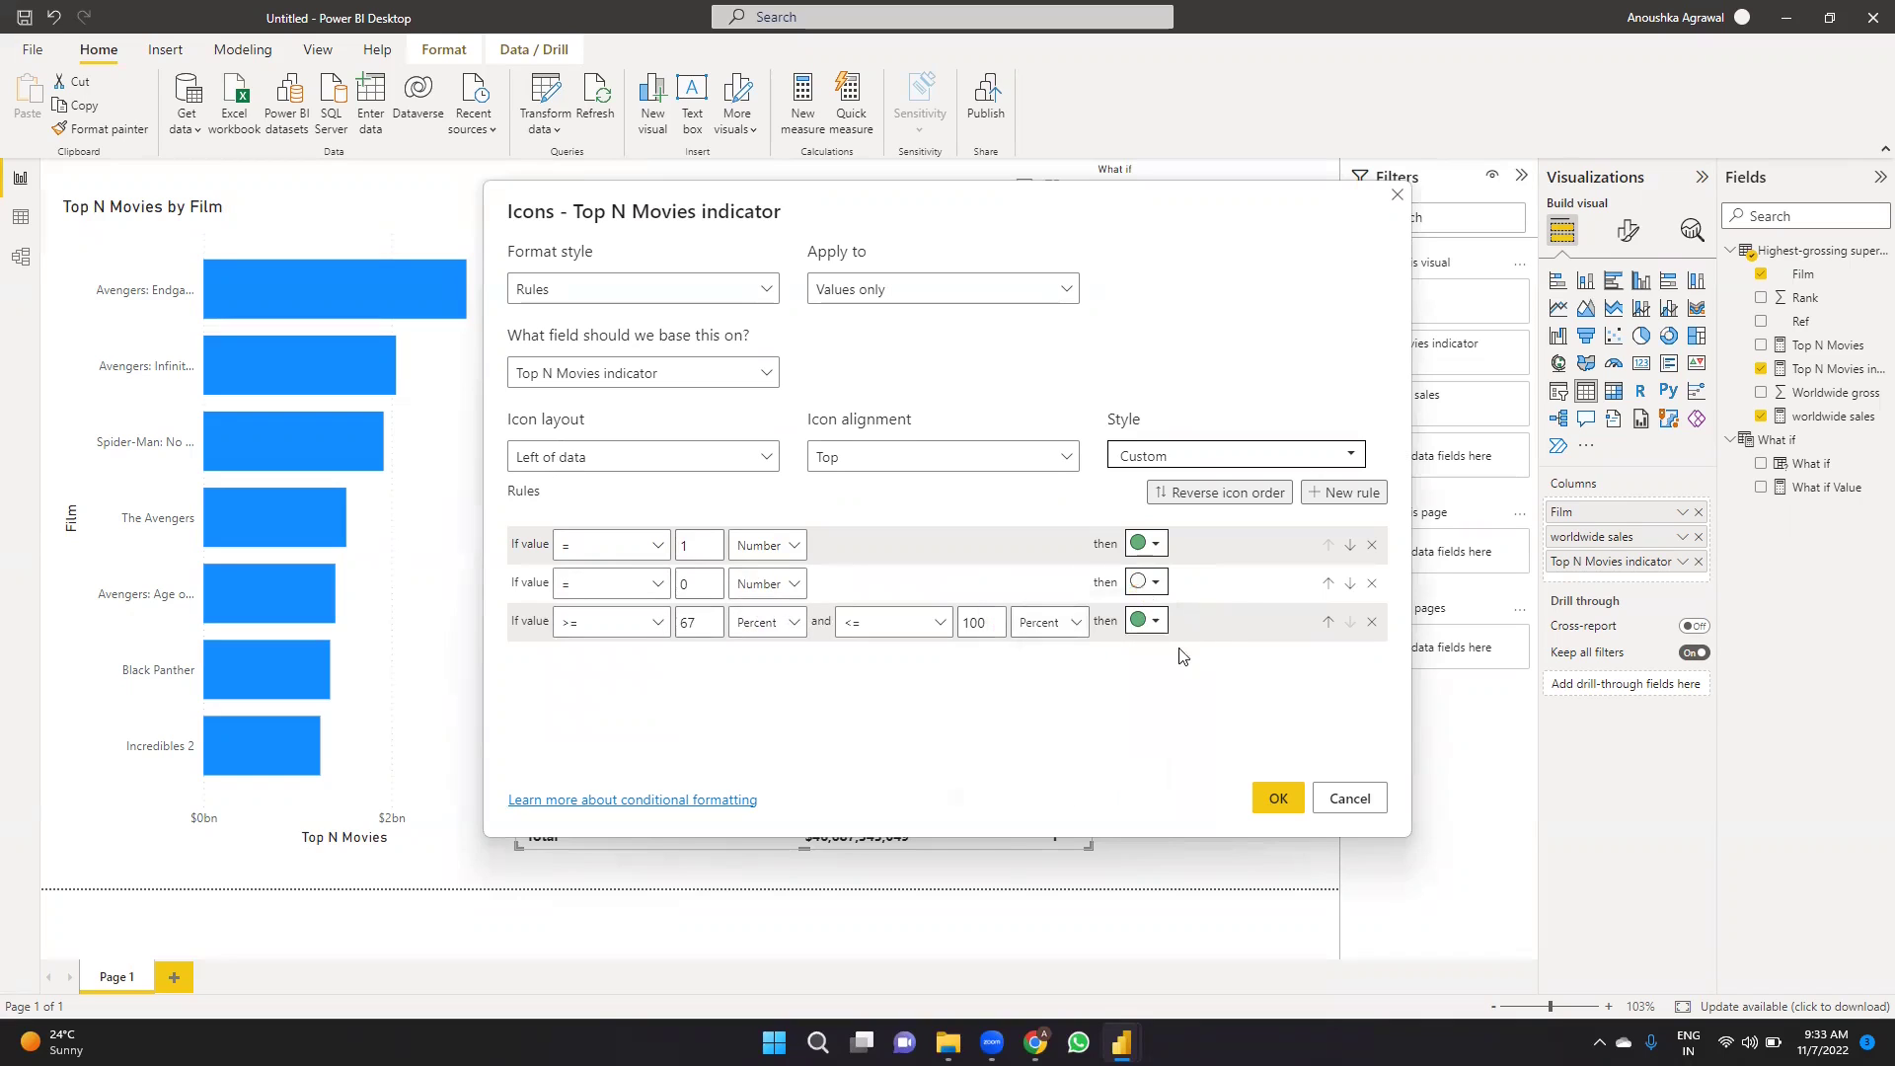
pyautogui.click(1372, 621)
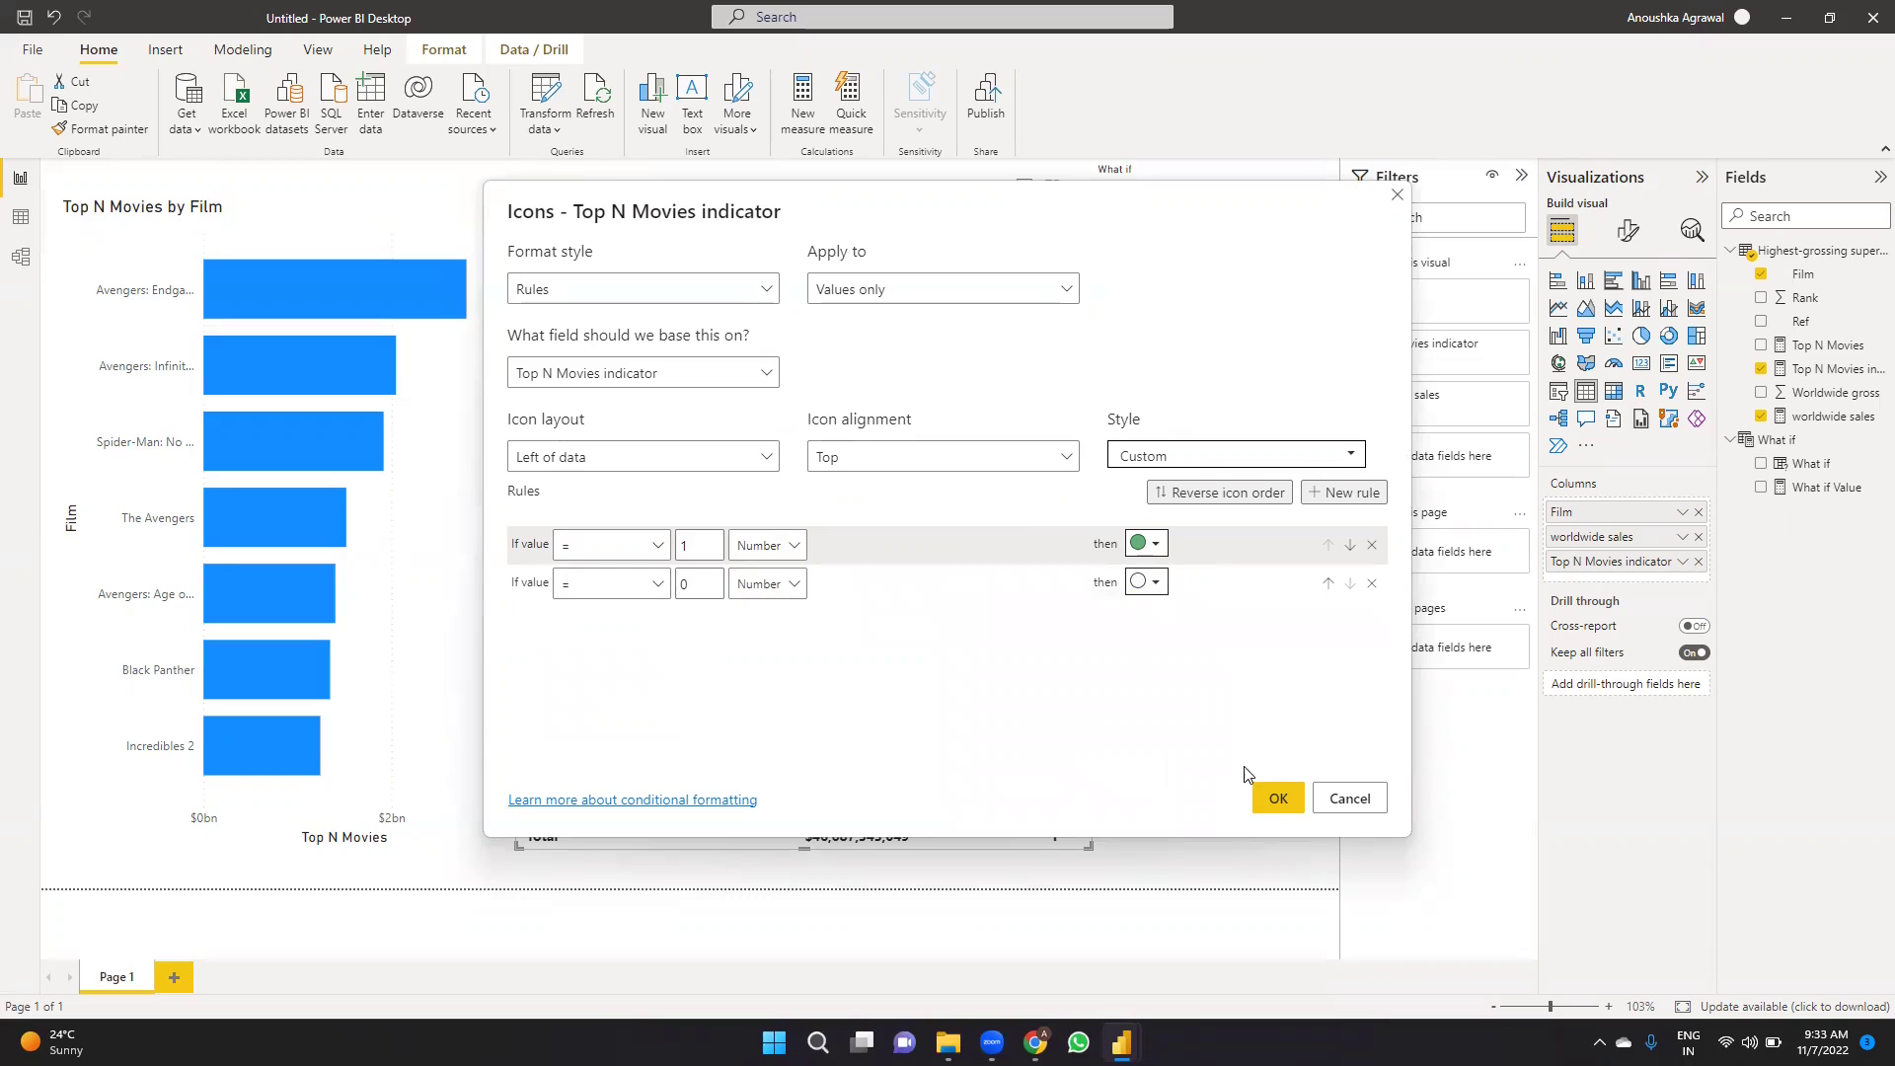
pyautogui.click(1273, 795)
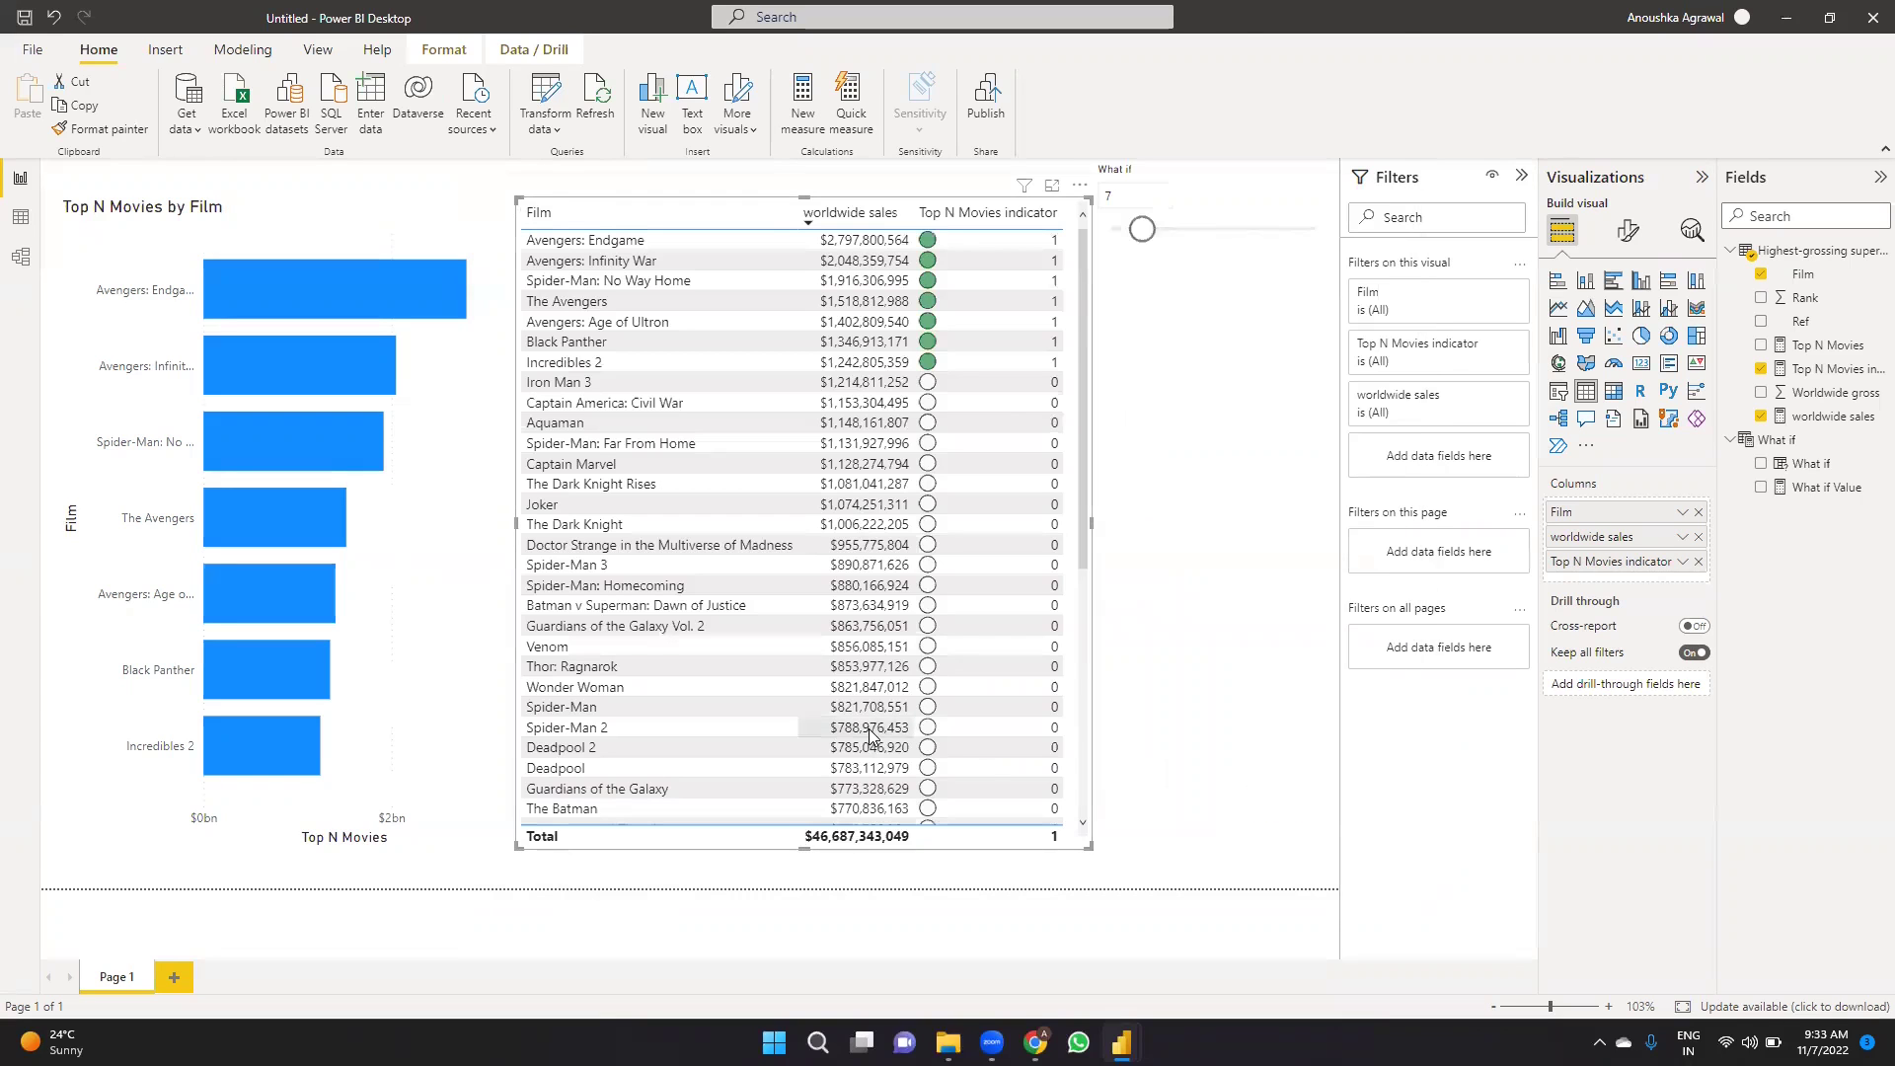
# Change the icon layout of the Top N Movies indicator column's conditional formatting to Icon only.
pyautogui.click(1682, 561)
pyautogui.moveTo(1719, 671)
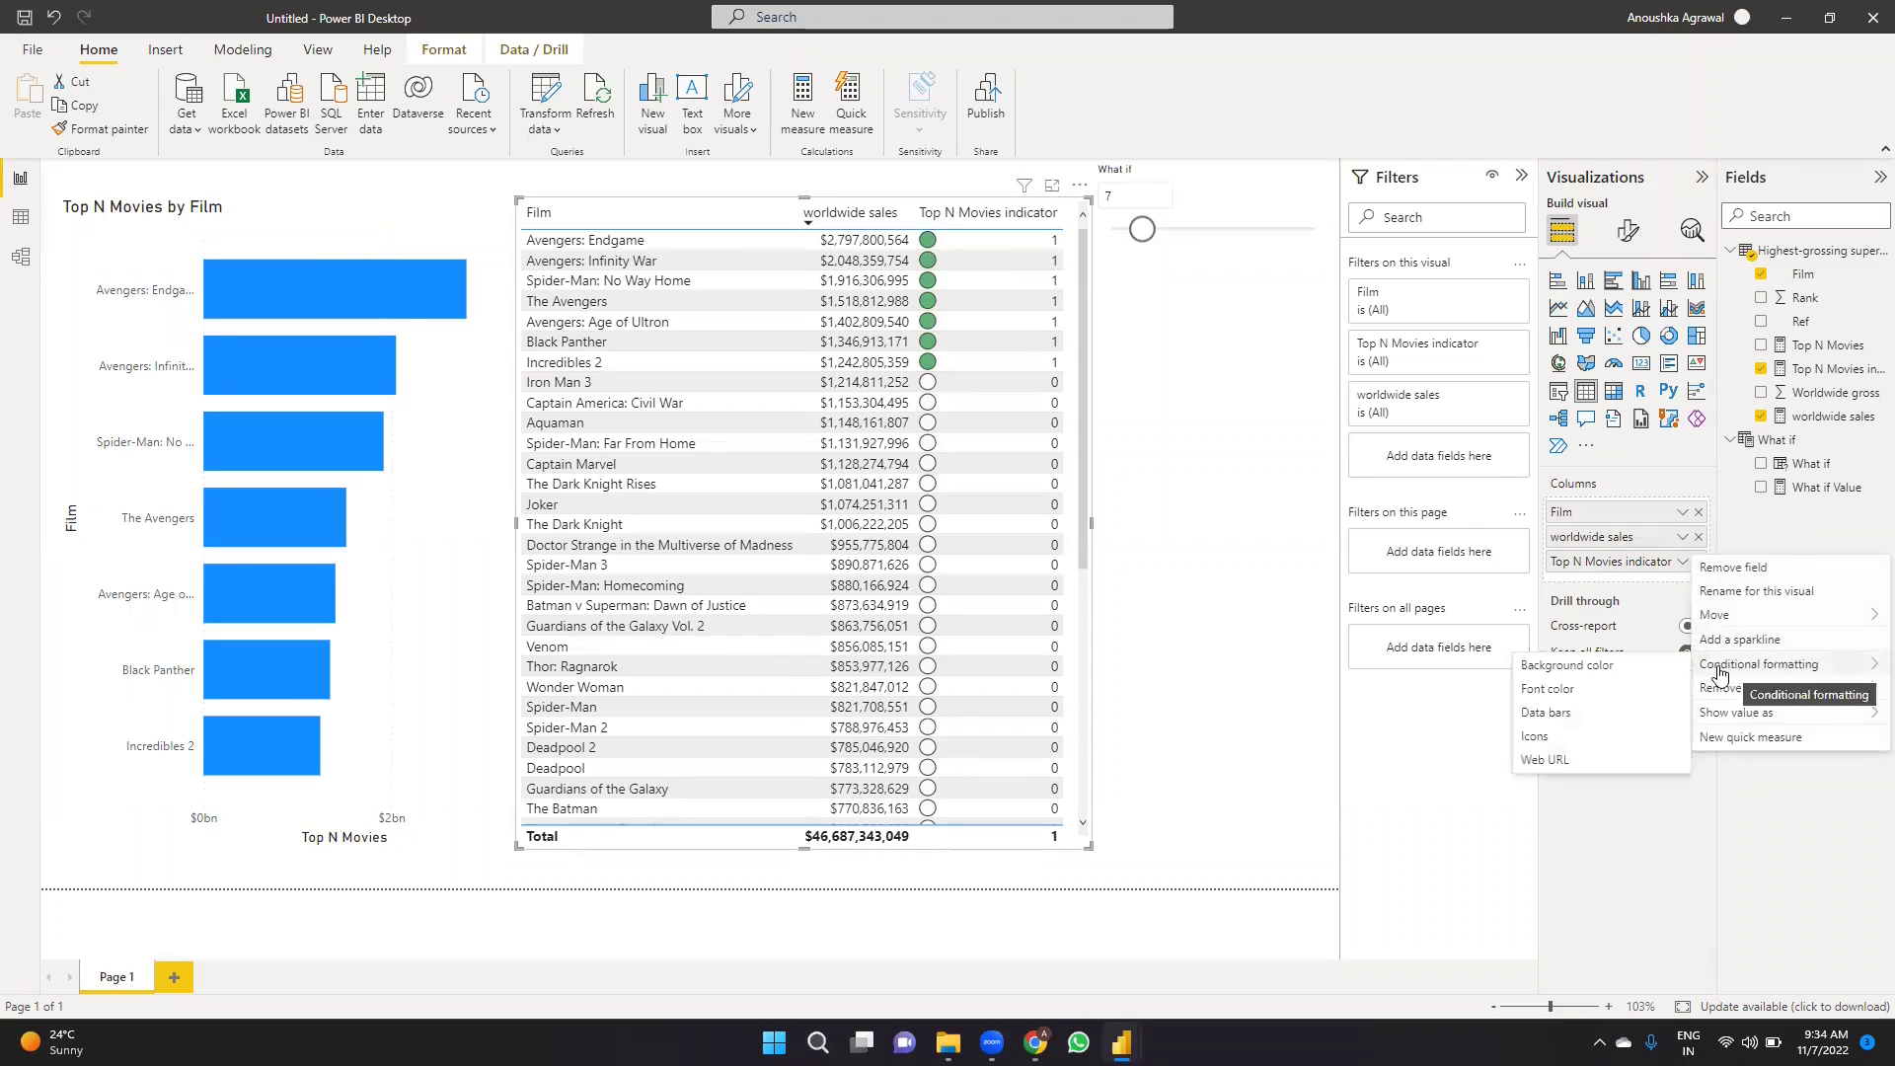
pyautogui.click(1578, 738)
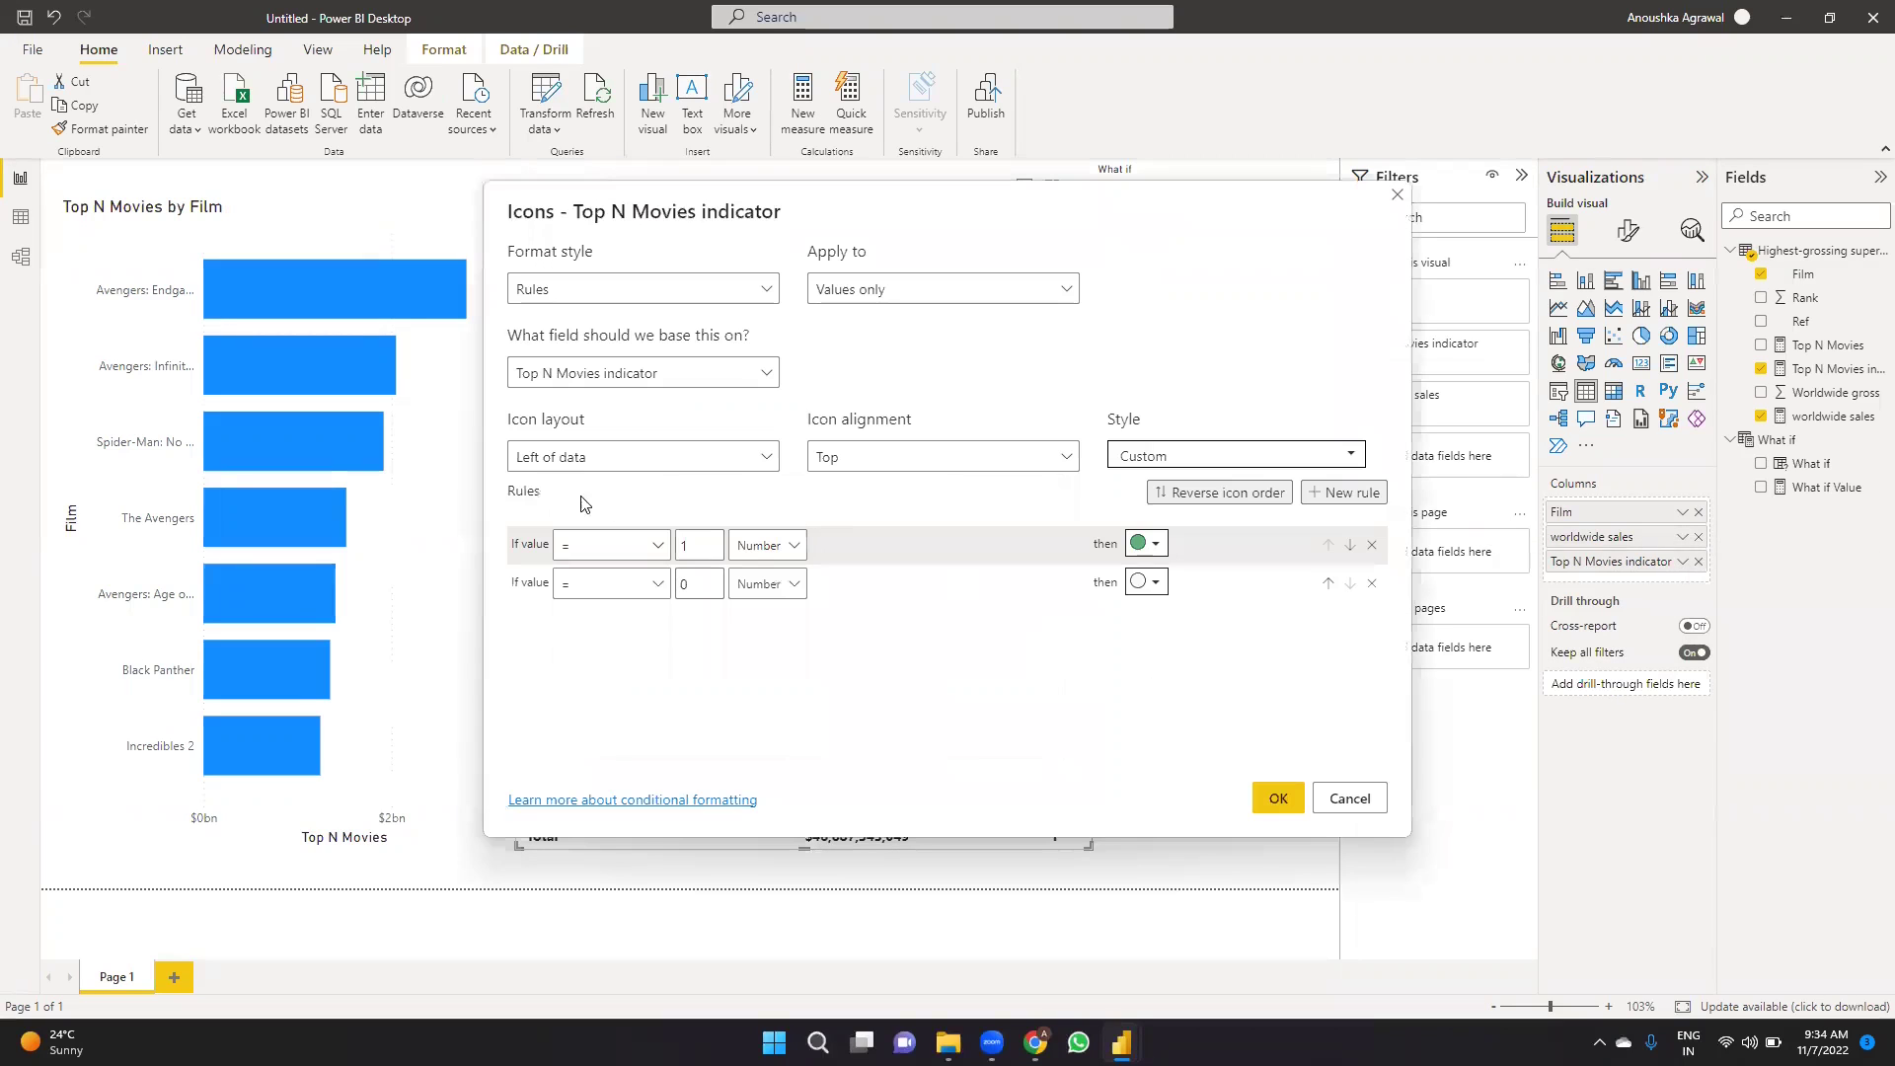
pyautogui.click(536, 462)
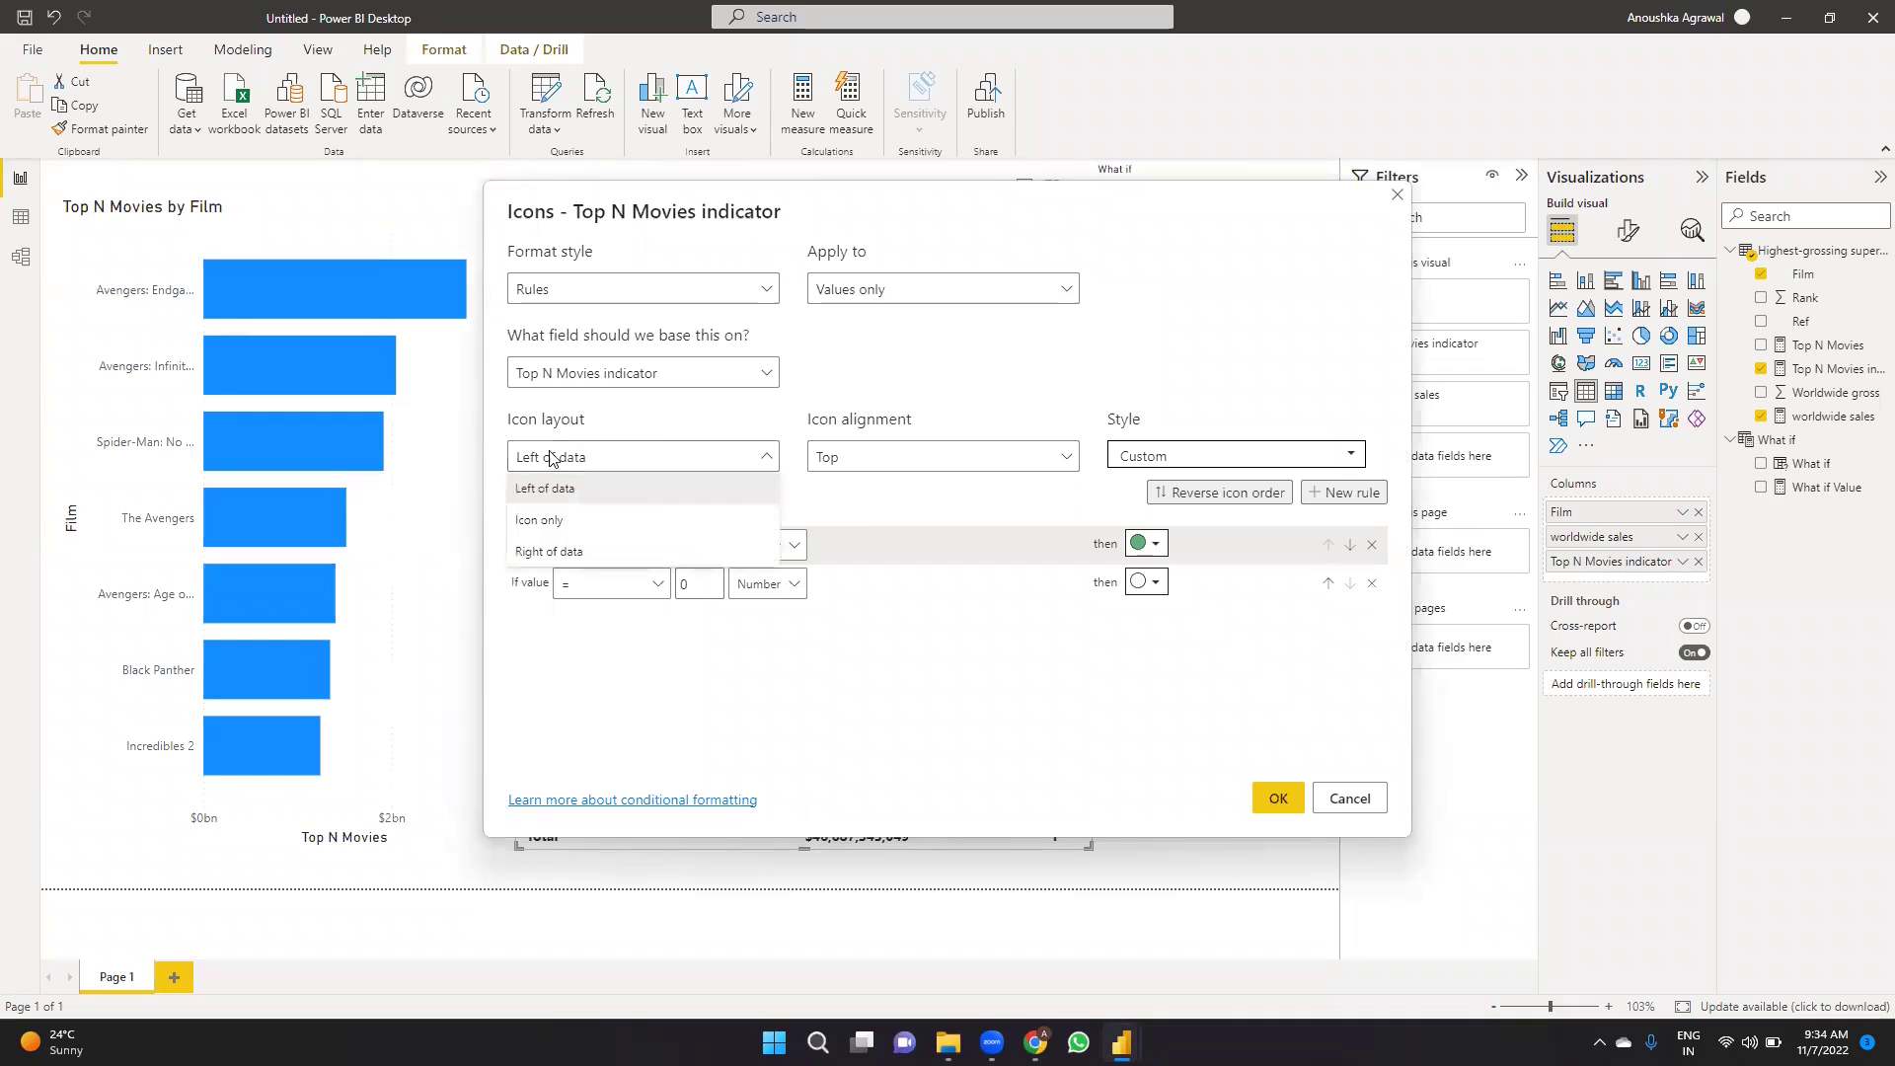
pyautogui.click(626, 520)
pyautogui.click(1278, 798)
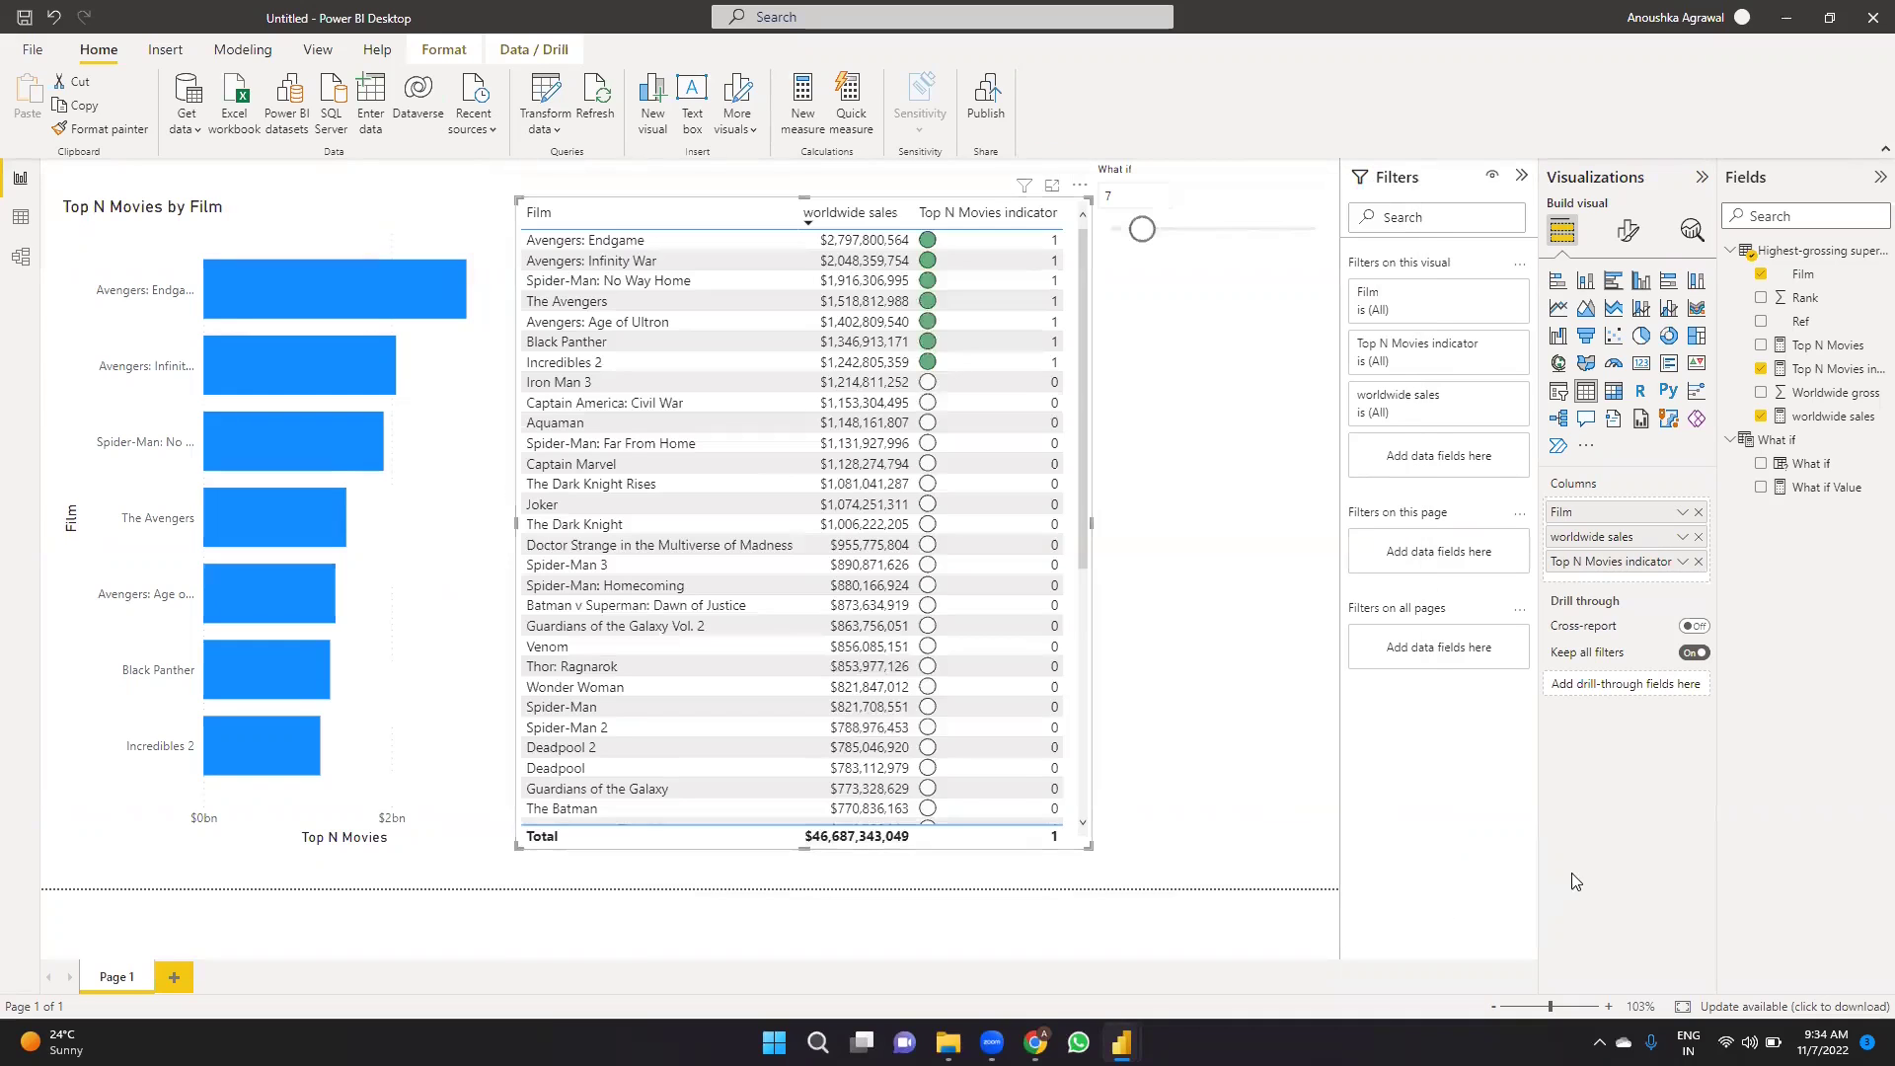
# Test the What if slicer at 16 and 37 against the bar chart and indicator icons, and leave it at 14.
pyautogui.click(1135, 193)
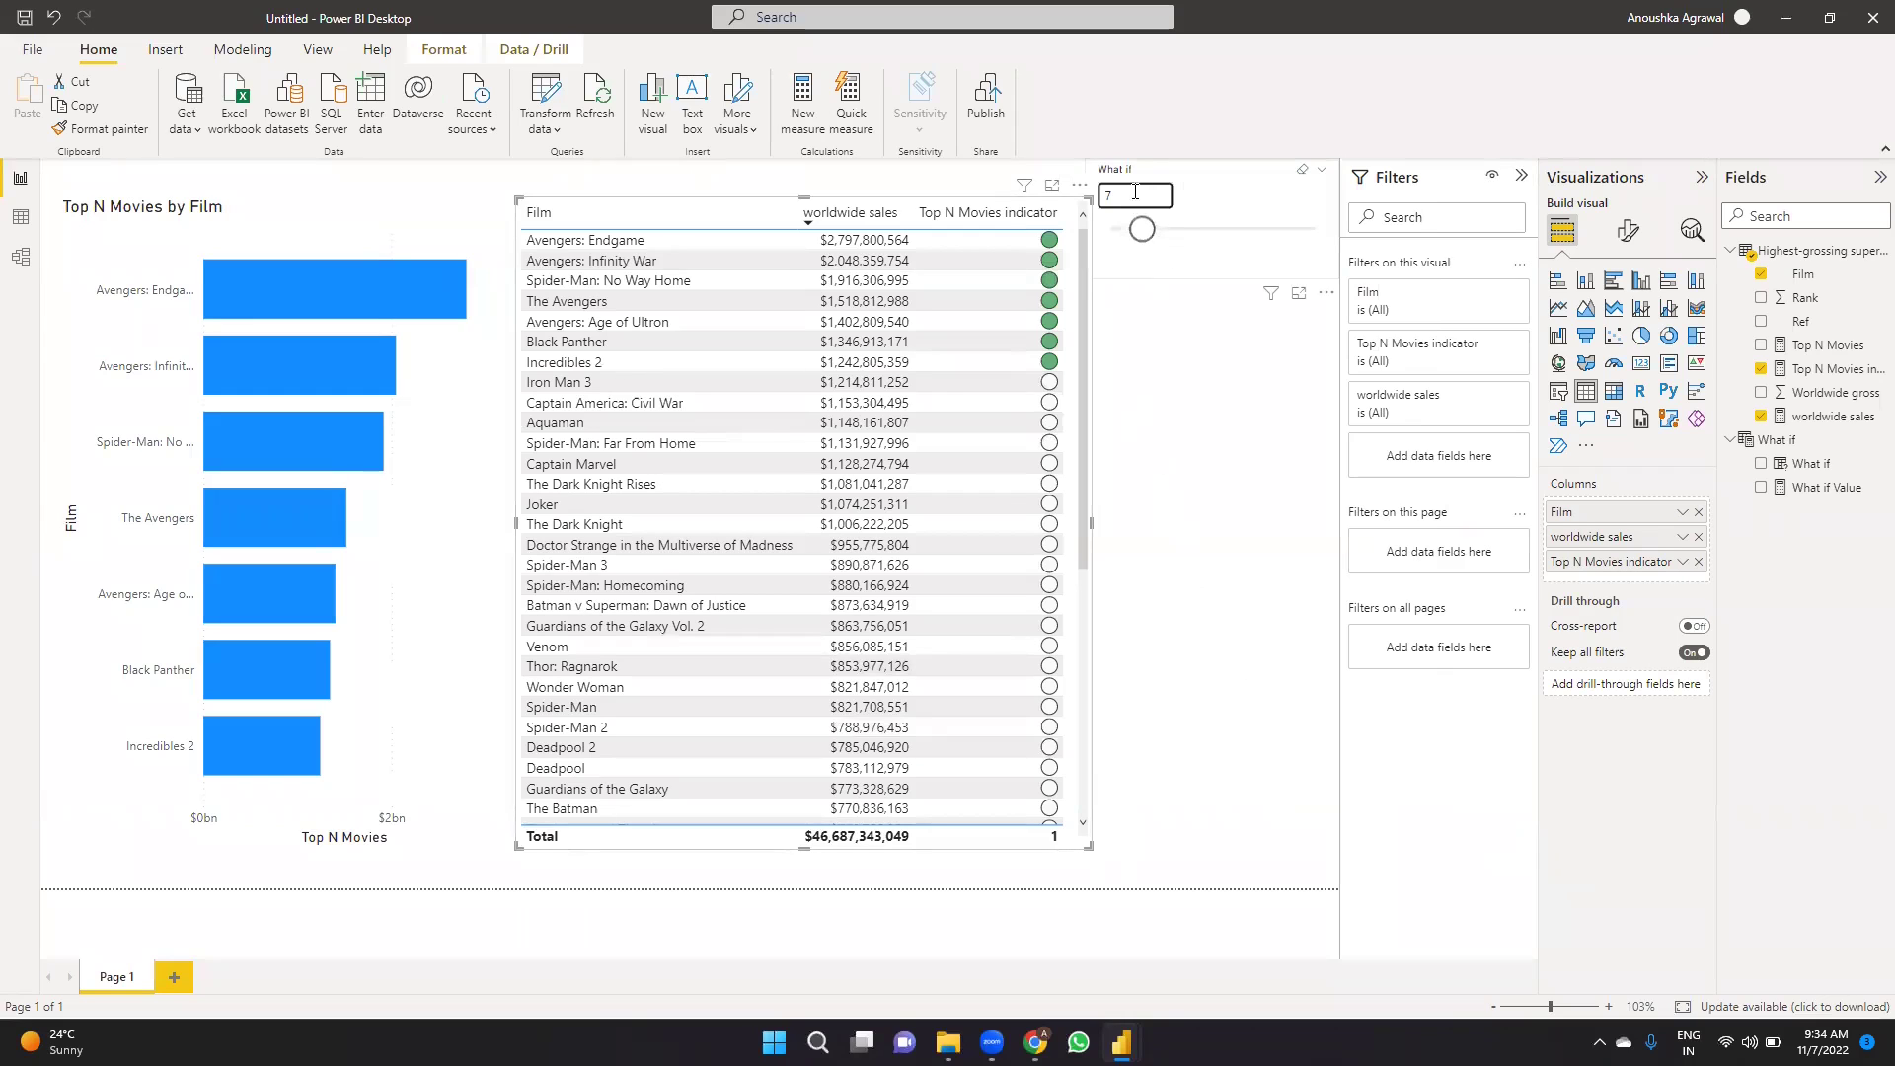
pyautogui.moveTo(1142, 228); pyautogui.dragTo(1178, 229)
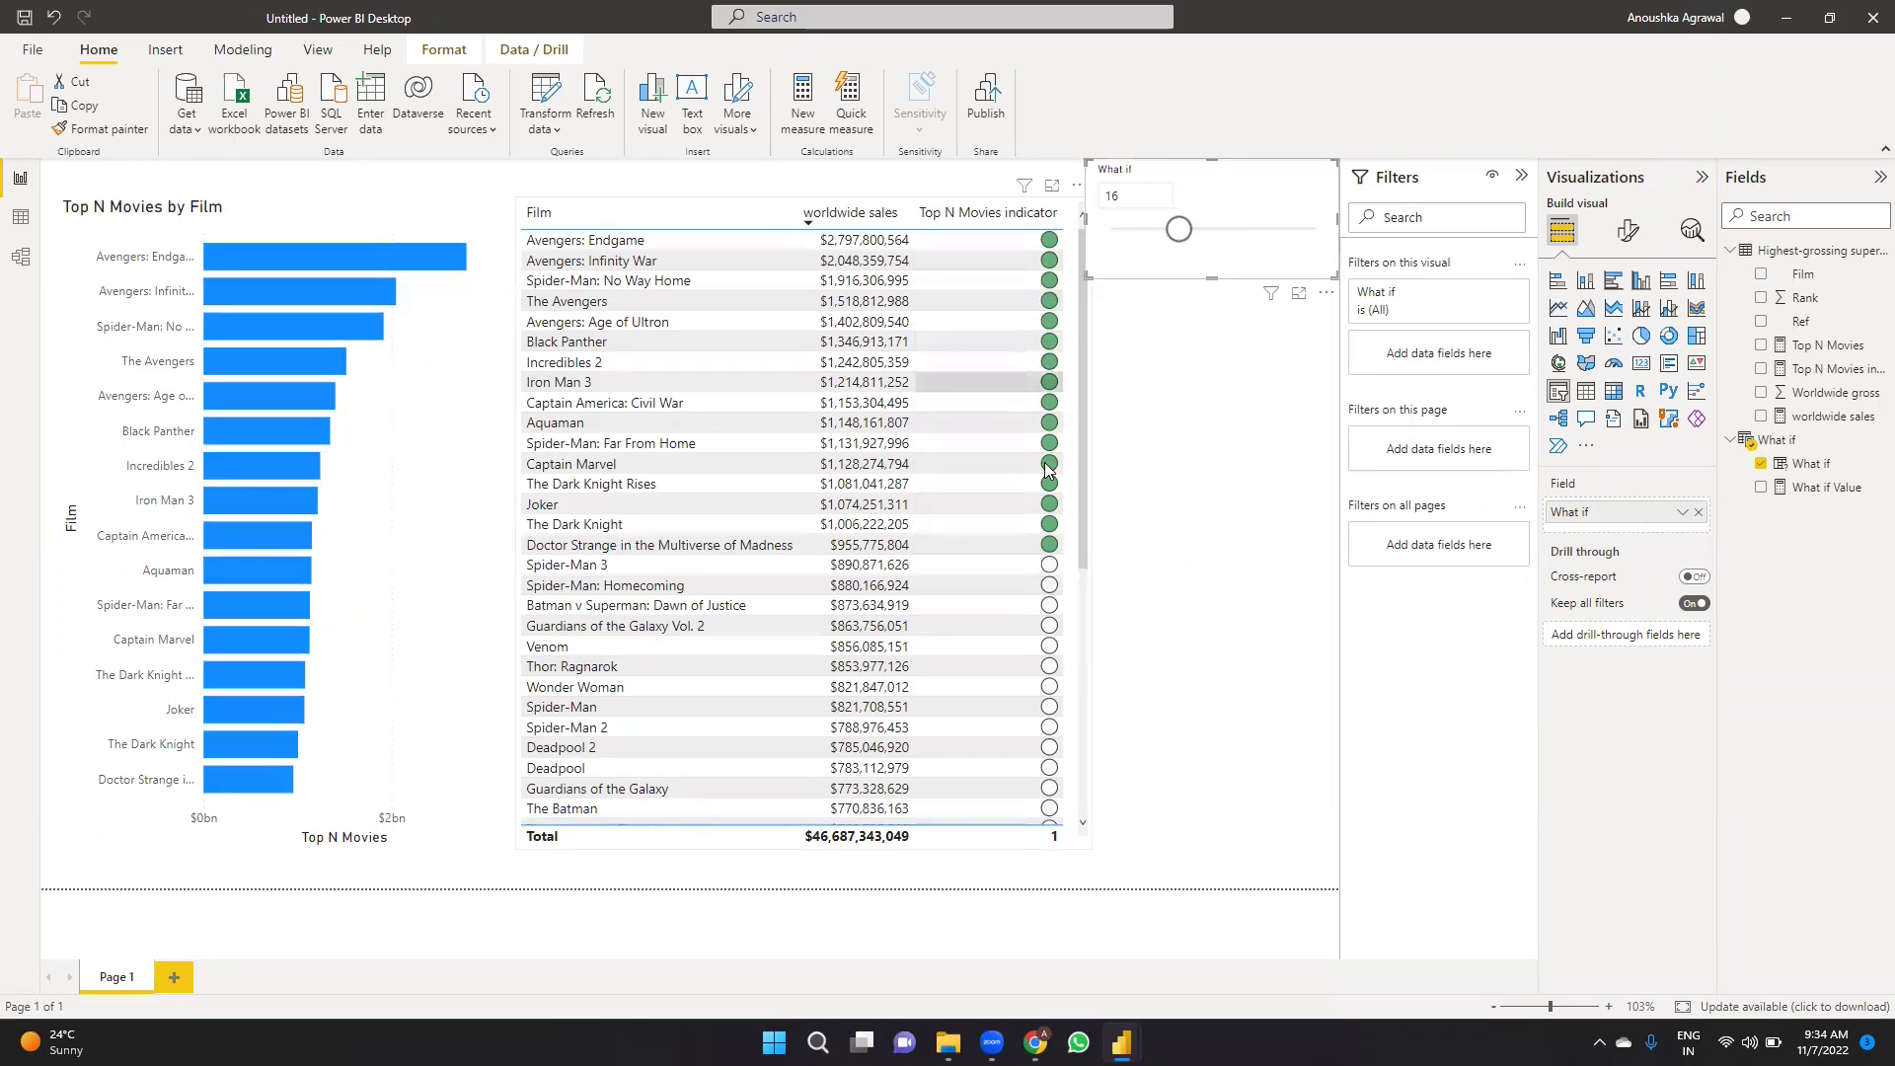
pyautogui.click(1265, 229)
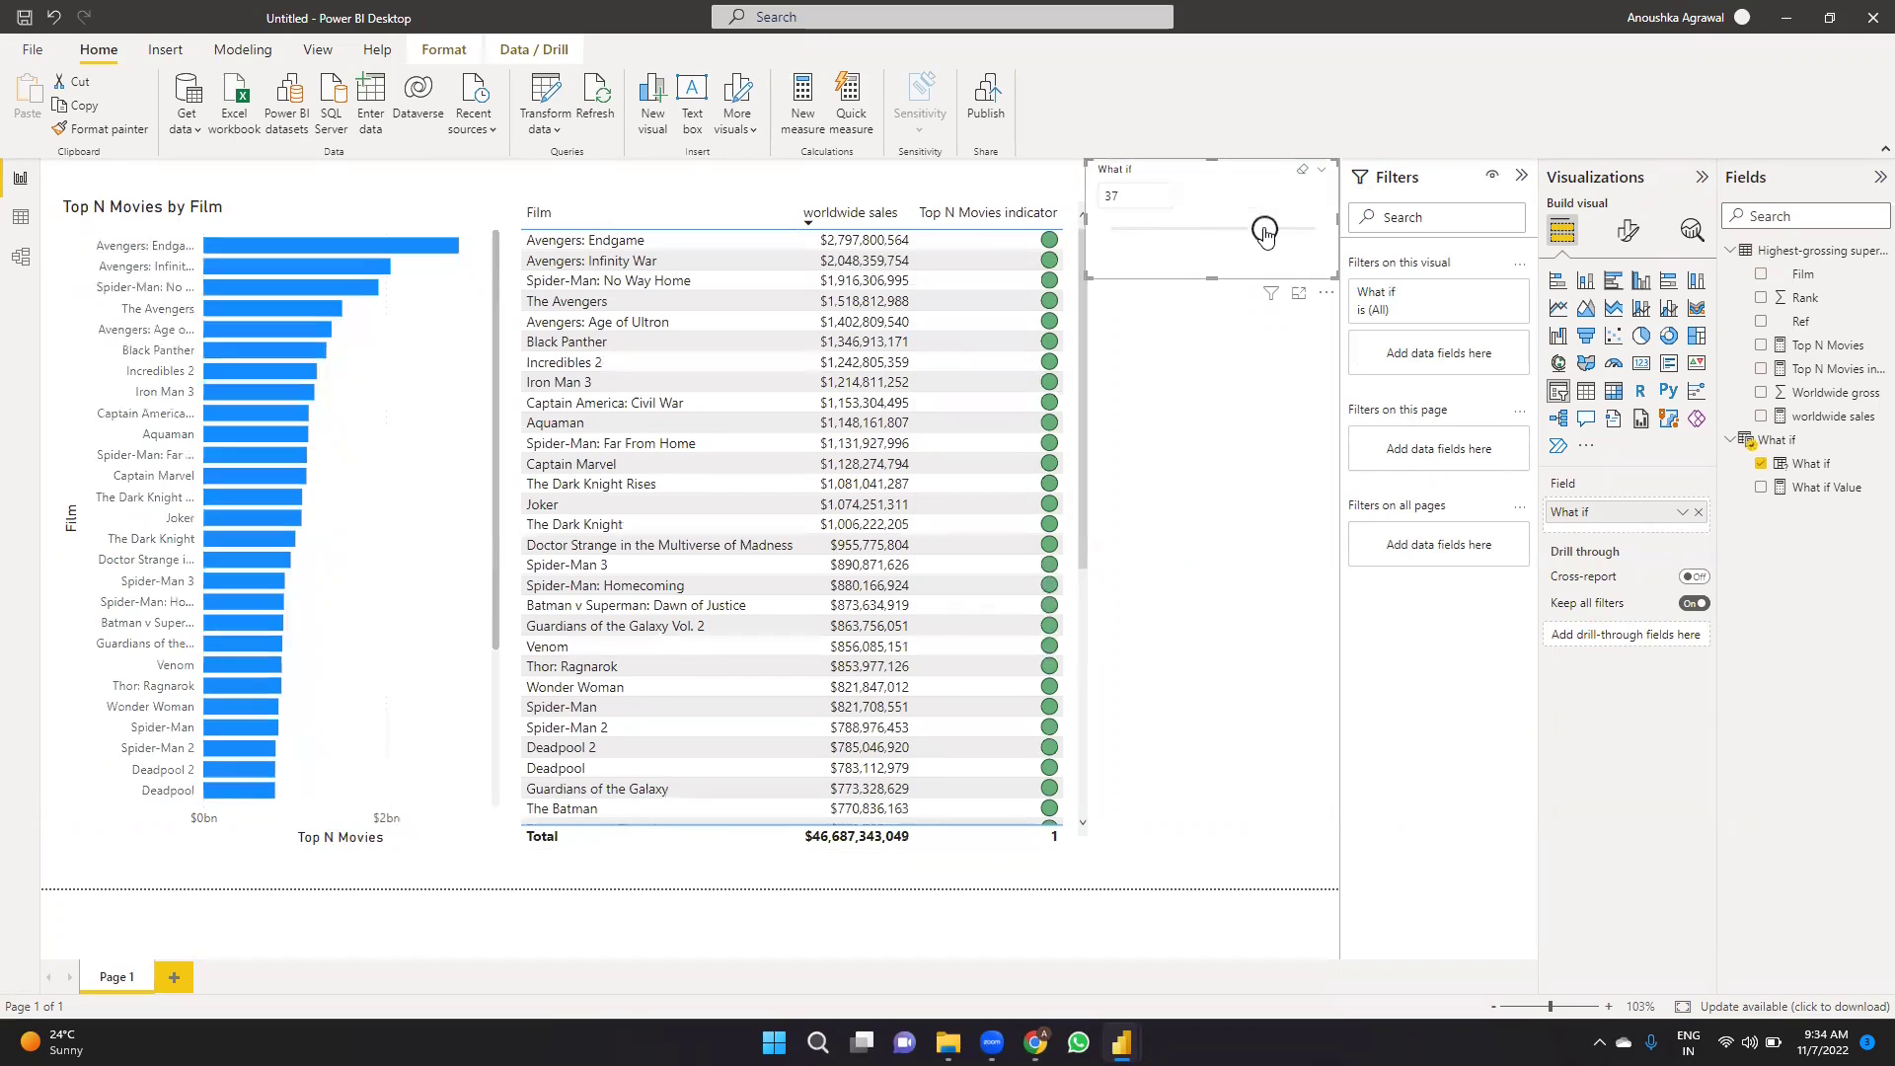
pyautogui.scroll(-7, 928, 551)
pyautogui.scroll(7, 928, 551)
pyautogui.scroll(1, 829, 582)
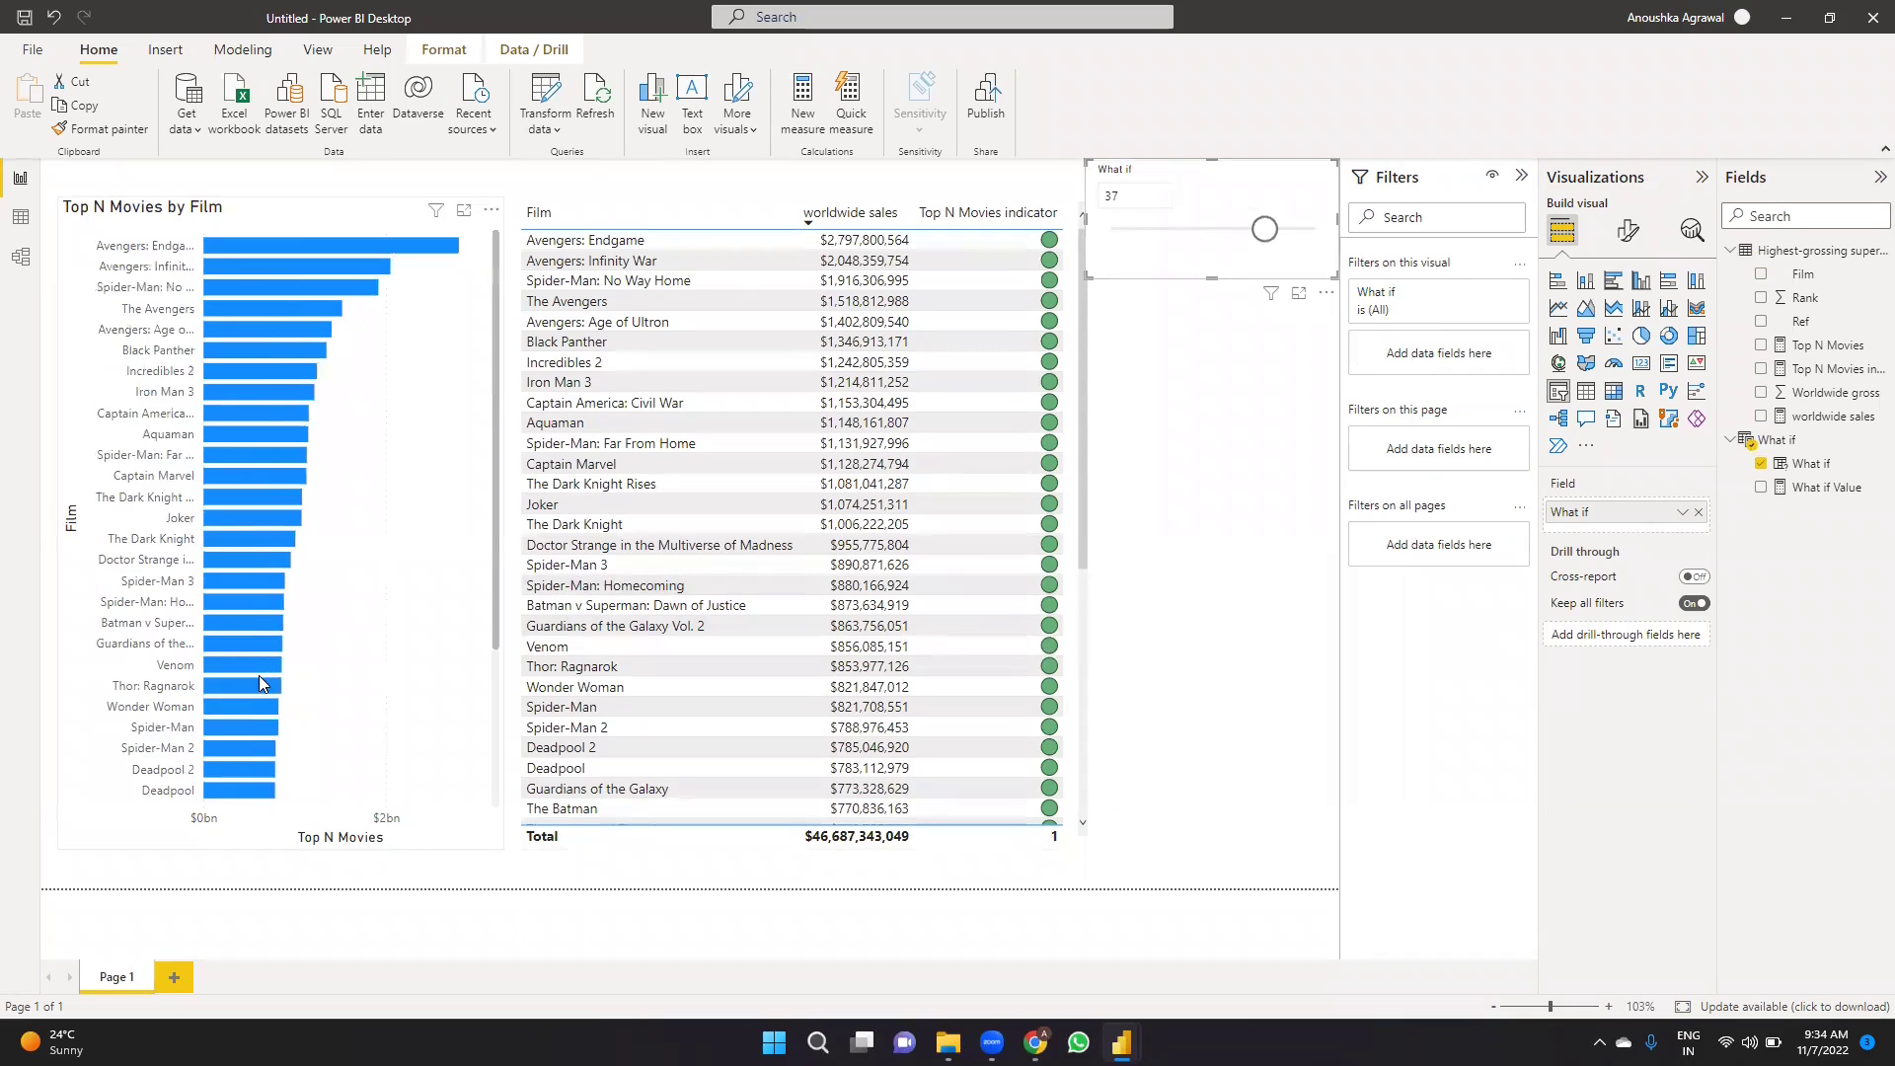
pyautogui.click(1170, 229)
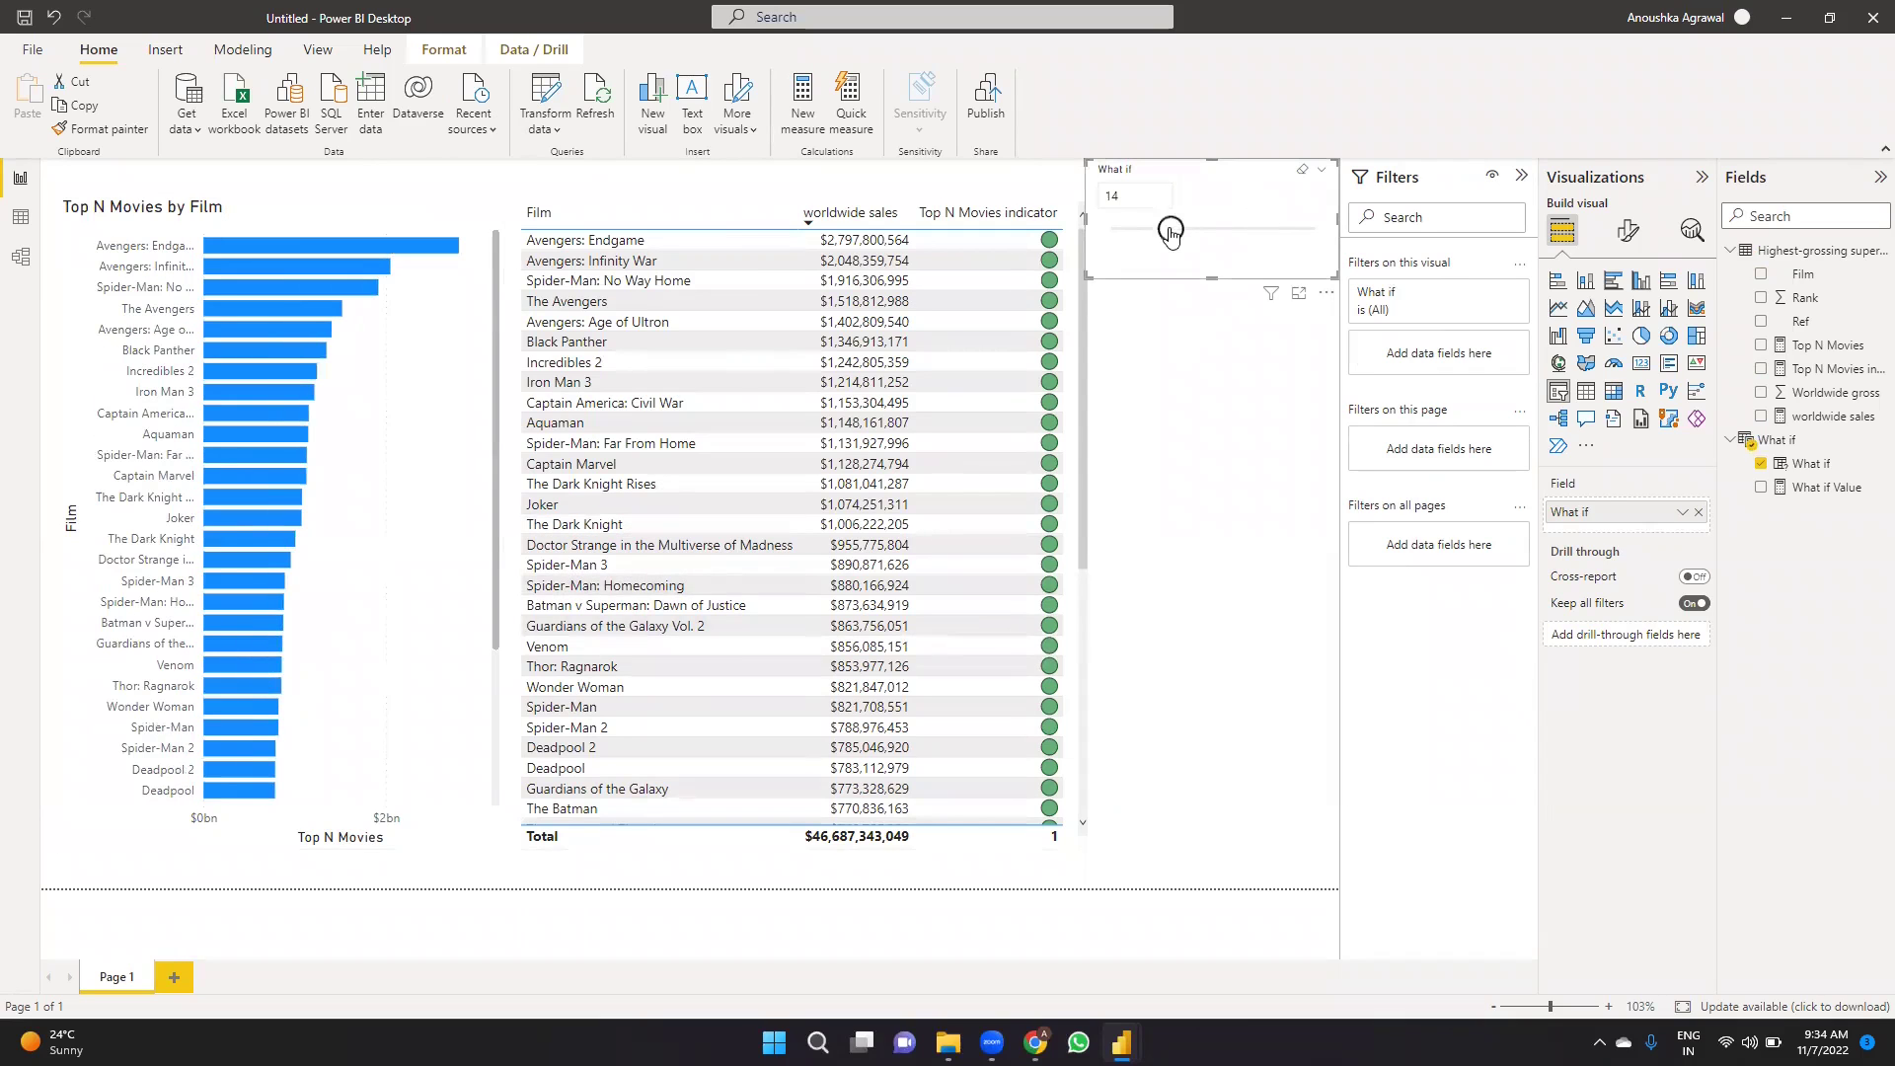
pyautogui.click(1189, 473)
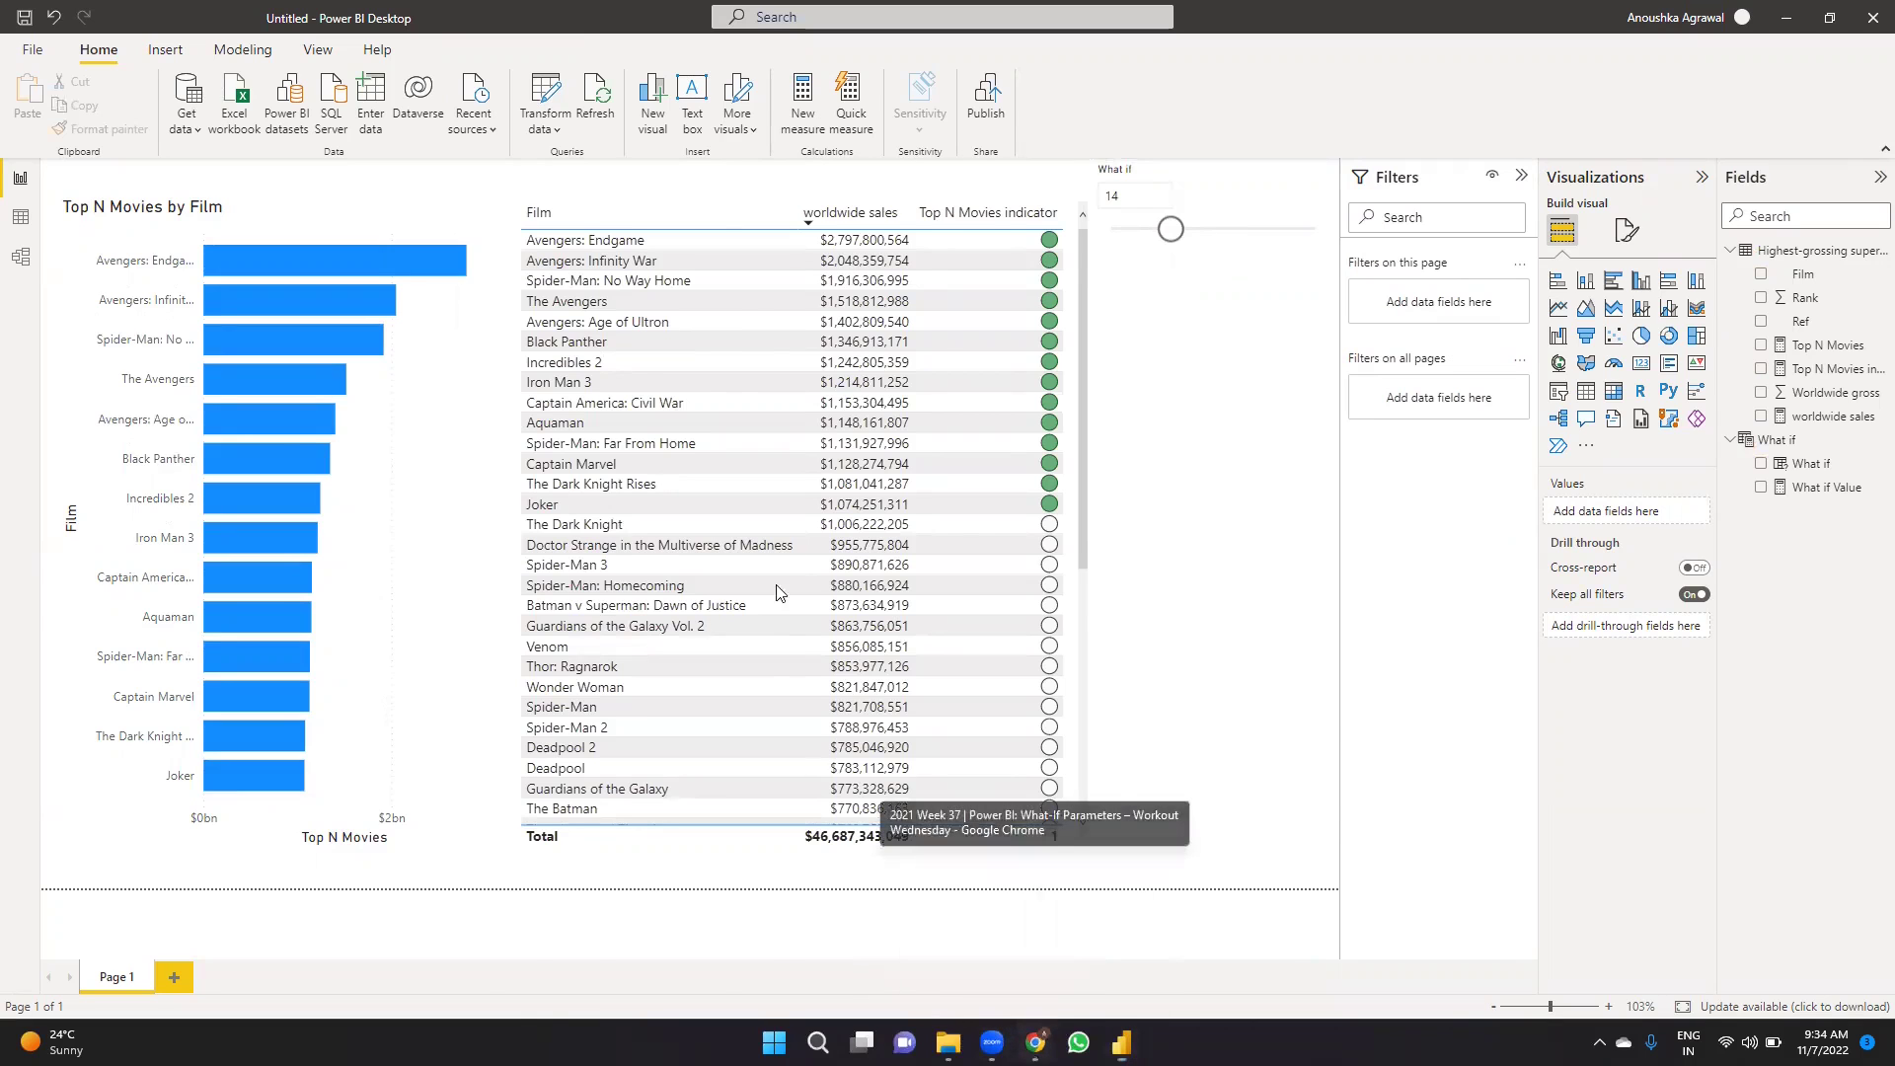
# Switch to Chrome, return to the Power BI Challenges list, and open the 2021 Week 12 Custom Sorting challenge.
pyautogui.hotkey('alt', 'Tab')
pyautogui.scroll(2, 9, 237)
pyautogui.click(21, 52)
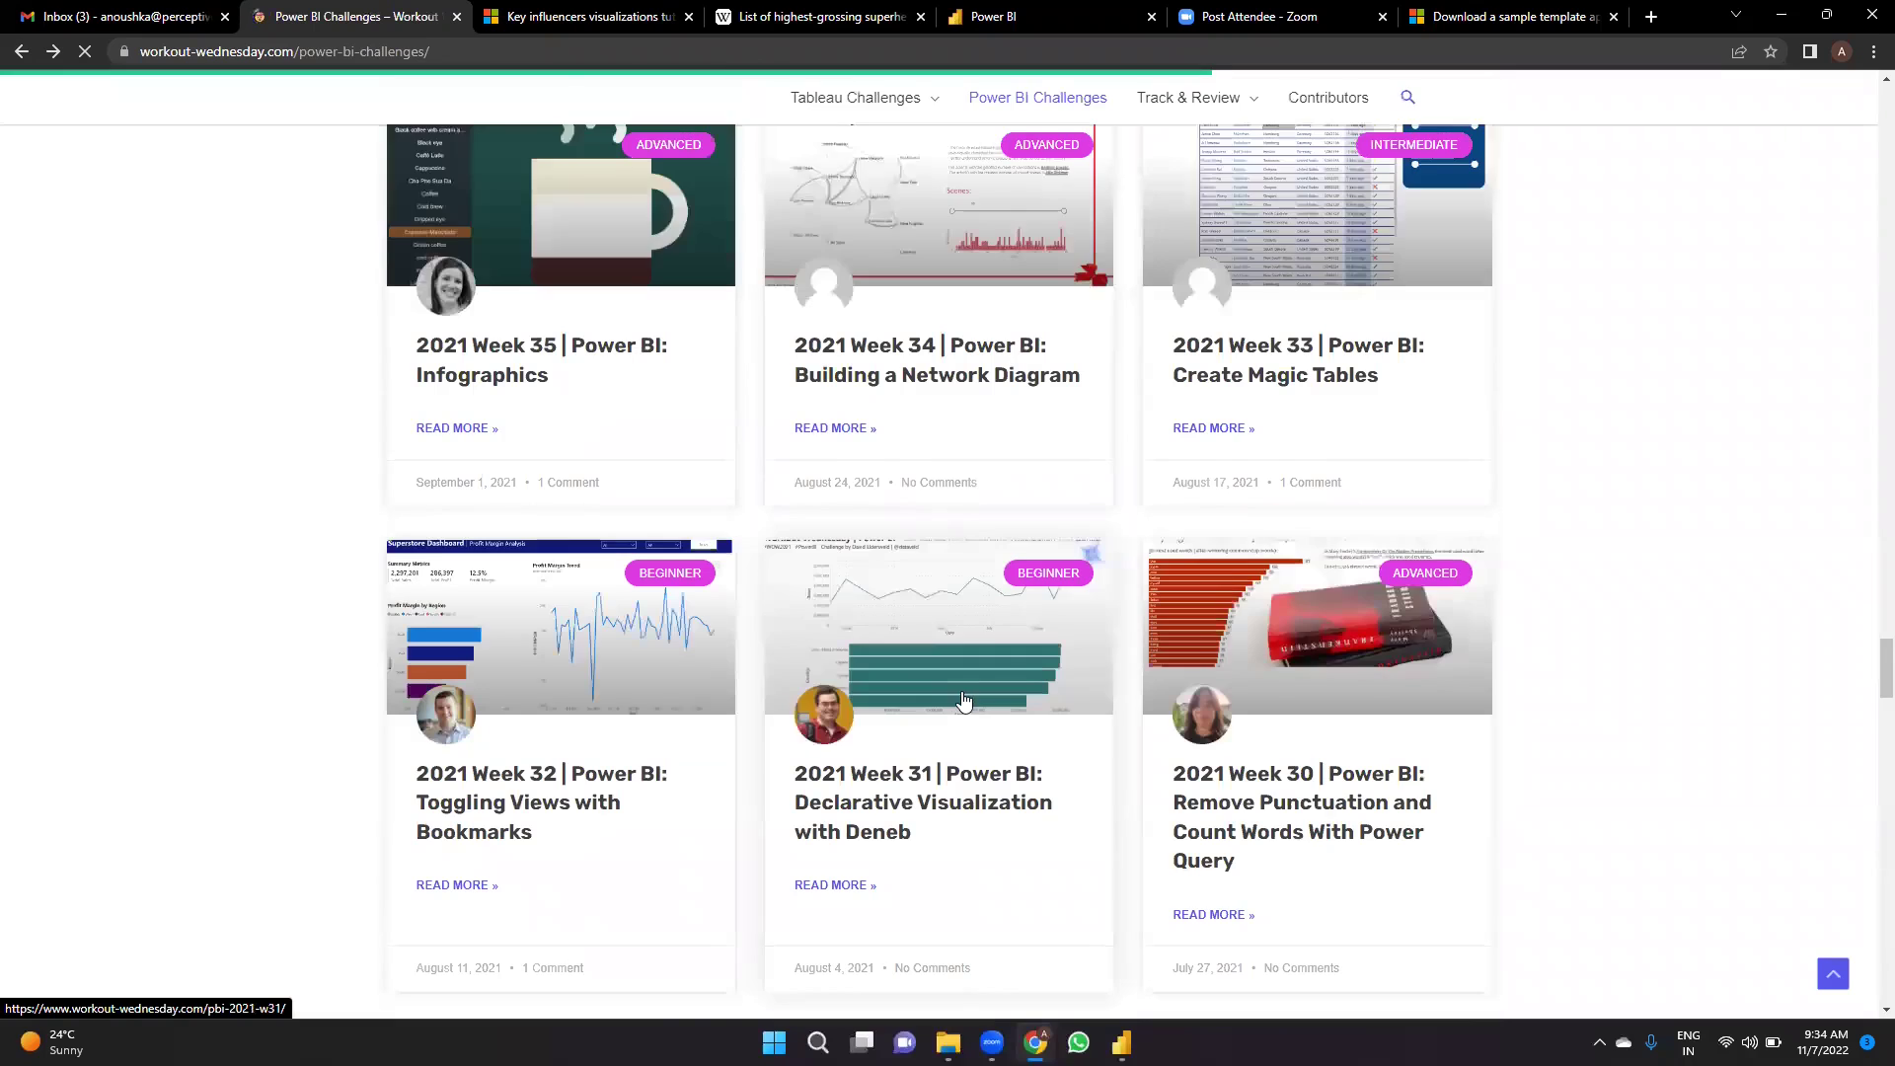
pyautogui.scroll(-12, 964, 701)
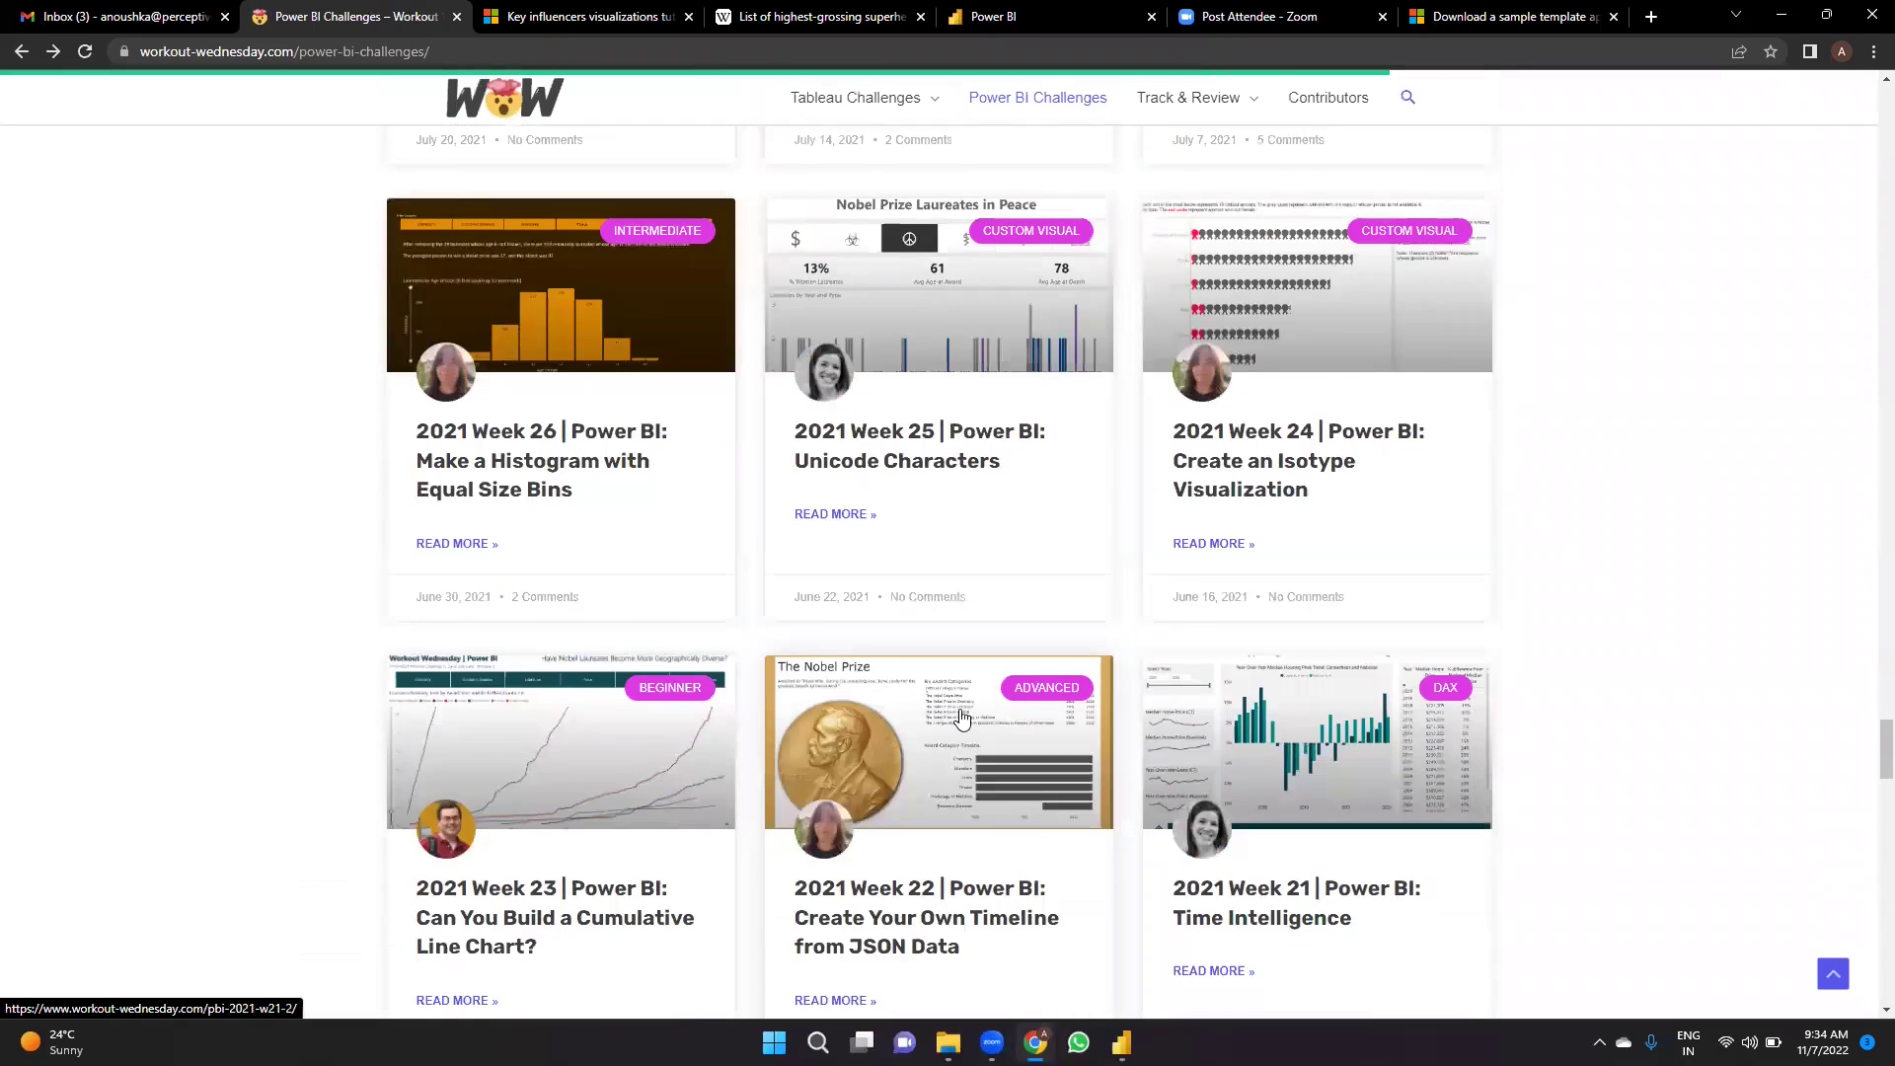
pyautogui.scroll(-20, 962, 712)
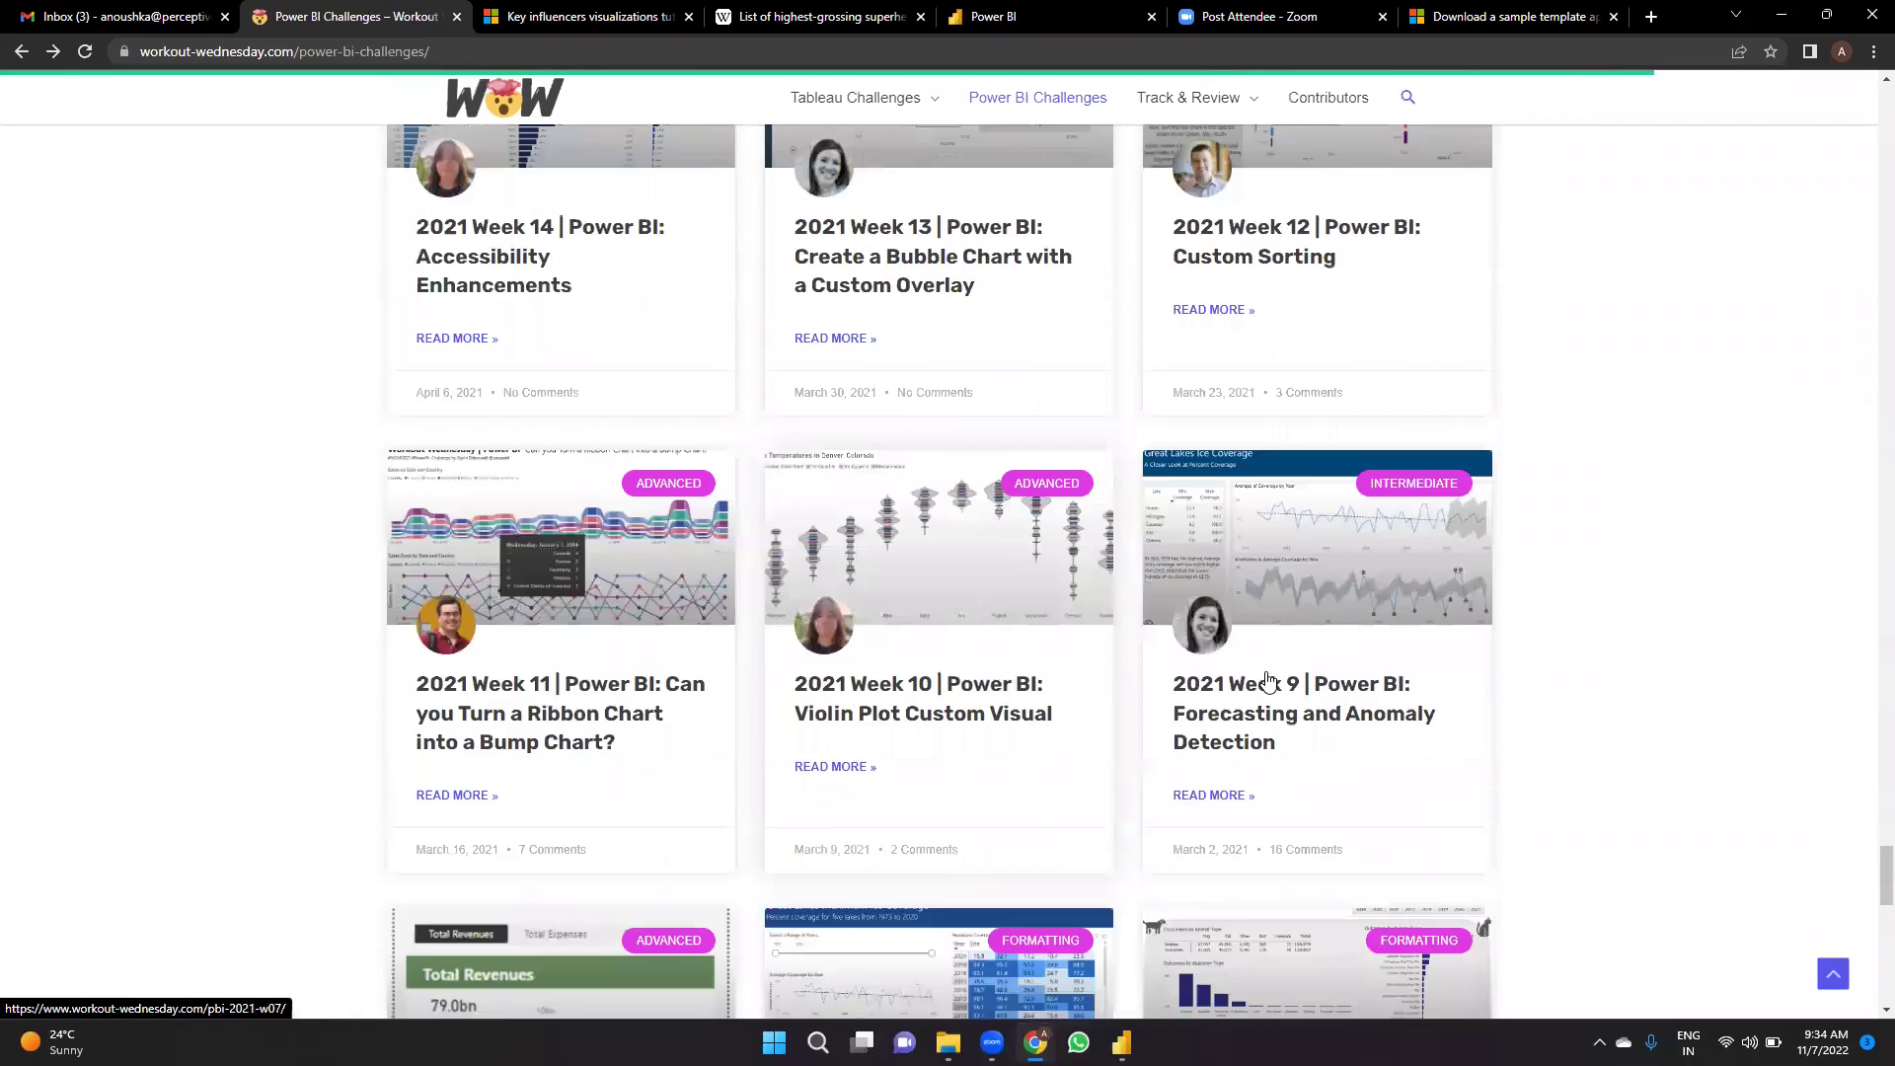
pyautogui.scroll(-4, 1269, 681)
pyautogui.scroll(8, 1268, 681)
pyautogui.click(1268, 681)
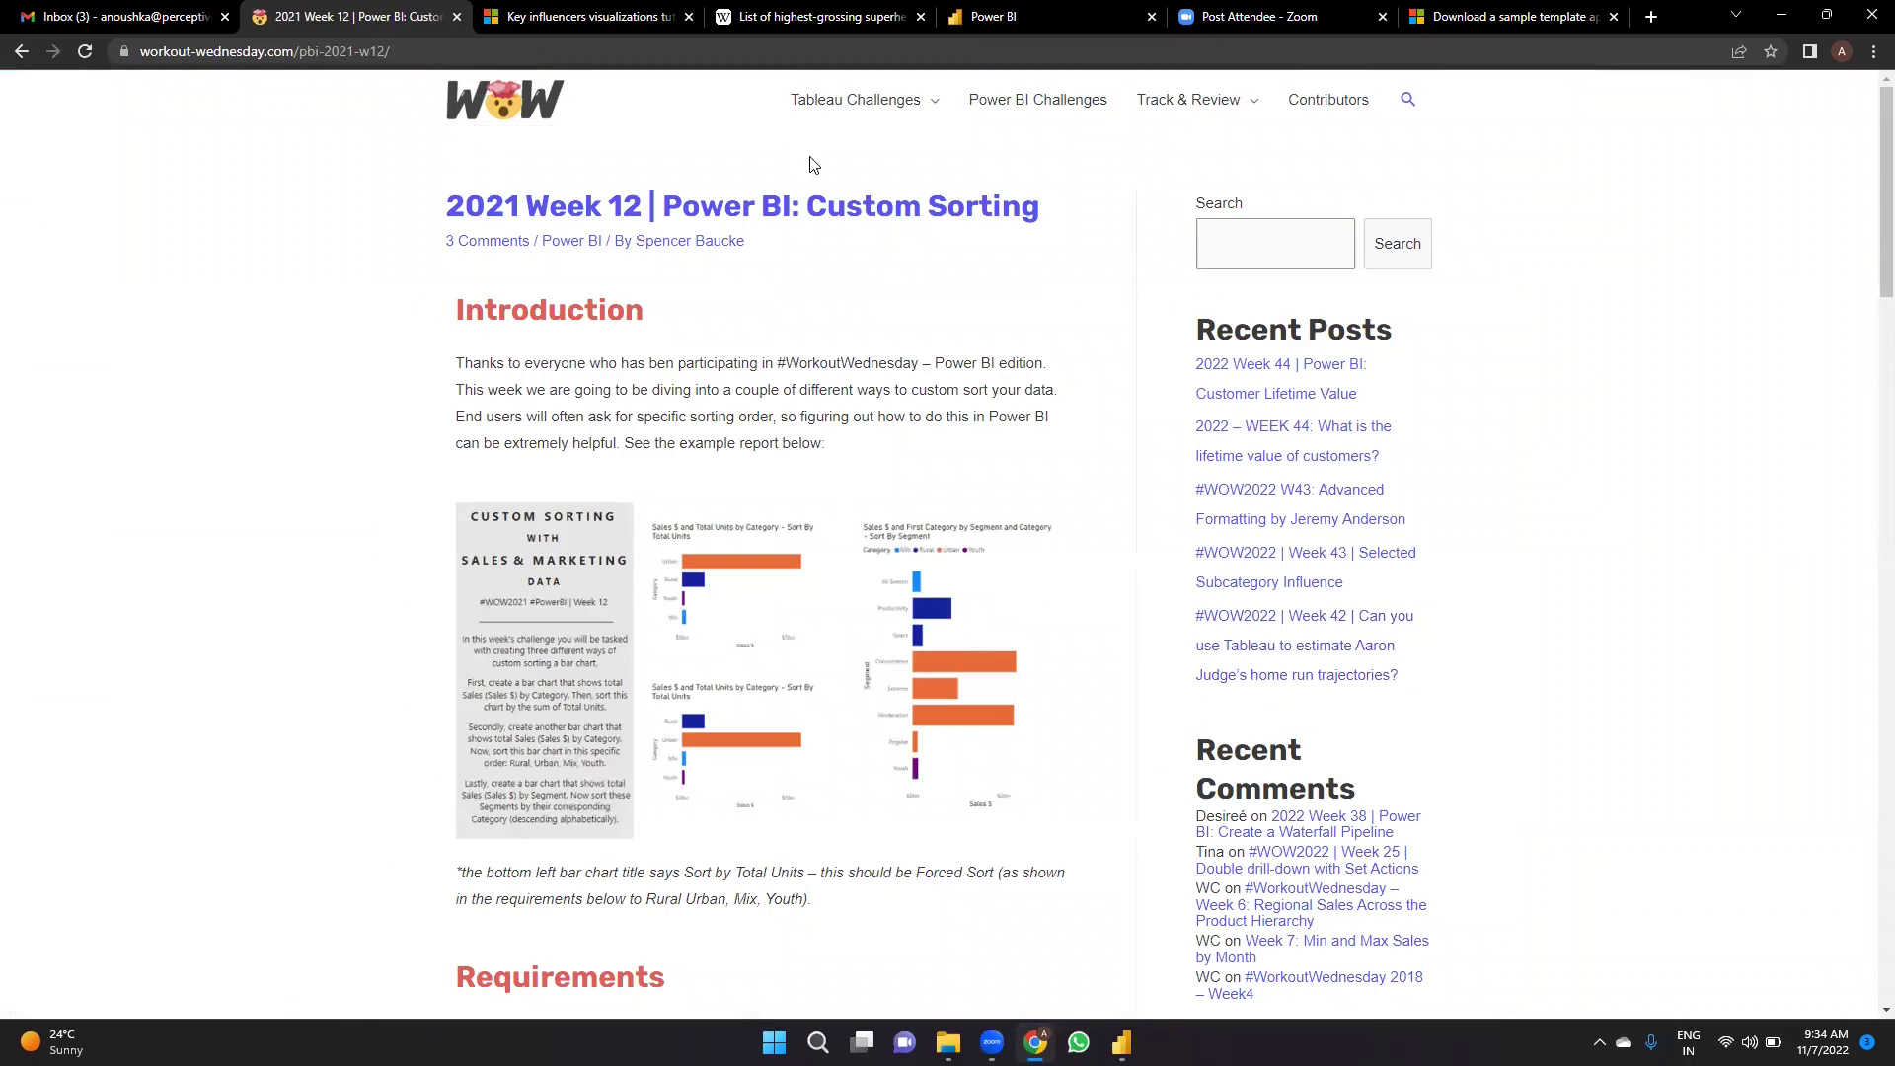
# Review the Custom Sorting challenge's introduction, example report and requirements.
pyautogui.moveTo(829, 212); pyautogui.dragTo(1038, 211)
pyautogui.click(1012, 375)
pyautogui.scroll(-3, 1046, 415)
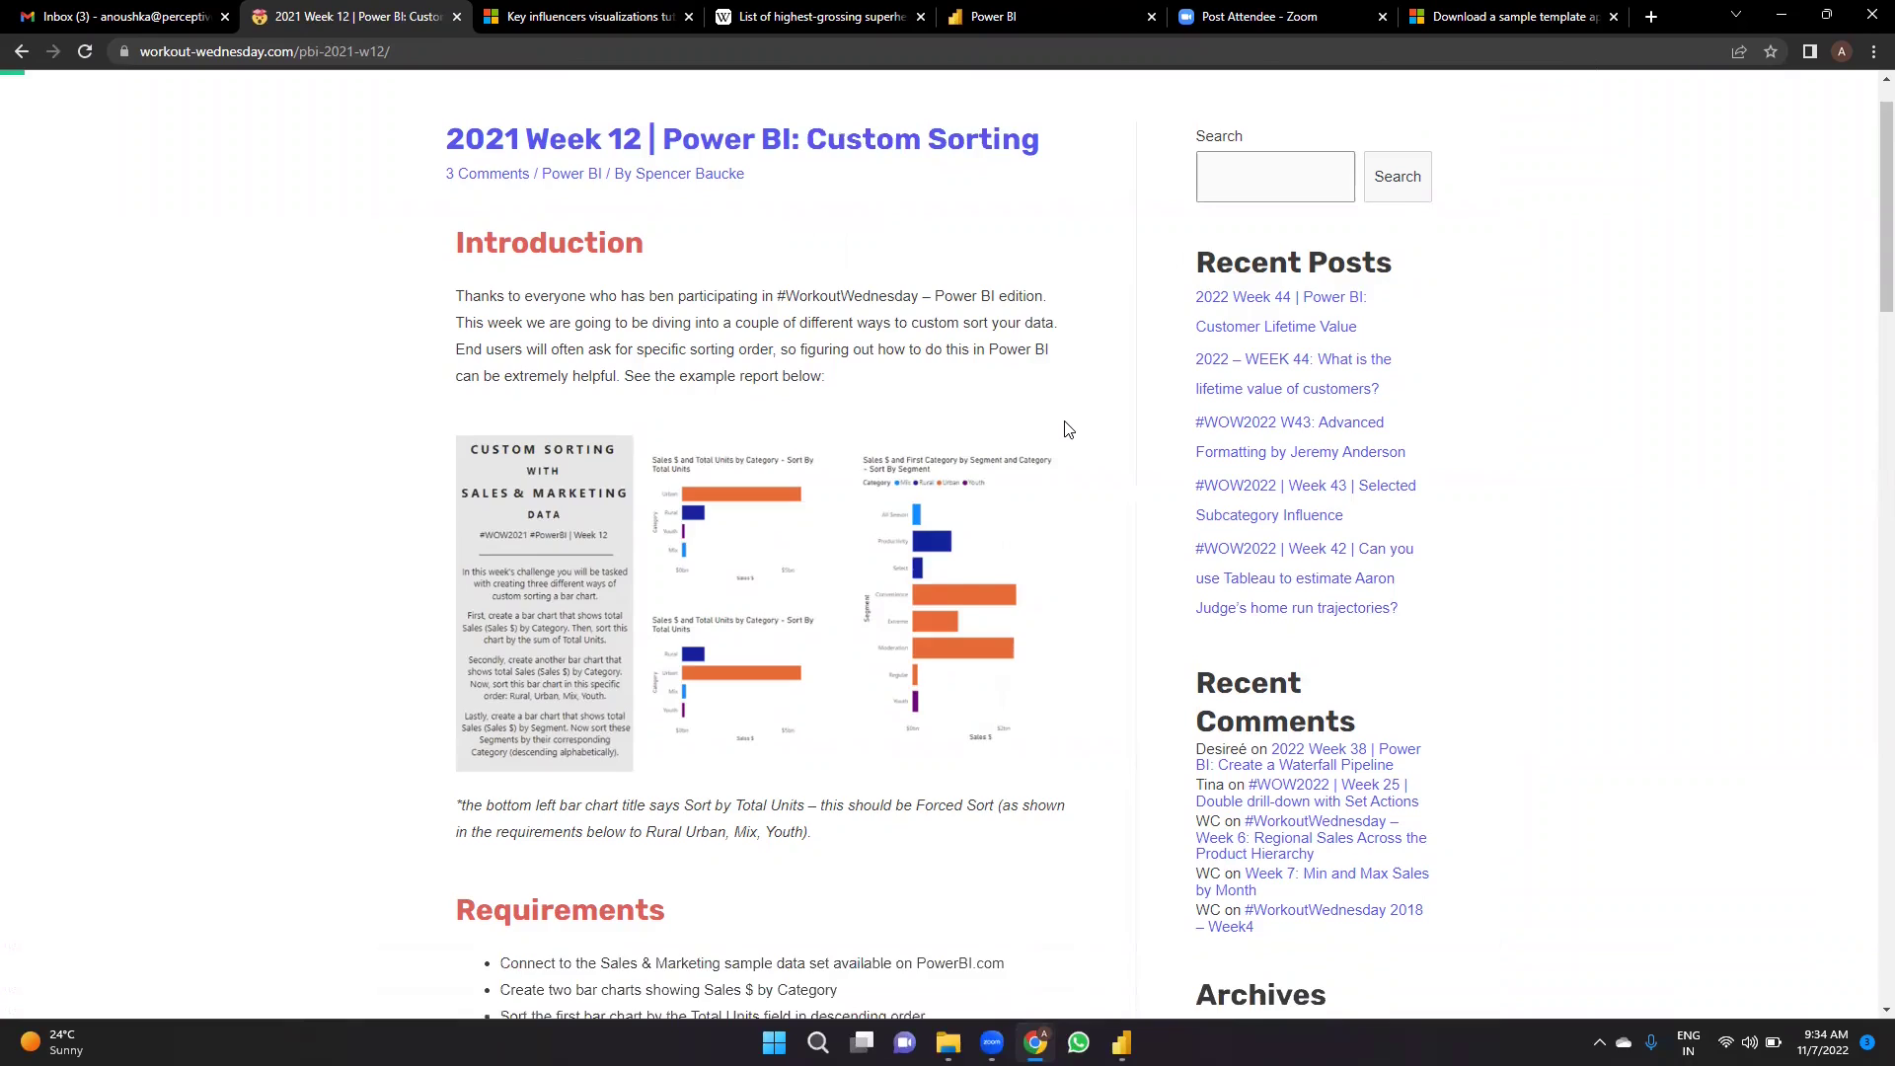
pyautogui.scroll(-3, 1066, 430)
pyautogui.scroll(3, 1066, 429)
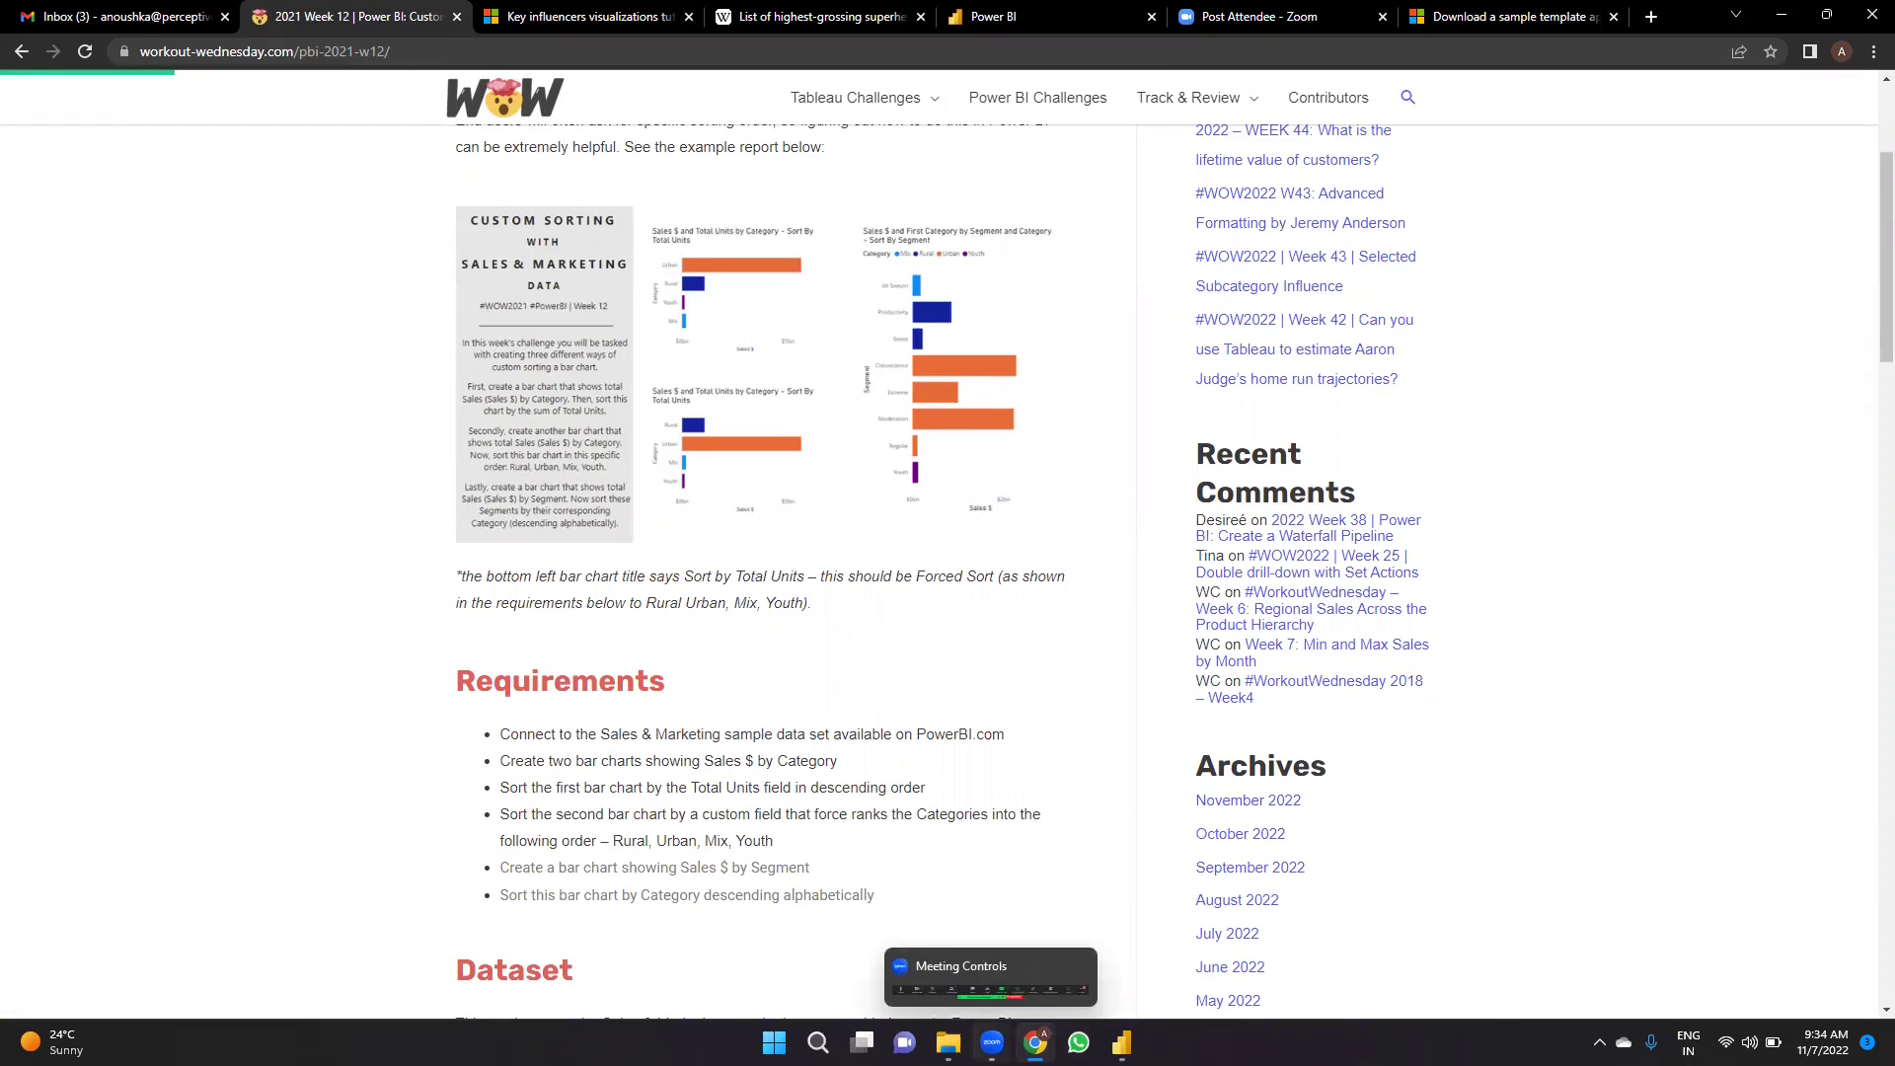
pyautogui.moveTo(1121, 1042)
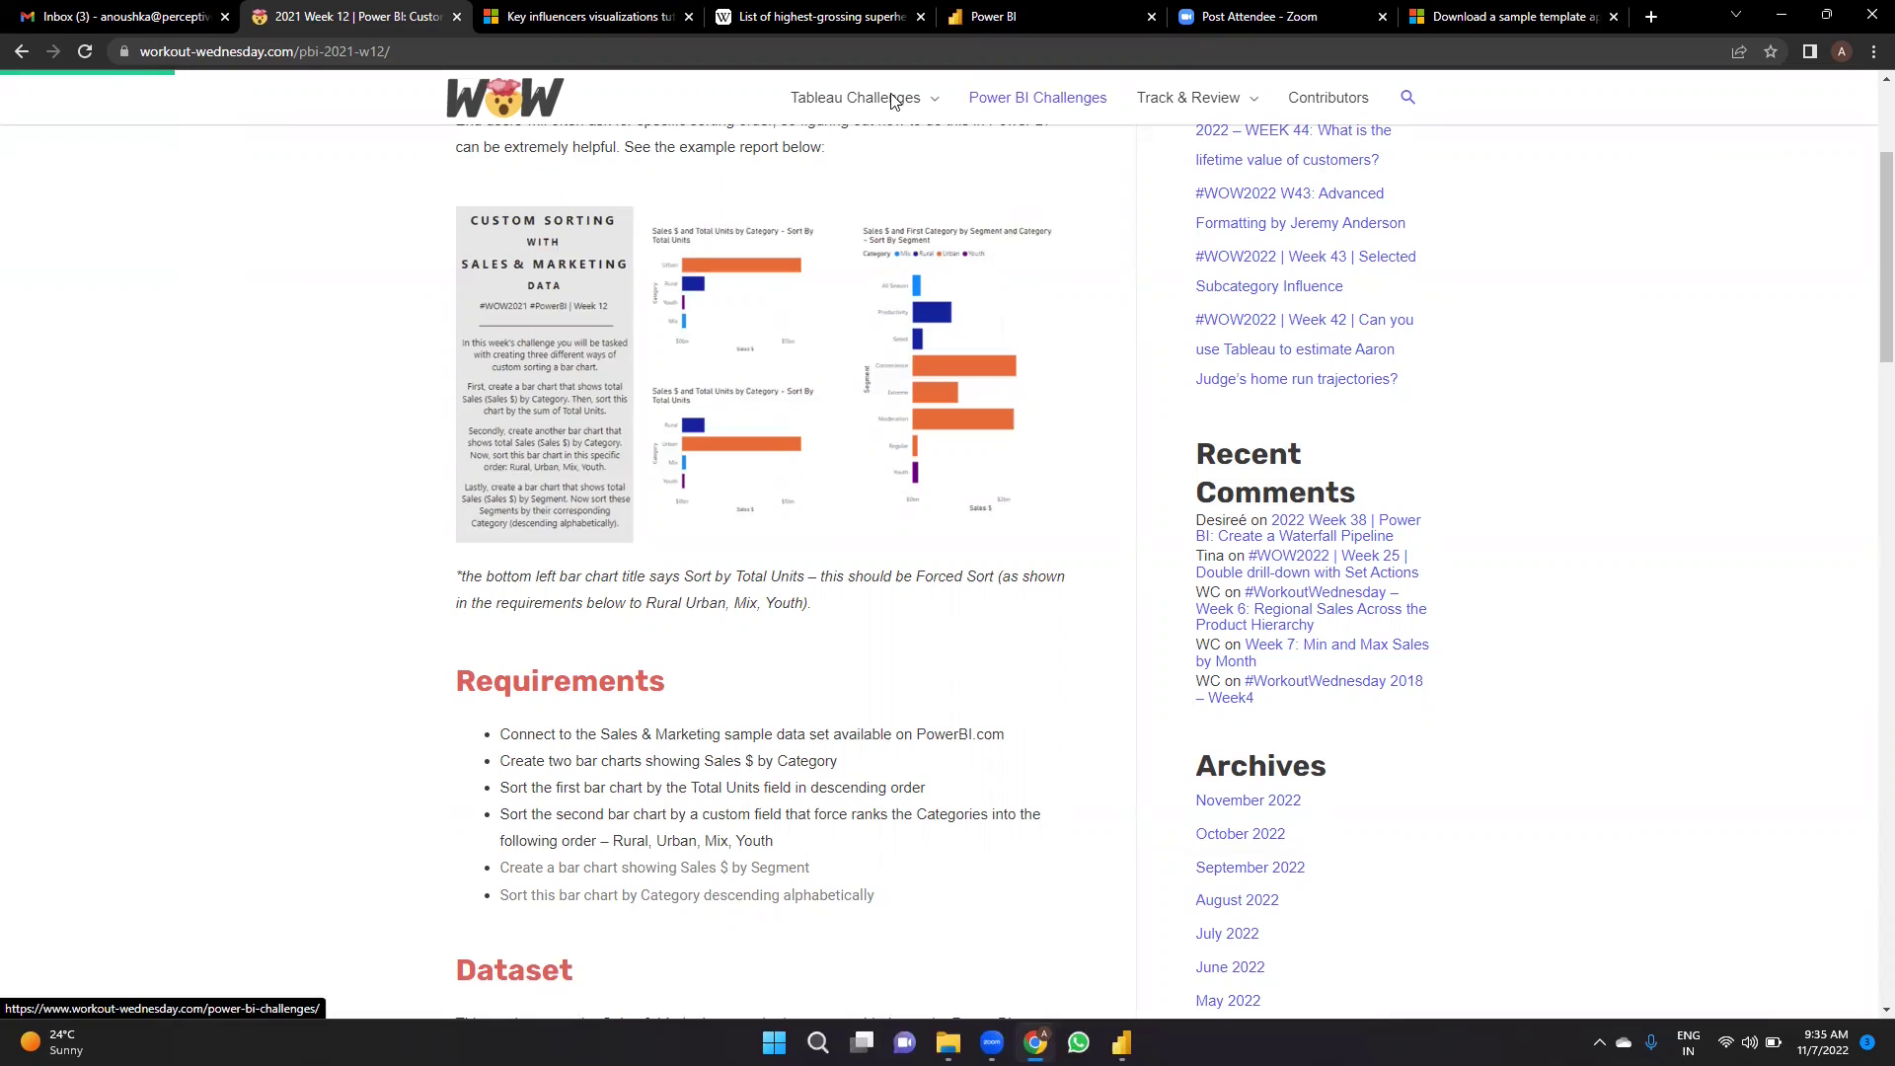
# Open the Custom Sorting example report image in its own browser tab and examine its three bar charts and instructions.
pyautogui.scroll(-5, 992, 449)
pyautogui.scroll(4, 992, 449)
pyautogui.rightClick(972, 420)
pyautogui.click(987, 435)
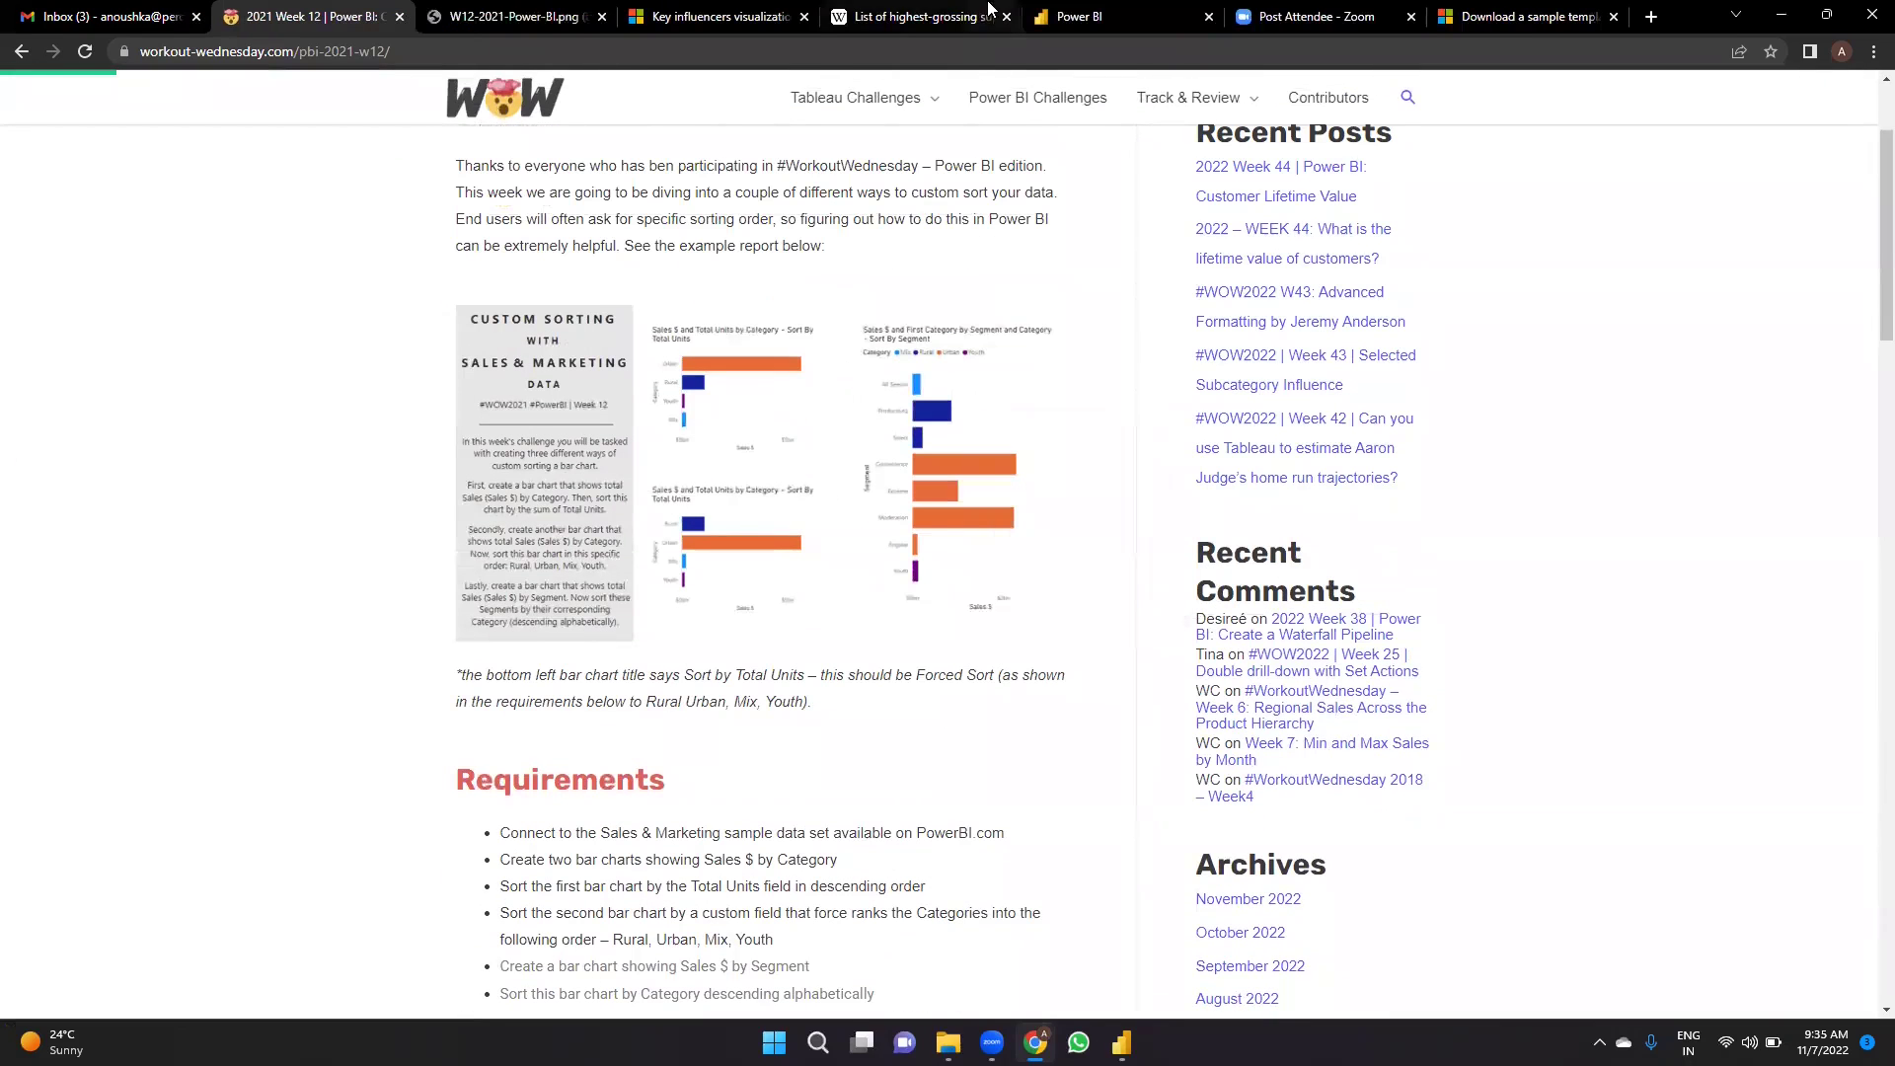
pyautogui.click(441, 12)
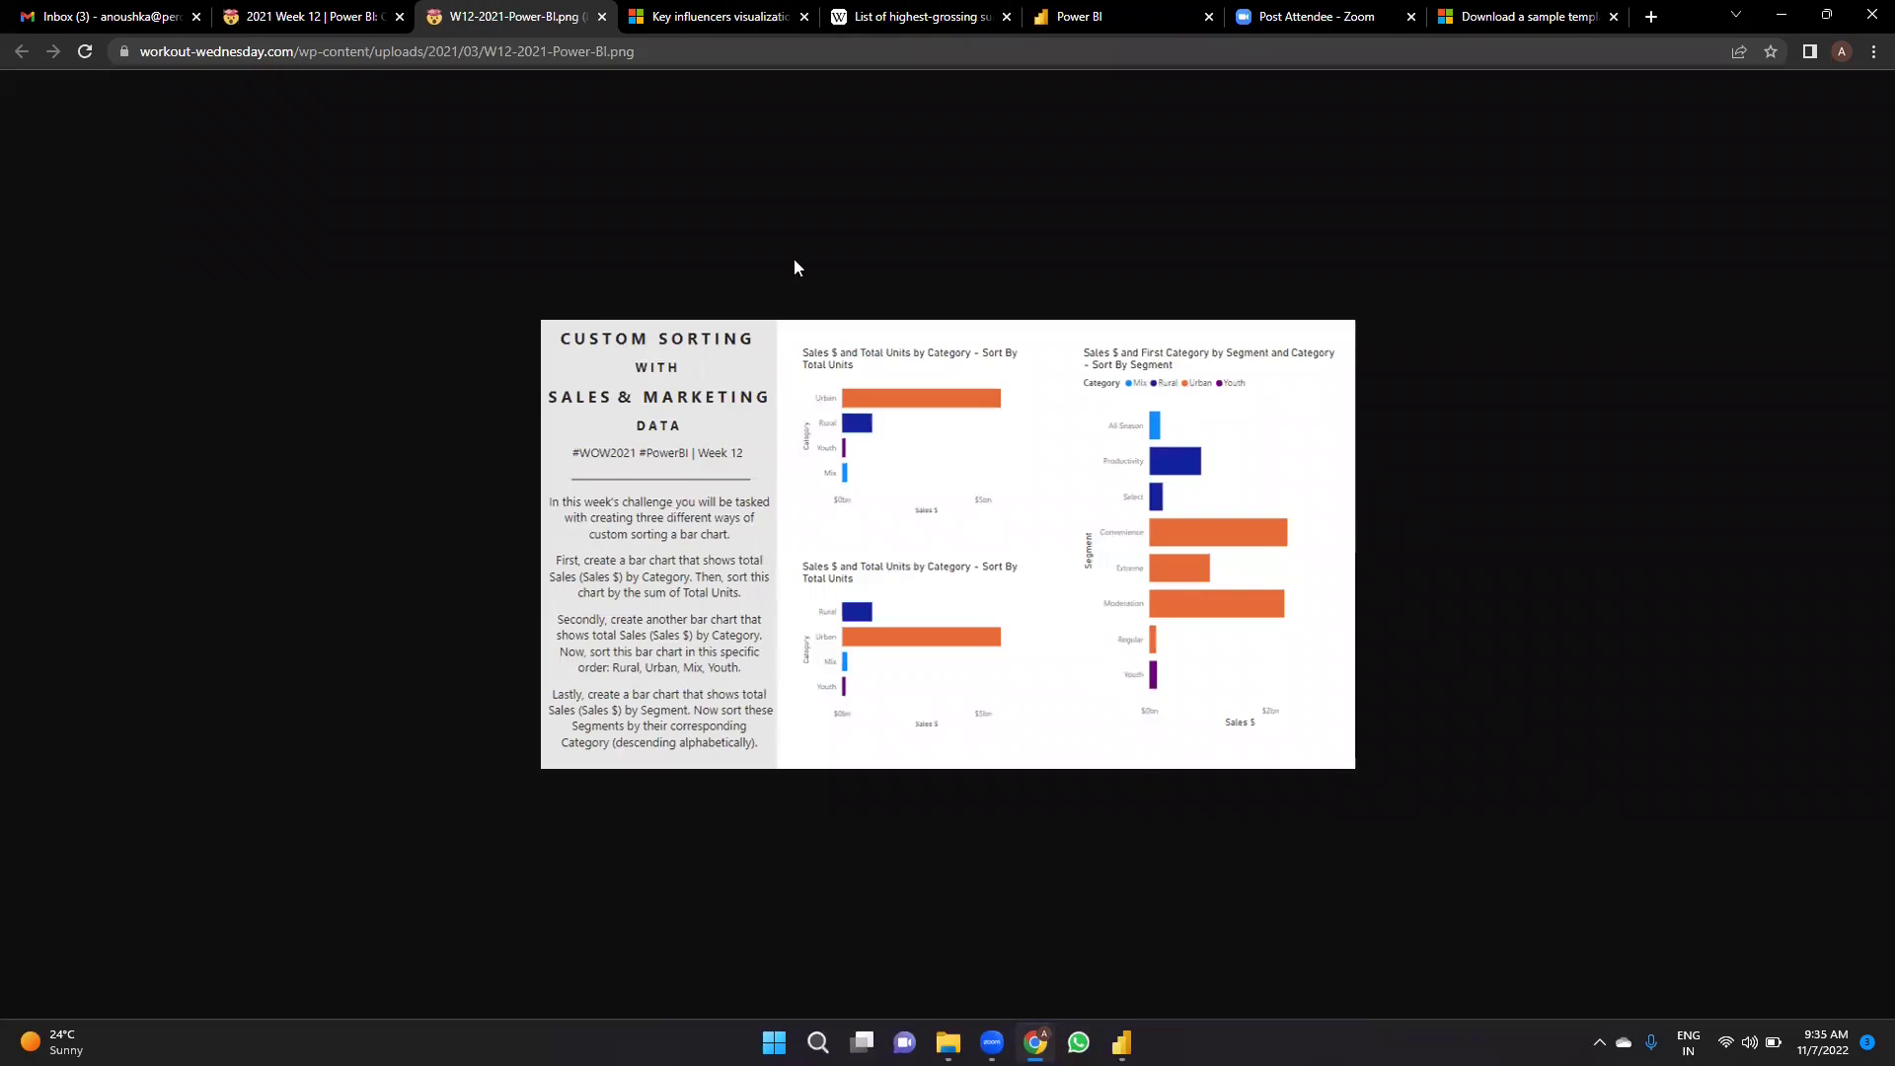
pyautogui.moveTo(335, 22)
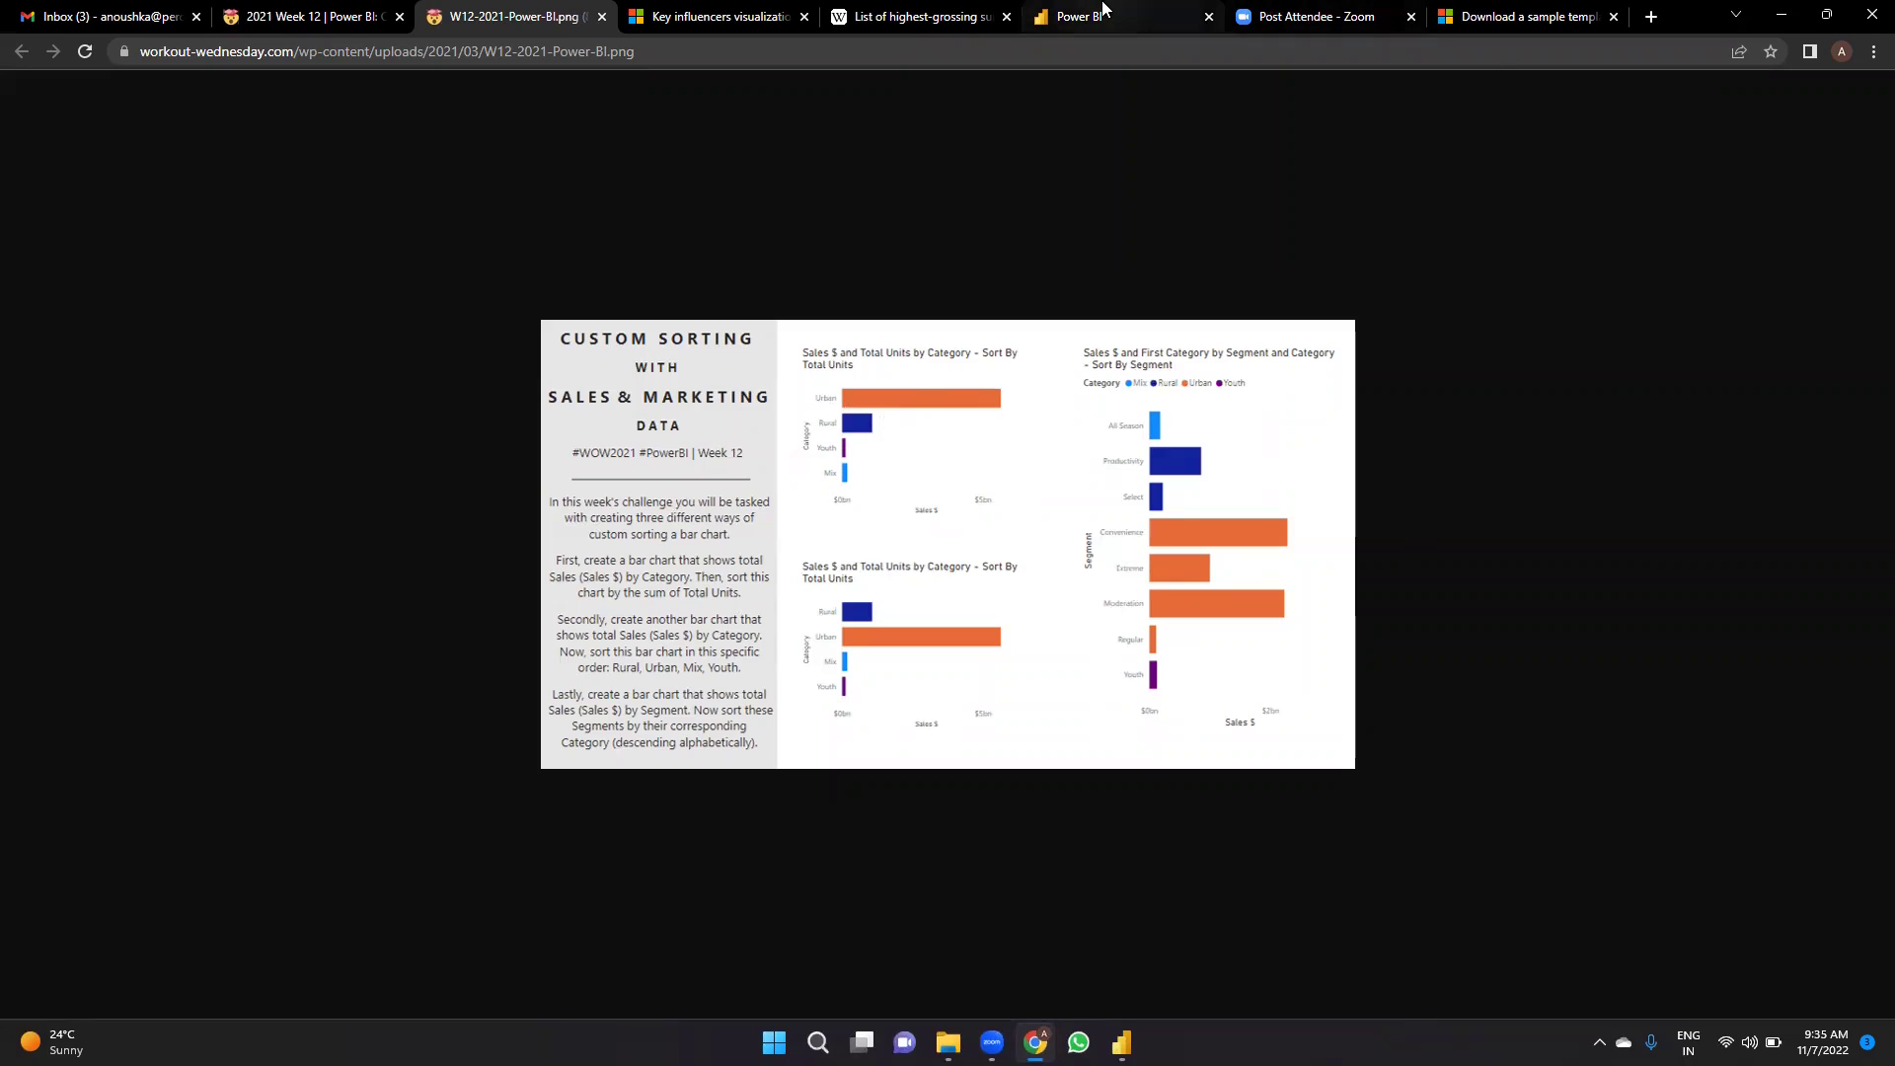
# Import the Sales and Marketing Sample into My workspace from the Power BI service's sample data.
pyautogui.click(1103, 12)
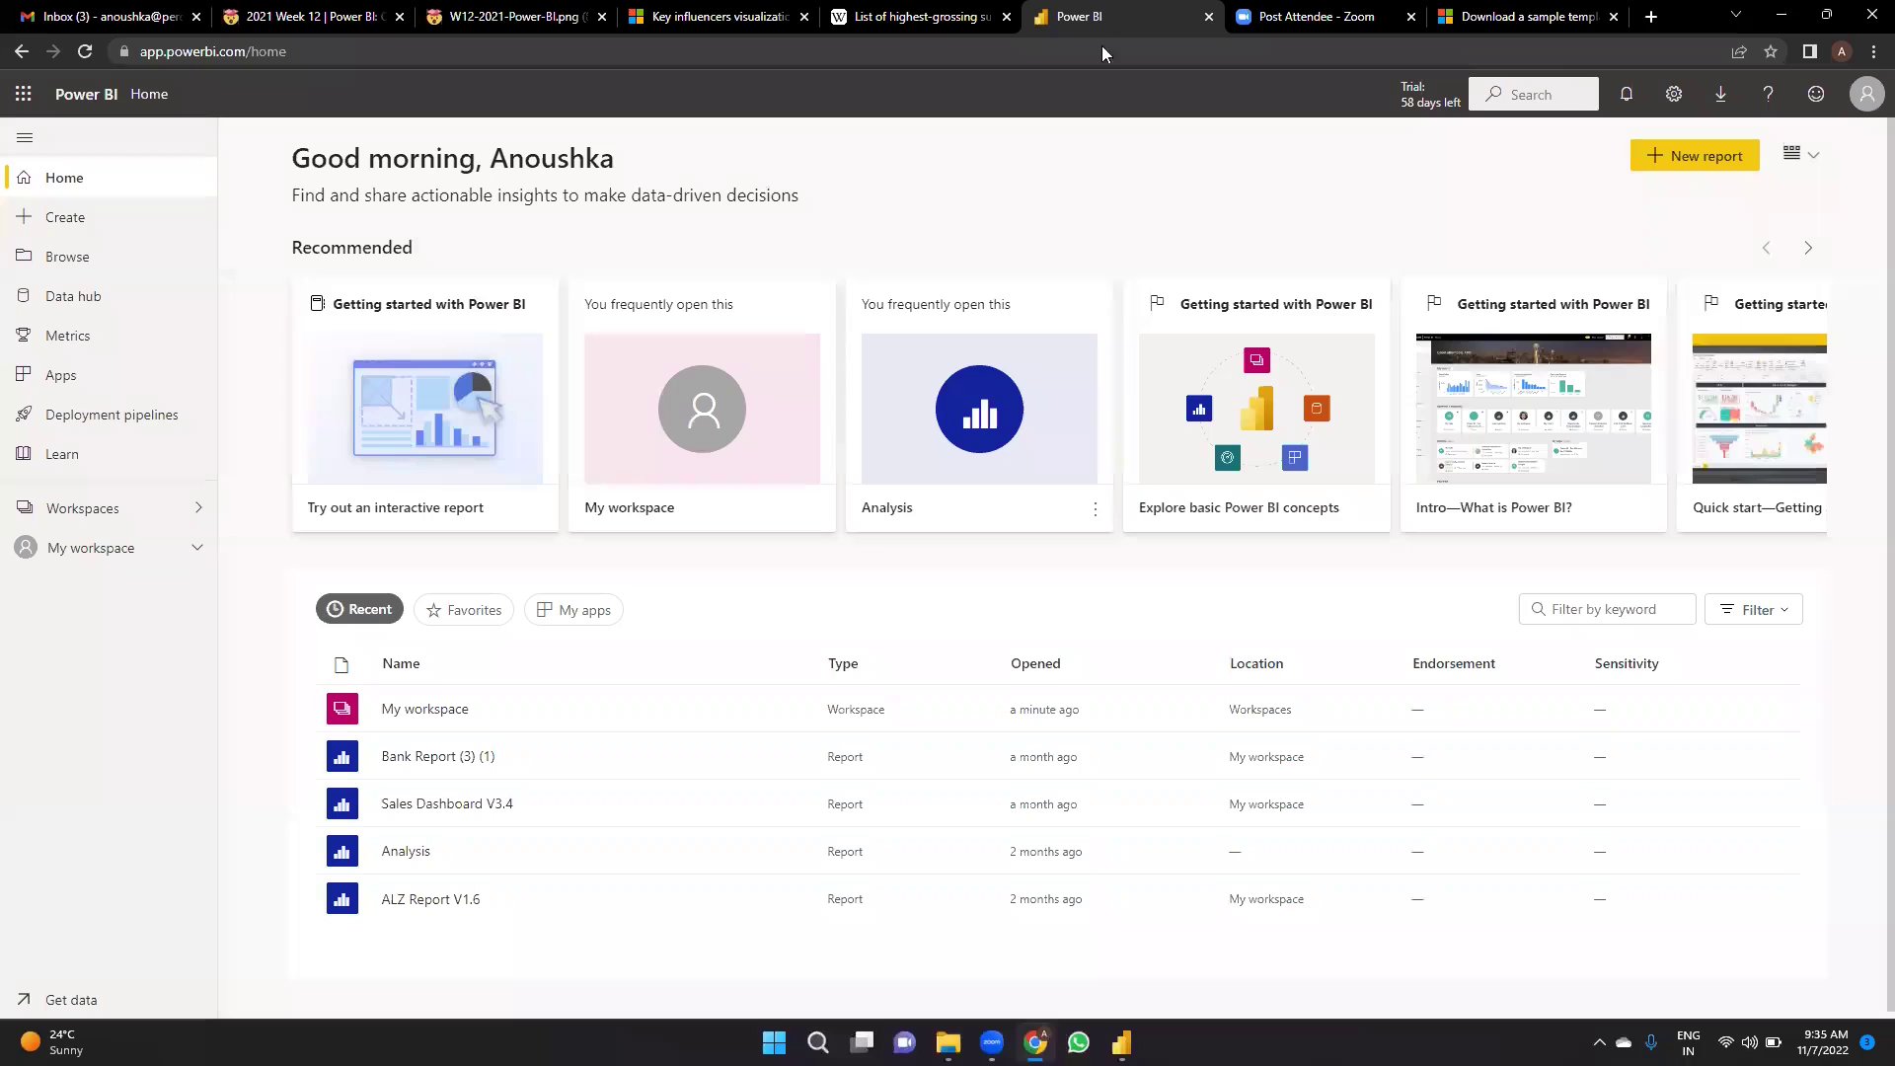
pyautogui.click(71, 999)
pyautogui.click(620, 735)
pyautogui.click(587, 577)
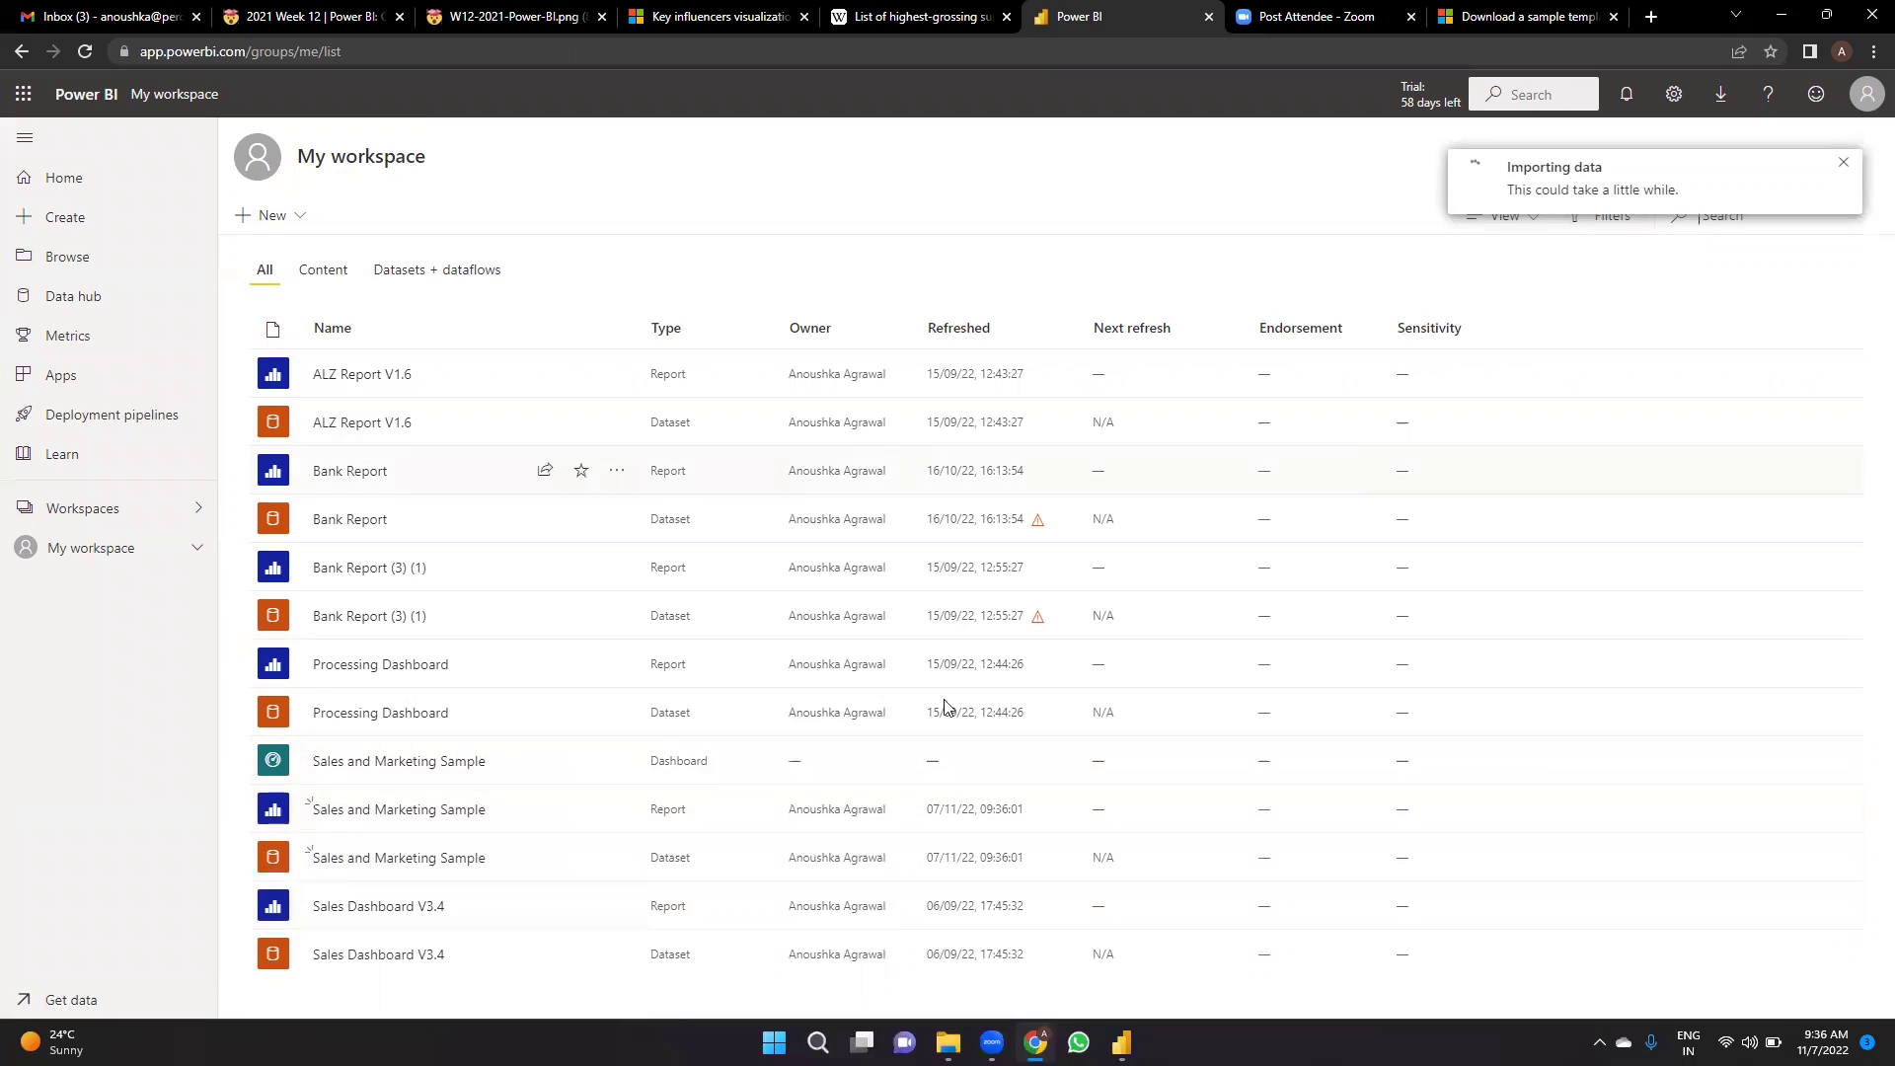
# Switch to the blank Power BI Desktop report and connect it to the Sales and Marketing Sample dataset in My workspace.
pyautogui.moveTo(1121, 1042)
pyautogui.click(1214, 963)
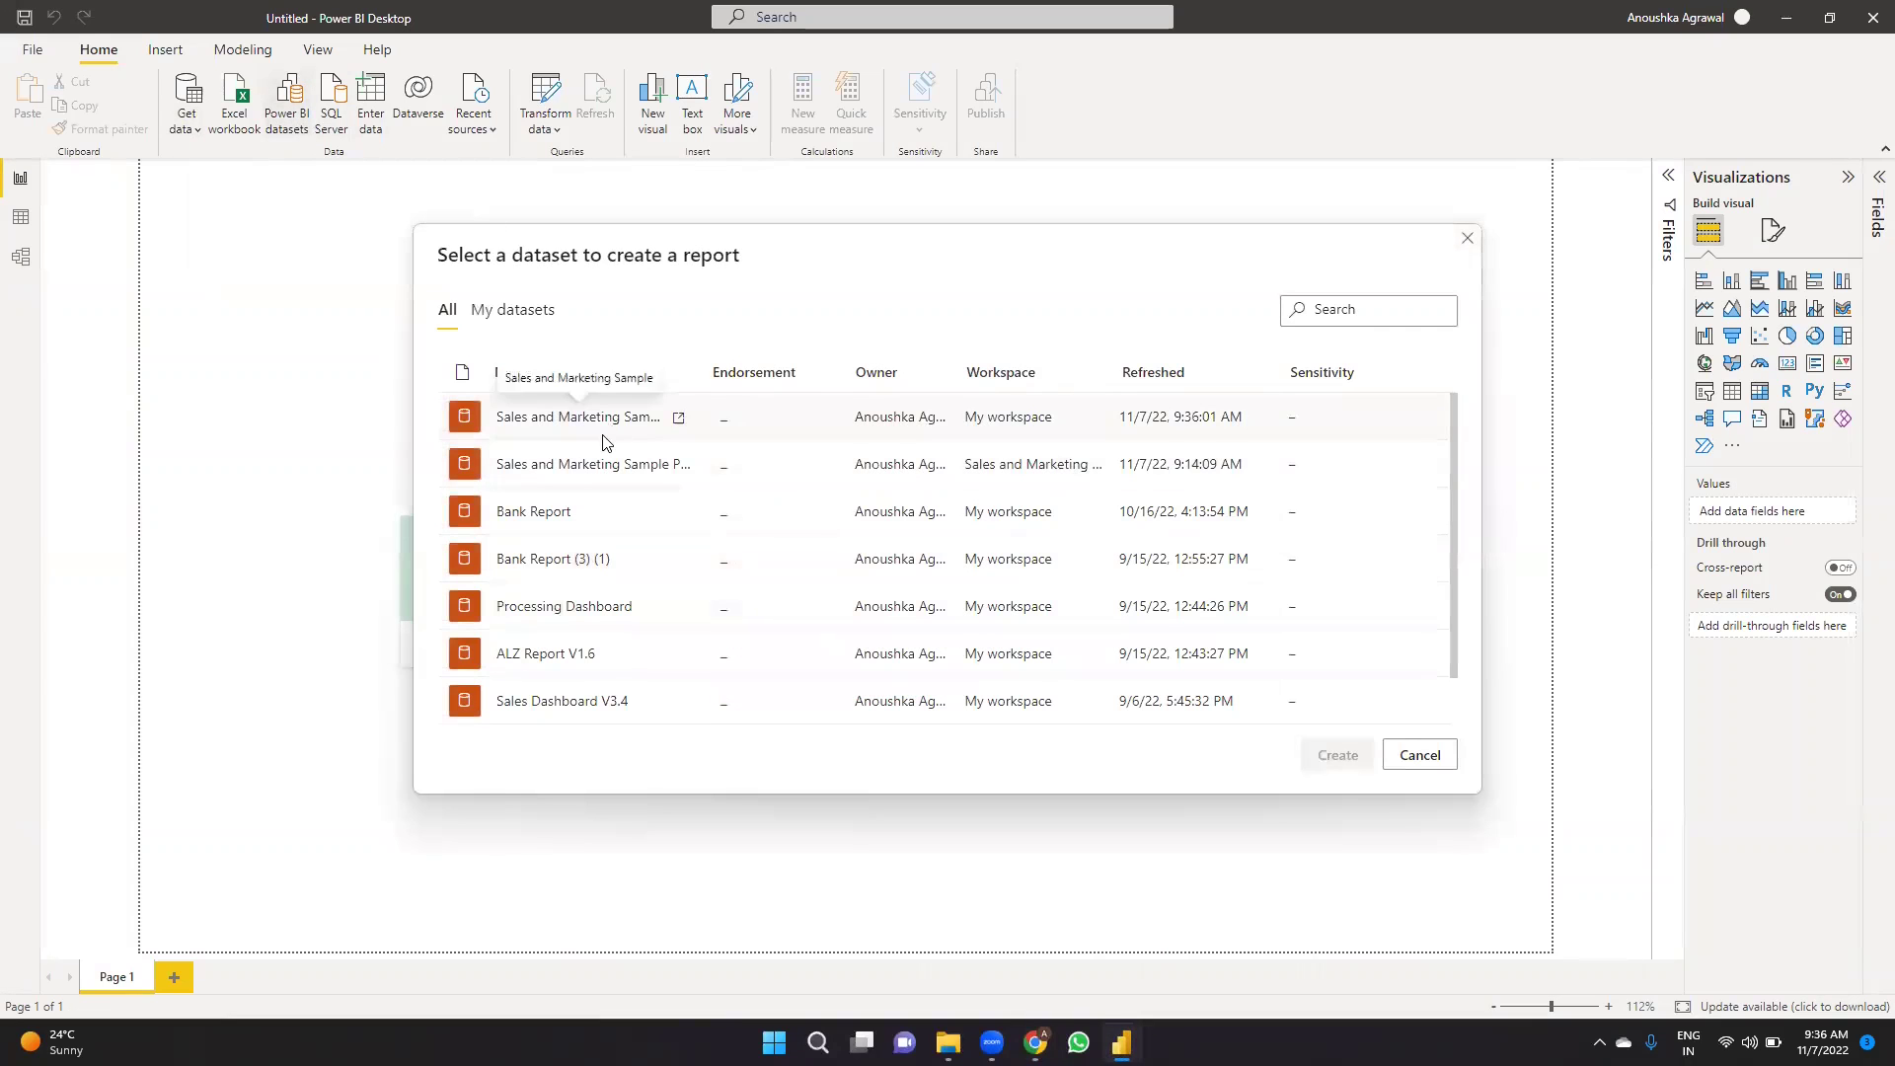
pyautogui.click(612, 420)
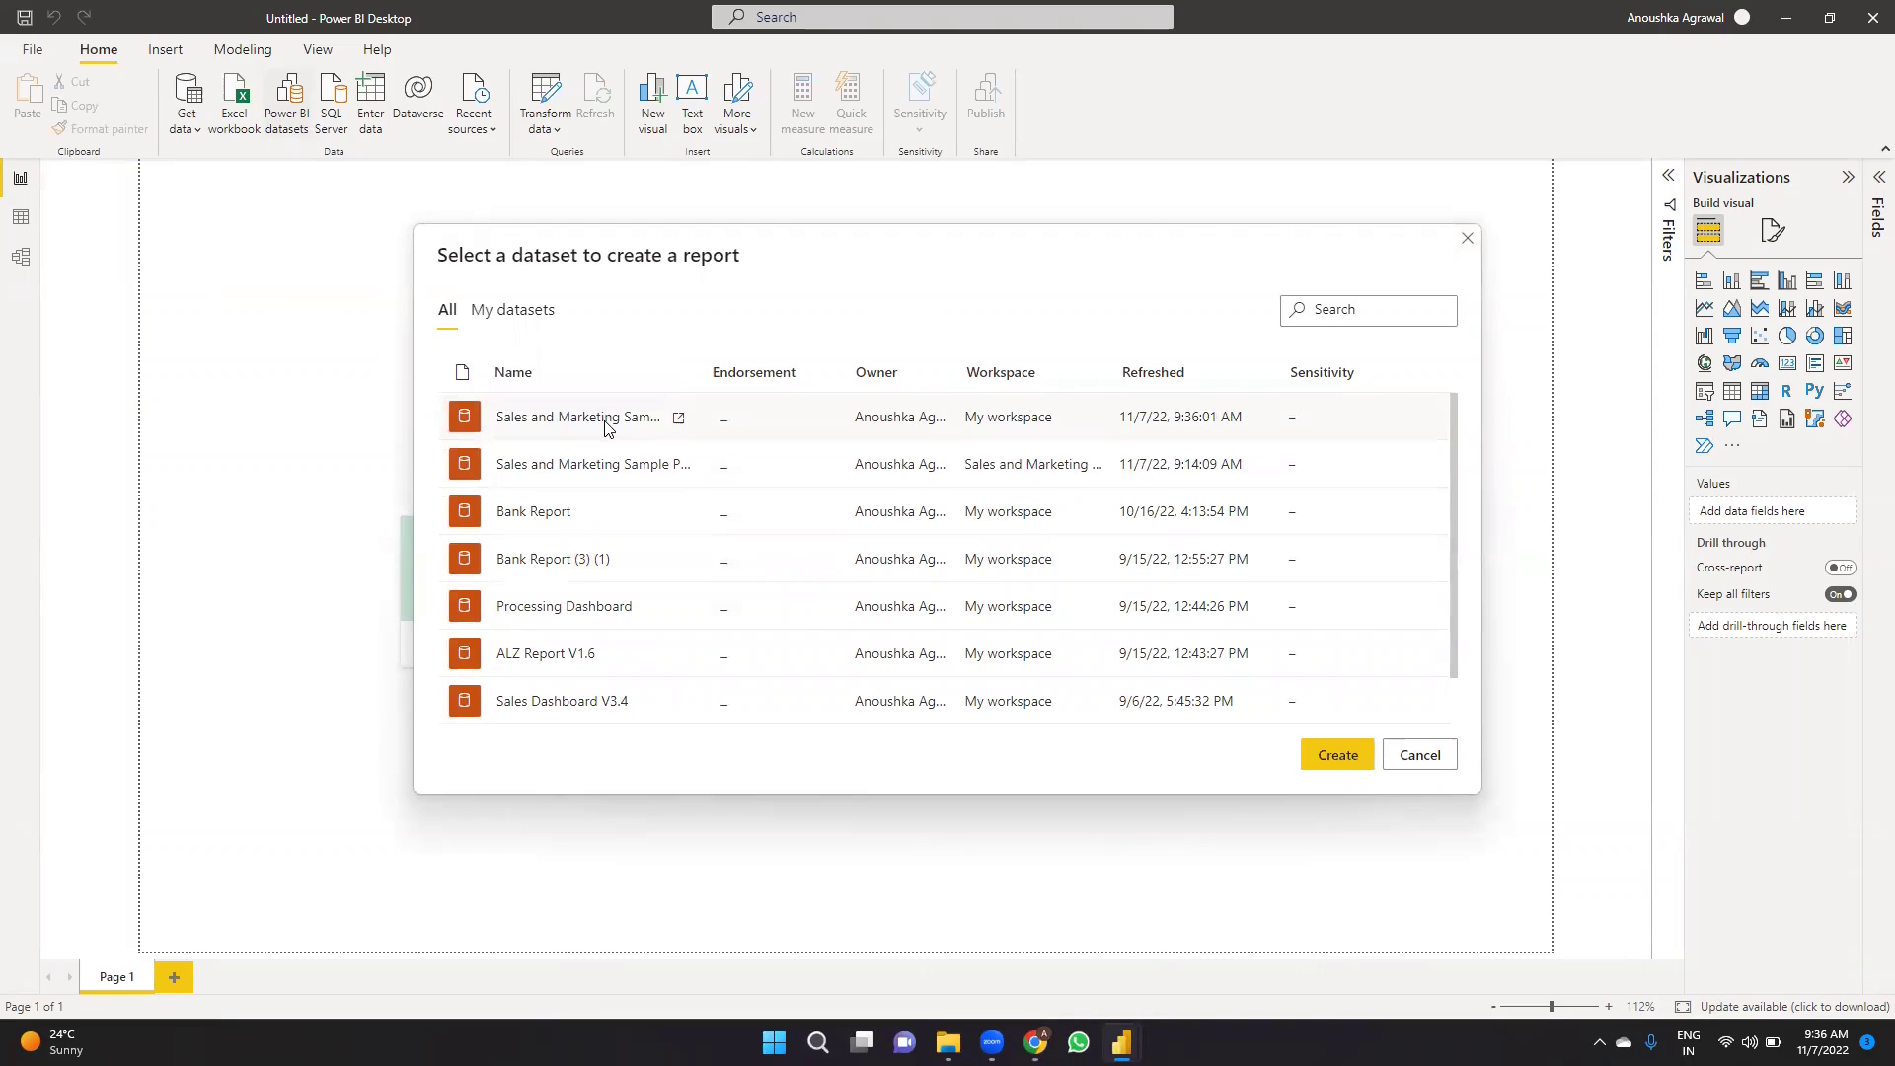
pyautogui.click(1327, 757)
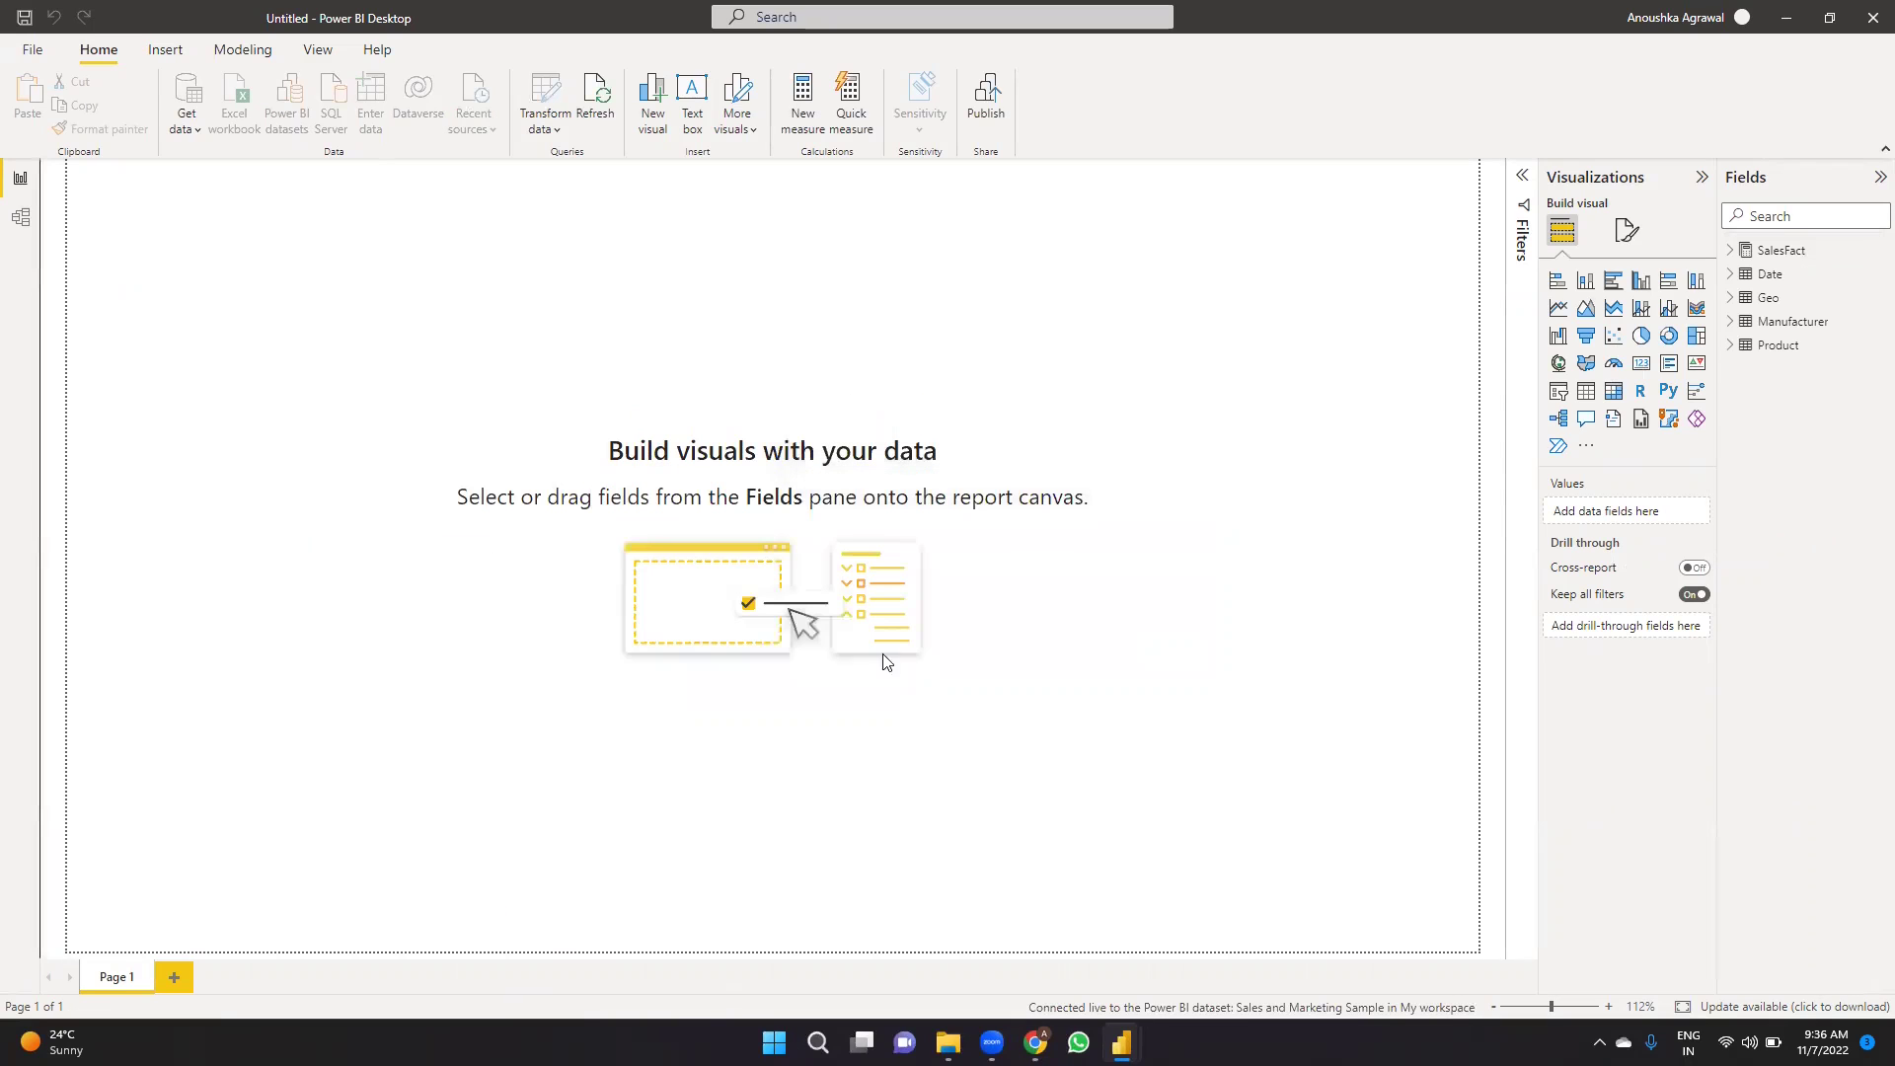
# Look through the fields of the SalesFact, Date, Geo, Manufacturer and Product tables.
pyautogui.click(1730, 251)
pyautogui.click(1731, 252)
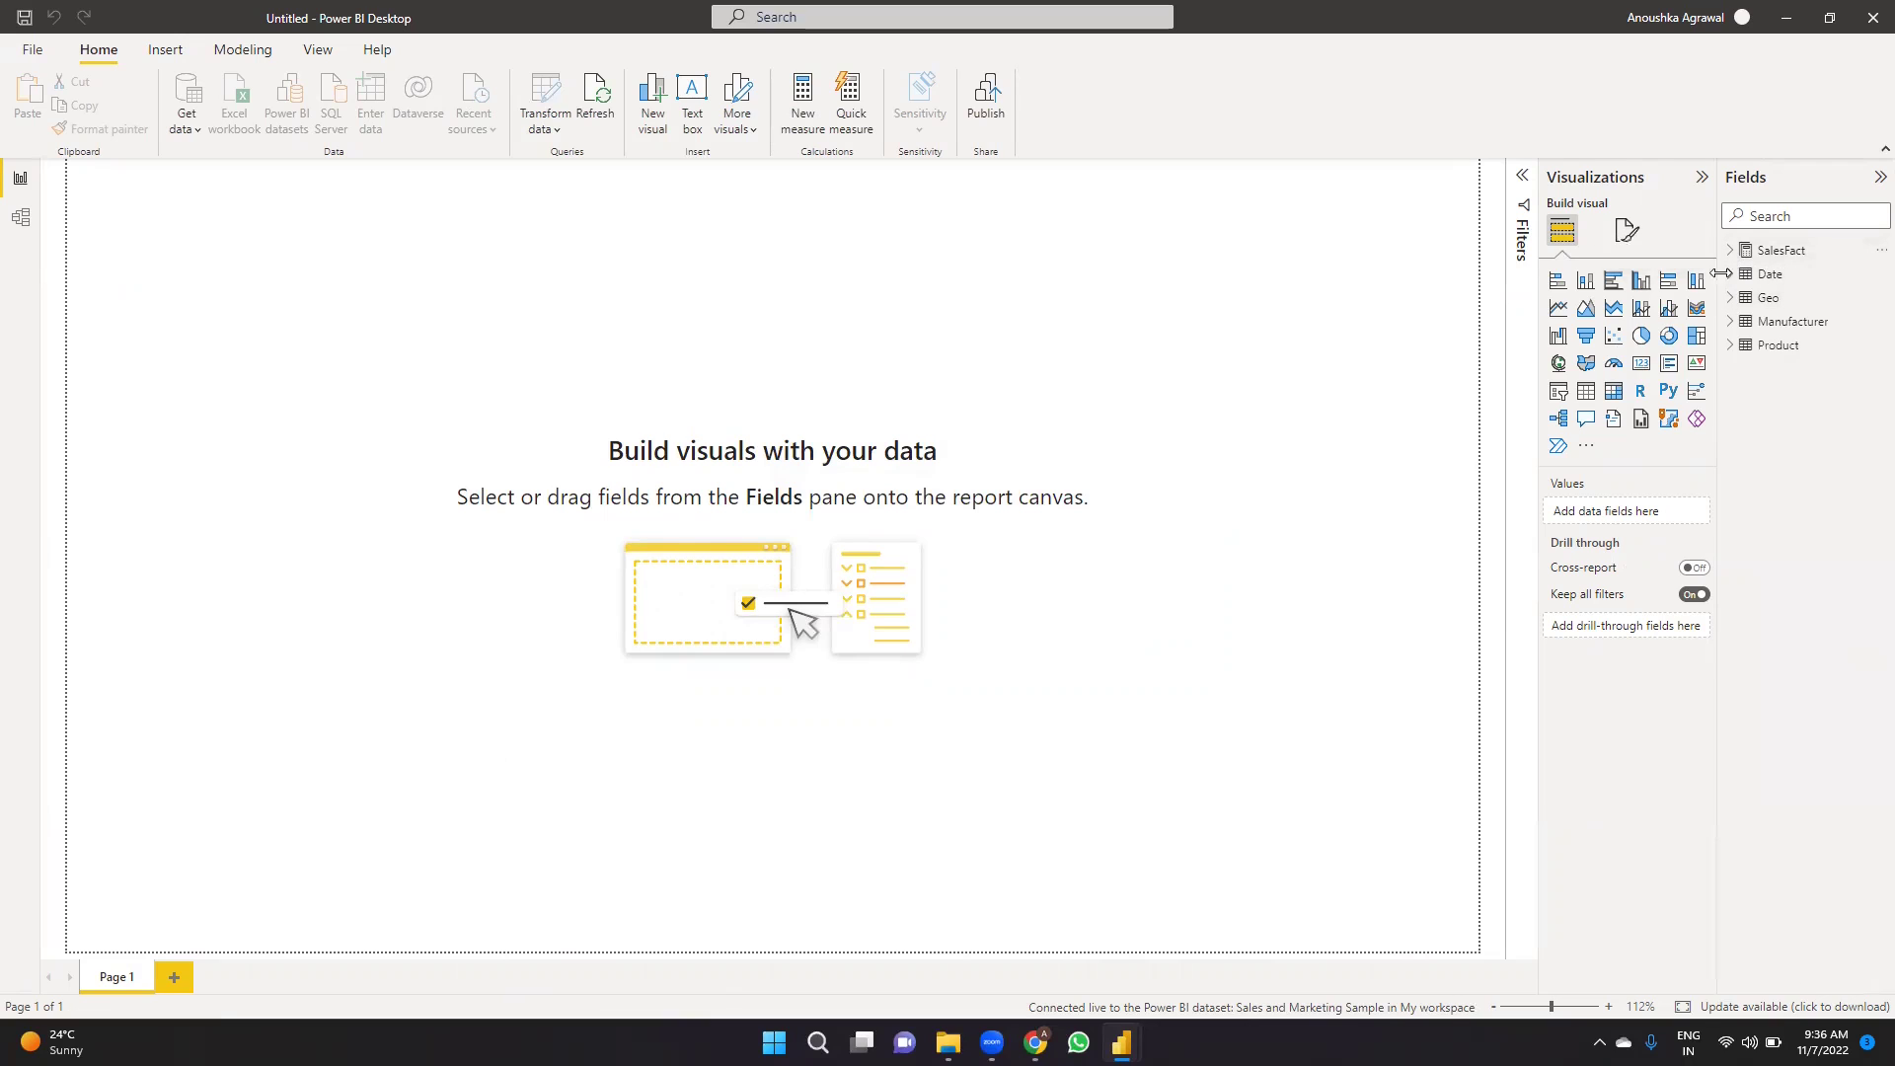
pyautogui.click(1729, 275)
pyautogui.click(1729, 275)
pyautogui.click(1731, 299)
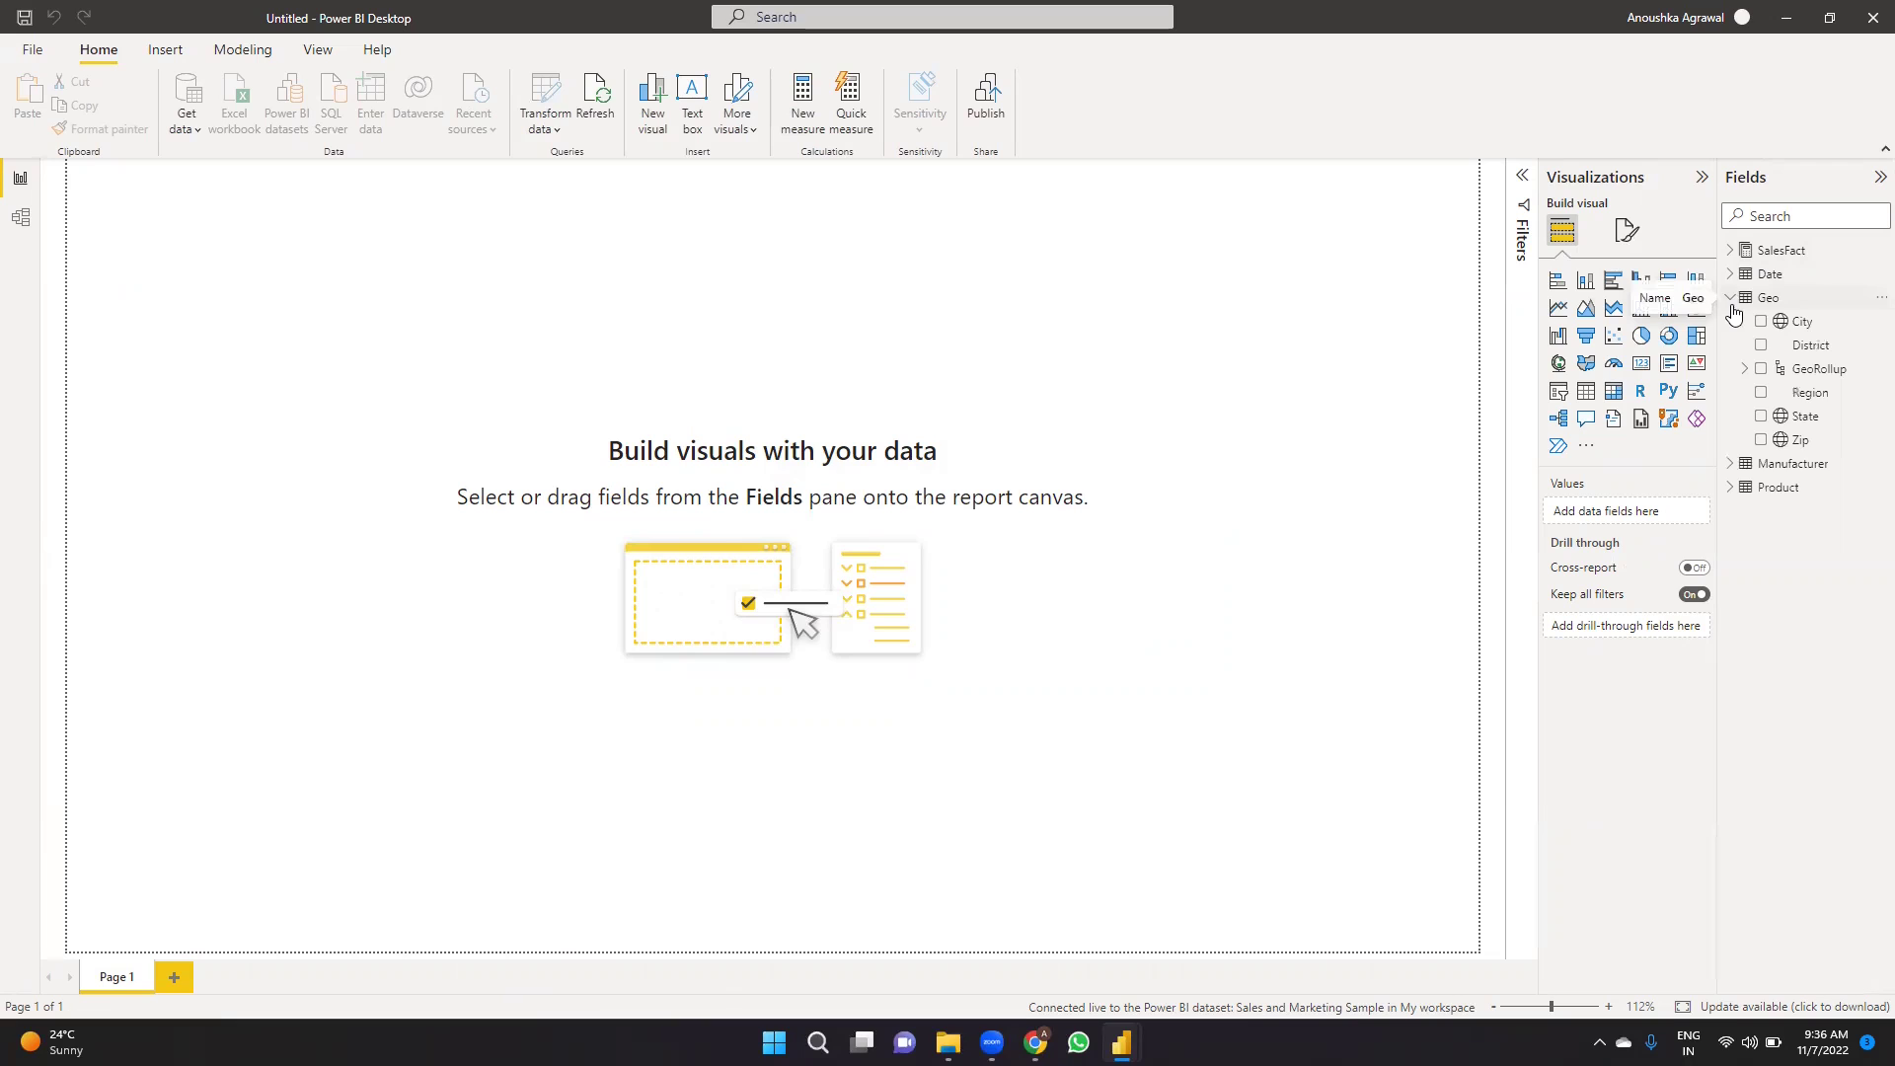
pyautogui.click(1731, 299)
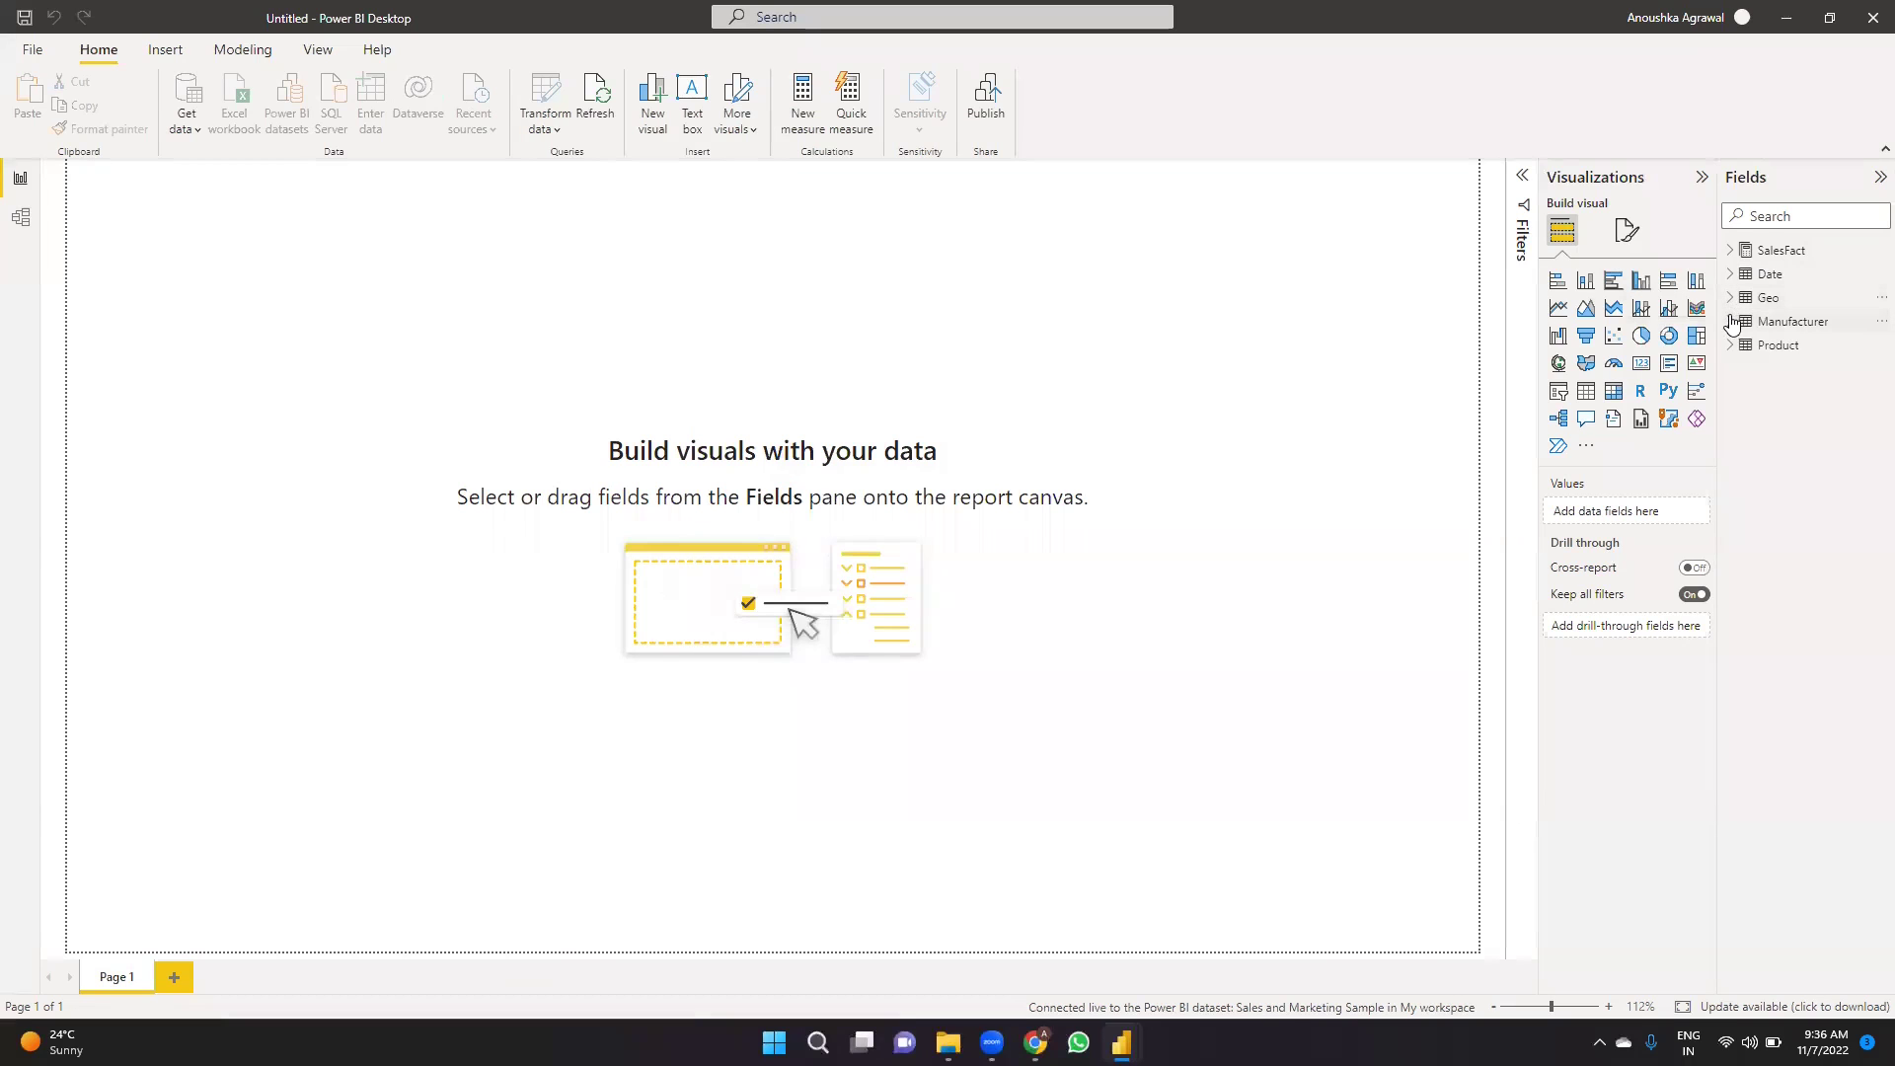
pyautogui.click(1732, 323)
pyautogui.click(1732, 322)
pyautogui.click(1729, 347)
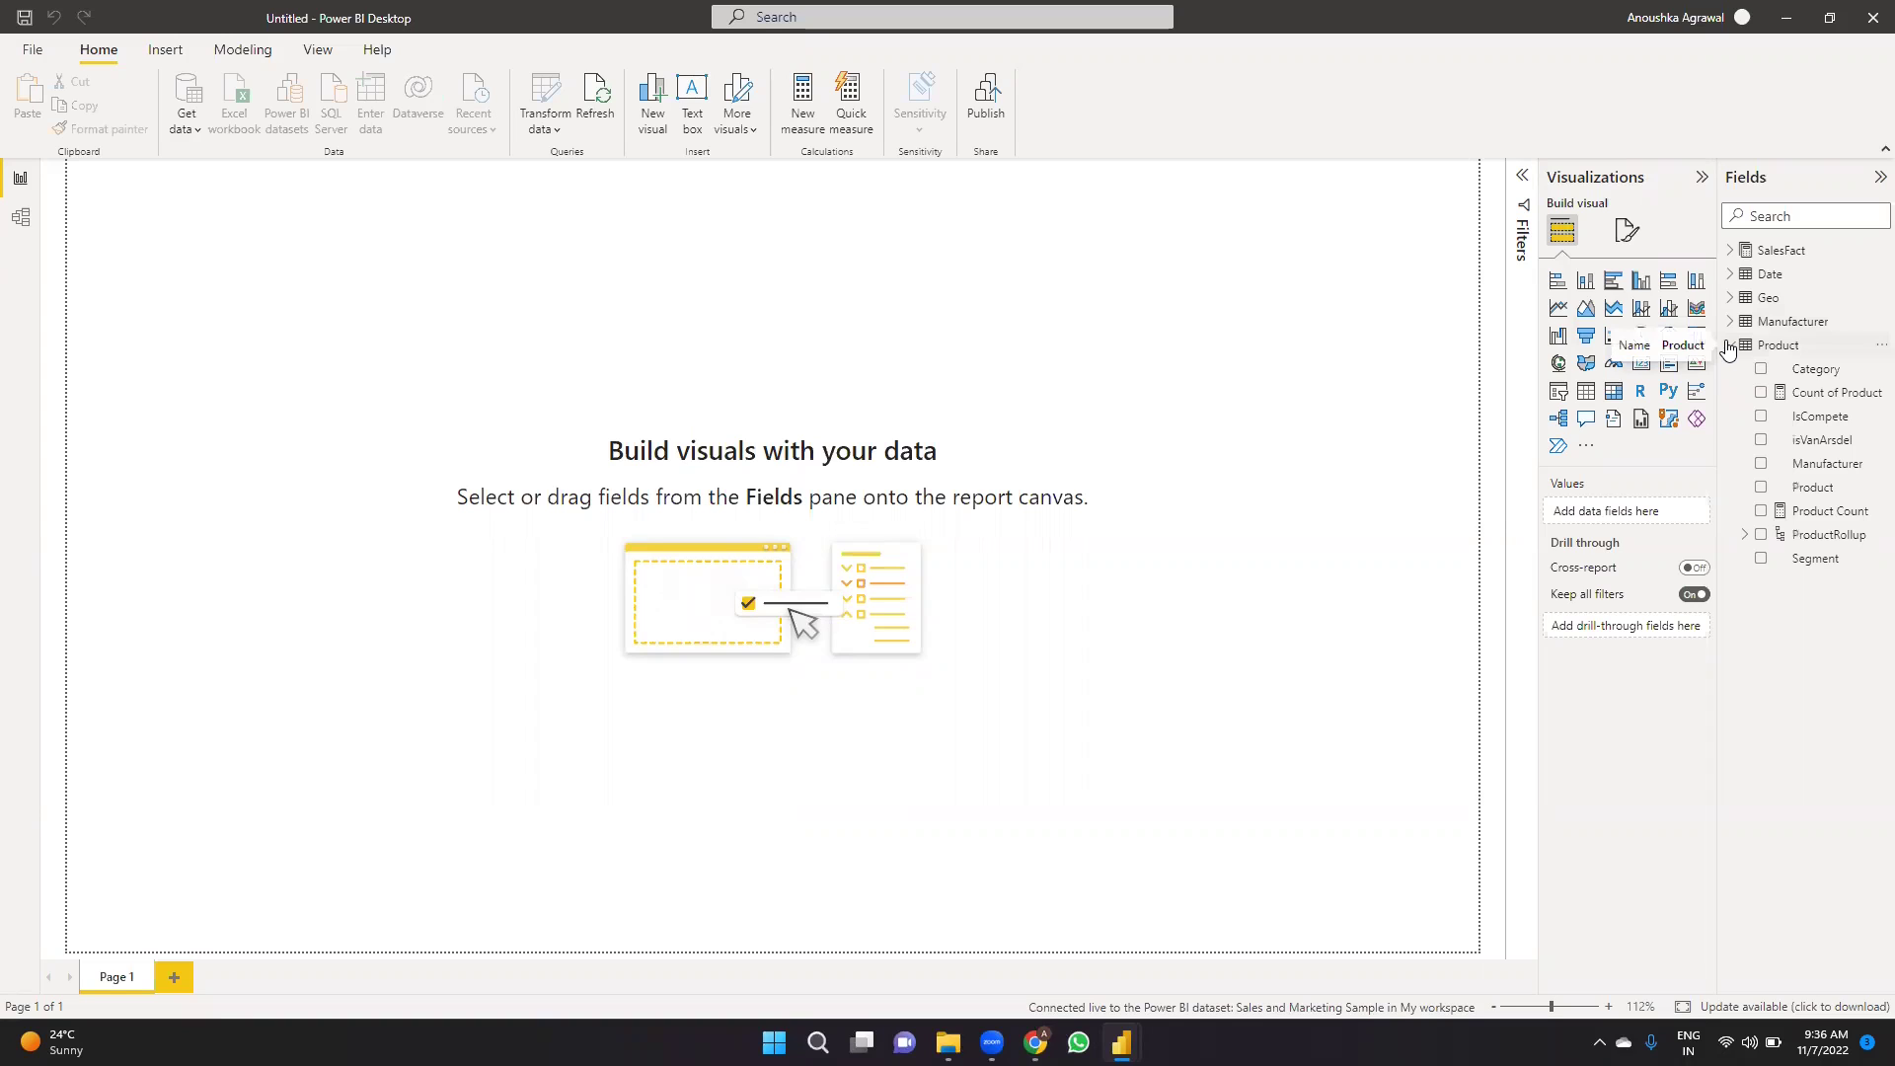
pyautogui.click(1729, 347)
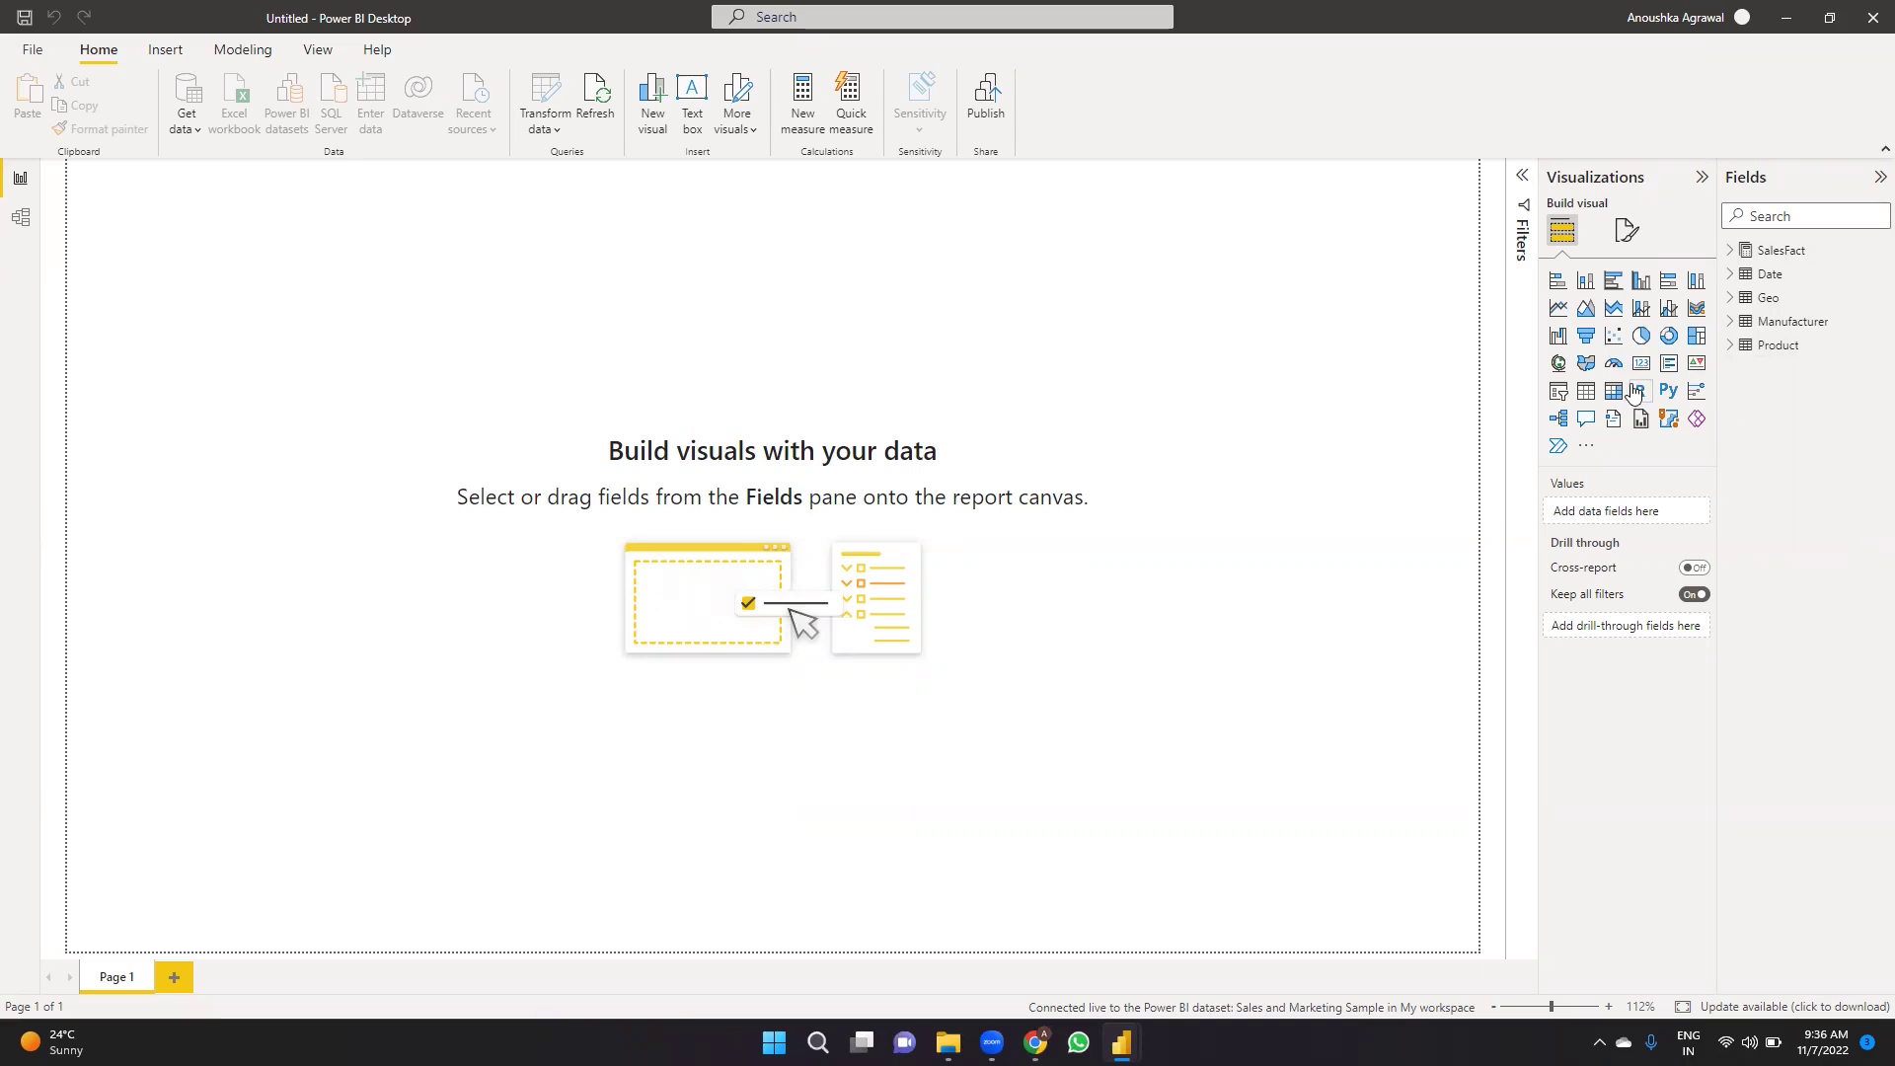
# Insert an empty clustered bar chart and check the first chart in the Chrome example image for the fields it needs.
pyautogui.click(1607, 291)
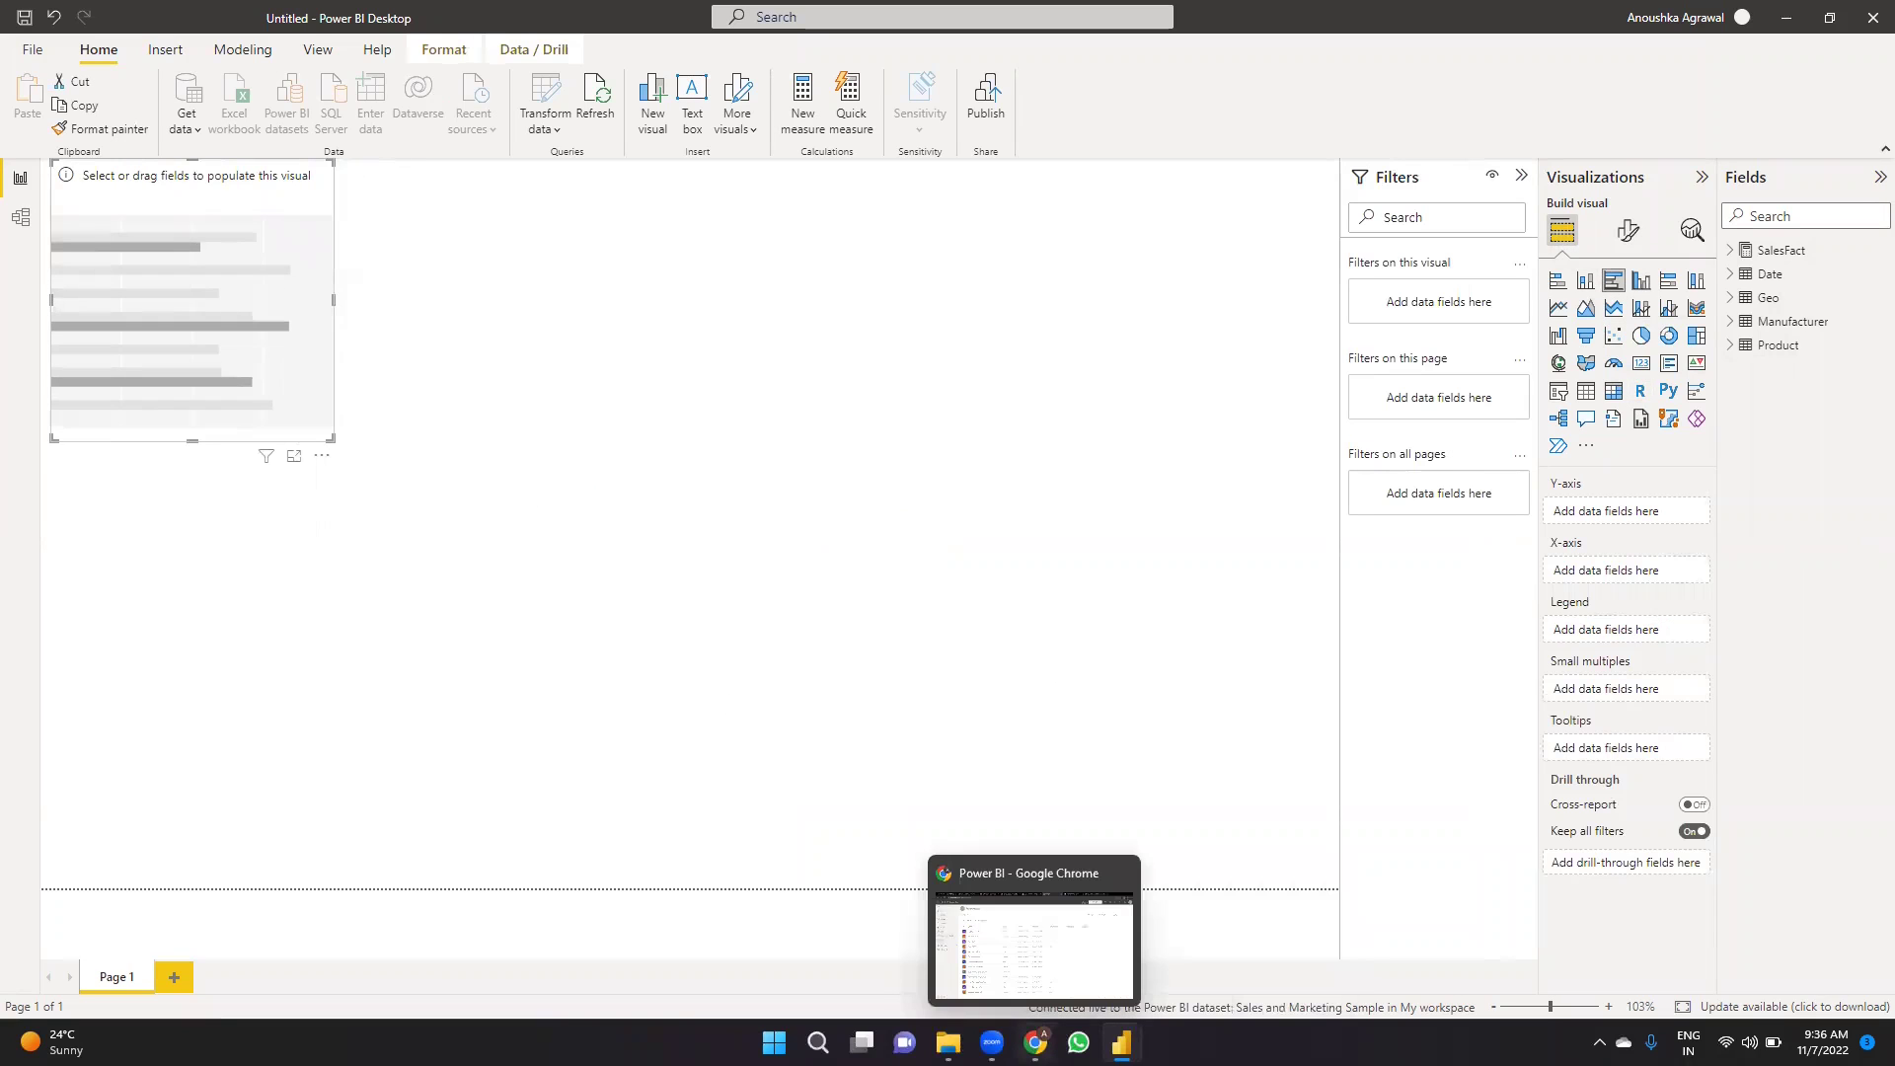
pyautogui.click(1035, 1043)
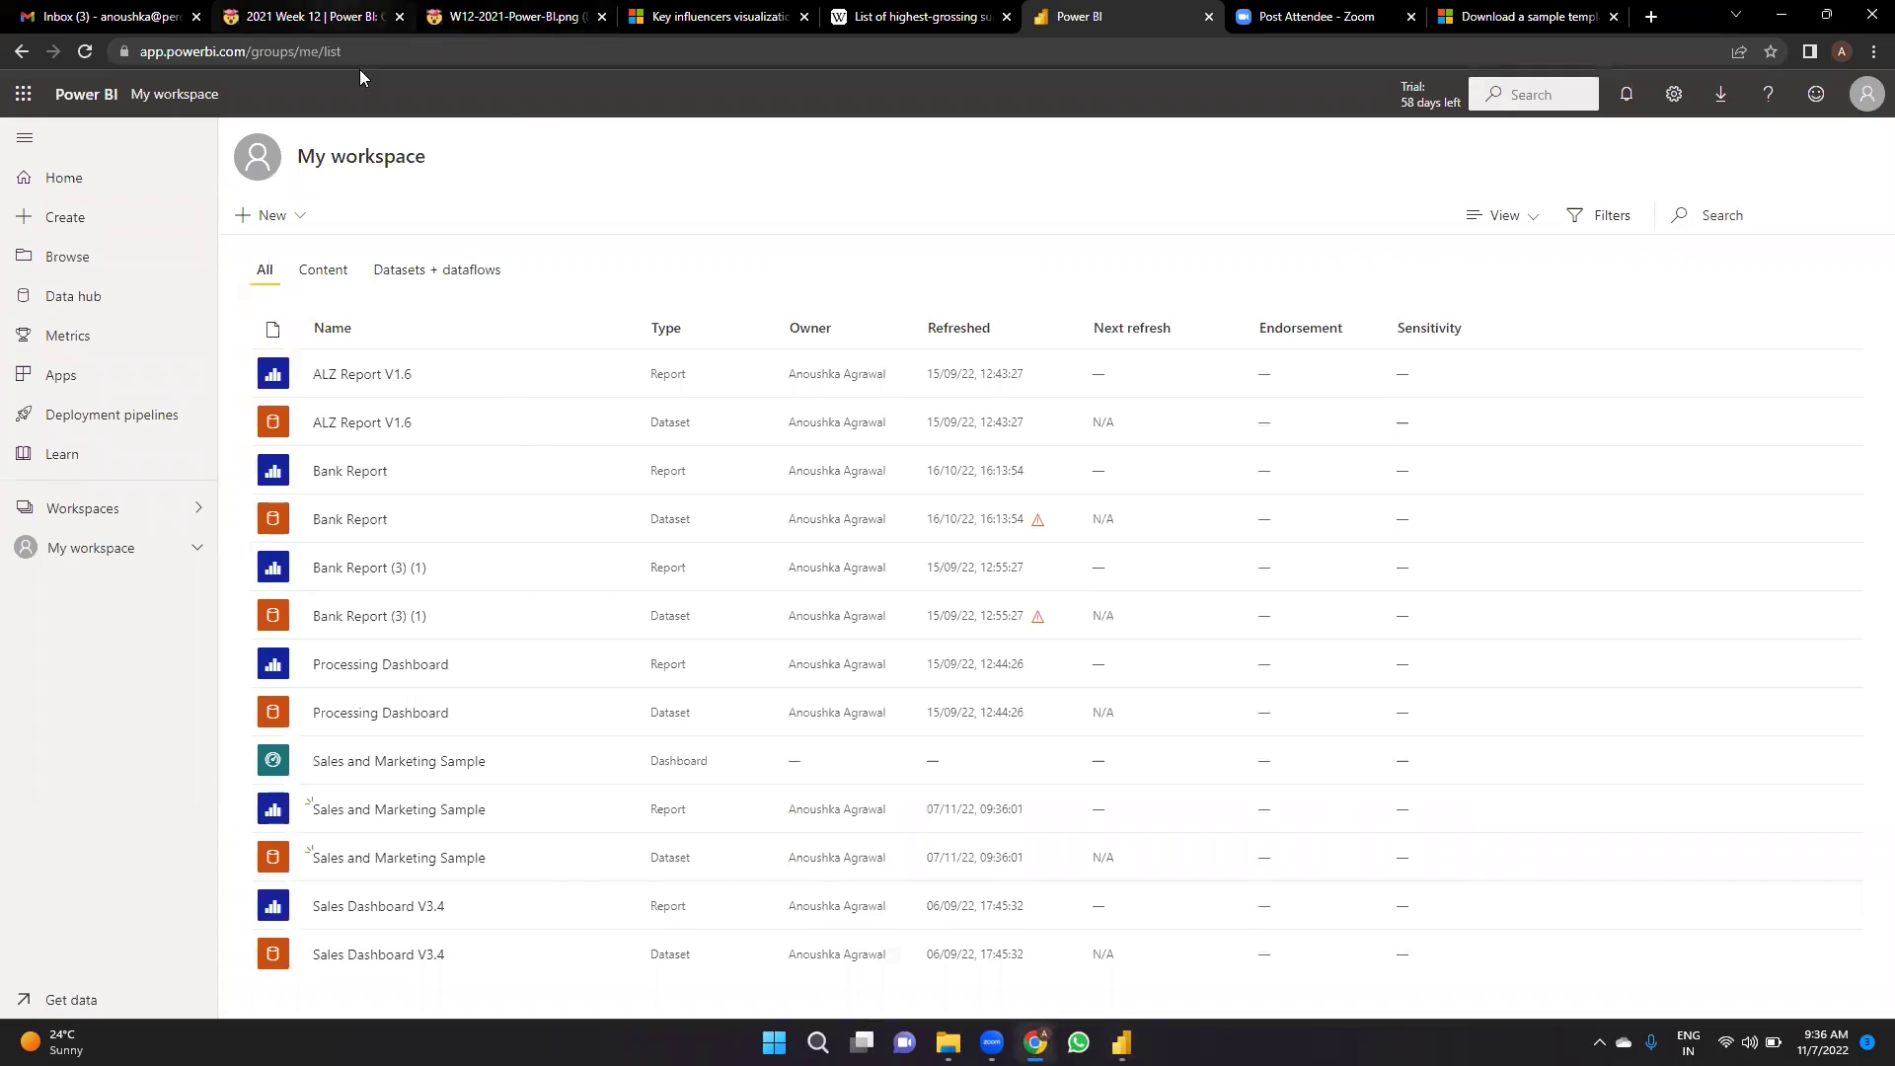
pyautogui.click(311, 17)
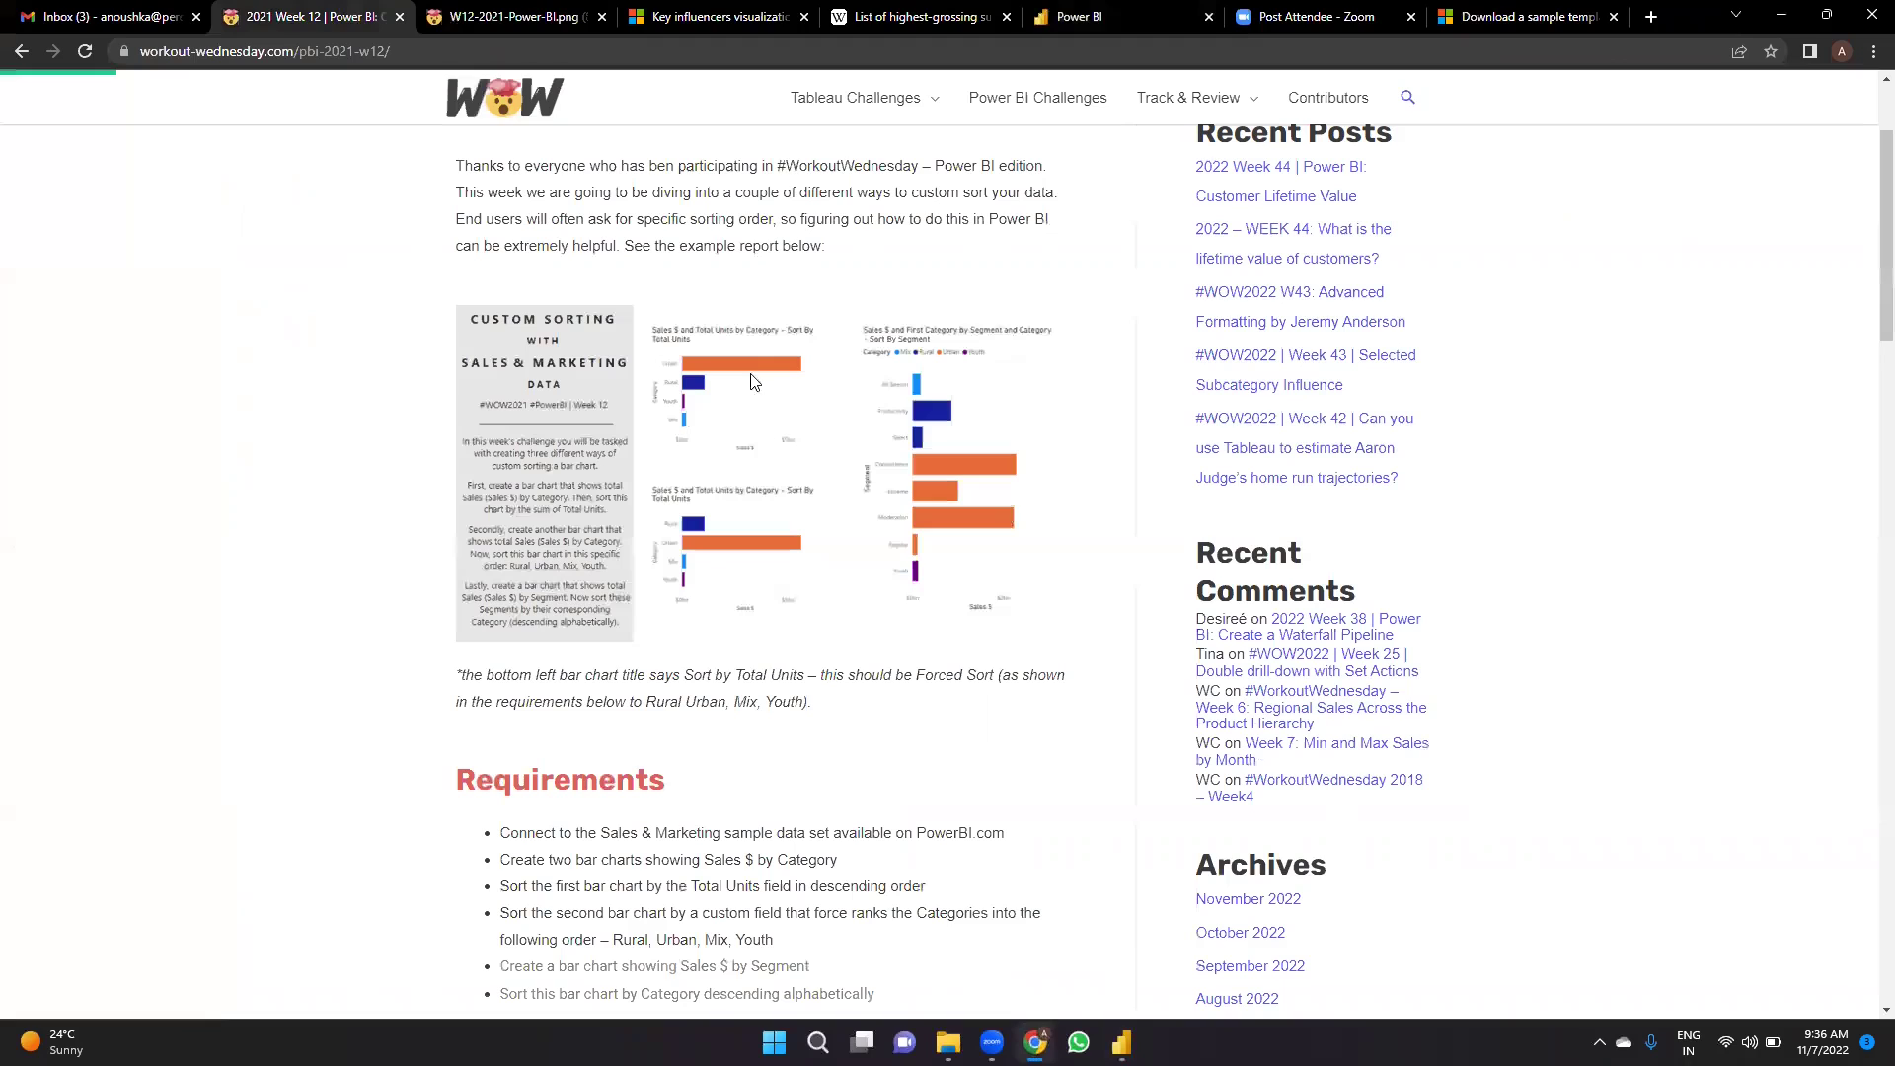
pyautogui.click(482, 19)
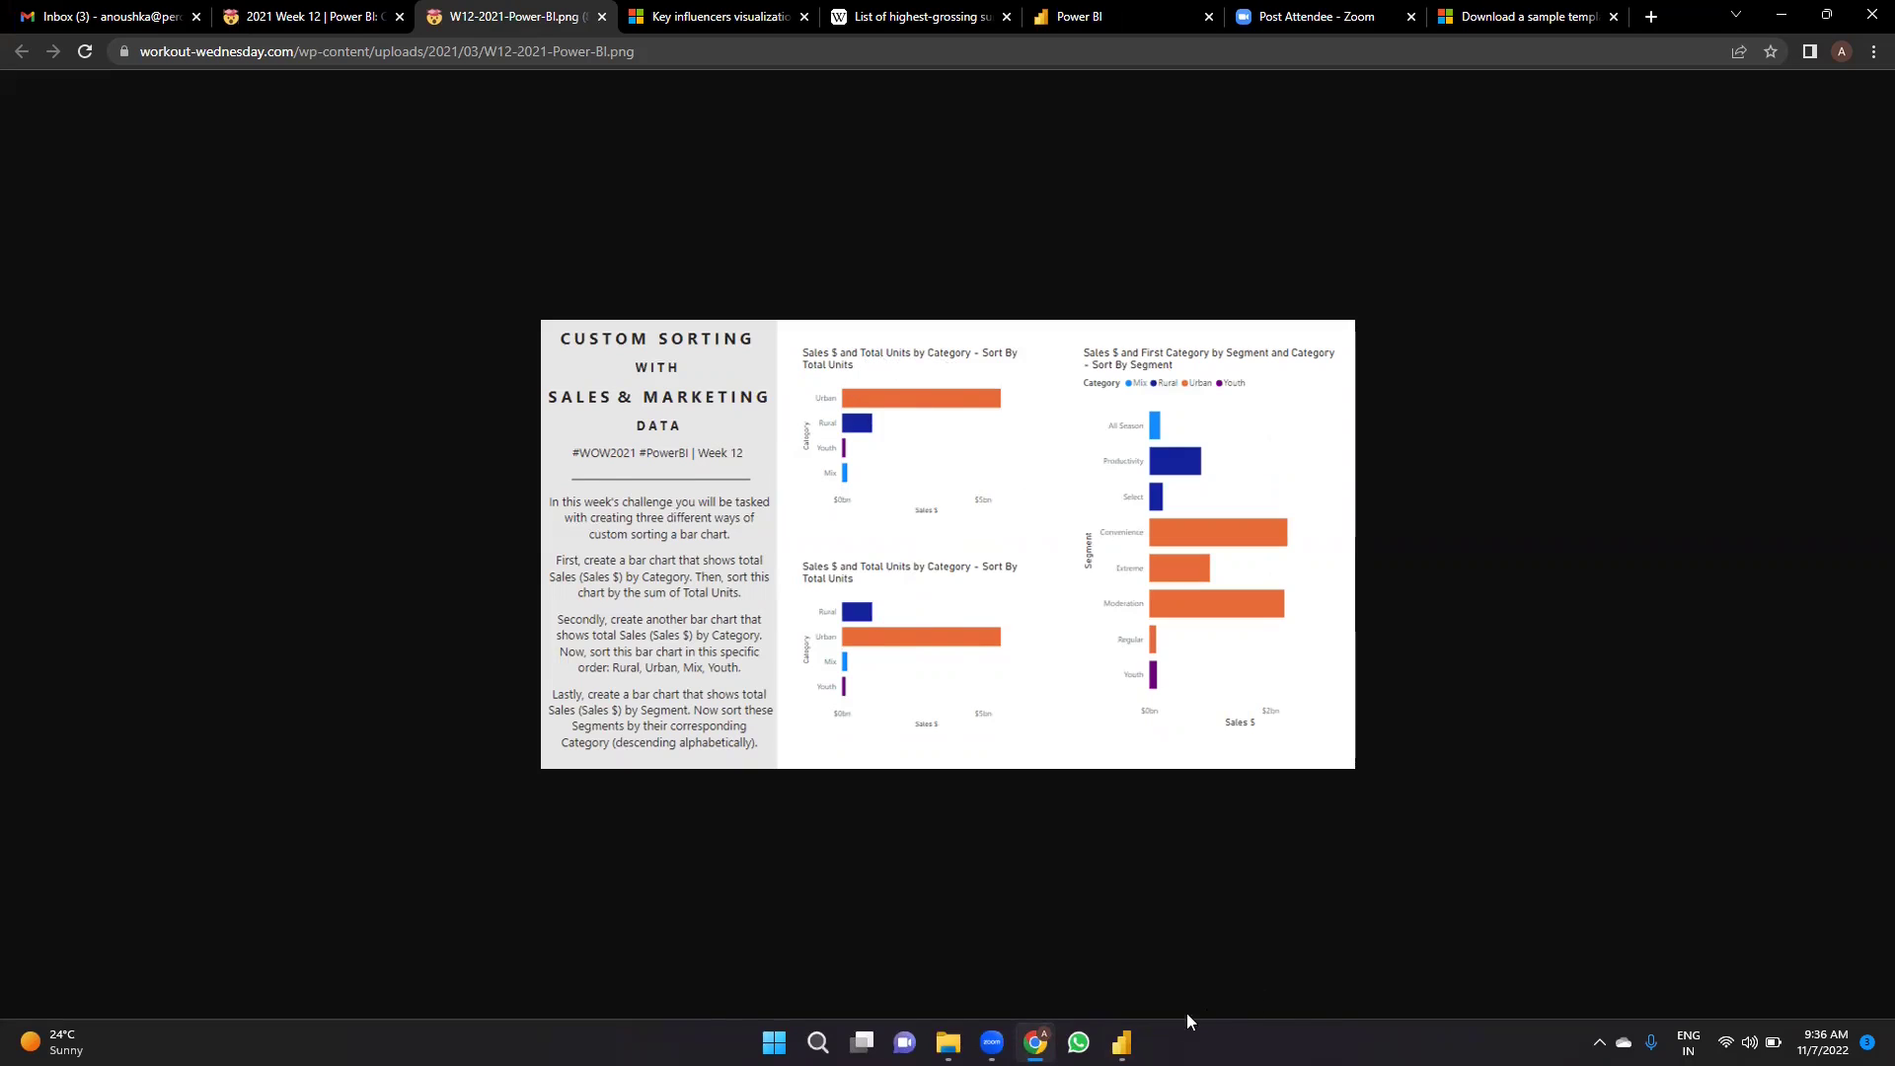
pyautogui.moveTo(1121, 1043)
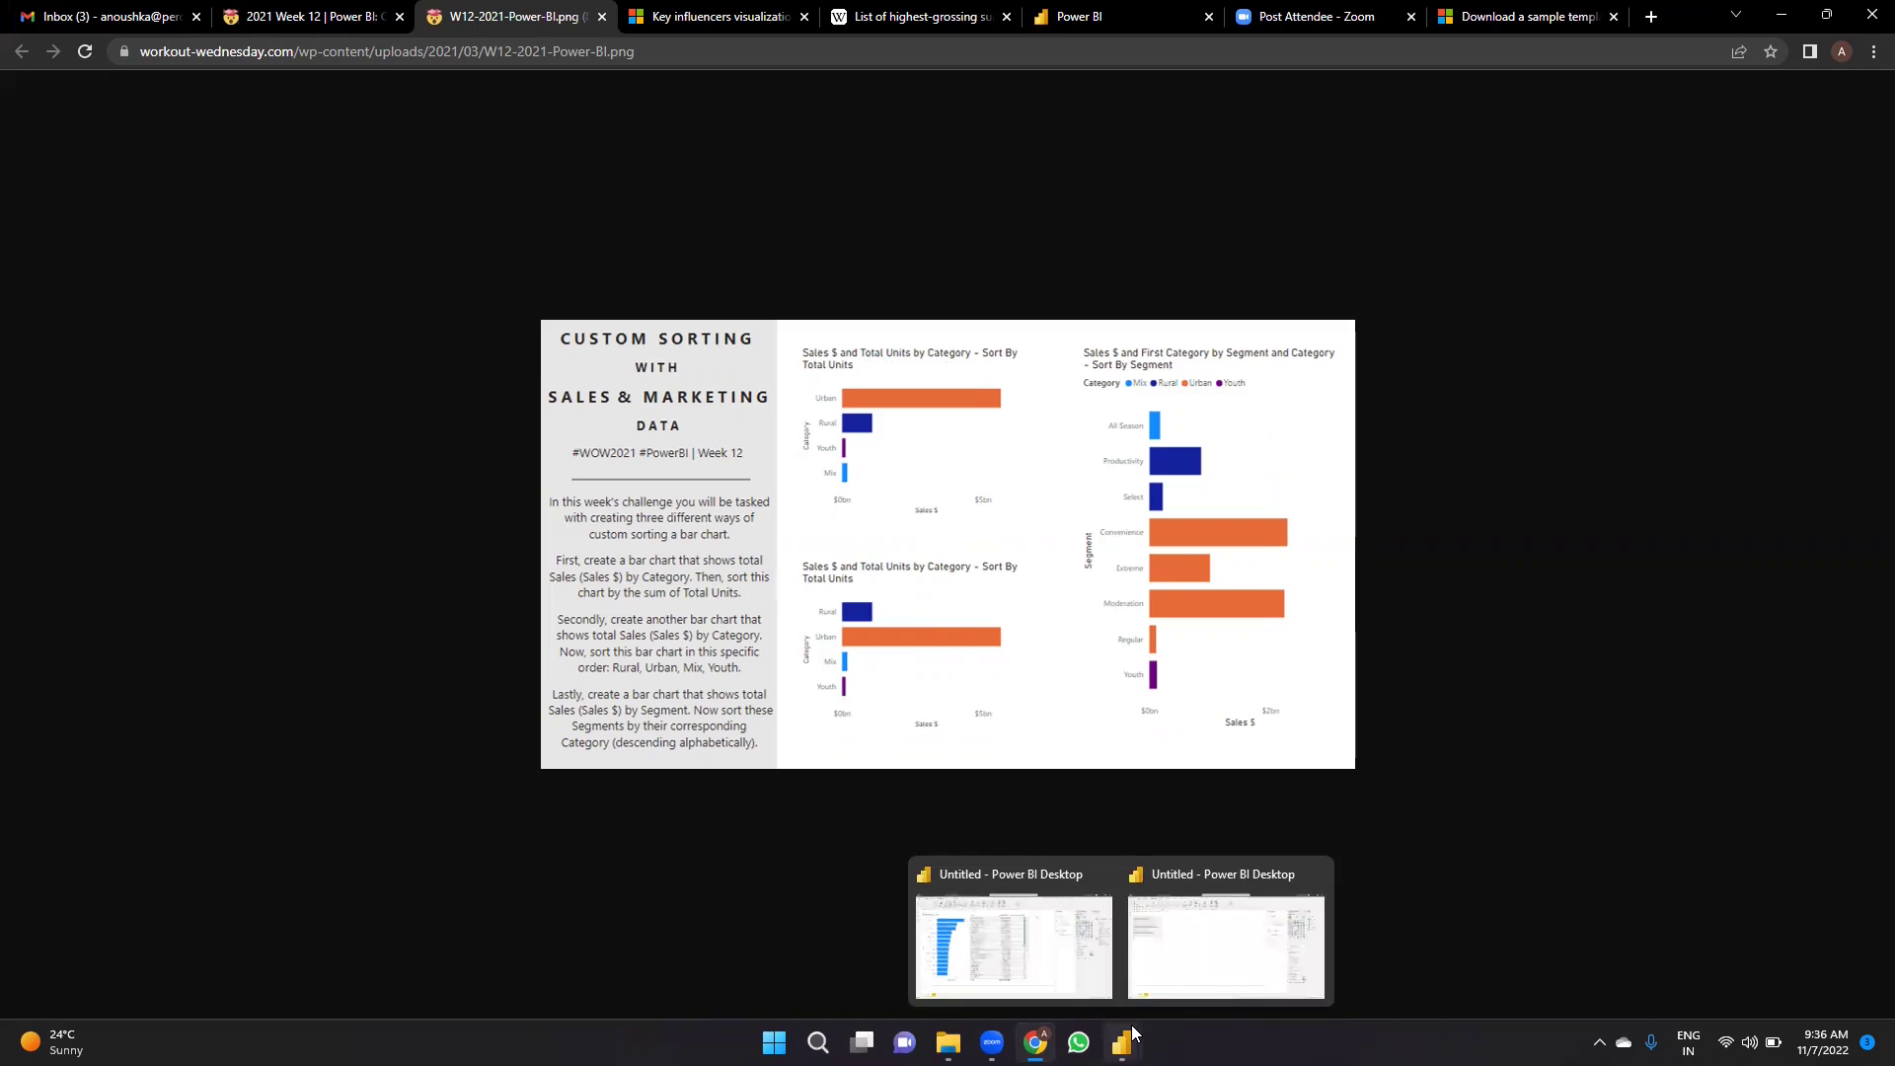
pyautogui.click(1200, 967)
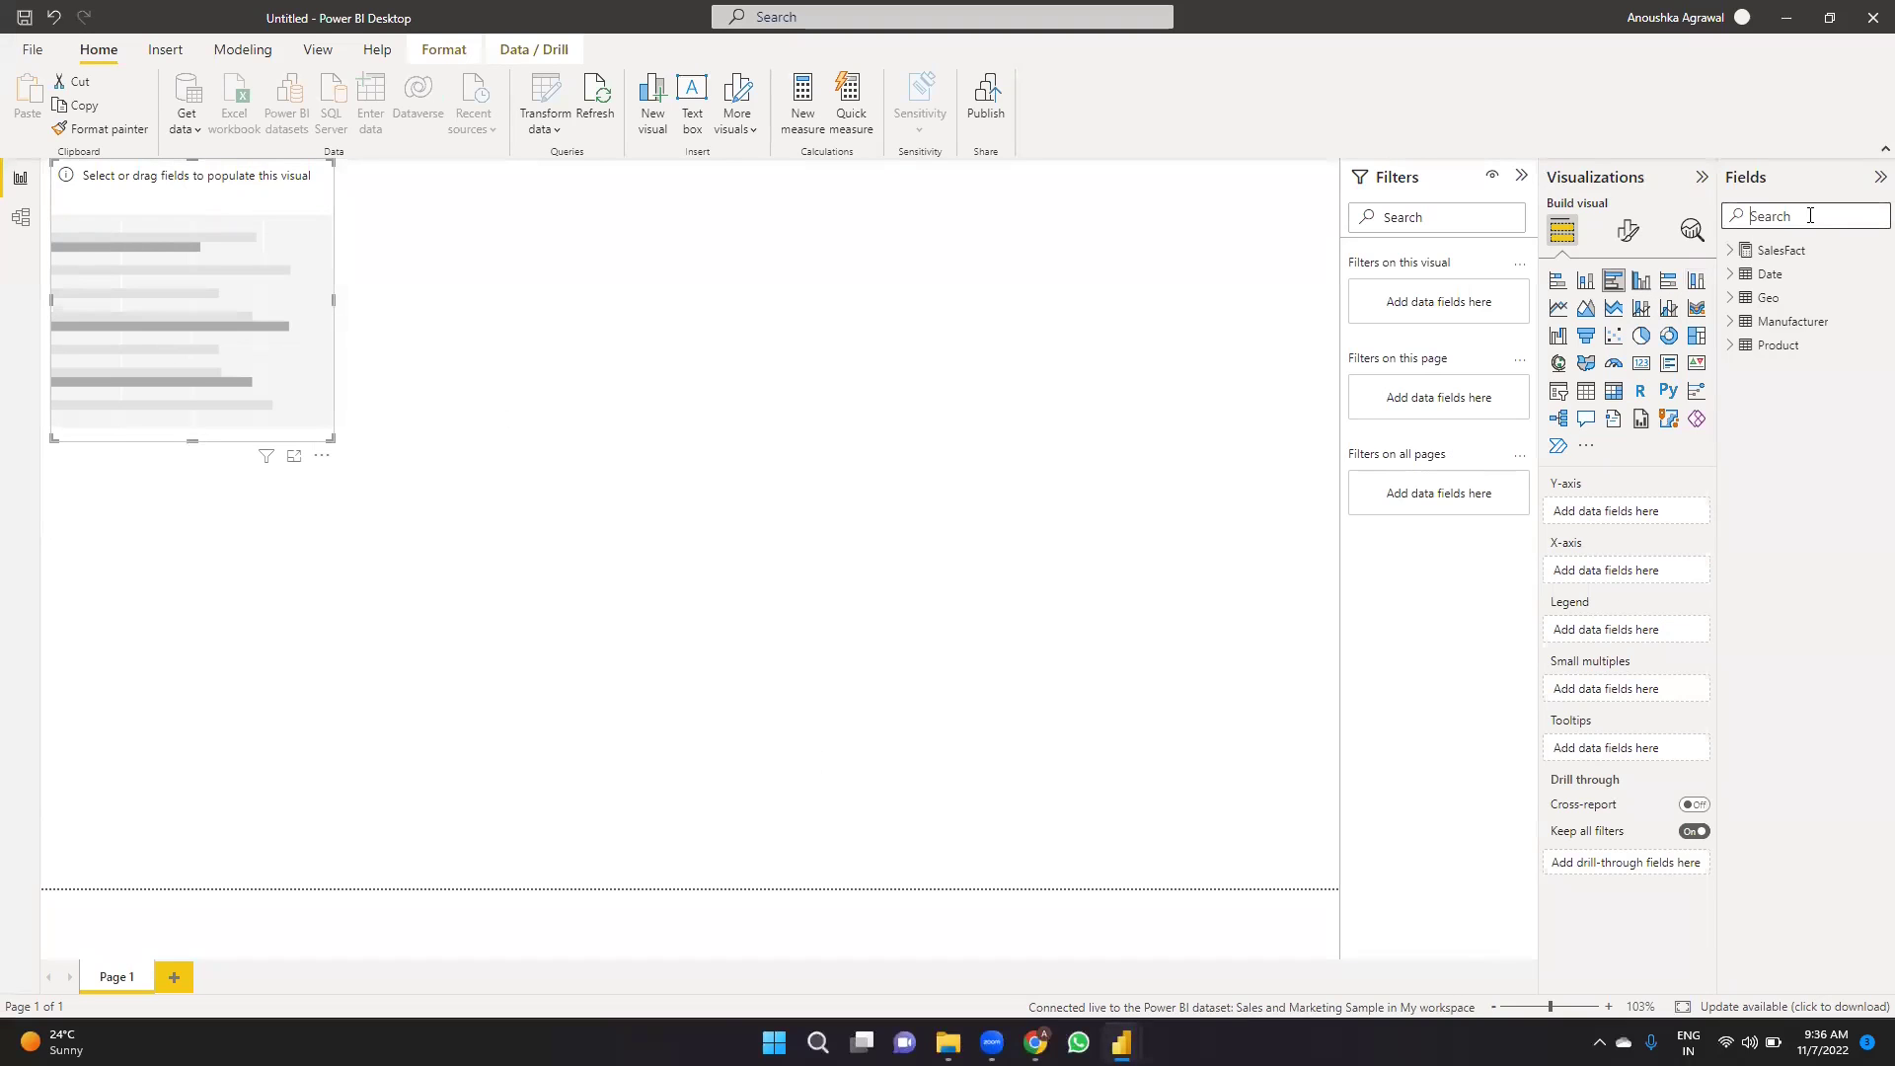
# Assign Sales $ to the bar chart's X-axis and the Product table's Category to its Y-axis.
pyautogui.write('sal')
pyautogui.moveTo(1834, 441); pyautogui.dragTo(1667, 570)
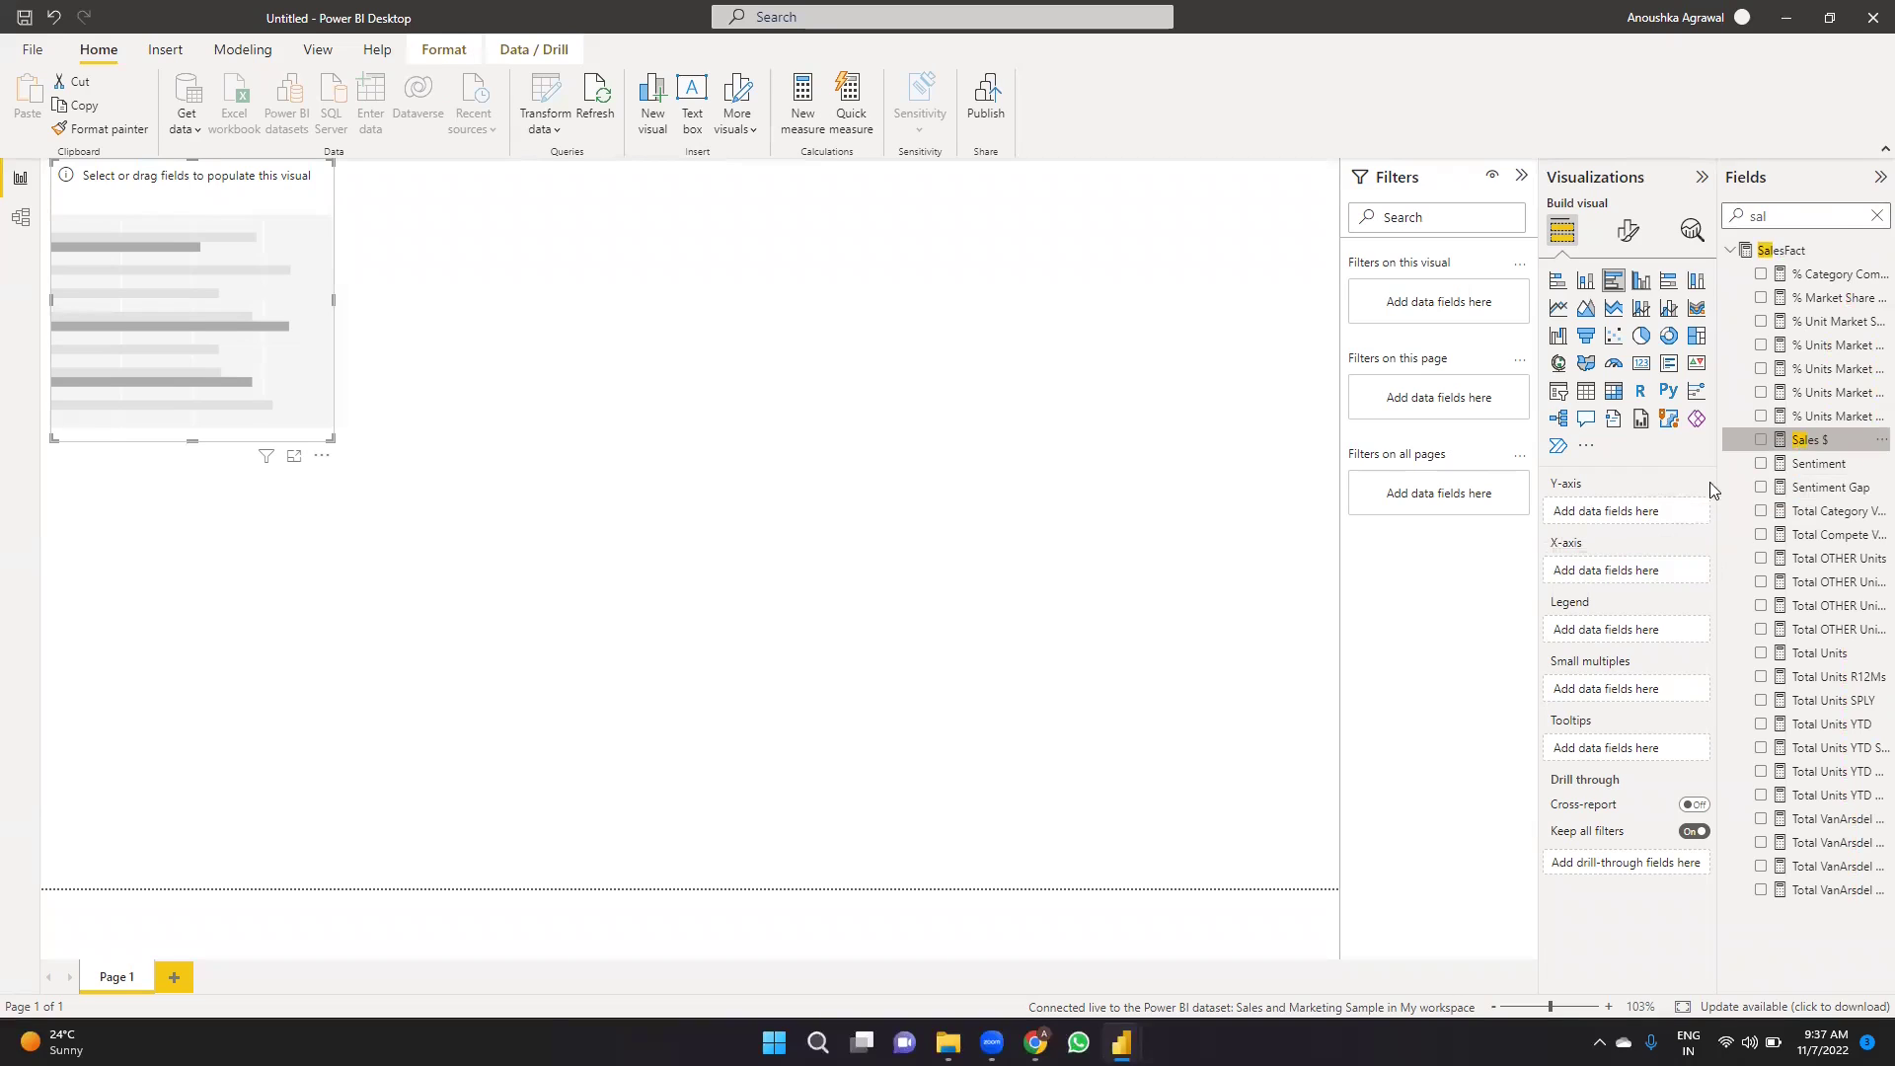
pyautogui.doubleClick(1801, 220)
pyautogui.write('categ')
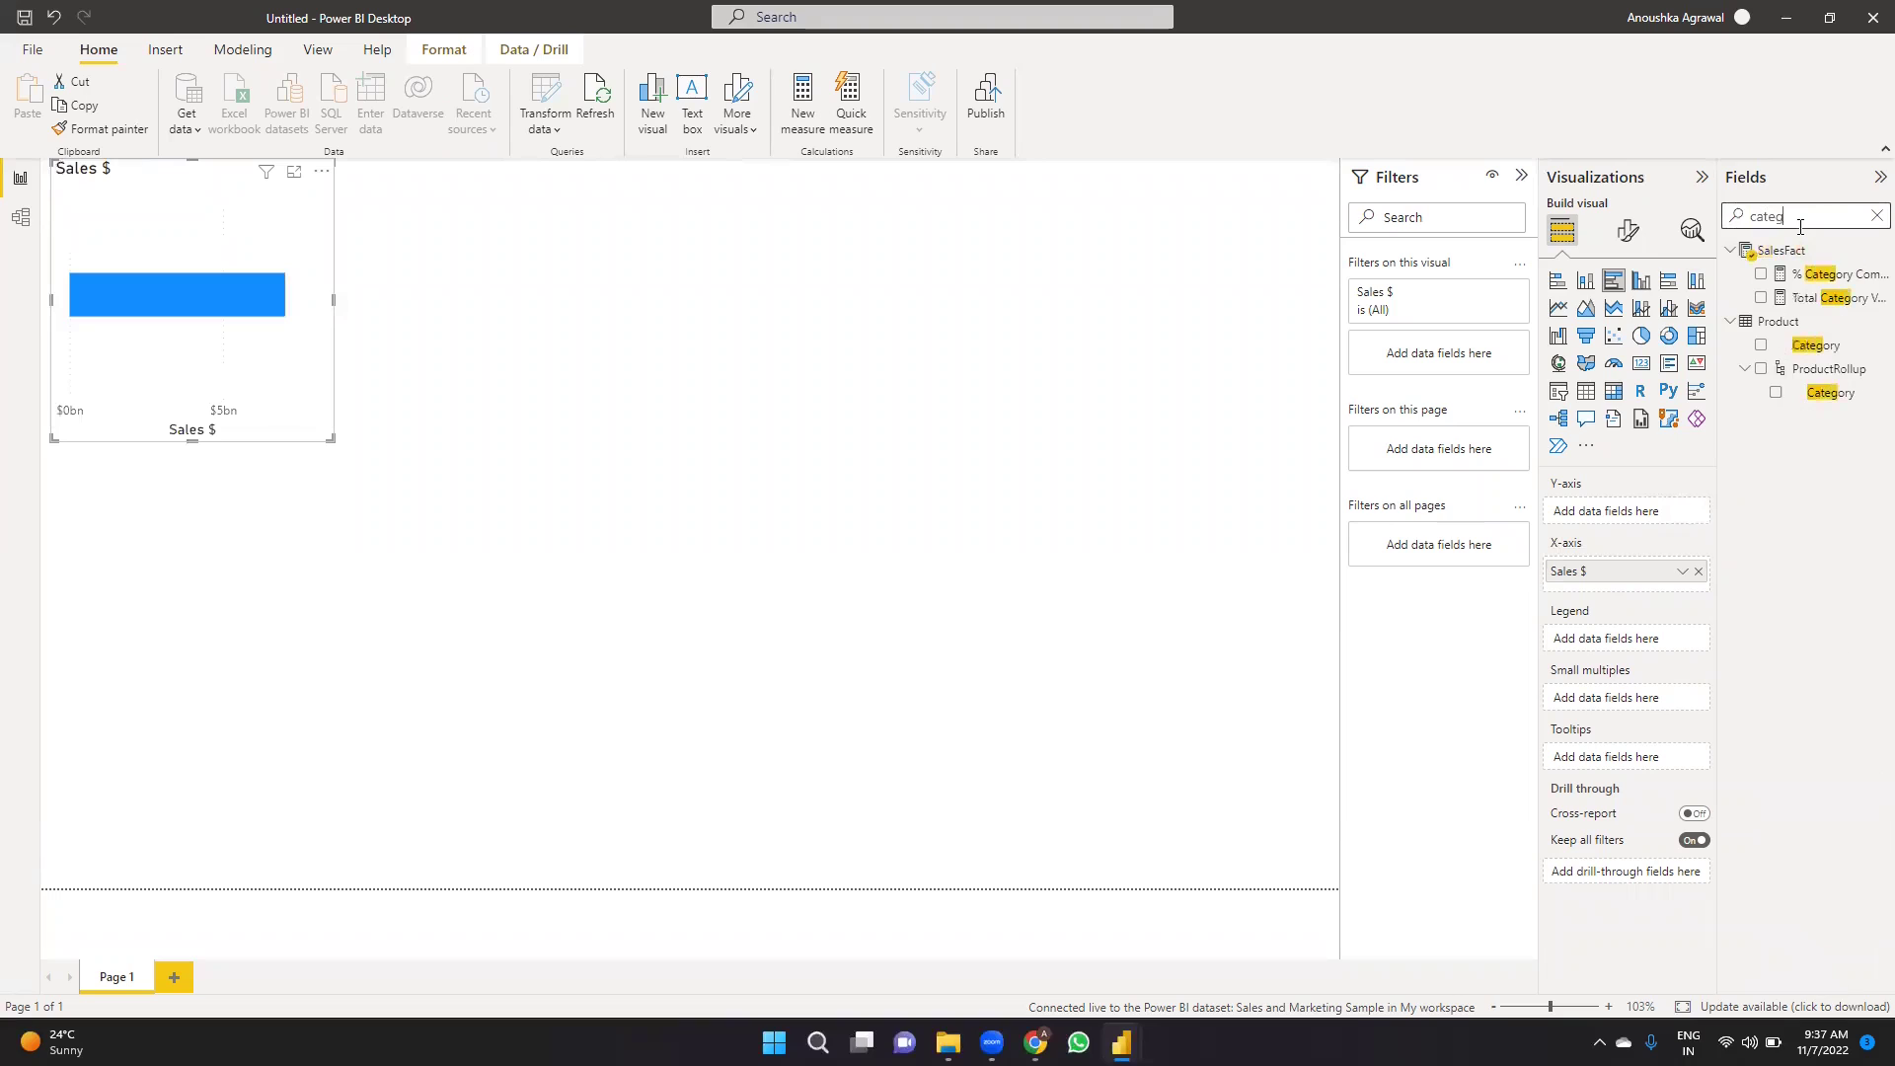
pyautogui.moveTo(1848, 352); pyautogui.dragTo(1685, 520)
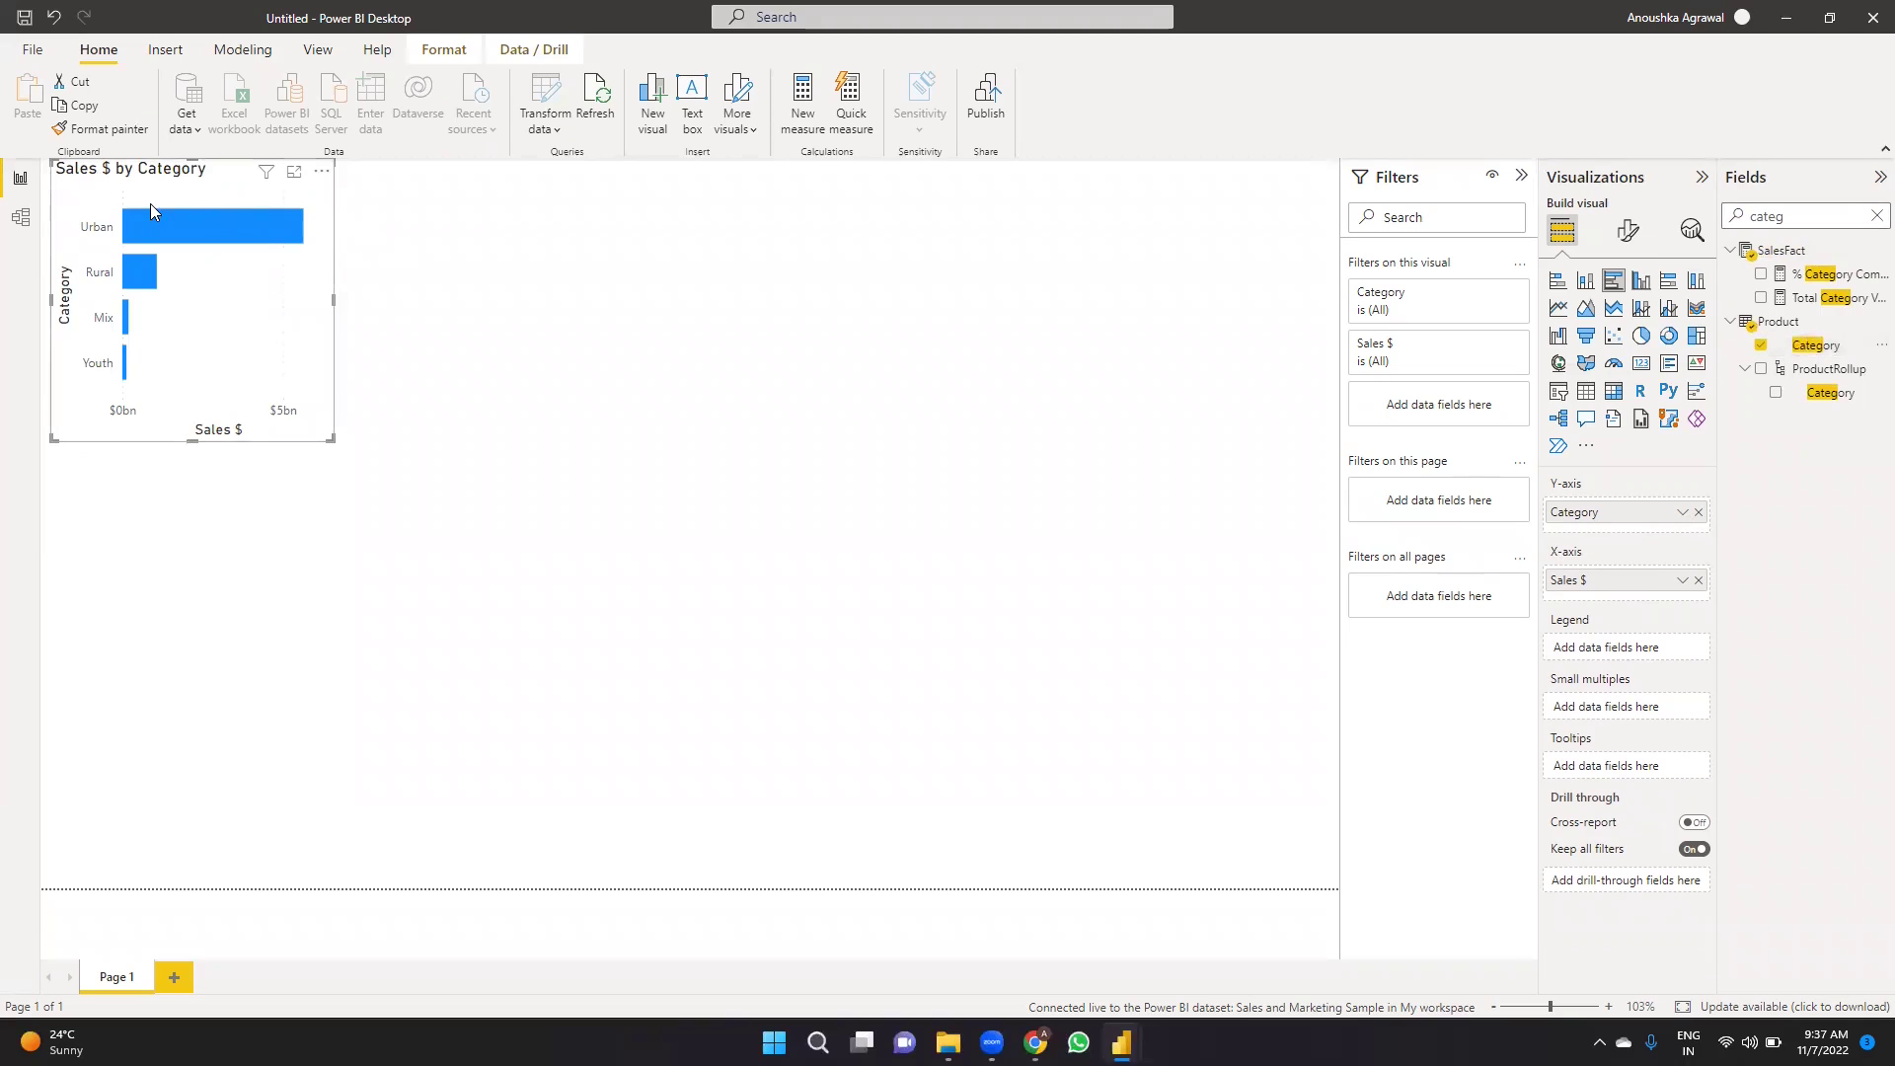
pyautogui.doubleClick(1805, 211)
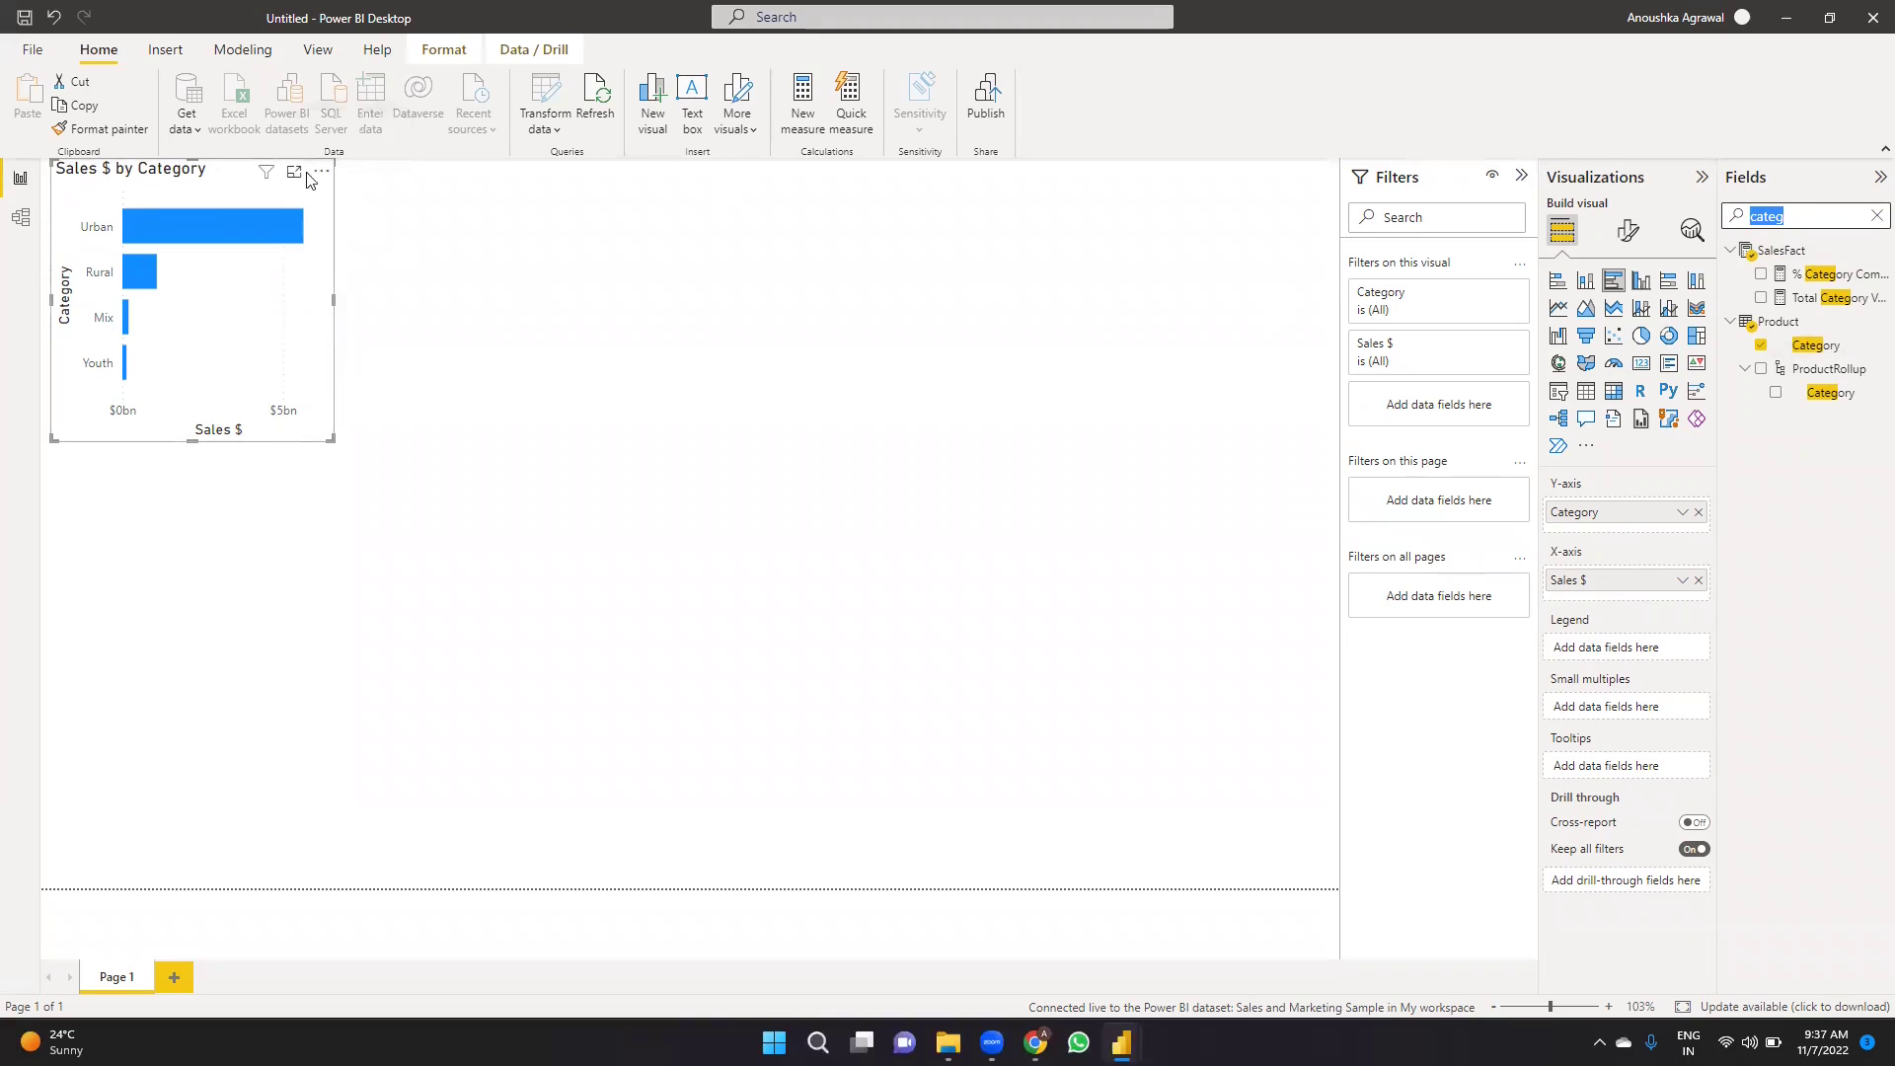
pyautogui.click(322, 171)
pyautogui.moveTo(395, 292)
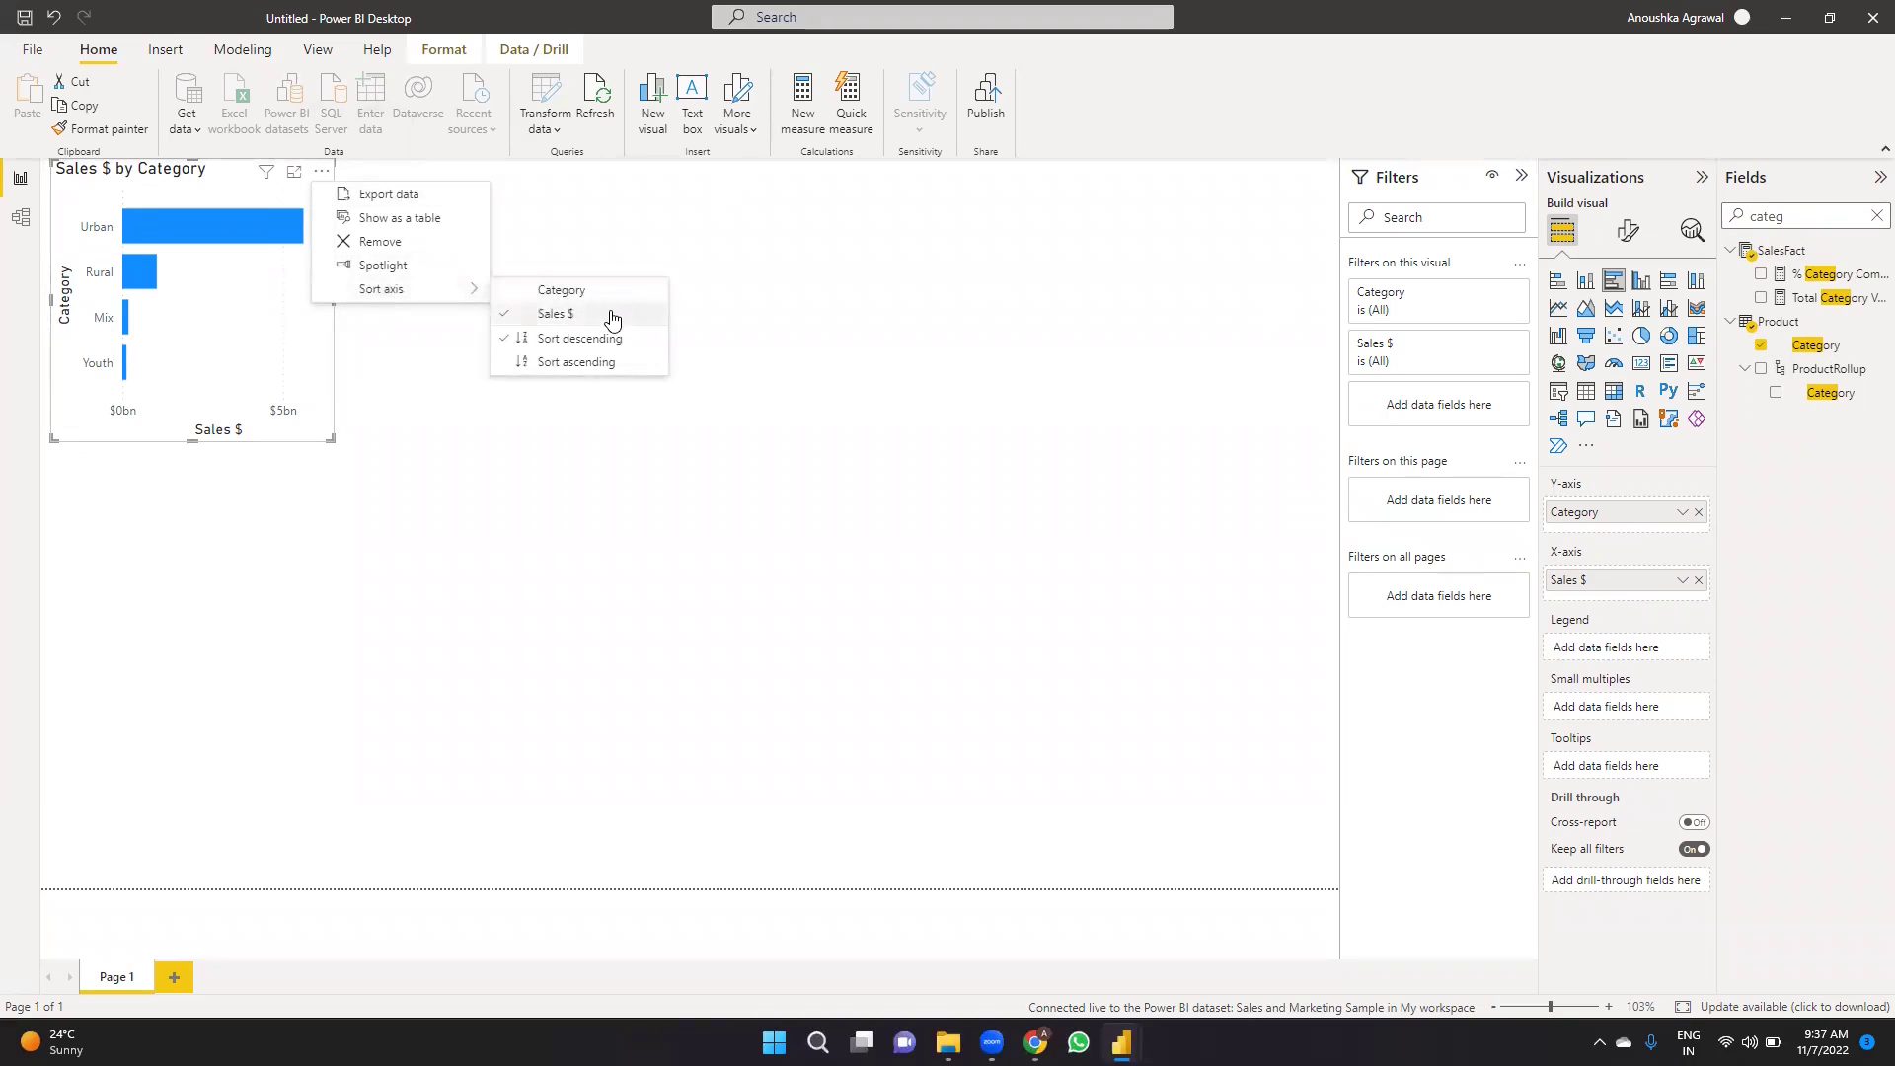
pyautogui.click(987, 531)
# Add Total Units to the bar chart's tooltips and sort the chart's axis by Total Units.
pyautogui.doubleClick(1810, 217)
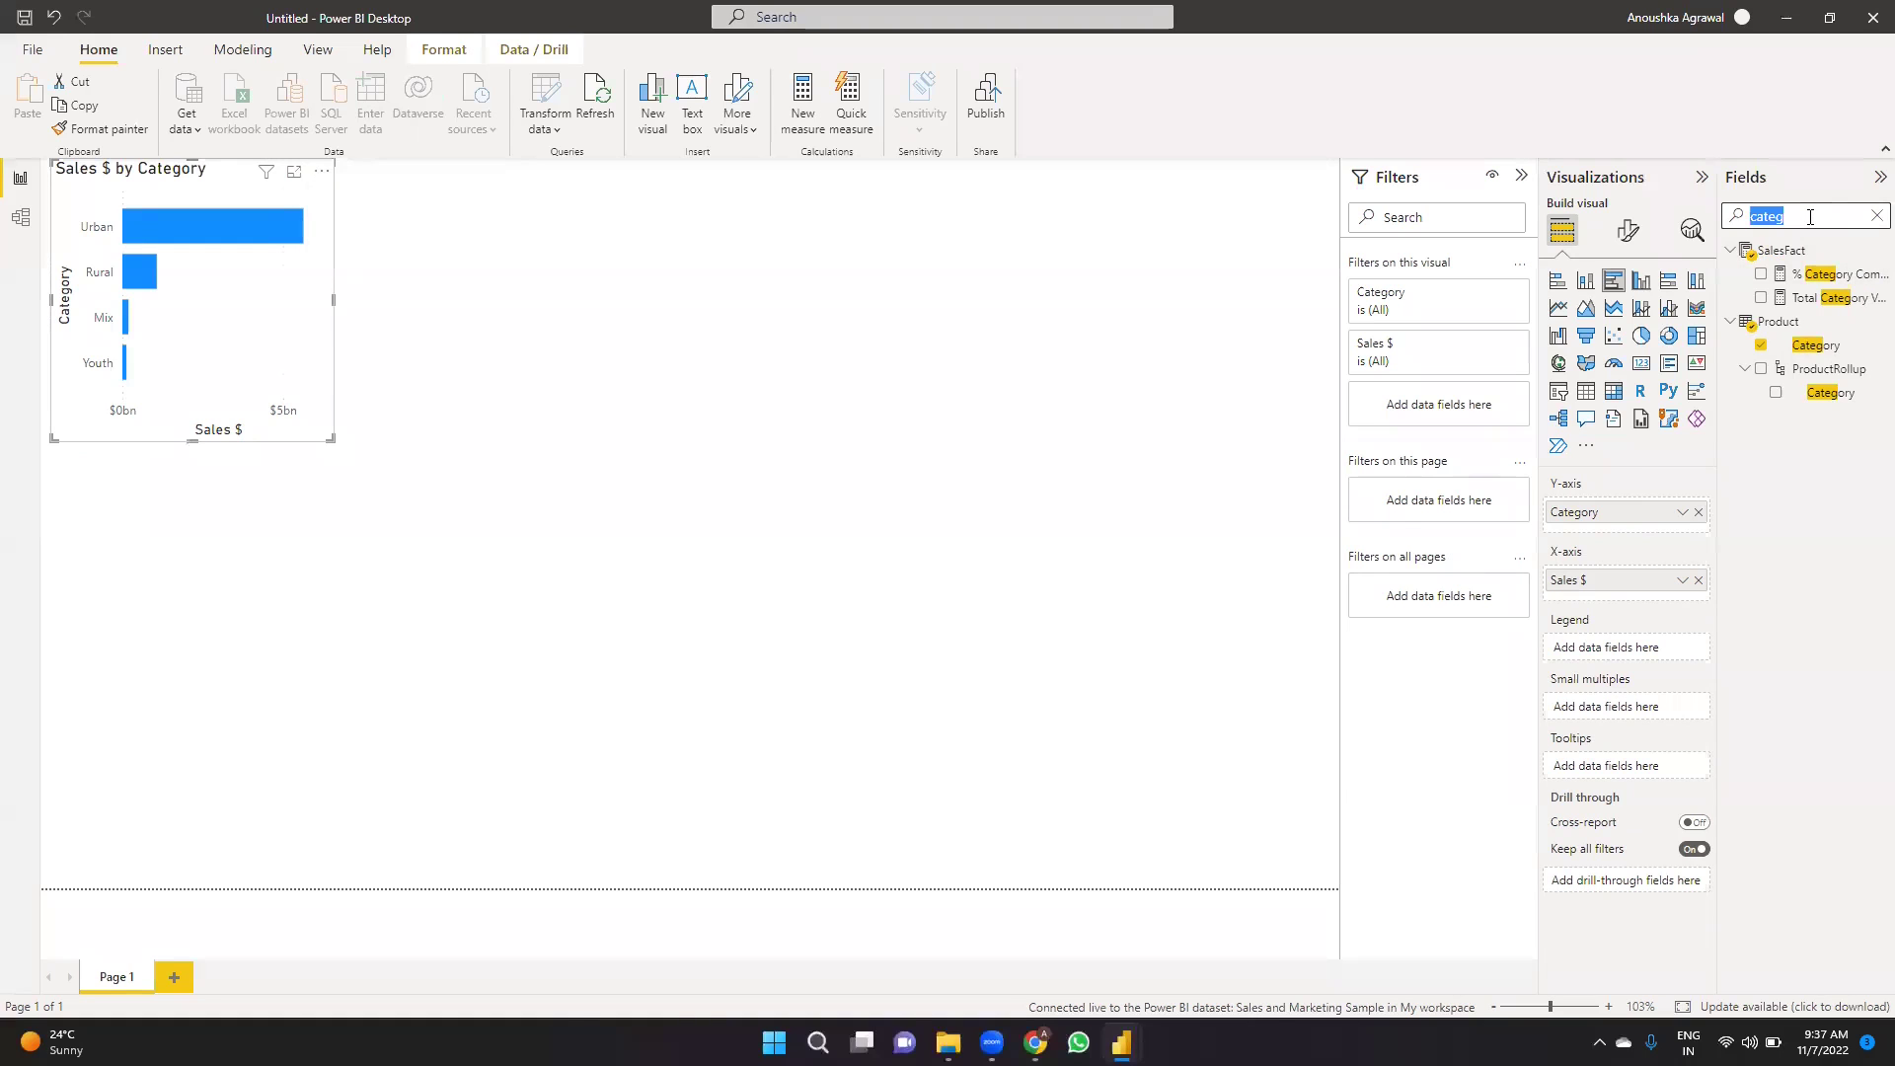
pyautogui.write('total')
pyautogui.moveTo(1826, 417); pyautogui.dragTo(1658, 775)
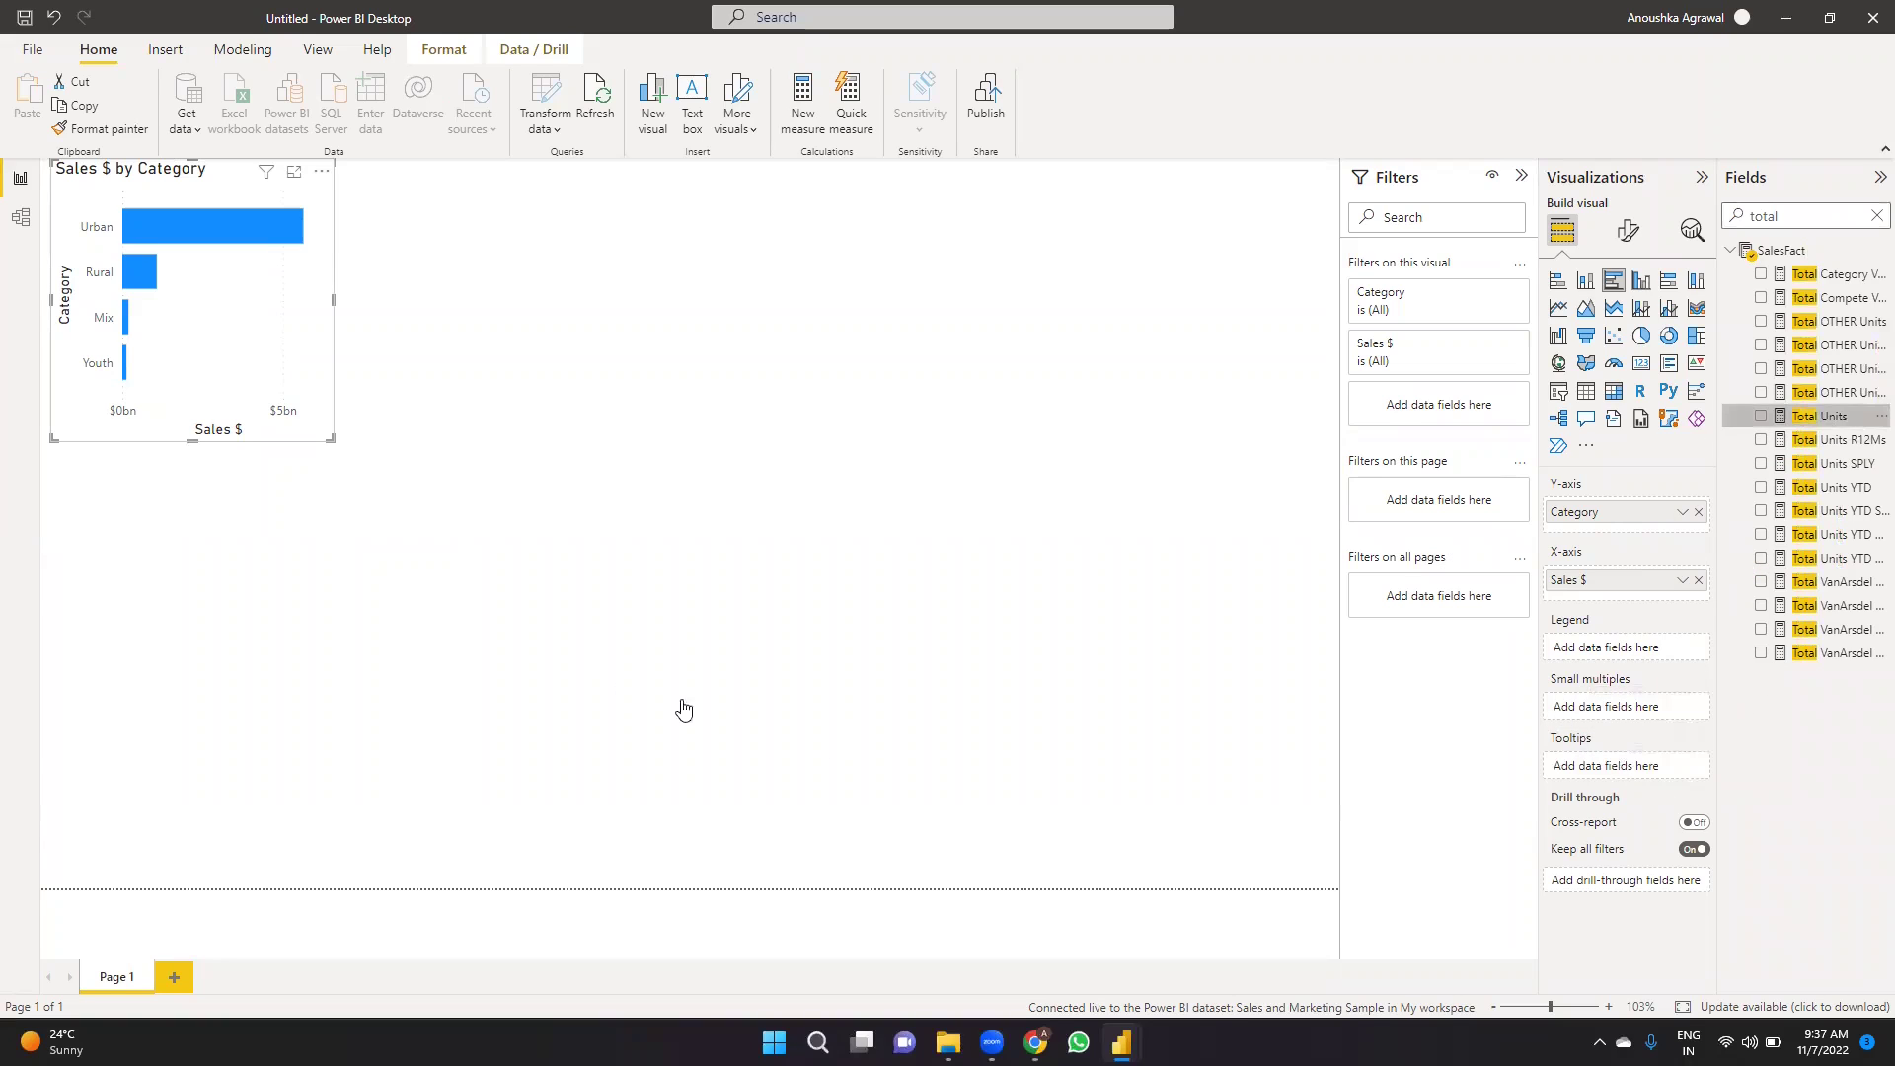
pyautogui.click(321, 170)
pyautogui.moveTo(375, 289)
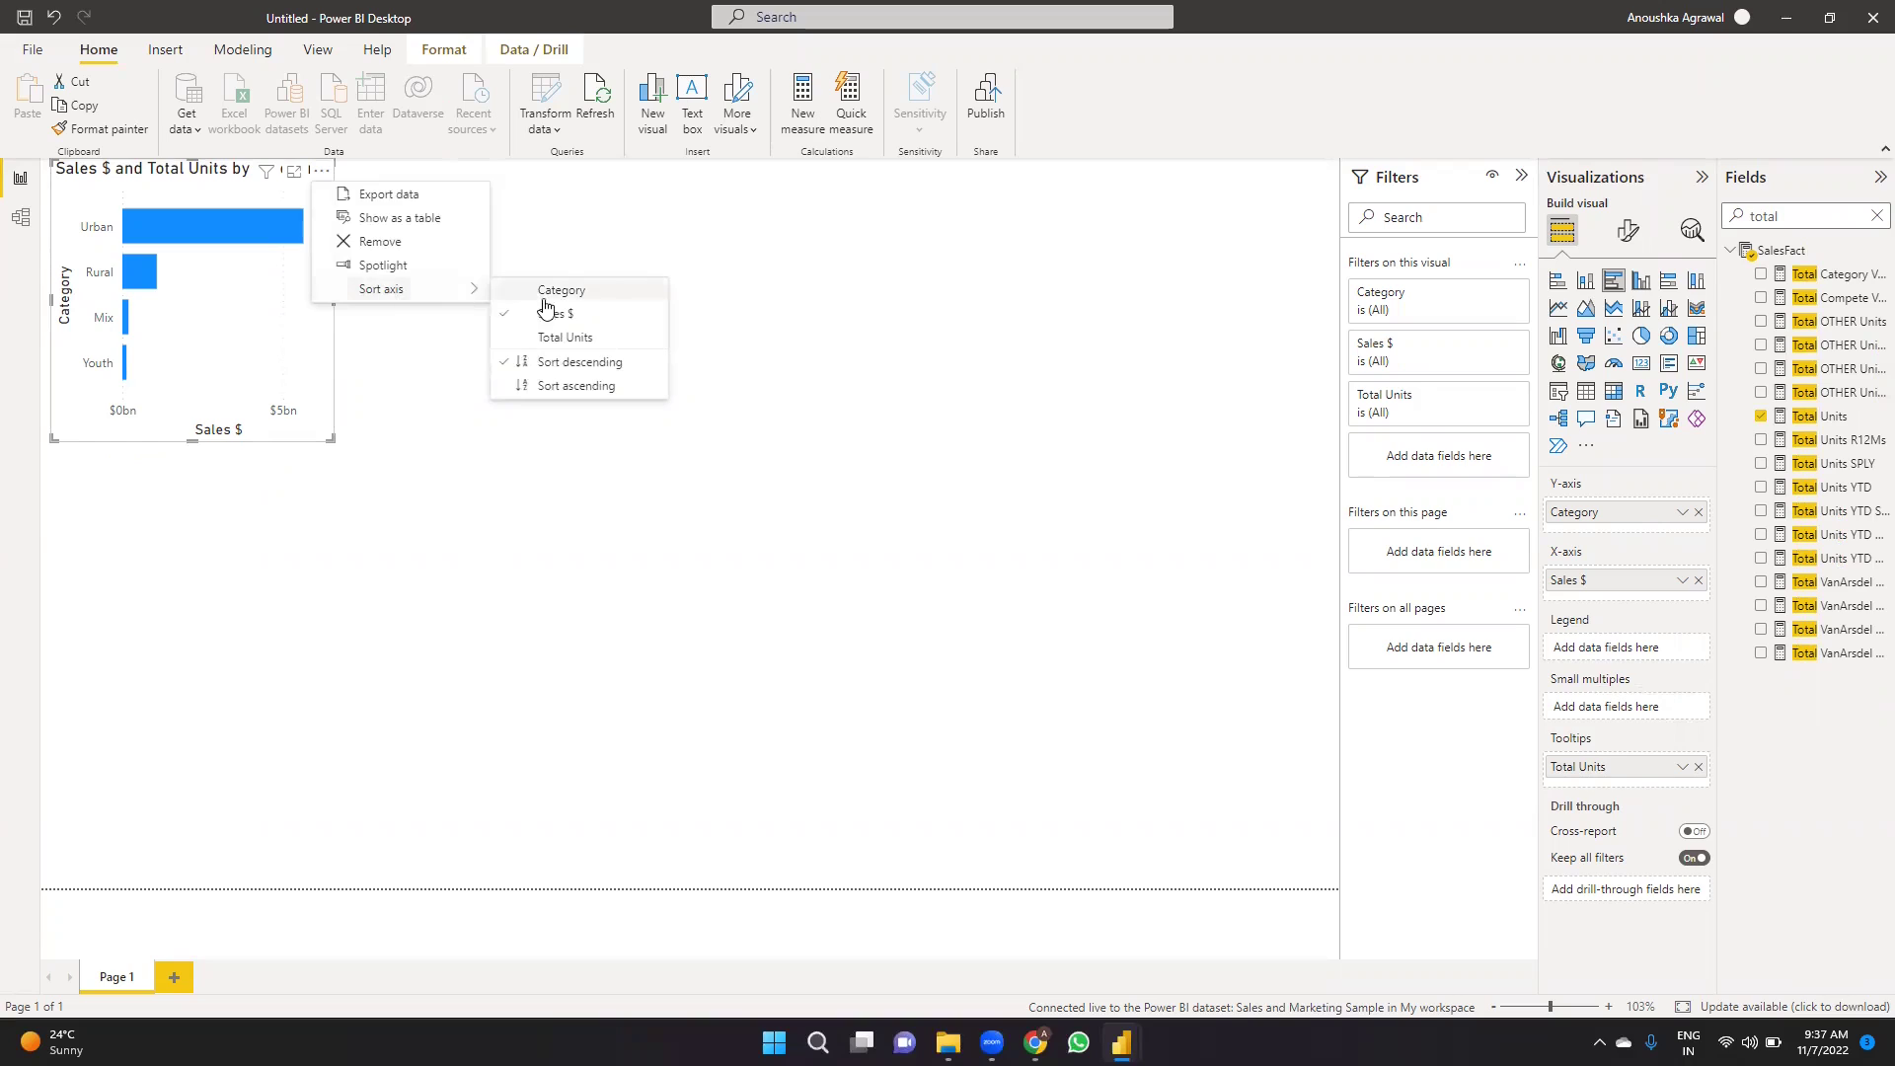
pyautogui.click(555, 340)
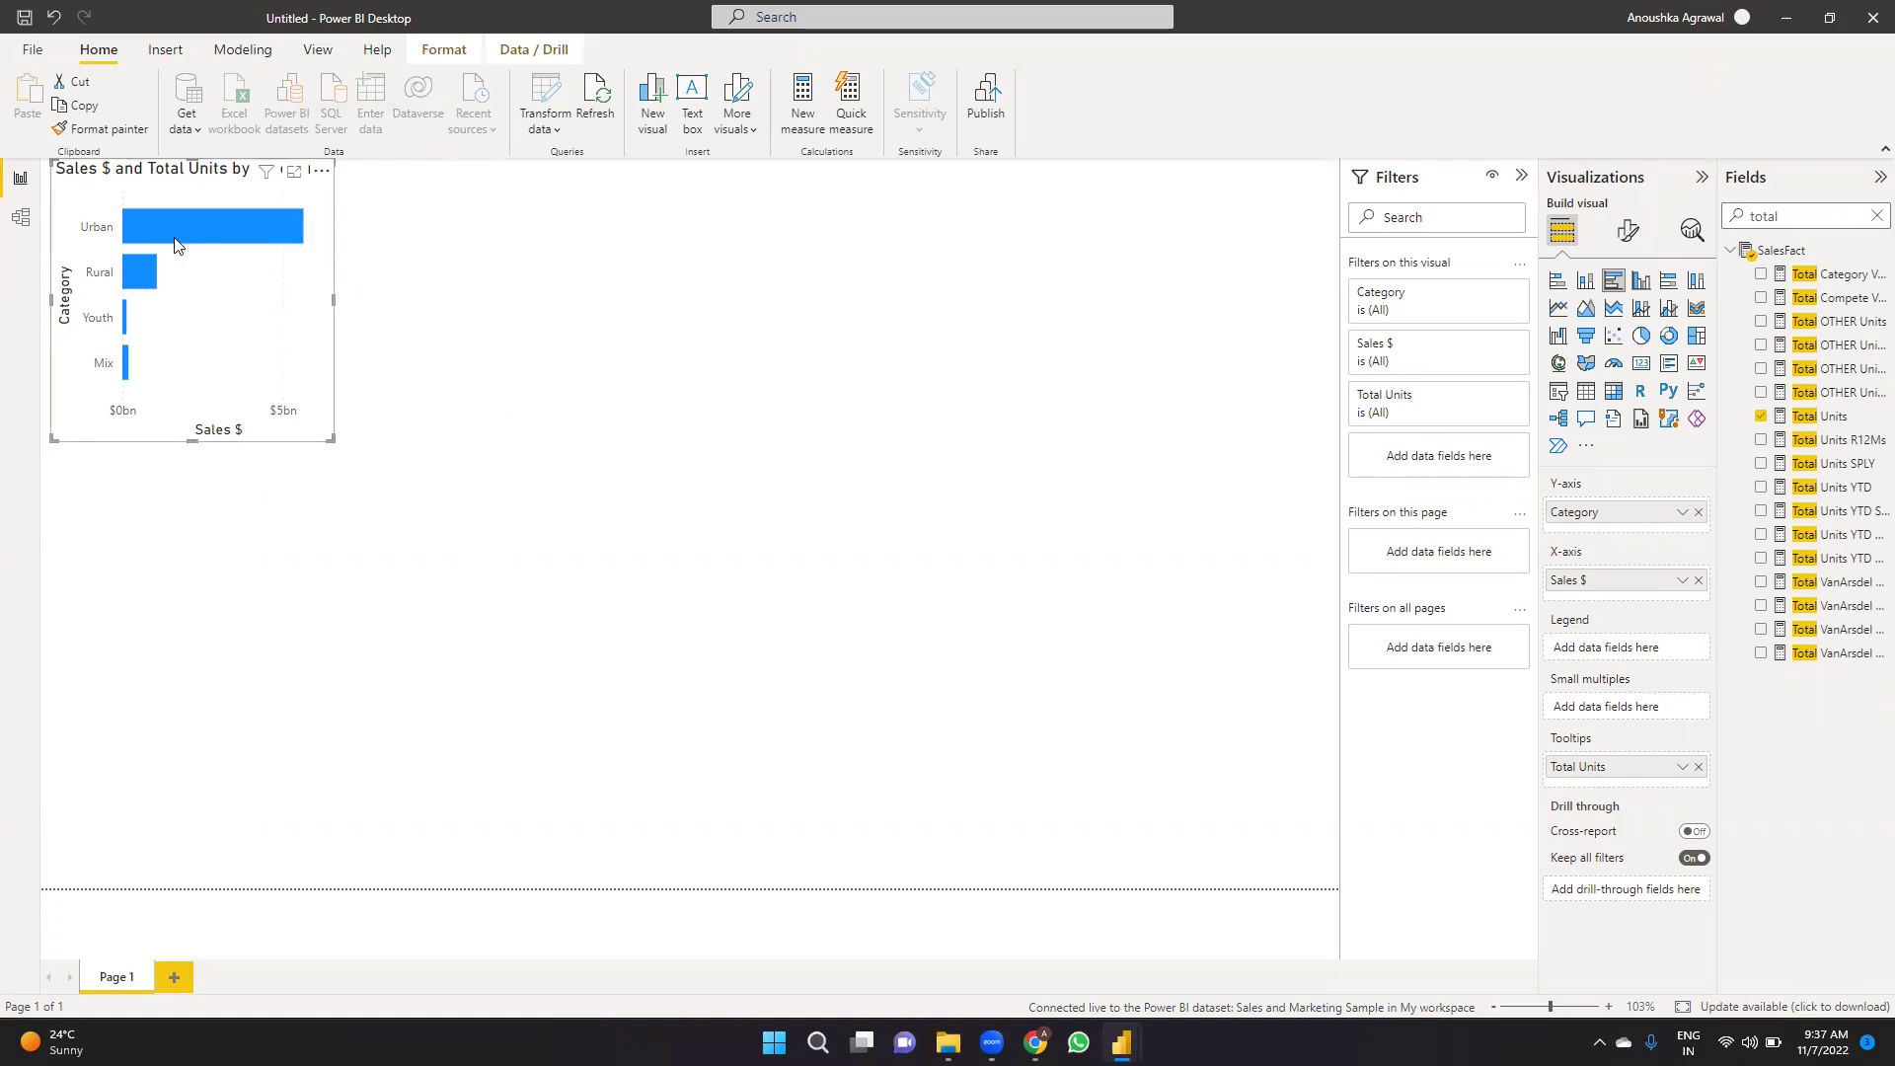
pyautogui.click(262, 738)
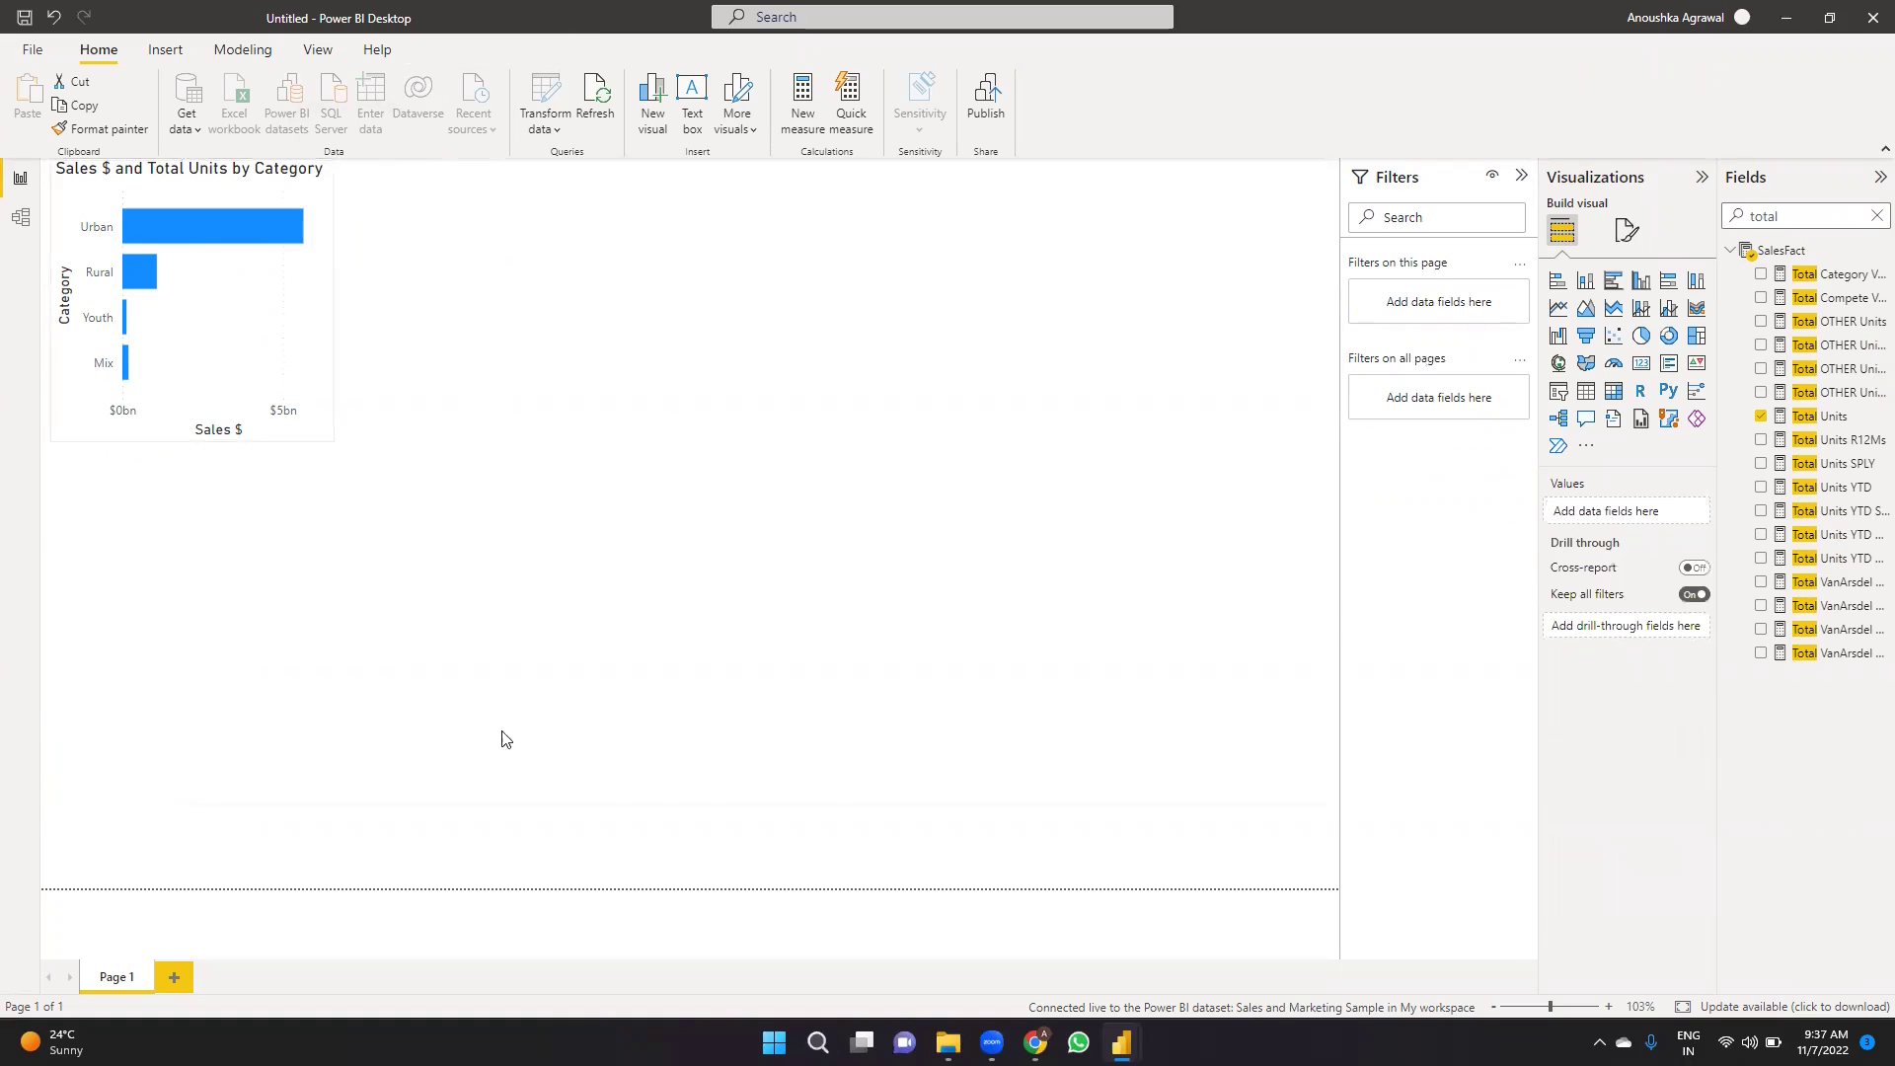
# Duplicate the Sales $ and Total Units by Category bar chart and place the copy below the original.
pyautogui.click(313, 268)
pyautogui.hotkey('ctrl', 'c')
pyautogui.hotkey('ctrl', 'v')
pyautogui.moveTo(309, 300); pyautogui.dragTo(267, 648)
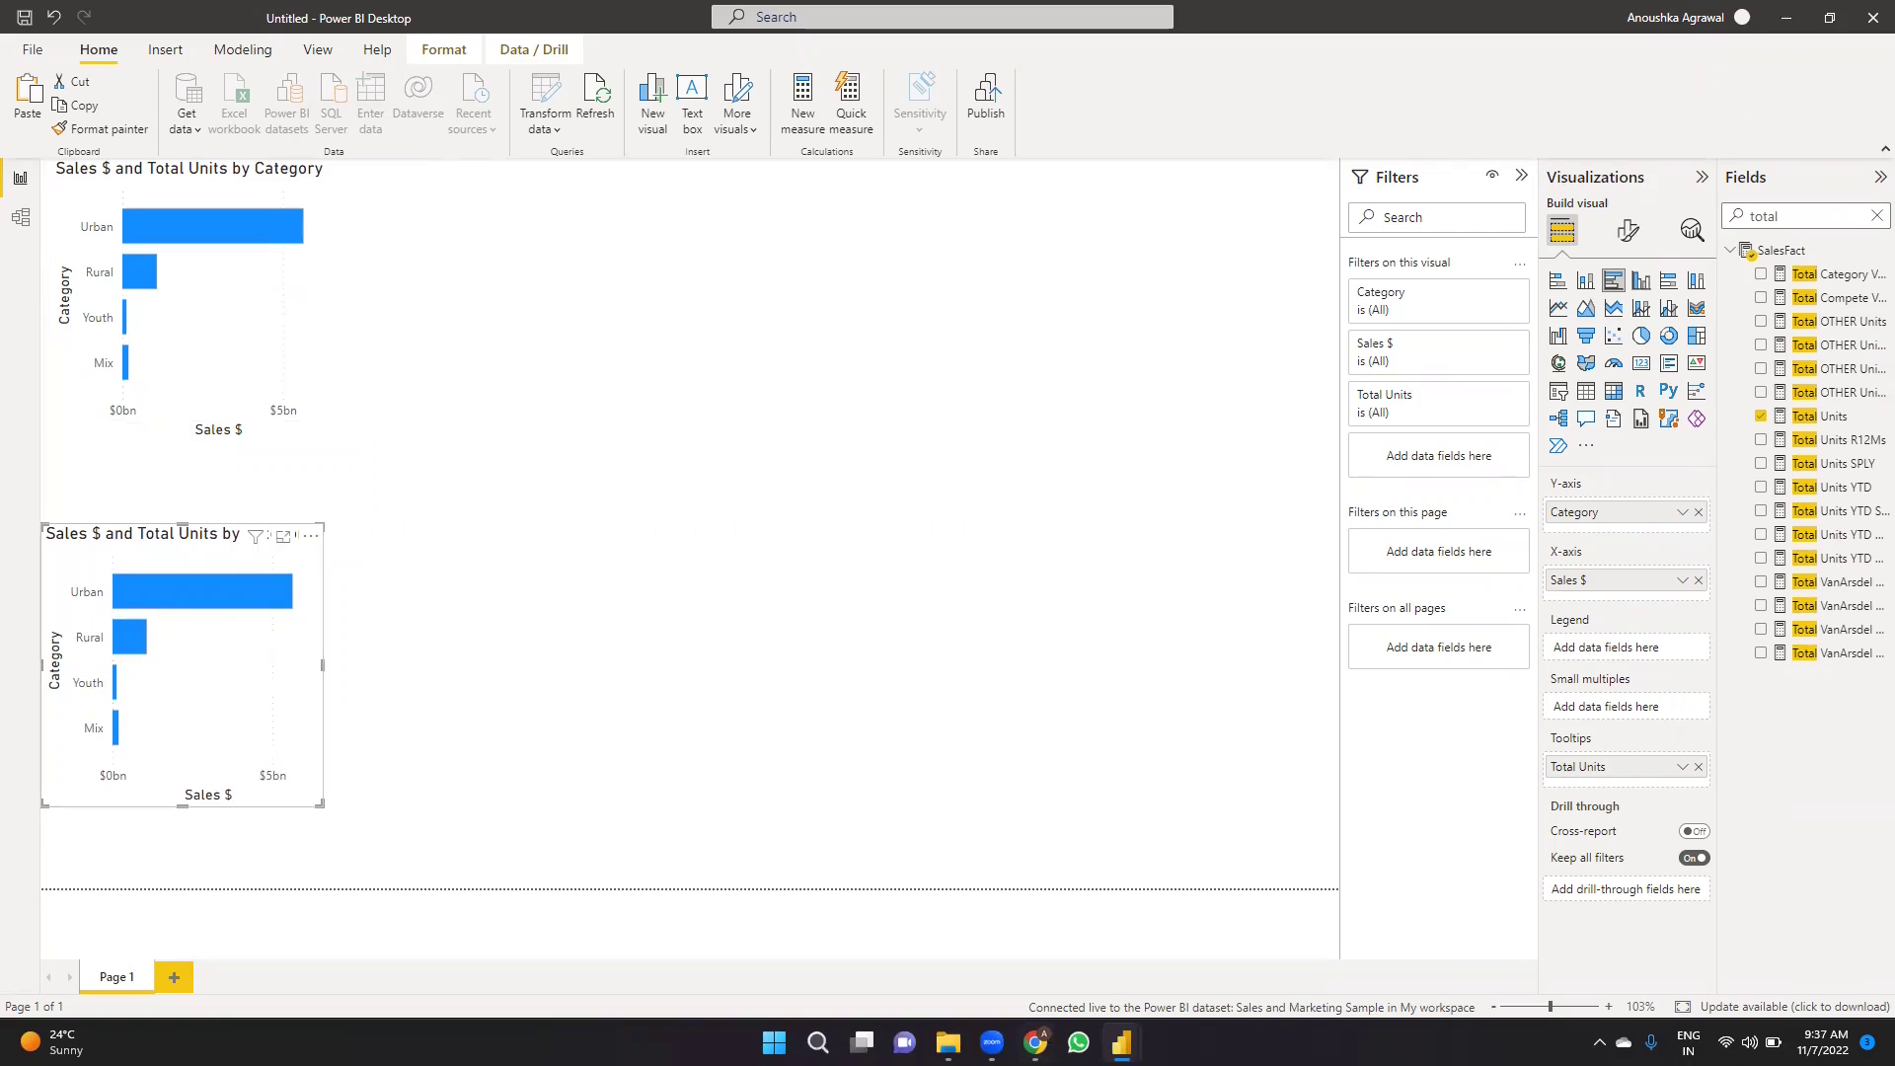
# Check the category order required for the second bar chart in the Chrome example image and return to the Power BI report.
pyautogui.click(1035, 1042)
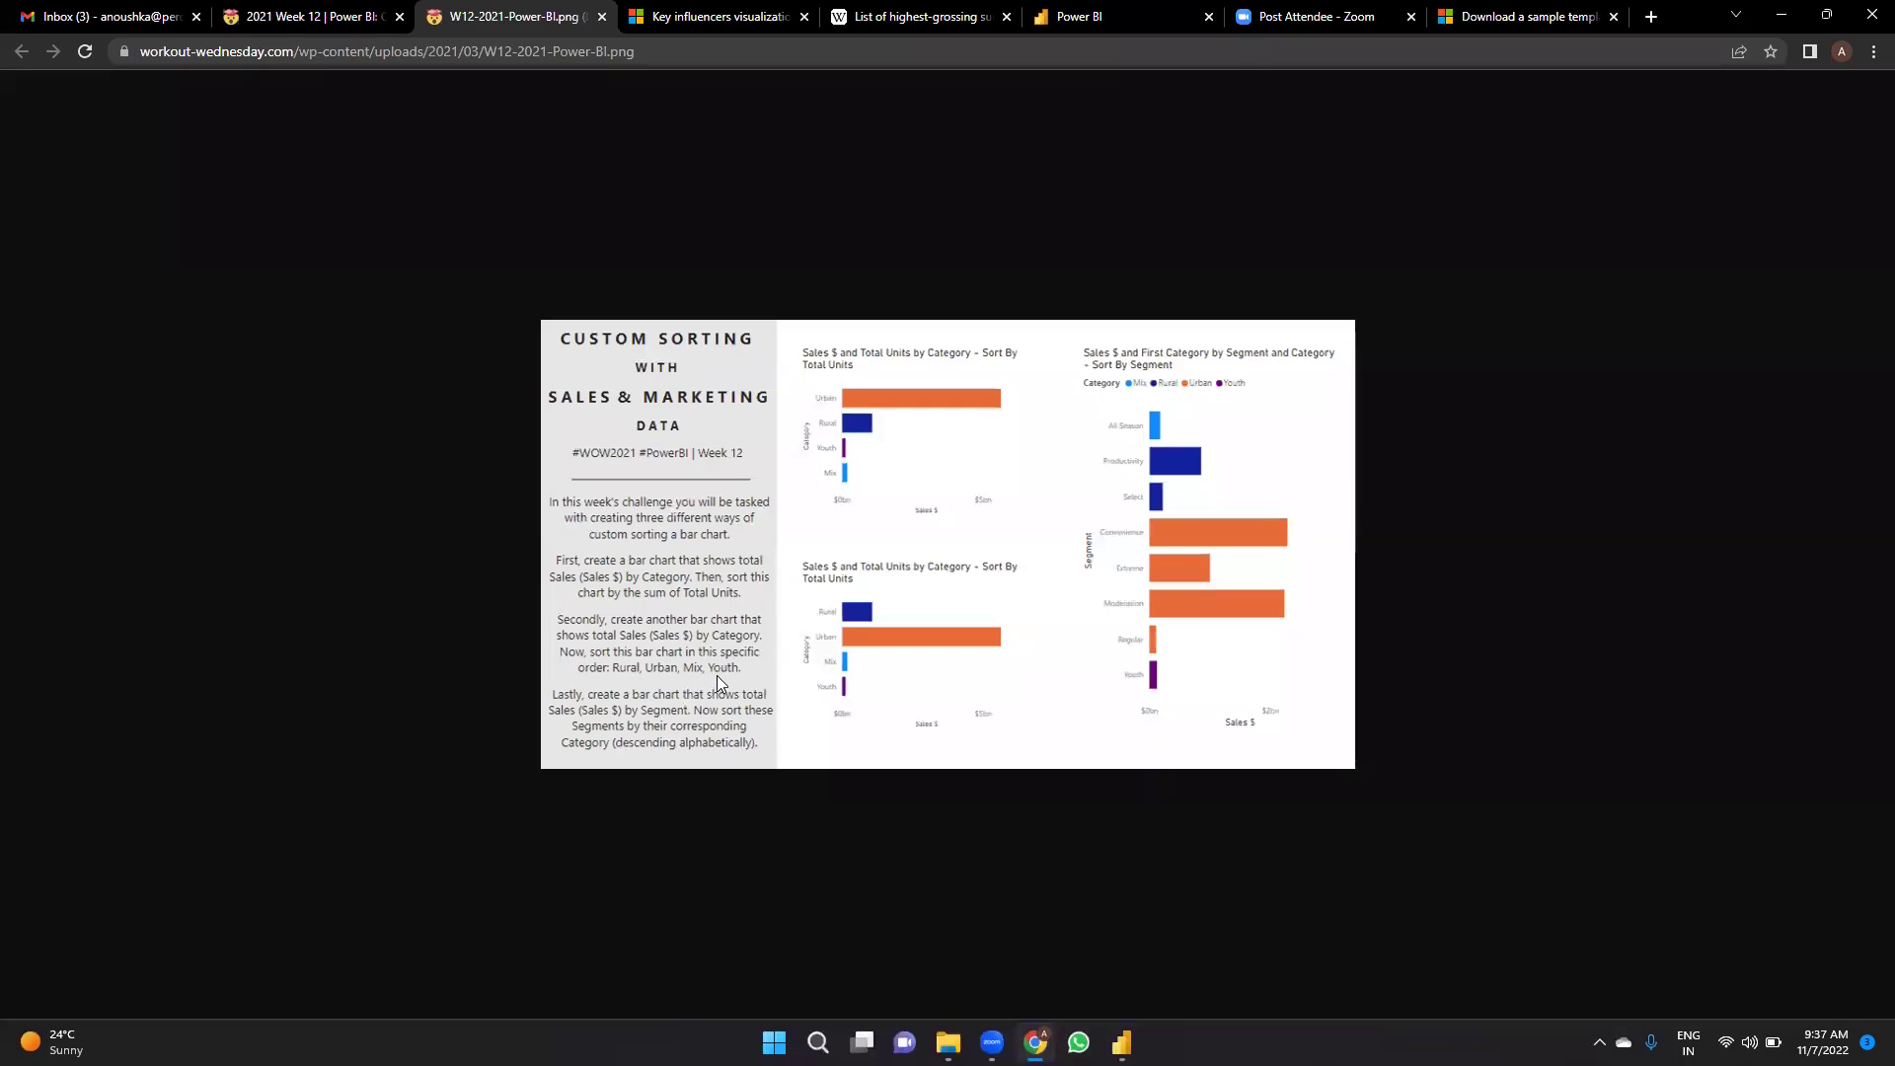
pyautogui.moveTo(1122, 1044)
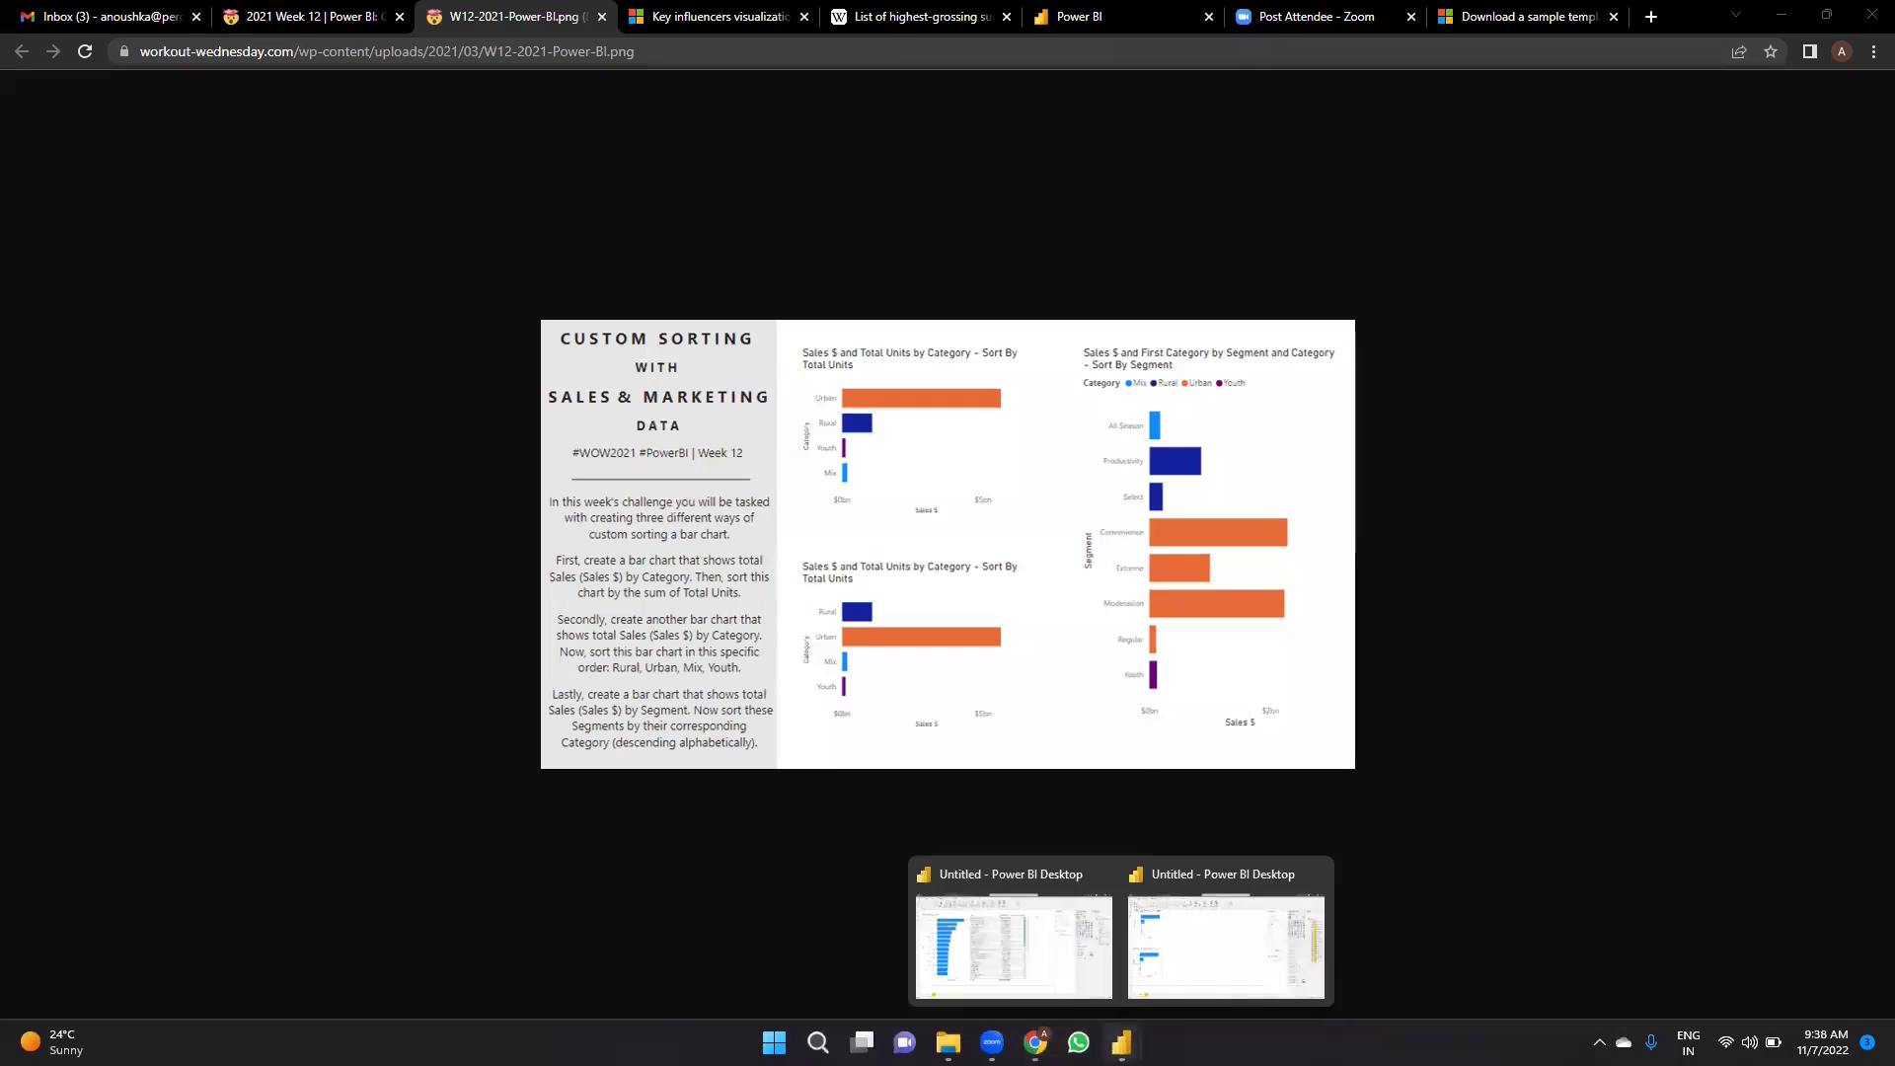
pyautogui.click(1172, 985)
pyautogui.click(571, 643)
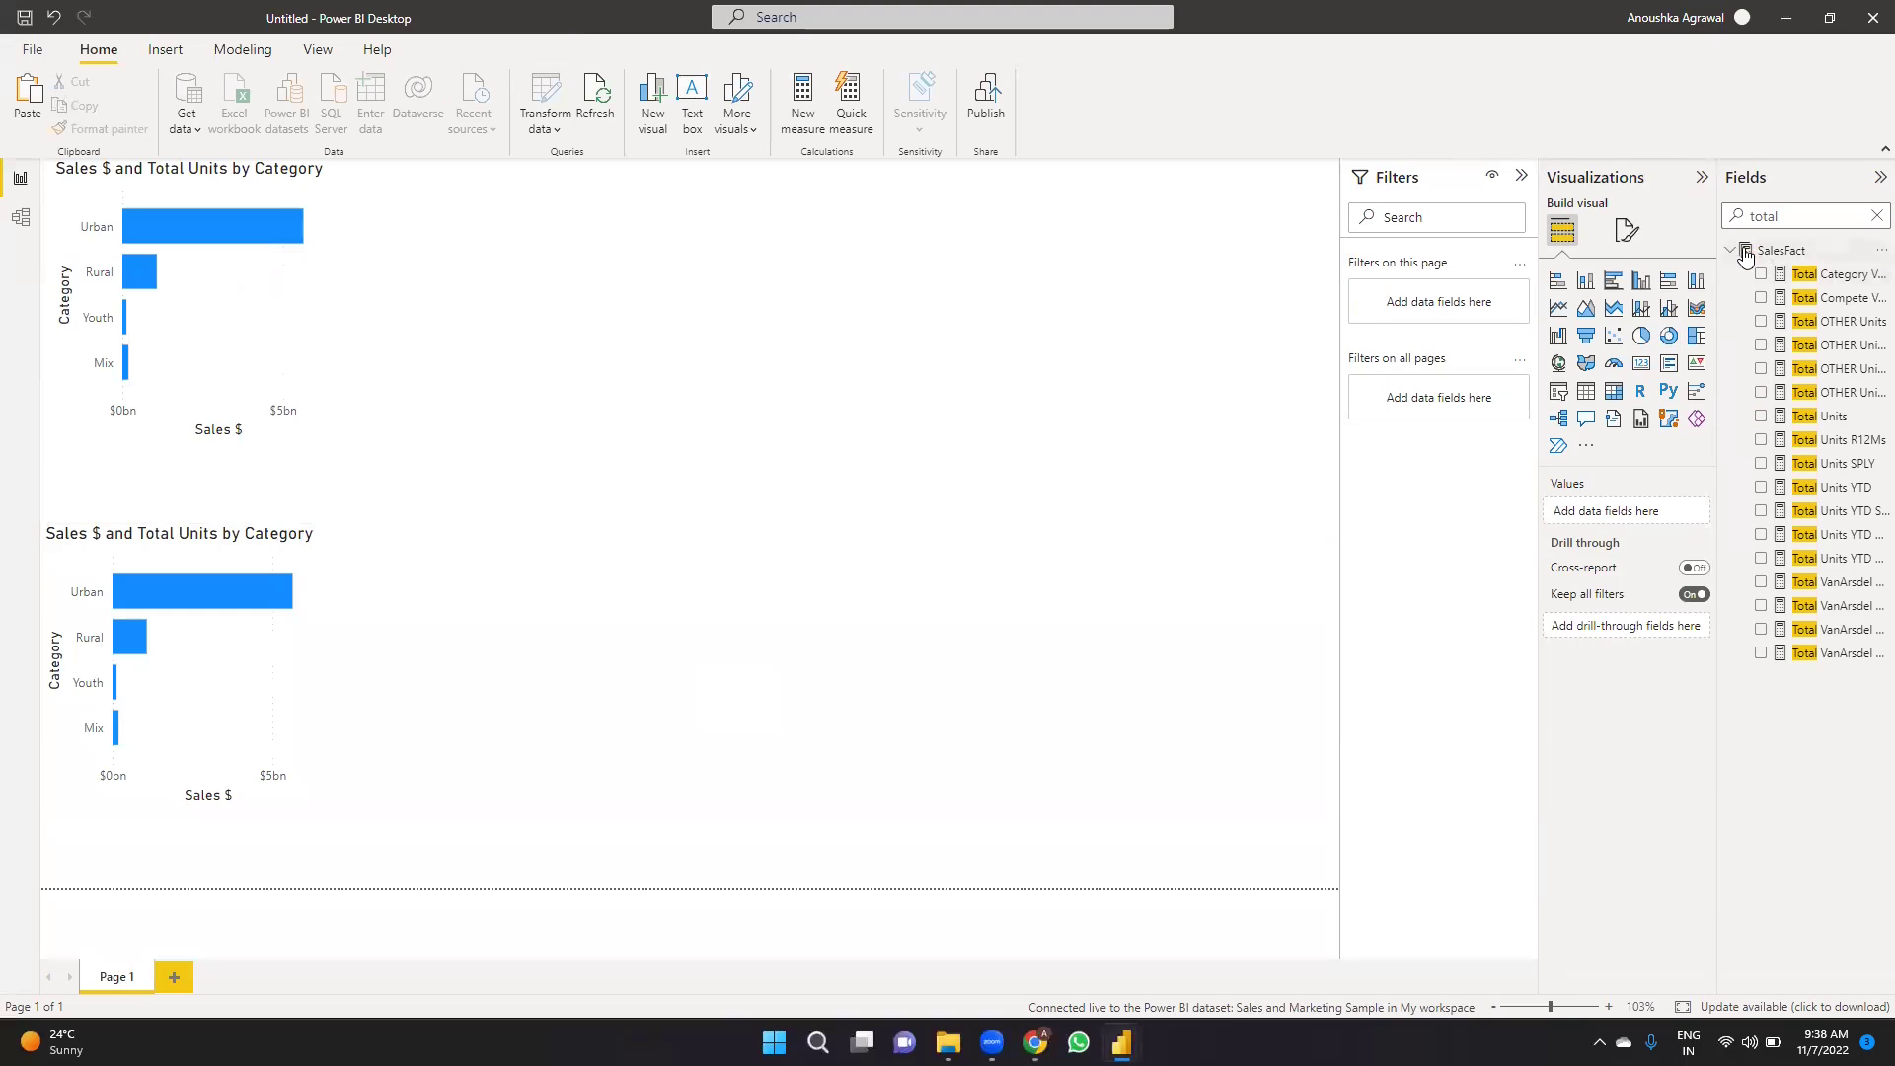
# Create a new measure named Sort Order in the SalesFact table and begin its formula with an IF function.
pyautogui.click(1872, 219)
pyautogui.rightClick(1791, 253)
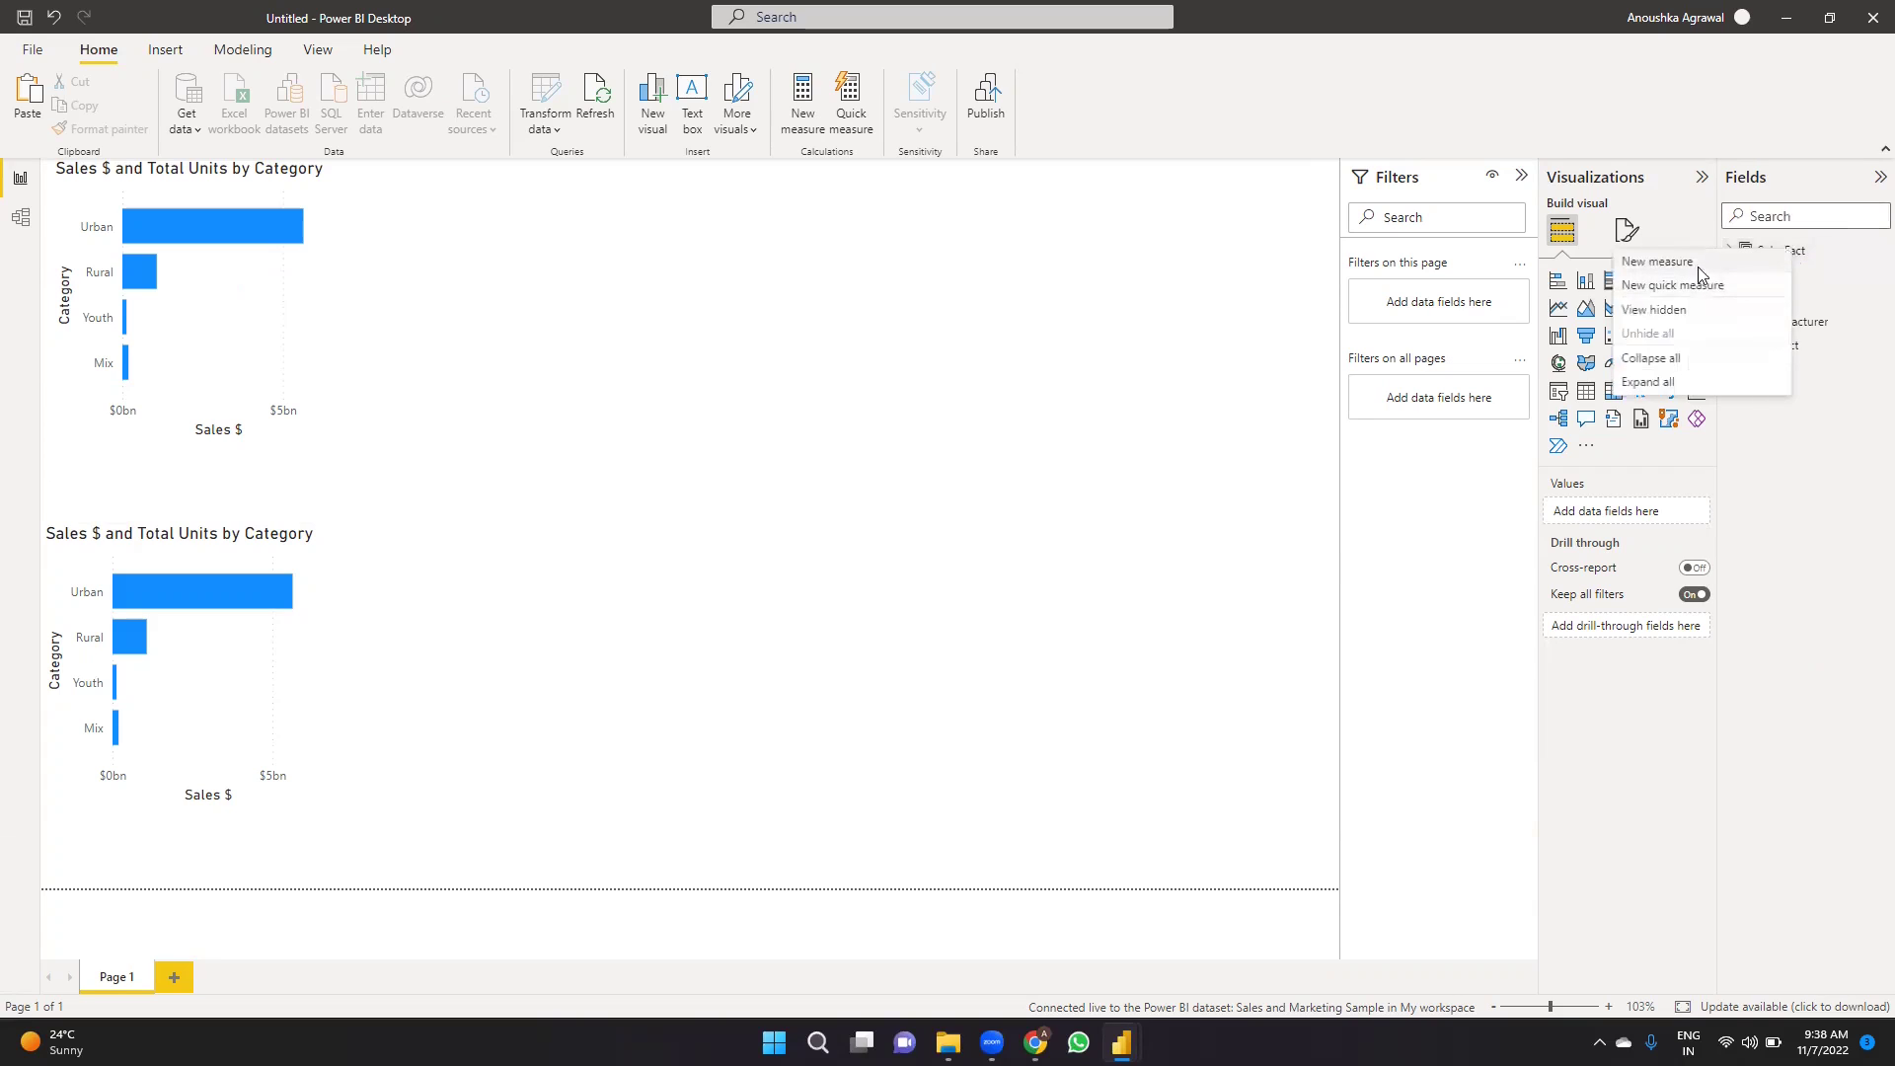
pyautogui.click(1698, 268)
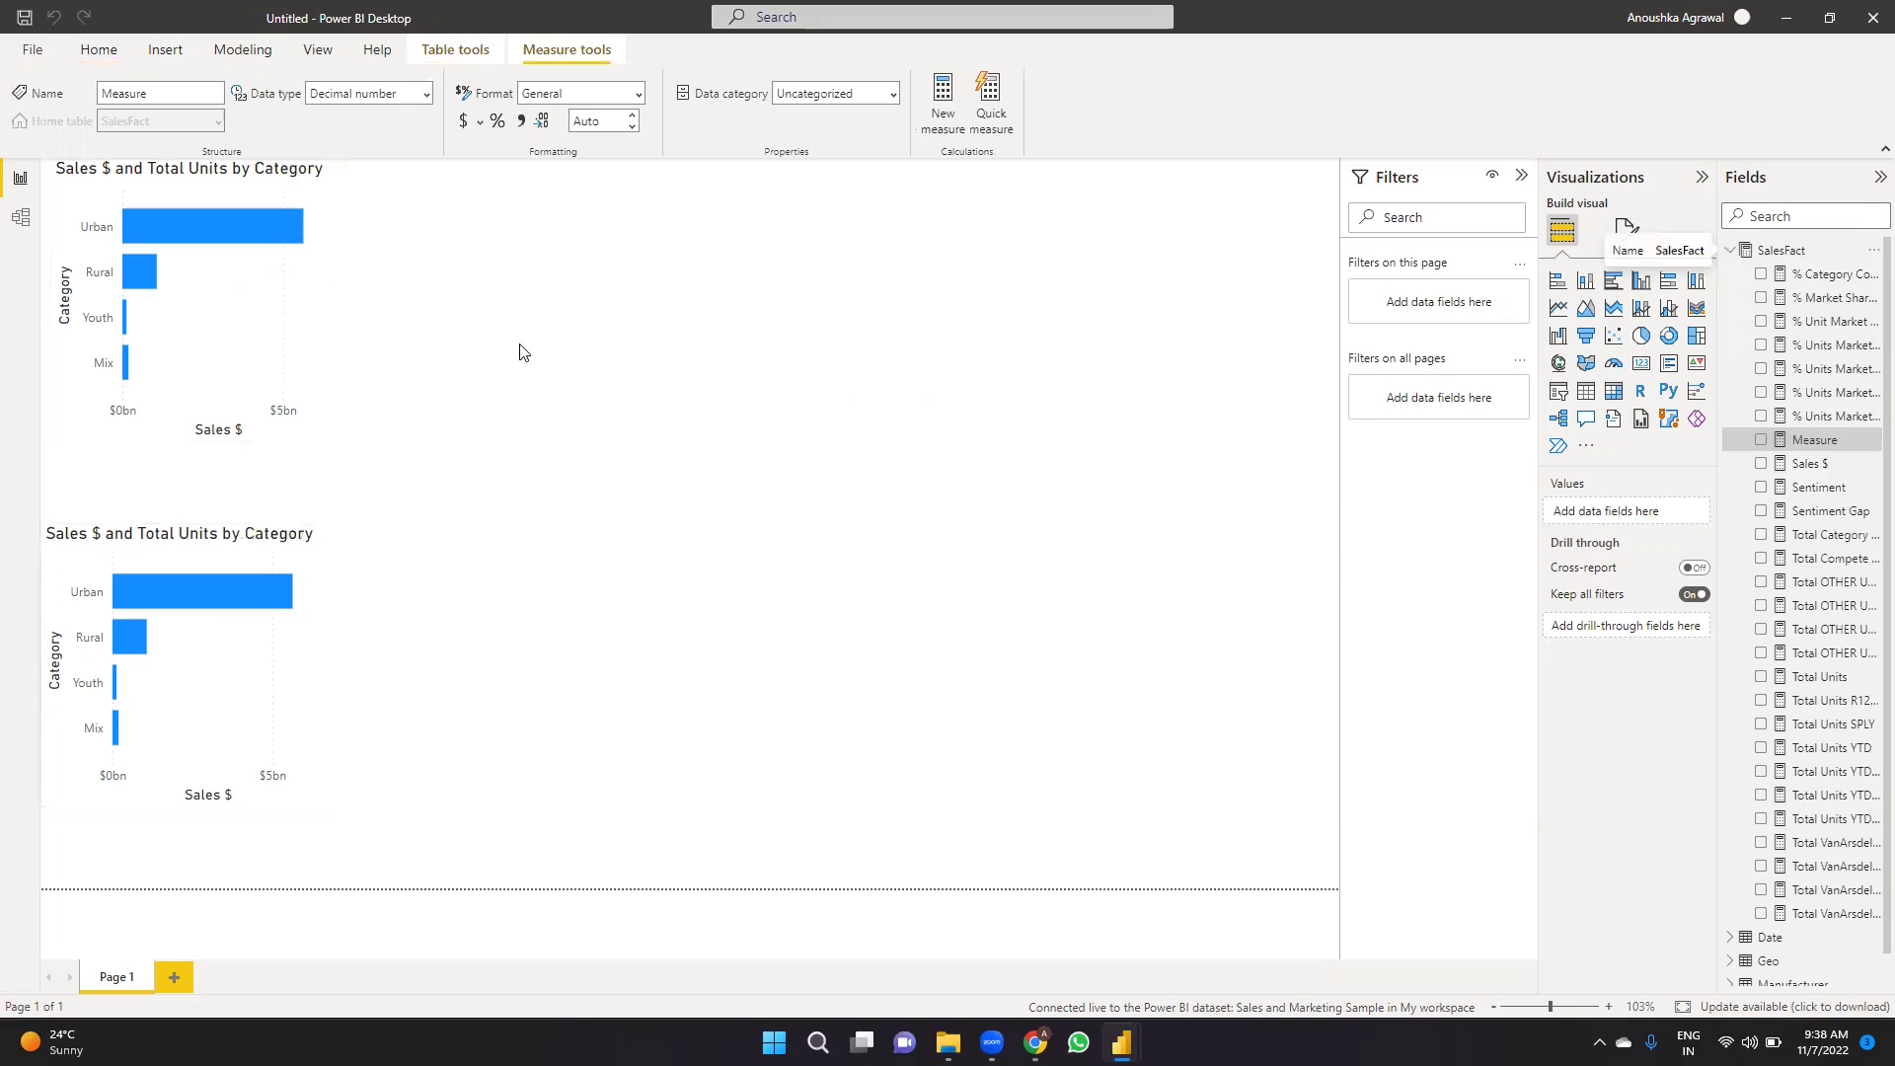
pyautogui.write('S')
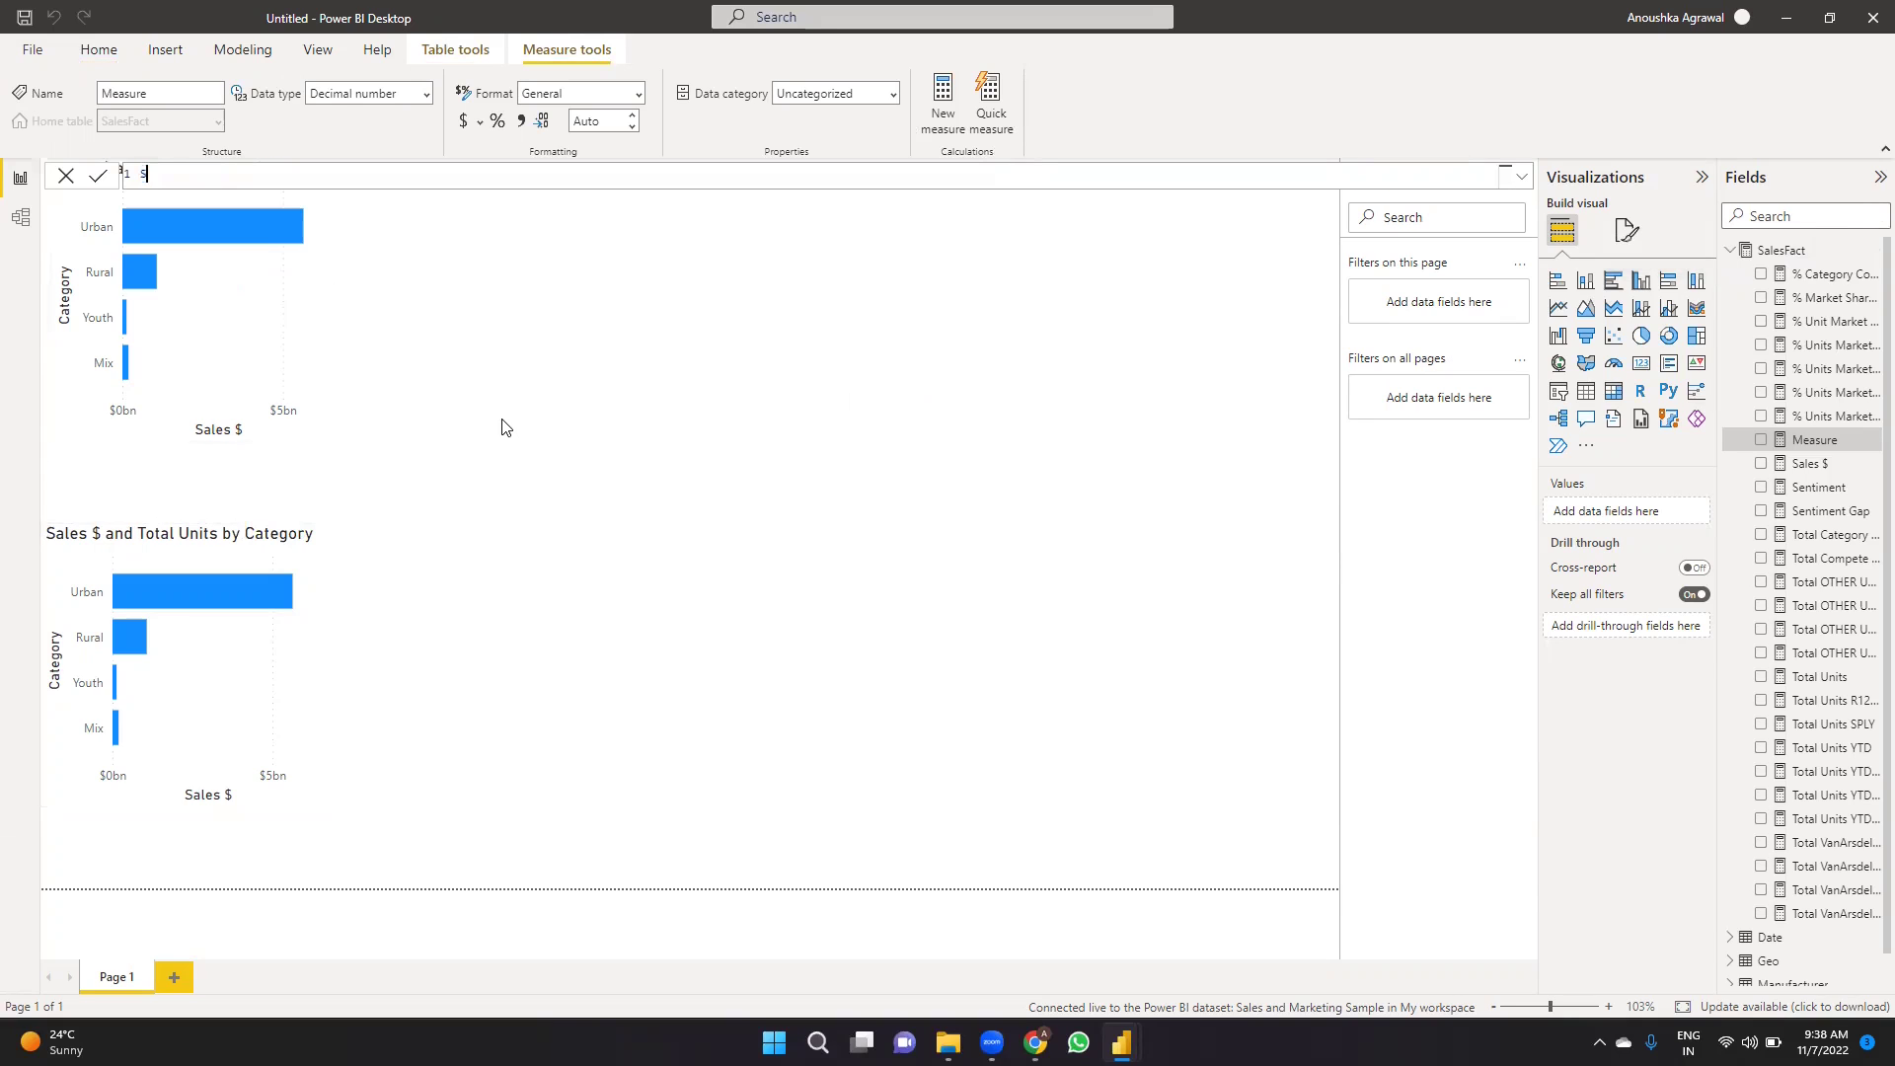
pyautogui.write('ort Order =')
pyautogui.hotkey('shift', 'Return')
pyautogui.write('if')
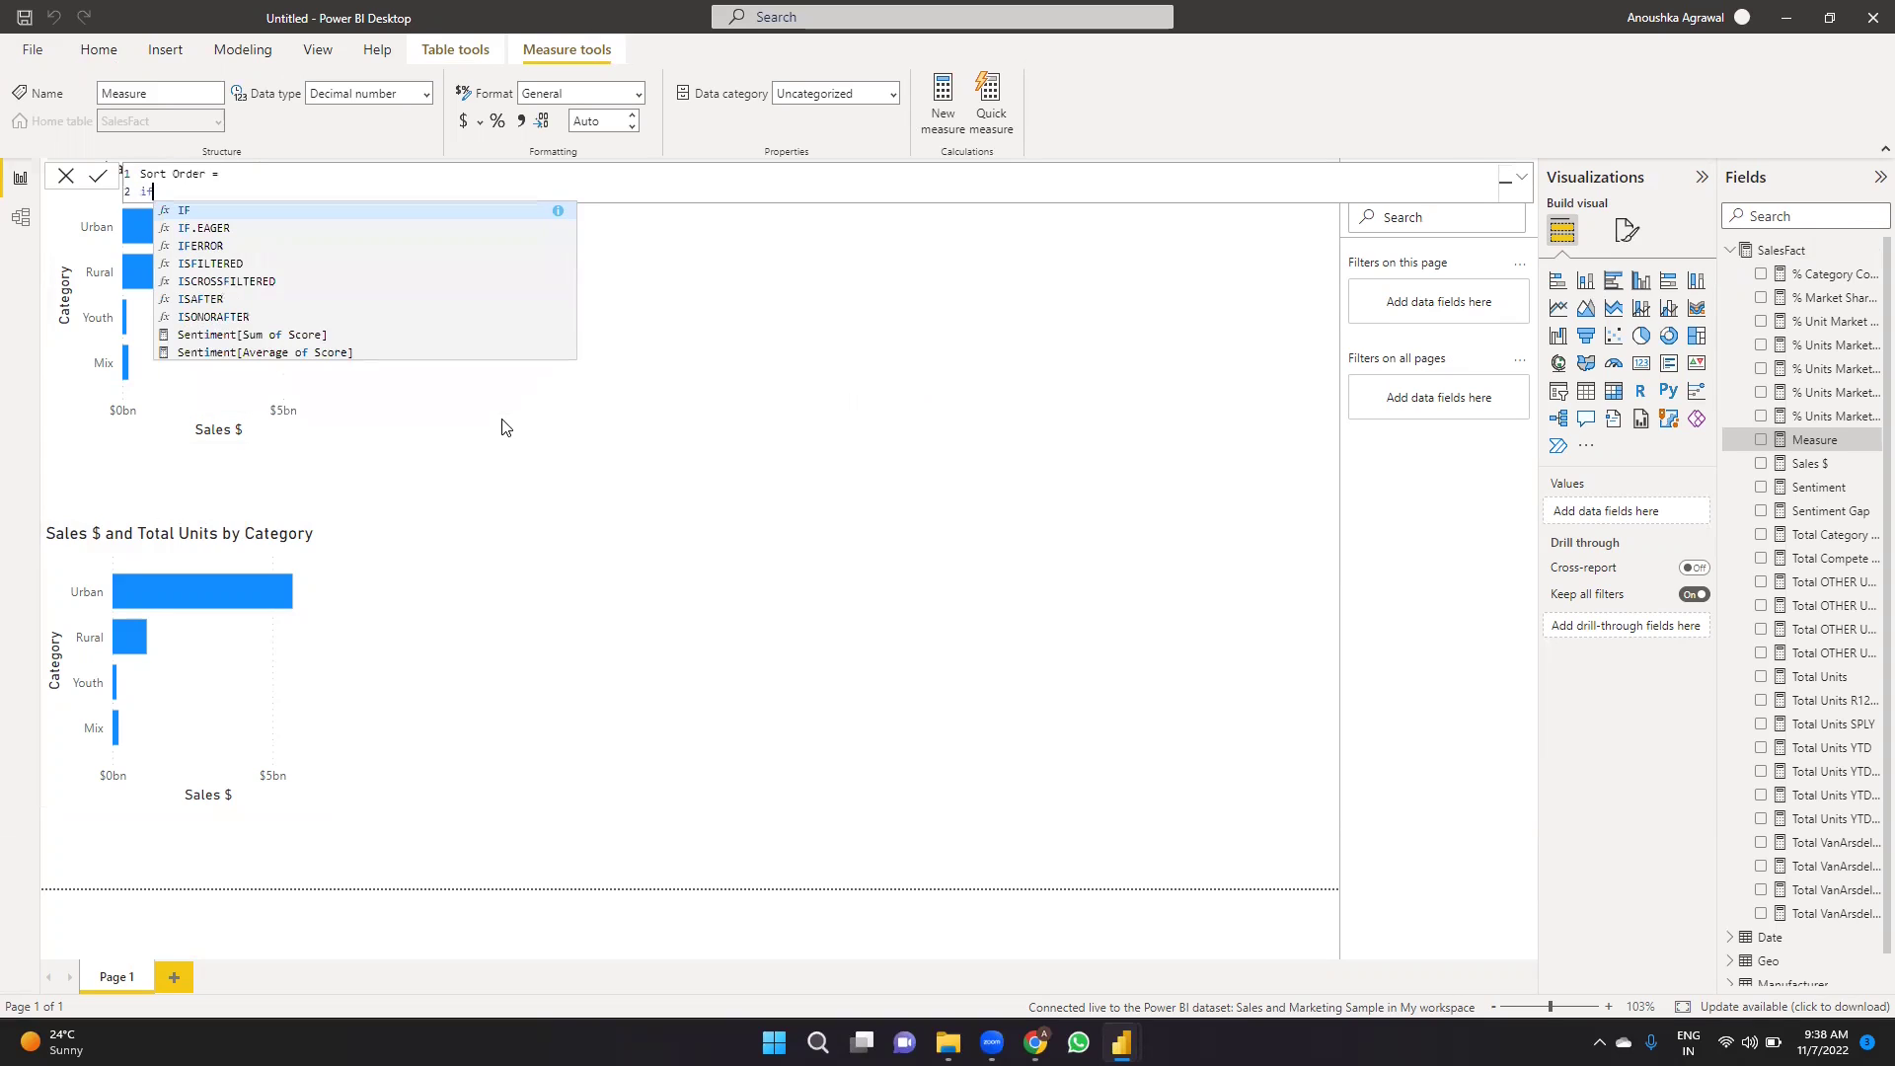
pyautogui.press('Tab')
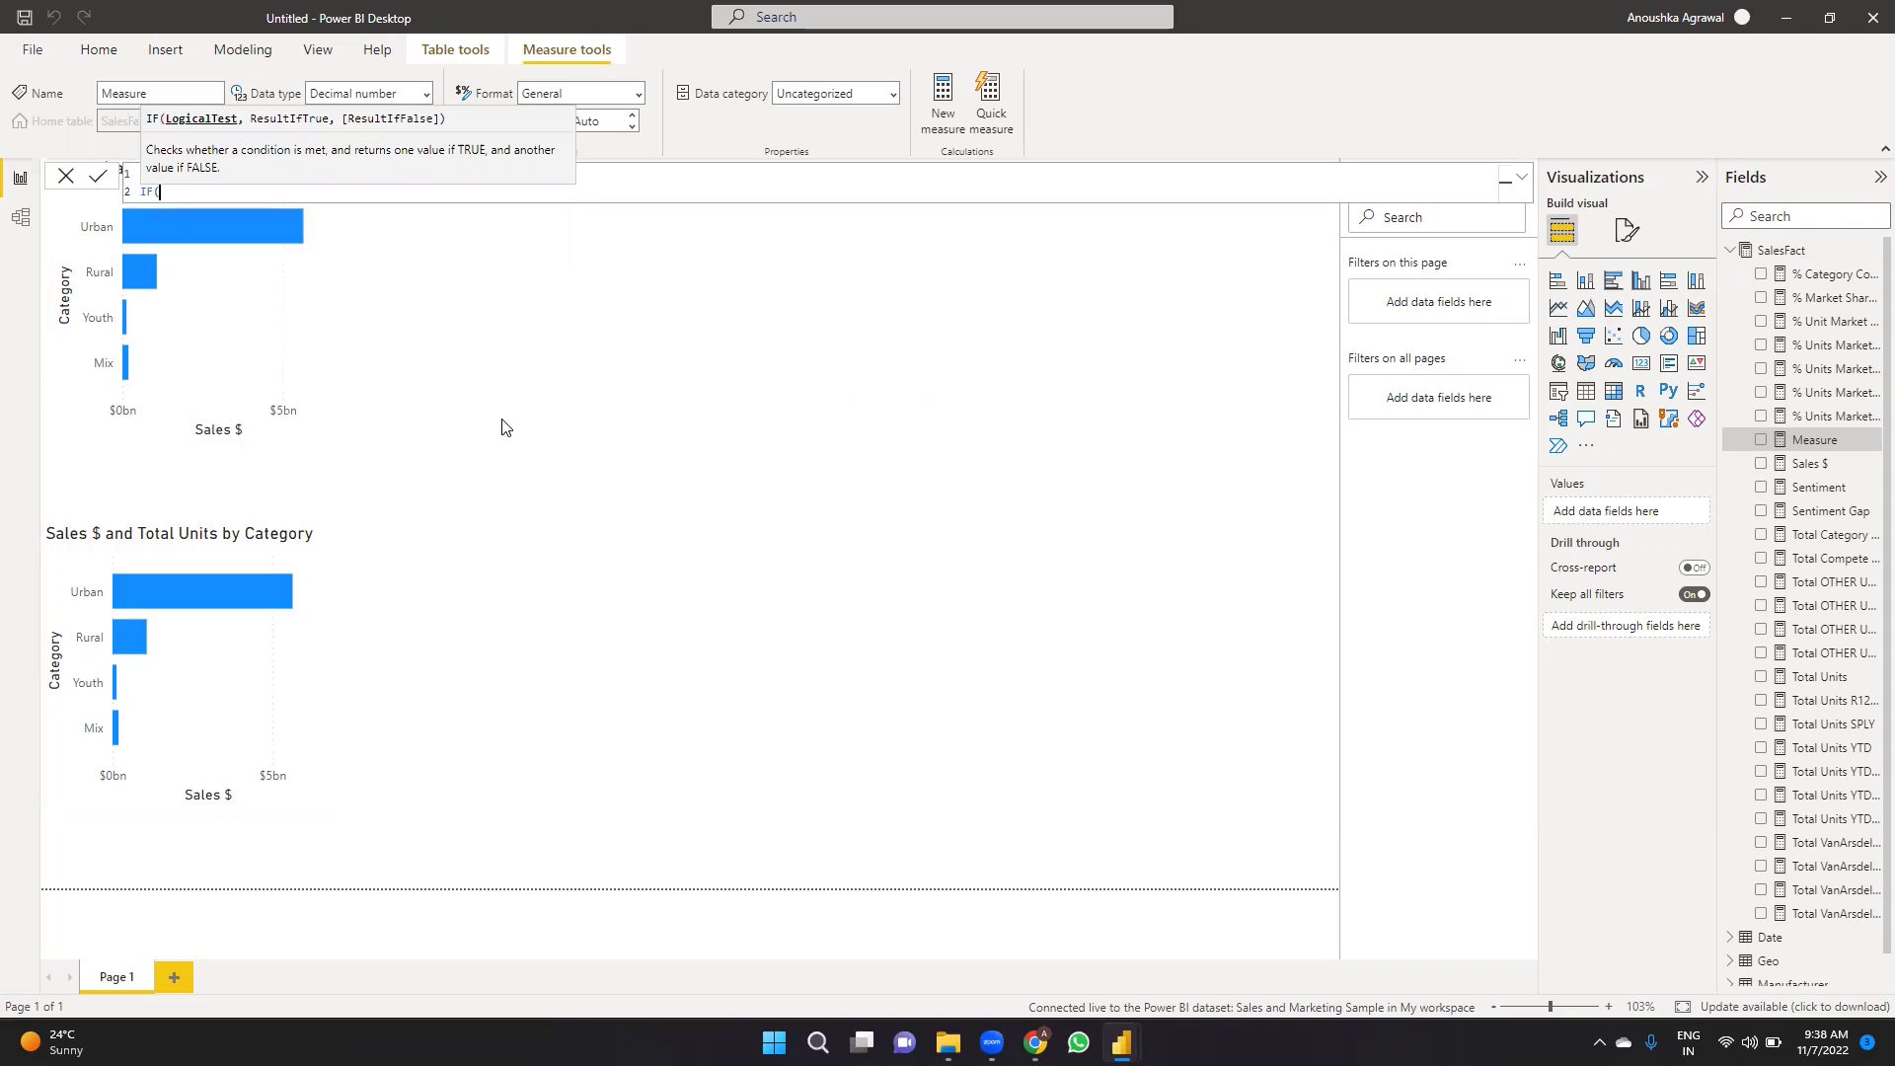
# Try to reference the Category column in the IF condition of the Sort Order measure.
pyautogui.write('categ')
pyautogui.press('Down')
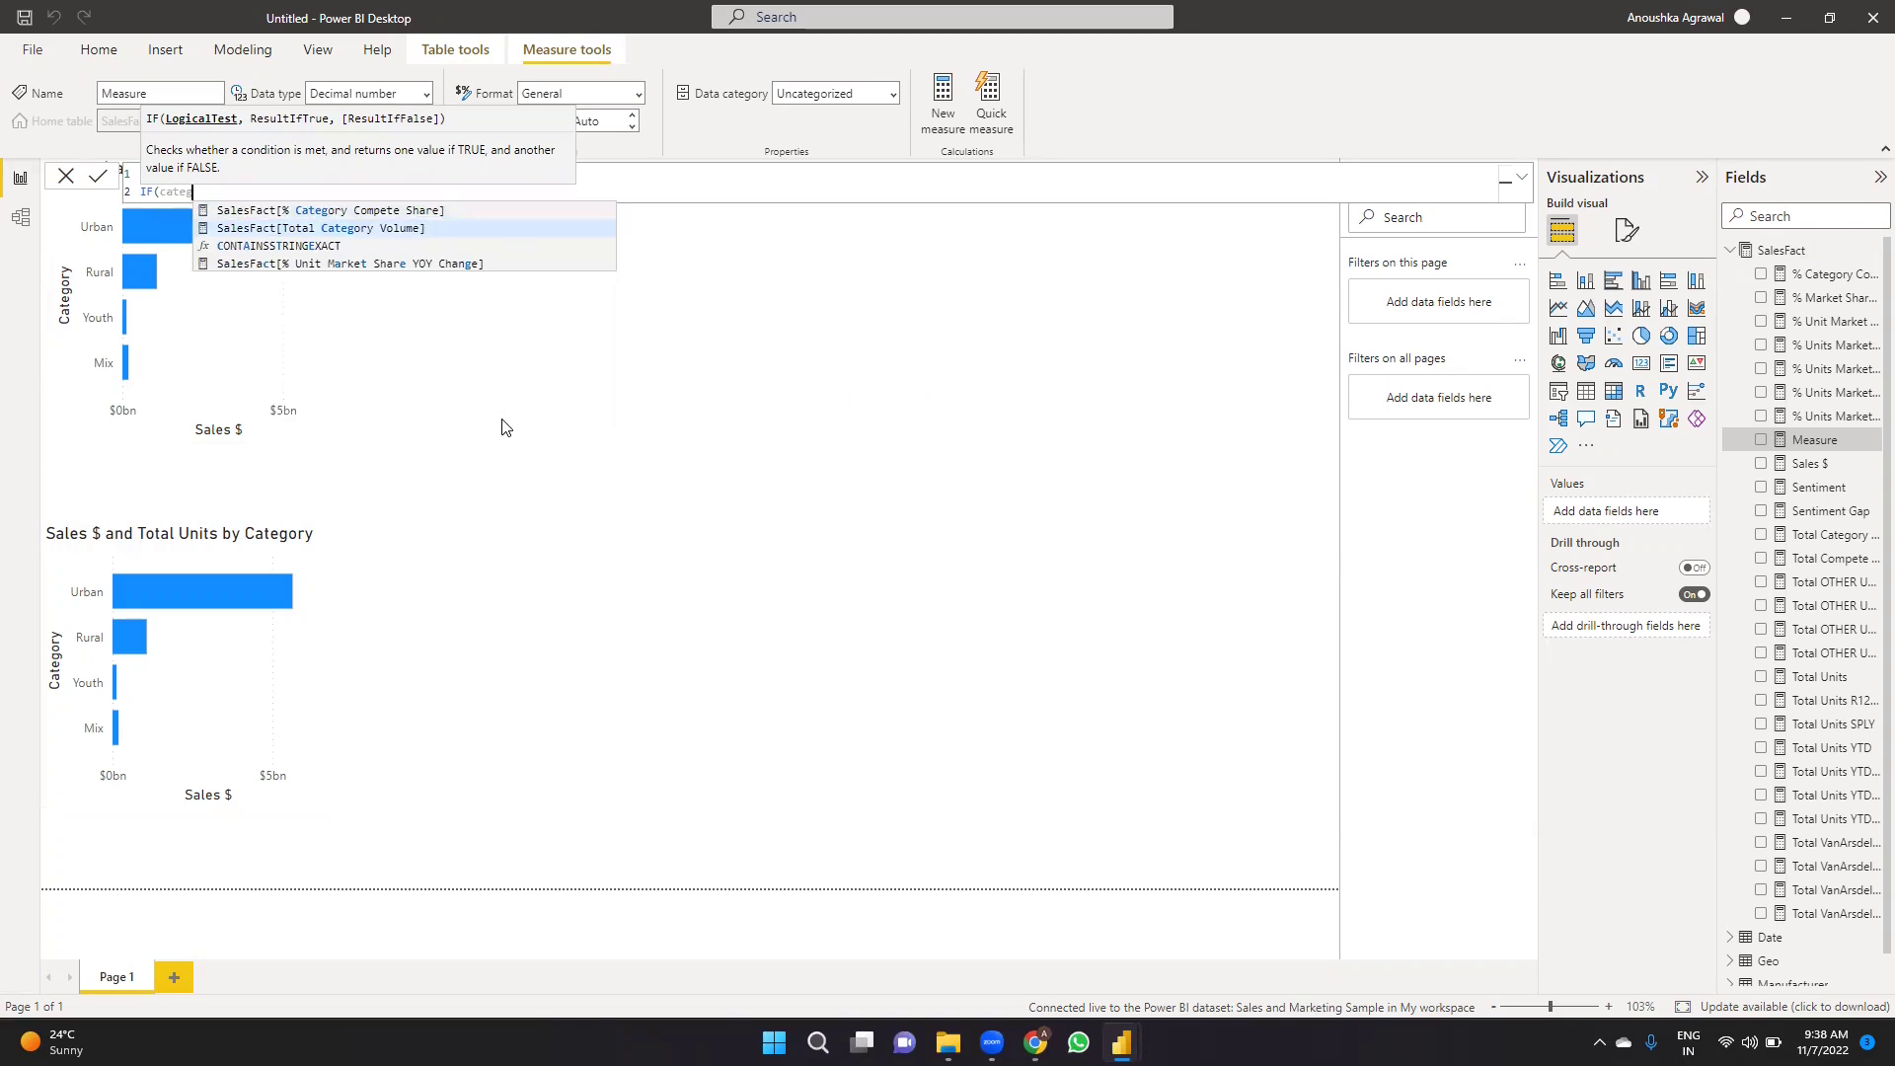
pyautogui.press('BackSpace')
pyautogui.press('BackSpace')
pyautogui.press('BackSpace')
pyautogui.press('BackSpace')
pyautogui.press('BackSpace')
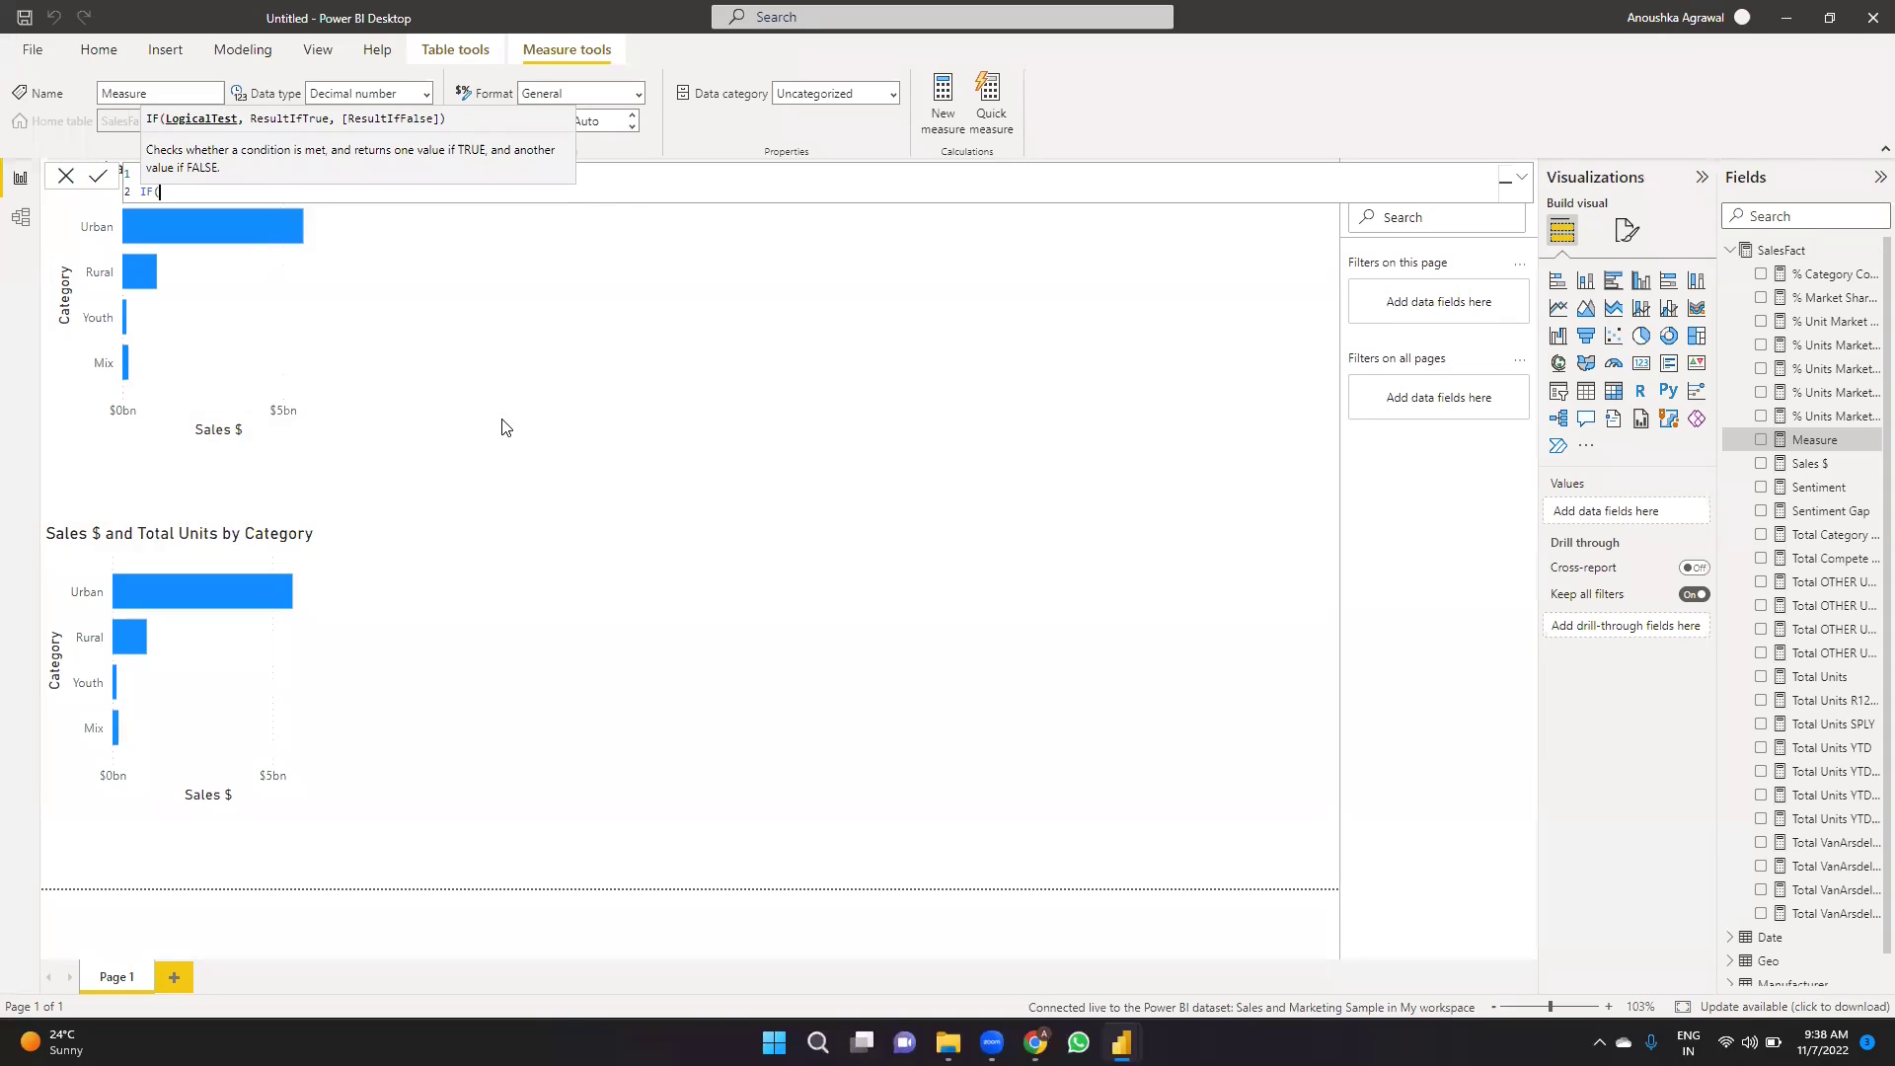
pyautogui.write('cate')
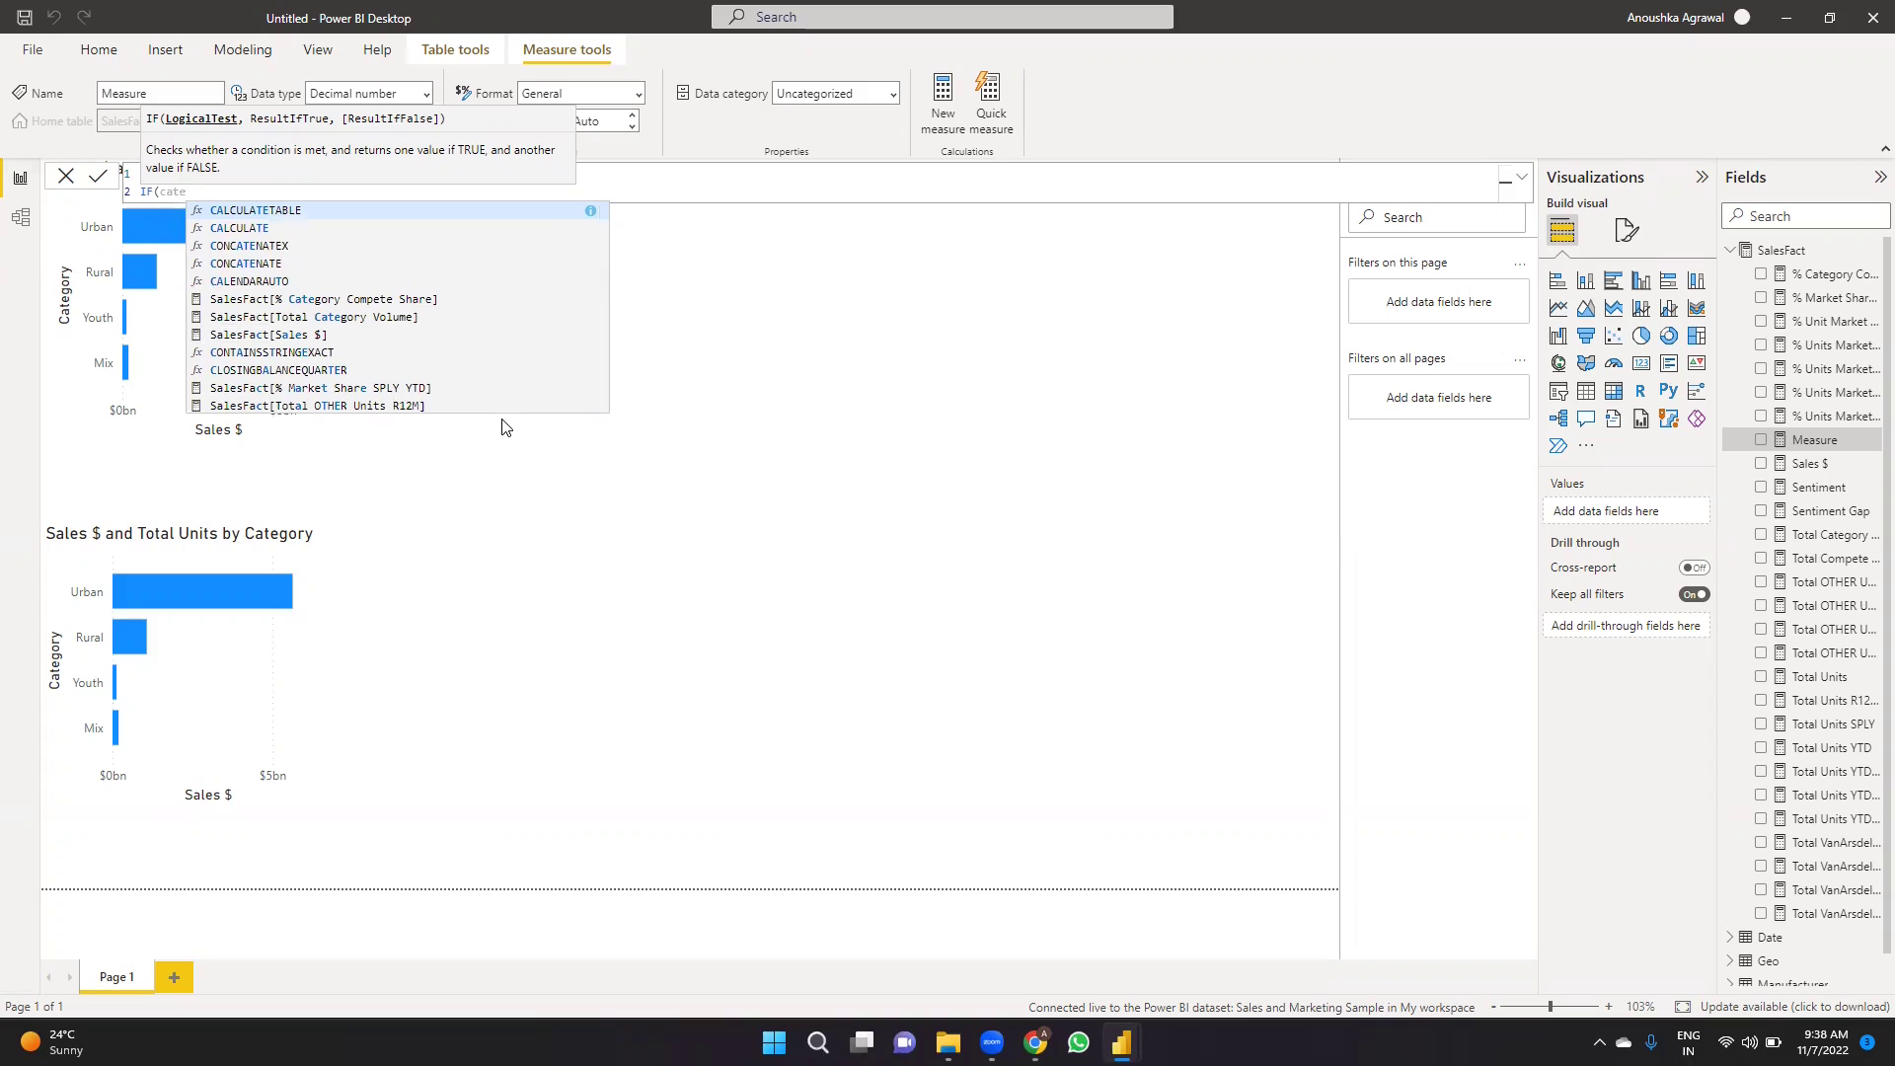
pyautogui.write('go')
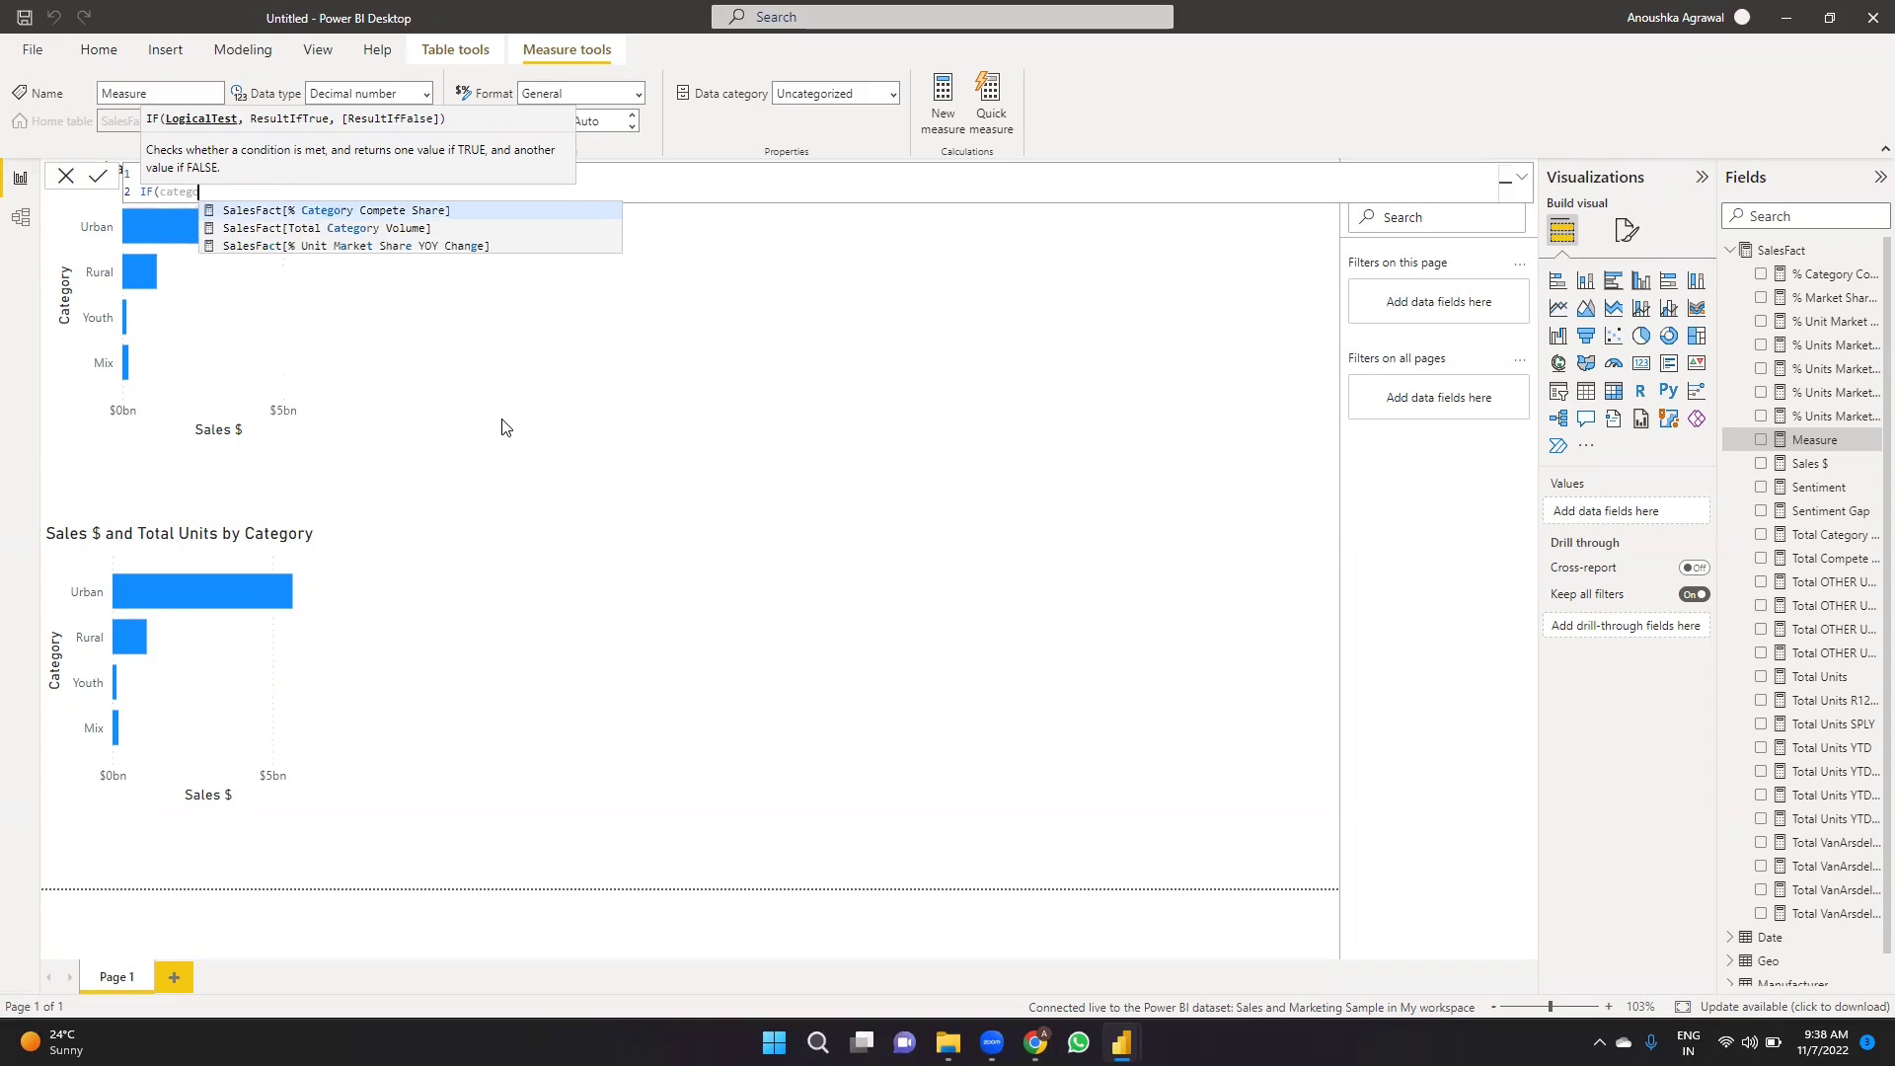
pyautogui.click(309, 671)
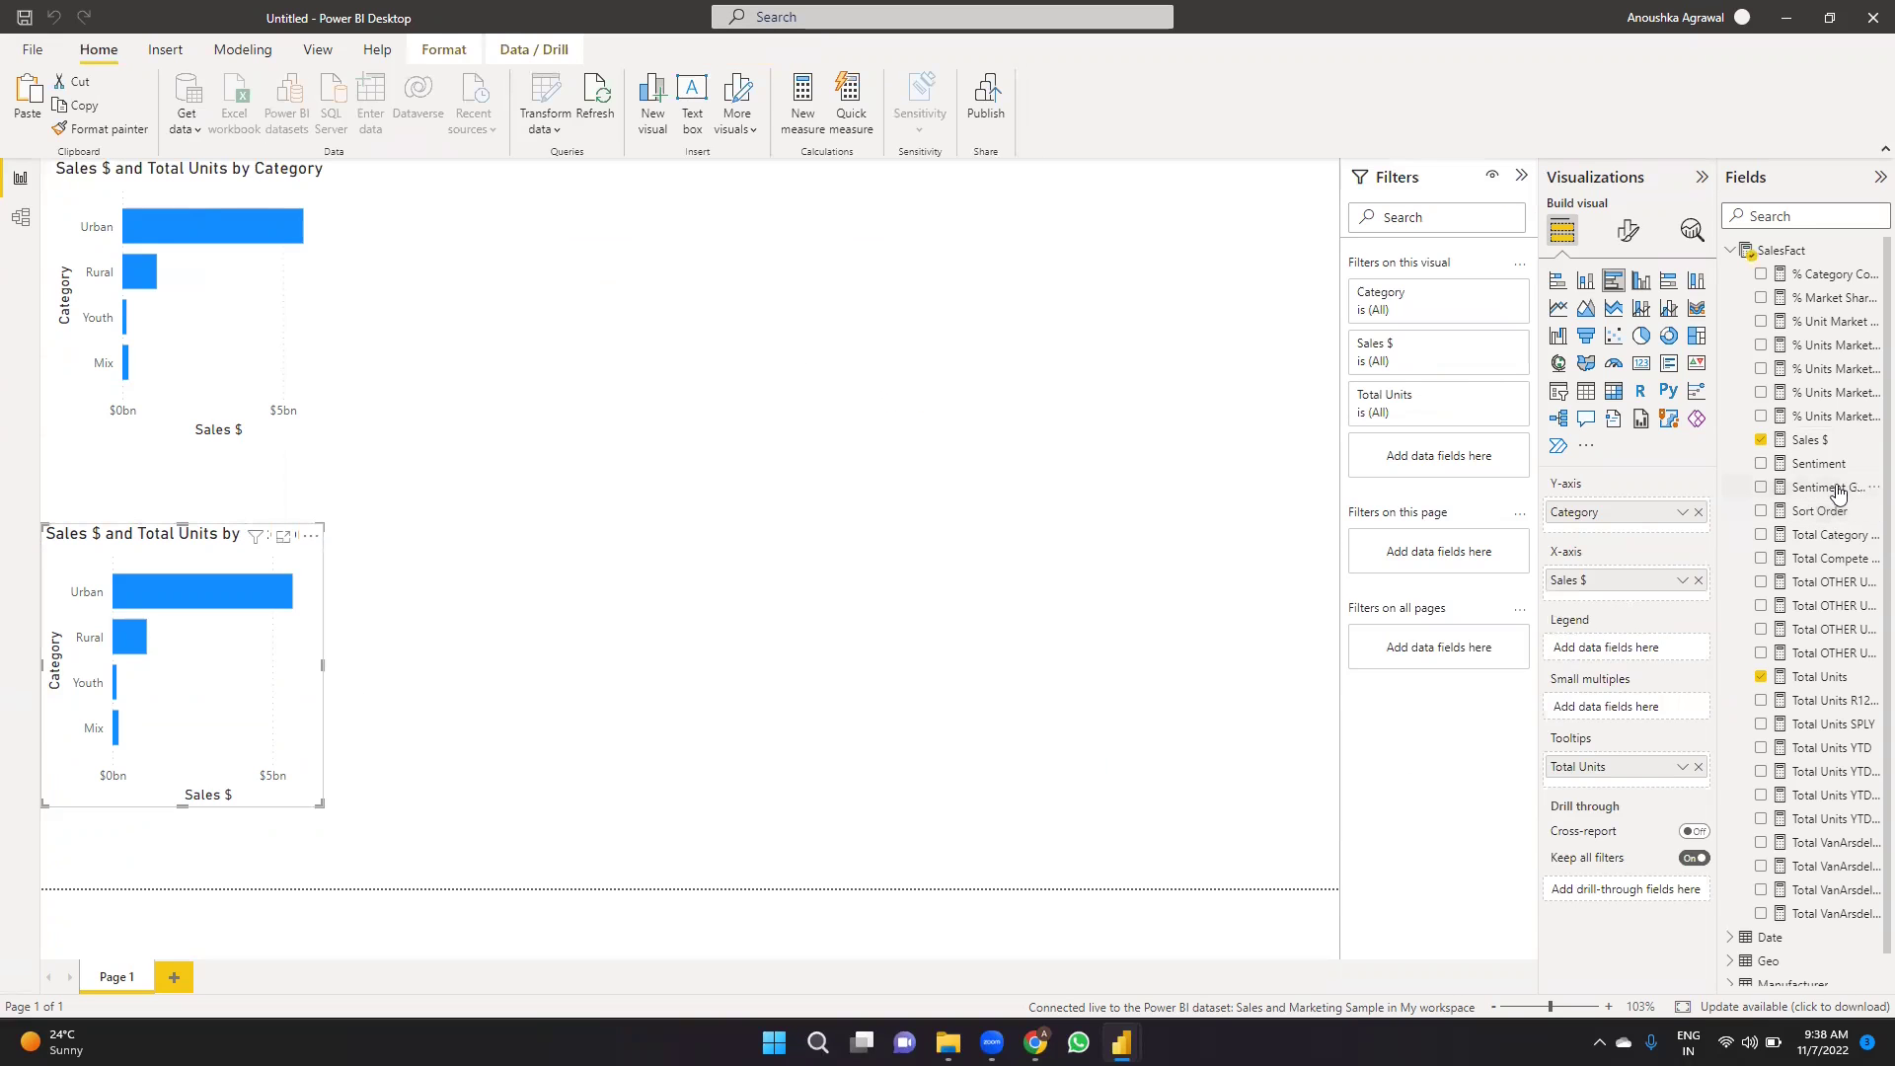
# Search the fields for "cate" and start a new measure in the Product table.
pyautogui.scroll(-1, 1791, 753)
pyautogui.click(1777, 214)
pyautogui.write('v')
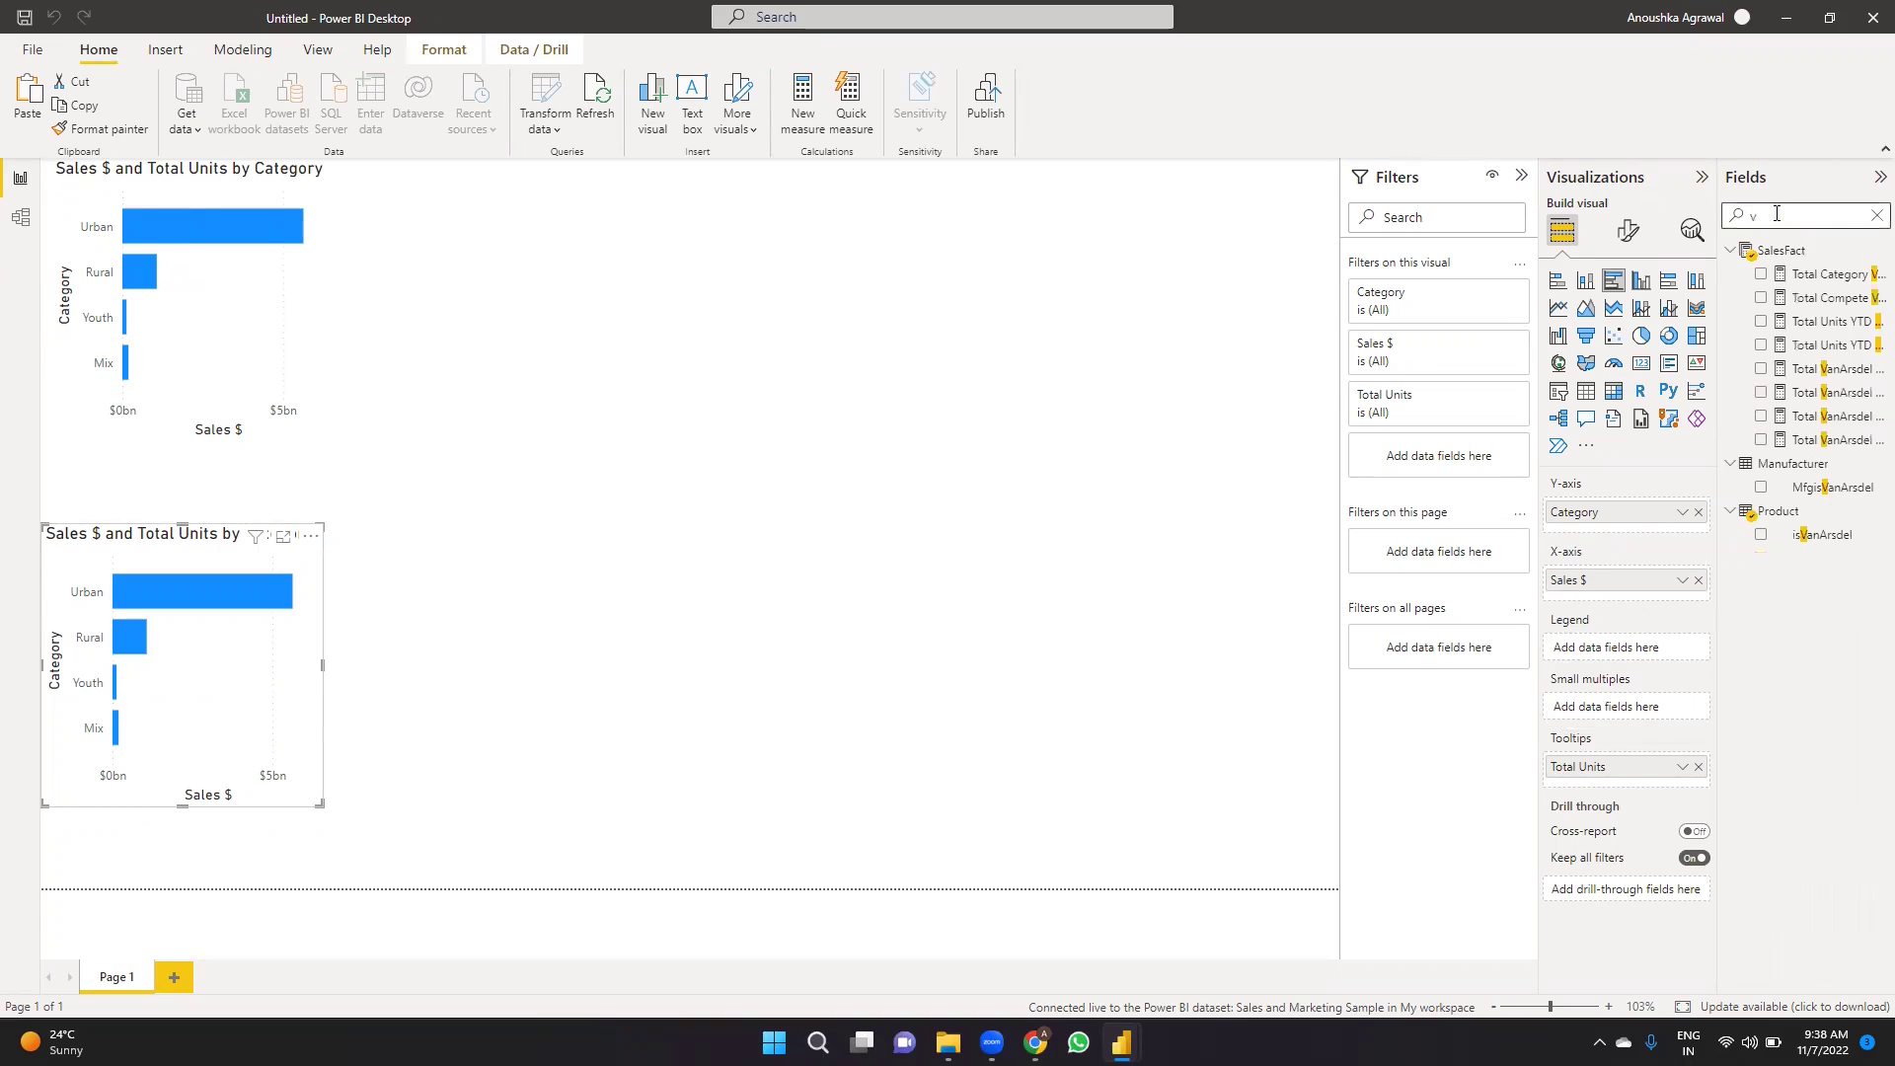
pyautogui.press('BackSpace')
pyautogui.write('cate')
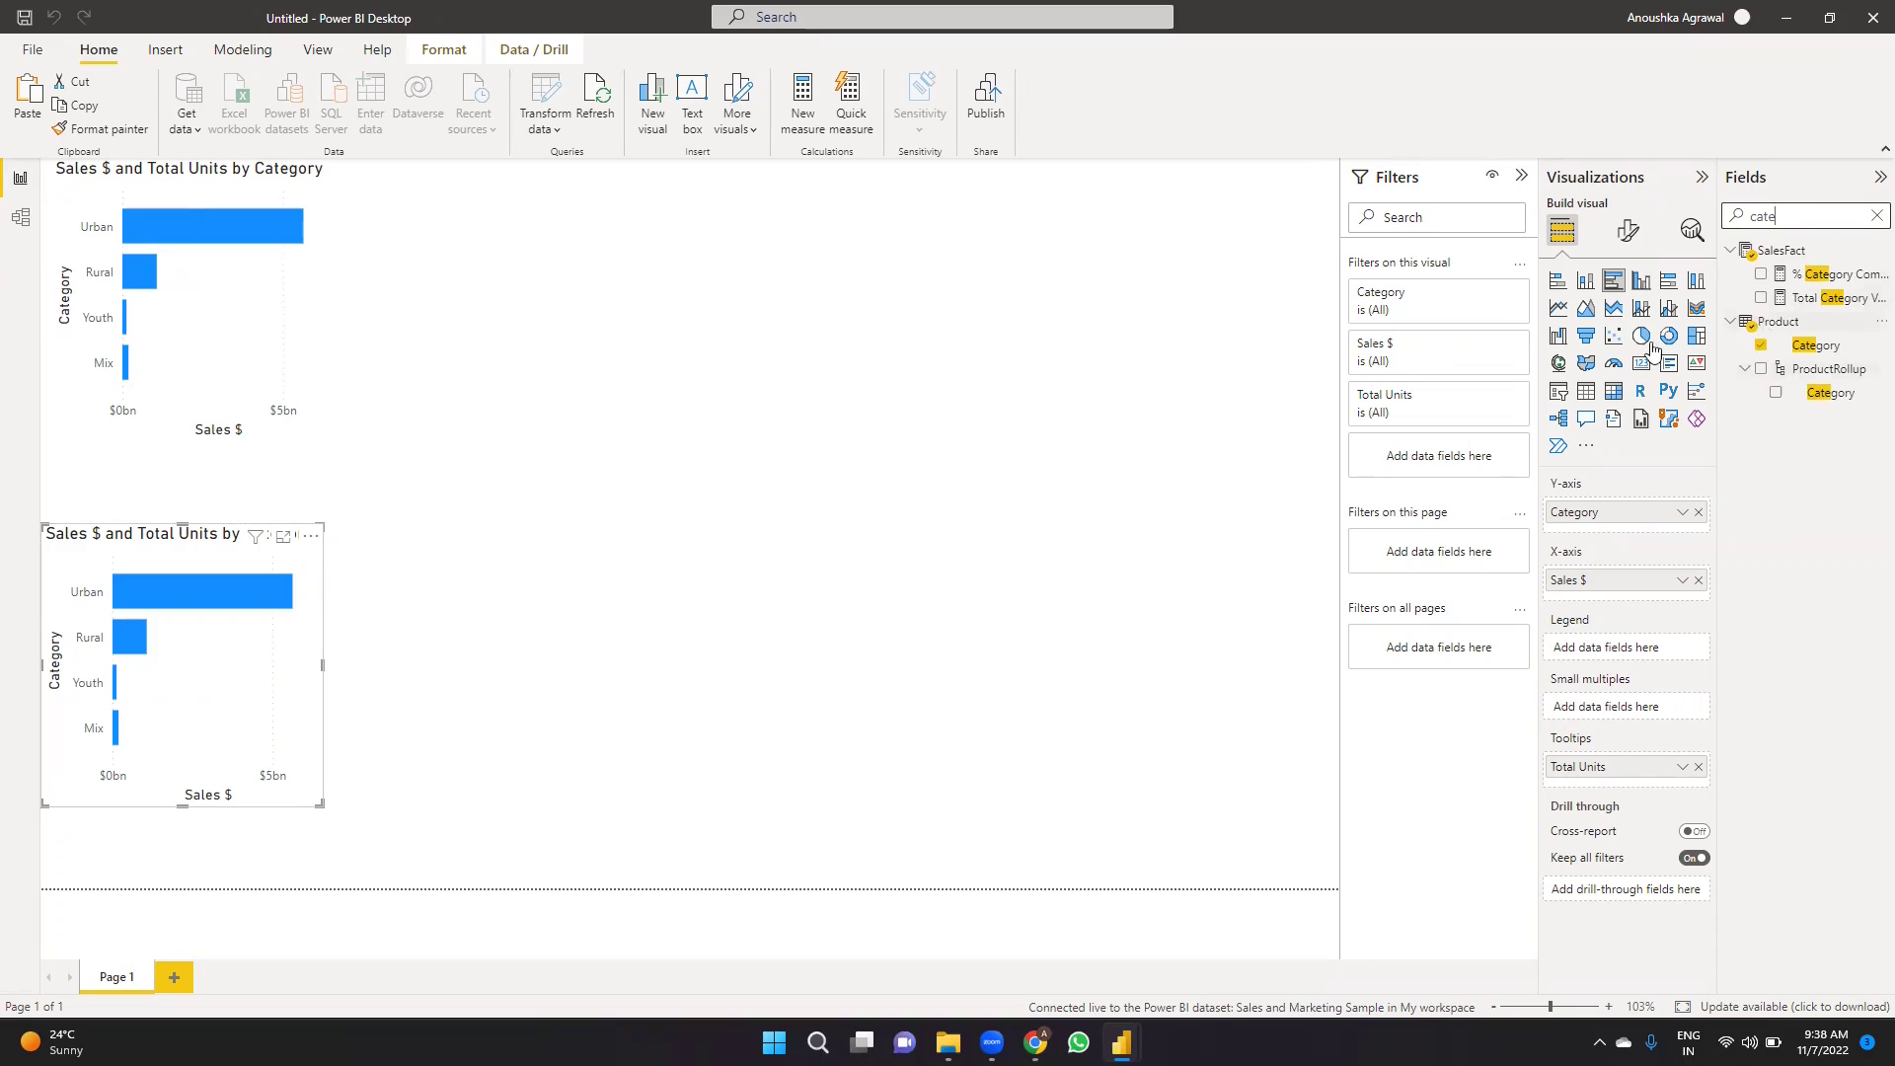
pyautogui.rightClick(1760, 326)
pyautogui.click(1678, 336)
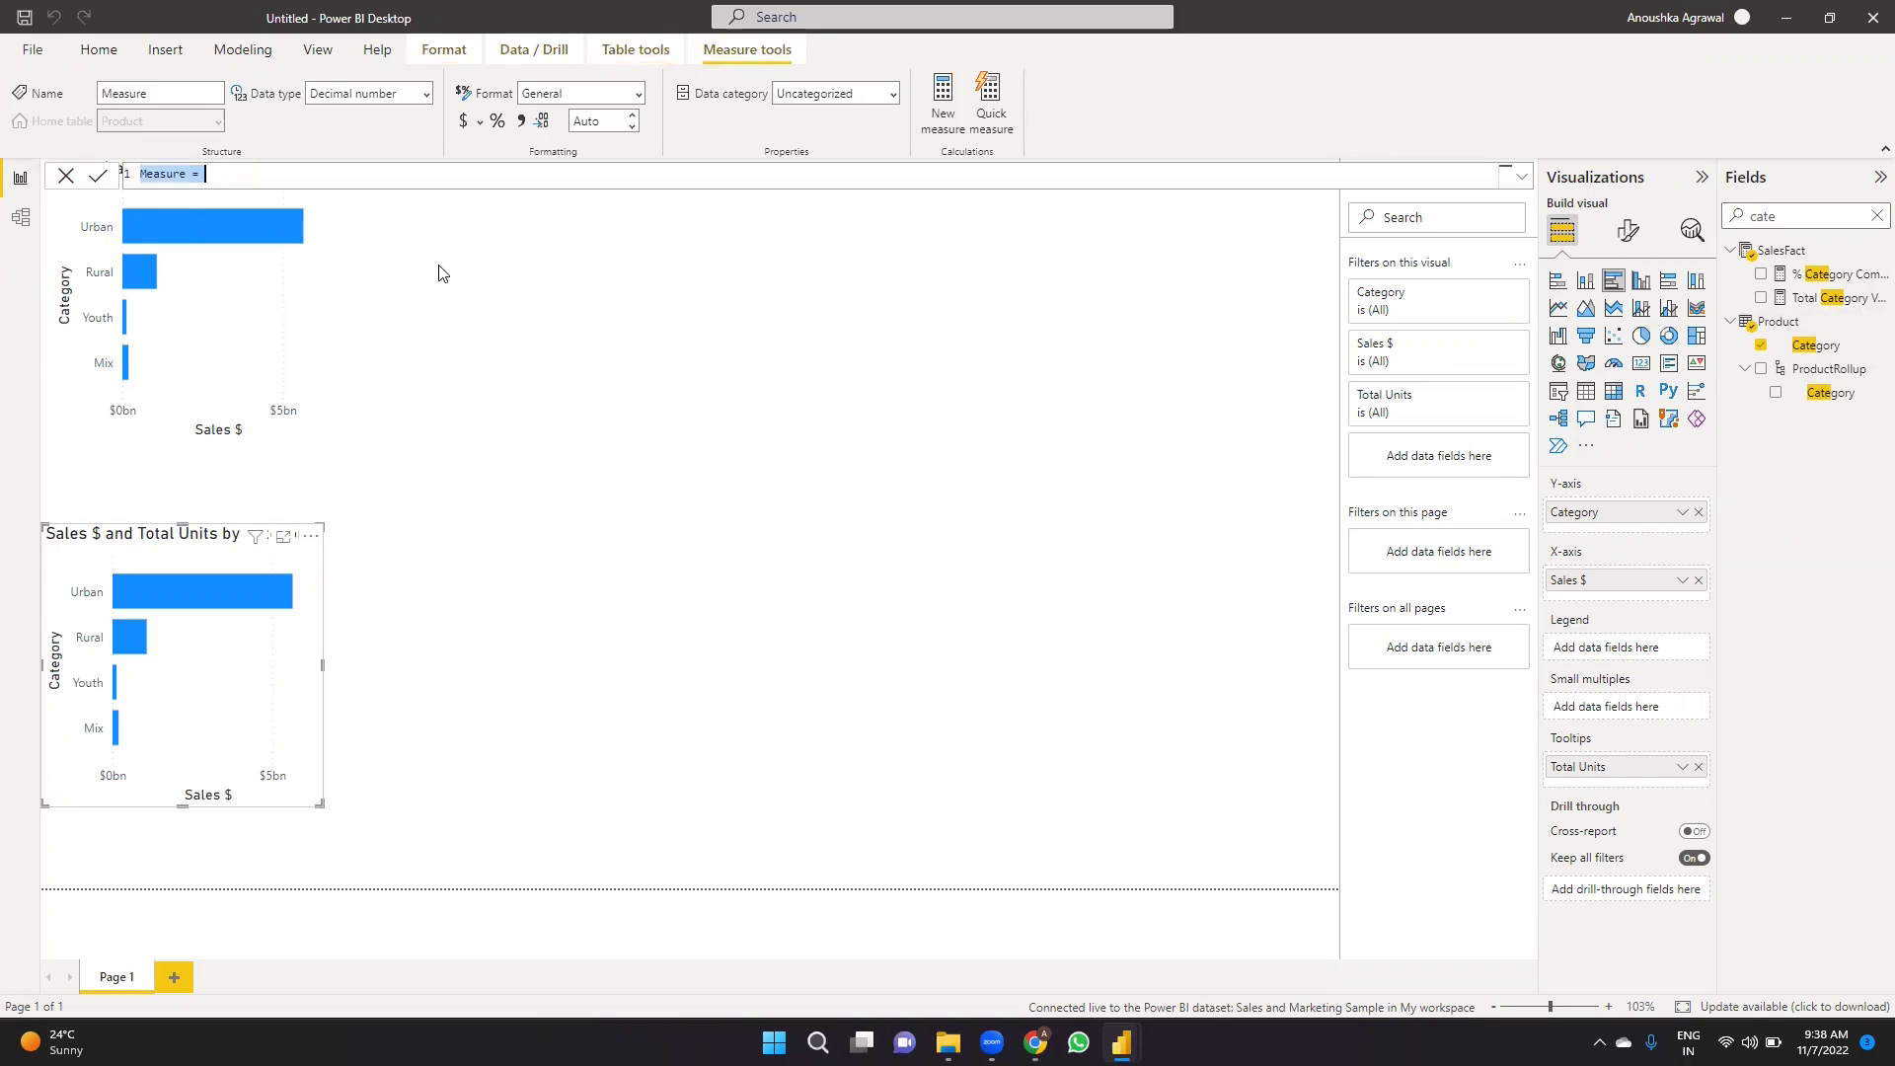
# Try to define a Sort Order measure in the Product table with an IF condition on Category.
pyautogui.write('sc')
pyautogui.write('rt order =')
pyautogui.hotkey('shift', 'Return')
pyautogui.write('IF(categ')
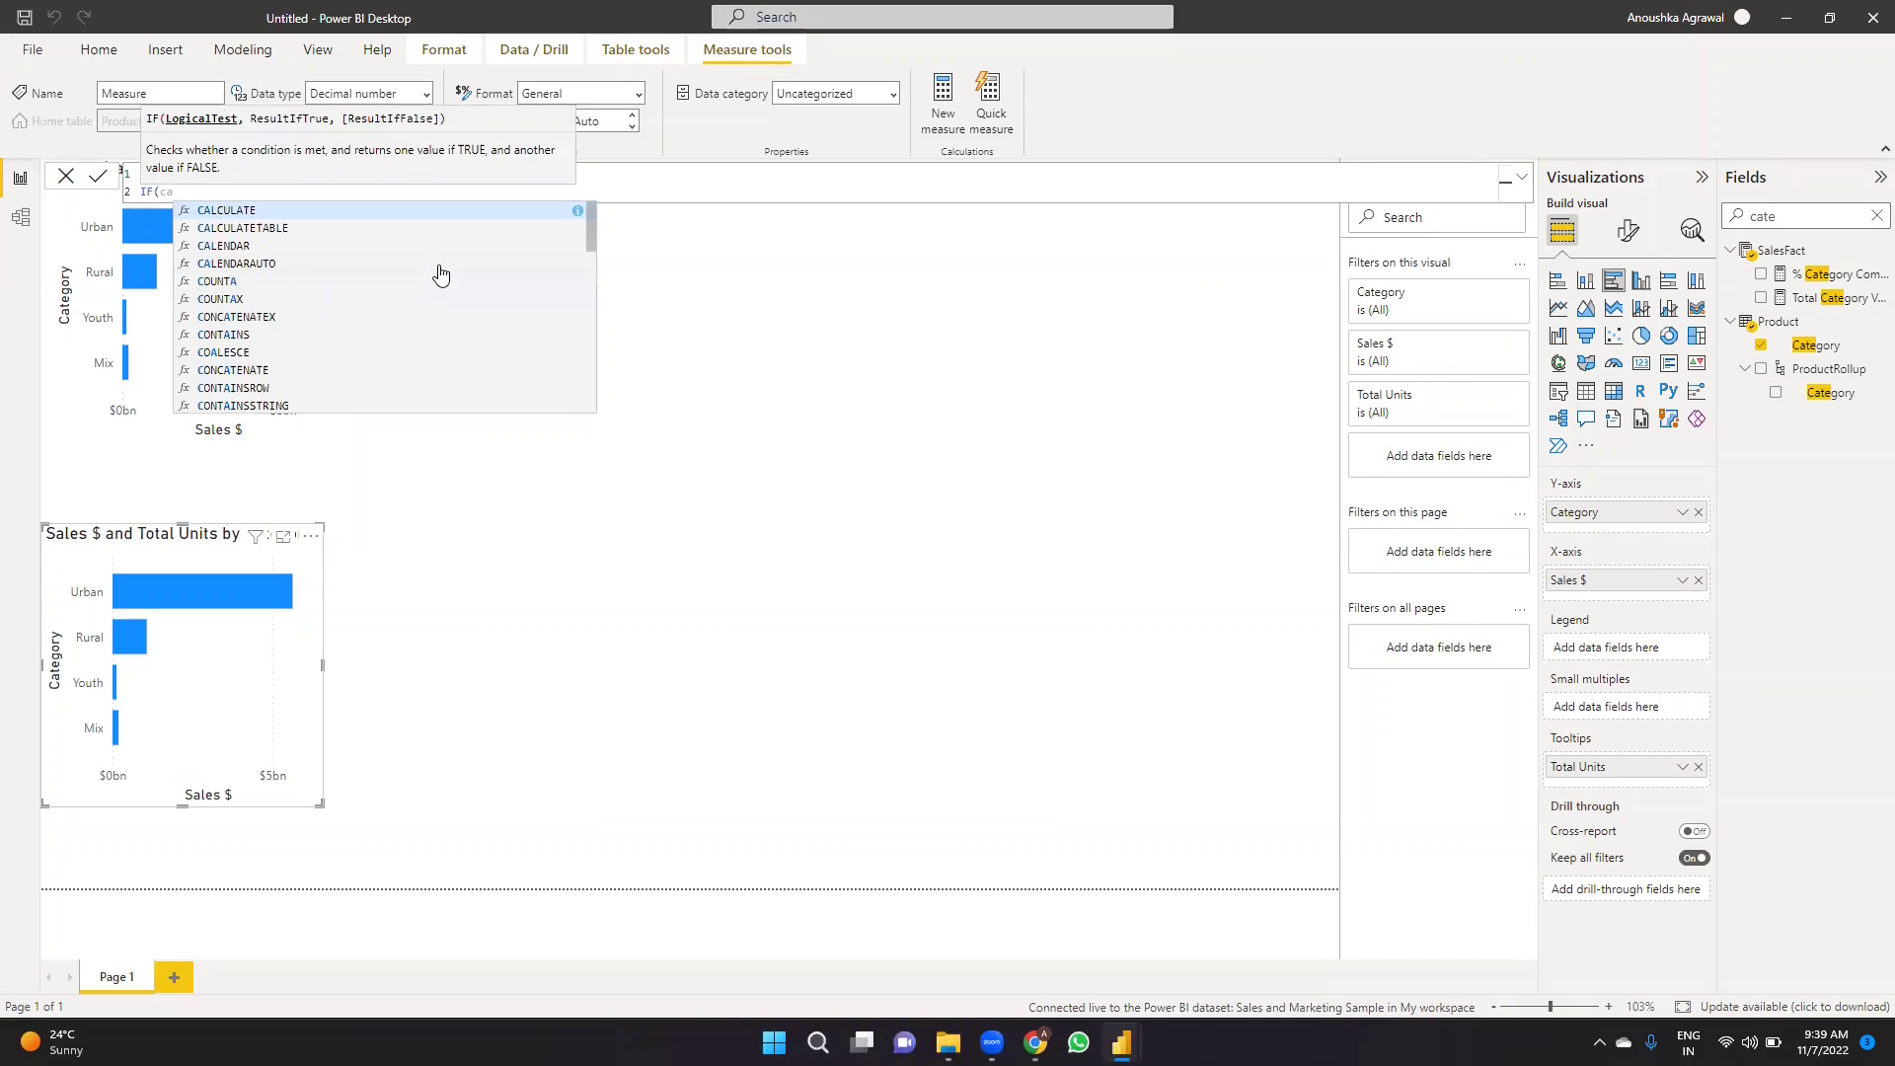
pyautogui.press('Down')
pyautogui.press('Down')
pyautogui.press('Down')
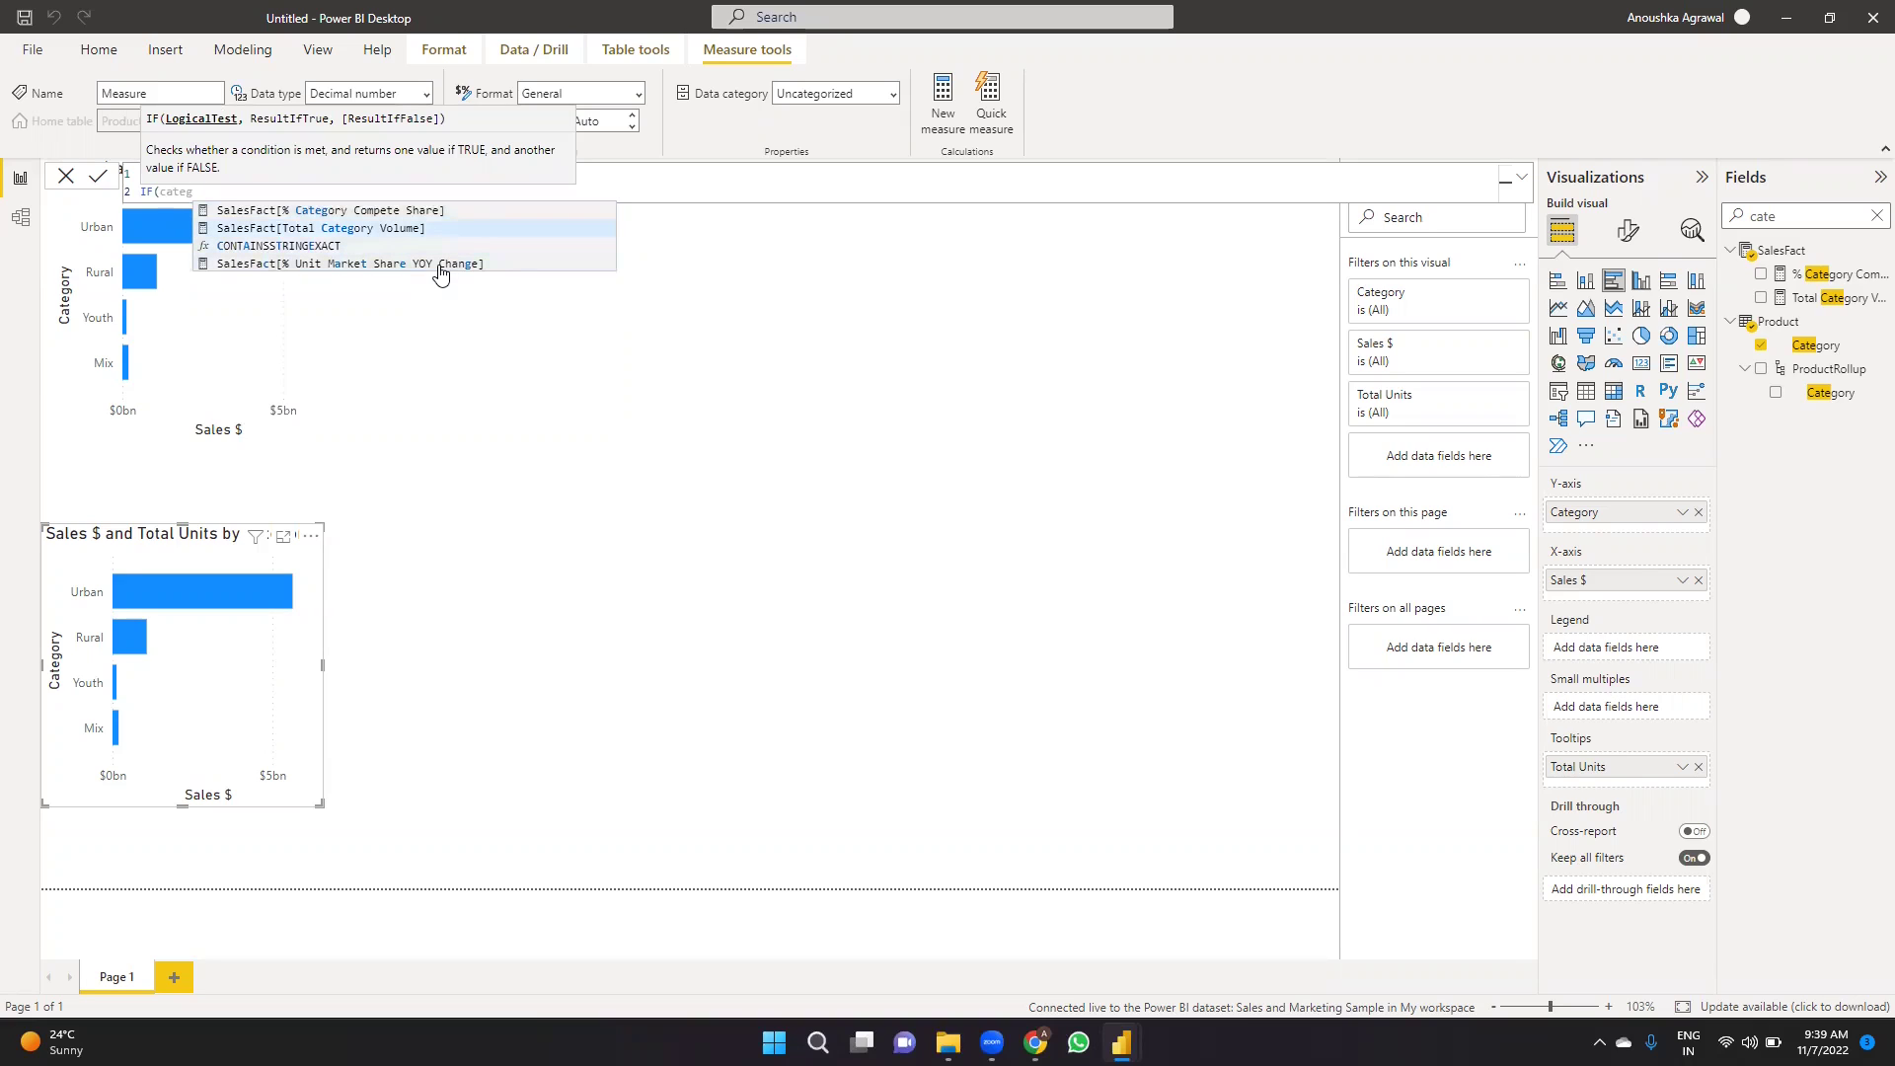
pyautogui.click(775, 531)
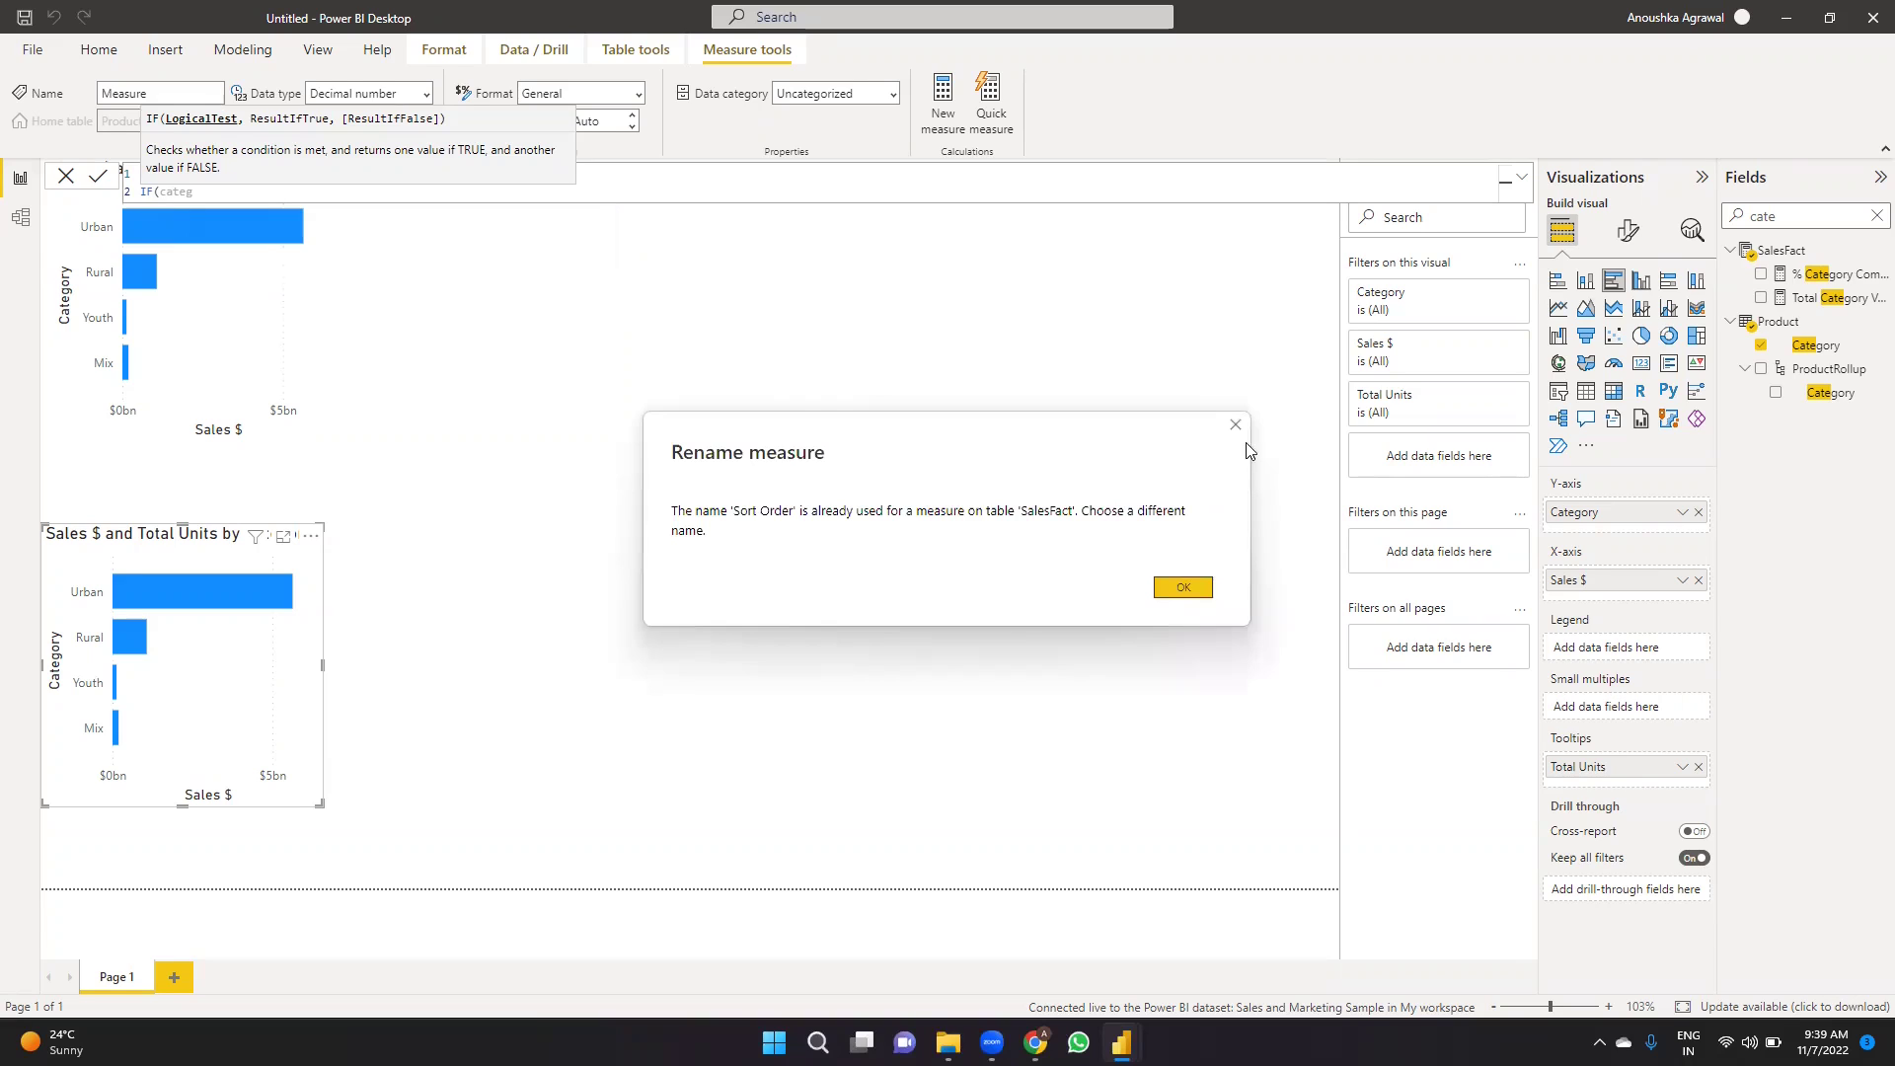
pyautogui.click(1239, 430)
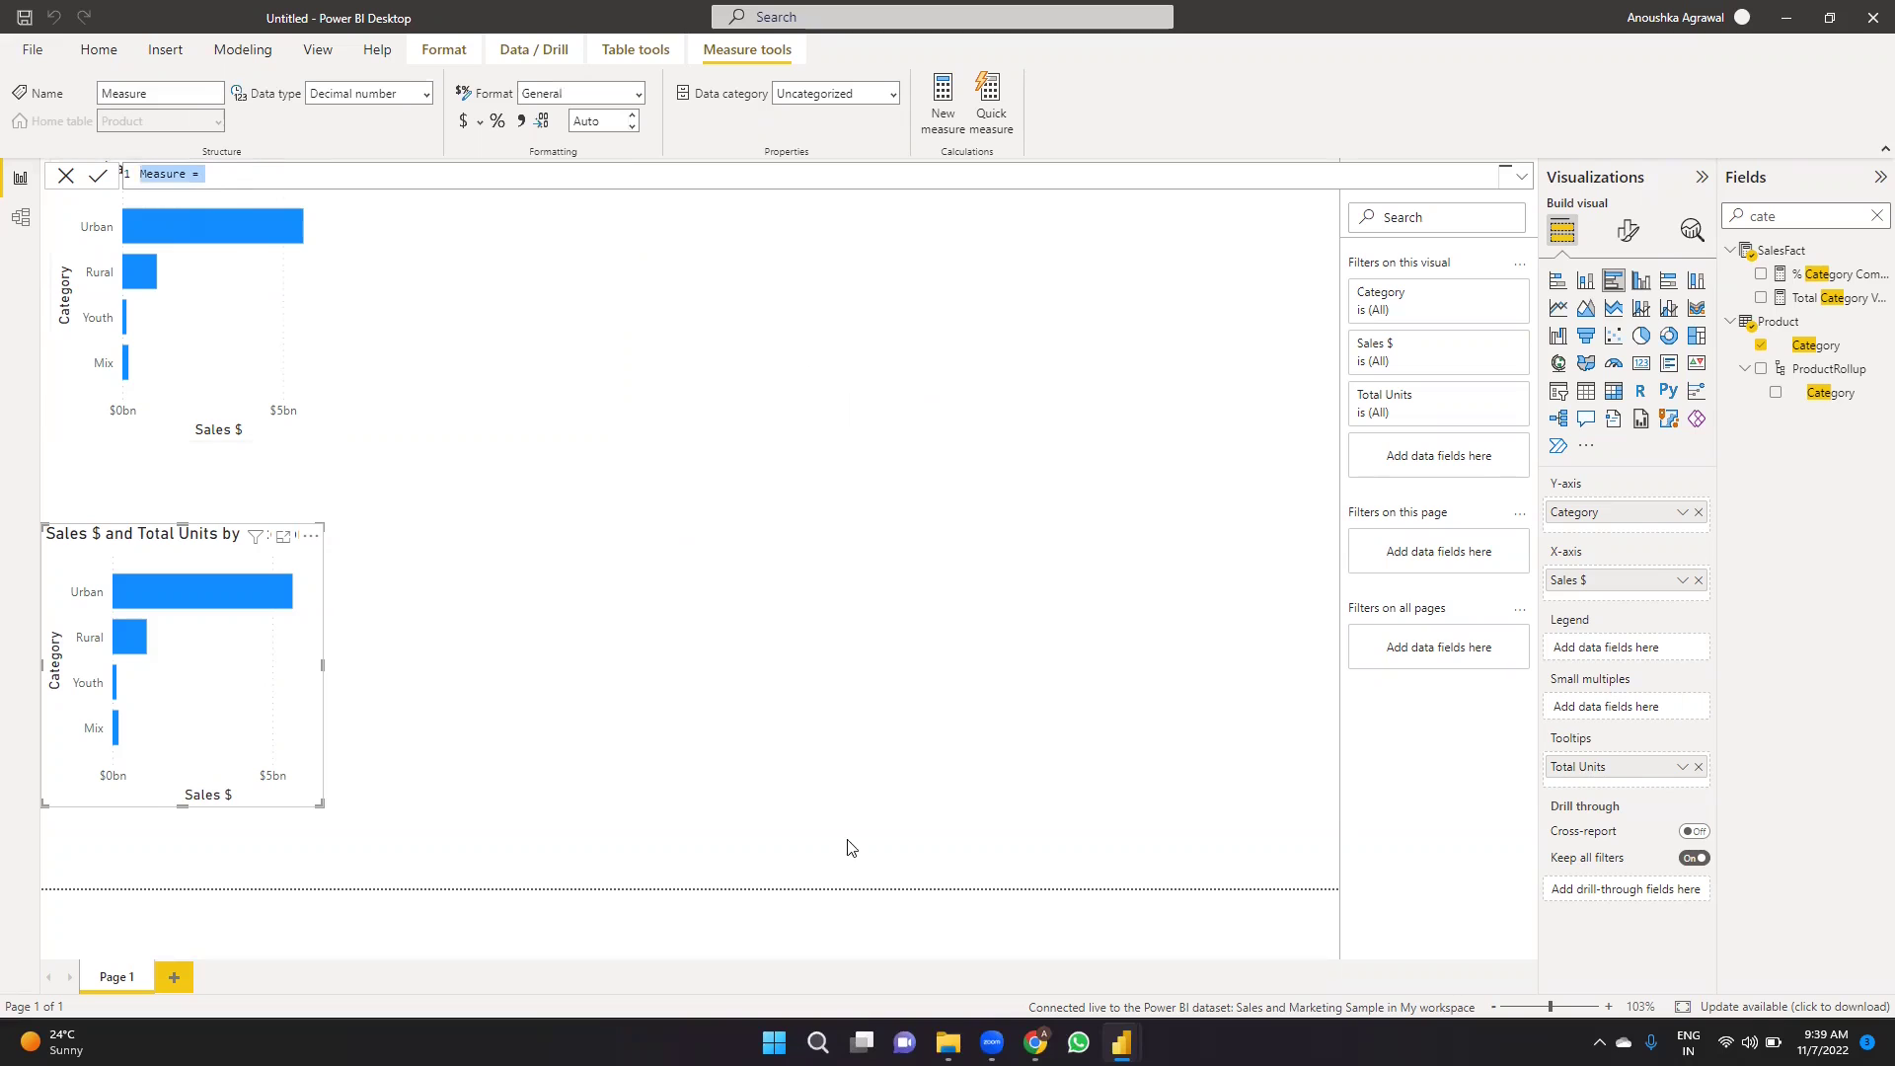
# Recheck the target chart sorting in the Chrome example image, return to Power BI and close the measure formula editor.
pyautogui.hotkey('alt', 'Tab')
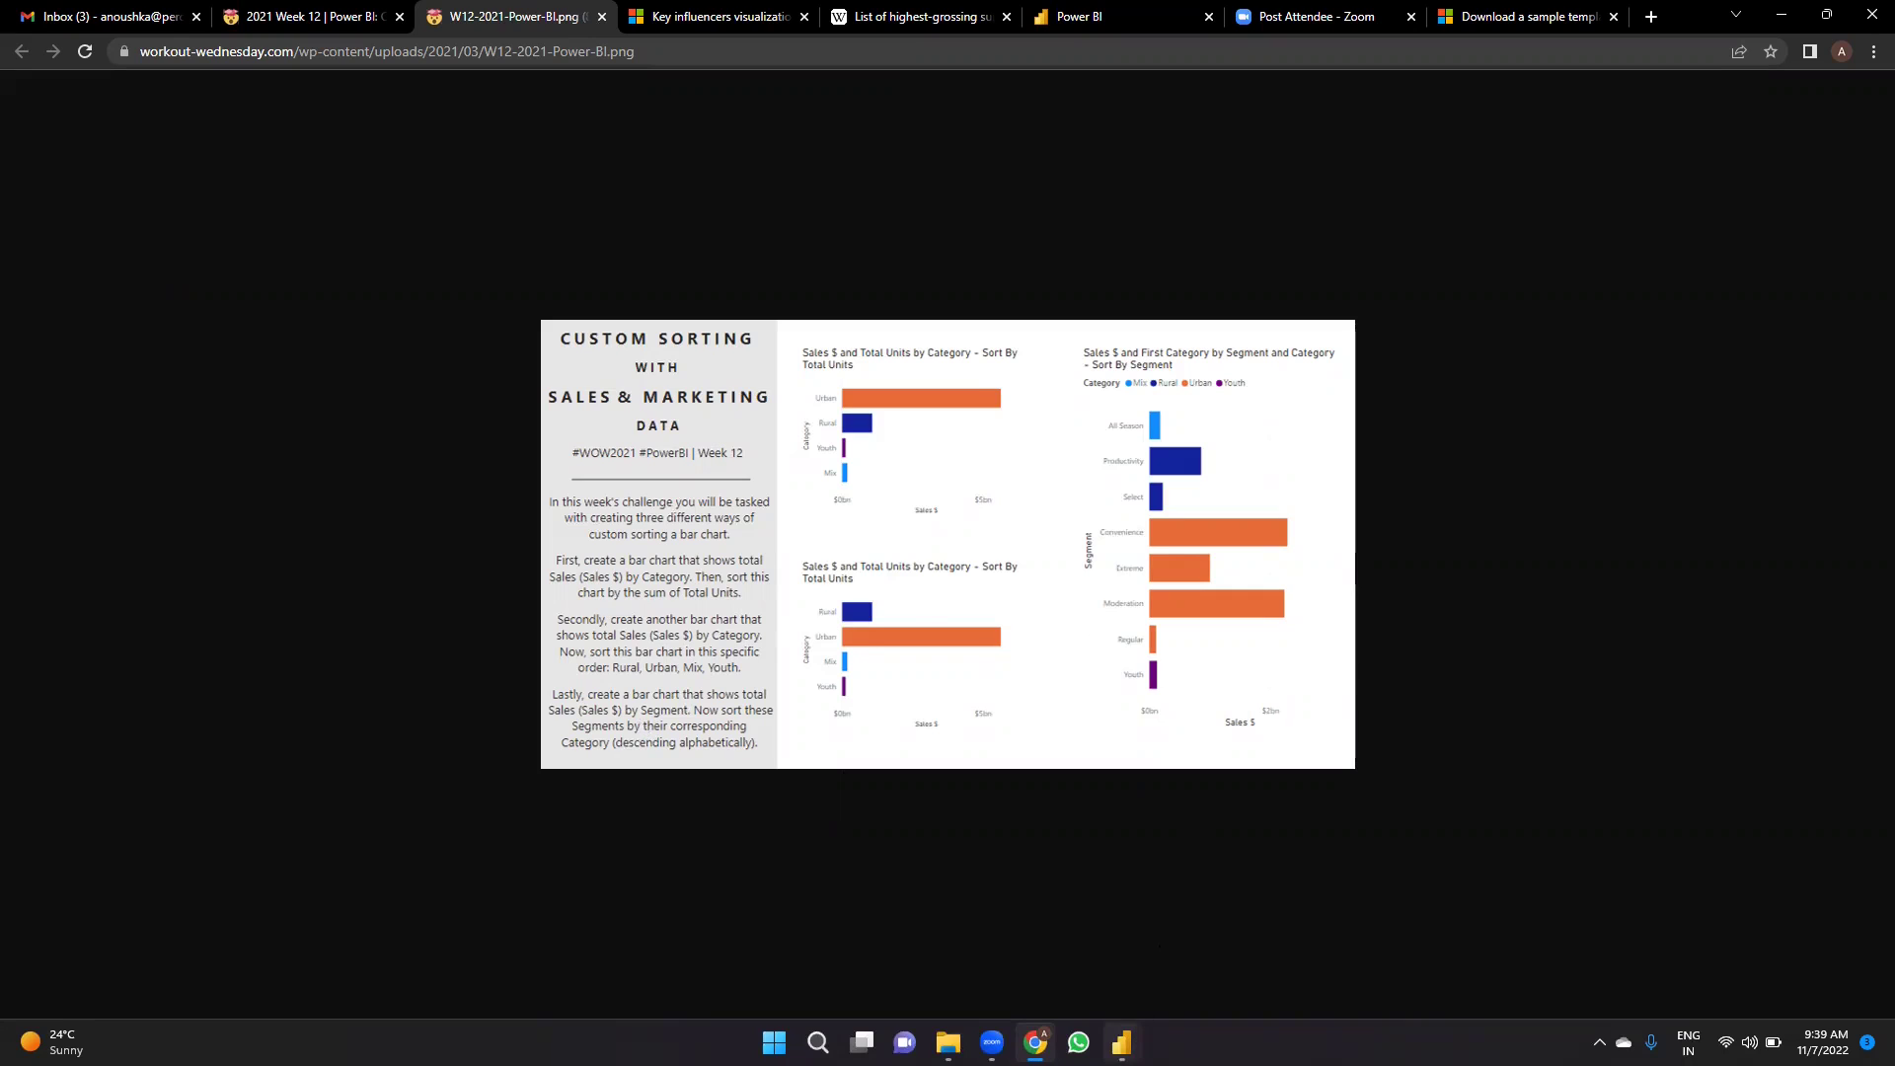
pyautogui.moveTo(1122, 1042)
pyautogui.click(1200, 958)
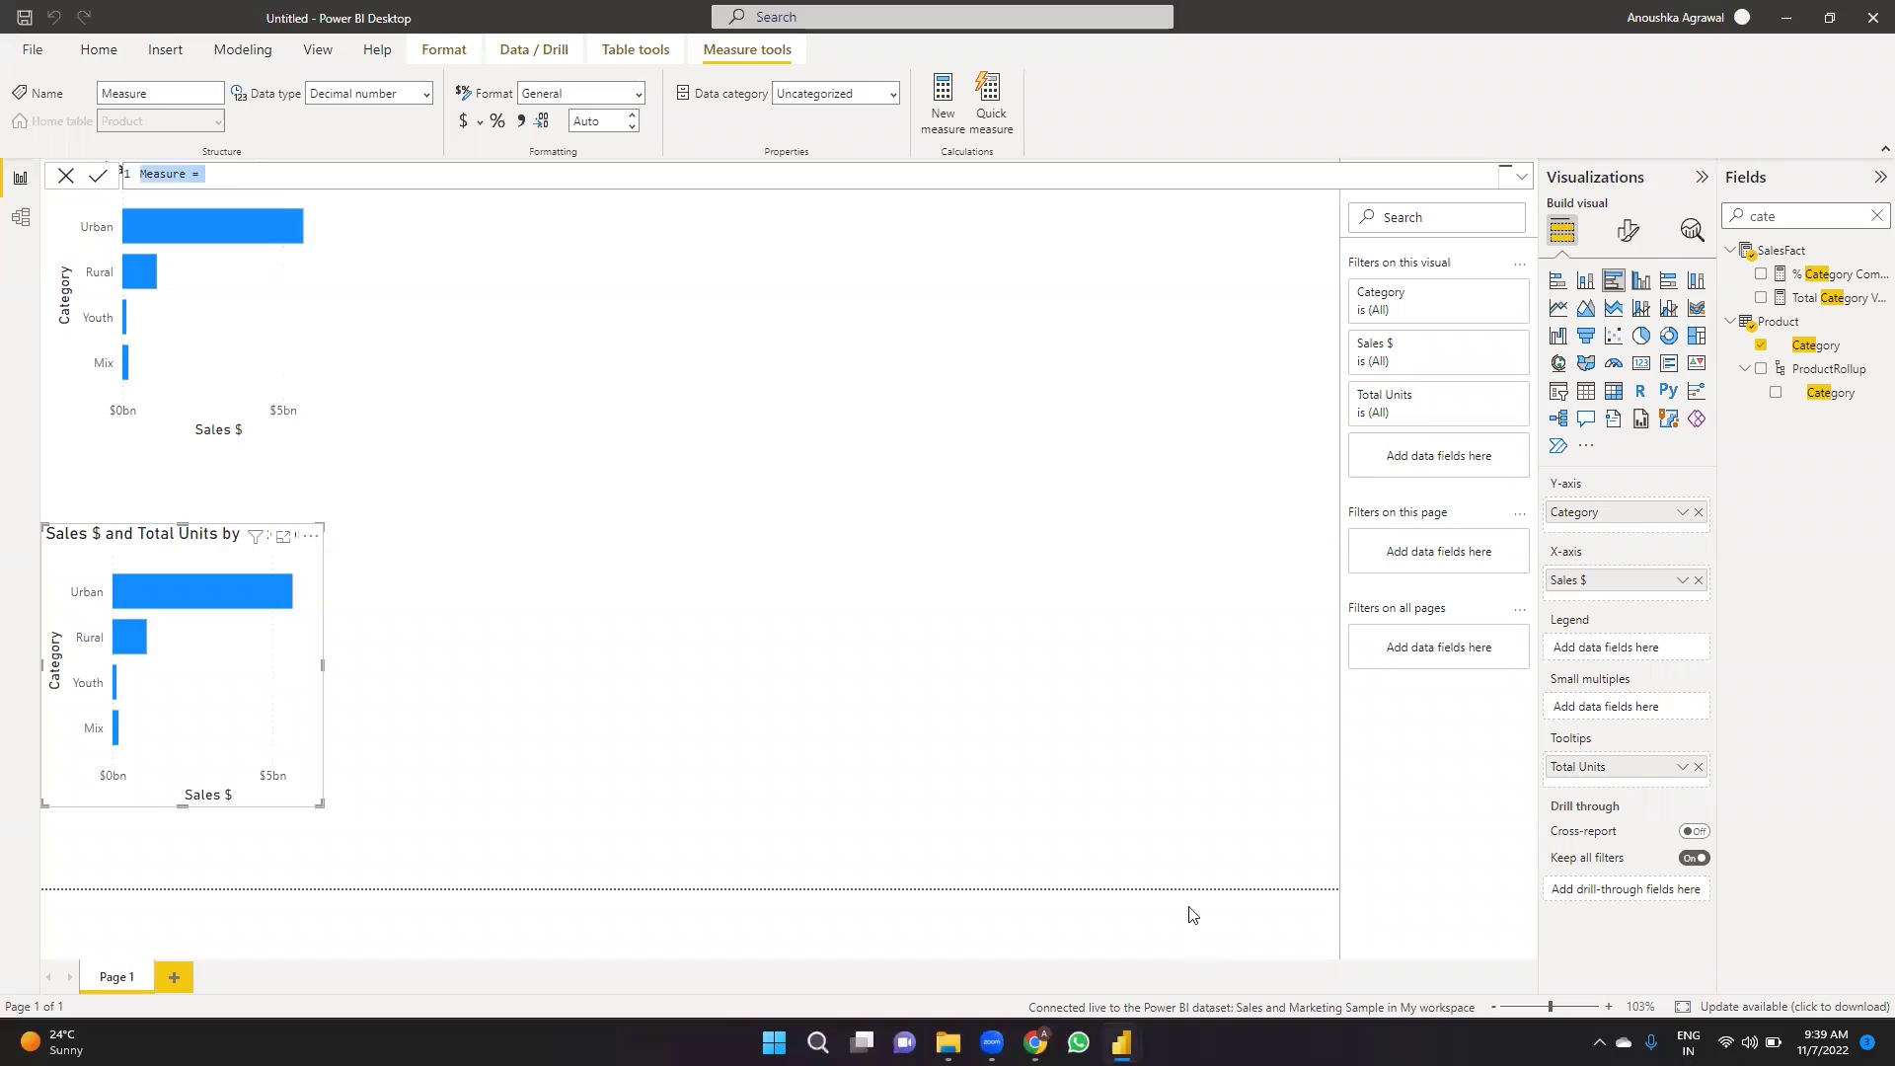
pyautogui.click(1158, 826)
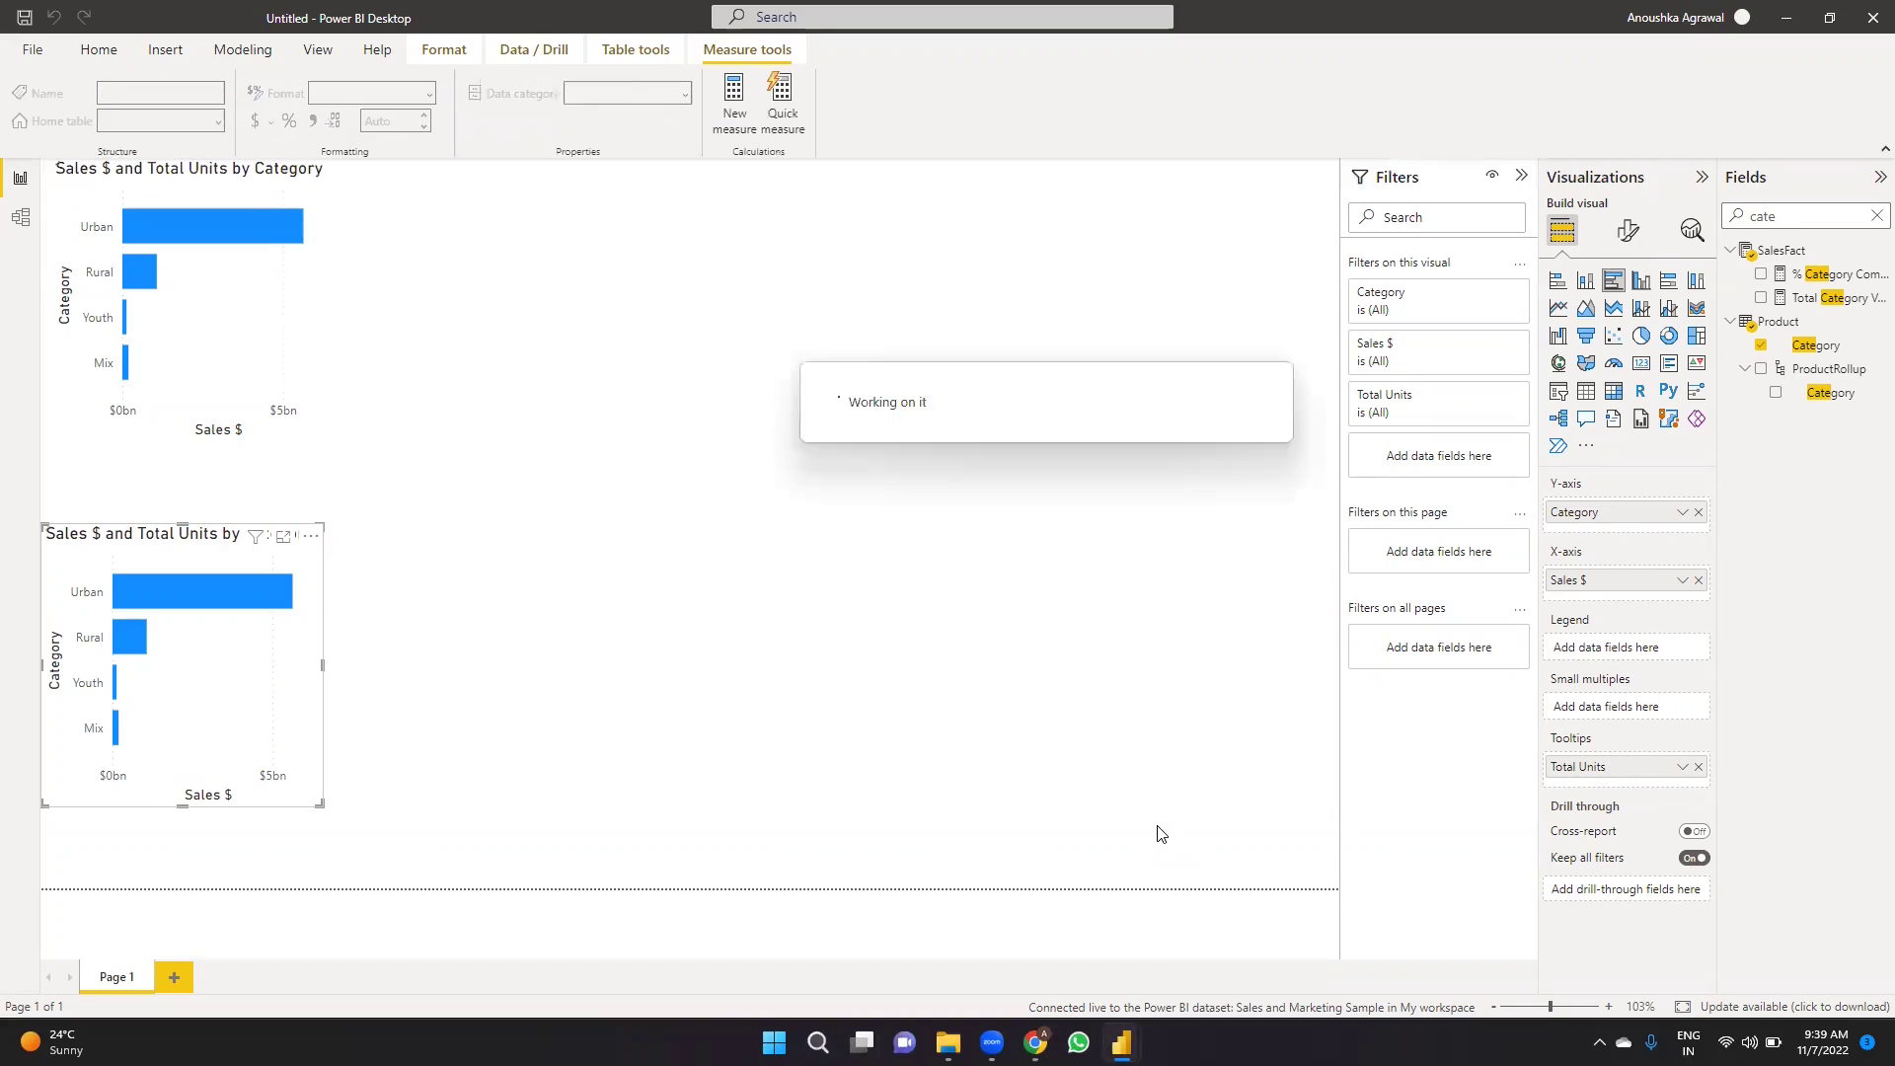
# Examine the Product table's options, the model diagram, the modeling commands and the Category column for a way to add a custom sort column.
pyautogui.rightClick(1776, 318)
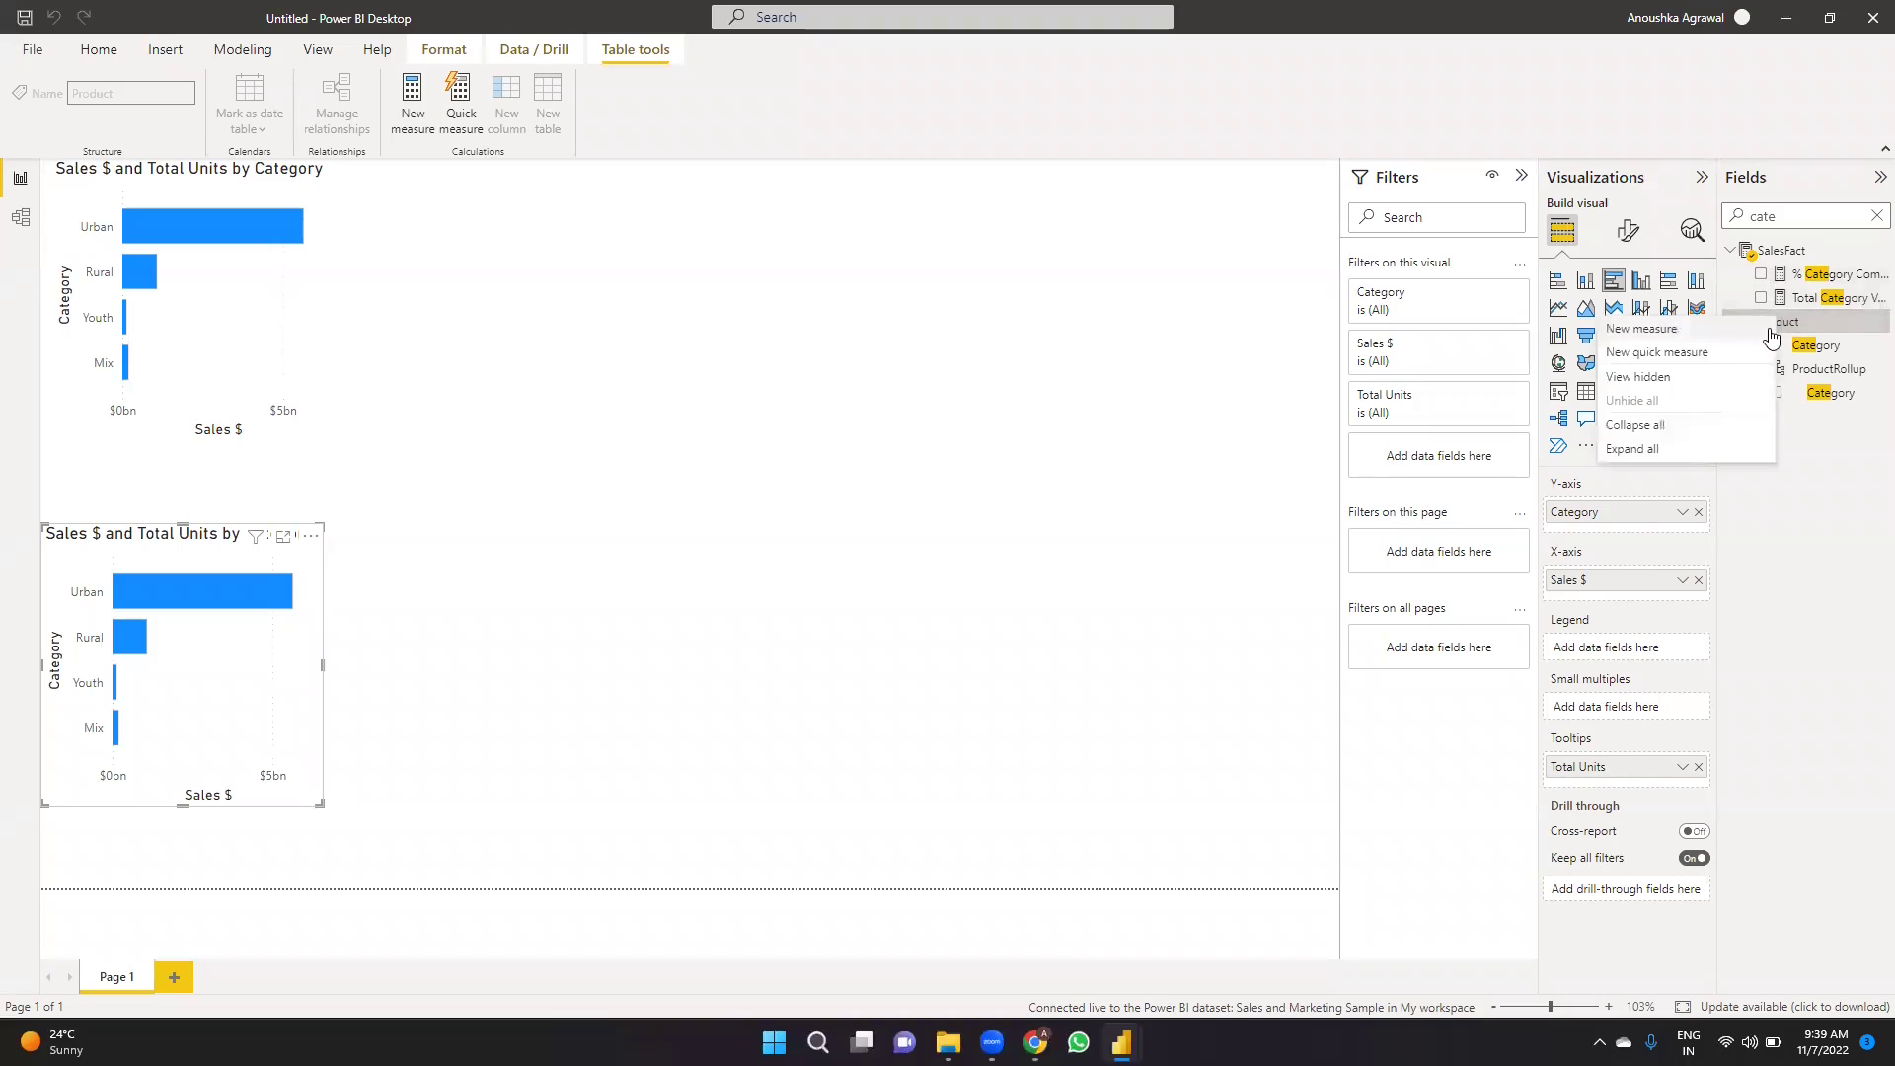
pyautogui.click(1103, 509)
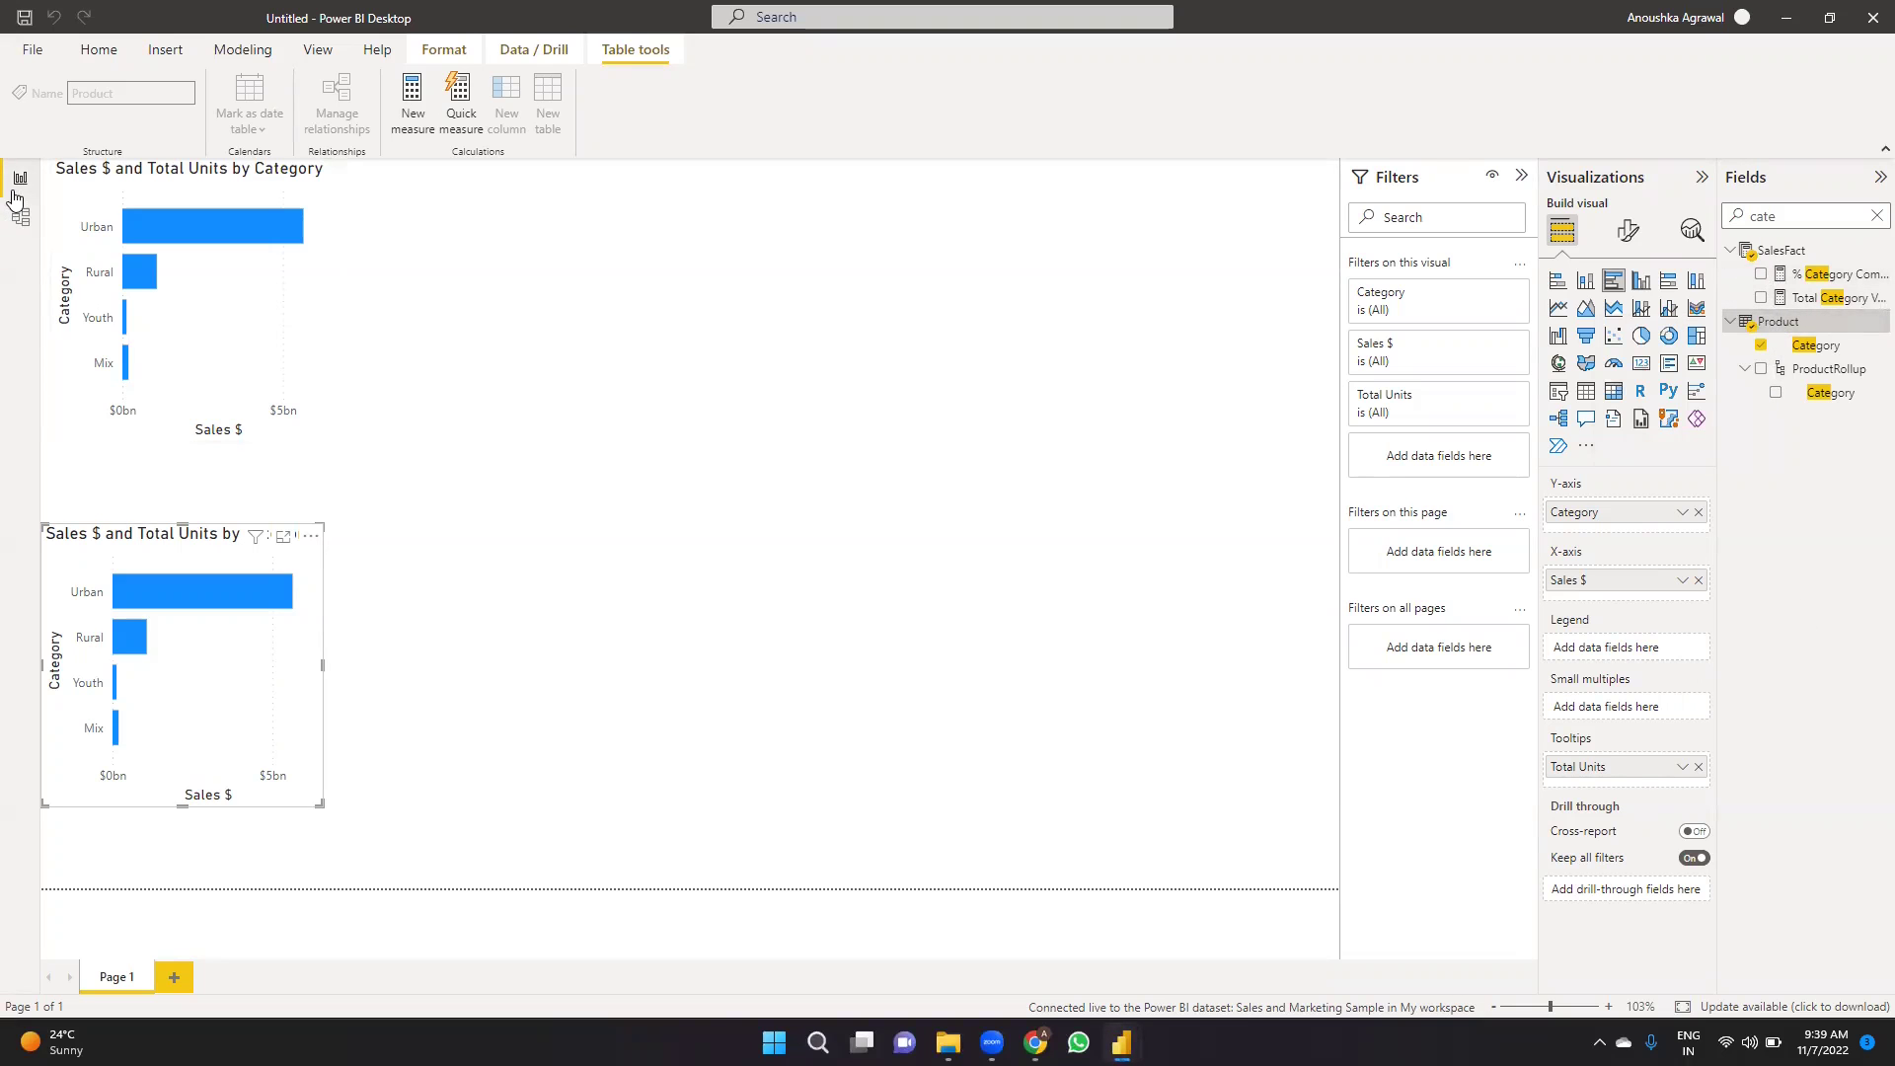
pyautogui.click(12, 223)
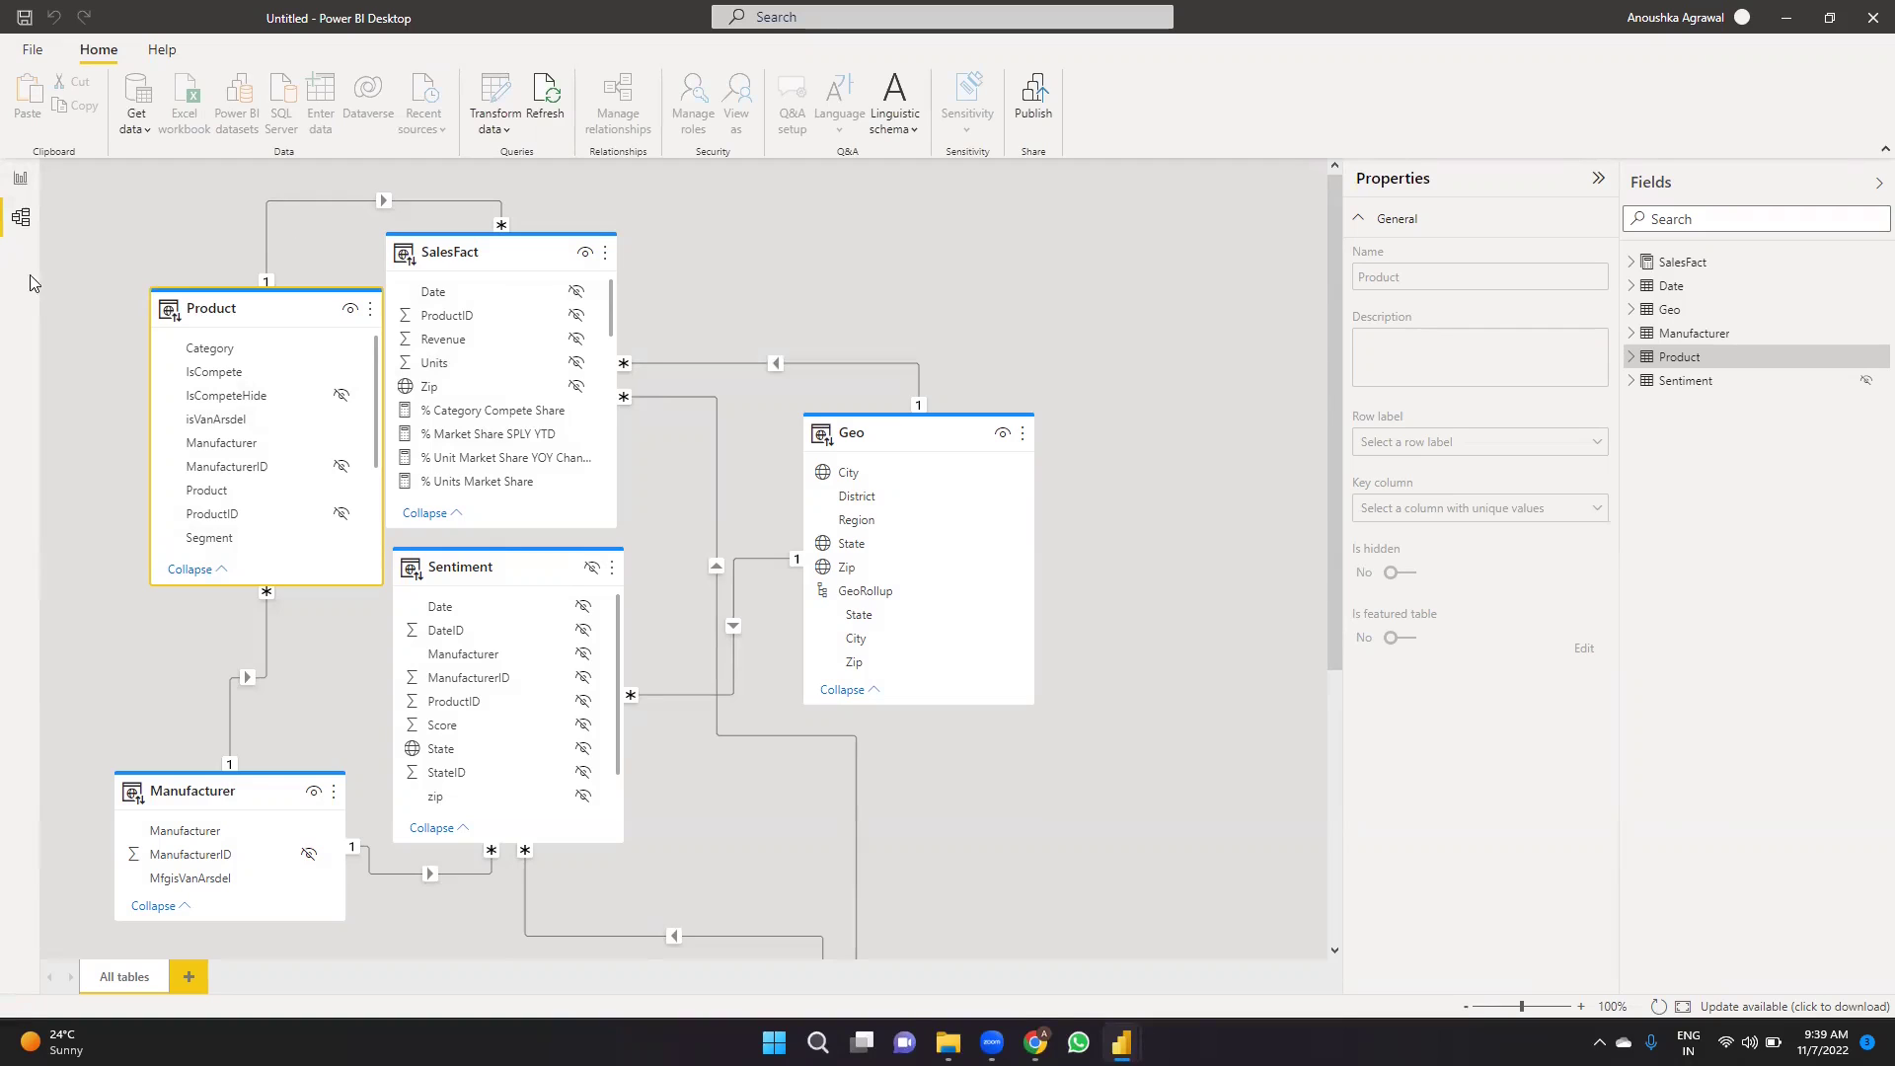
pyautogui.click(19, 184)
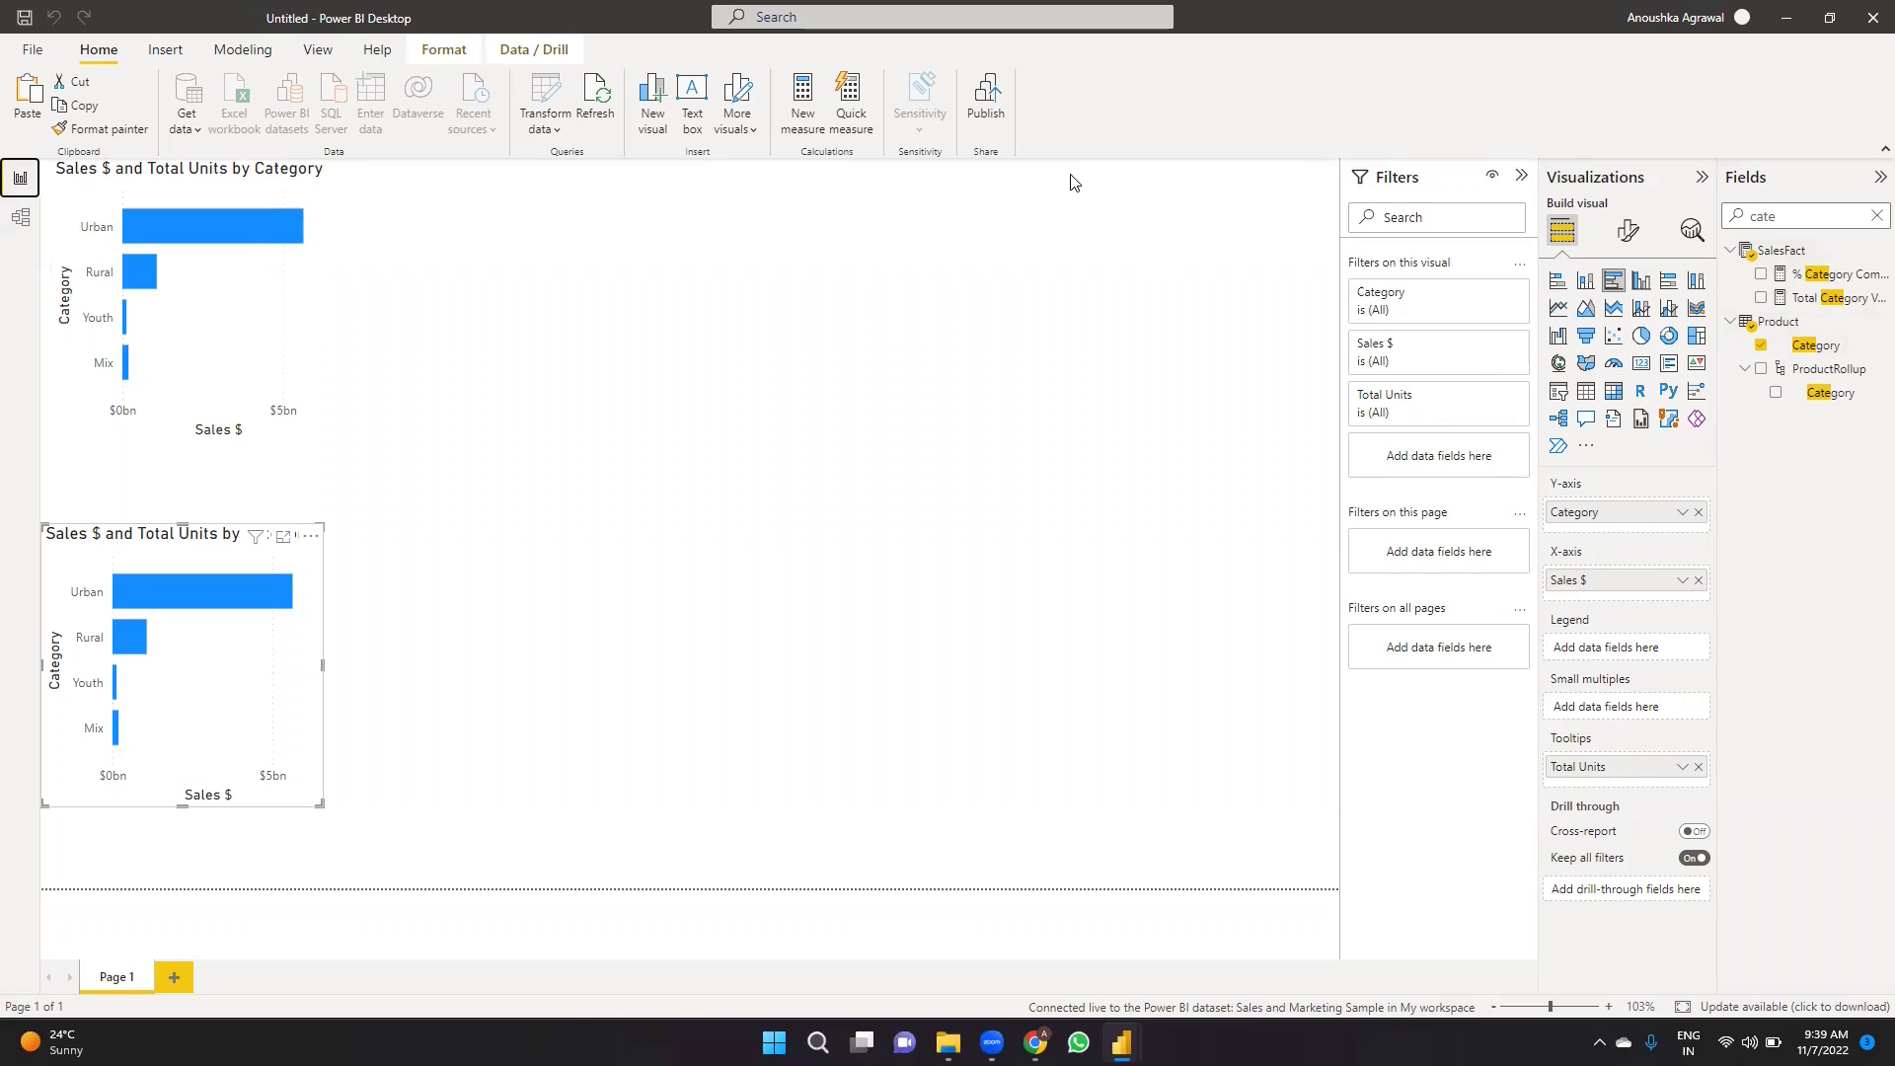
pyautogui.click(165, 51)
pyautogui.click(235, 55)
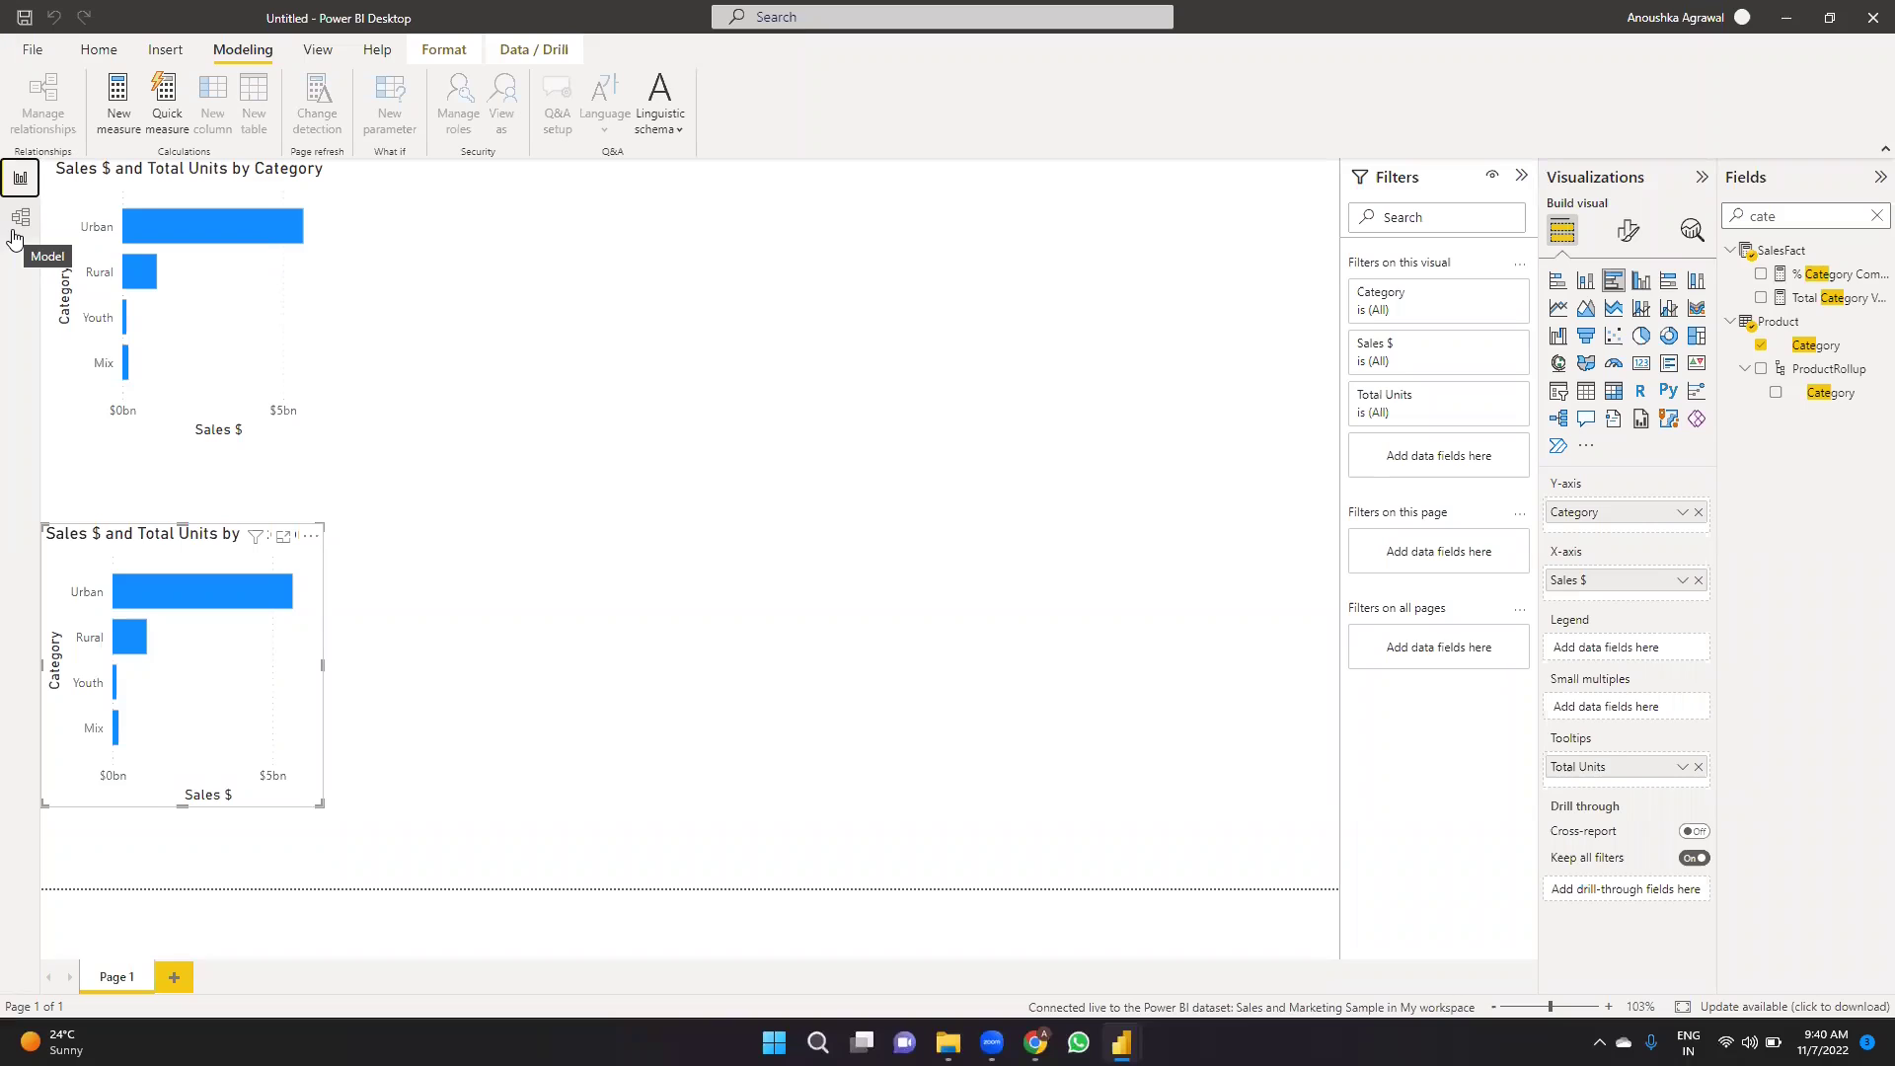
pyautogui.click(1835, 355)
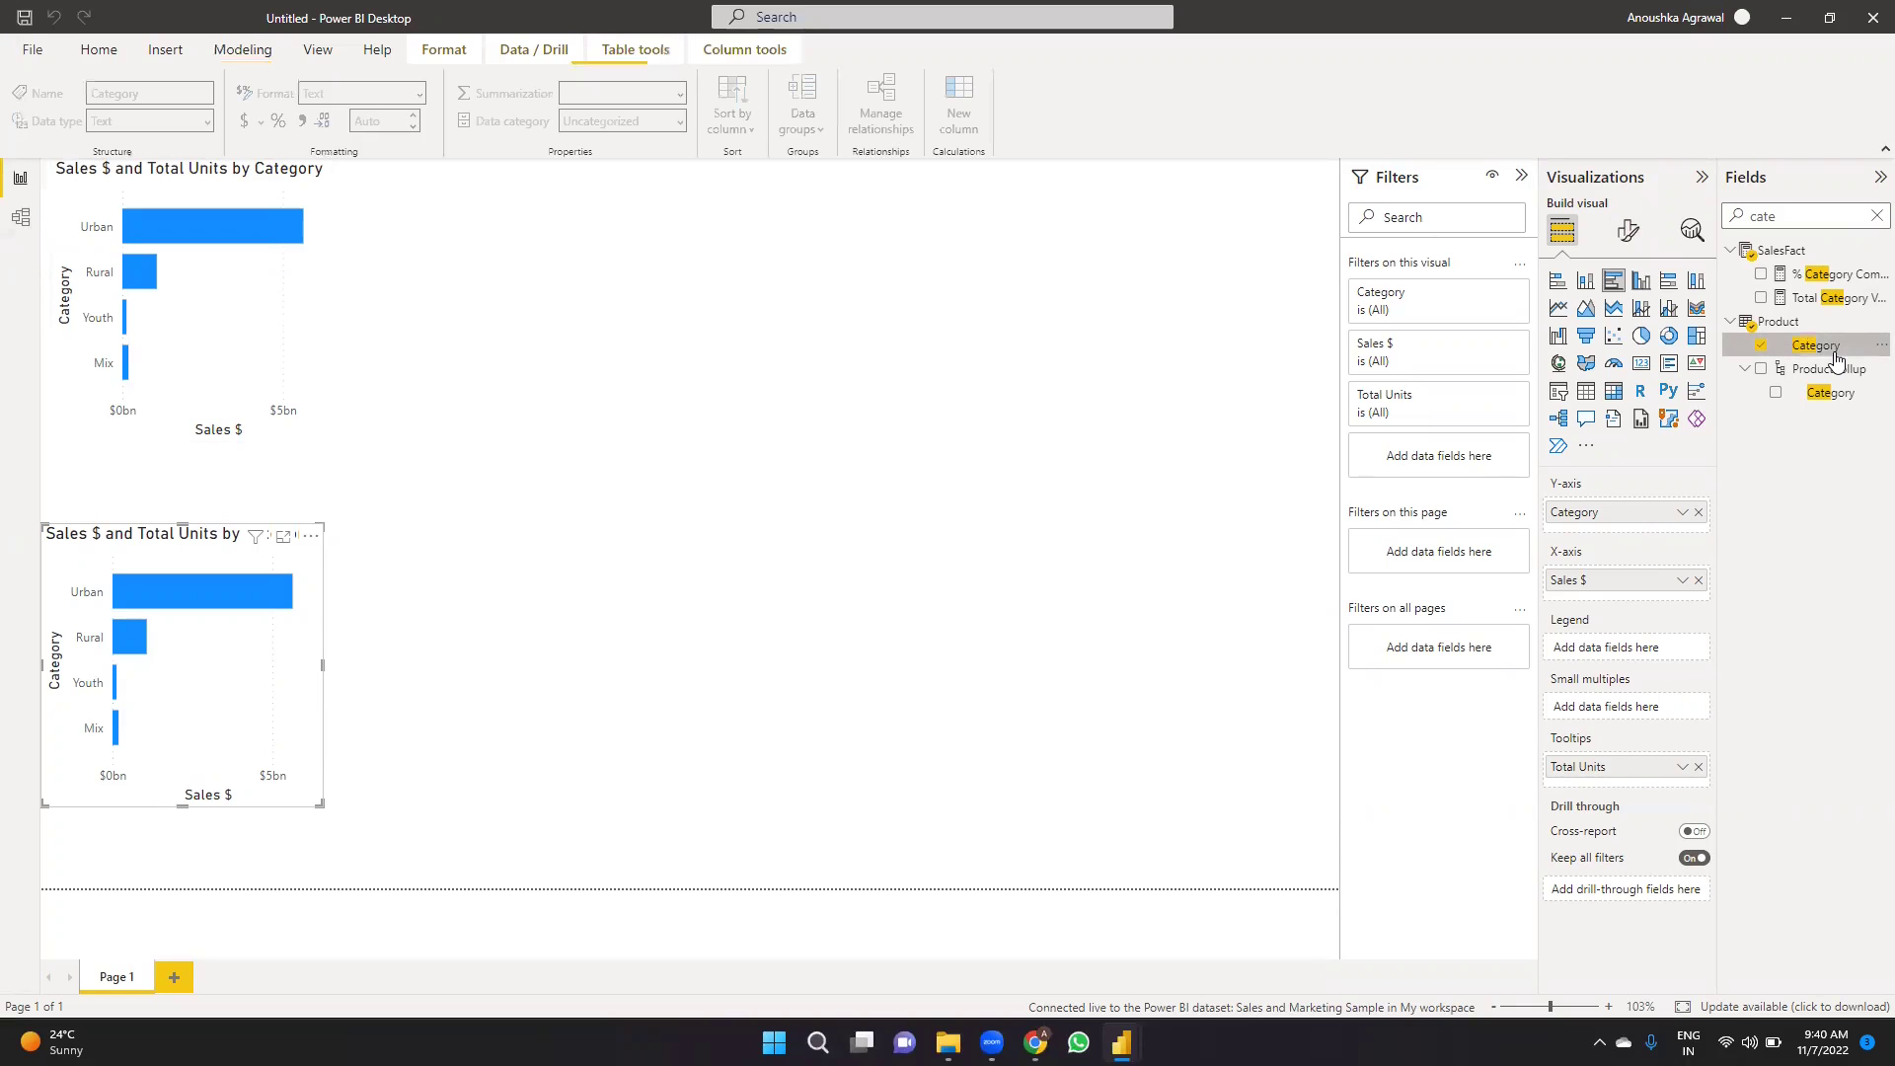
pyautogui.rightClick(1835, 357)
pyautogui.click(1838, 627)
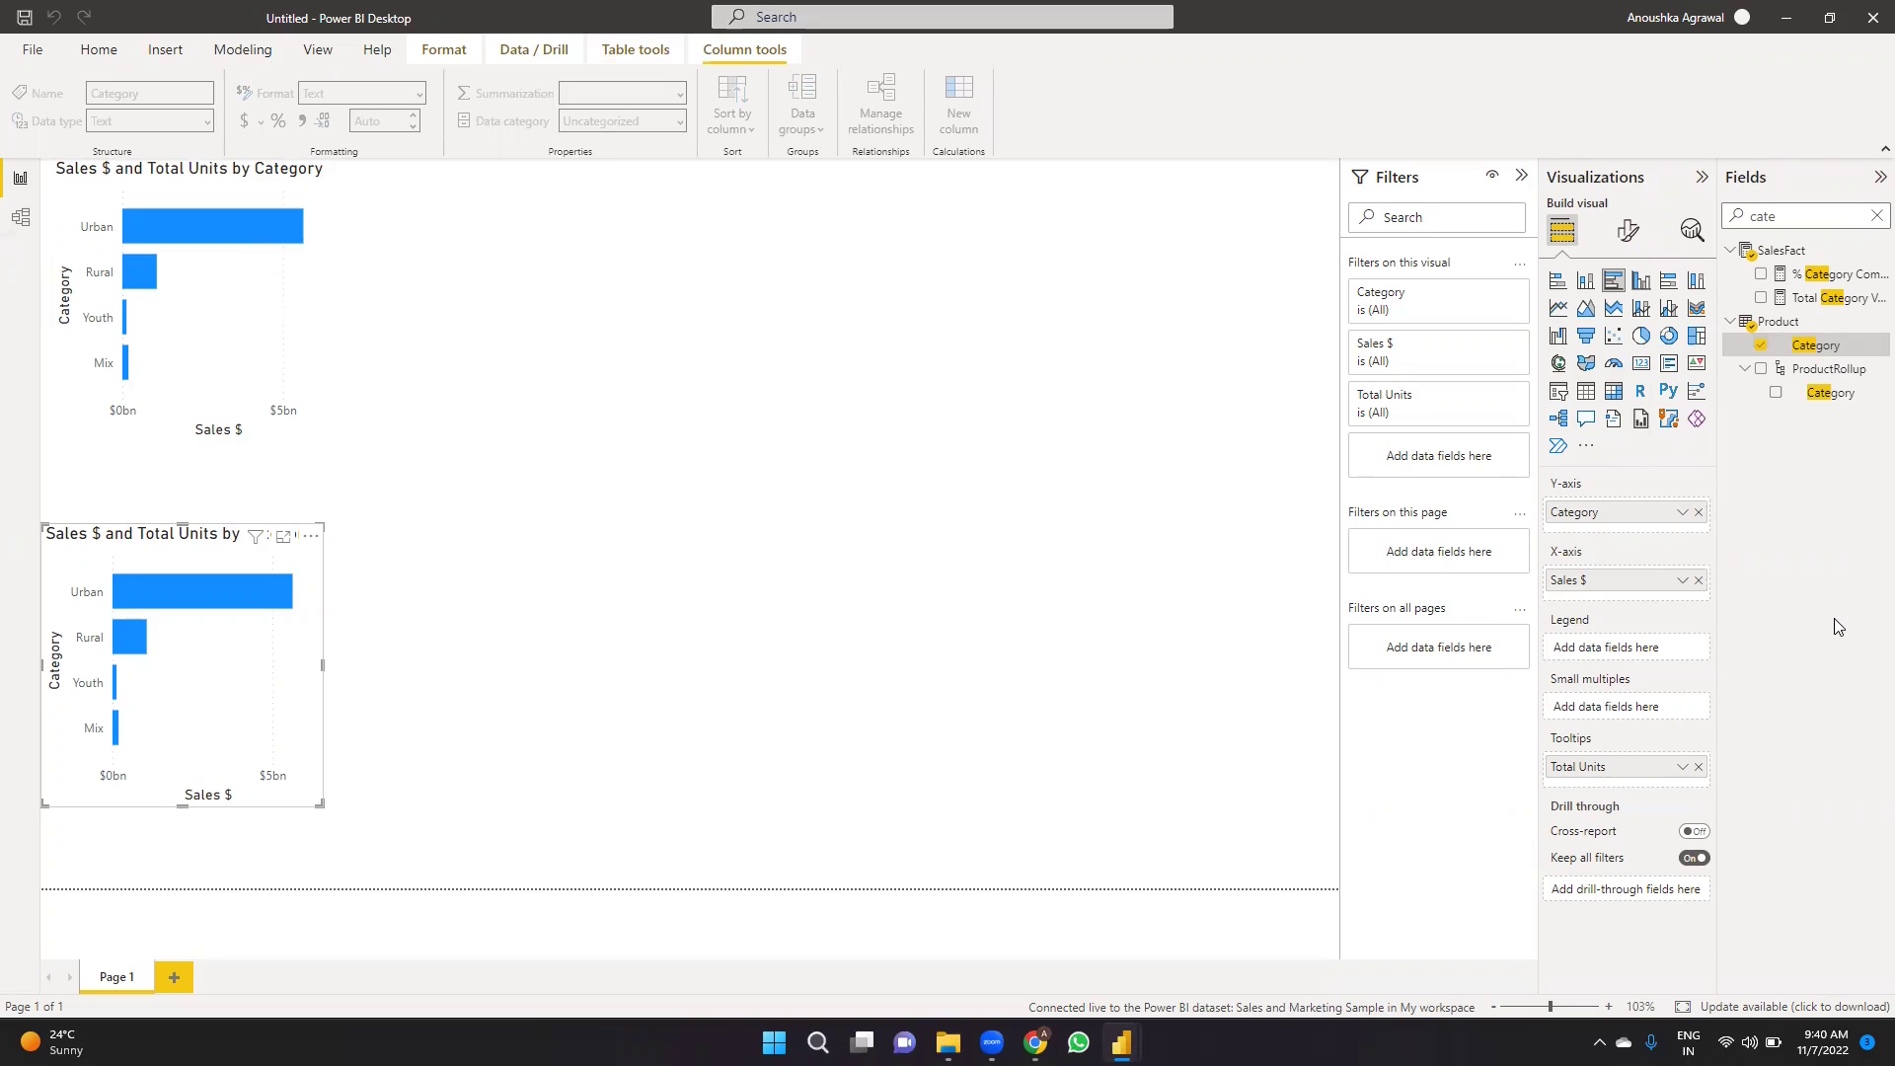
# Paste a third copy of the bar chart, place it beside the other two and enlarge it to span both their heights.
pyautogui.hotkey('ctrl', 'v')
pyautogui.moveTo(303, 714); pyautogui.dragTo(916, 271)
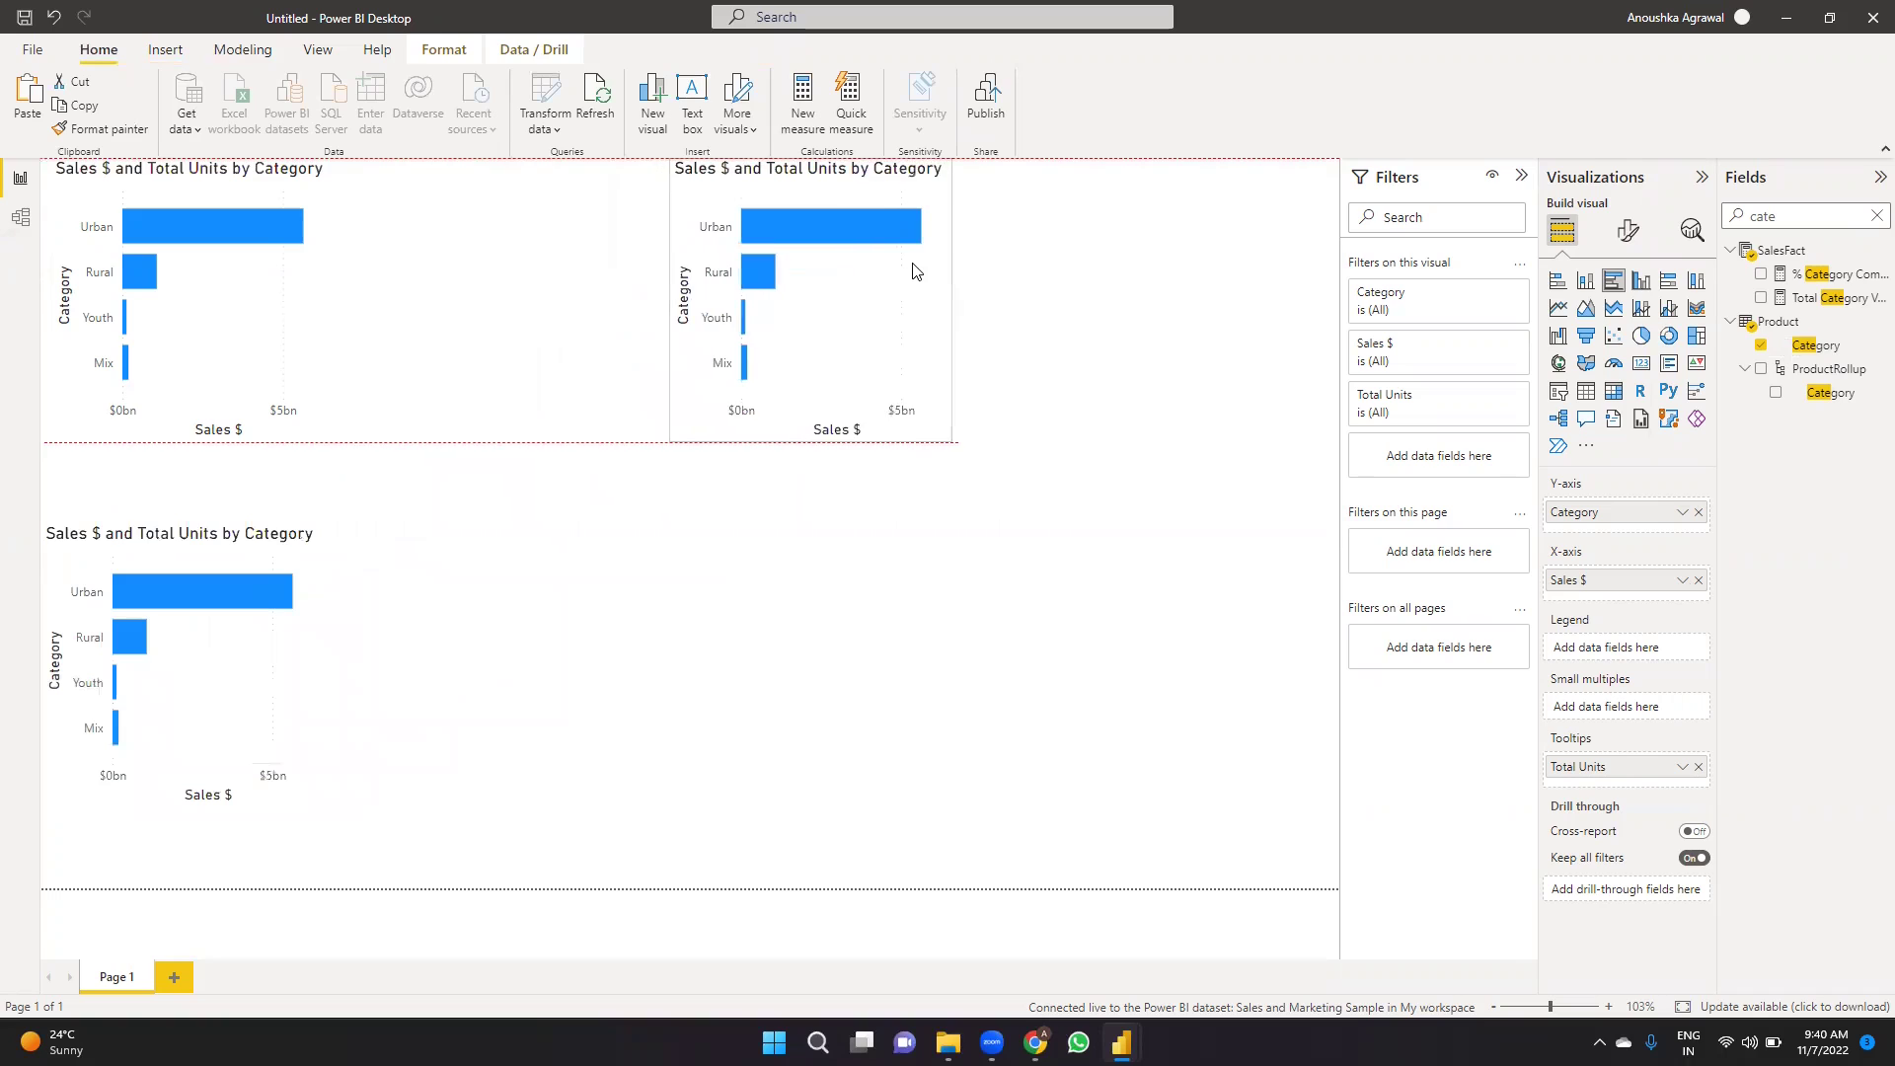
pyautogui.moveTo(795, 442); pyautogui.dragTo(787, 814)
pyautogui.moveTo(953, 479); pyautogui.dragTo(999, 447)
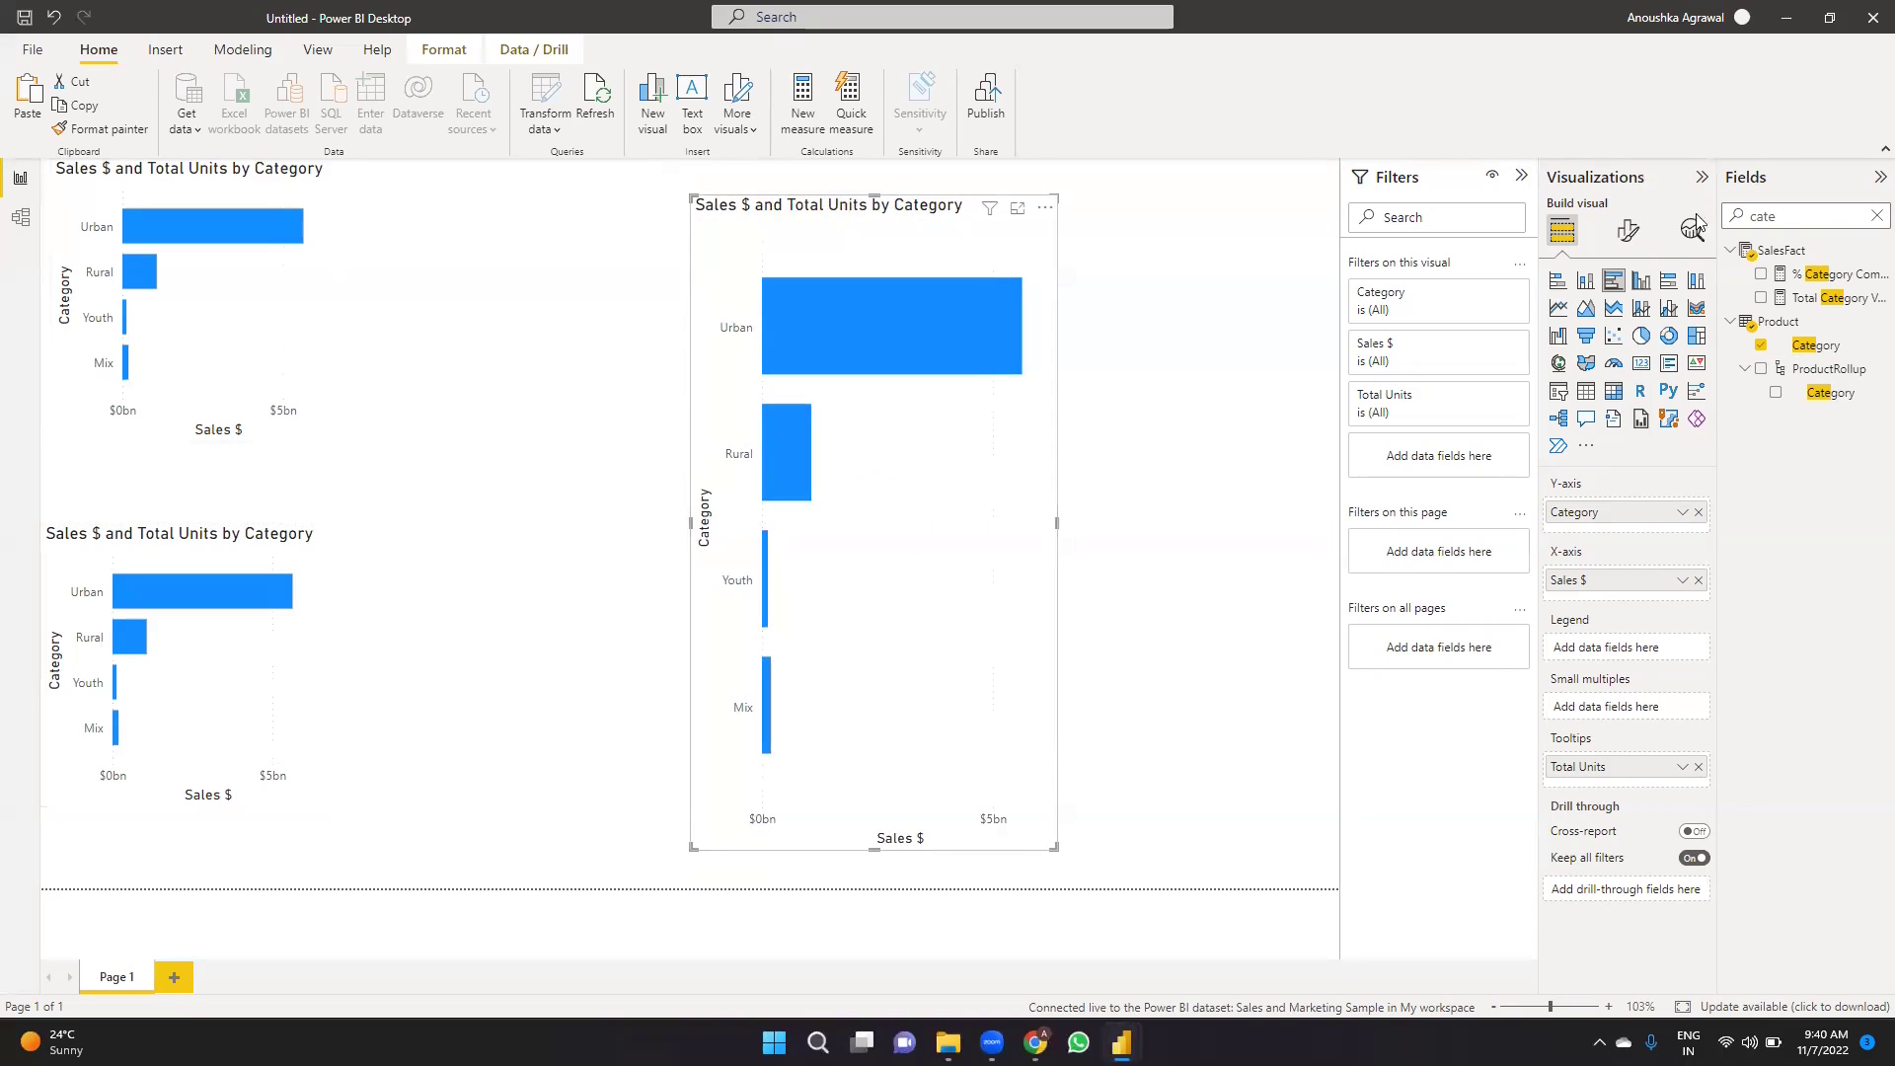
# Replace Category on the third chart's Y-axis with Segment from the Product table's ProductRollup hierarchy, leaving out the hierarchy's Category level.
pyautogui.click(1698, 512)
pyautogui.doubleClick(1812, 214)
pyautogui.write('segme')
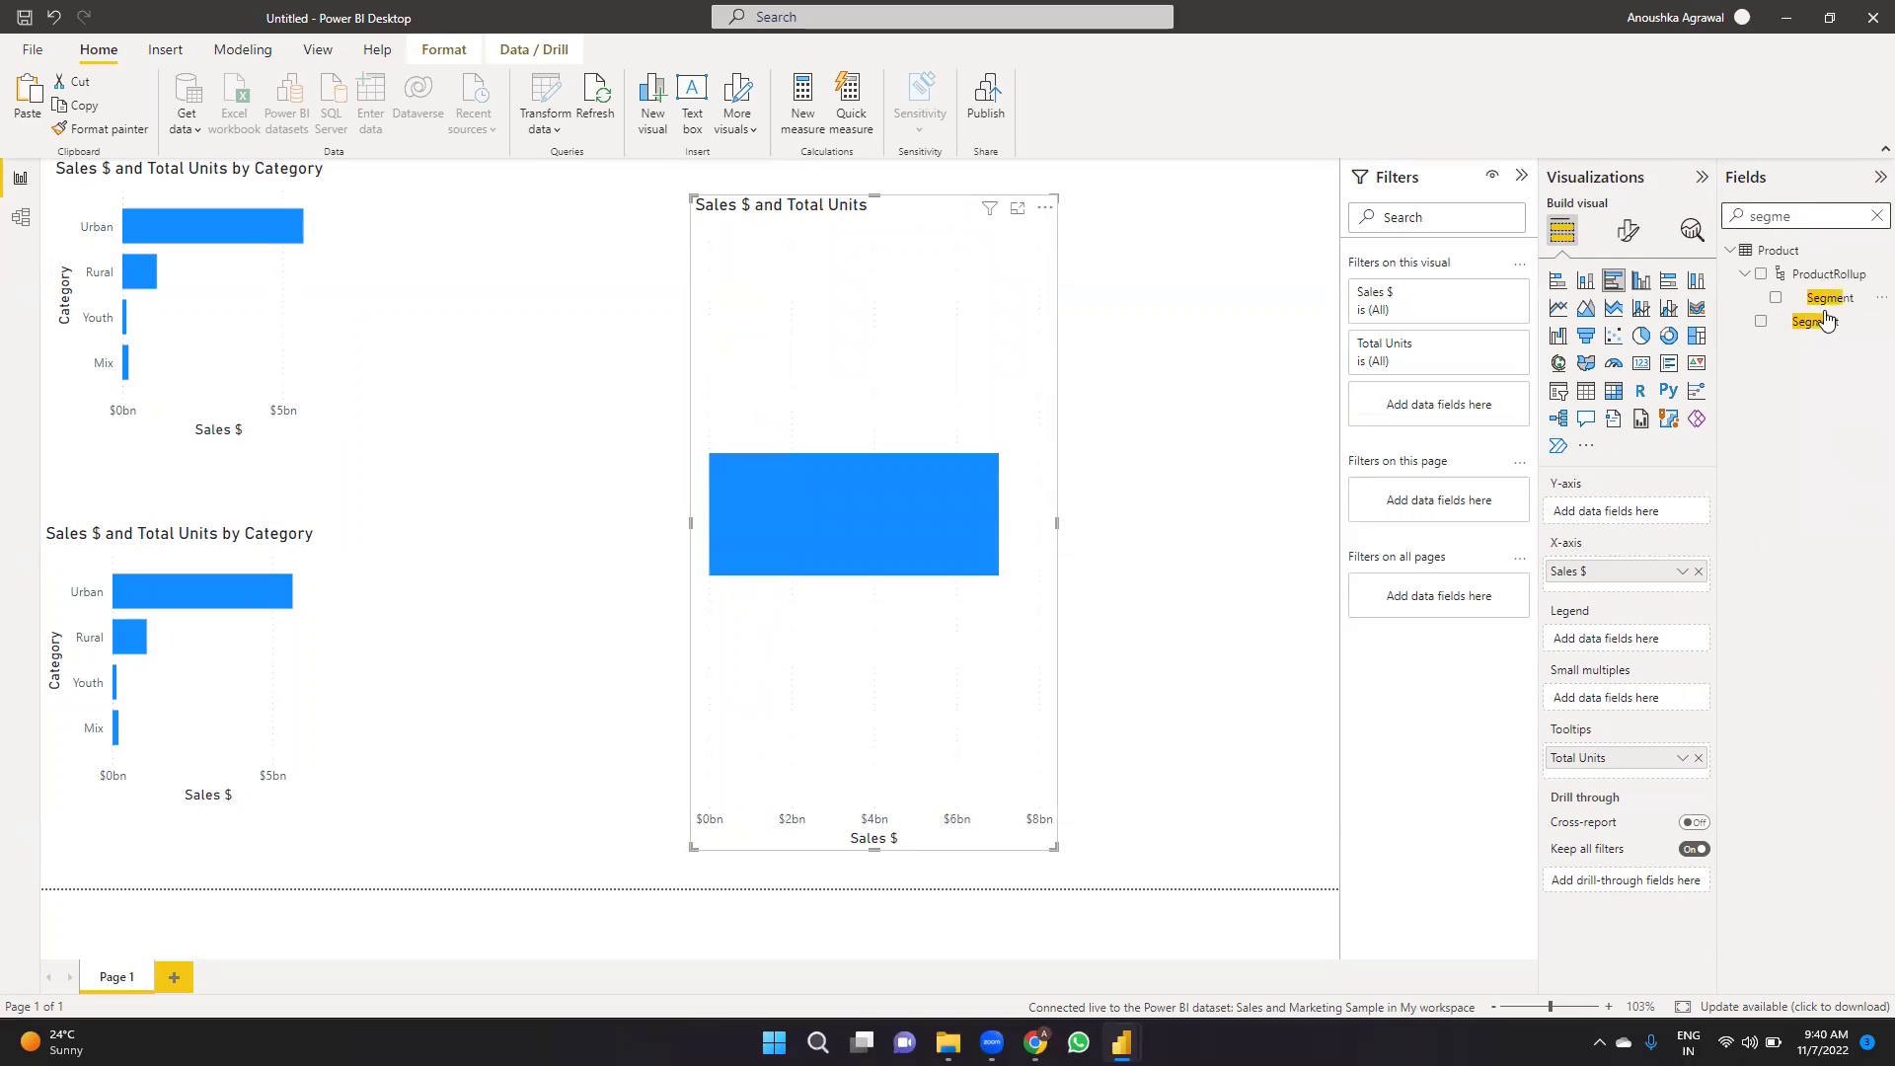
pyautogui.moveTo(1829, 299); pyautogui.dragTo(1662, 525)
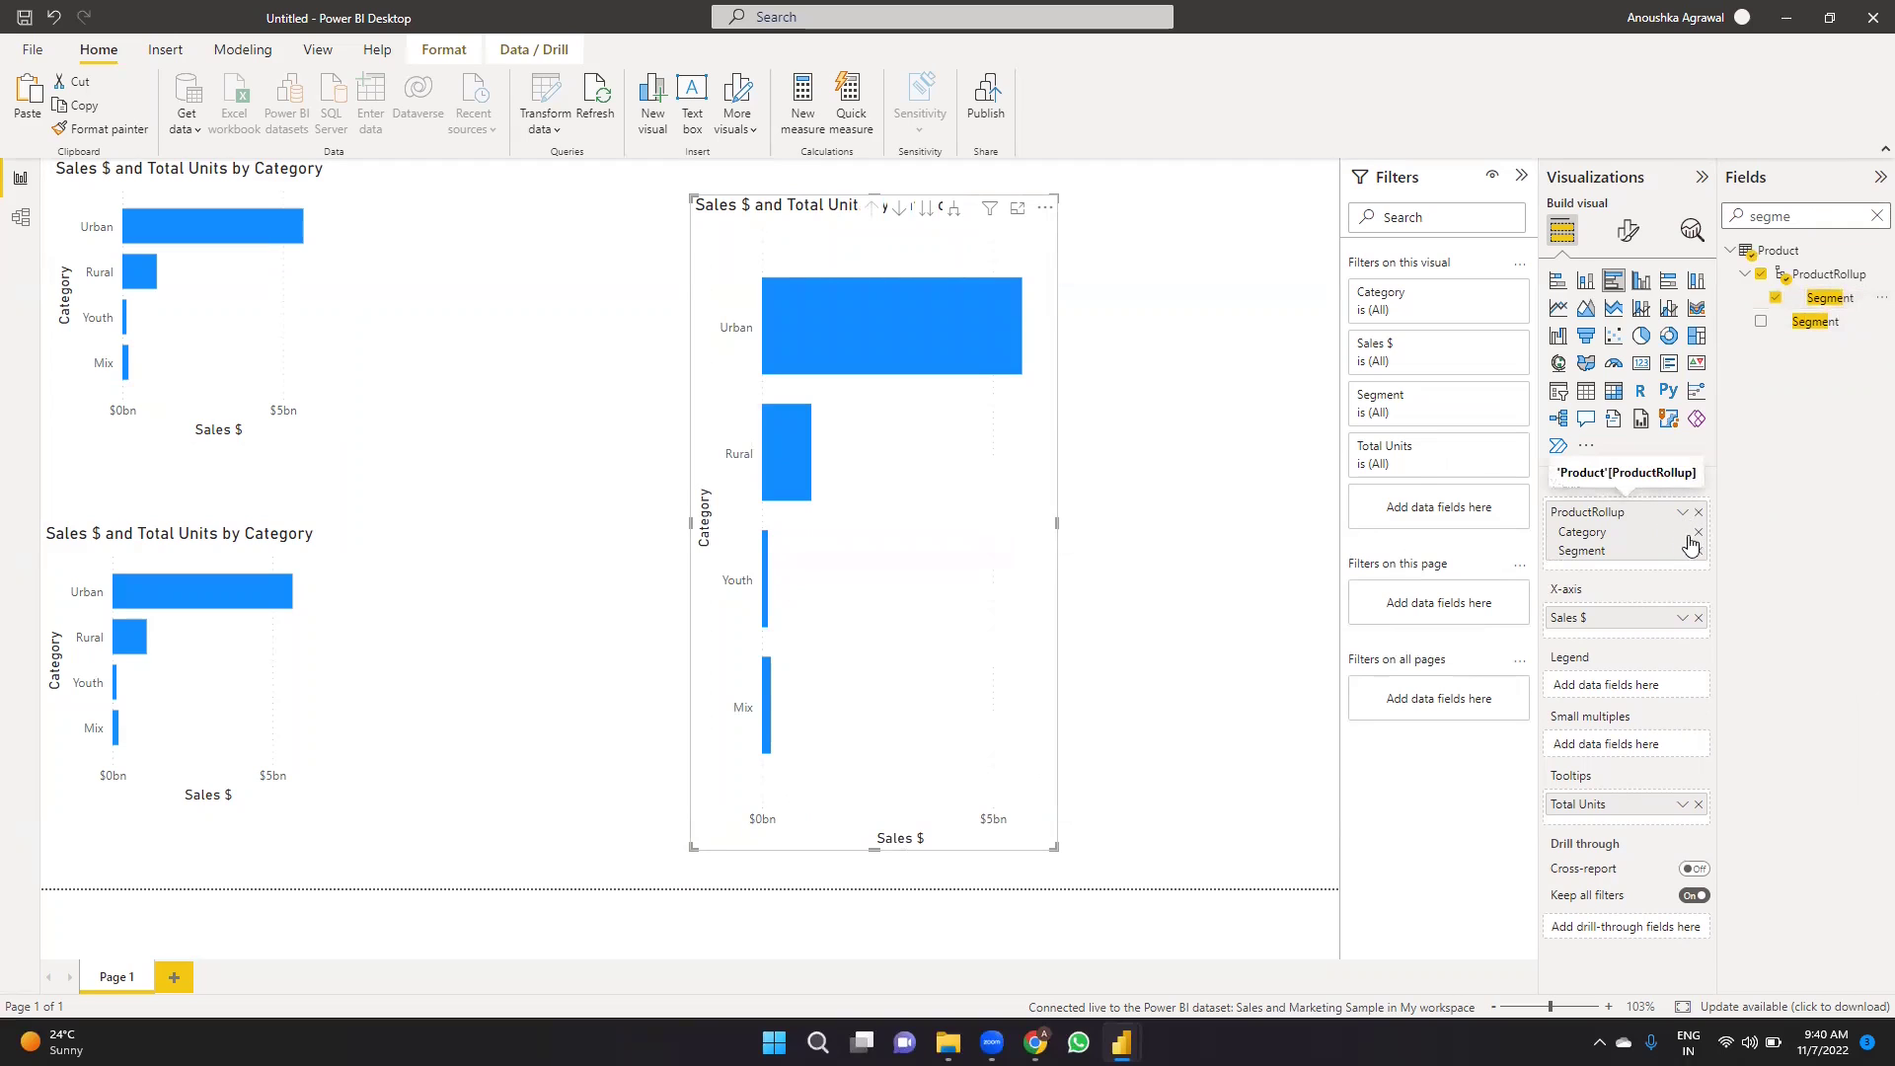
pyautogui.click(1697, 533)
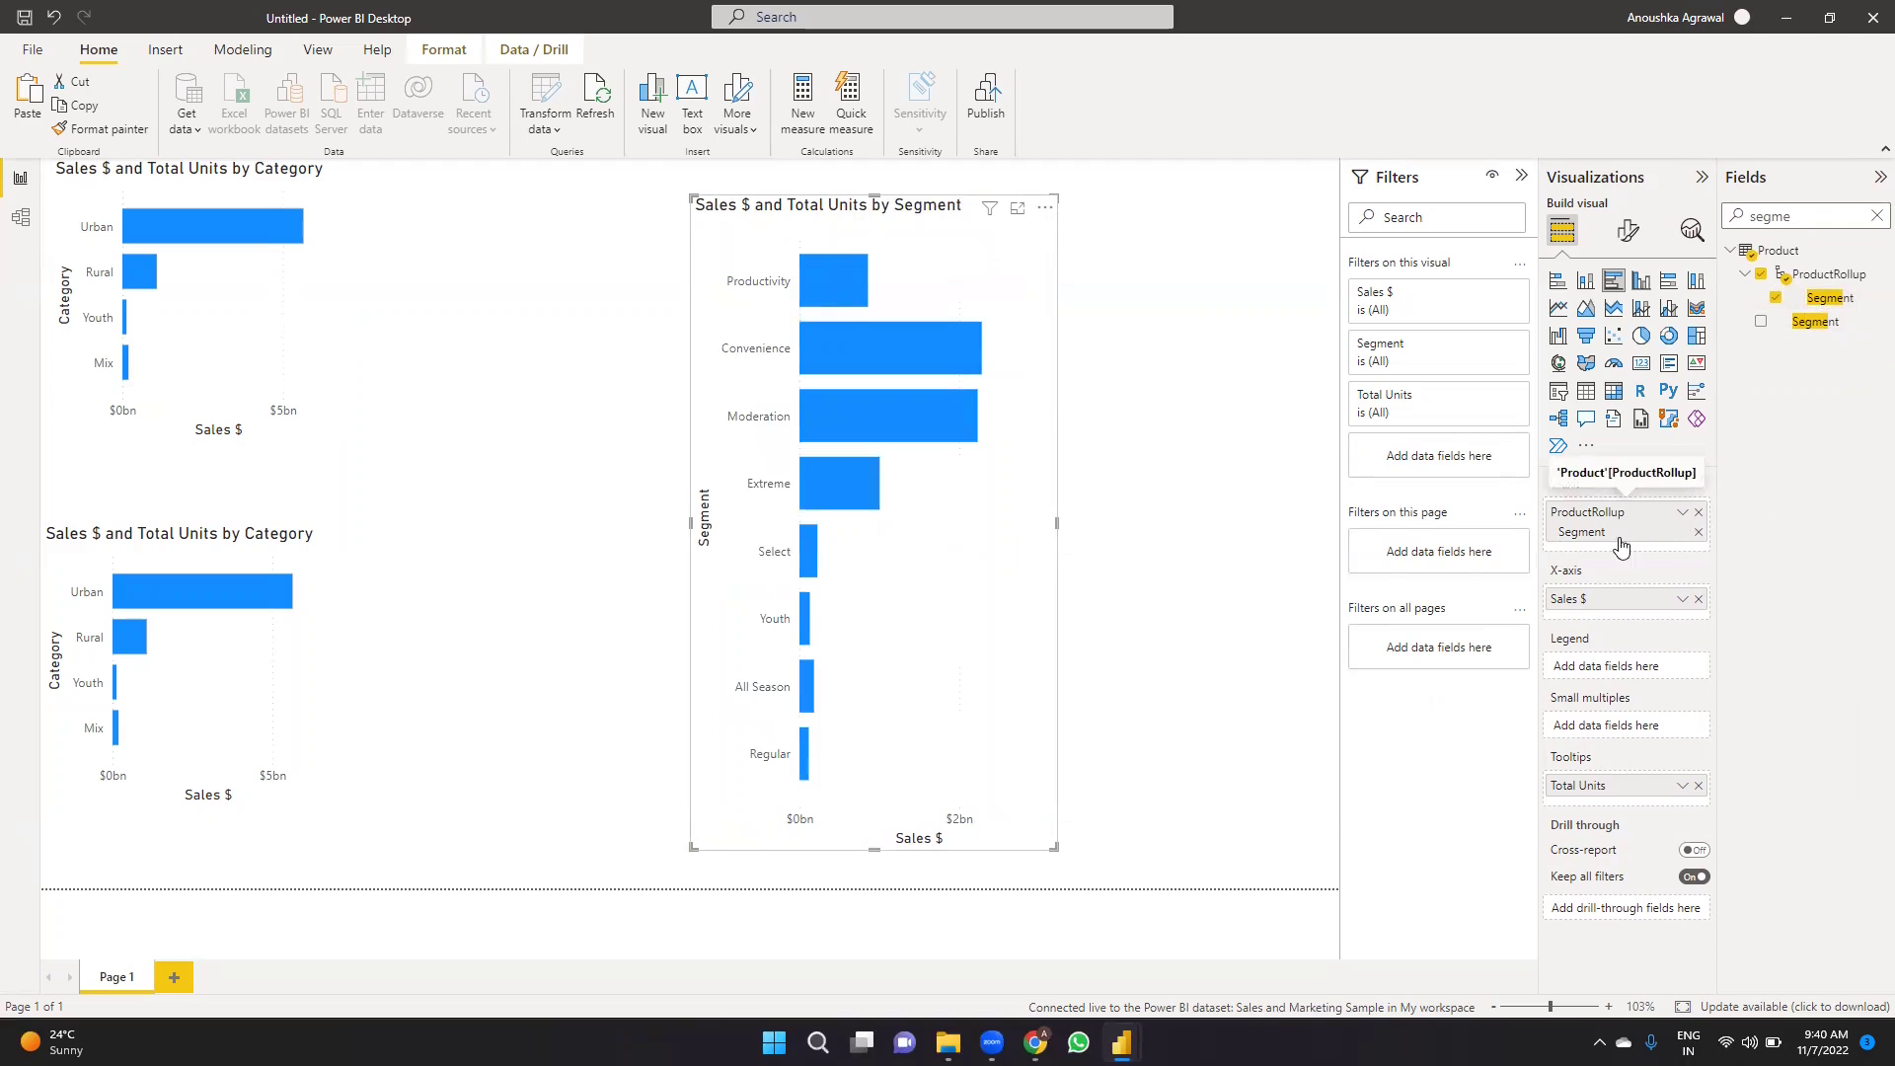
# Compare the third chart with the example image in Chrome and, back in Power BI, replace its Total Units tooltip with Segment.
pyautogui.moveTo(860, 285)
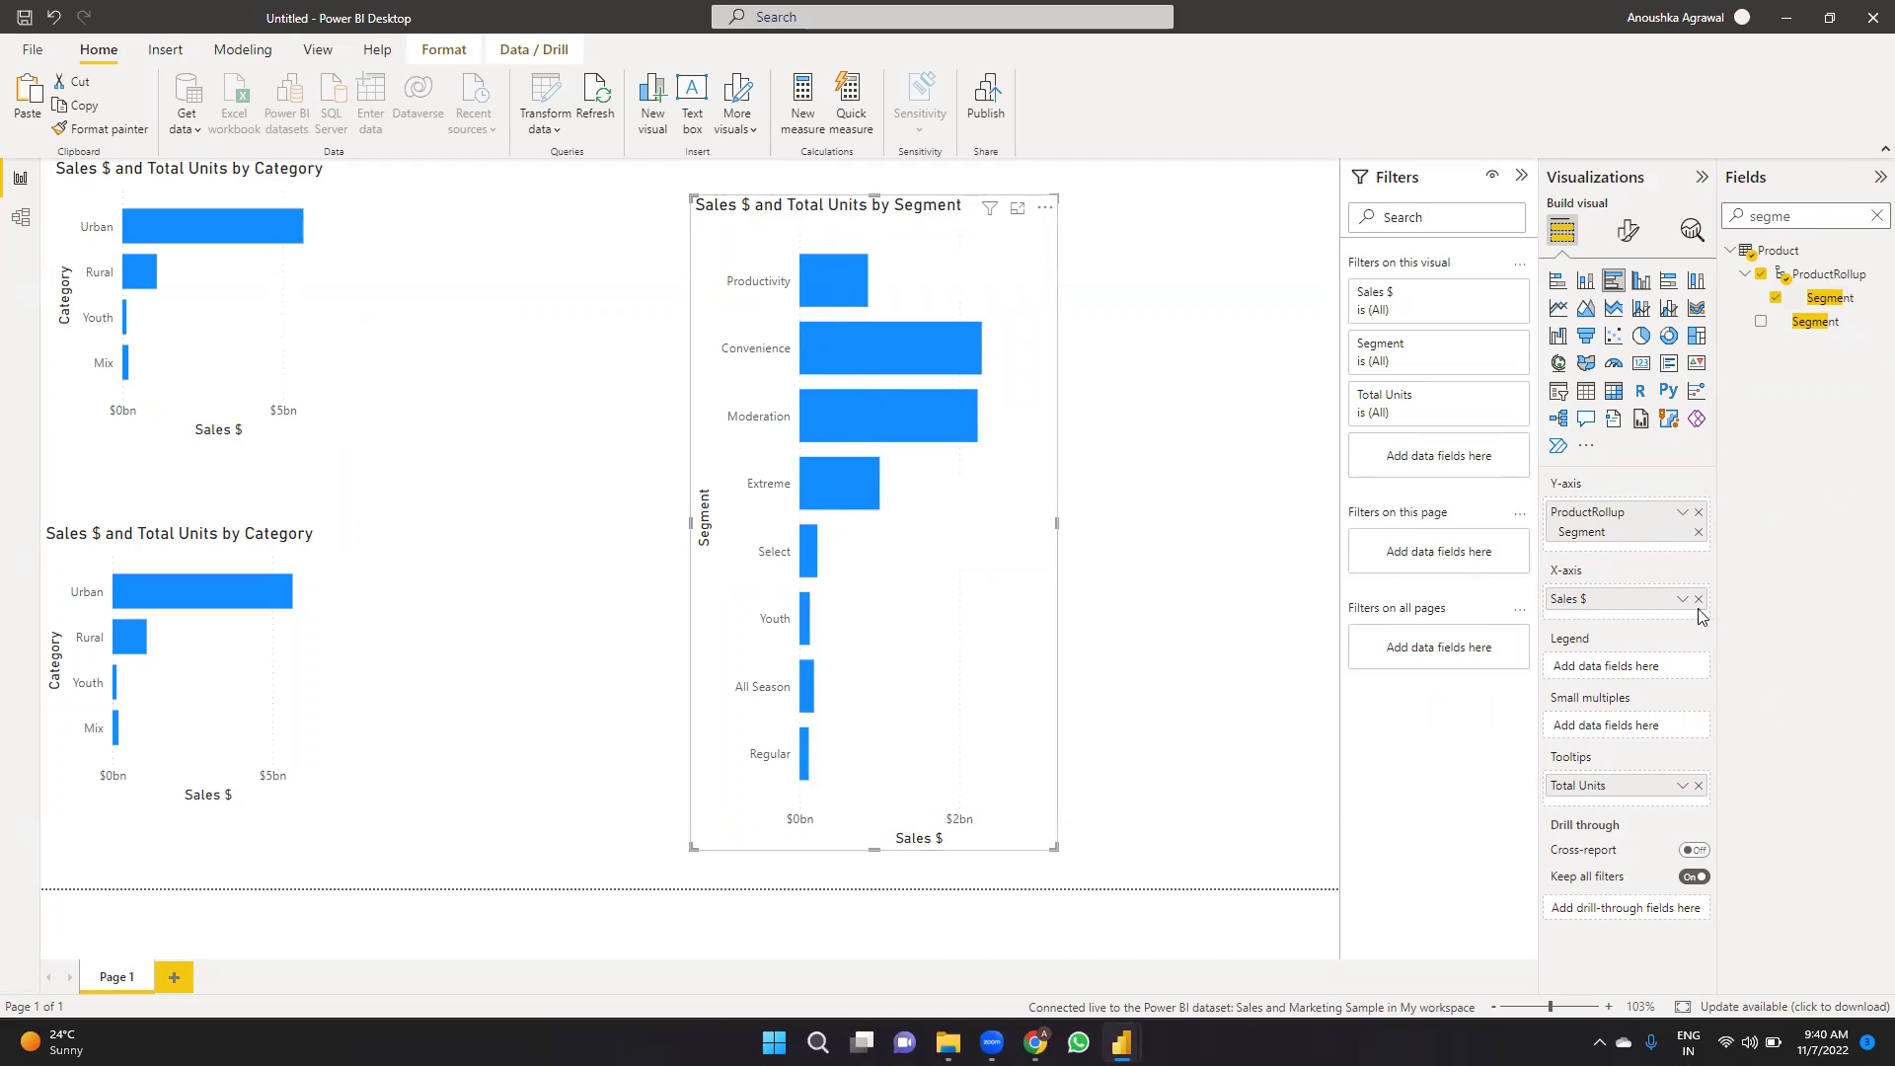
pyautogui.moveTo(1121, 1042)
pyautogui.click(1036, 1043)
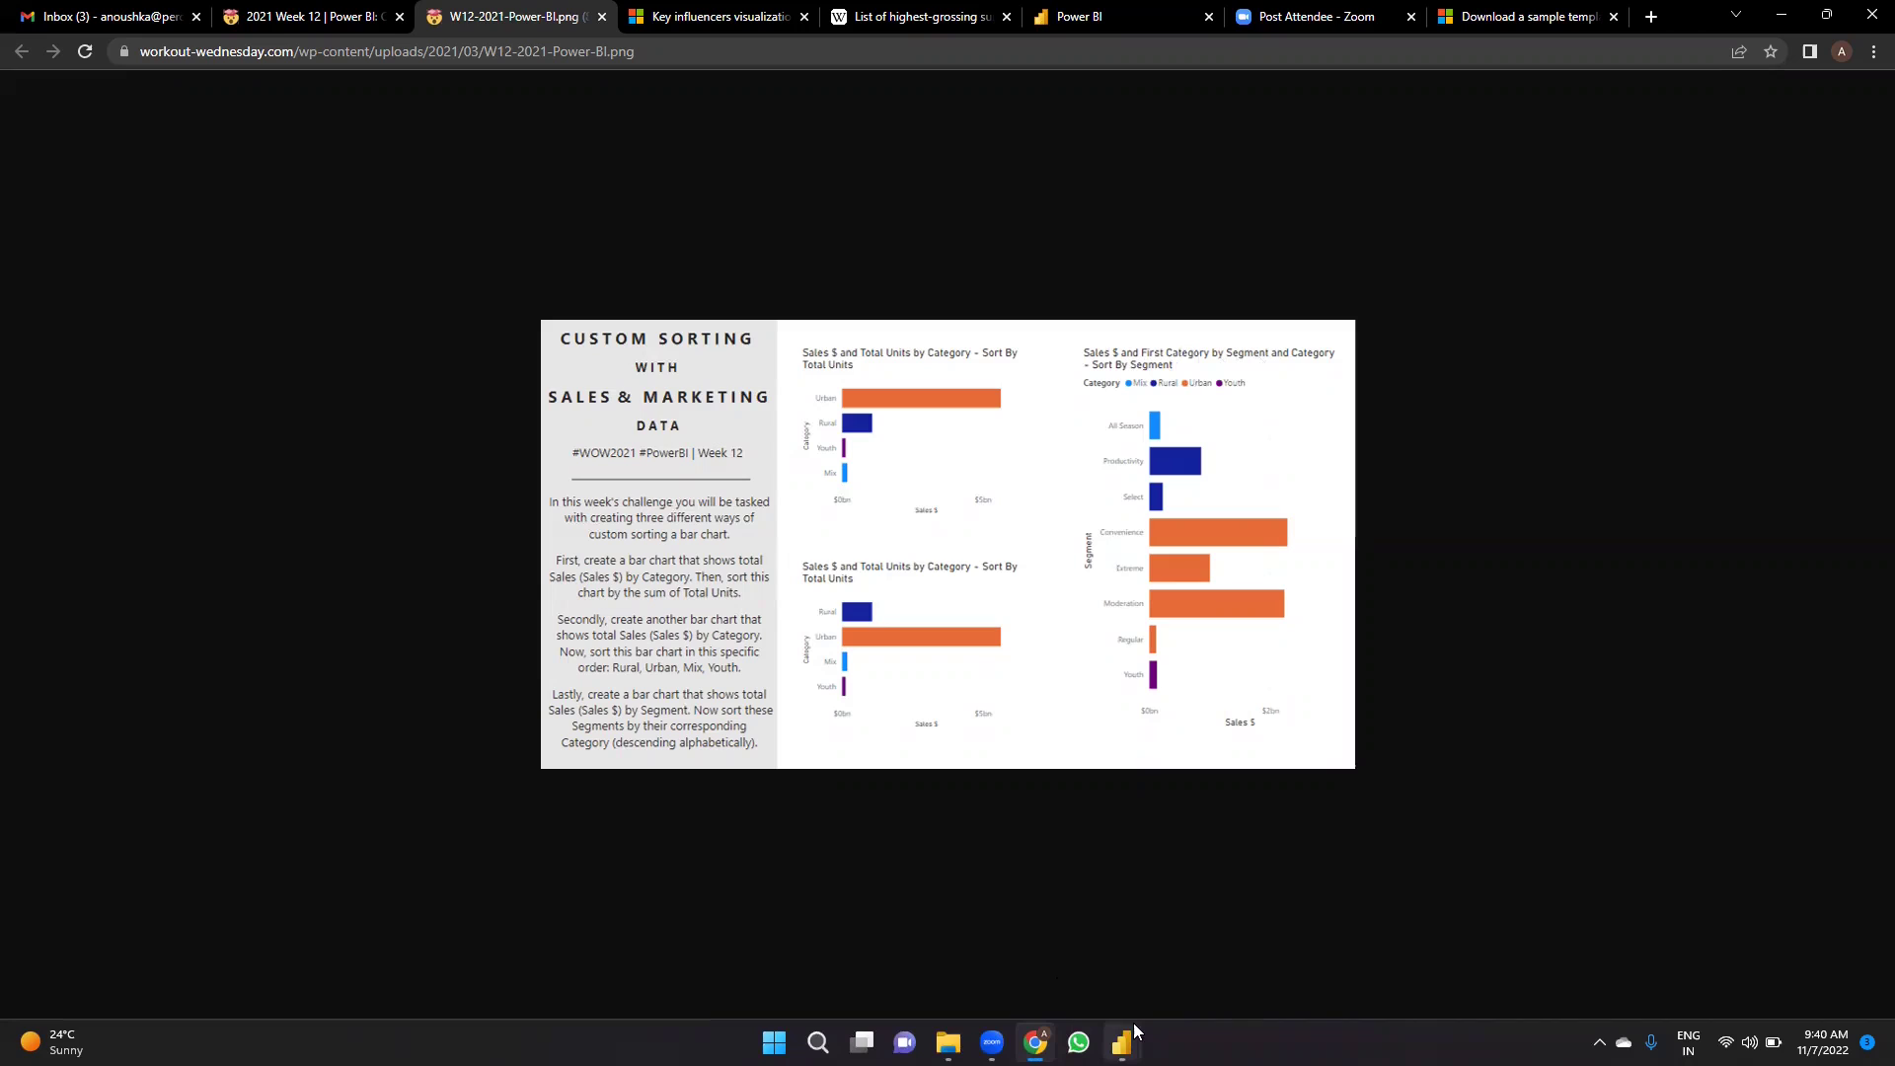
pyautogui.moveTo(1121, 1042)
pyautogui.click(1177, 987)
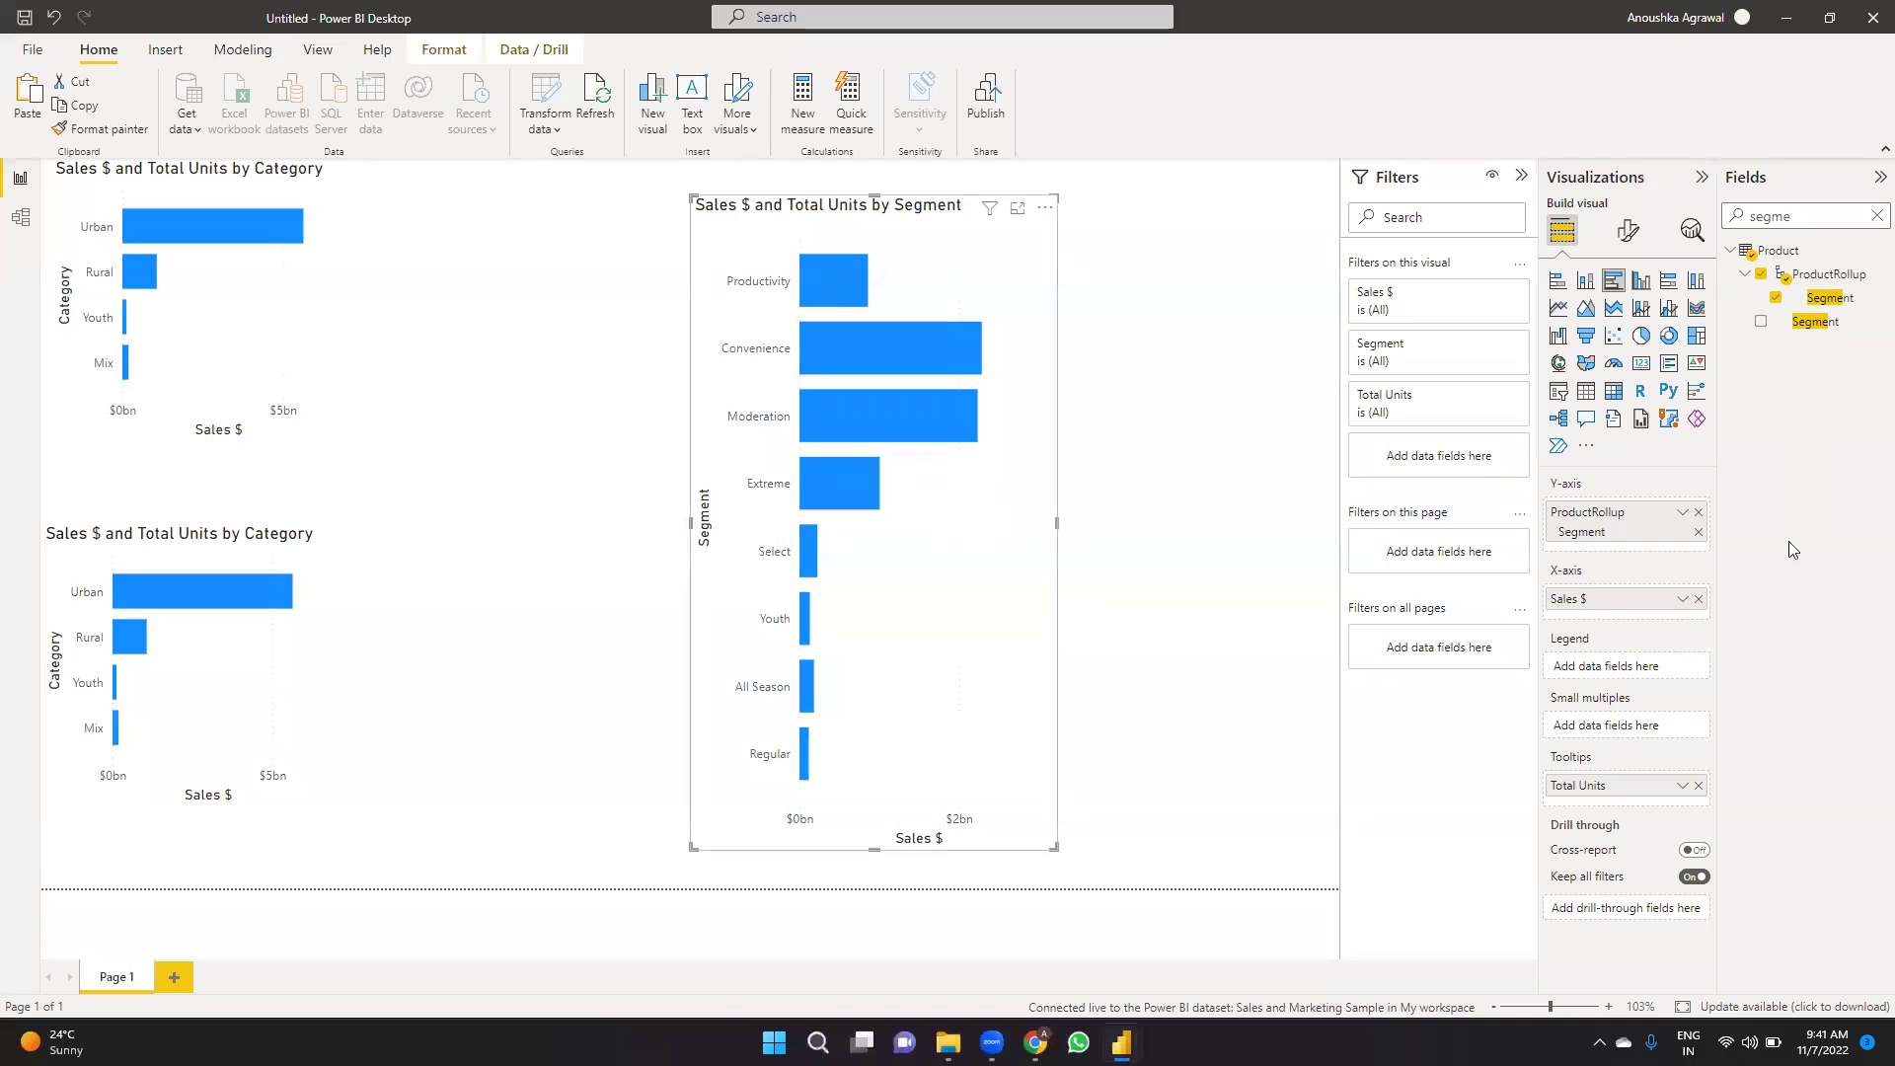
pyautogui.moveTo(1843, 298); pyautogui.dragTo(1695, 790)
pyautogui.click(1697, 787)
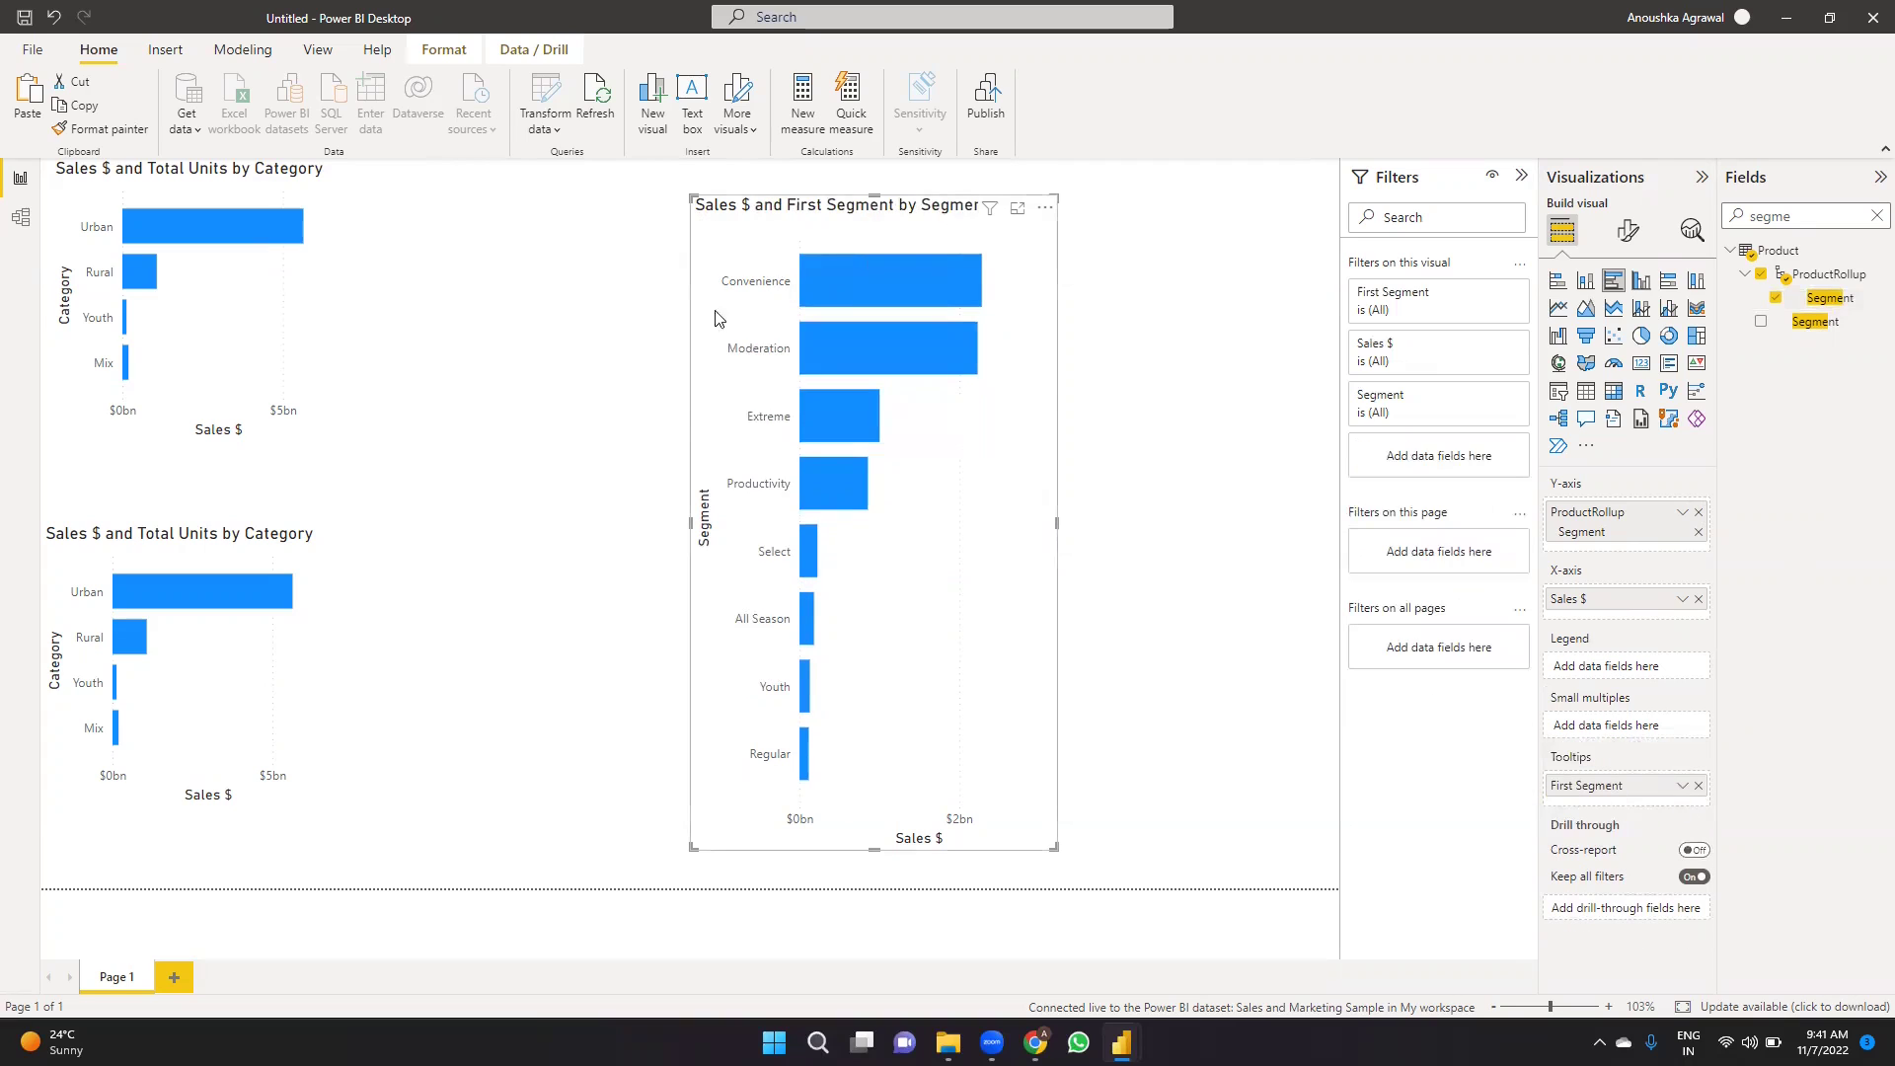
pyautogui.click(1684, 786)
# Sort the third chart's axis by First Segment in ascending order and deselect the chart.
pyautogui.click(1042, 225)
pyautogui.click(1045, 210)
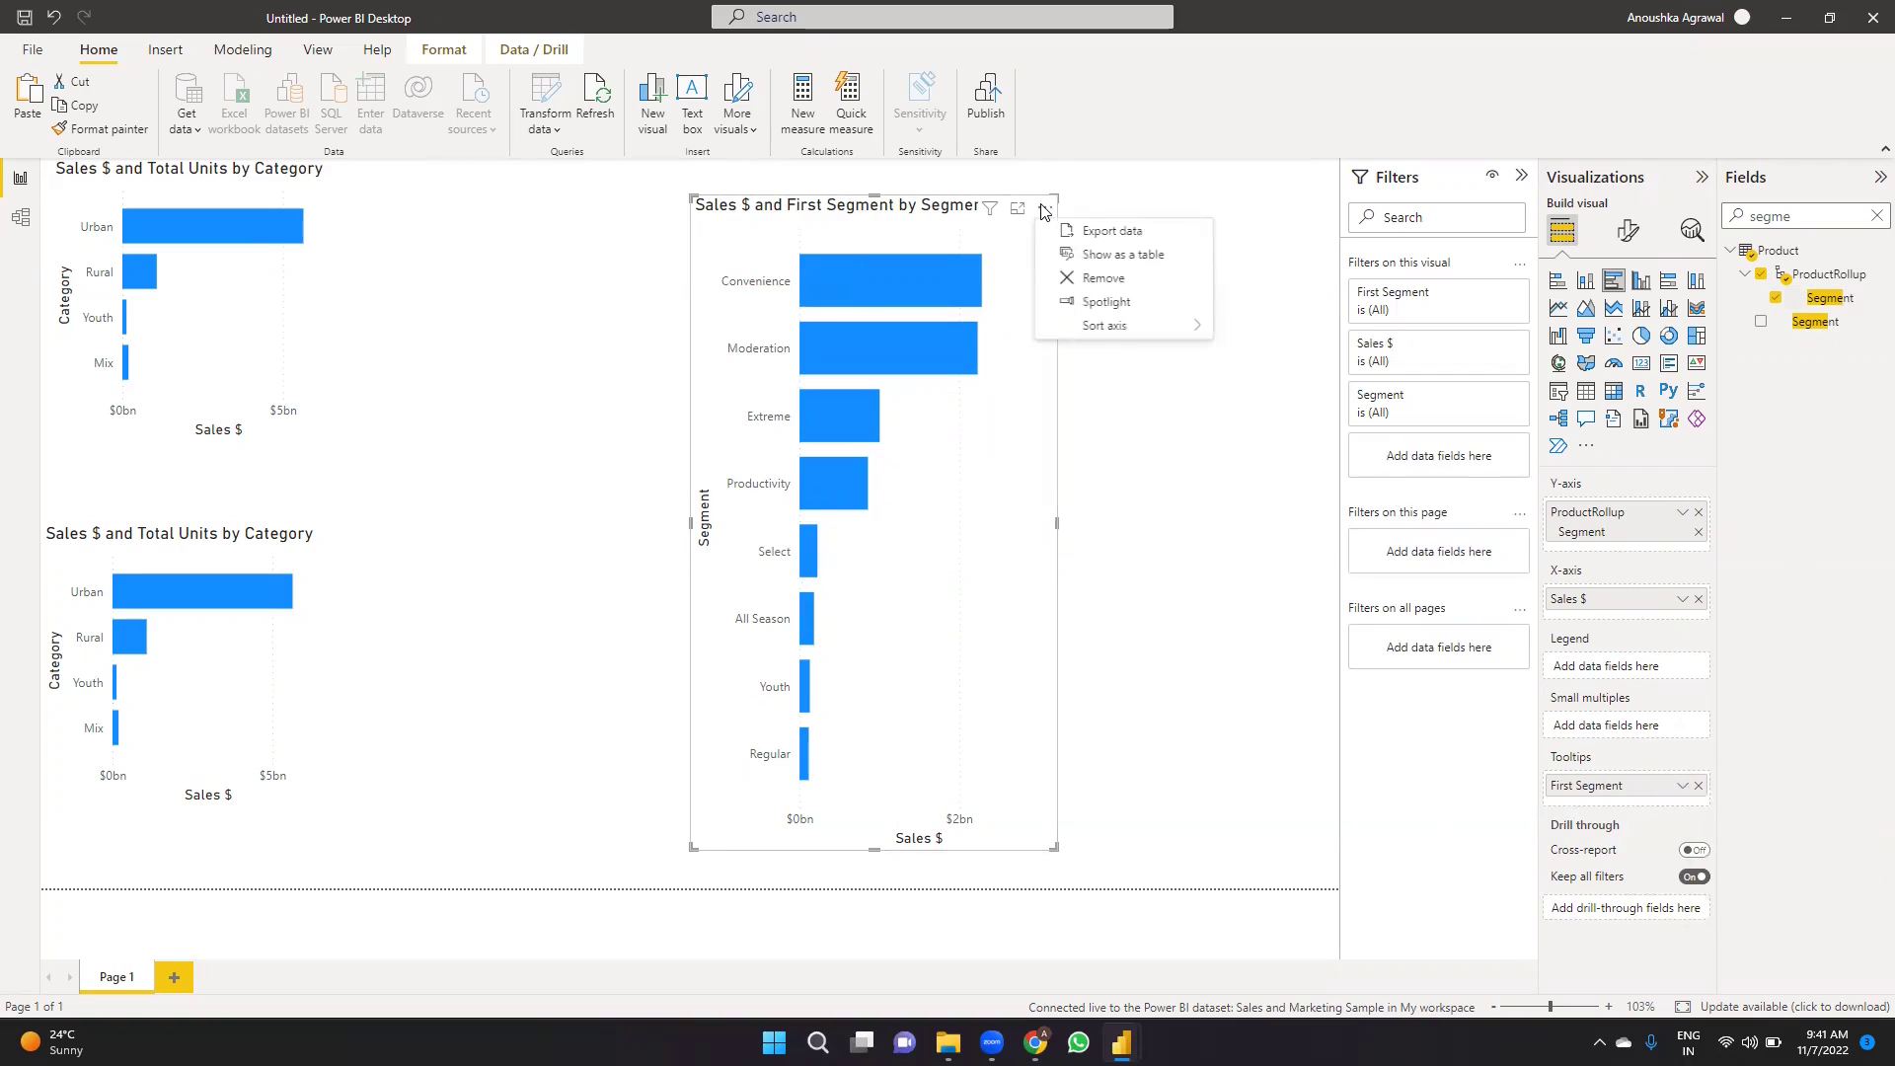
pyautogui.moveTo(1135, 325)
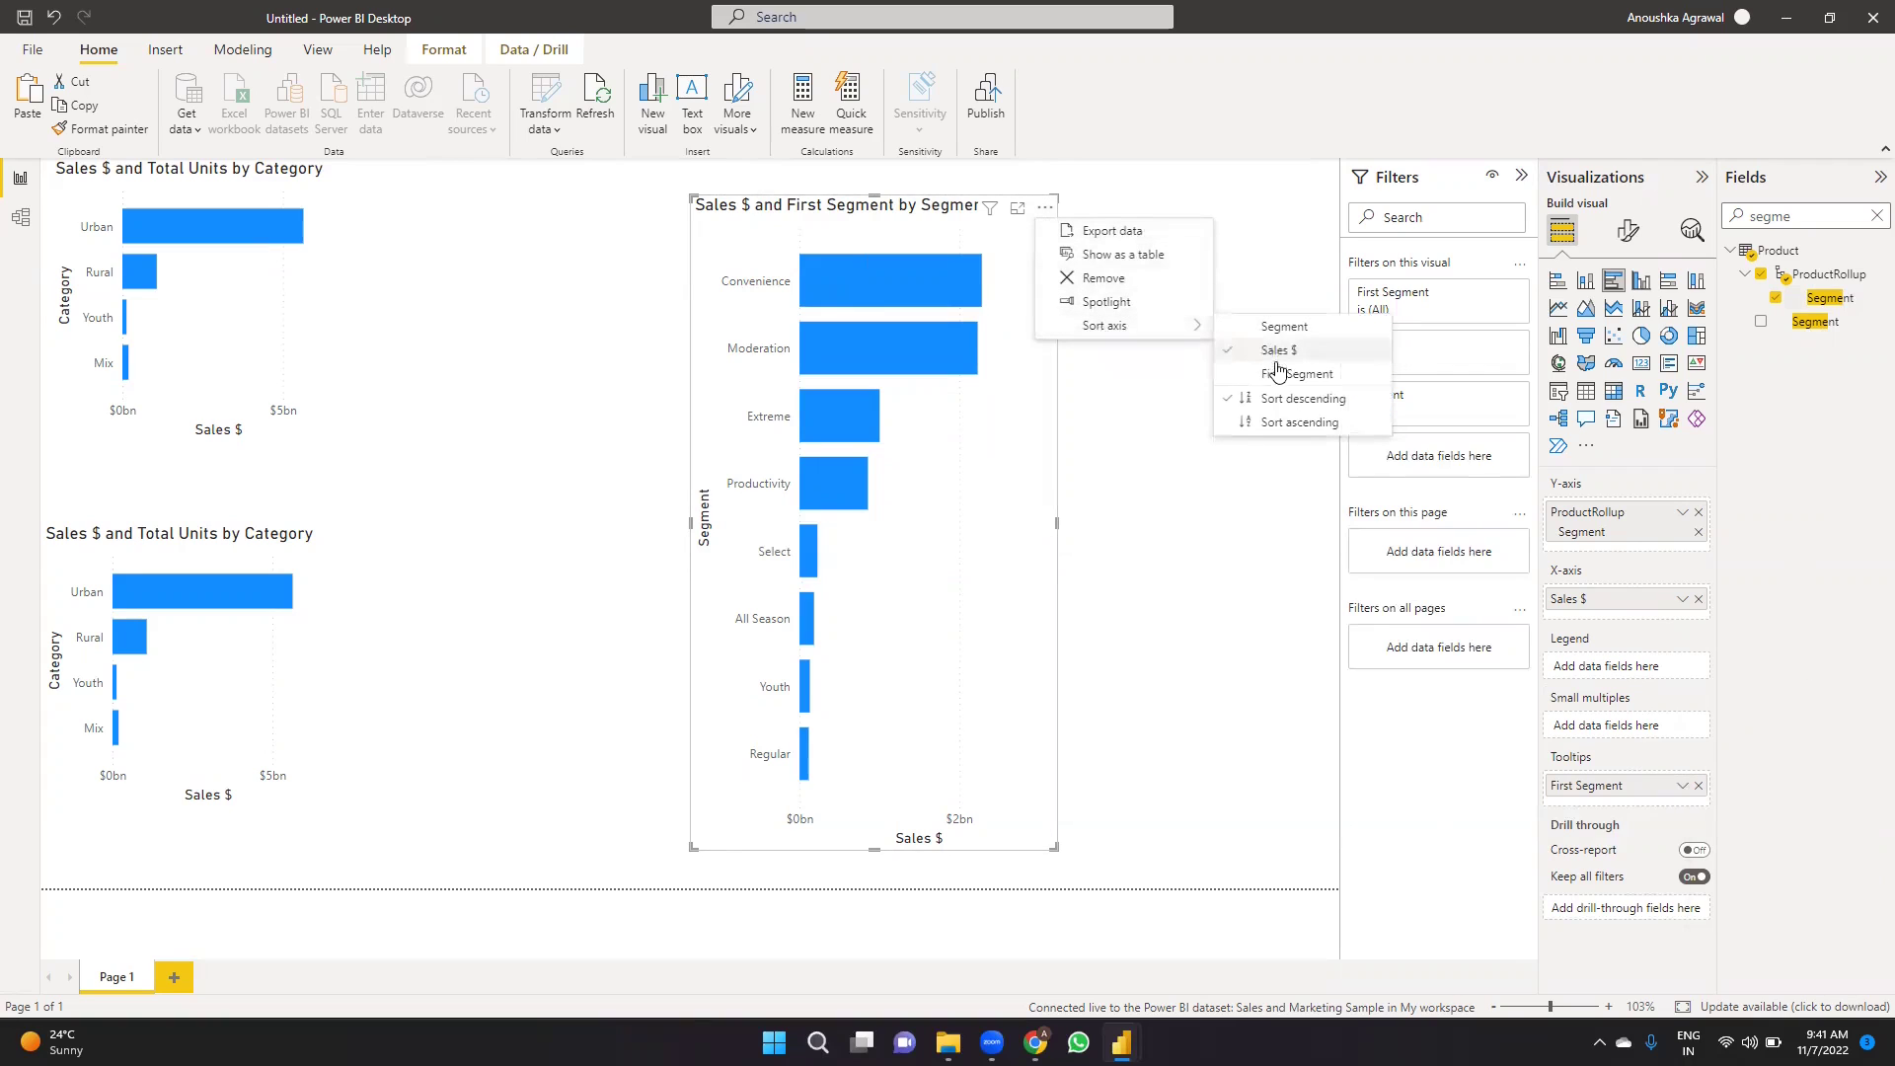
pyautogui.click(1280, 374)
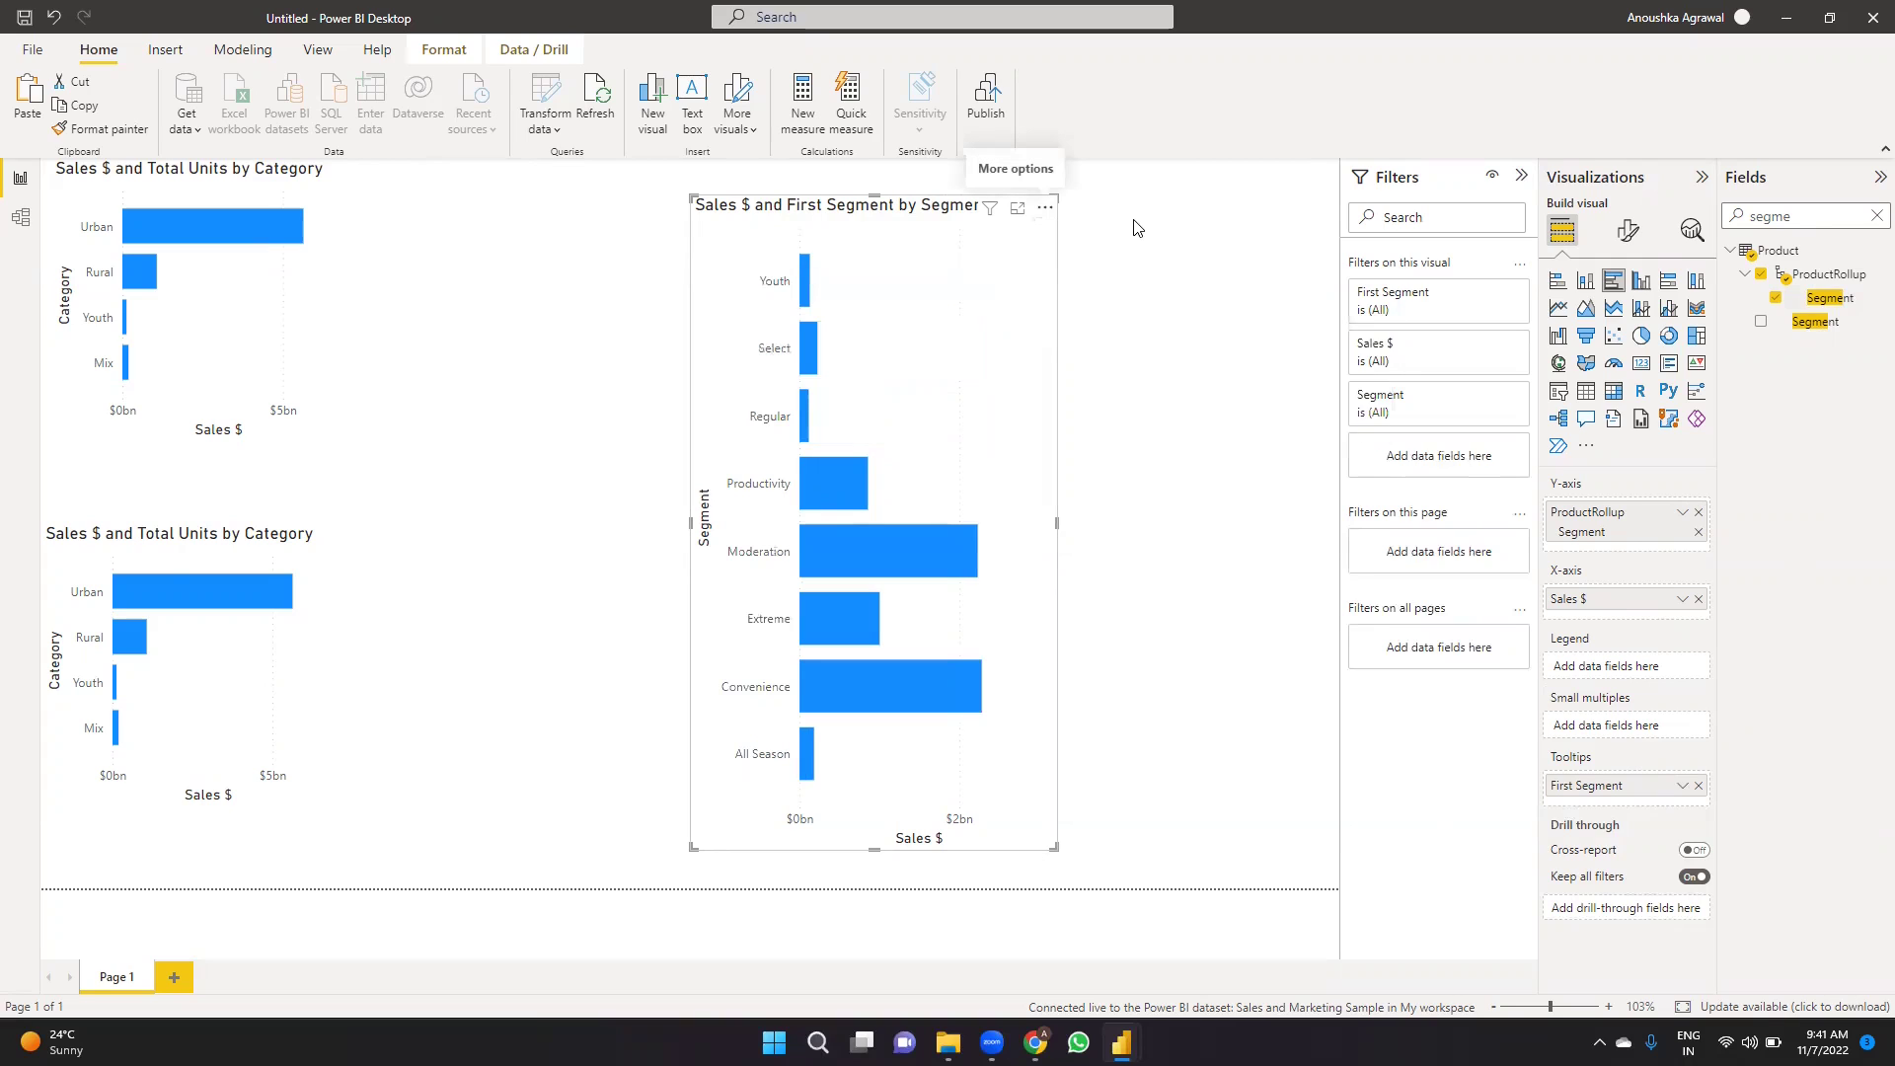
pyautogui.click(1045, 207)
pyautogui.moveTo(1148, 326)
pyautogui.click(1283, 421)
pyautogui.click(1223, 529)
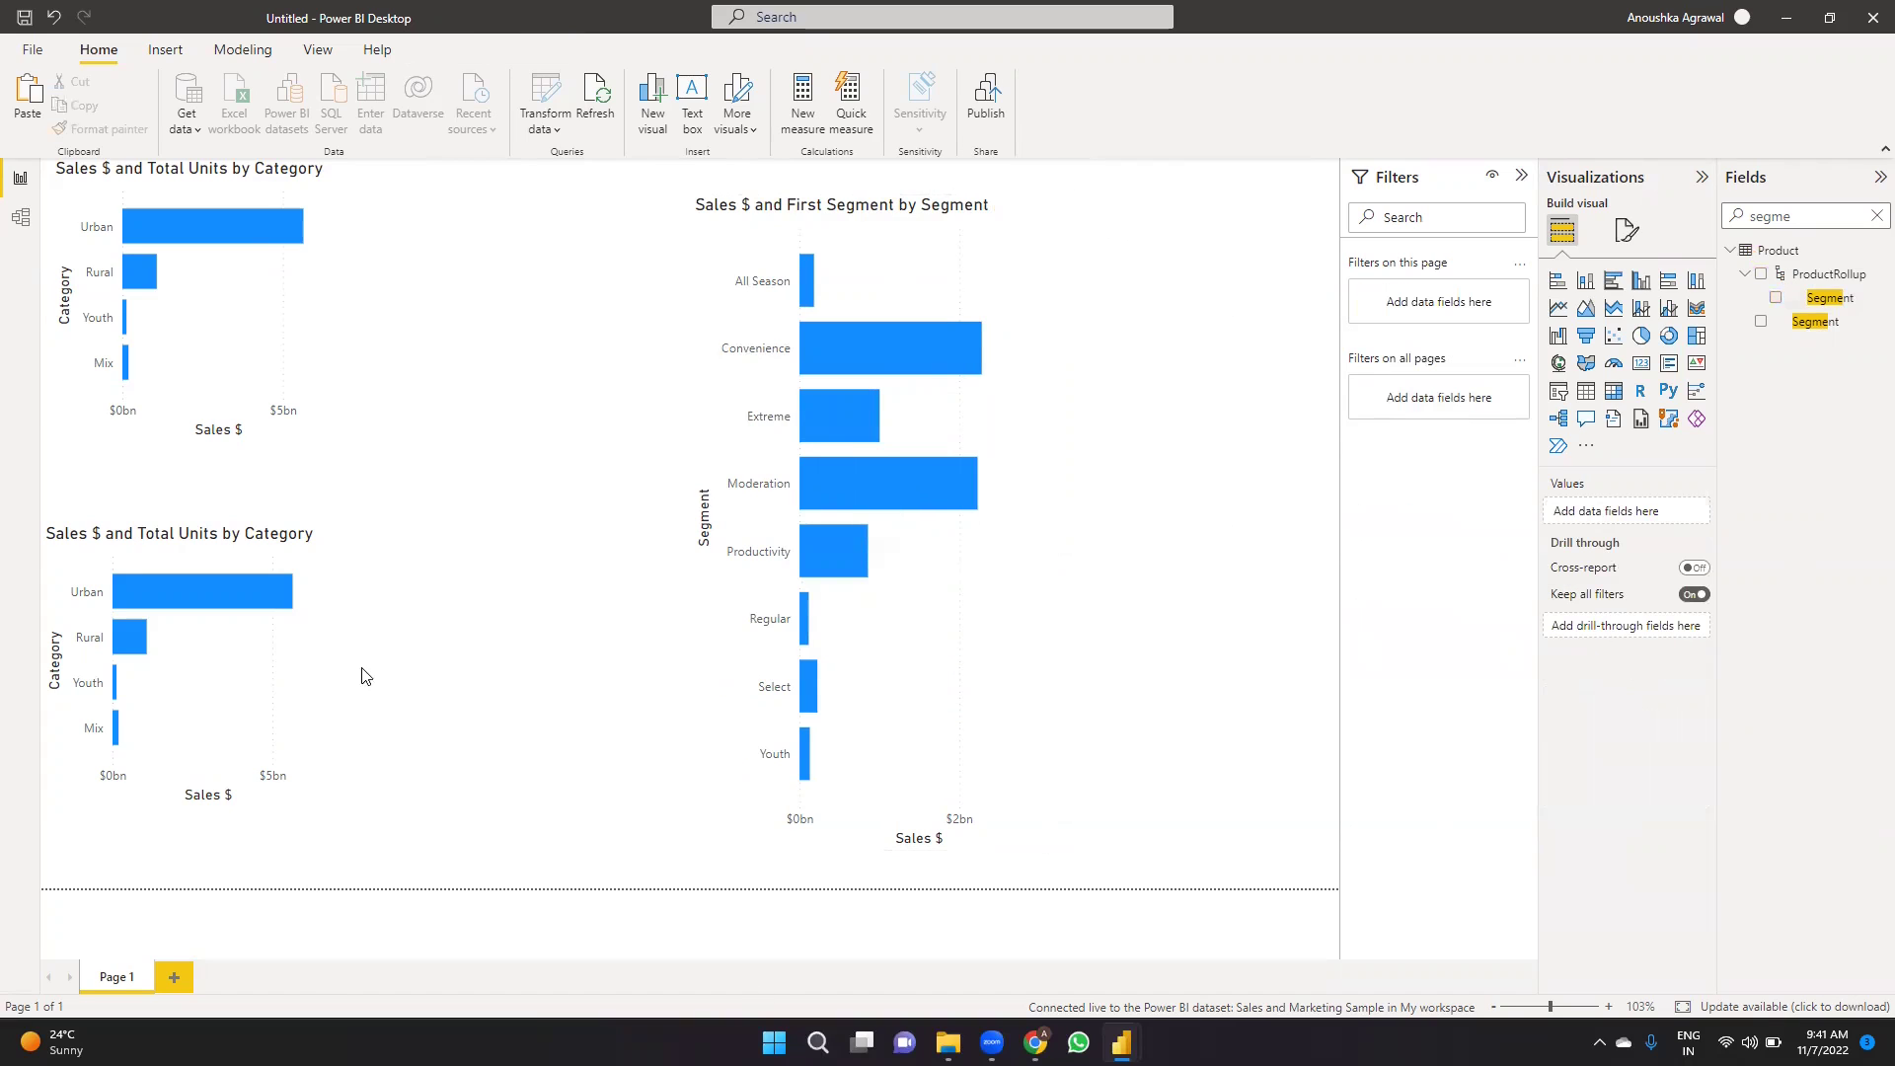
# Nudge the two category bar charts slightly toward the segment chart so their edges line up with each other.
pyautogui.moveTo(311, 642); pyautogui.dragTo(330, 643)
pyautogui.moveTo(318, 334); pyautogui.dragTo(327, 333)
pyautogui.click(499, 511)
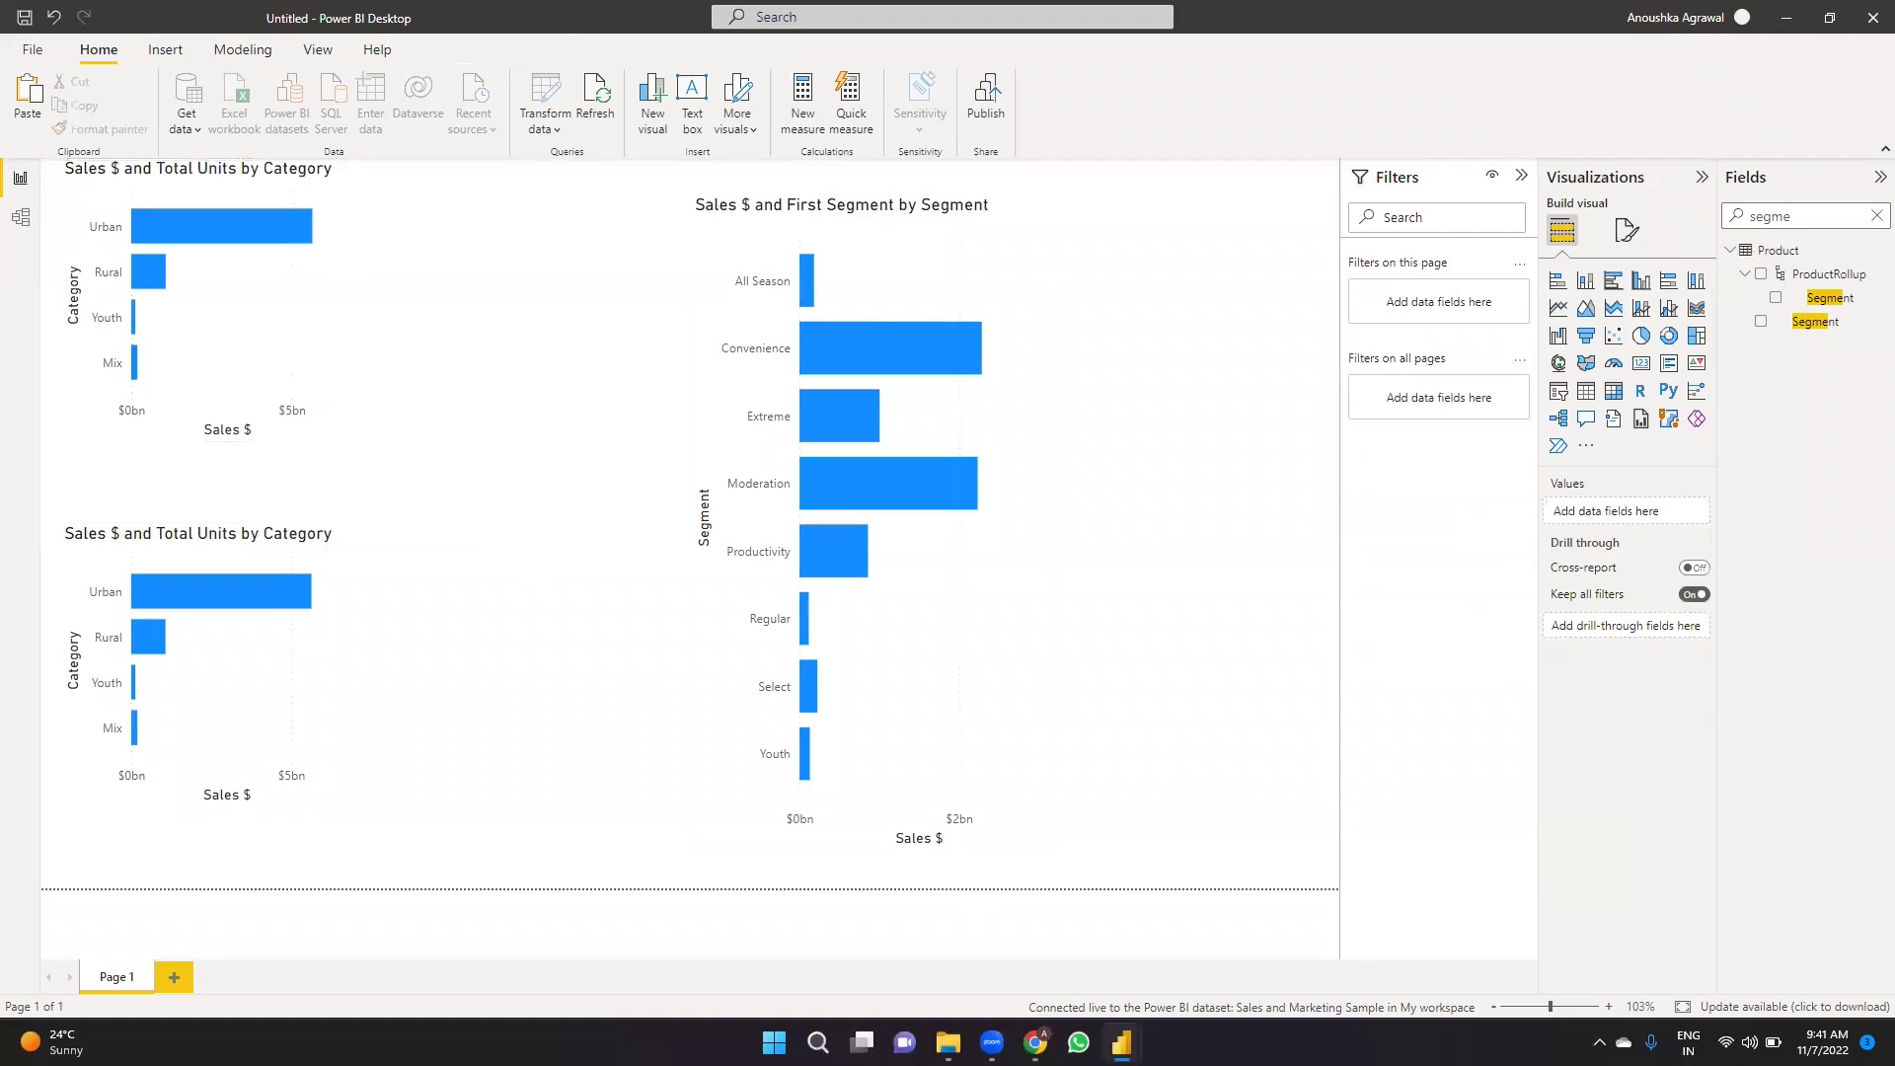